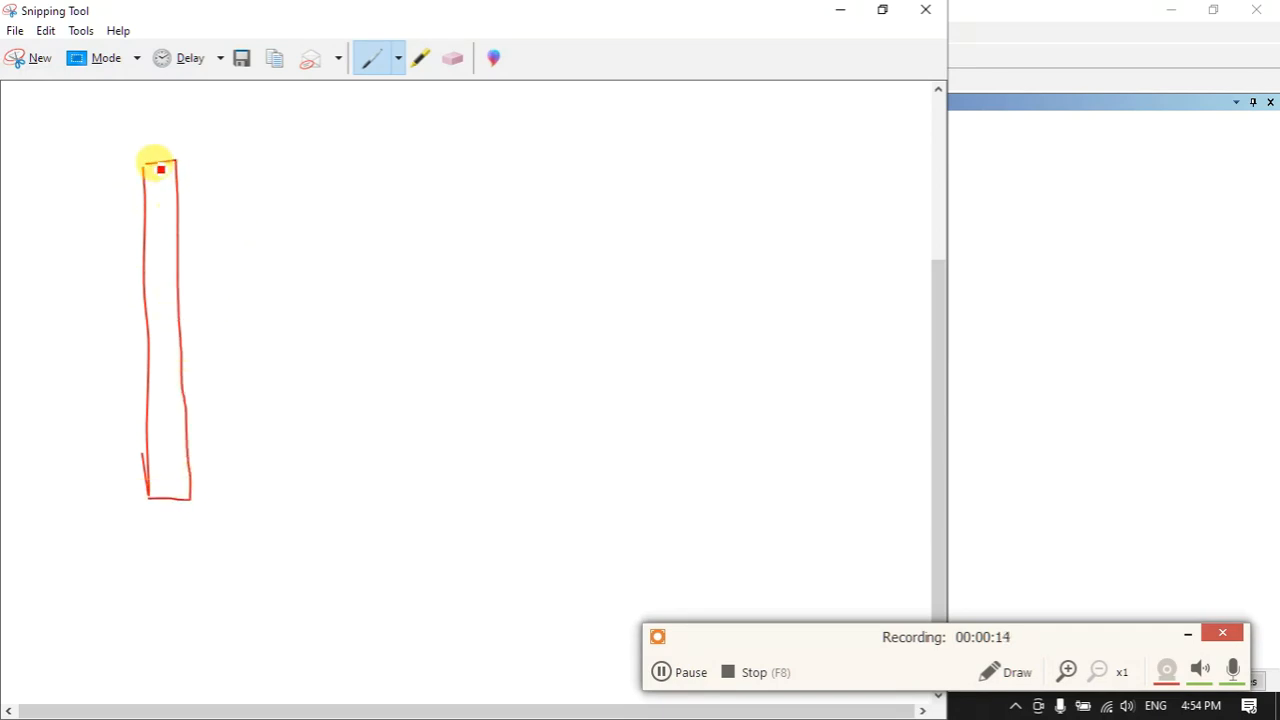
- Draw a brace beside the sketched bar, label its length L=200 mm, and draw a dimension line under the bar's width
mouse_move(94, 174)
left_mouse_down()
mouse_move(74, 271)
mouse_move(91, 508)
mouse_move(104, 492)
left_mouse_up()
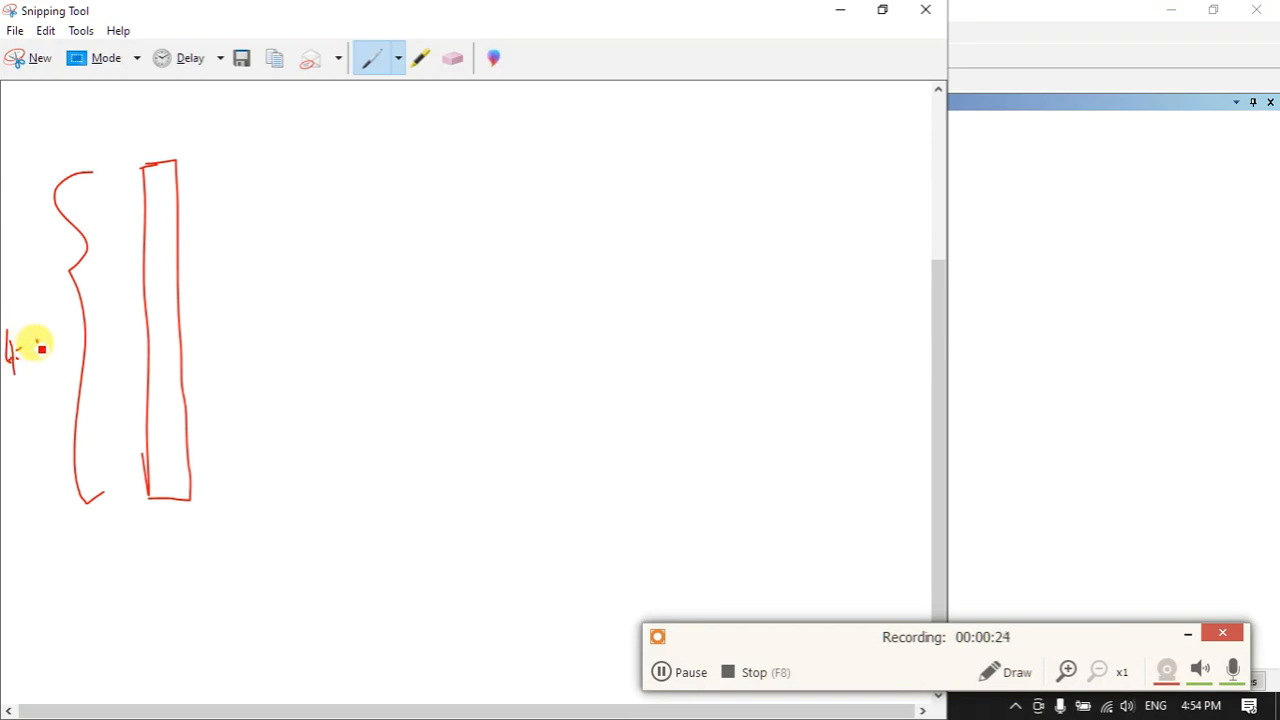
left_click_drag(38, 348, 128, 326)
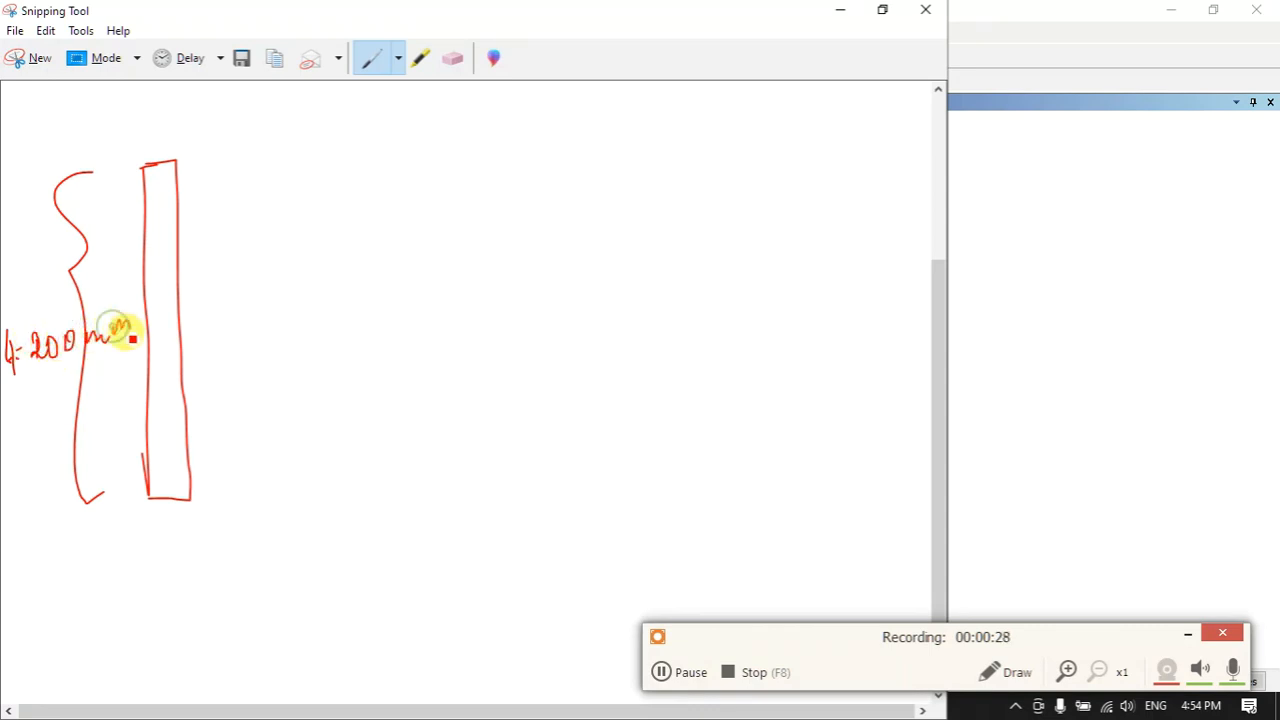
left_click_drag(150, 524, 152, 530)
mouse_move(152, 526)
left_mouse_down()
mouse_move(187, 521)
mouse_move(188, 534)
left_mouse_up()
- Add depth edges to the bar's base, top and side so the sketch shows a three-dimensional prism
left_click_drag(206, 466, 190, 497)
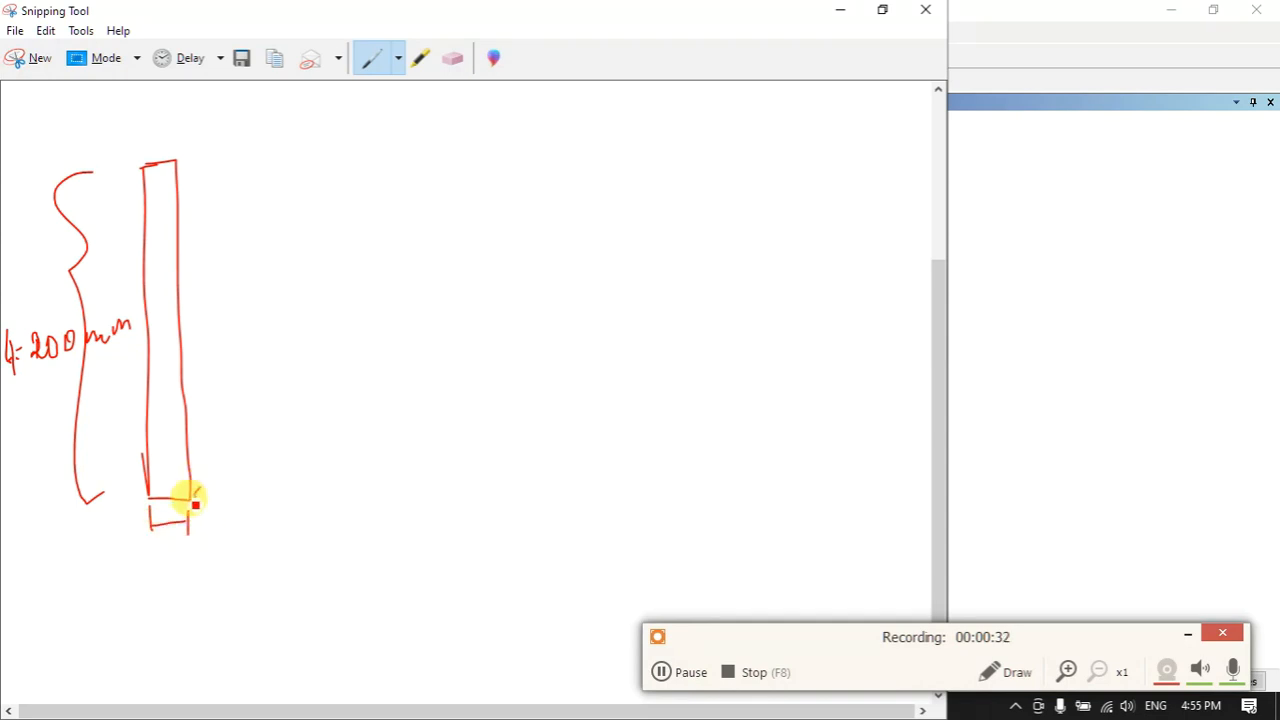
mouse_move(140, 160)
left_mouse_down()
mouse_move(191, 140)
mouse_move(194, 365)
left_mouse_up()
left_click_drag(197, 197, 216, 469)
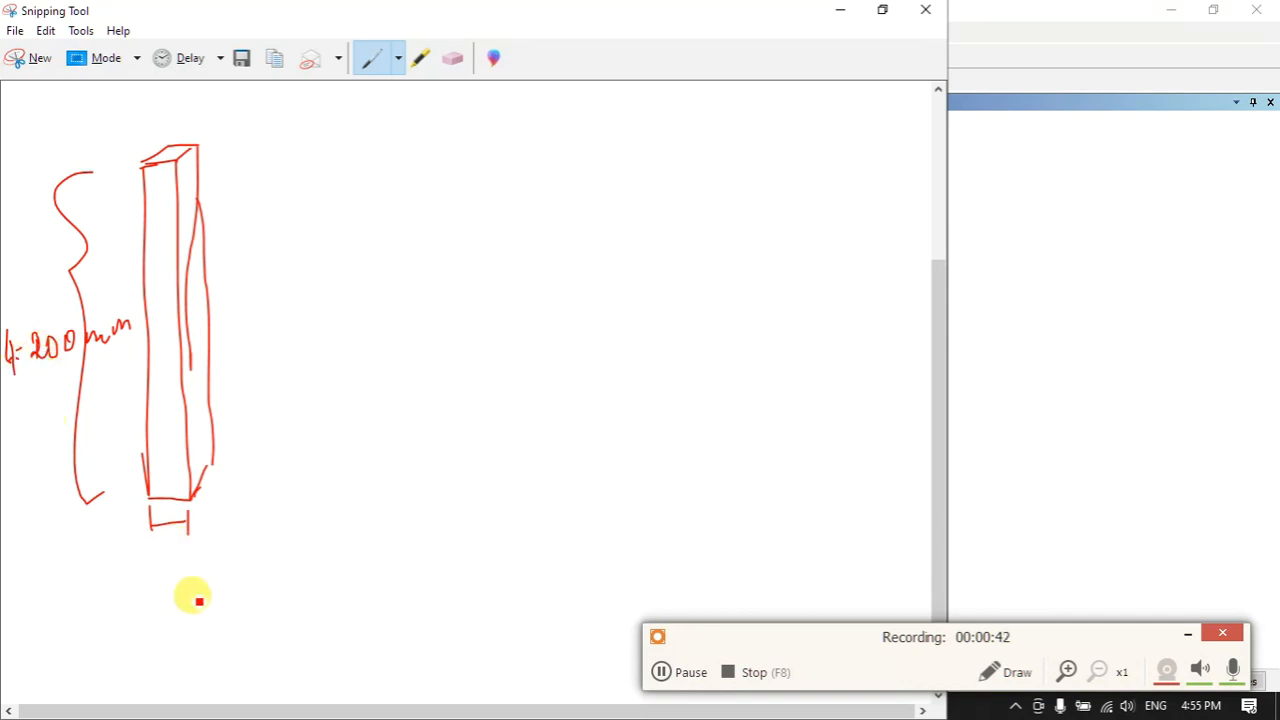
- Underline the 200 mm length and label both base dimensions of the bar as 10 mm by hand
left_click_drag(46, 369, 96, 353)
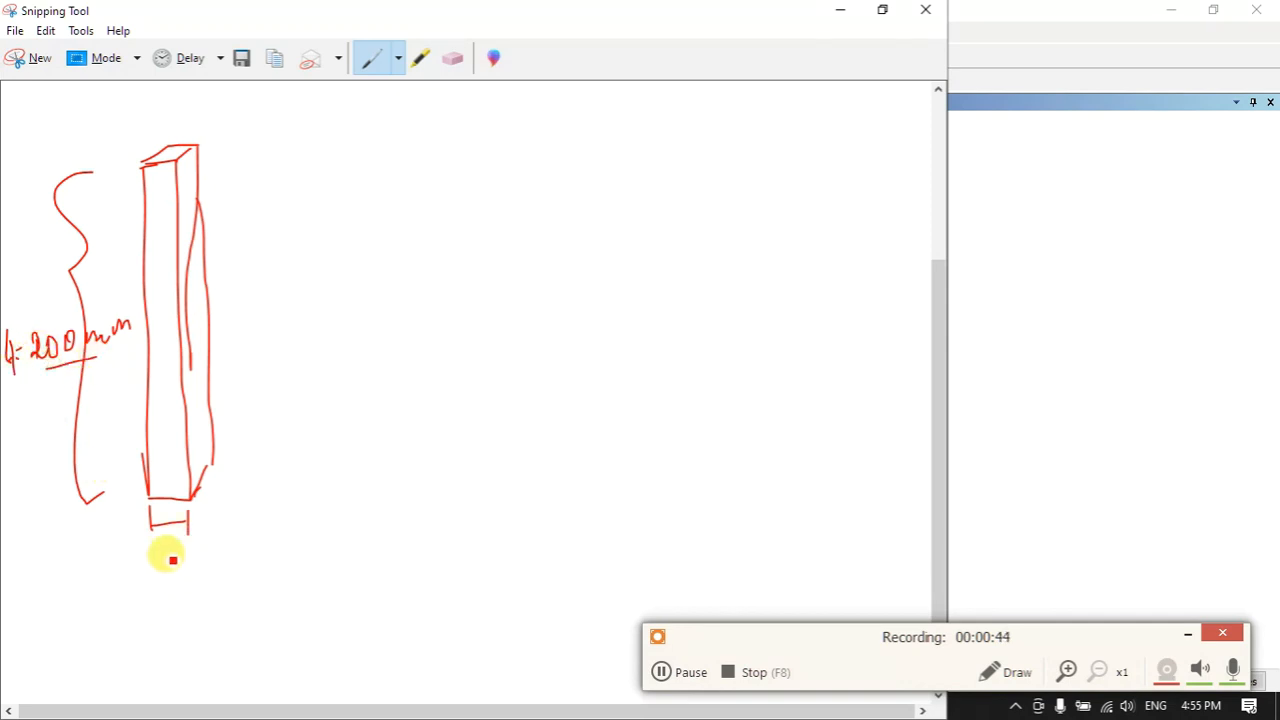
mouse_move(151, 526)
left_mouse_down()
mouse_move(190, 525)
mouse_move(163, 565)
left_mouse_up()
left_click_drag(174, 559, 195, 558)
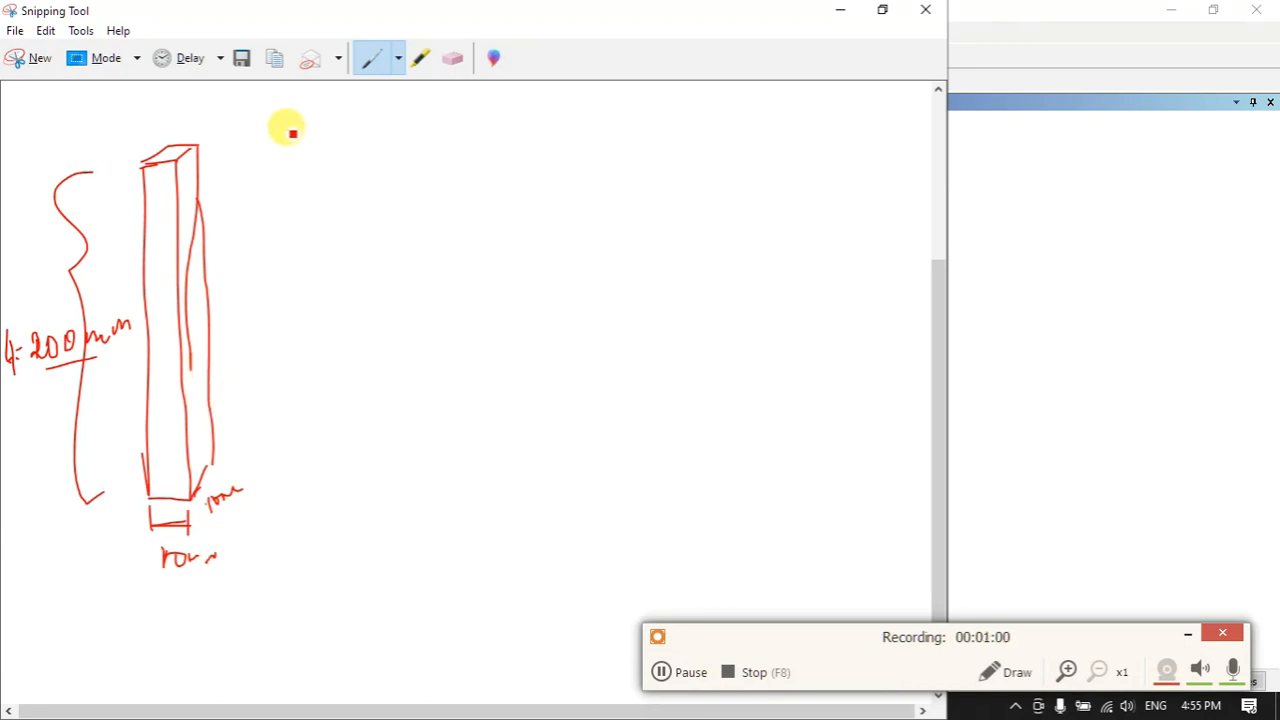
- Write a circled 3 beside the bar and list Link, Surface and Solid, each with an arrow in front
mouse_move(284, 120)
left_mouse_down()
mouse_move(285, 148)
mouse_move(288, 113)
left_mouse_up()
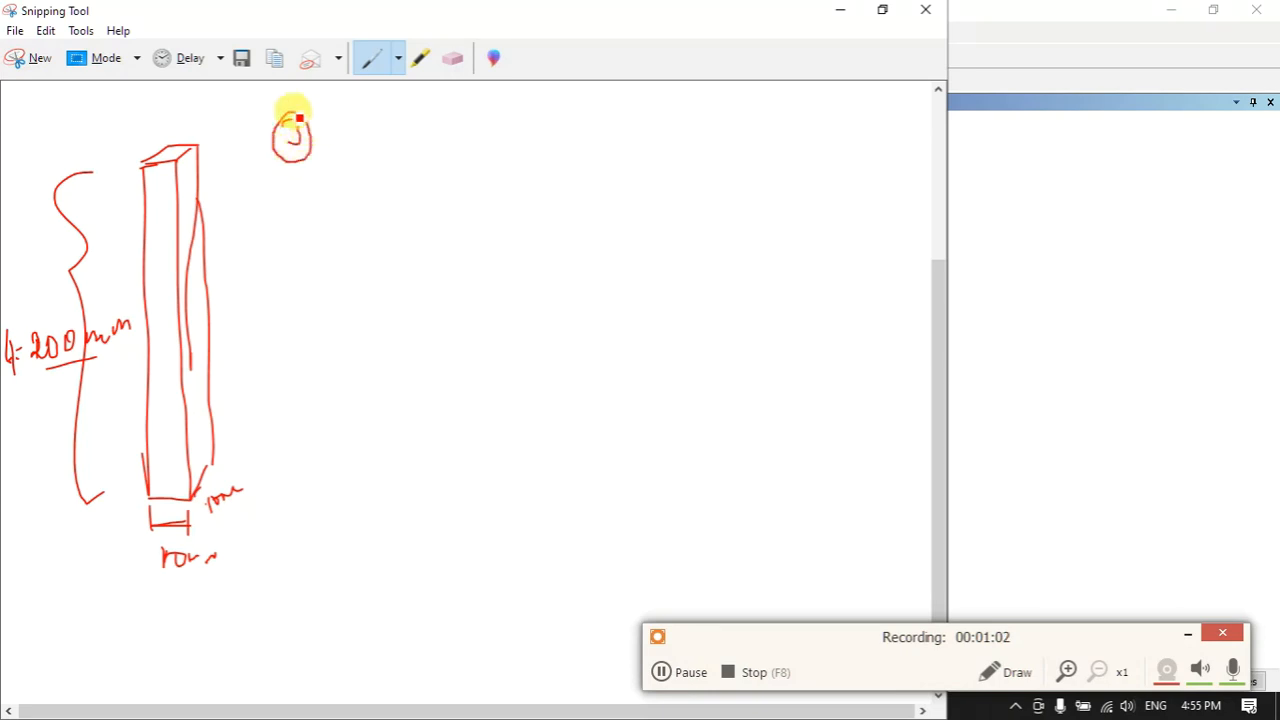
left_click_drag(380, 143, 386, 140)
left_click_drag(370, 128, 372, 153)
mouse_move(410, 114)
left_mouse_down()
mouse_move(431, 136)
mouse_move(463, 131)
left_mouse_up()
mouse_move(351, 186)
left_mouse_down()
mouse_move(394, 183)
mouse_move(378, 203)
mouse_move(508, 172)
left_mouse_up()
mouse_move(363, 266)
left_mouse_down()
mouse_move(435, 278)
mouse_move(471, 255)
left_mouse_up()
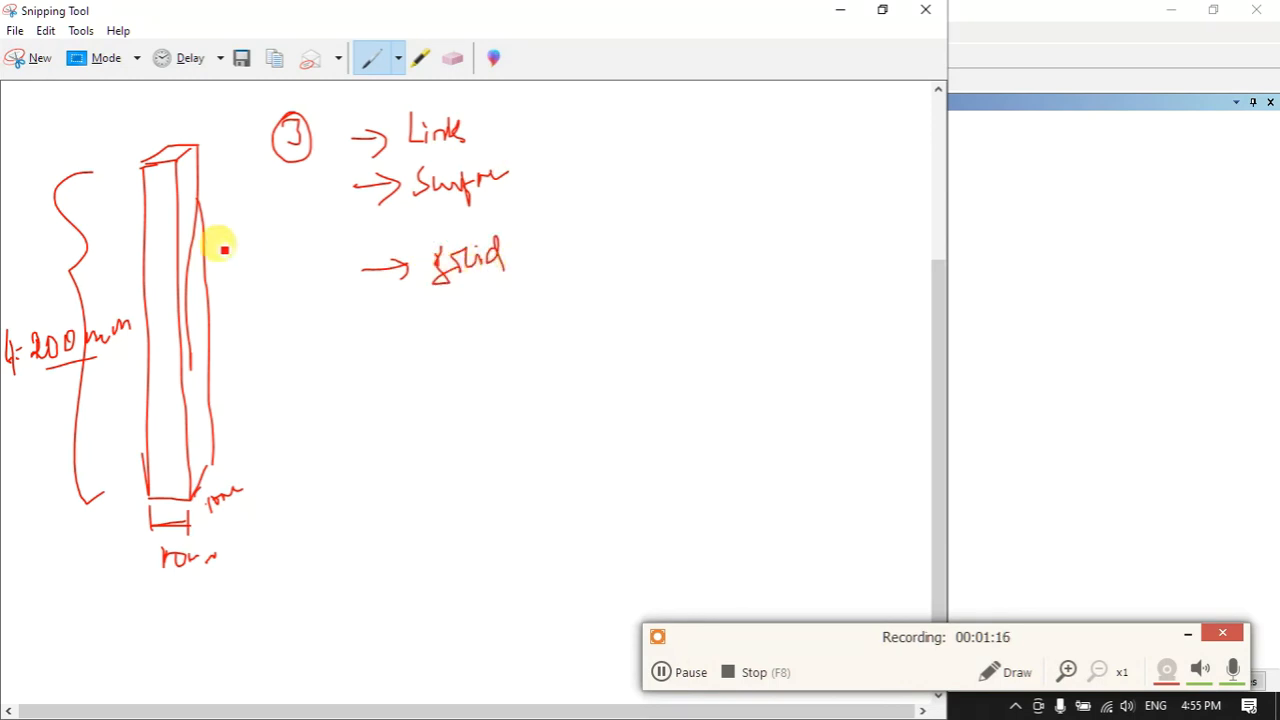
- Shade the bar's top face and draw check marks on the bar and beside the Link, Surface and Solid entries
mouse_move(153, 159)
left_mouse_down()
mouse_move(161, 171)
mouse_move(191, 145)
left_mouse_up()
left_click_drag(481, 134, 517, 127)
left_click_drag(519, 174, 567, 171)
left_click_drag(521, 244, 548, 235)
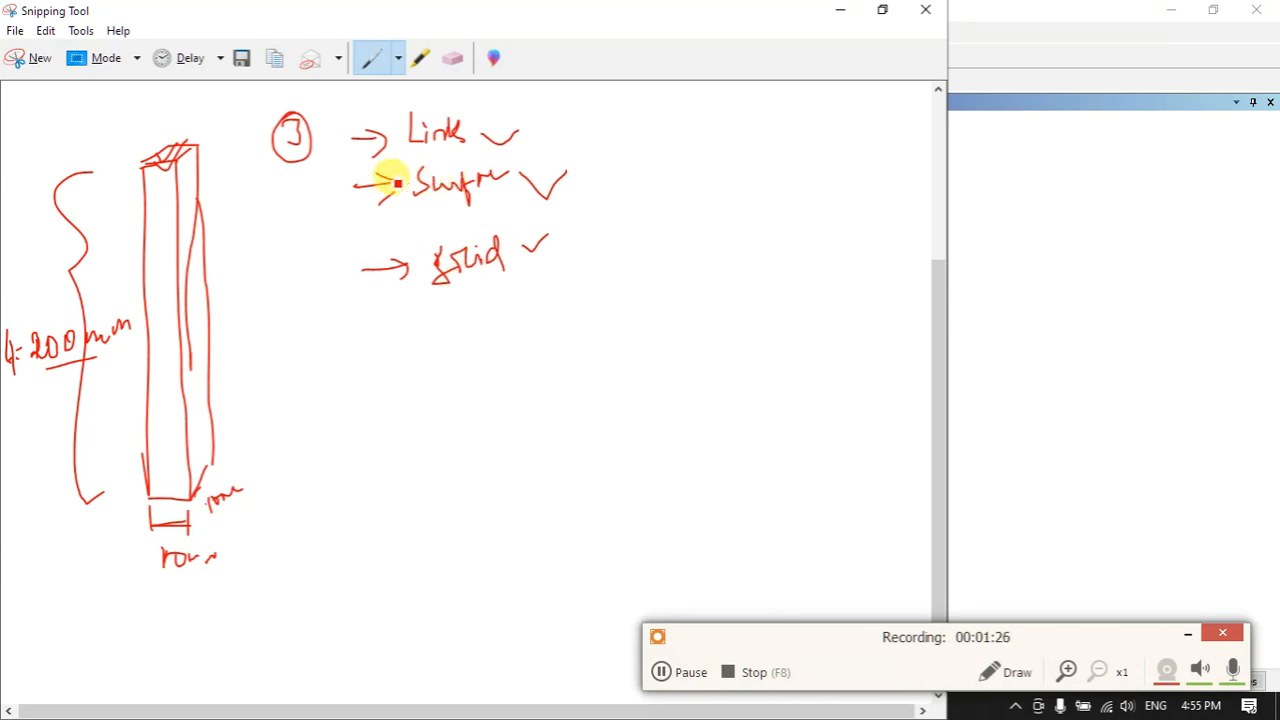
left_click_drag(162, 209, 215, 192)
mouse_move(482, 134)
left_mouse_down()
mouse_move(524, 138)
mouse_move(568, 172)
left_mouse_up()
left_click_drag(522, 245, 562, 226)
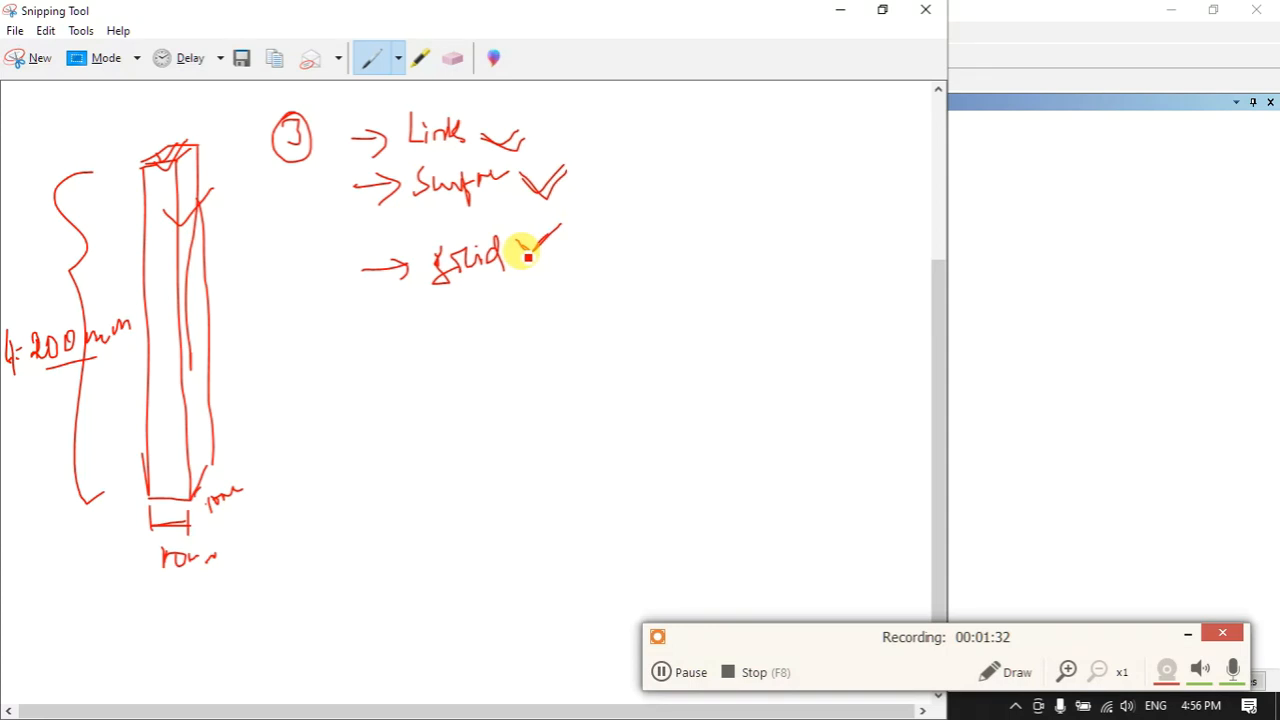
- Sketch a line, a flat face and a cube beside the three entries, and write an arrow with "Software" below the list
mouse_move(550, 130)
left_mouse_down()
mouse_move(606, 117)
mouse_move(612, 145)
left_mouse_up()
mouse_move(571, 186)
left_mouse_down()
mouse_move(650, 198)
mouse_move(666, 177)
mouse_move(662, 207)
left_mouse_up()
mouse_move(525, 268)
left_mouse_down()
mouse_move(590, 274)
mouse_move(576, 290)
mouse_move(611, 249)
mouse_move(654, 277)
mouse_move(614, 292)
mouse_move(668, 238)
mouse_move(652, 286)
left_mouse_up()
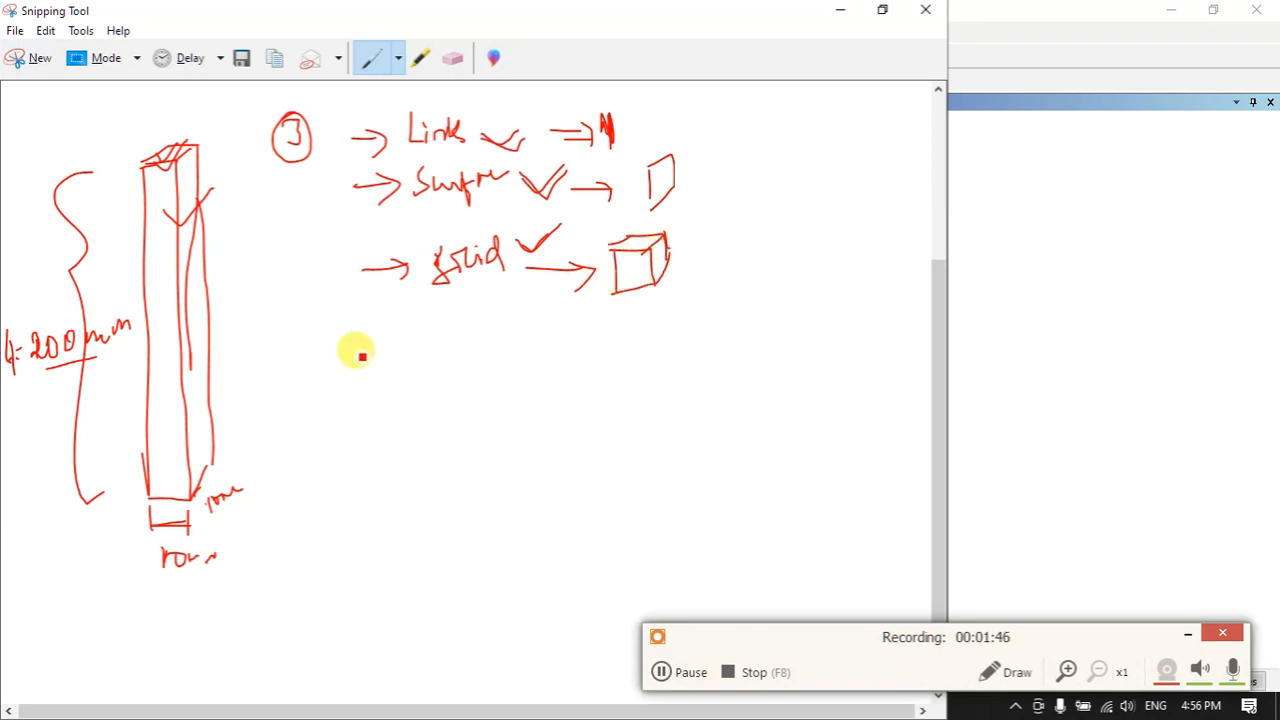
left_click_drag(301, 396, 374, 399)
mouse_move(436, 366)
left_mouse_down()
mouse_move(486, 397)
mouse_move(490, 383)
left_mouse_up()
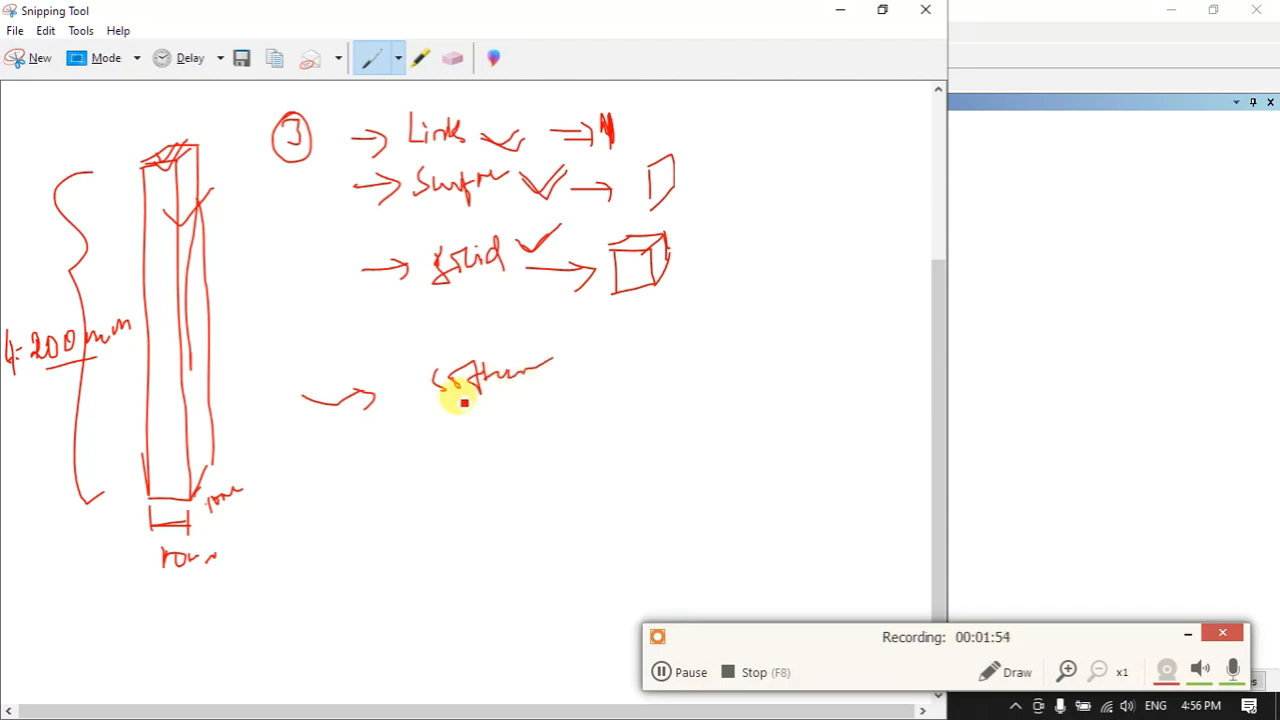
- Mark the three entries as 1D, 2D and 3D, group them with a brace, and check off the 2D and 3D labels
left_click_drag(637, 128, 684, 116)
left_click_drag(707, 172, 731, 156)
left_click_drag(698, 268, 727, 250)
mouse_move(748, 104)
left_mouse_down()
mouse_move(749, 128)
mouse_move(762, 130)
left_mouse_up()
left_click_drag(779, 173, 768, 168)
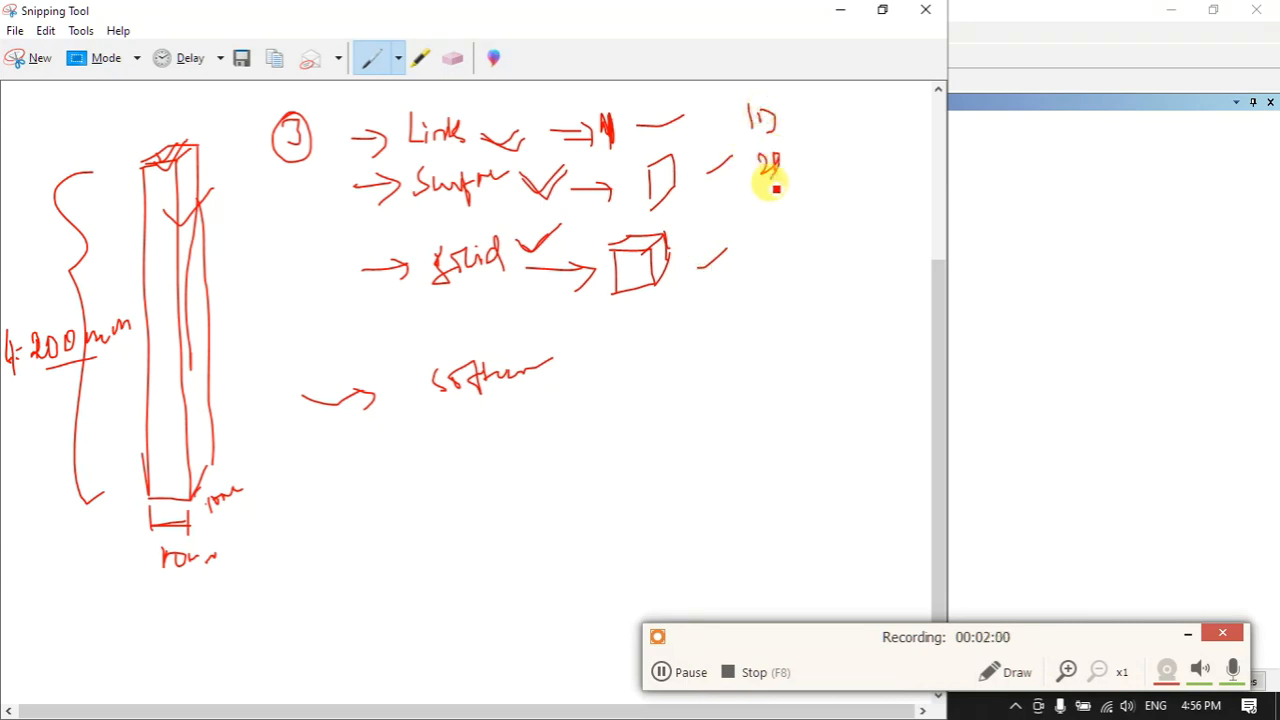
left_click_drag(760, 224, 777, 242)
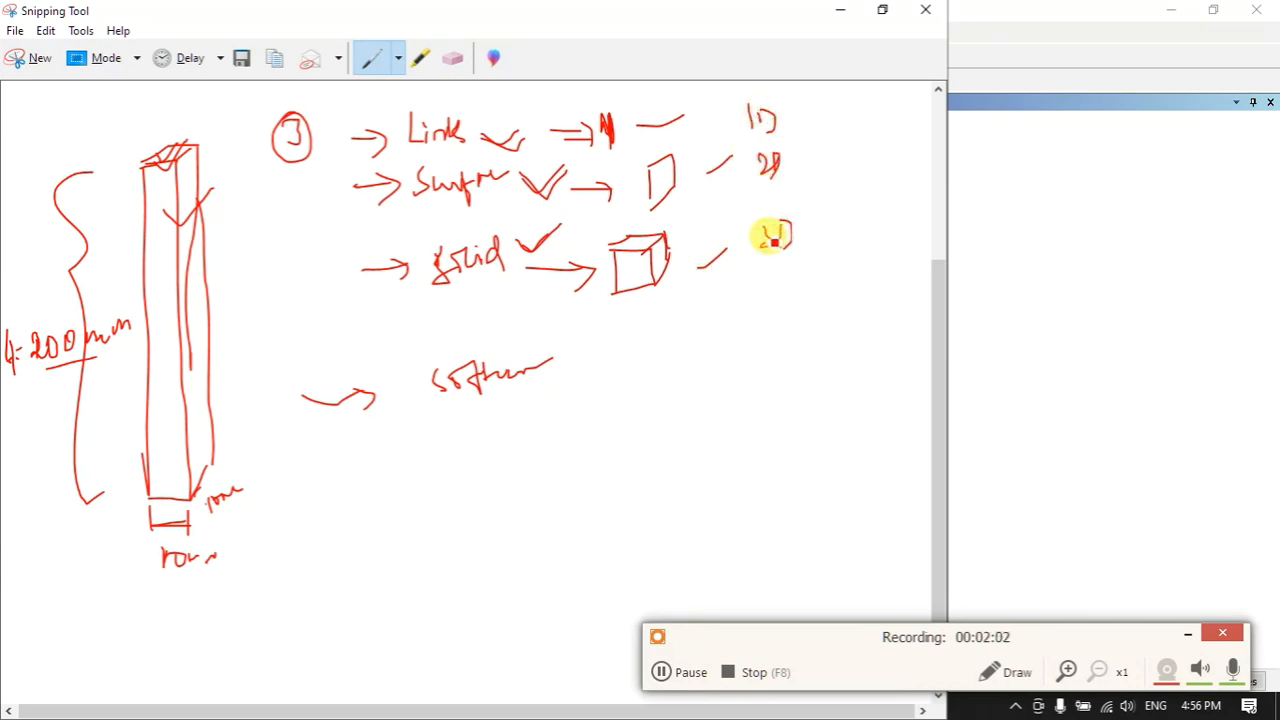
mouse_move(796, 104)
left_mouse_down()
mouse_move(831, 234)
mouse_move(823, 255)
left_mouse_up()
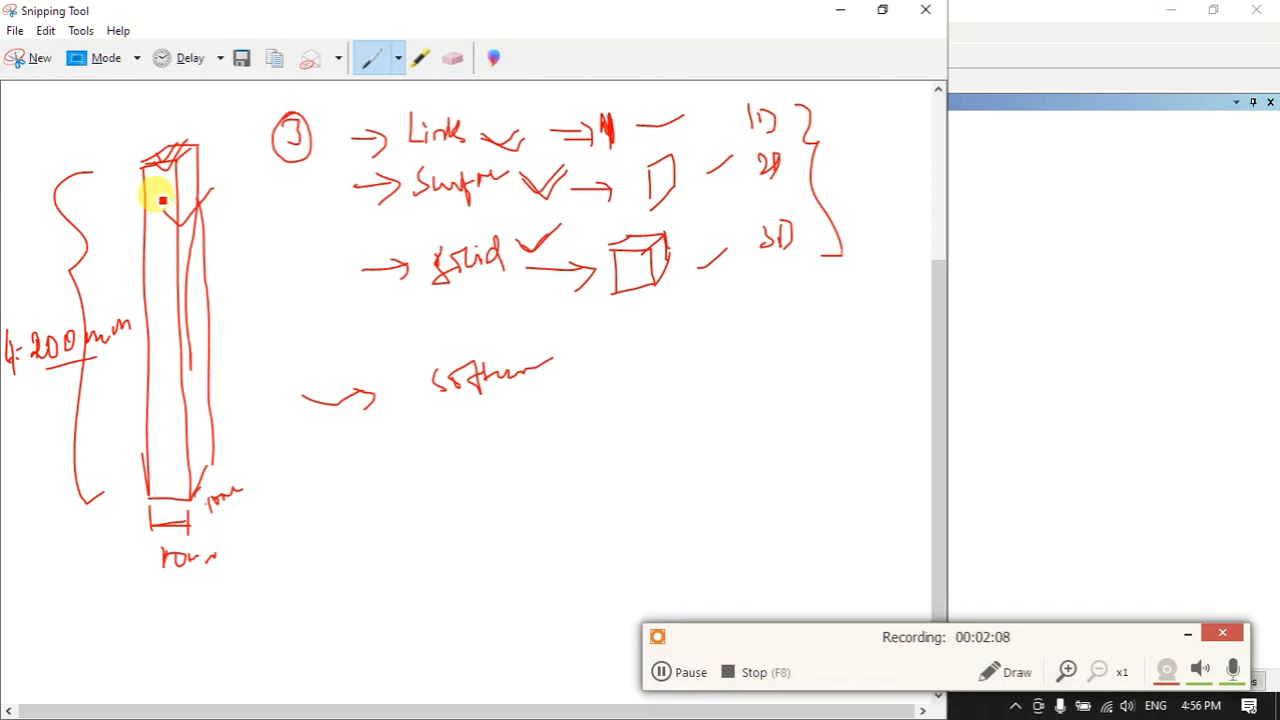
left_click_drag(793, 179, 857, 142)
left_click_drag(805, 250, 866, 228)
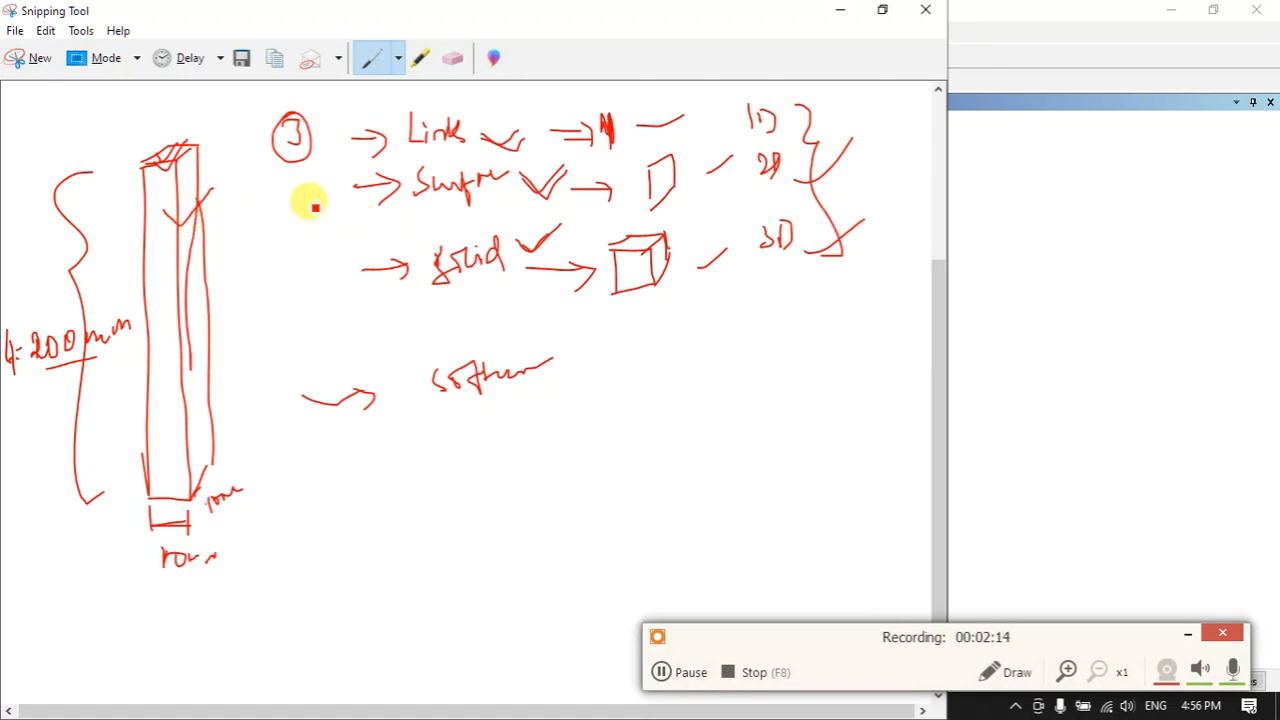
- Draw a downward load arrow onto the bar's top face and label it as the force F
mouse_move(173, 82)
left_mouse_down()
mouse_move(177, 146)
mouse_move(187, 120)
mouse_move(207, 127)
mouse_move(220, 101)
left_mouse_up()
mouse_move(206, 112)
left_mouse_down()
mouse_move(280, 100)
mouse_move(262, 133)
left_mouse_up()
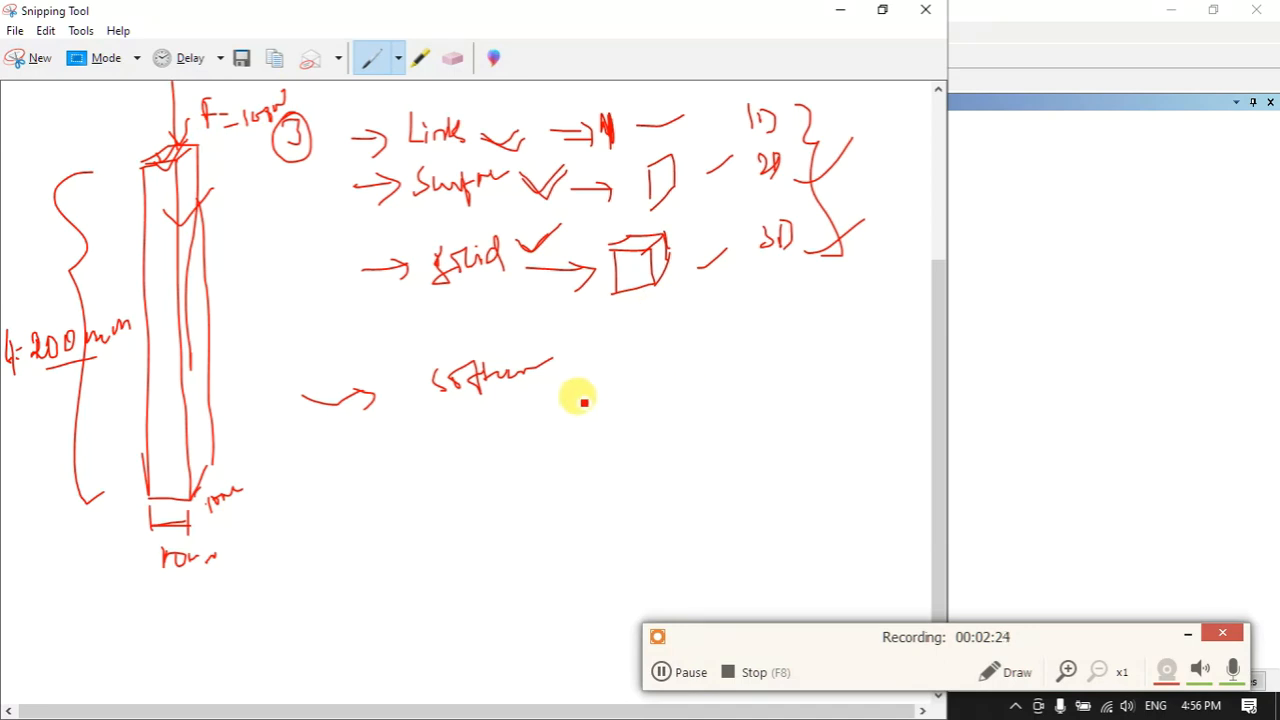
- Write "defor" beside "Software", then add checked and underlined abbreviations for link, surface and solid beneath it
mouse_move(585, 396)
left_mouse_down()
mouse_move(600, 366)
mouse_move(623, 400)
mouse_move(634, 366)
mouse_move(665, 378)
left_mouse_up()
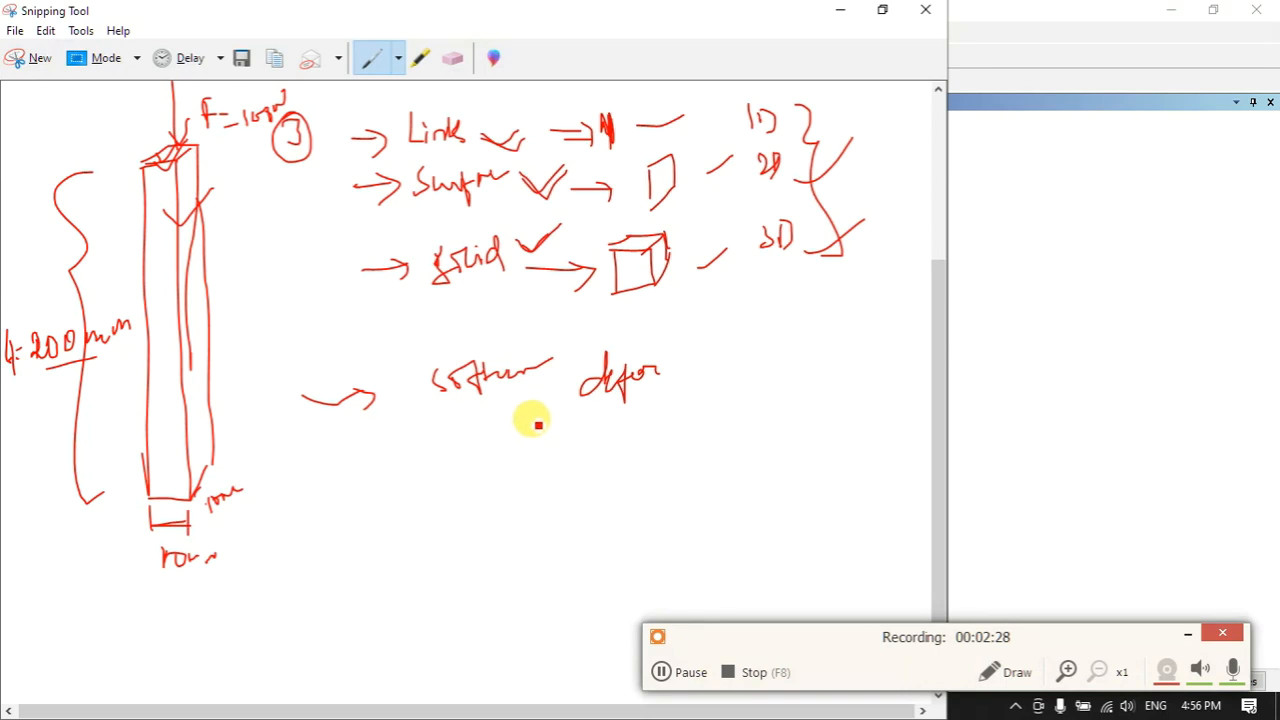
left_click_drag(529, 408, 570, 438)
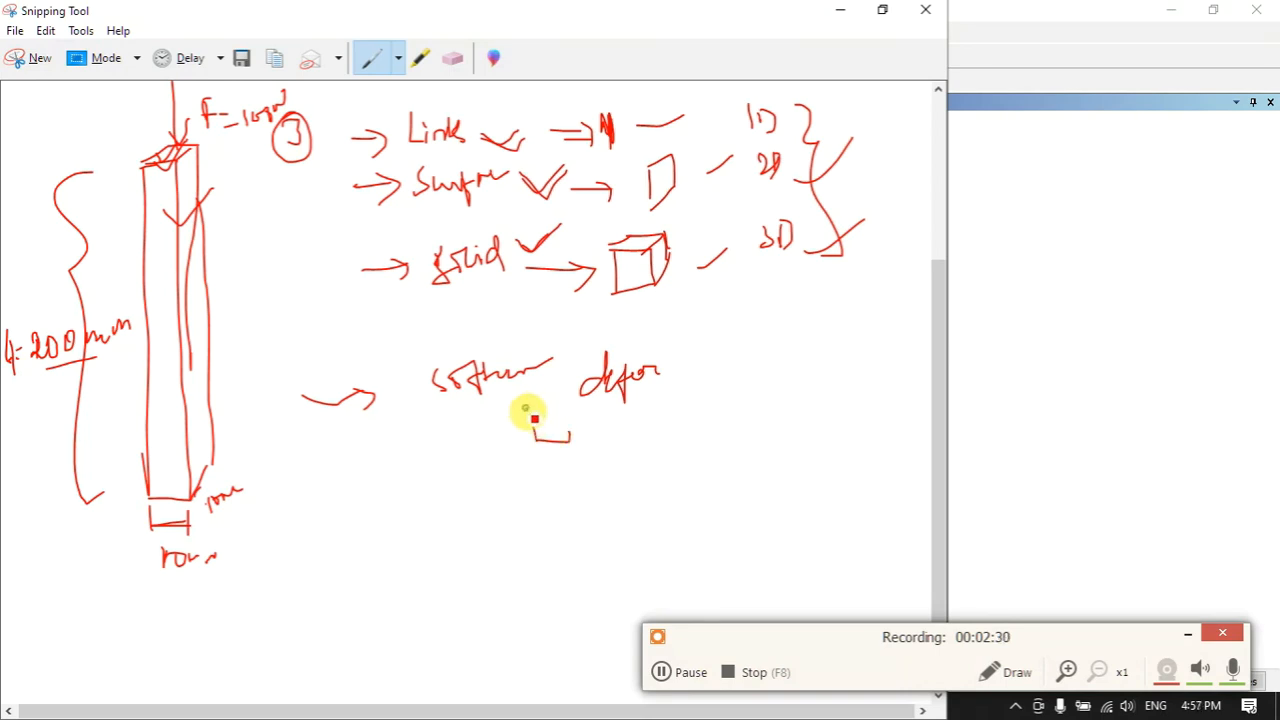
left_click_drag(638, 412, 617, 432)
left_click_drag(693, 407, 718, 434)
left_click_drag(483, 437, 525, 406)
mouse_move(620, 430)
left_mouse_down()
mouse_move(658, 405)
mouse_move(742, 388)
left_mouse_up()
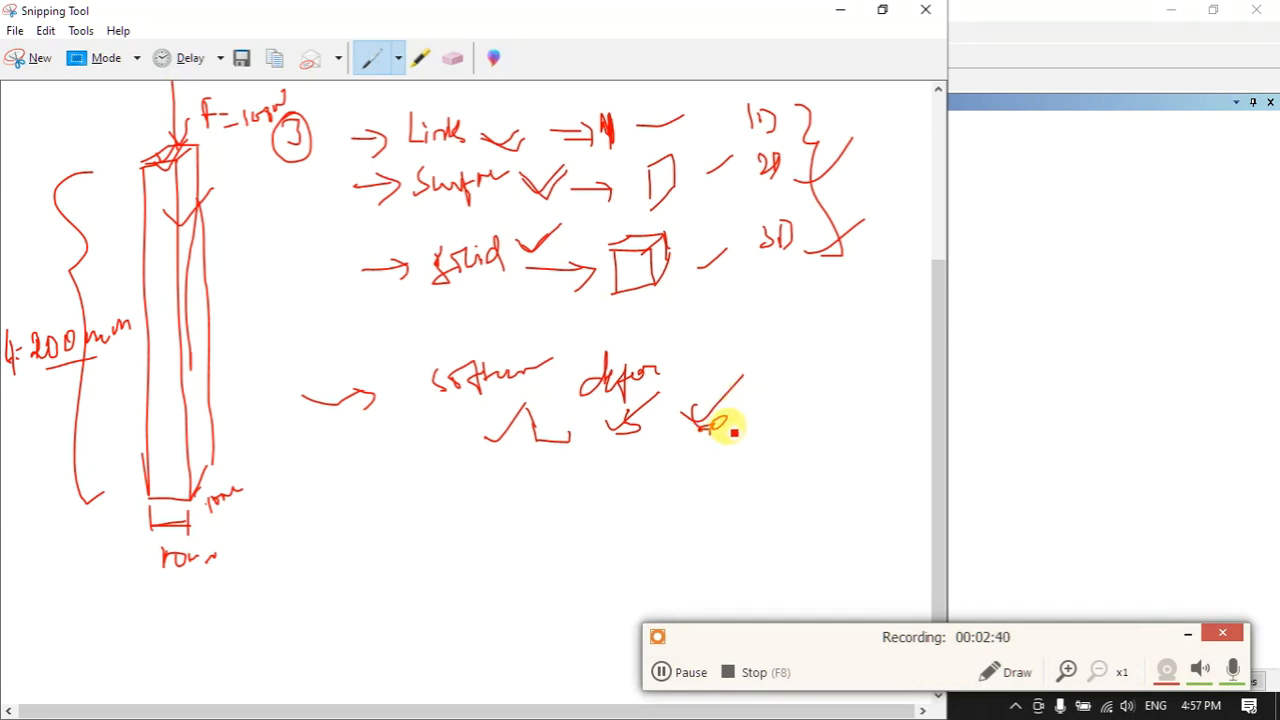
left_click_drag(500, 465, 674, 455)
left_click_drag(722, 451, 814, 441)
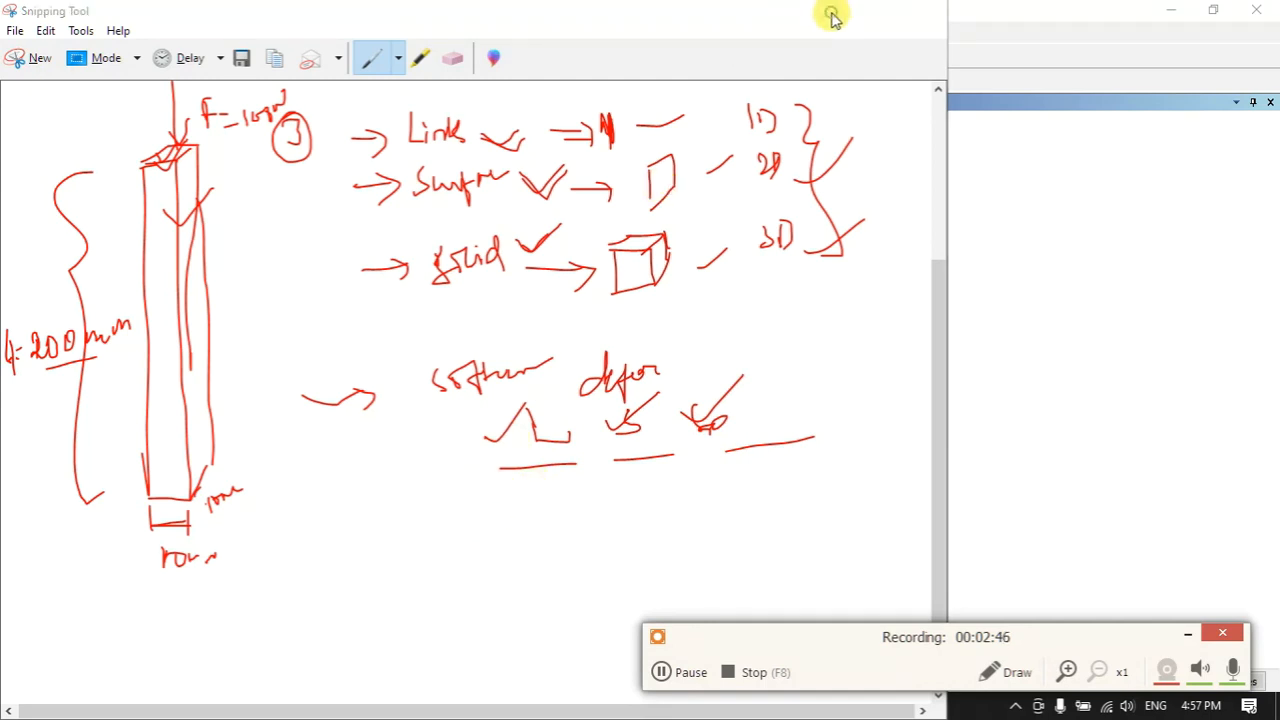
- Switch to ANSYS Workbench and add a Static Structural analysis system to the project schematic
left_click(836, 11)
left_click(788, 266)
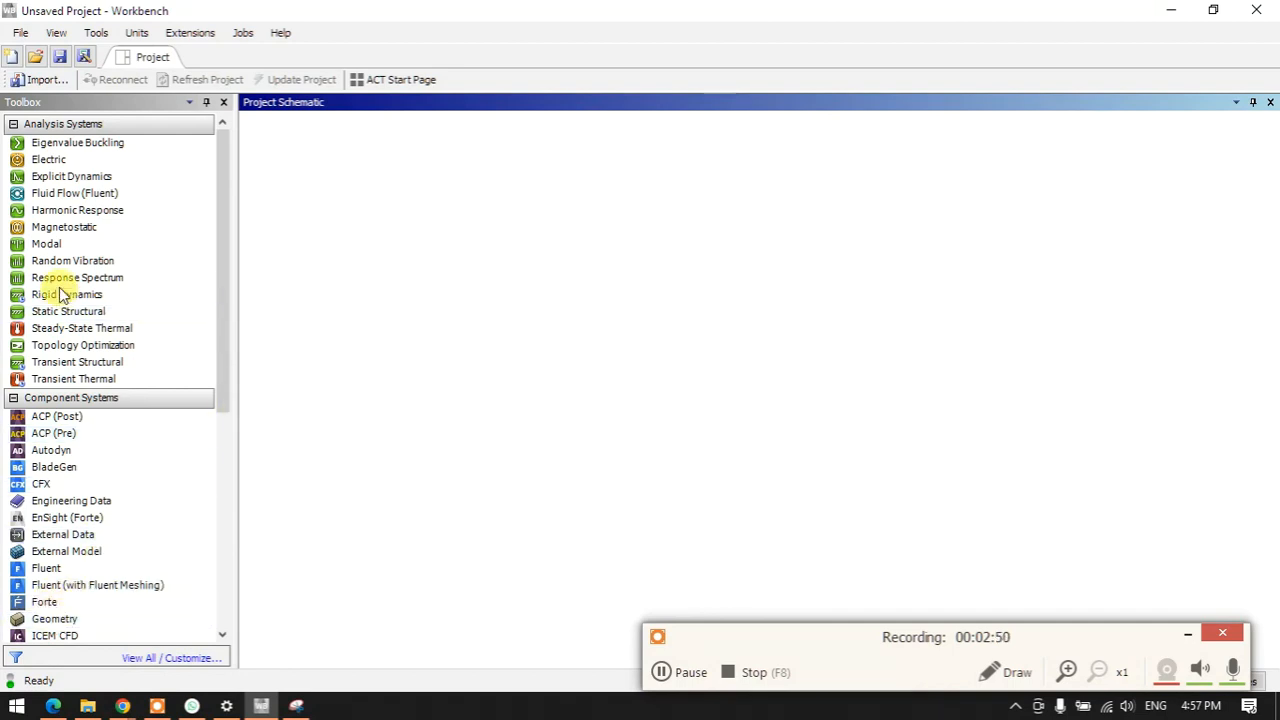
left_click_drag(52, 312, 325, 222)
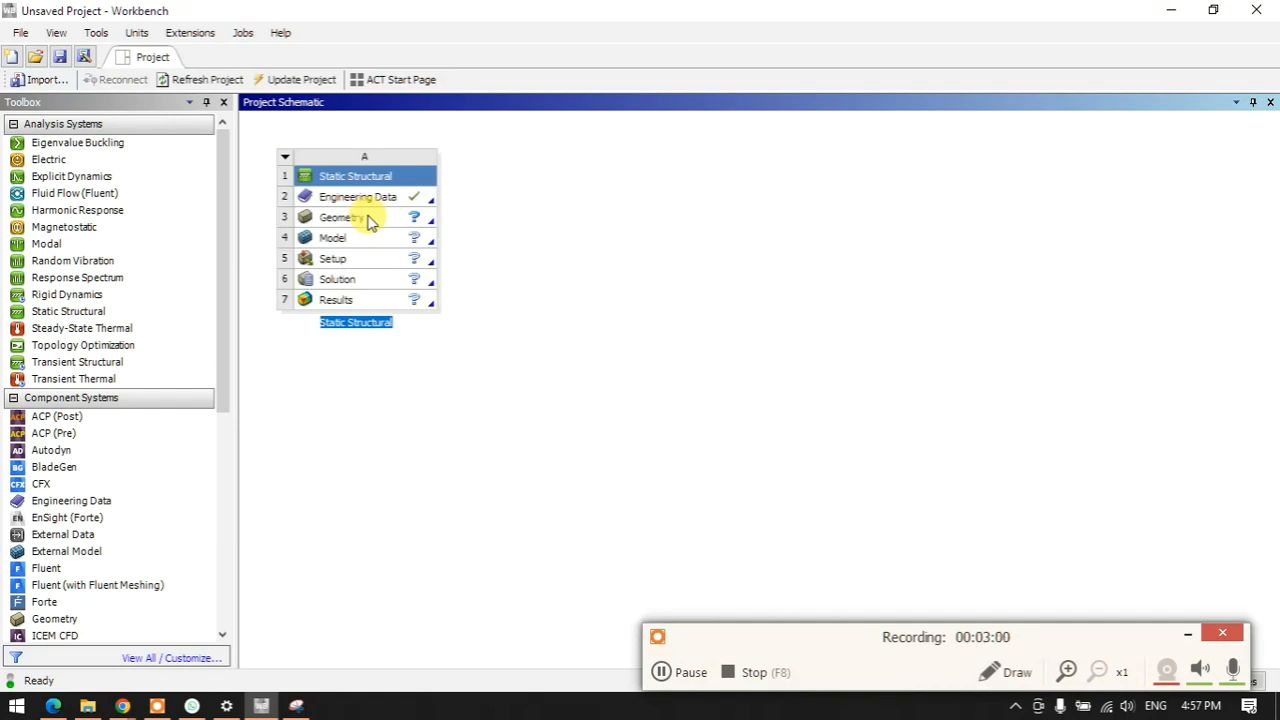
- Return to the Snipping Tool sketch, then underline and circle the 10 mm base dimensions of the bar
left_click(296, 704)
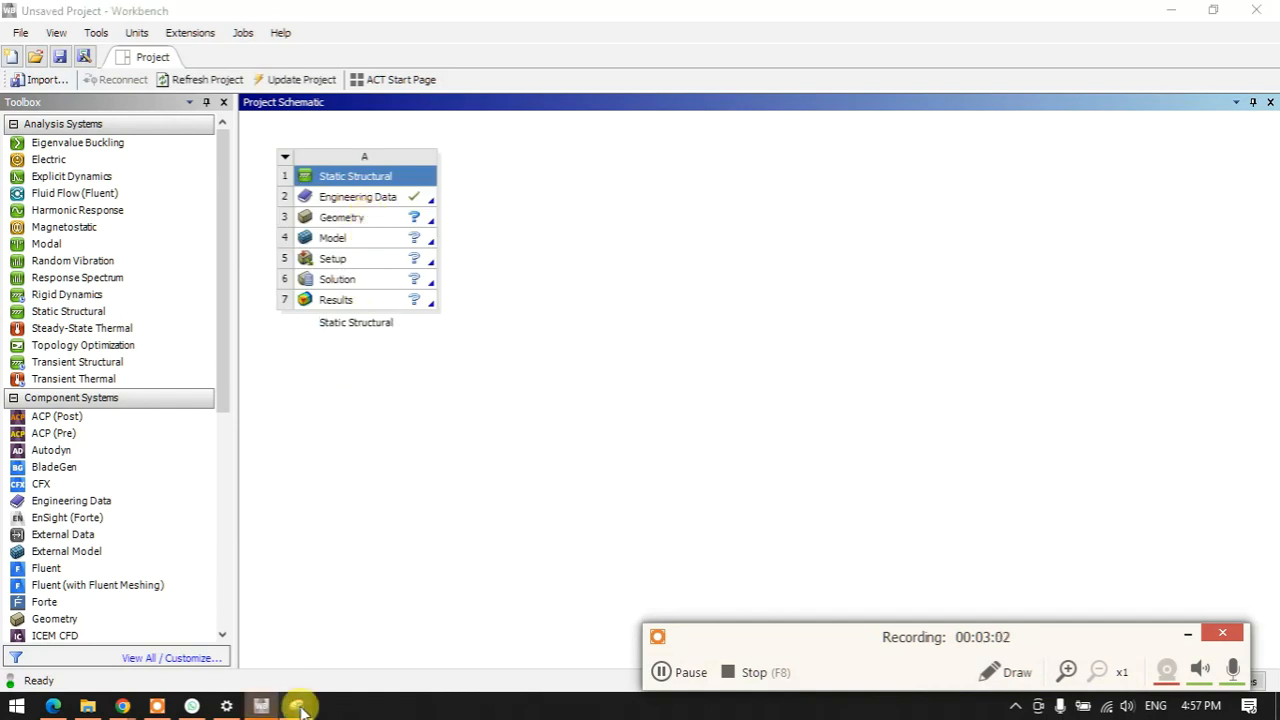
left_click(102, 461)
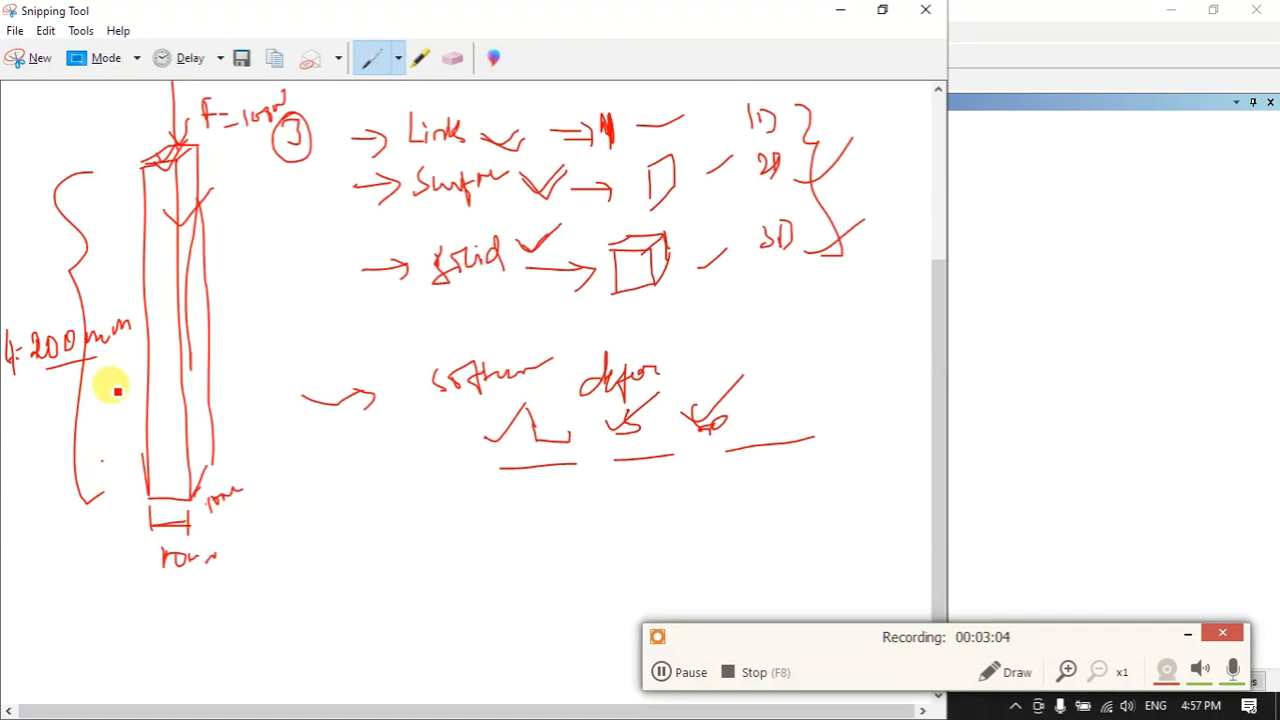
mouse_move(165, 585)
left_mouse_down()
mouse_move(229, 491)
mouse_move(230, 562)
left_mouse_up()
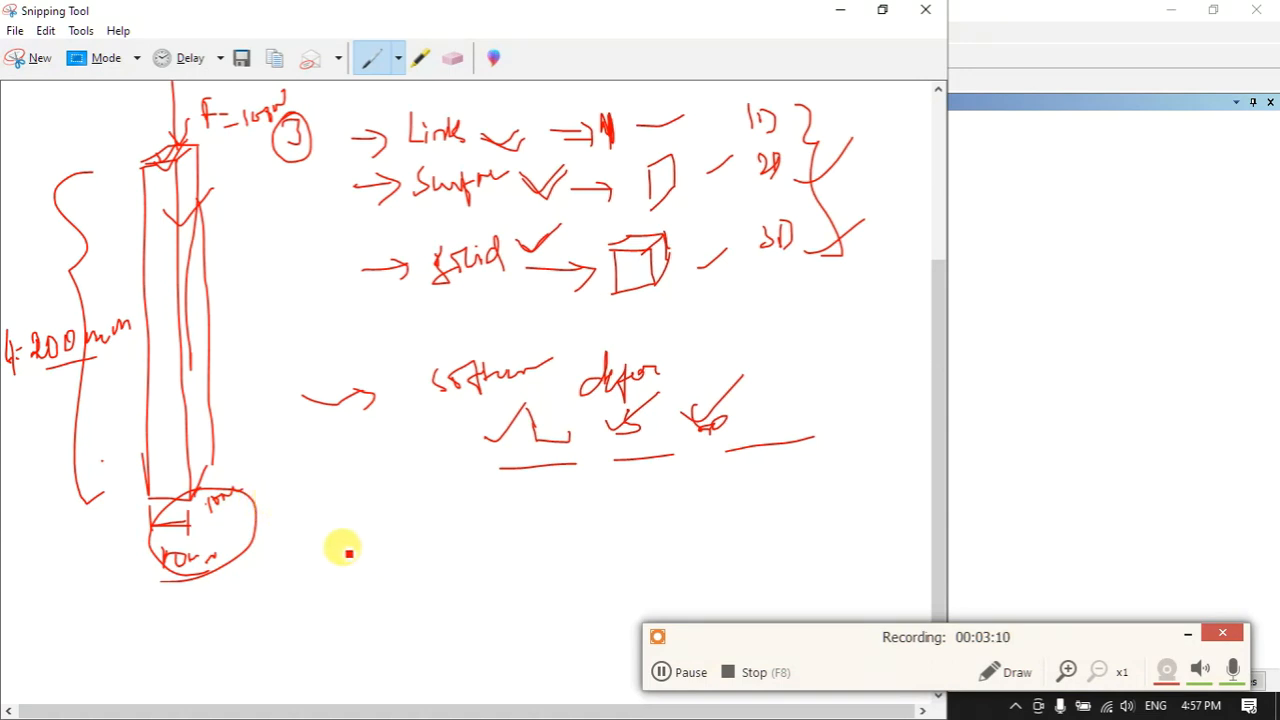
- Write L with an arrow to a vertical line, and add a labelled pointer for the link's cross-section
mouse_move(335, 517)
left_mouse_down()
mouse_move(354, 540)
mouse_move(420, 537)
left_mouse_up()
left_click_drag(402, 531, 401, 546)
left_click_drag(473, 487, 485, 575)
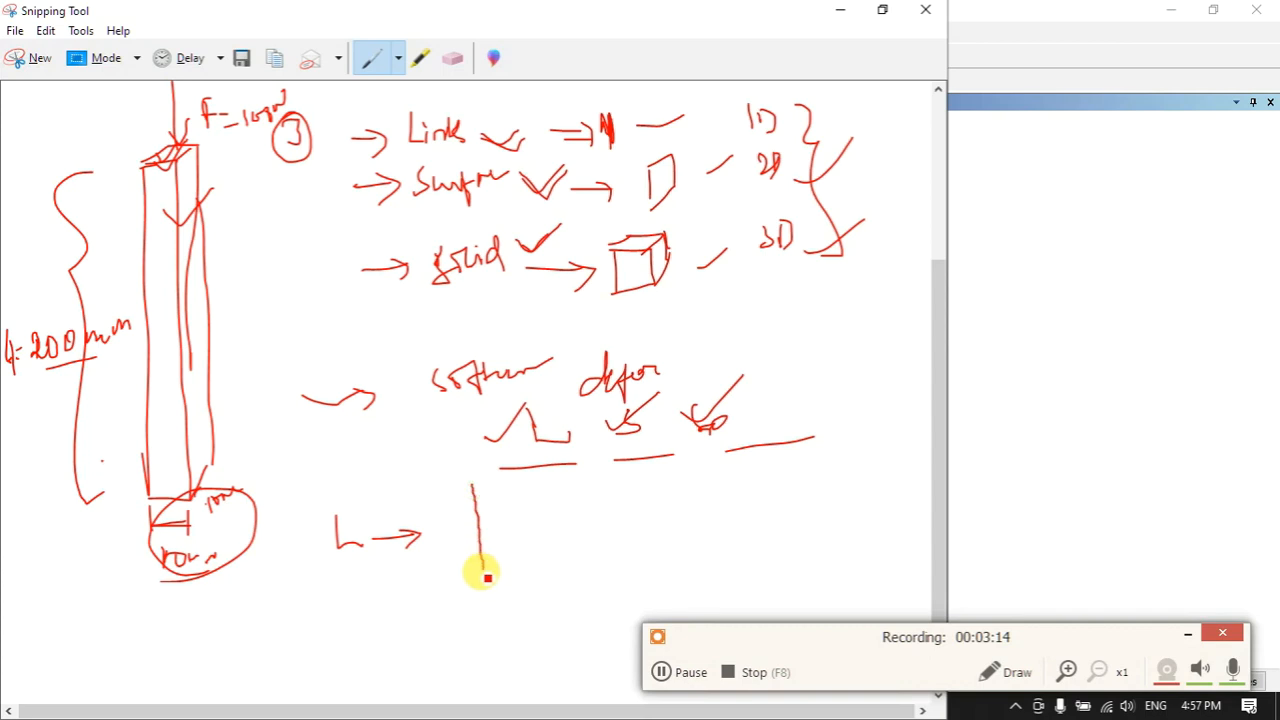
left_click_drag(546, 543, 494, 551)
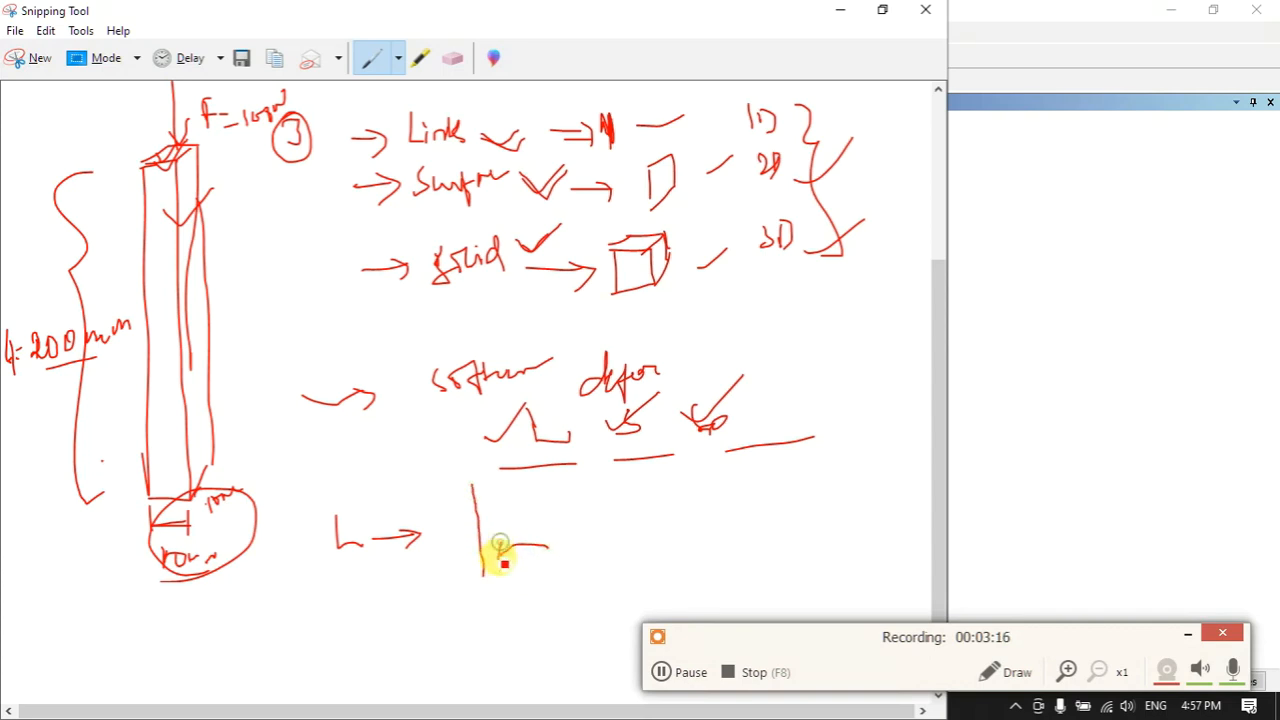
left_click_drag(568, 537, 618, 545)
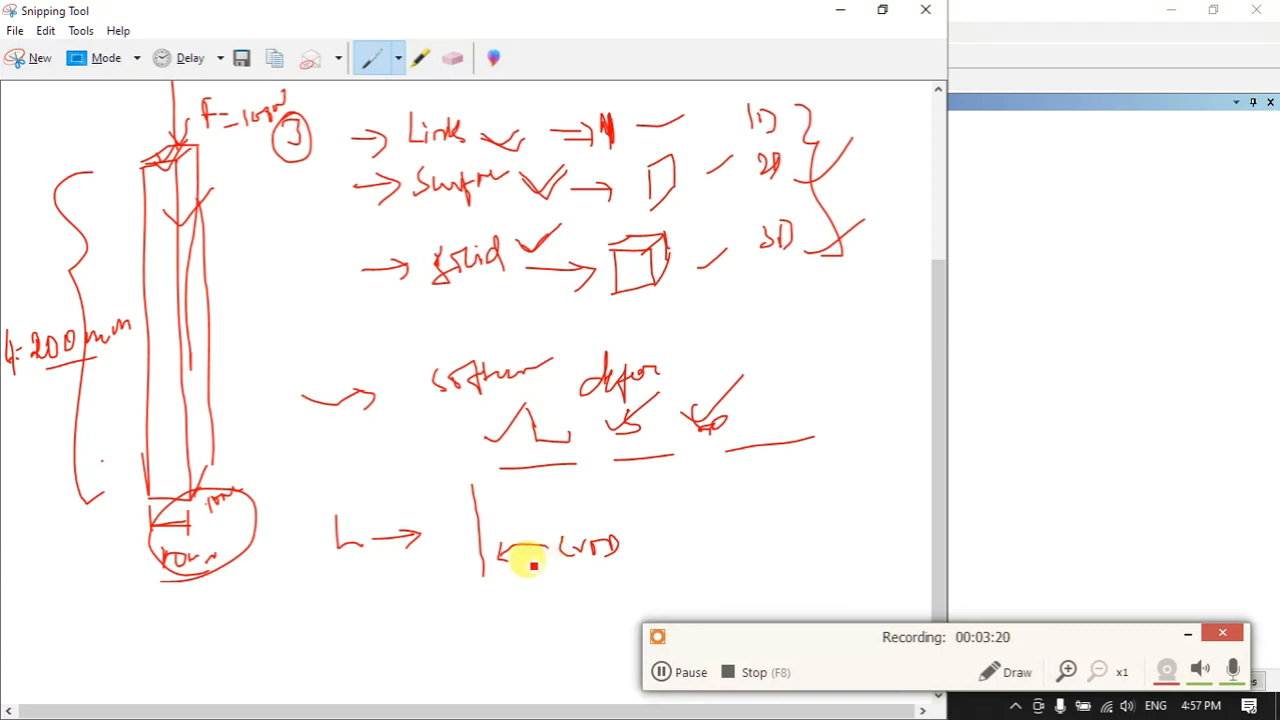
- Write S with an arrow to a vertical line, labelled "thick", for the surface model and minimize the recorder window
mouse_move(358, 630)
left_mouse_down()
mouse_move(354, 656)
mouse_move(430, 639)
mouse_move(410, 654)
left_mouse_up()
mouse_move(488, 593)
left_mouse_down()
mouse_move(487, 655)
mouse_move(503, 634)
mouse_move(566, 631)
mouse_move(571, 614)
mouse_move(596, 608)
left_mouse_up()
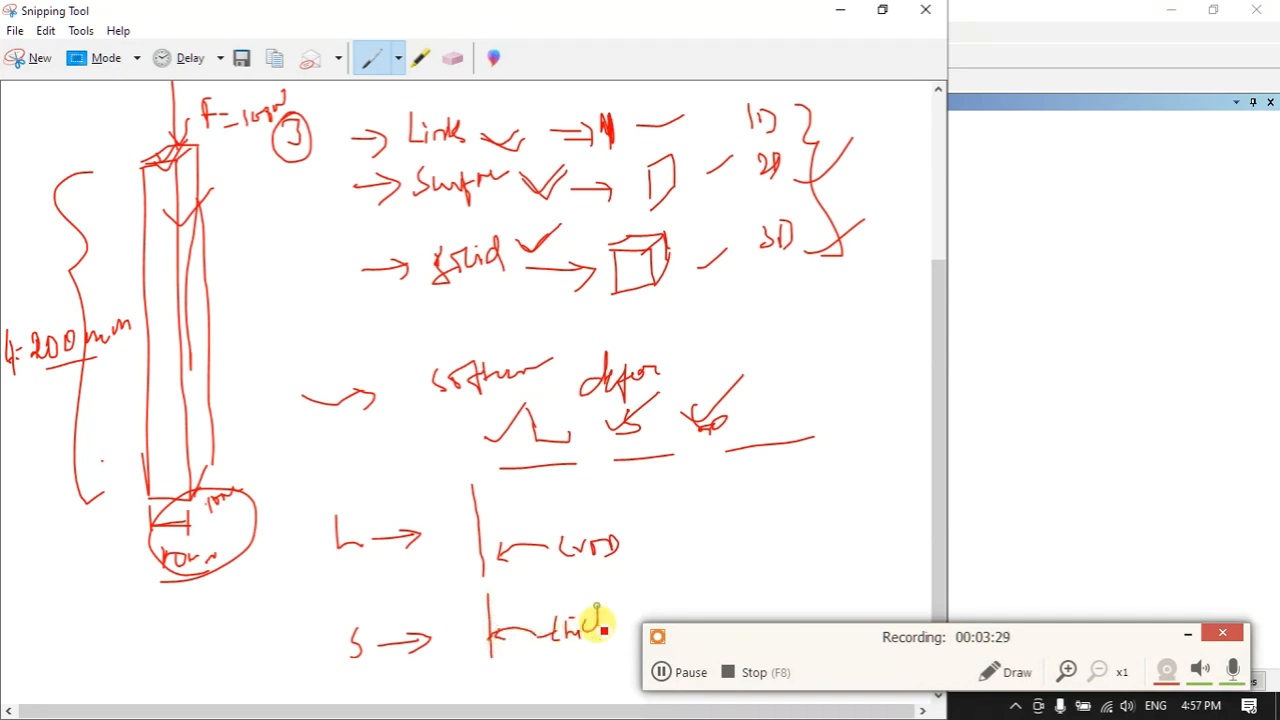
left_click(1185, 633)
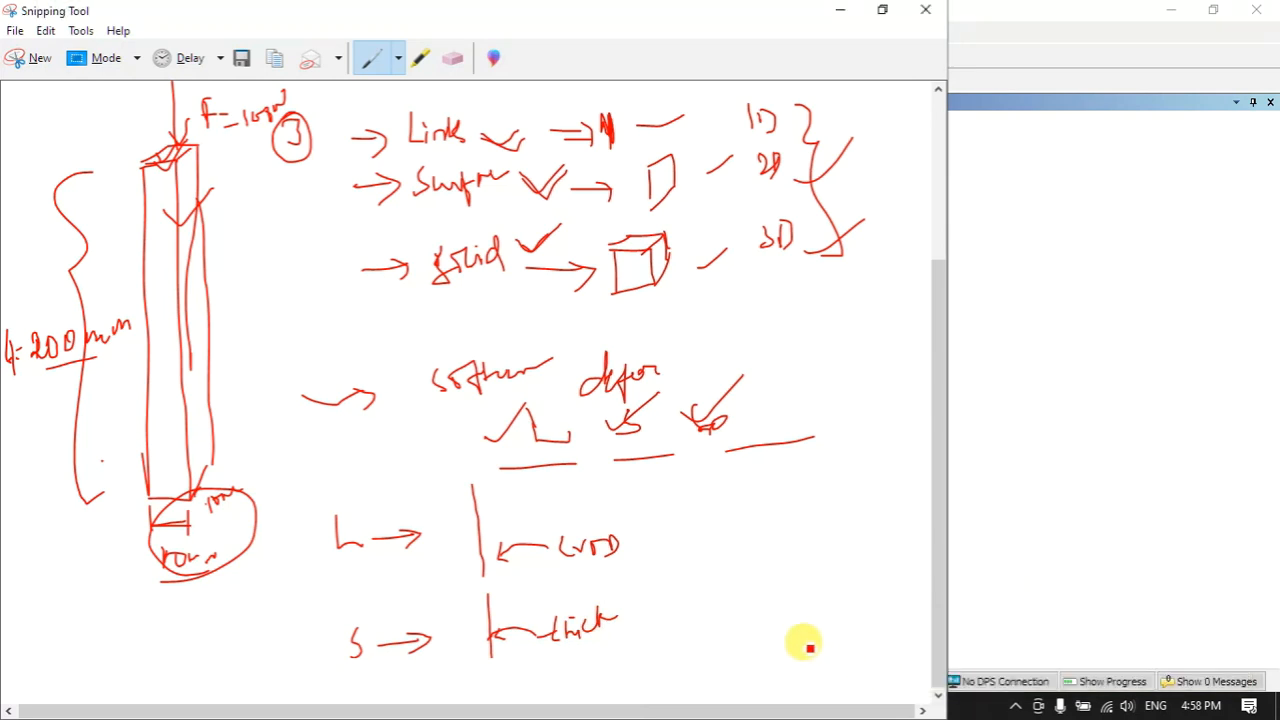
- Write "Solid Extrude" beside the link note and underline the word Extrude
mouse_move(673, 519)
left_mouse_down()
mouse_move(674, 547)
mouse_move(686, 523)
mouse_move(698, 548)
left_mouse_up()
mouse_move(706, 520)
left_mouse_down()
mouse_move(712, 546)
mouse_move(748, 534)
mouse_move(753, 553)
mouse_move(777, 532)
mouse_move(782, 543)
left_mouse_up()
mouse_move(773, 518)
left_mouse_down()
mouse_move(789, 515)
mouse_move(794, 537)
mouse_move(809, 517)
mouse_move(876, 504)
left_mouse_up()
left_click_drag(802, 521, 817, 513)
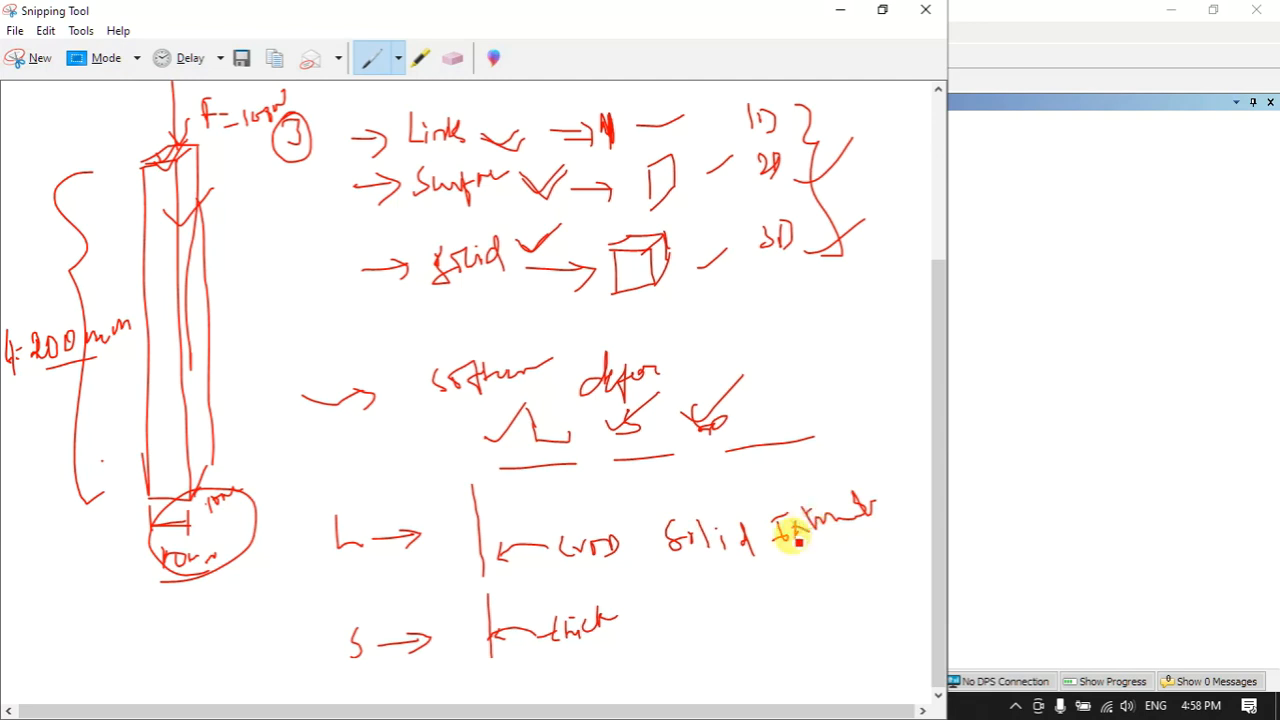
left_click_drag(778, 571, 803, 549)
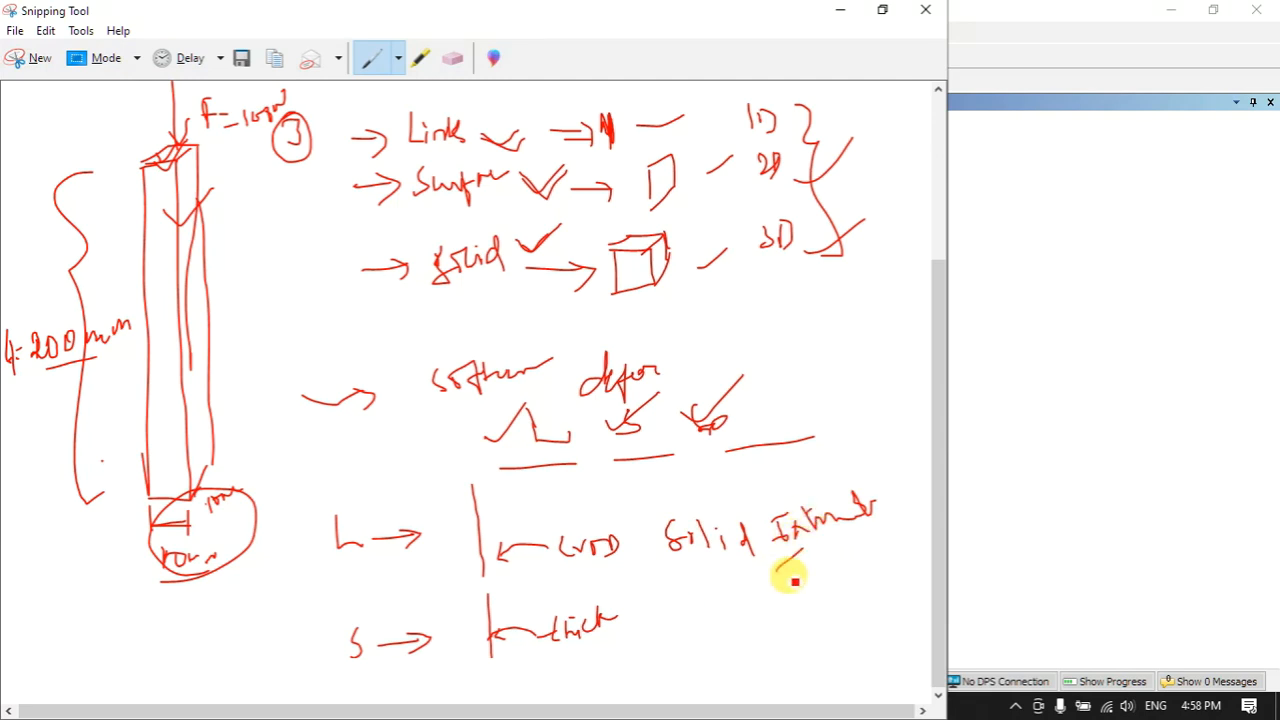
- Switch from the hand-drawn notes to Workbench and start a new DesignModeler geometry for the Static Structural system
left_click(843, 11)
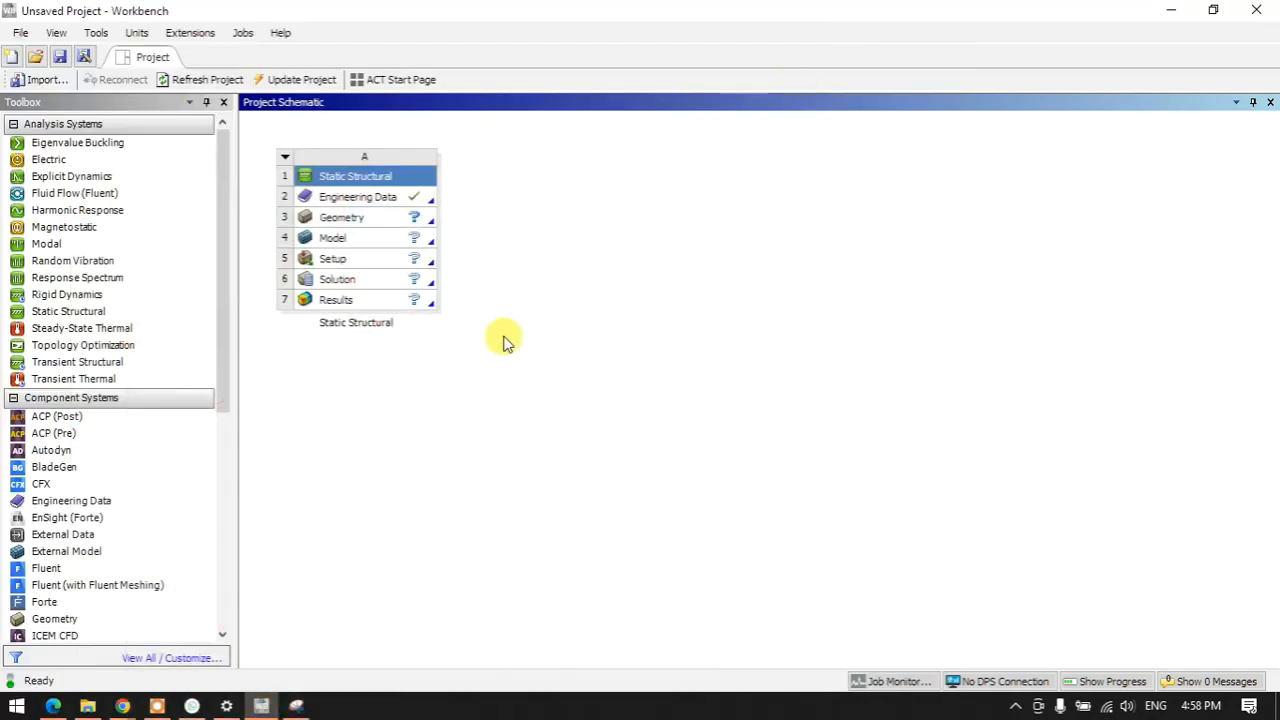
left_click(408, 222)
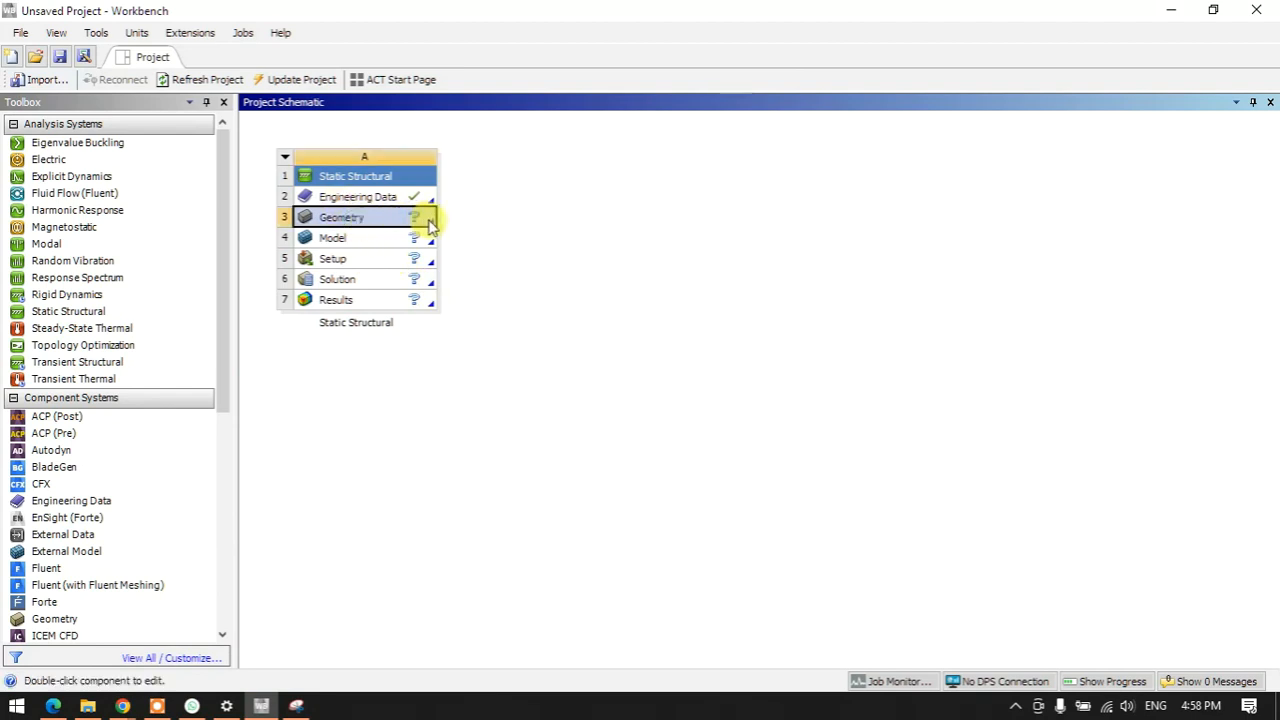
left_click(430, 225)
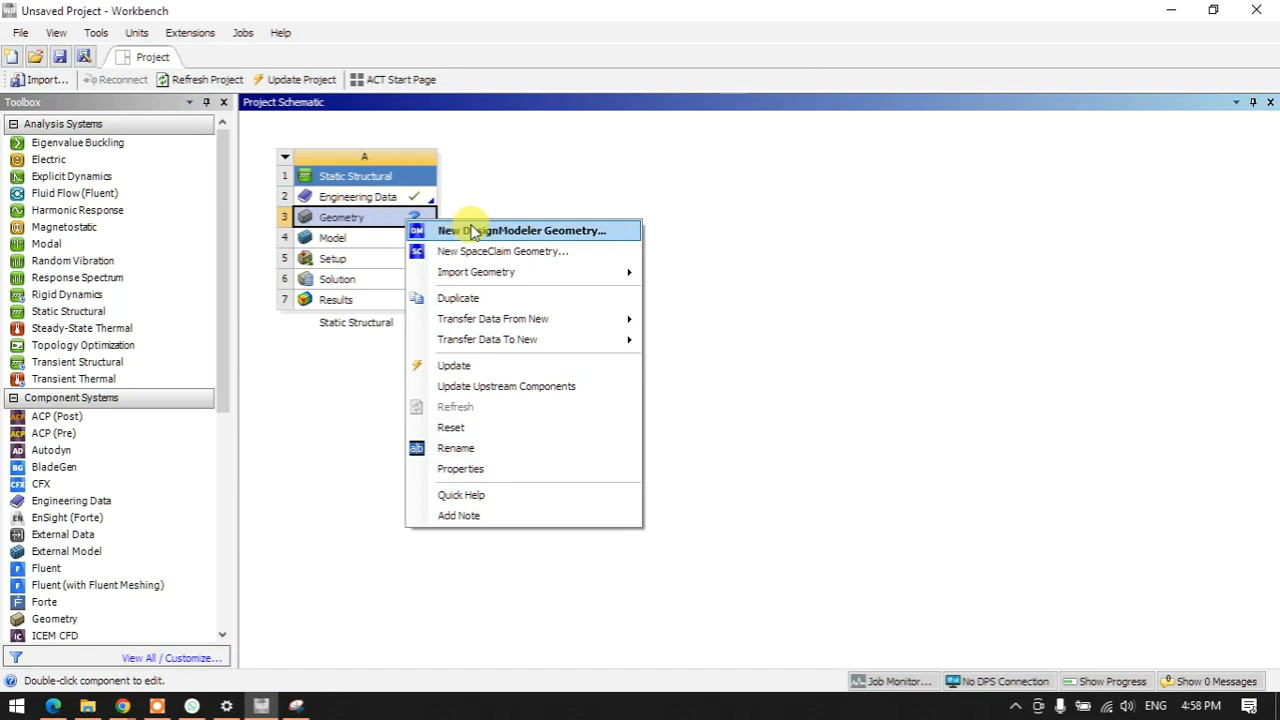
left_click(470, 224)
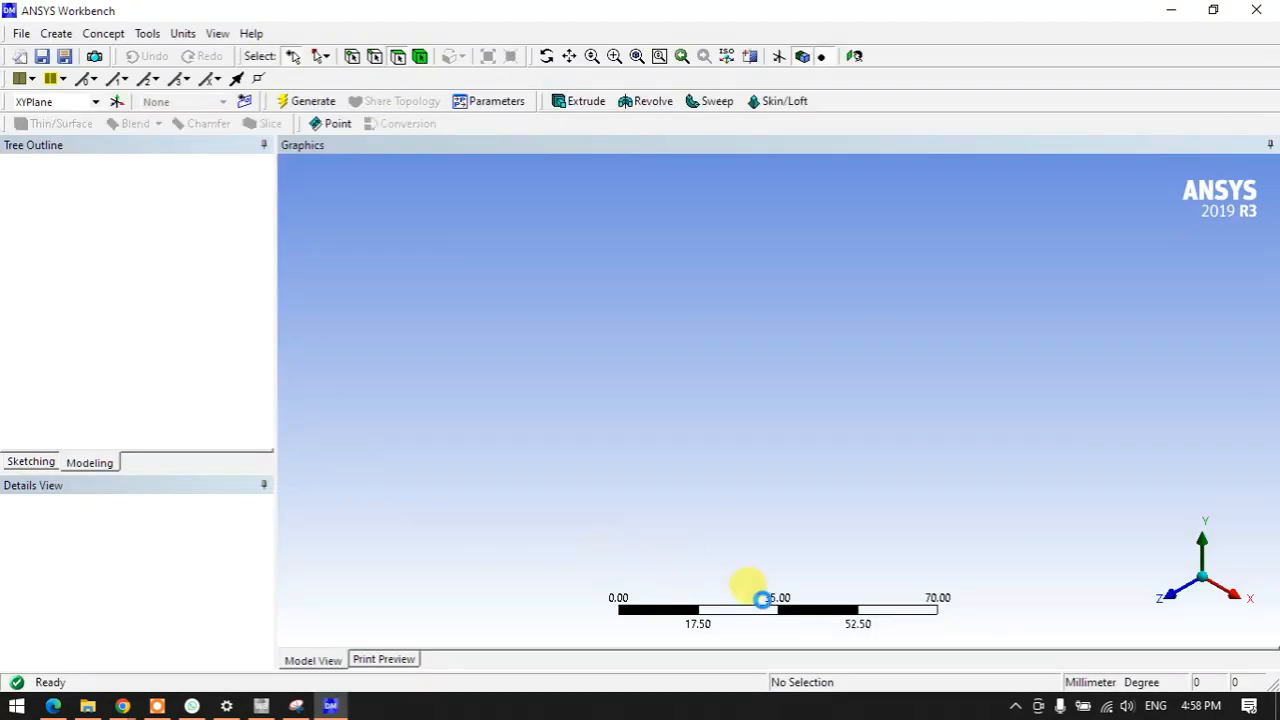
- Face the XY plane in DesignModeler and set the length unit to millimetres
left_click(1178, 598)
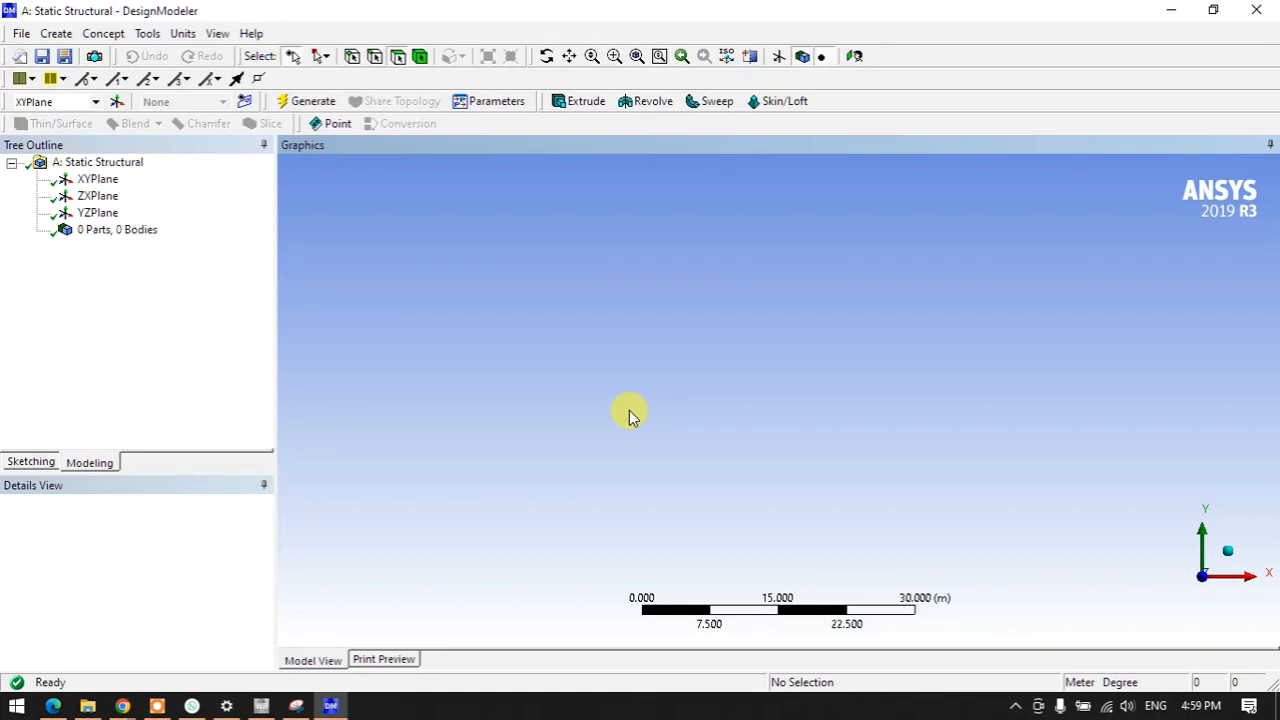
left_click(199, 38)
left_click(214, 97)
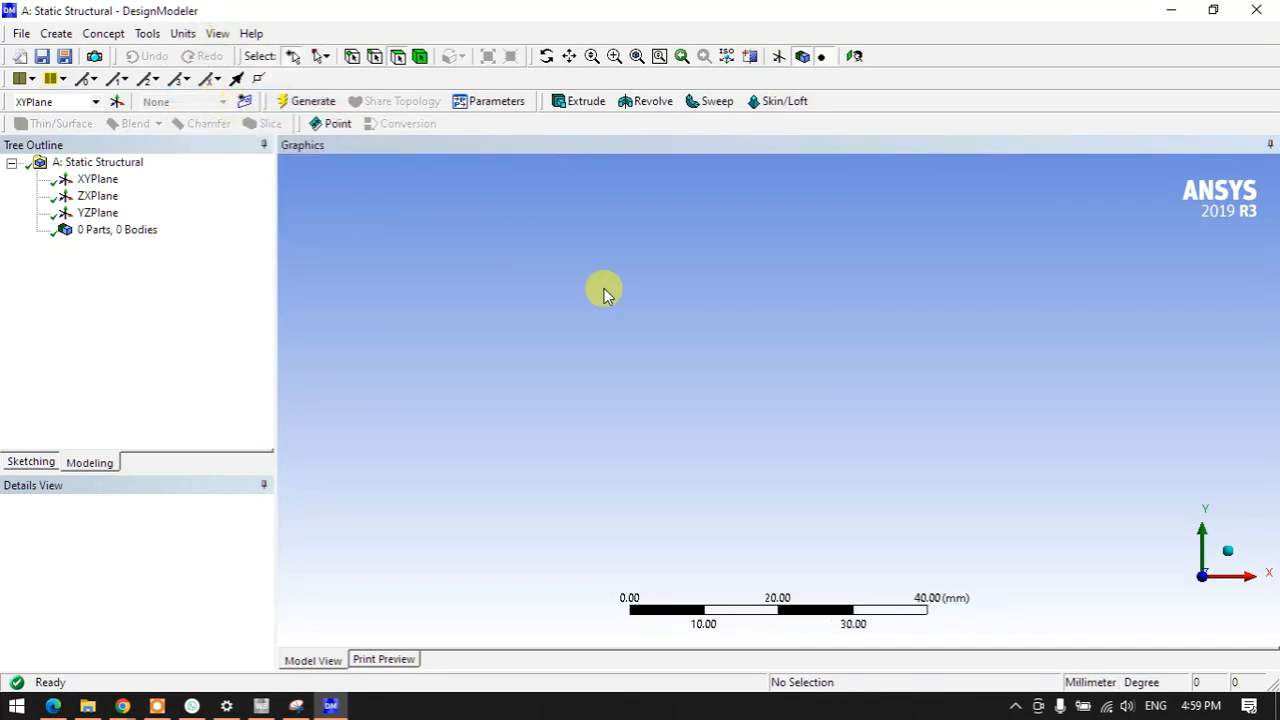
- Sketch a vertical line about 24 mm long on the XY plane, running from the origin up along the Y axis
left_click(97, 180)
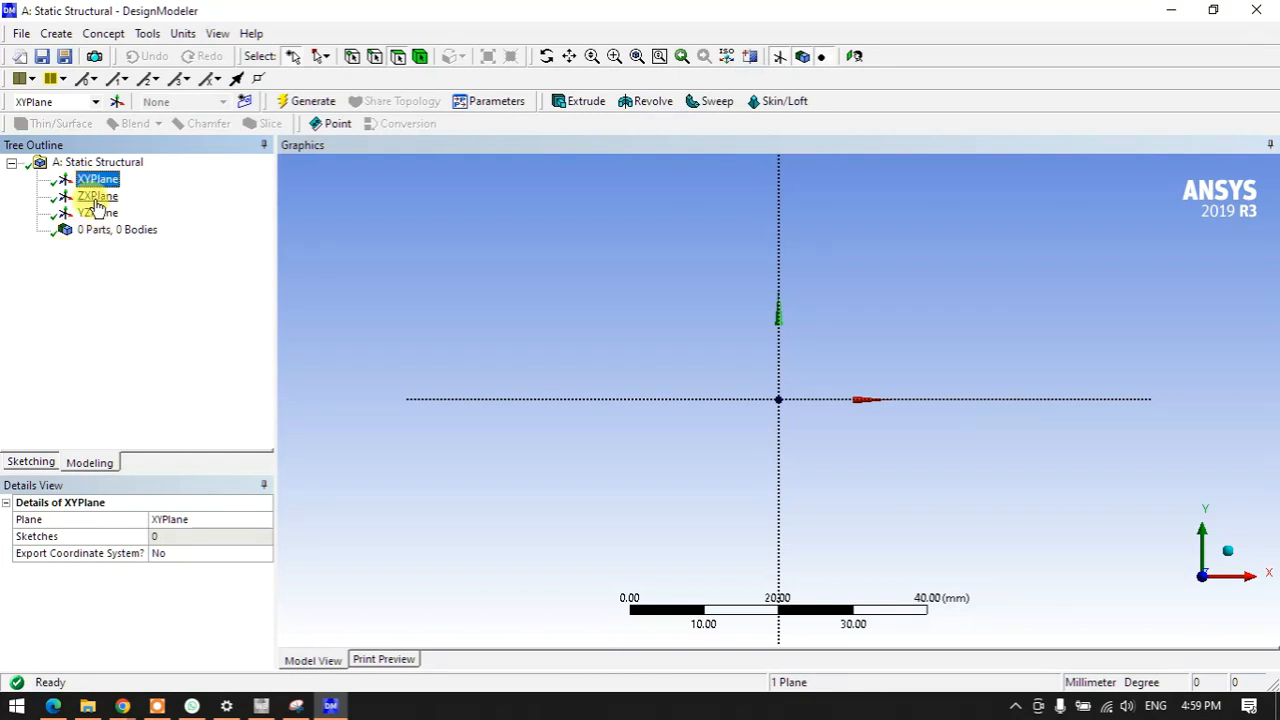
left_click(37, 458)
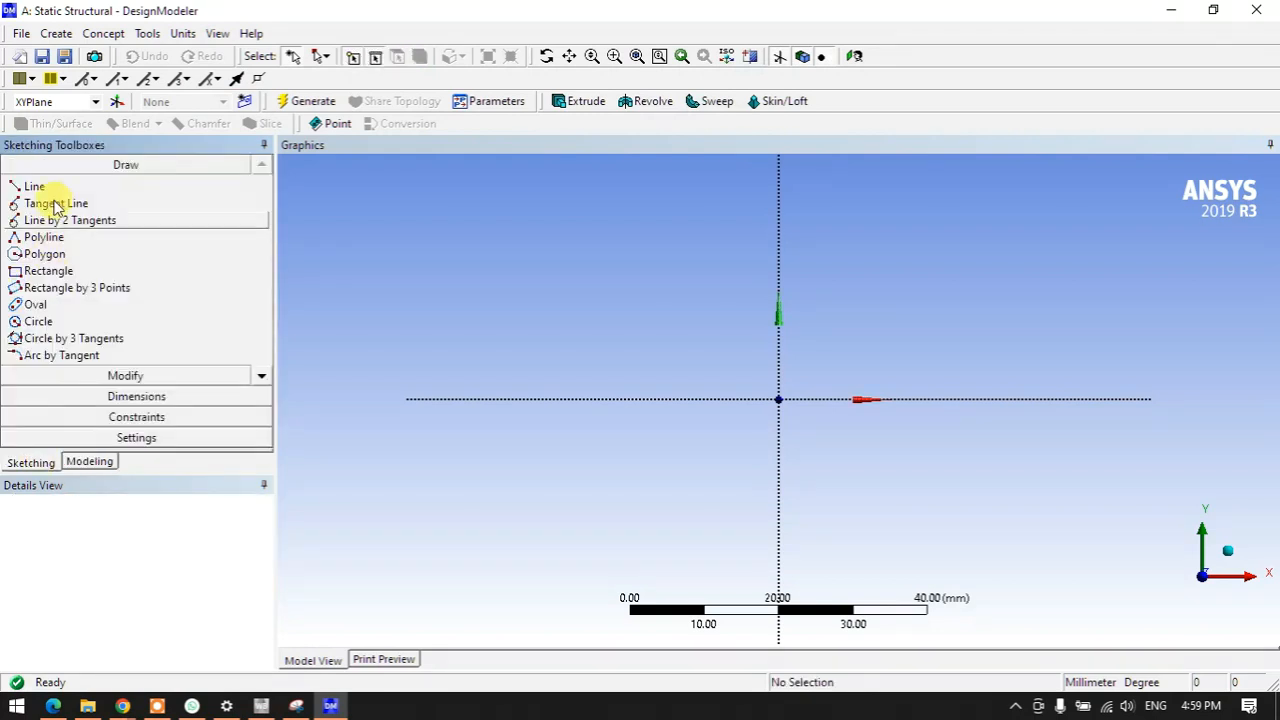
left_click(40, 186)
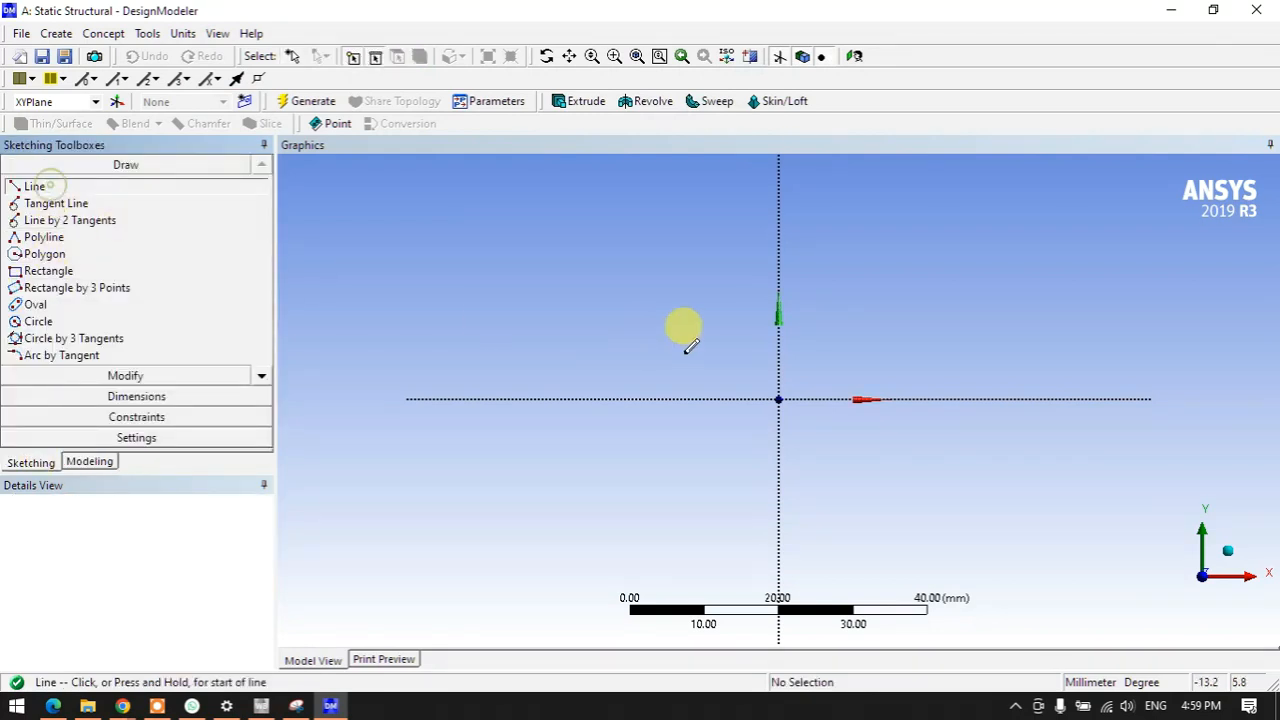
left_click(779, 398)
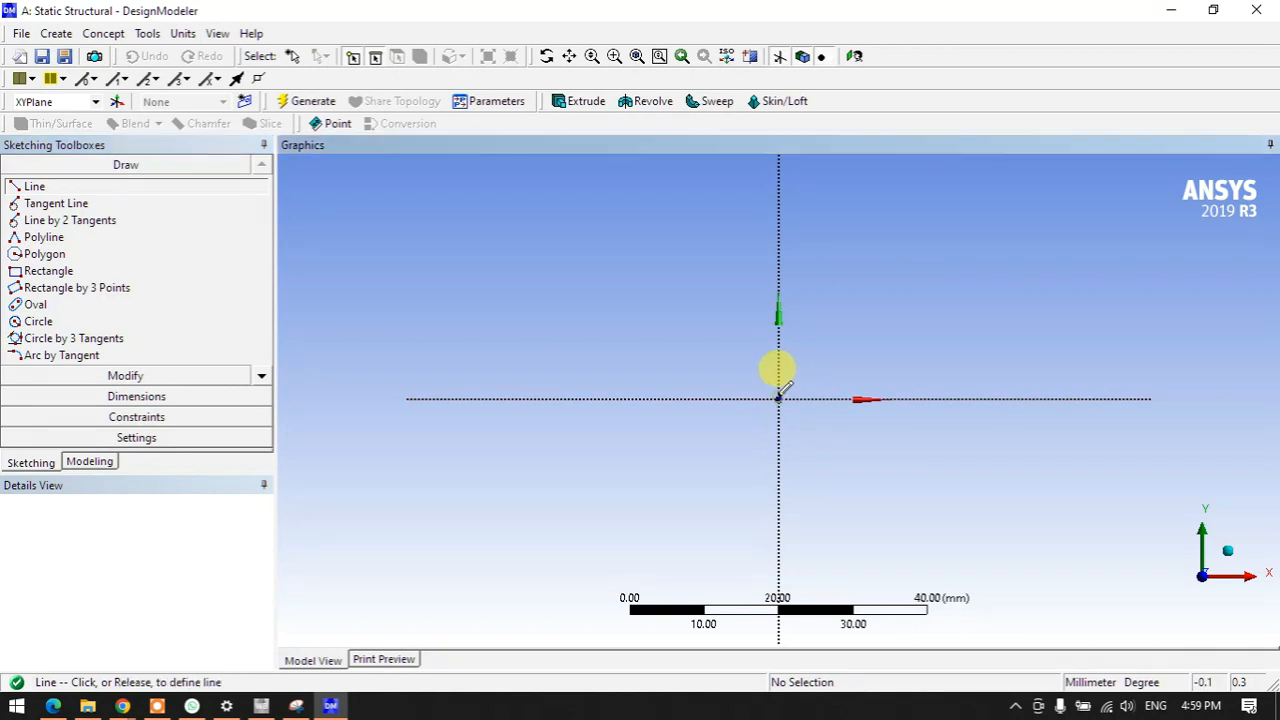
left_click(779, 217)
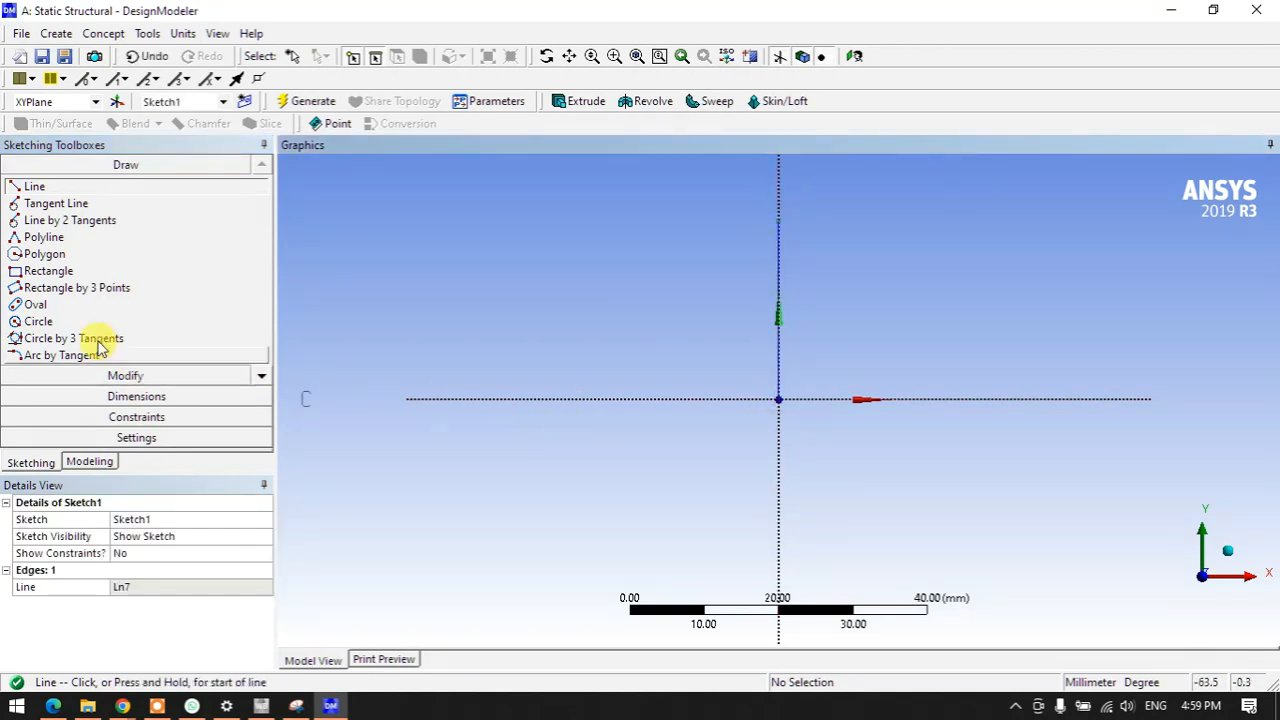
left_click(50, 272)
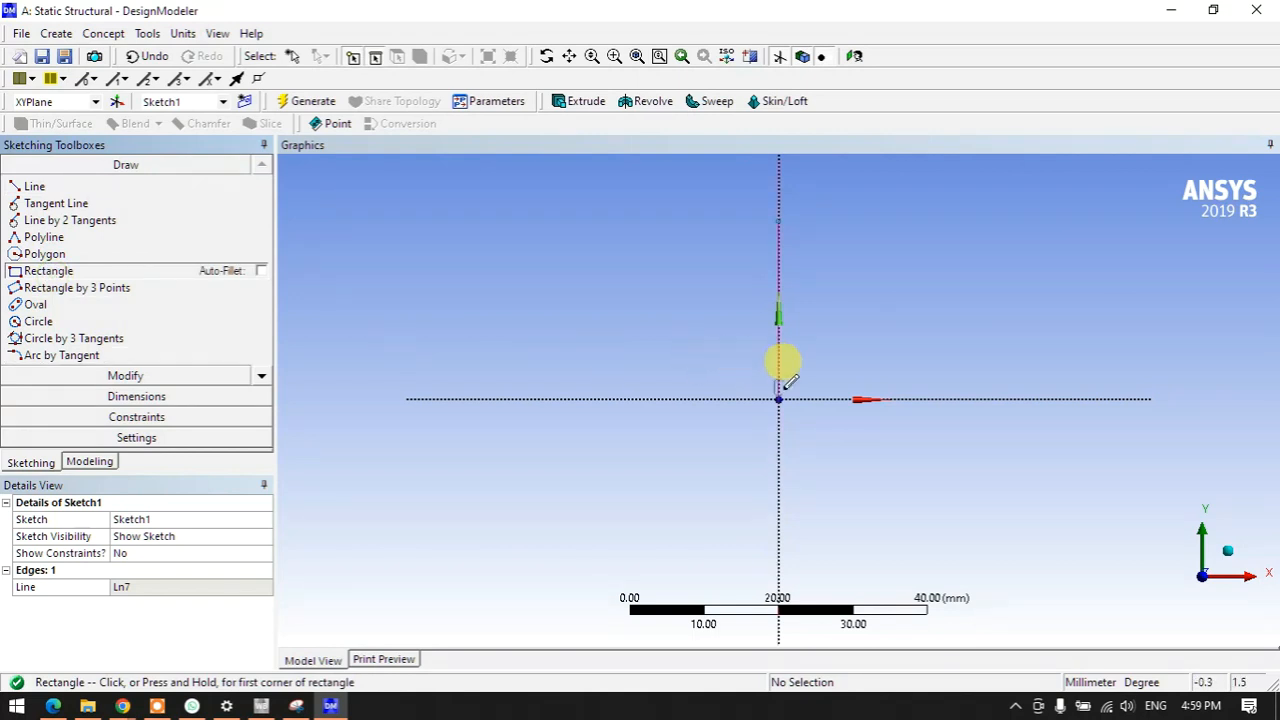
left_click(823, 397)
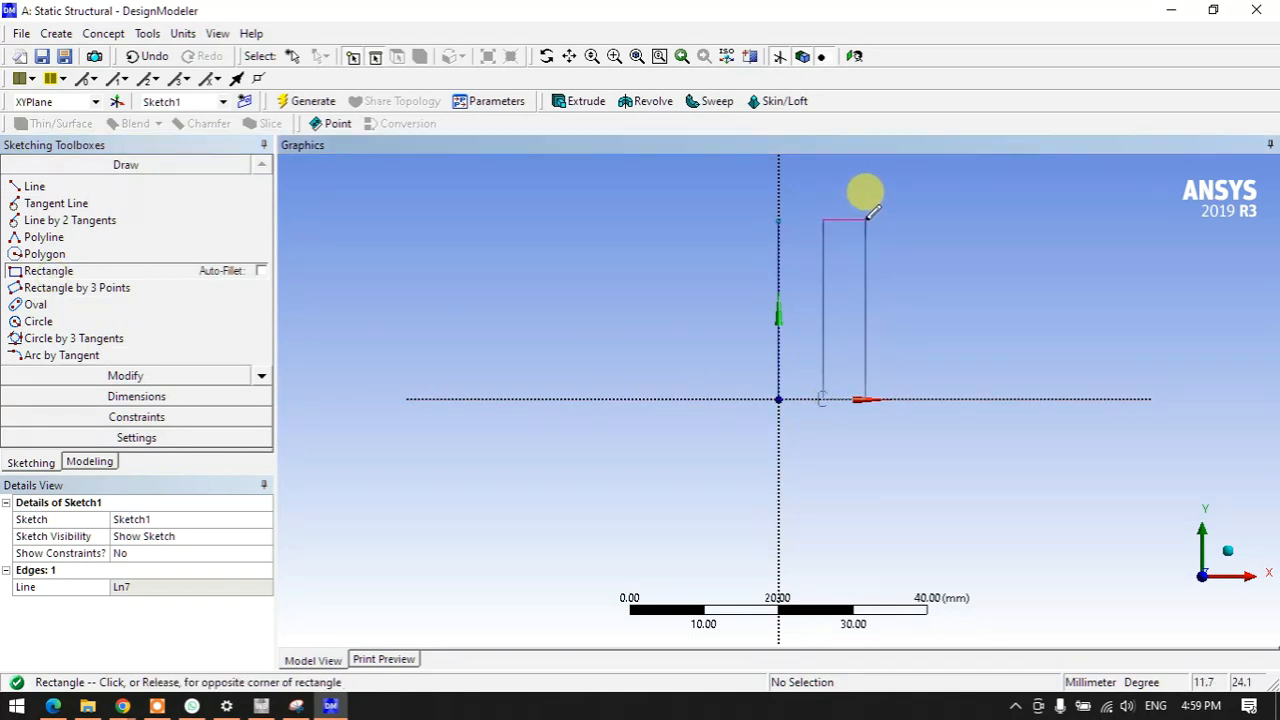
left_click(866, 219)
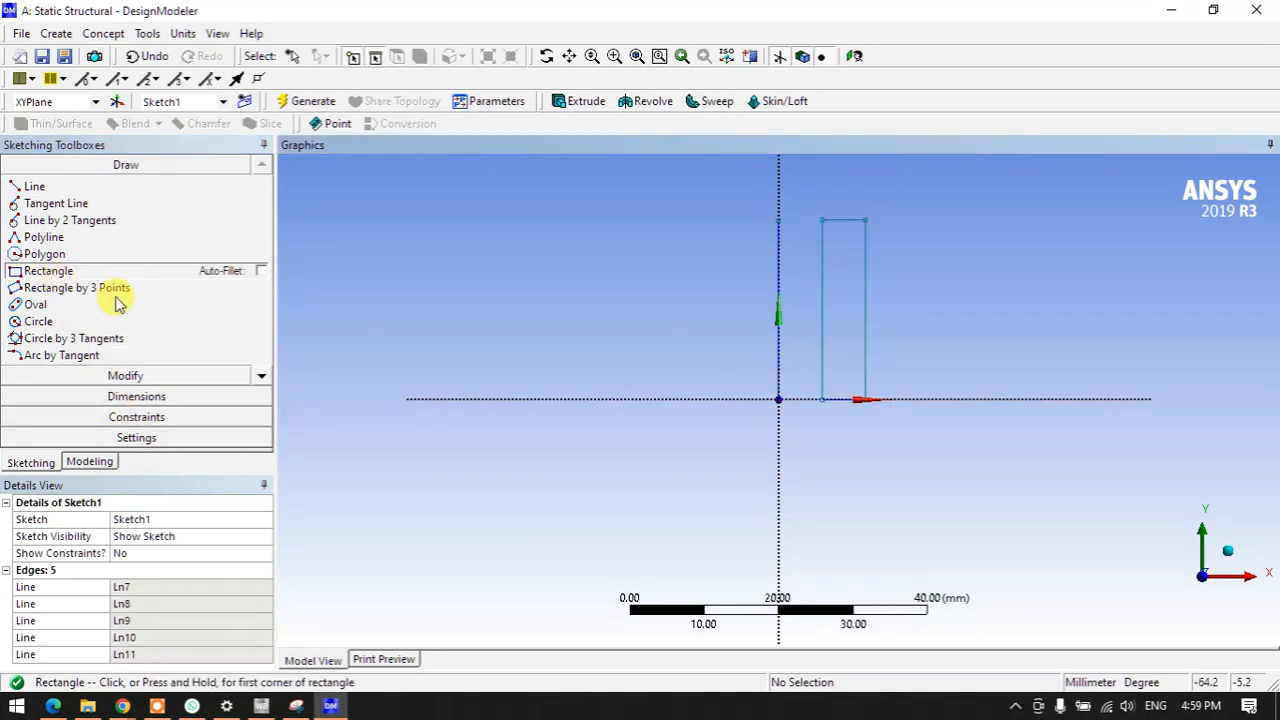
left_click(905, 398)
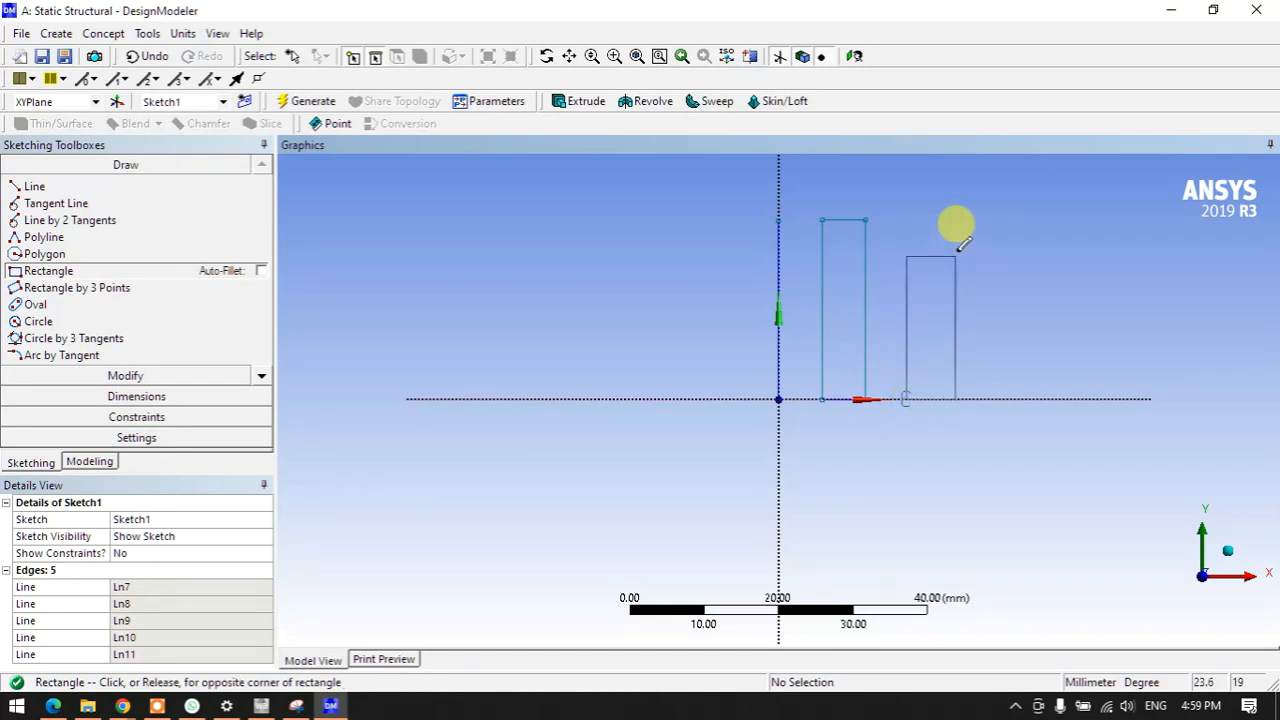
left_click(954, 219)
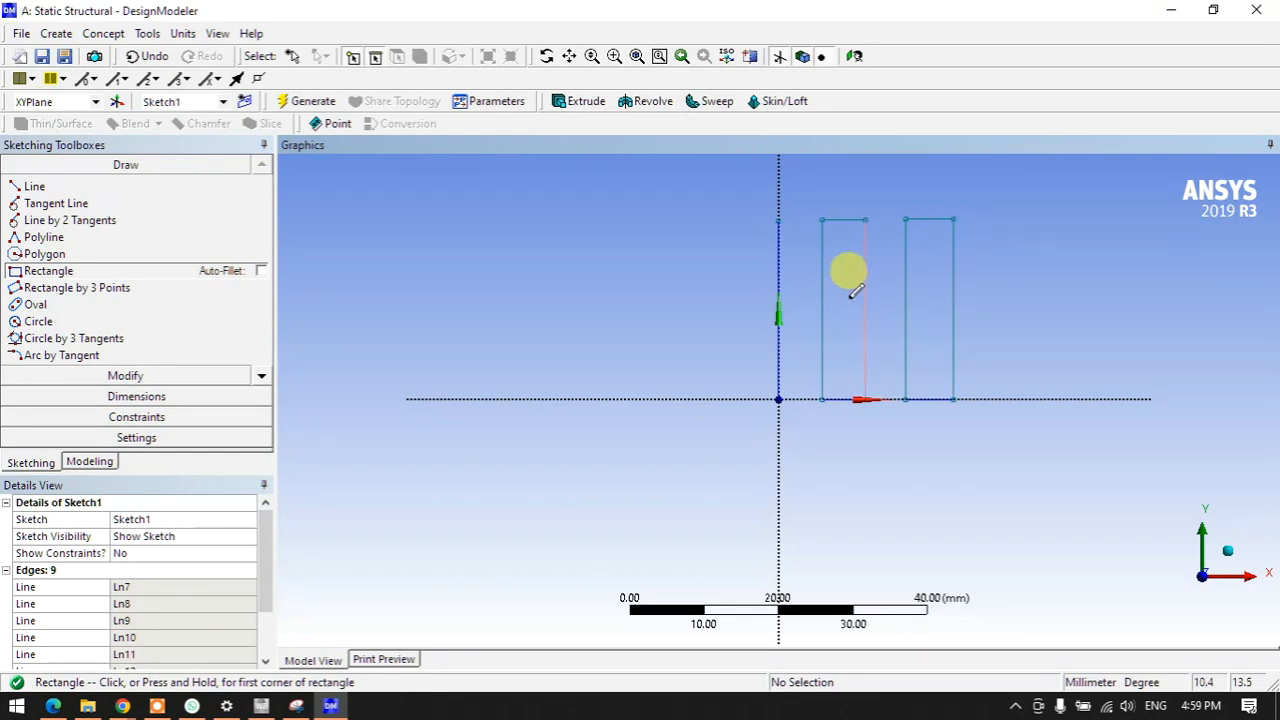
key("ctrl+z")
key("ctrl+z")
key("ctrl+z")
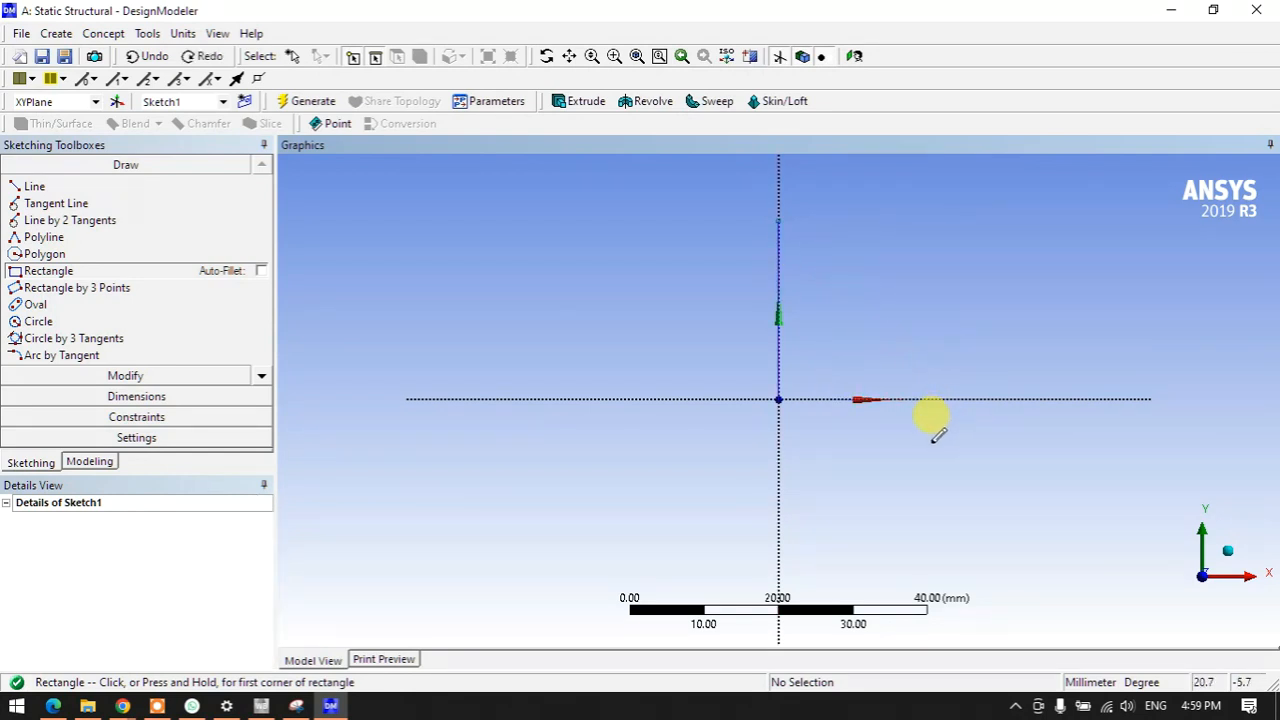
- Dimension the vertical line from its upper endpoint to the X axis and set its length to 200 mm
left_click(118, 397)
left_click(60, 278)
left_click(775, 219)
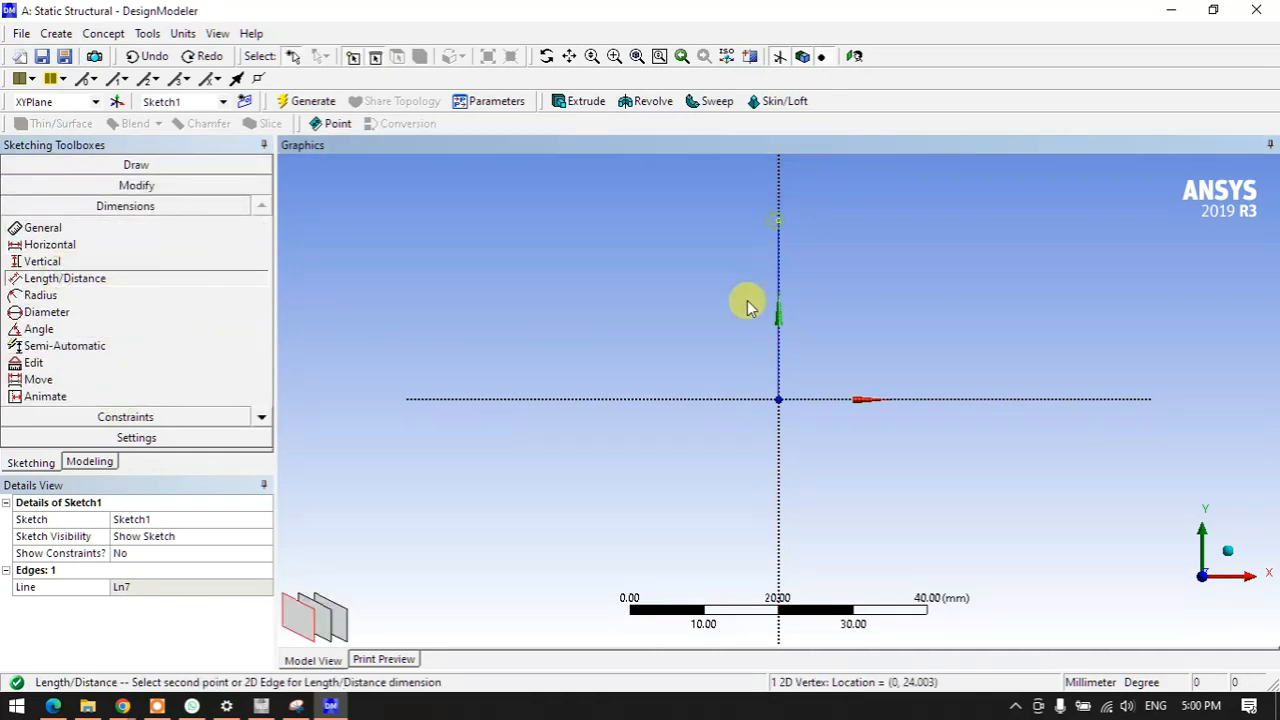
left_click(733, 401)
left_click(701, 345)
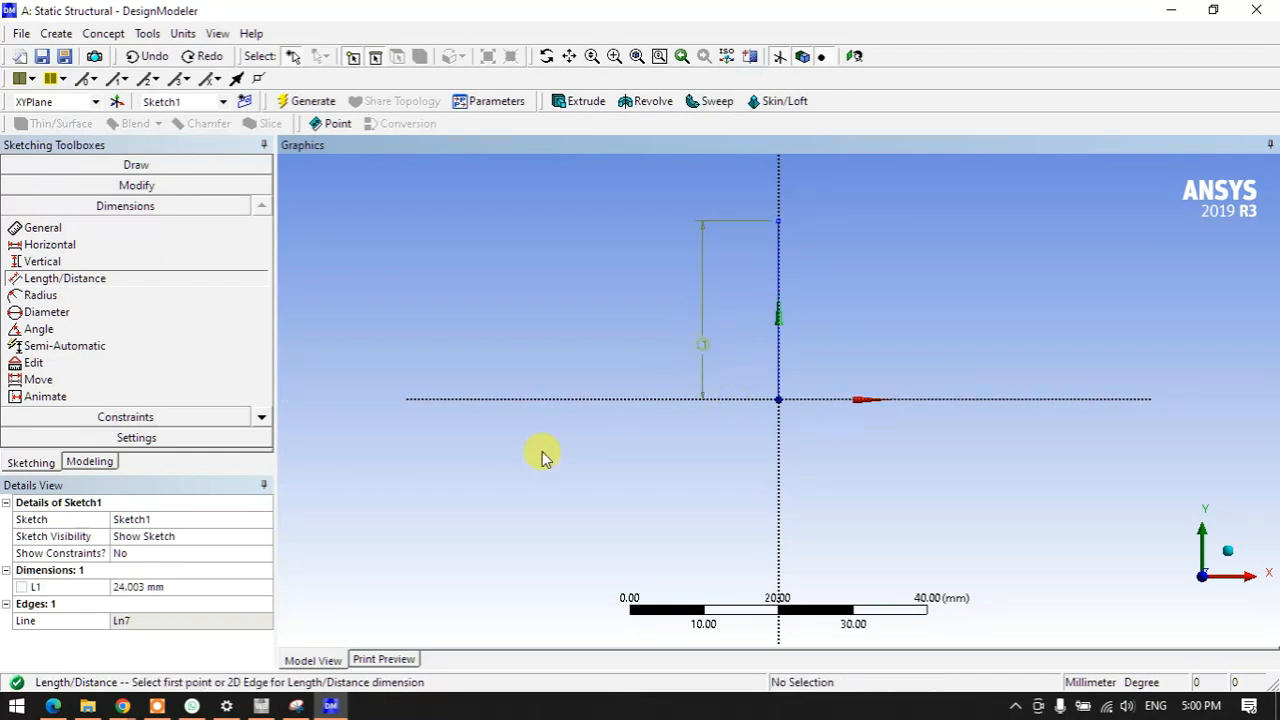
left_click(155, 586)
type("20")
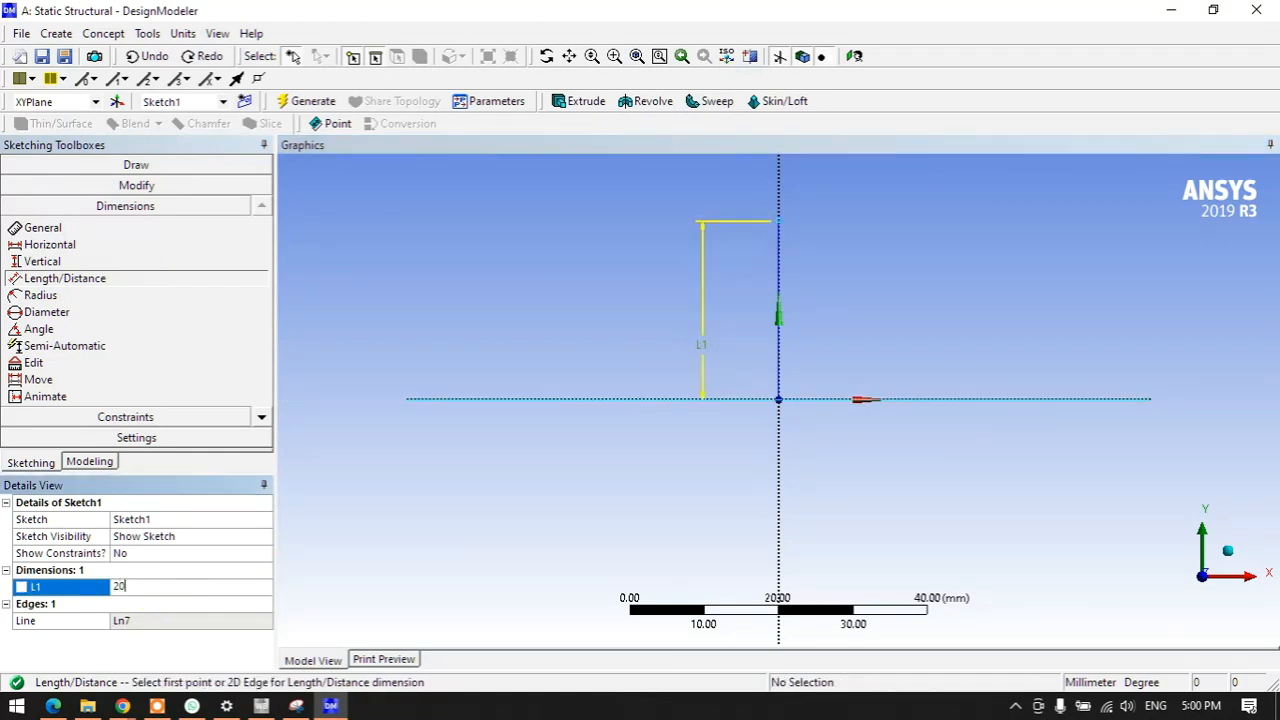
type("0")
key("Return")
scroll(615, 546, "down", 10)
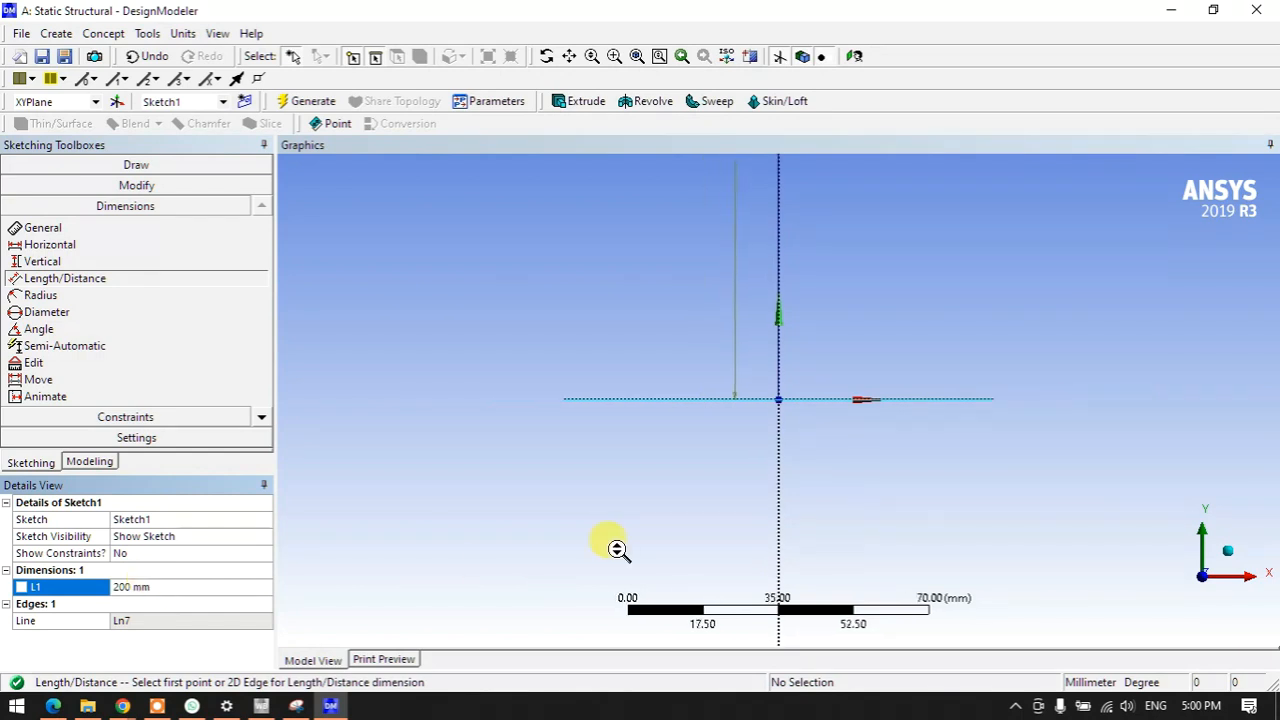
scroll(838, 272, "up", 1)
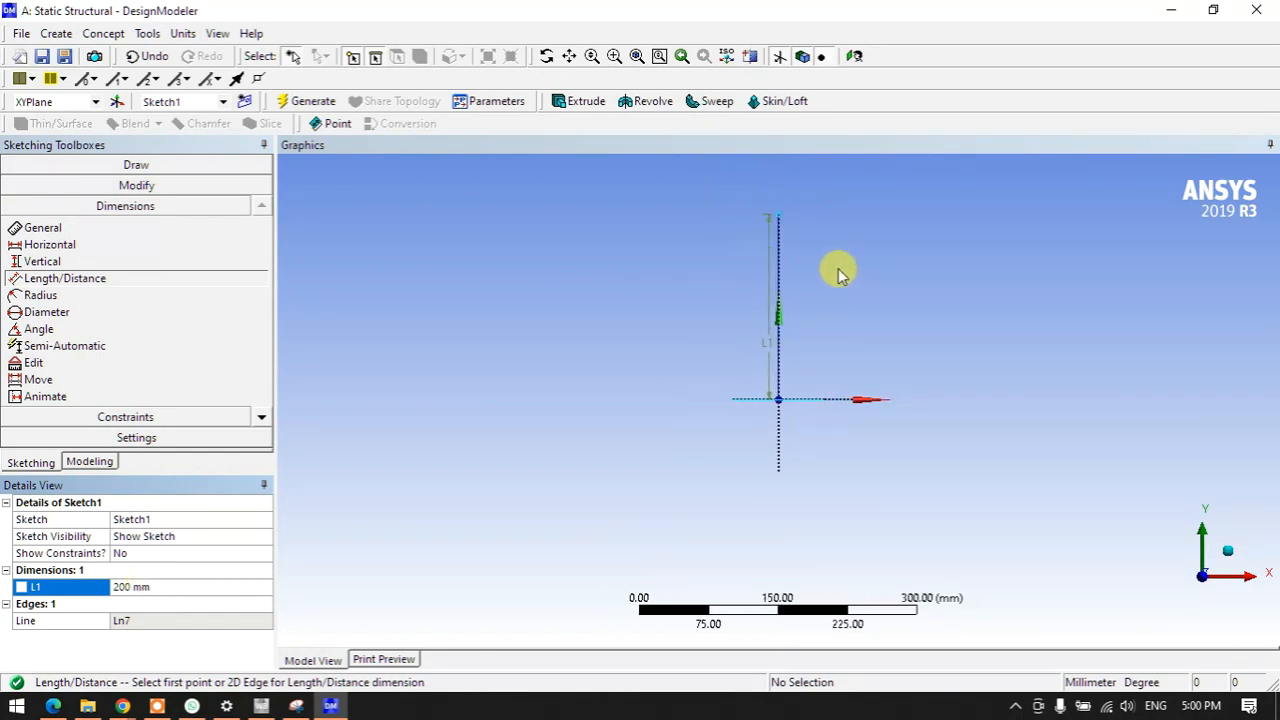
- Create a line body from the 200 mm line's sketch with Lines From Sketches, using Add Material, and generate it
left_click(90, 462)
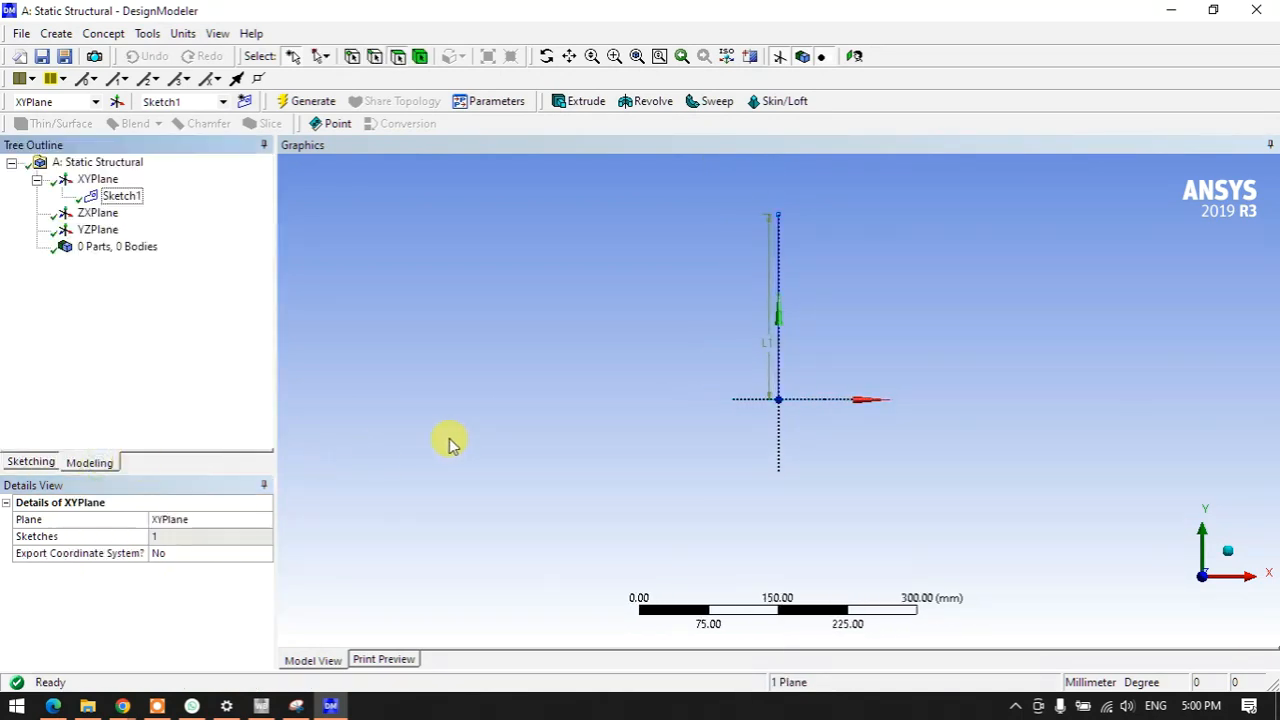
mouse_move(600, 376)
middle_mouse_down()
mouse_move(586, 374)
mouse_move(580, 423)
mouse_move(782, 362)
middle_mouse_up()
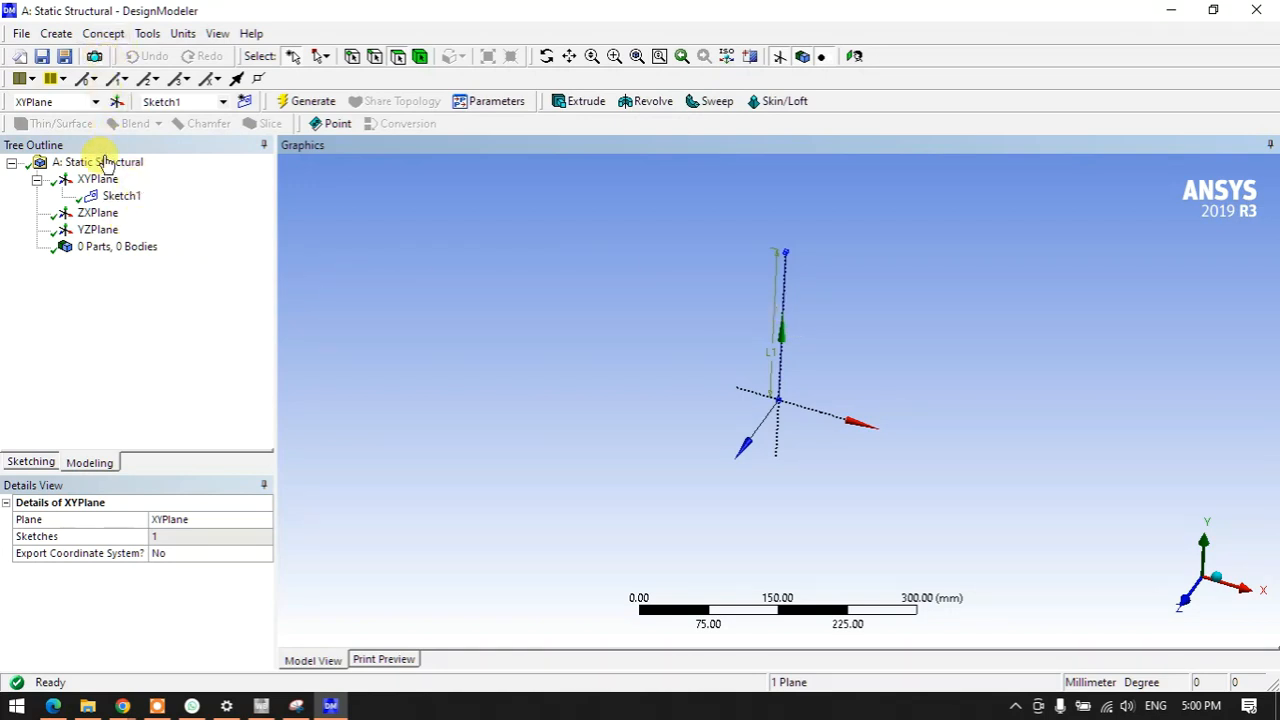
left_click(118, 196)
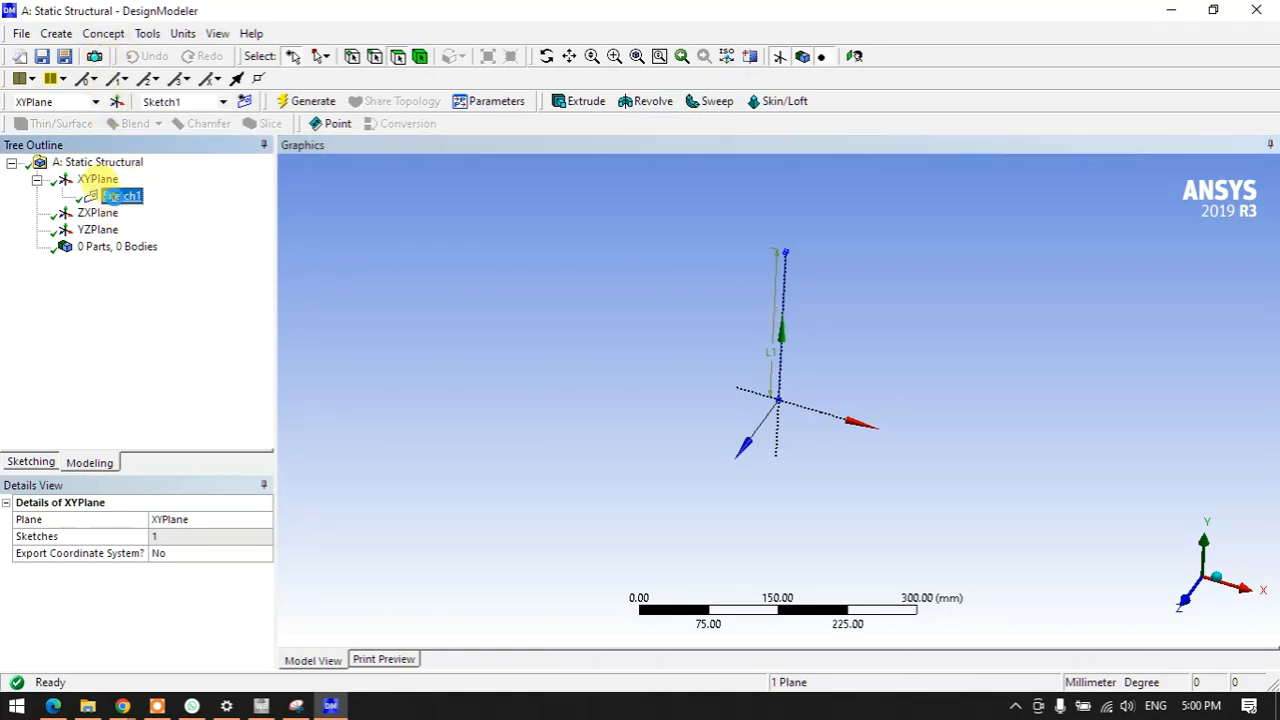
left_click(104, 34)
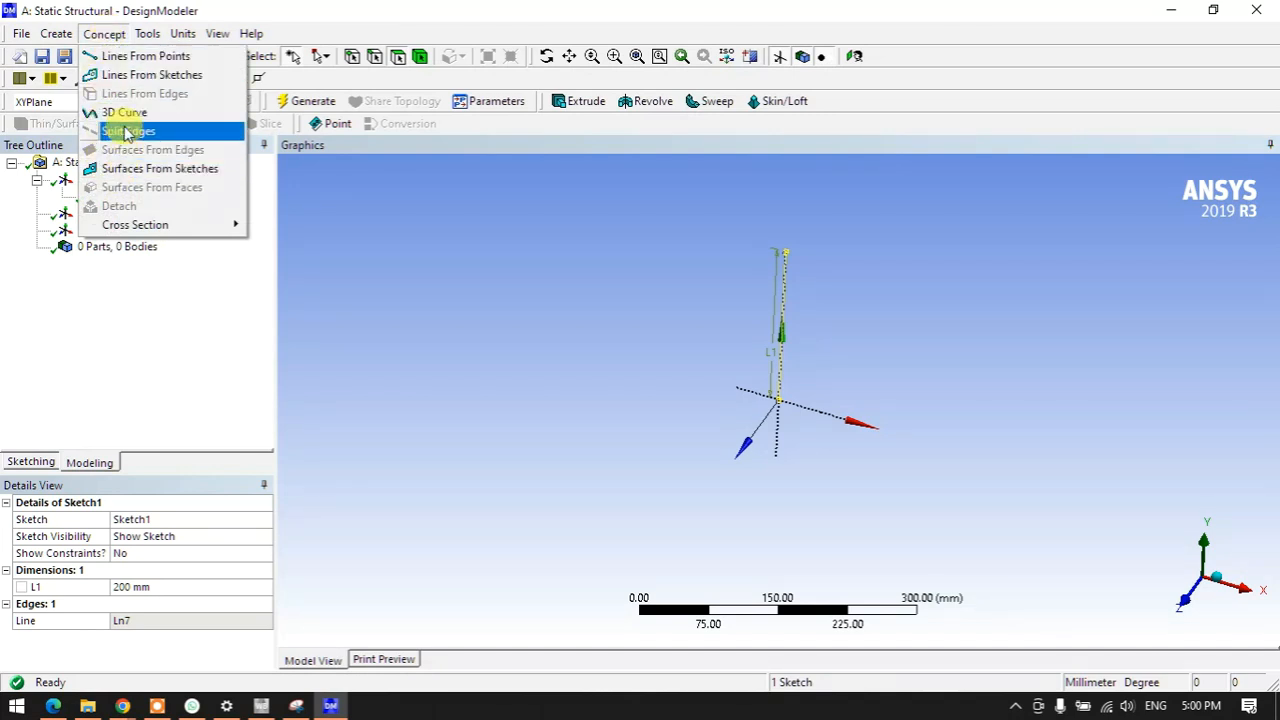
left_click(168, 80)
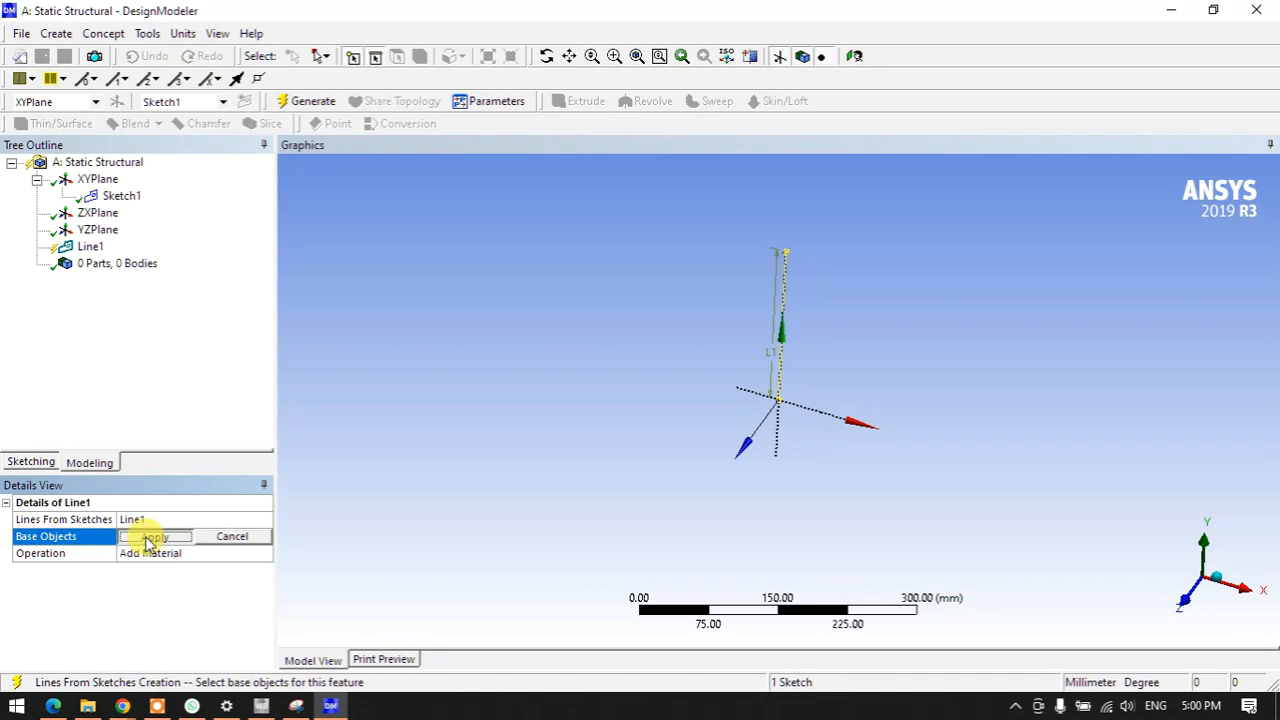
left_click(155, 537)
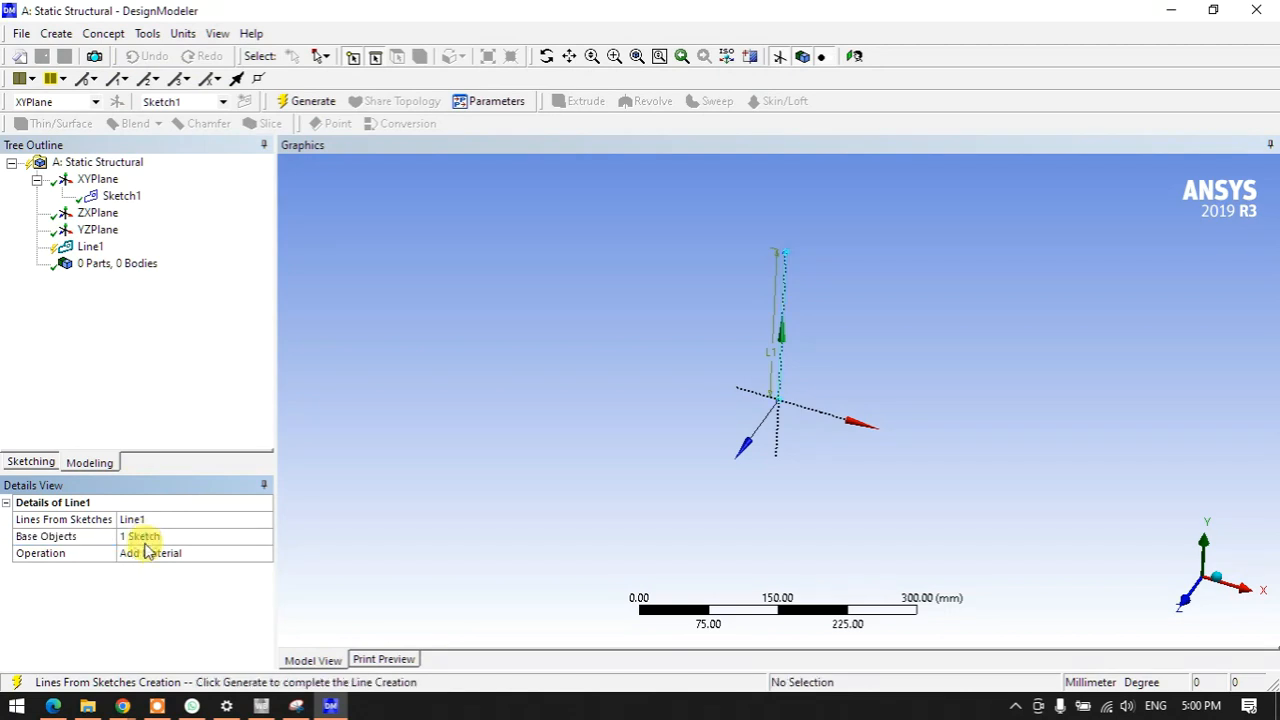
left_click(290, 101)
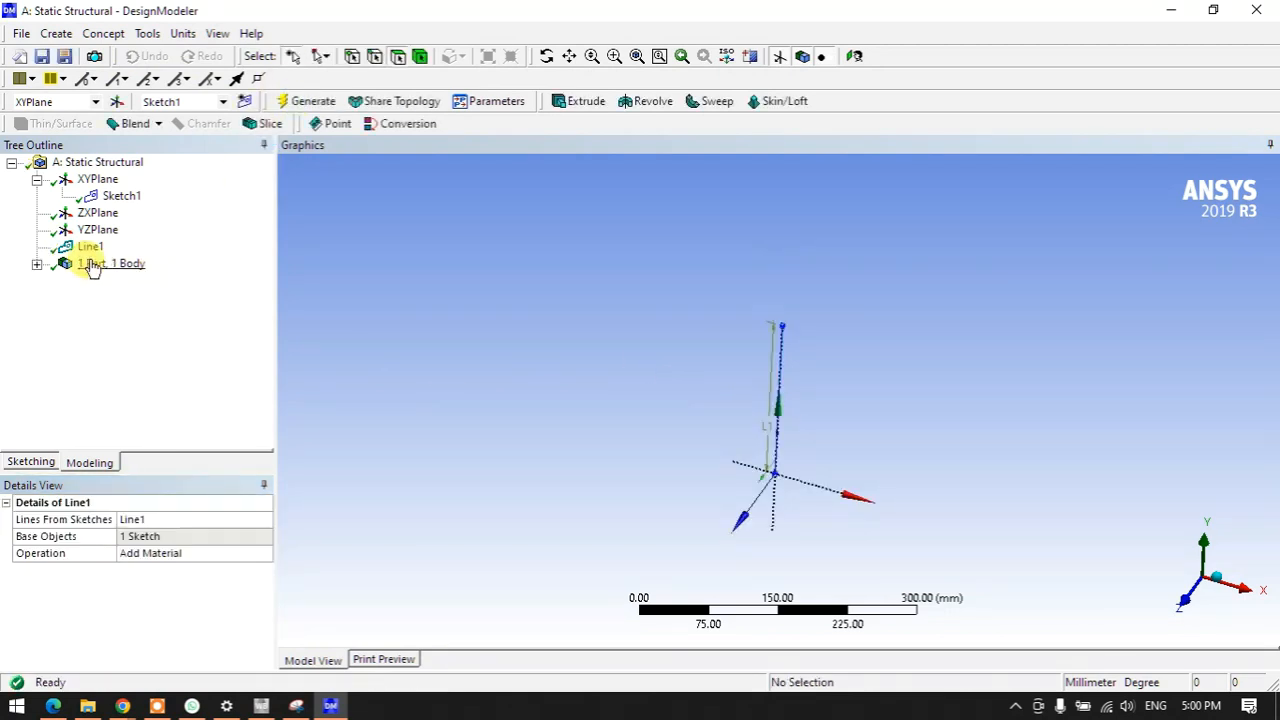
- Inspect the line body's details under the part, and hide the sketch it was made from
left_click(36, 264)
left_click(127, 283)
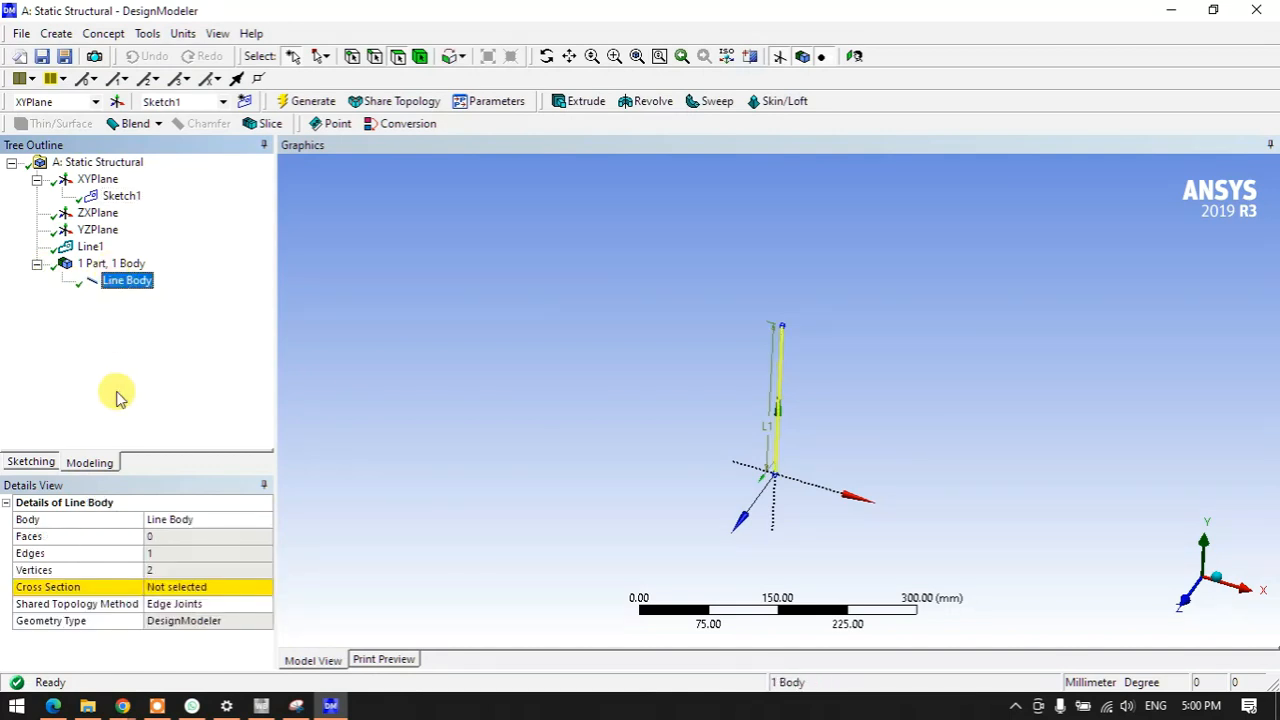
left_click(697, 431)
left_click(127, 200)
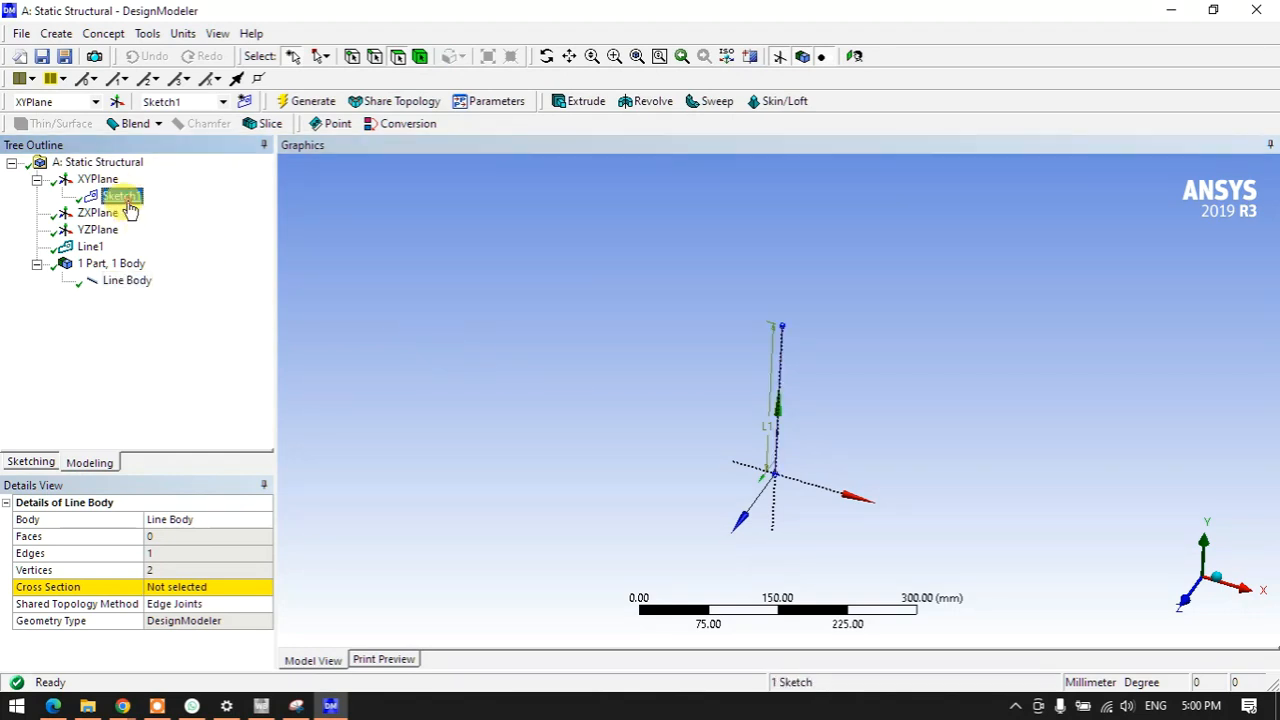
right_click(128, 202)
left_click(160, 229)
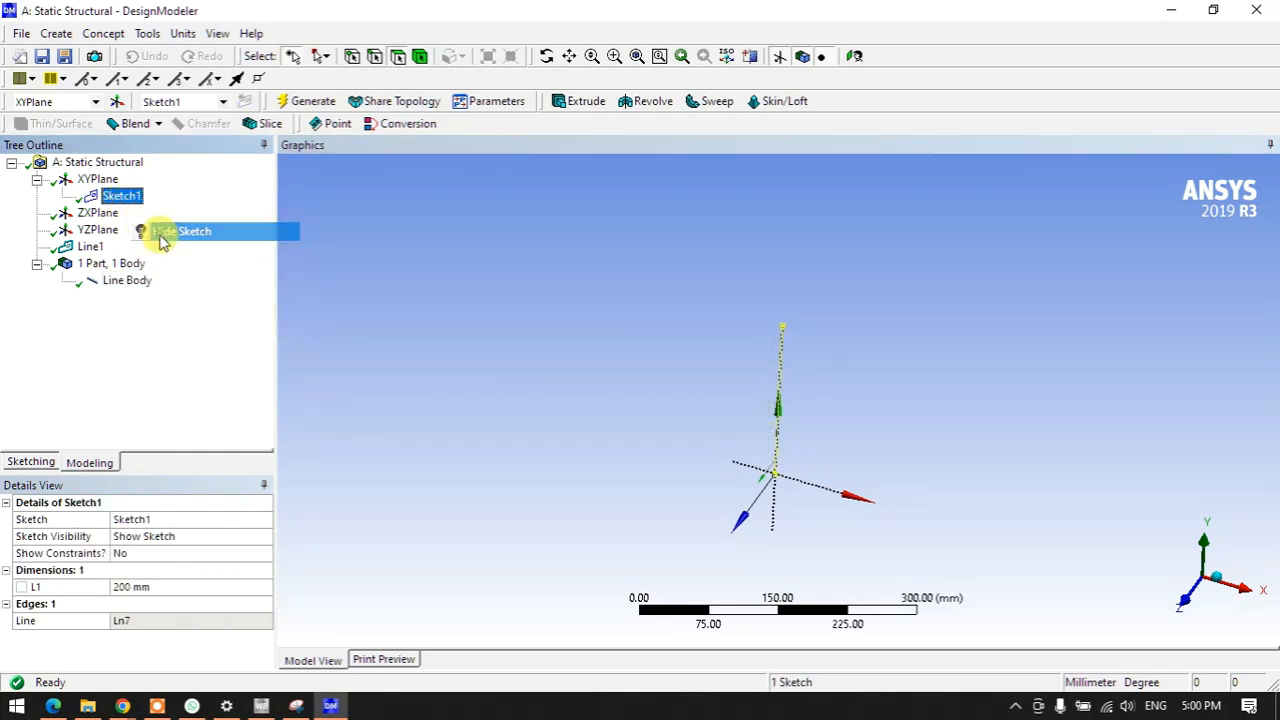
- Create a rectangular cross section of 10 mm by 10 mm for the line body
left_click(138, 283)
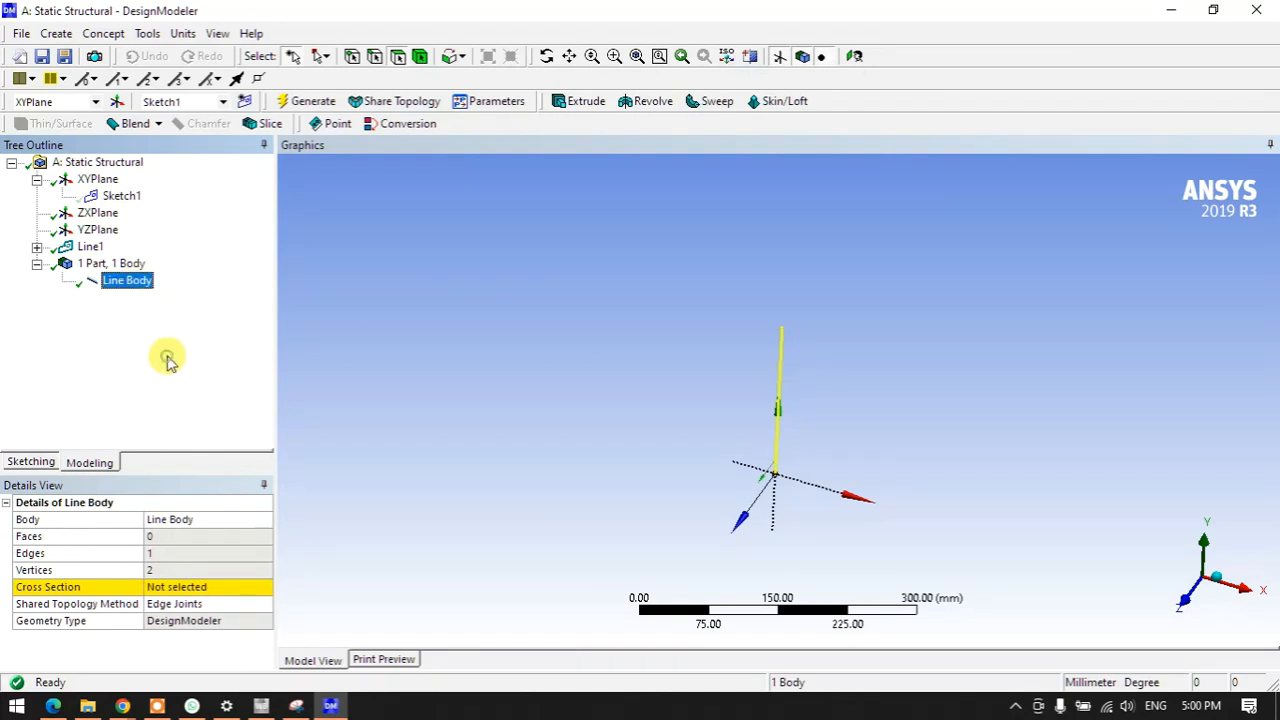
left_click(142, 587)
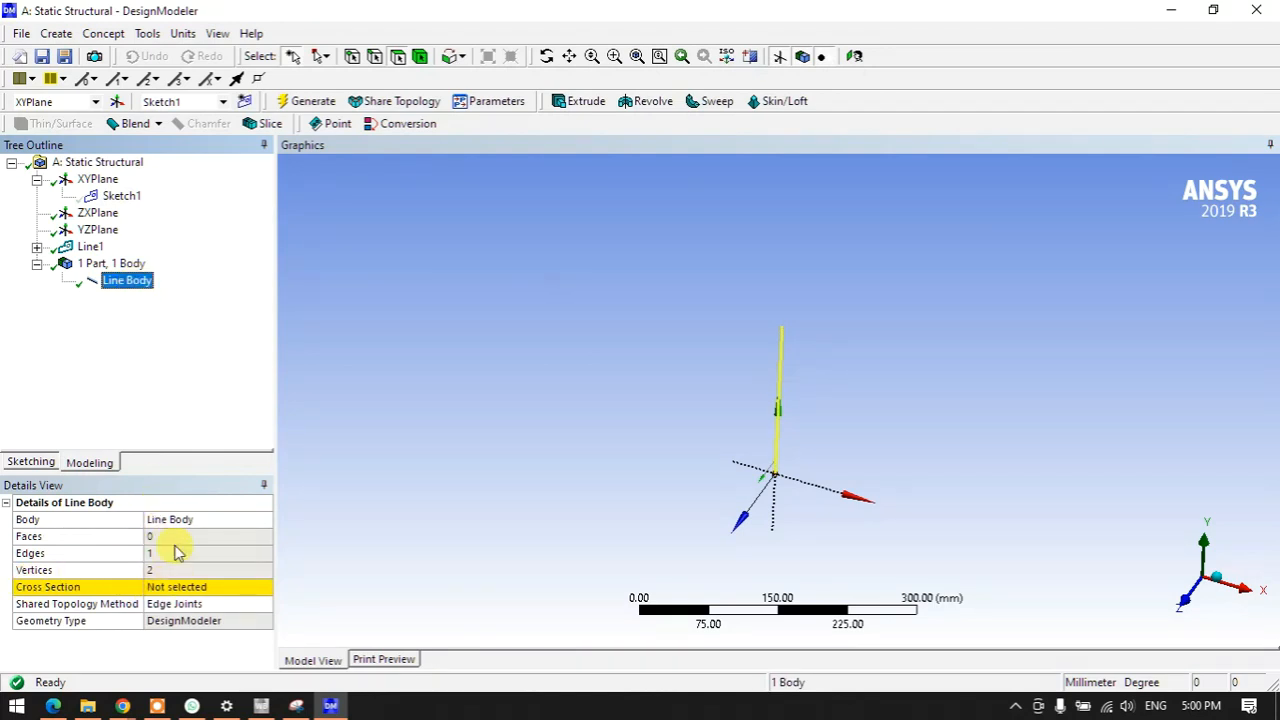
left_click(60, 34)
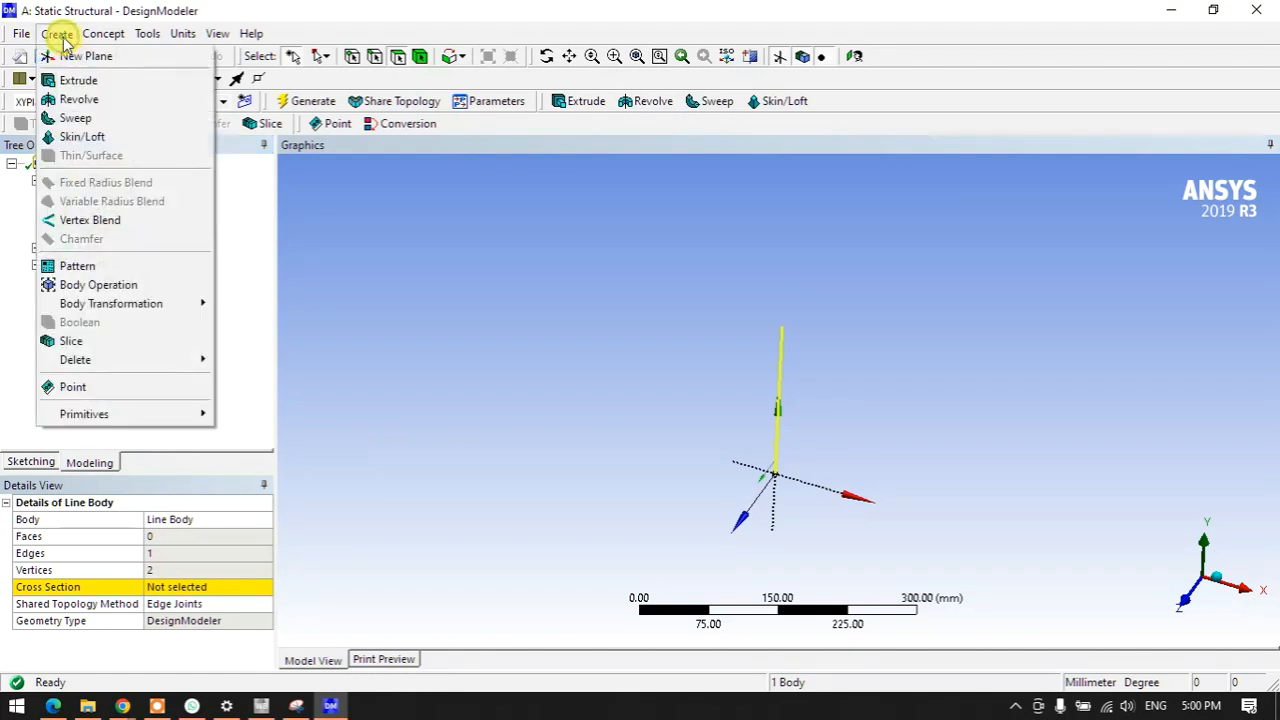
mouse_move(105, 35)
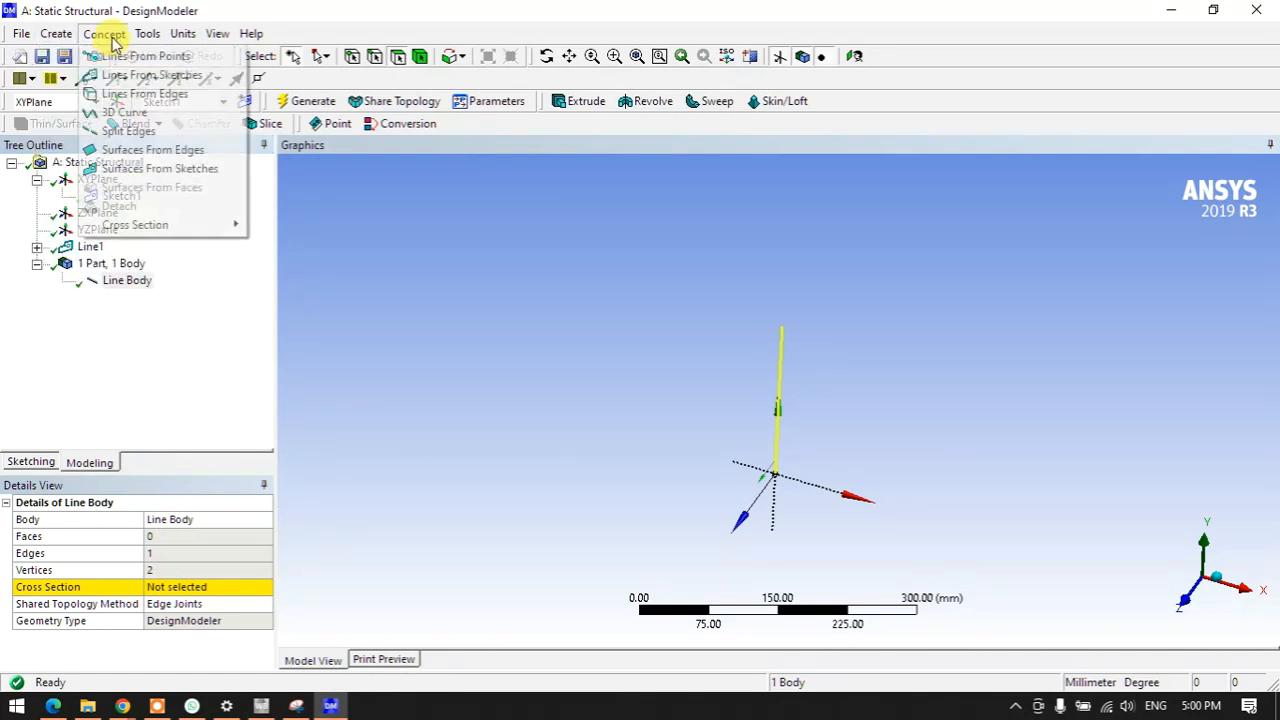
mouse_move(113, 224)
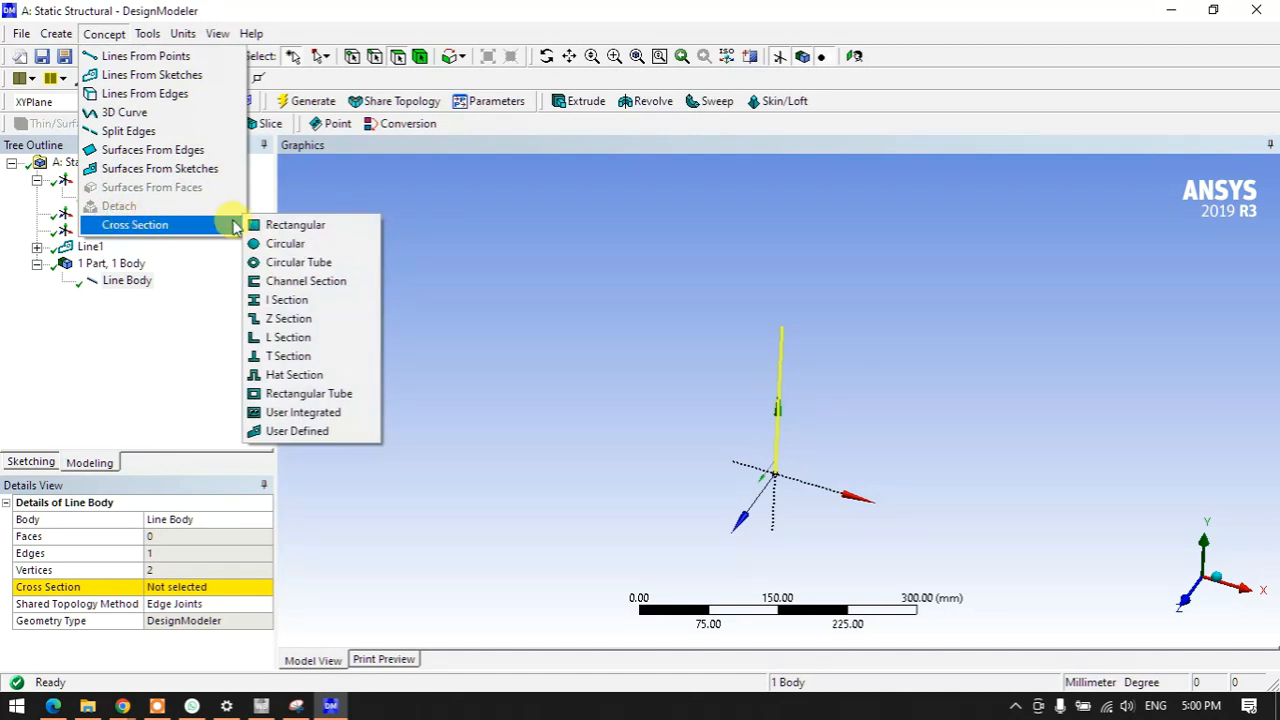
left_click(289, 226)
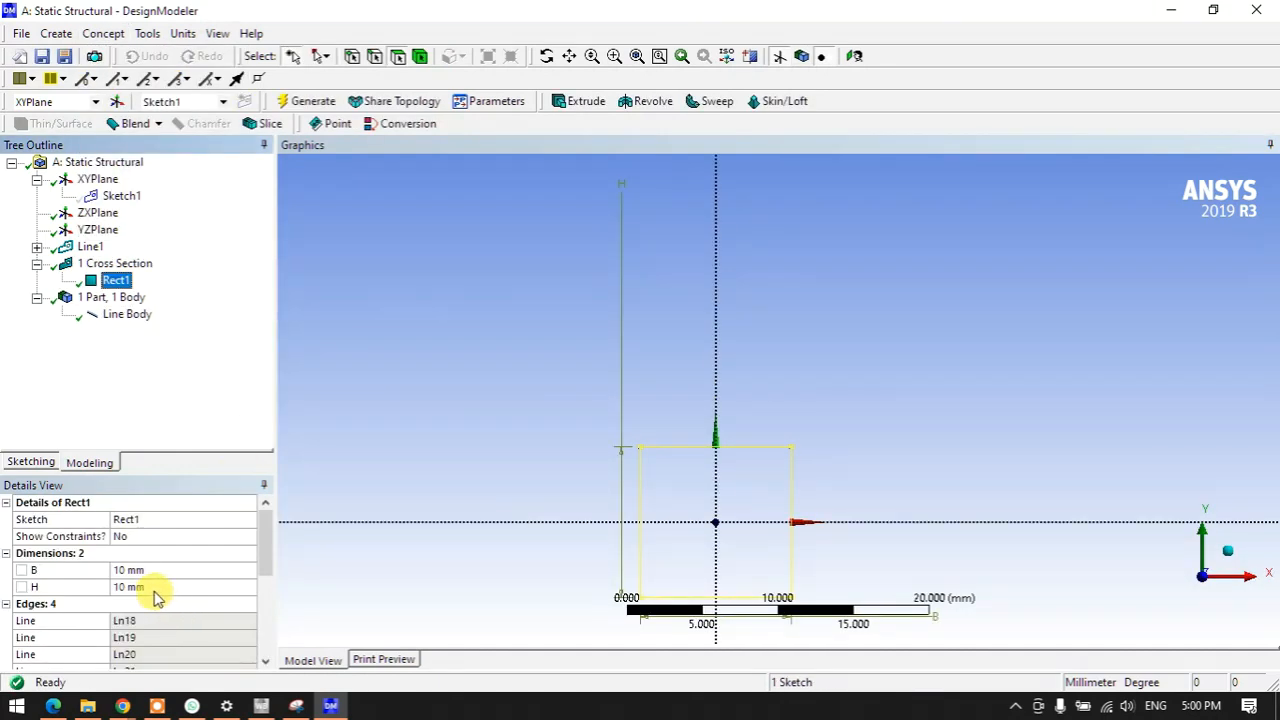
- Switch to the Snipping Tool notes to check the bar's cross-section dimensions, and return to DesignModeler
left_click(294, 705)
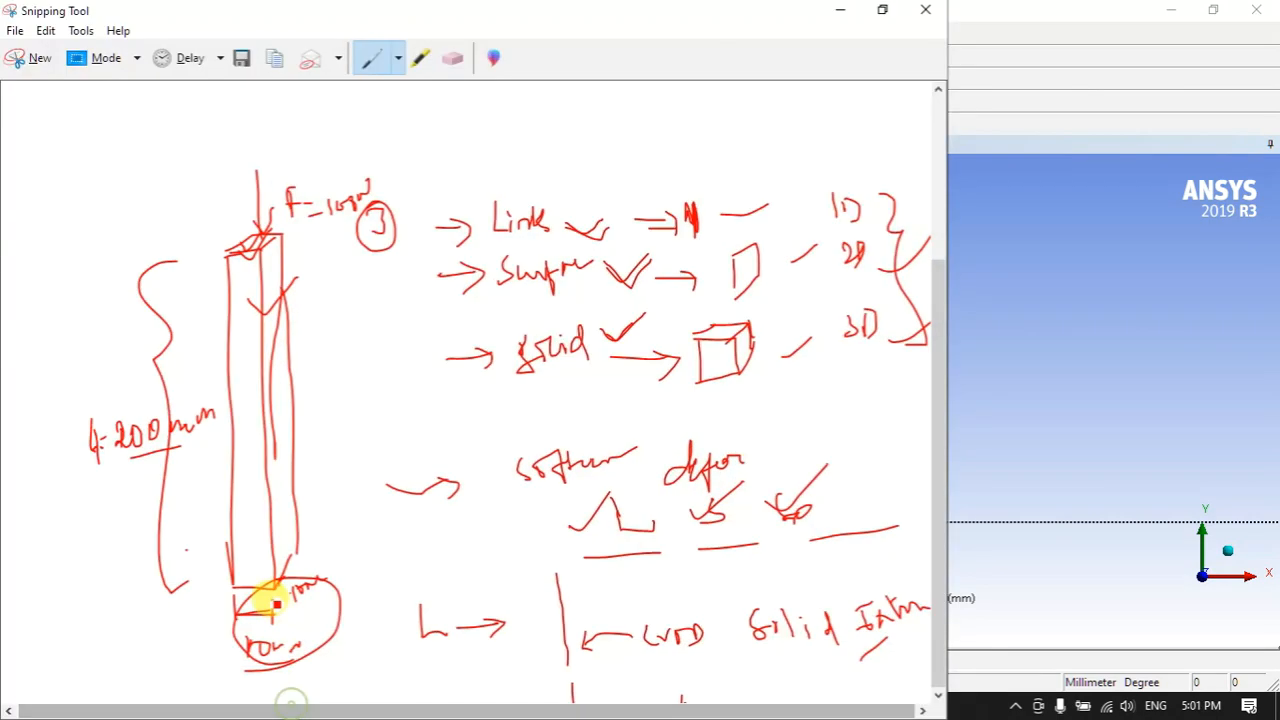
mouse_move(330, 598)
left_mouse_down()
mouse_move(336, 607)
mouse_move(351, 576)
left_mouse_up()
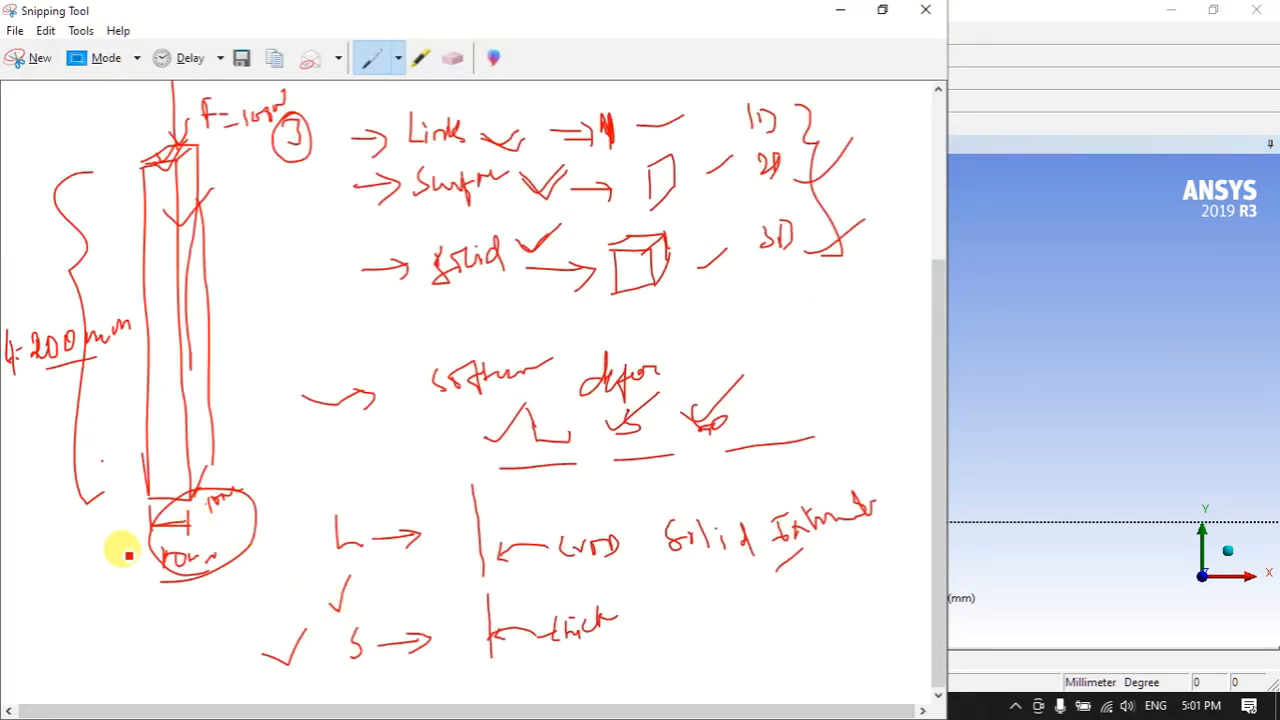
left_click(840, 10)
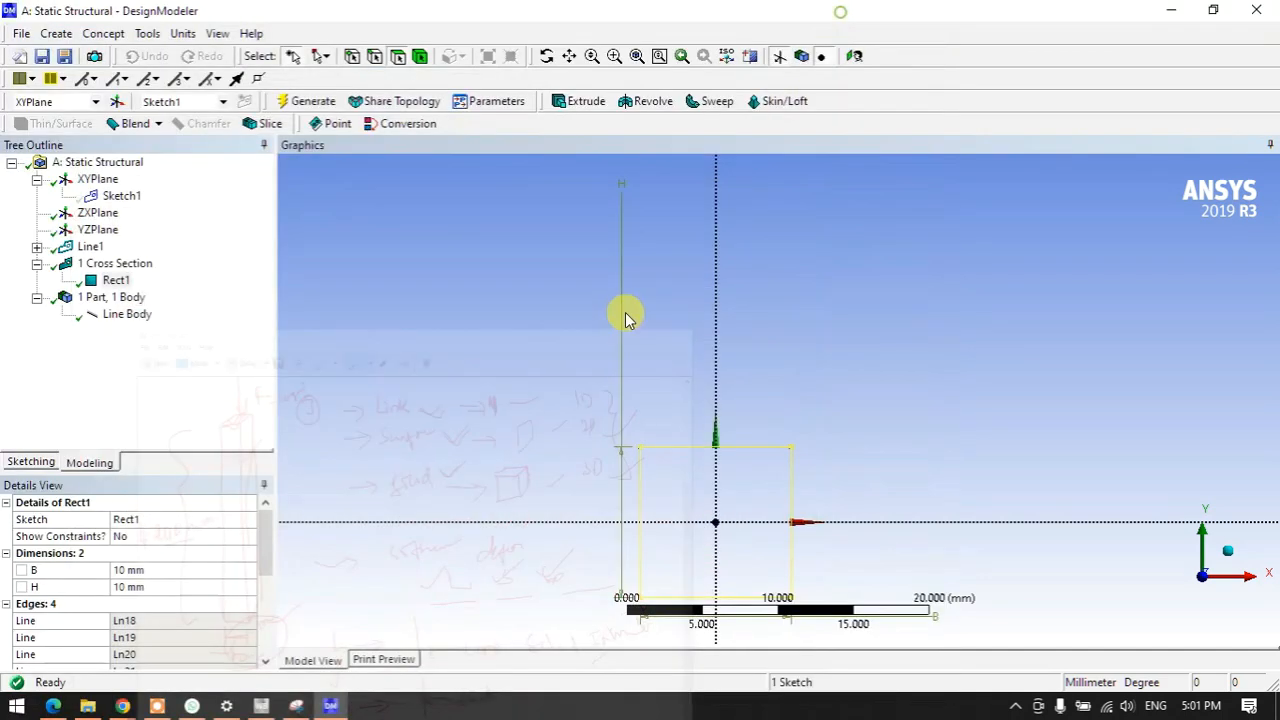
- Generate the model and assign the Rect1 cross section to the line body
left_click(287, 104)
left_click(133, 315)
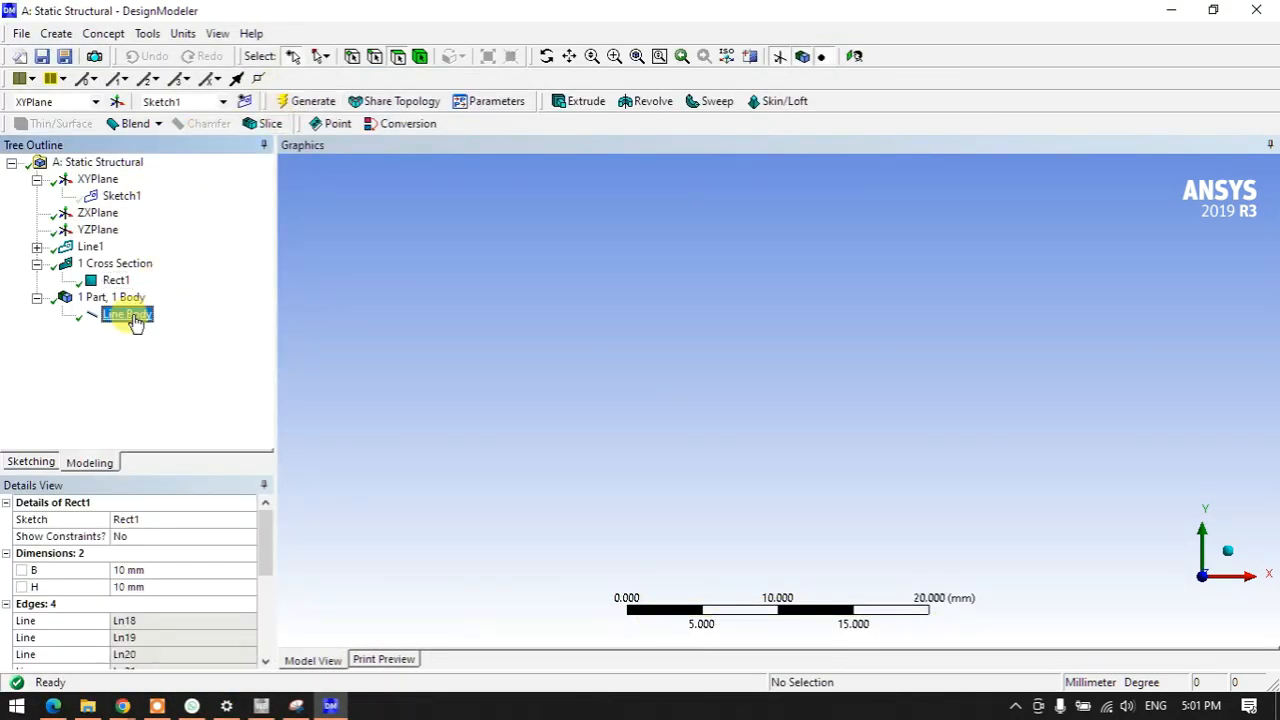
left_click(255, 588)
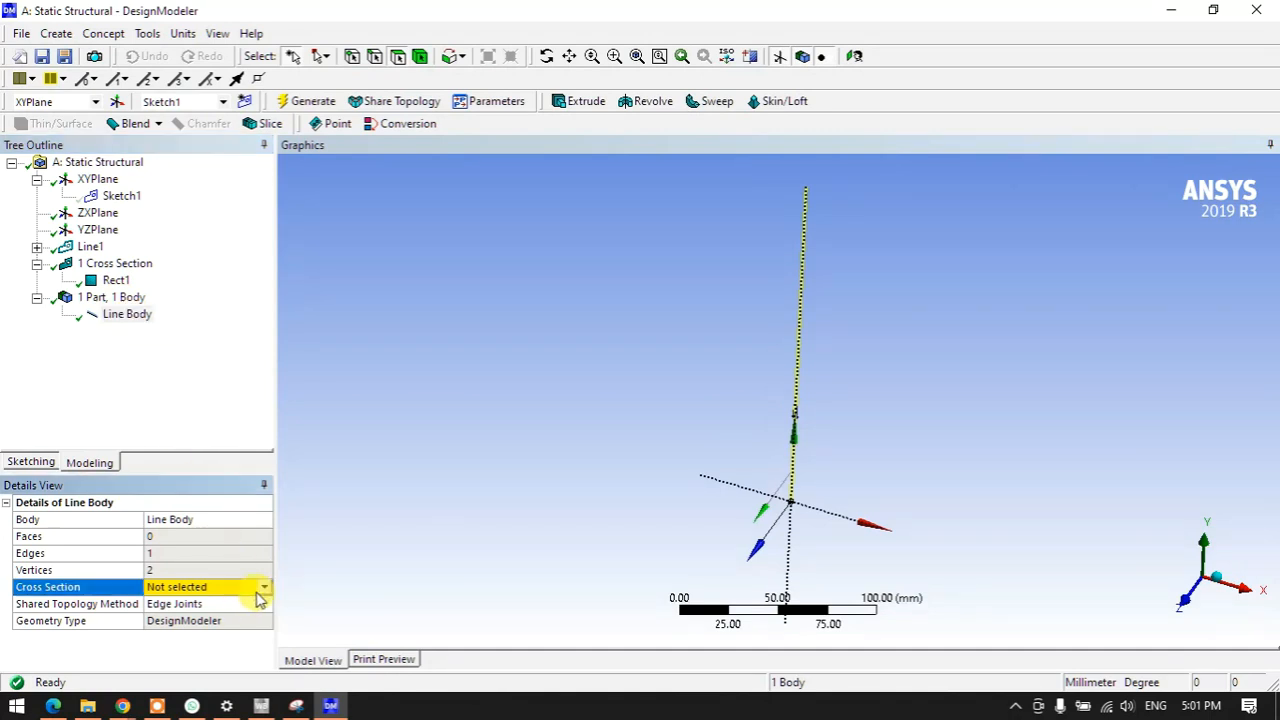
left_click(265, 593)
left_click(209, 611)
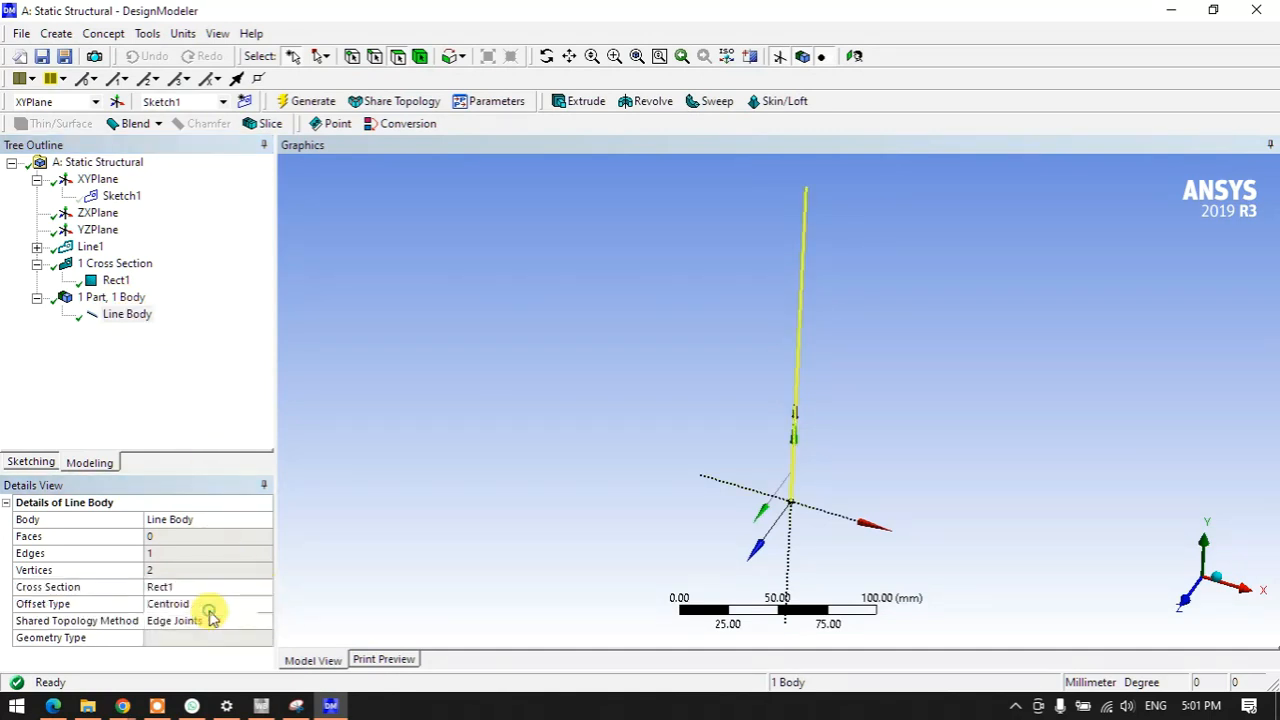
left_click(422, 527)
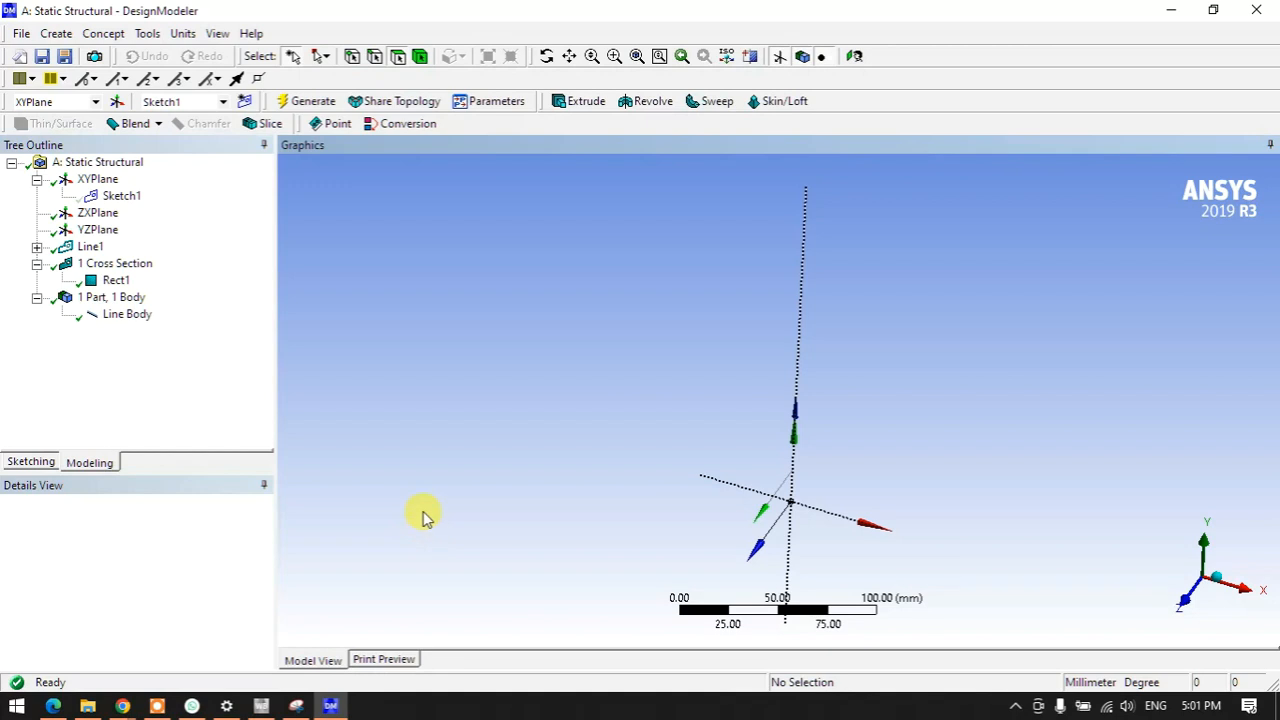
- Turn on Cross Section Solids to examine the line body's profile in 3D, and turn the display off again
left_click(218, 33)
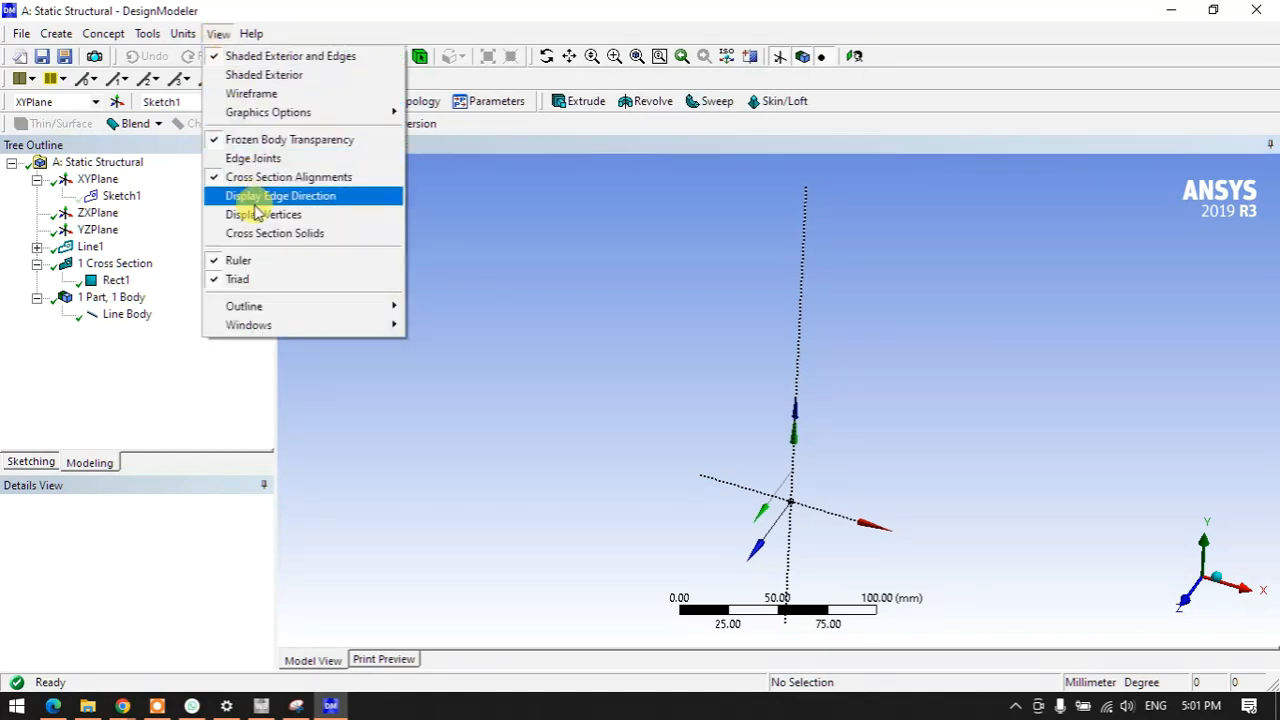
left_click(258, 234)
scroll(820, 360, "up", 2)
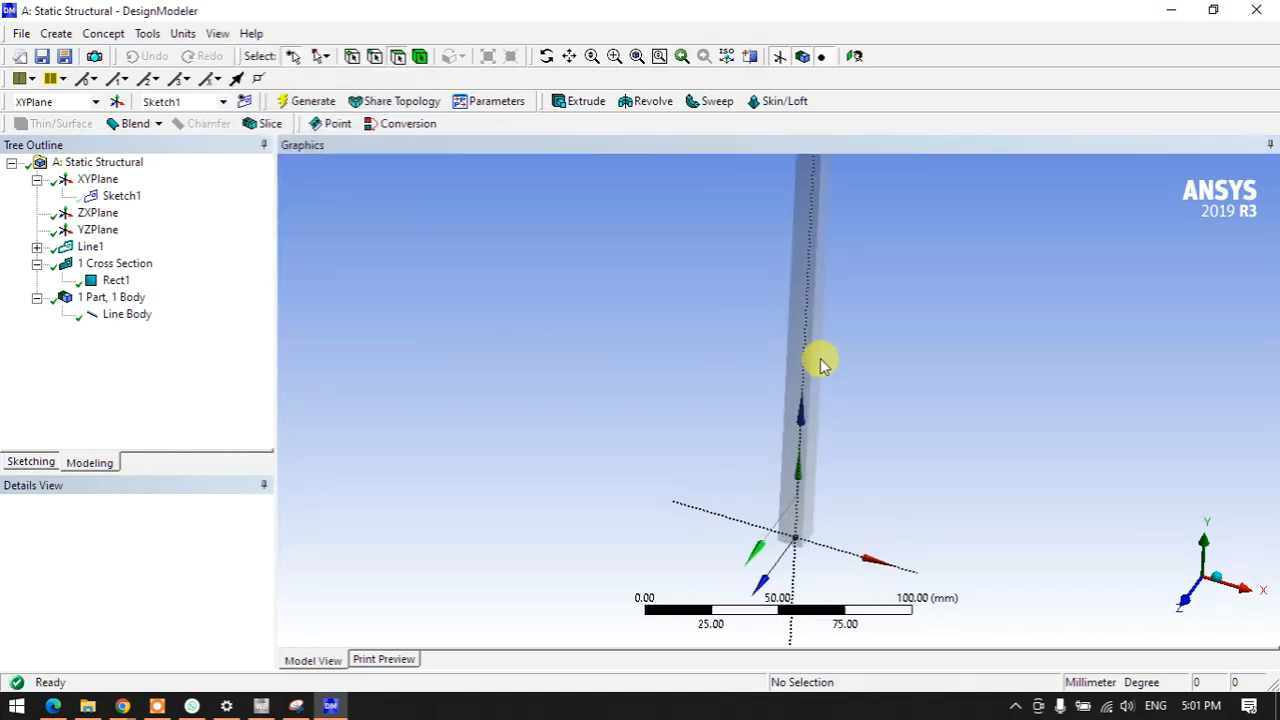
scroll(790, 360, "down", 1)
middle_click_drag(777, 374, 753, 392)
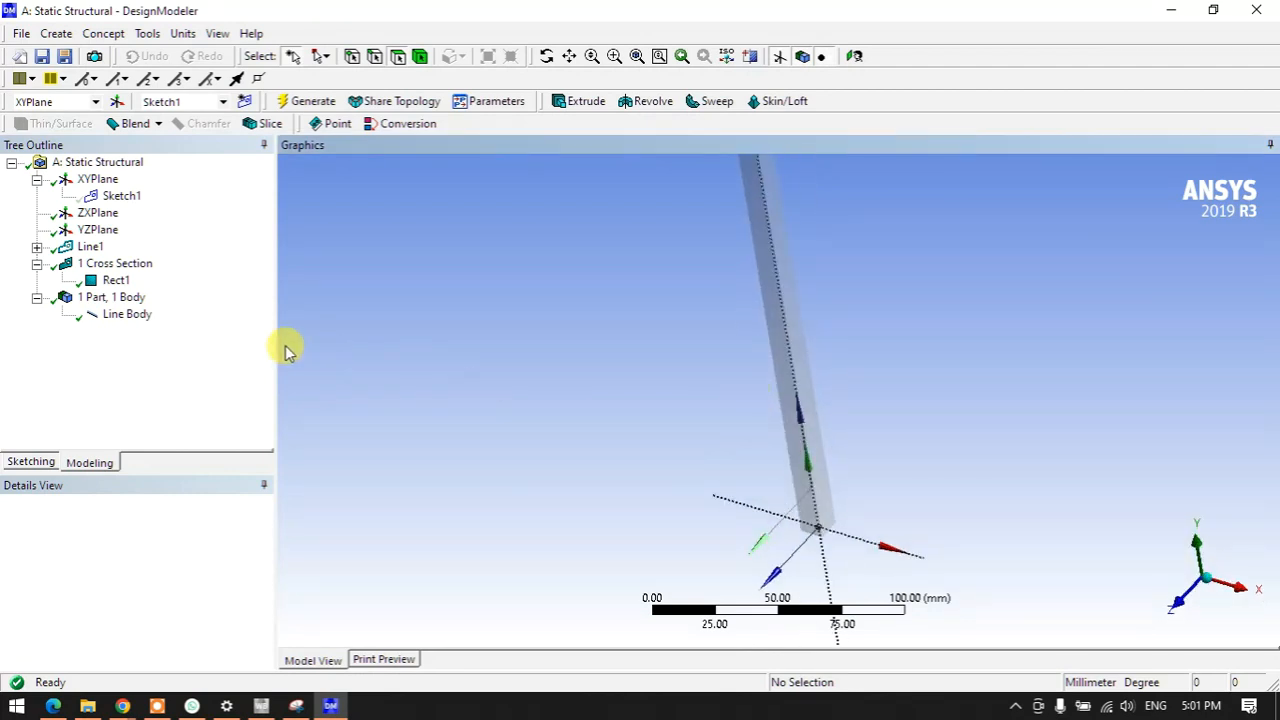
left_click(216, 33)
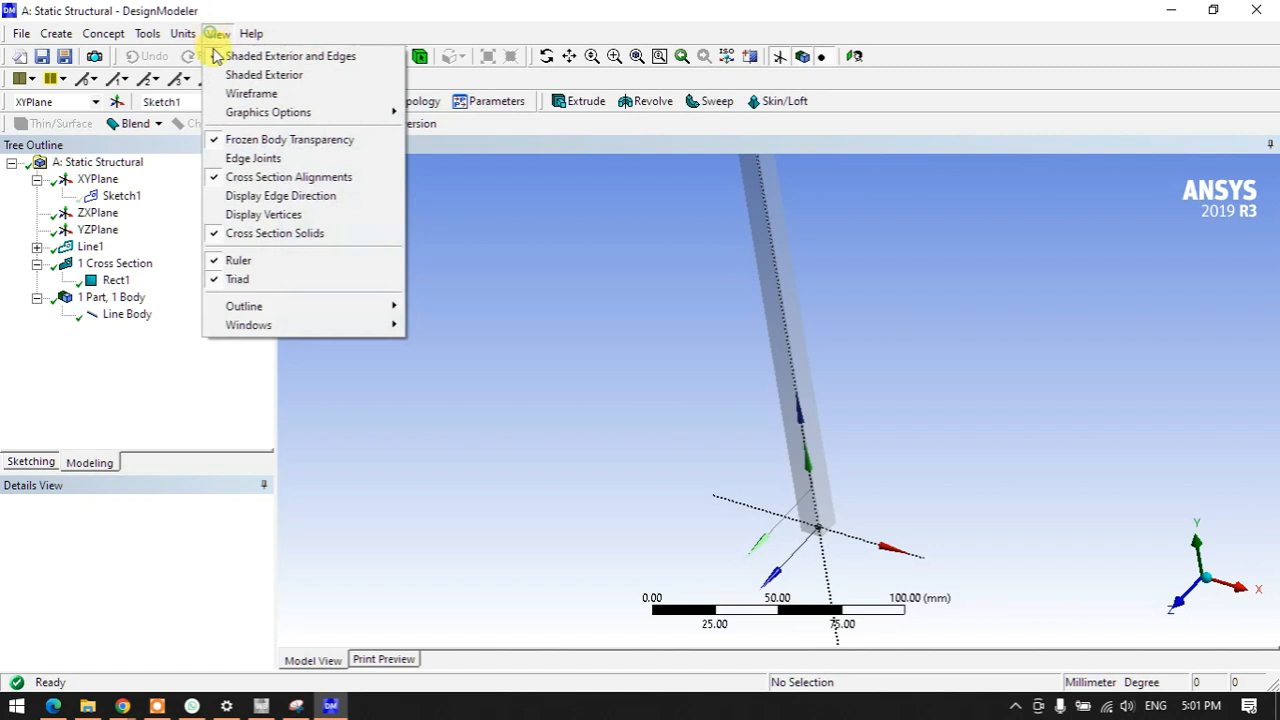
left_click(250, 234)
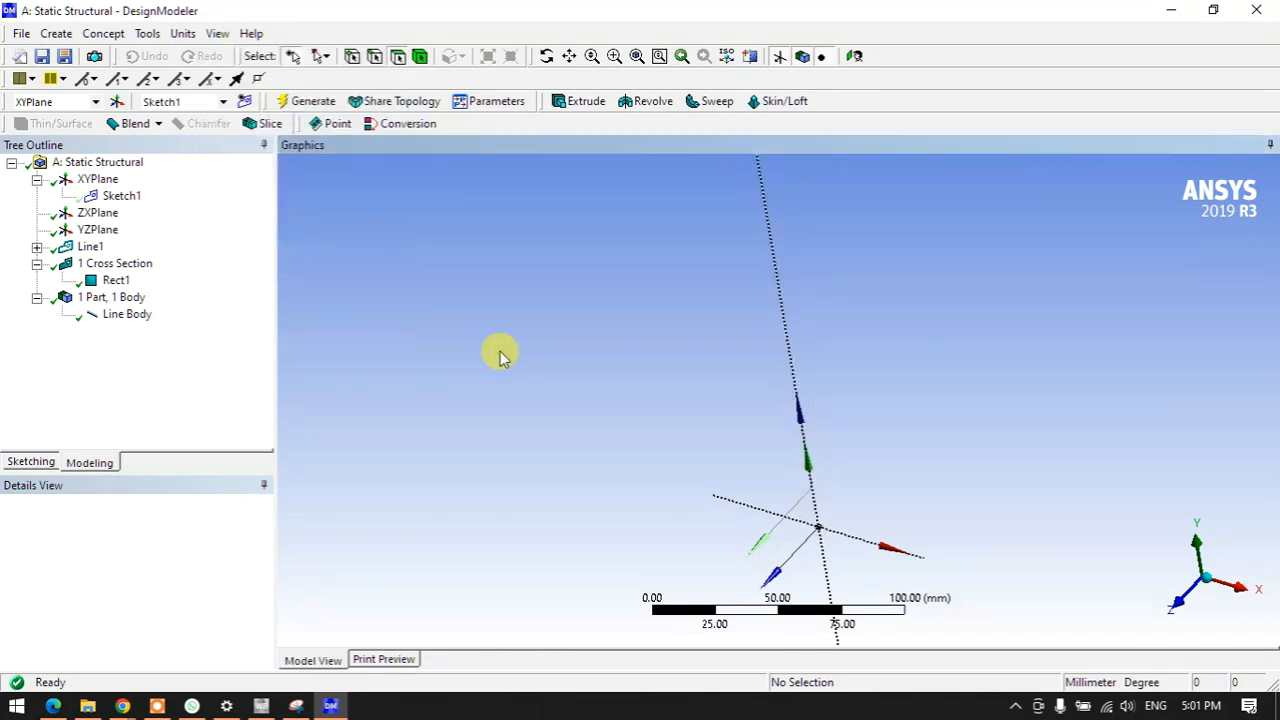
- Add a new sketch on the XY plane and draw a tall rectangle about 30 mm wide beside the line, with its base on the X axis
left_click(1180, 598)
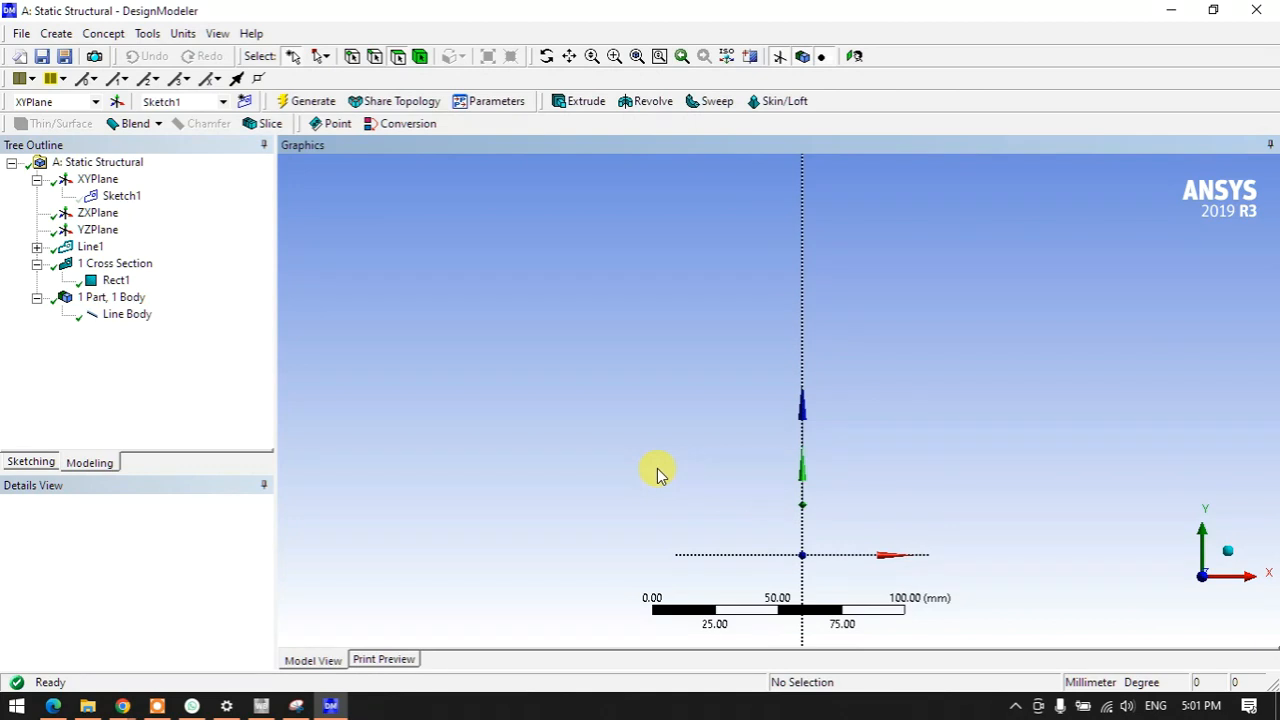
left_click(121, 322)
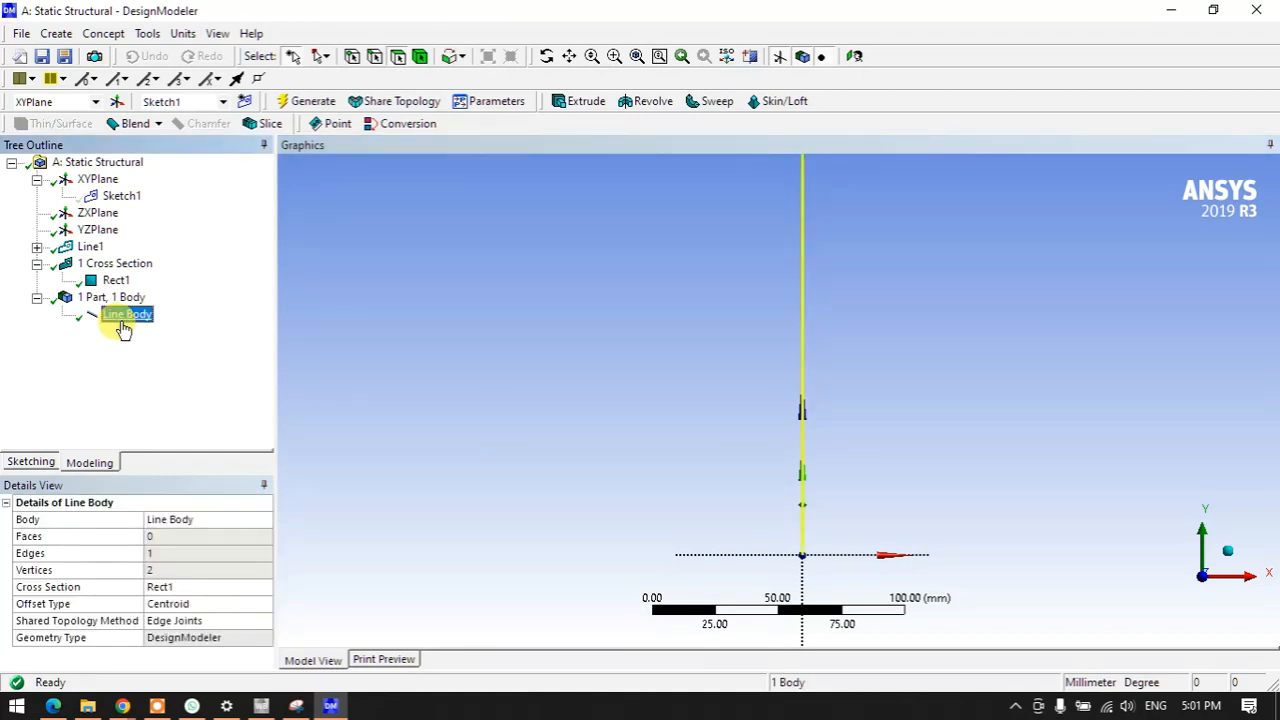
left_click(37, 263)
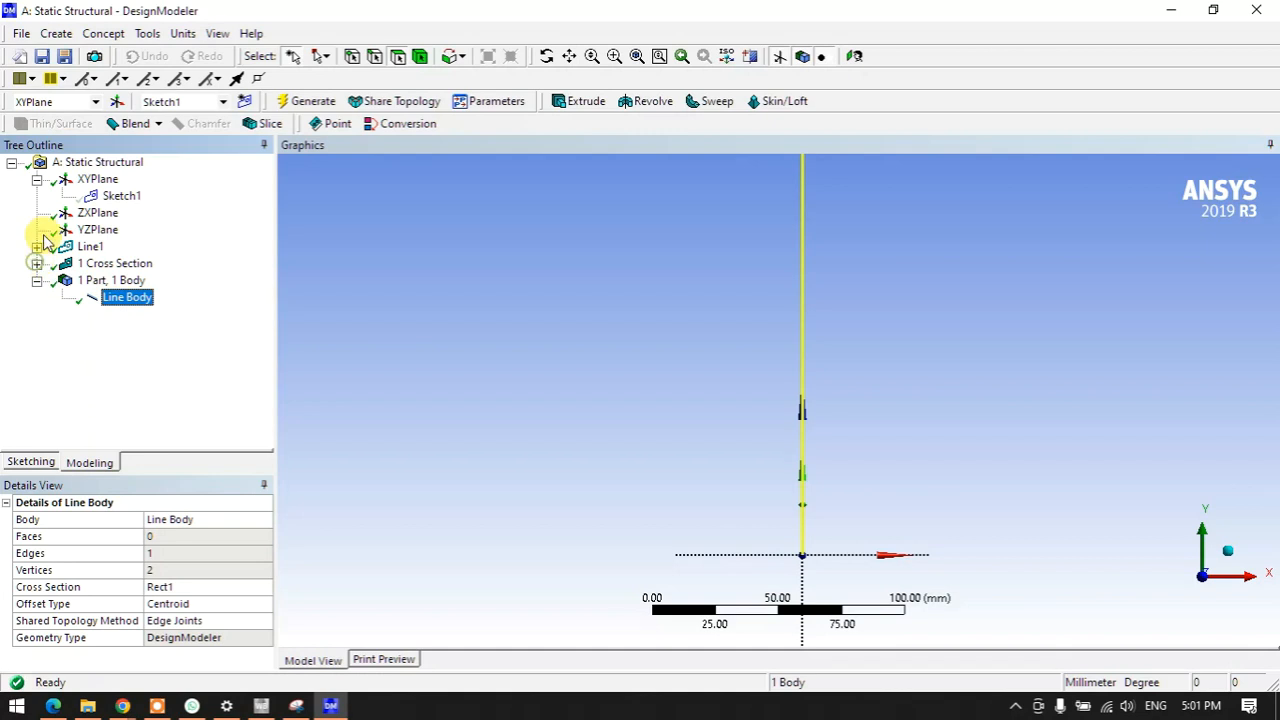
left_click(97, 181)
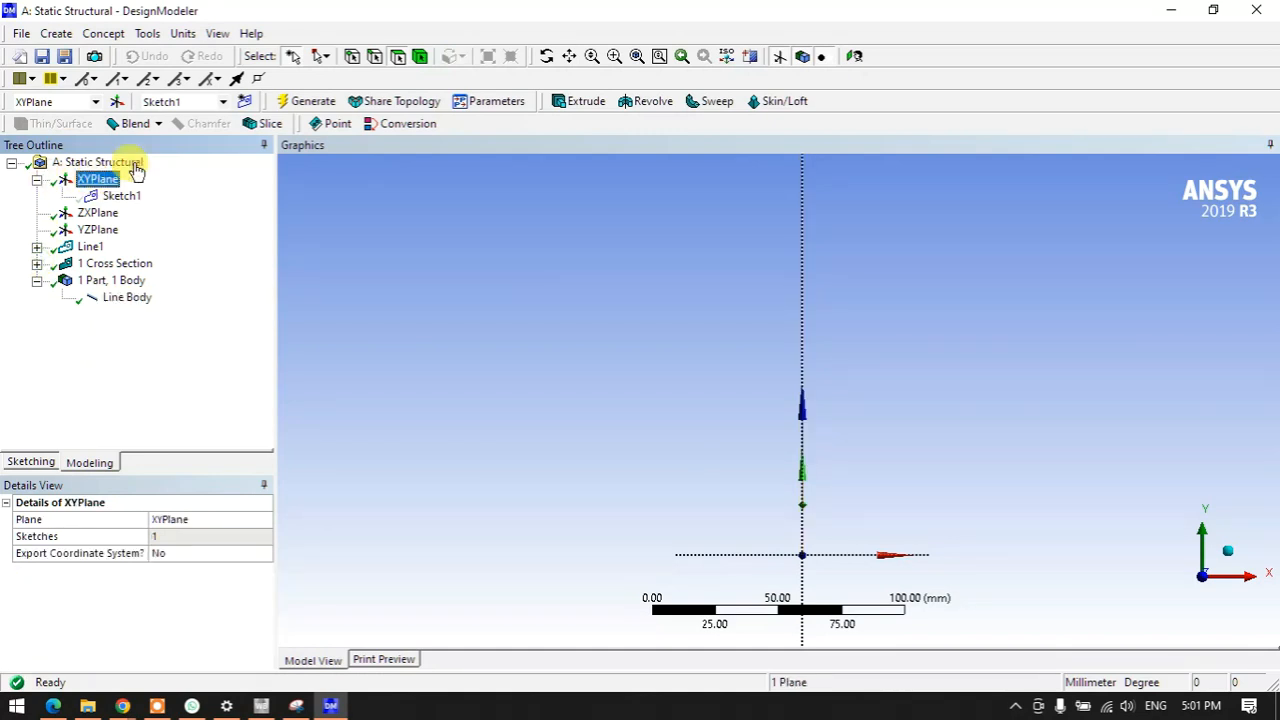
left_click(247, 103)
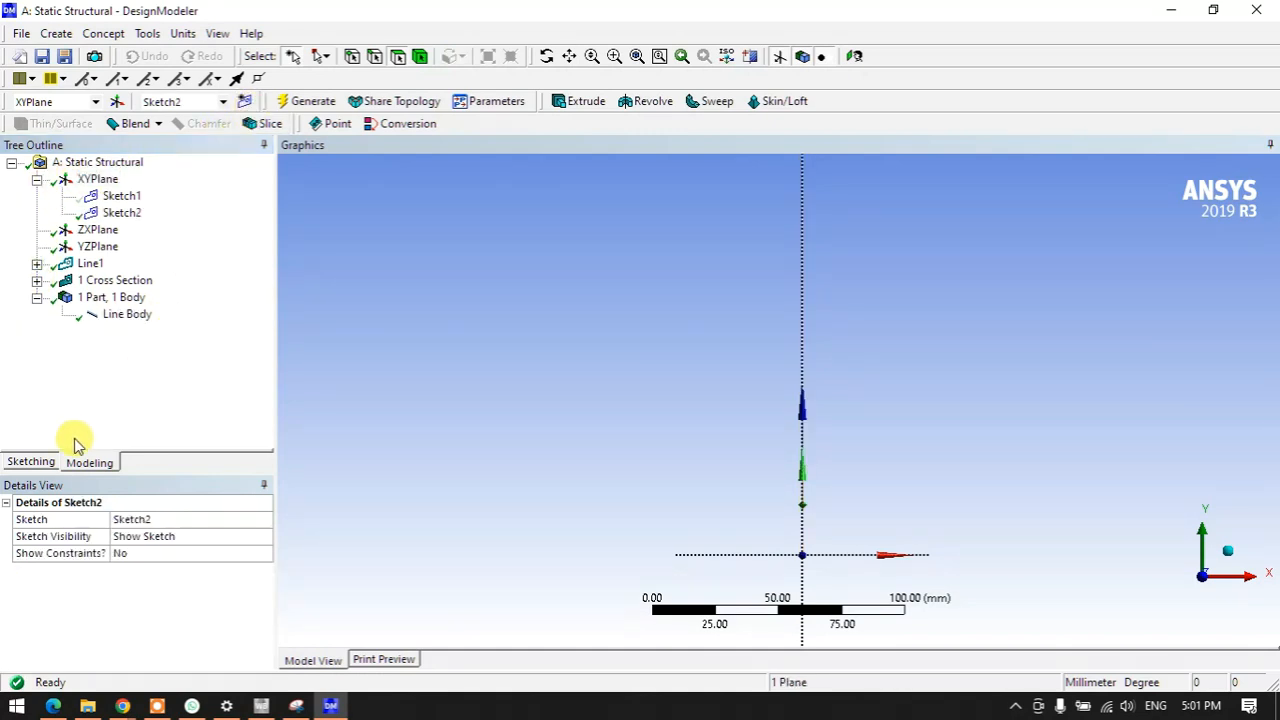
left_click(33, 462)
left_click(48, 271)
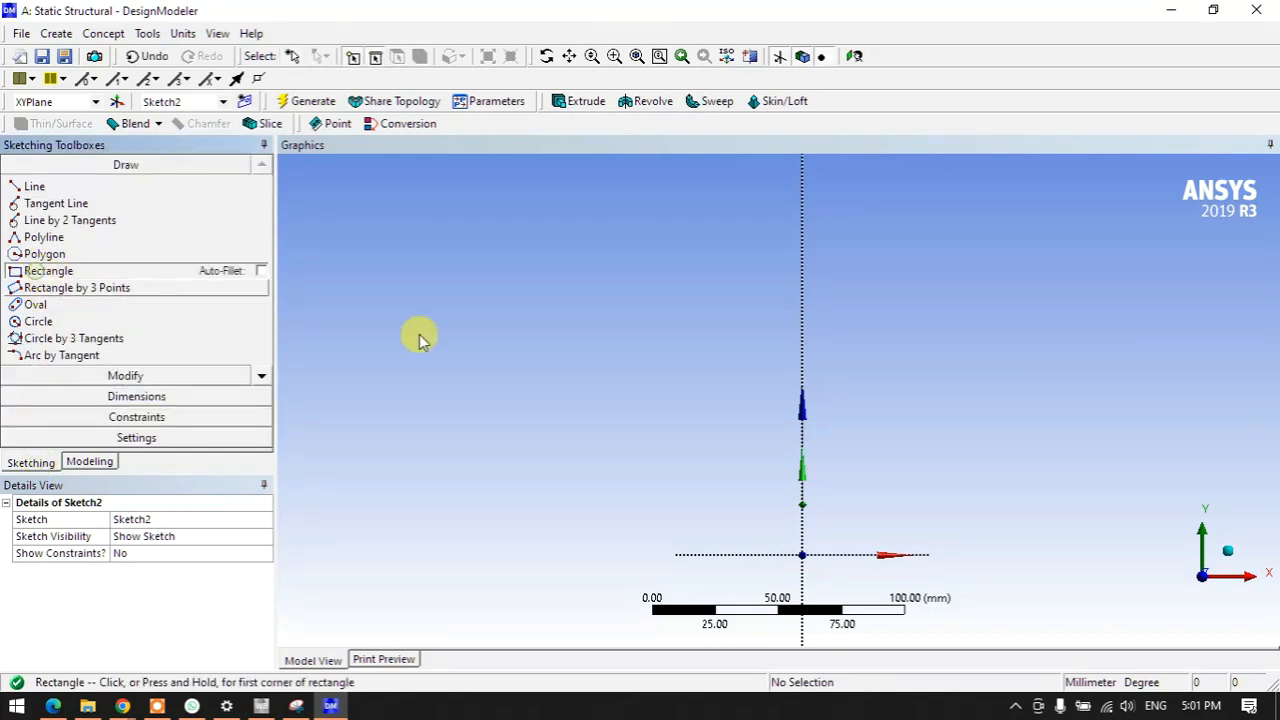
left_click_drag(848, 554, 926, 227)
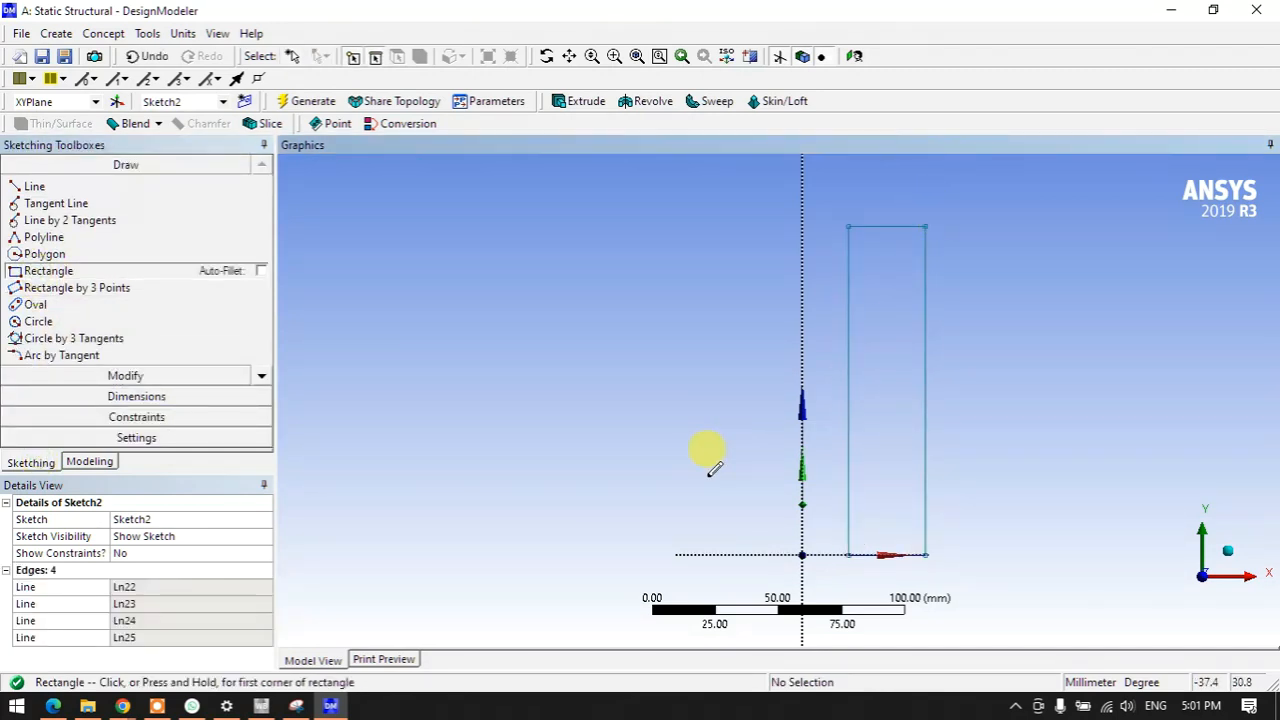
- Dimension the rectangle's height between its upper and lower edges and set it to 200 mm
left_click(155, 396)
left_click(78, 281)
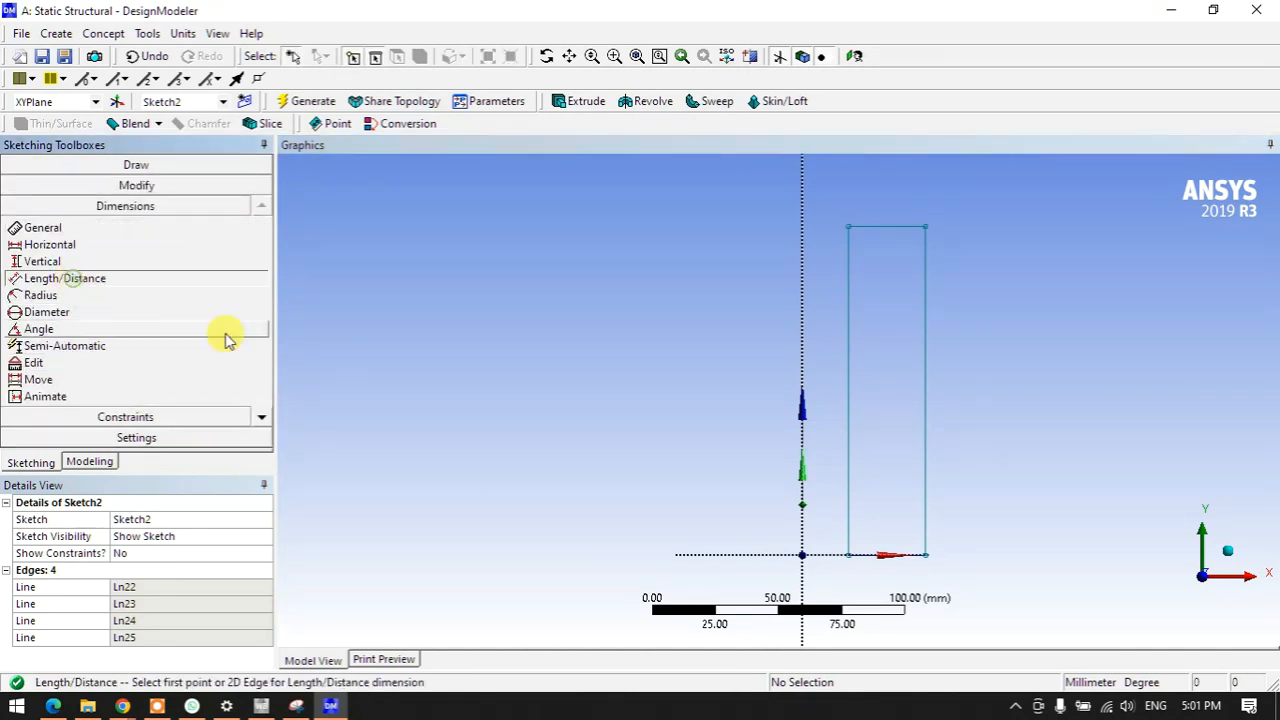
left_click(891, 228)
left_click(880, 555)
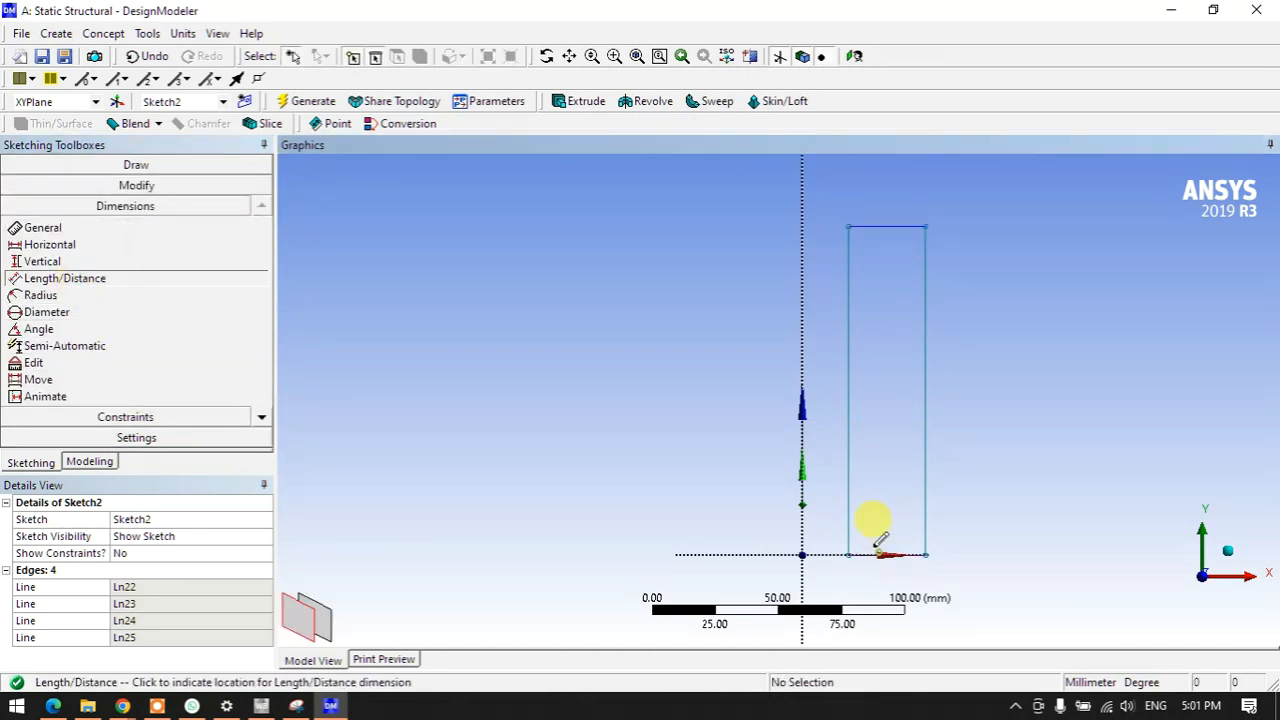
left_click(741, 470)
left_click(158, 589)
type("200")
key("Return")
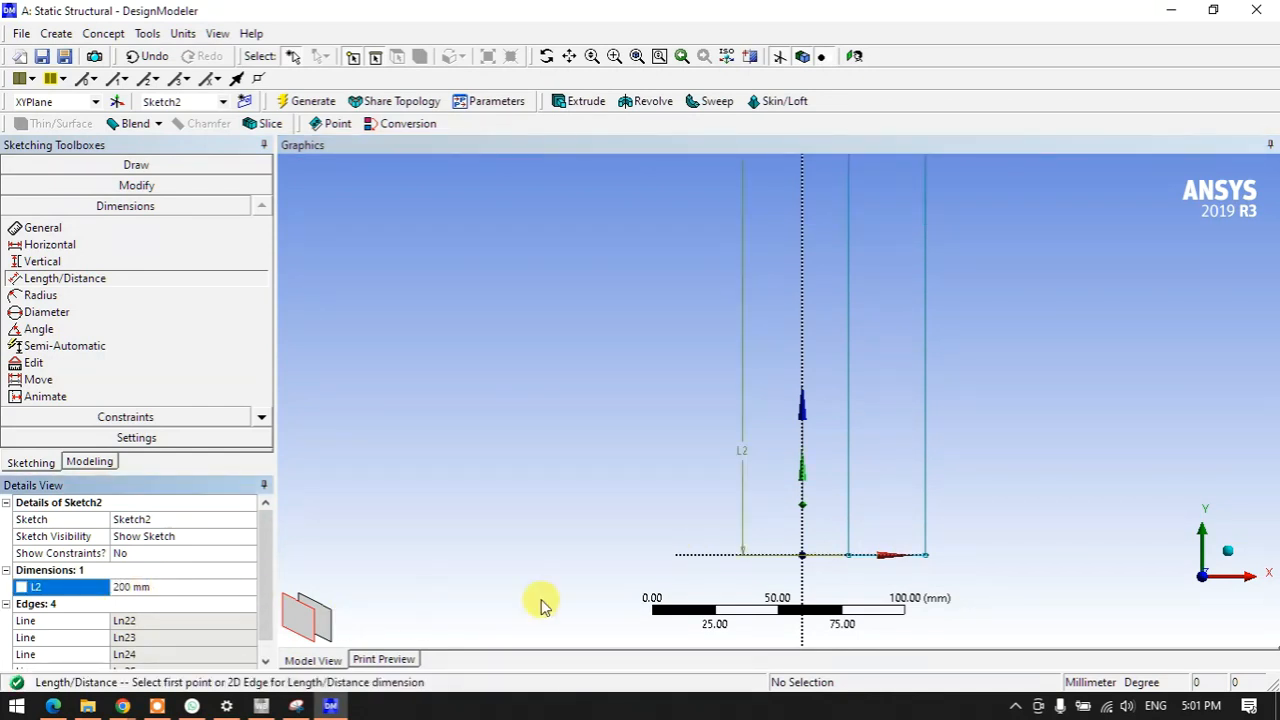
- Dimension the rectangle's width between its two vertical edges, set it to 10 mm, and generate the sketch
left_click(849, 538)
left_click(925, 512)
left_click(893, 575)
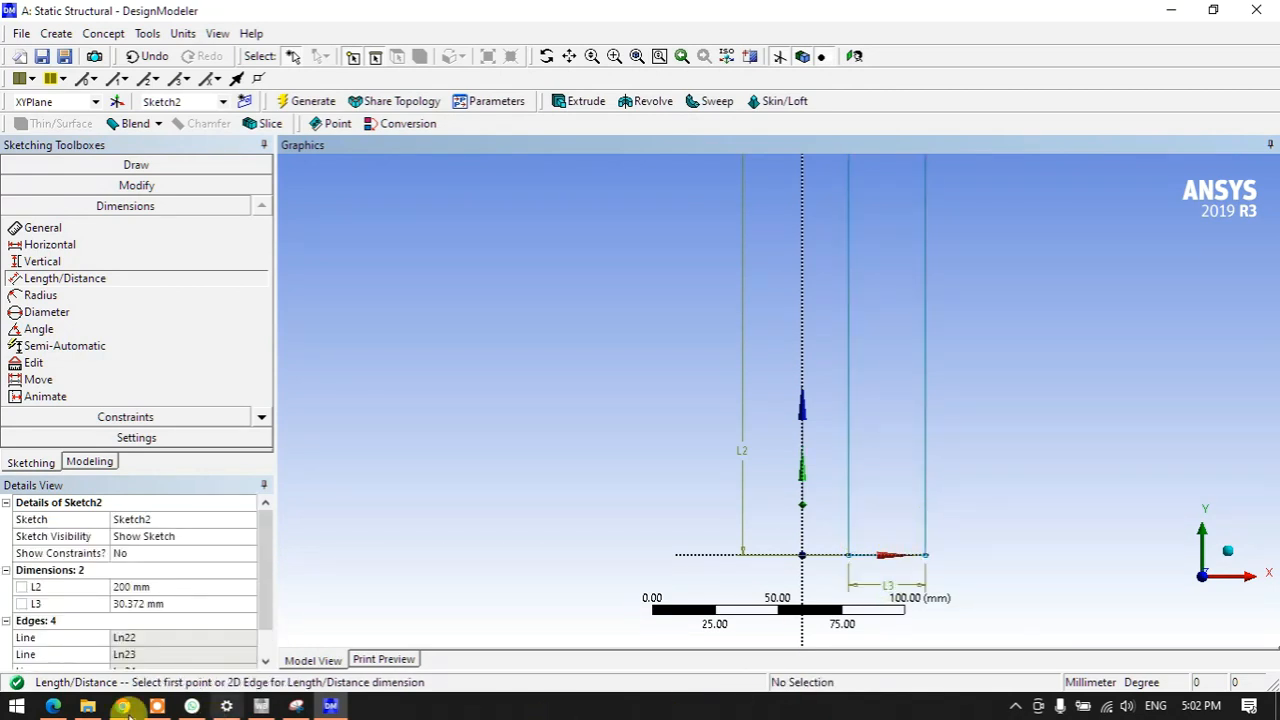
left_click(152, 603)
type("10")
key("Return")
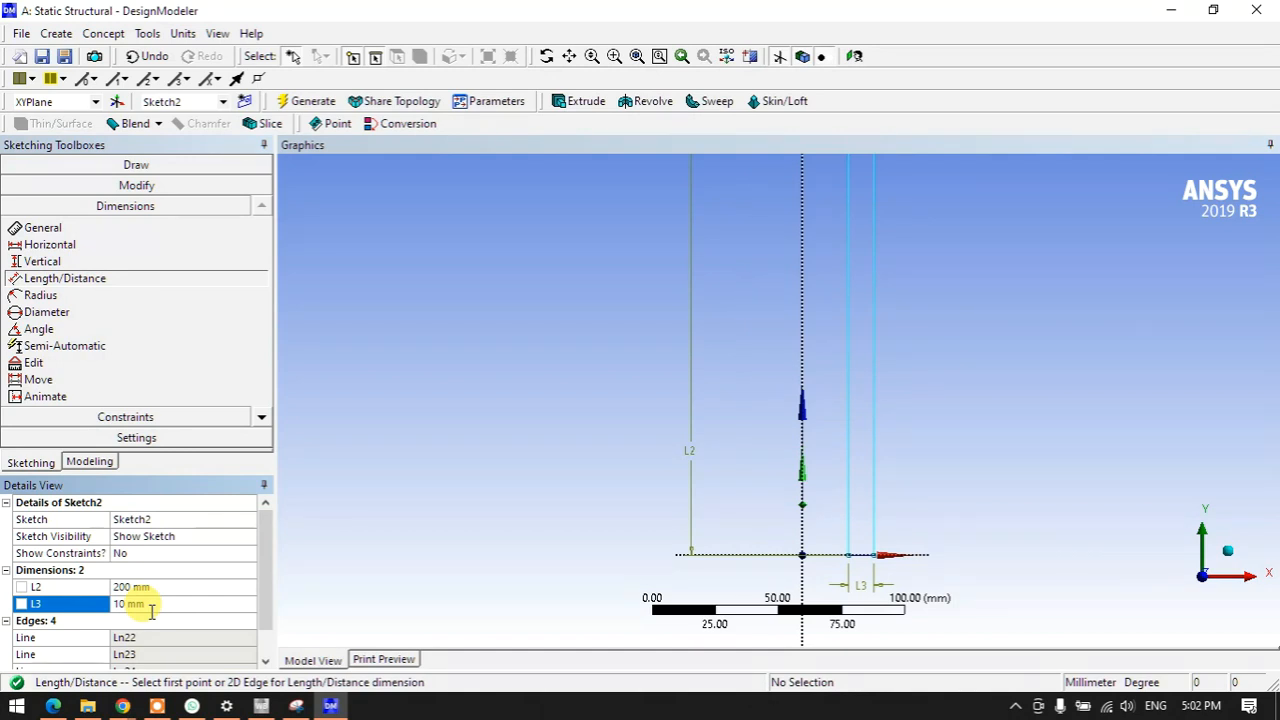
left_click(92, 460)
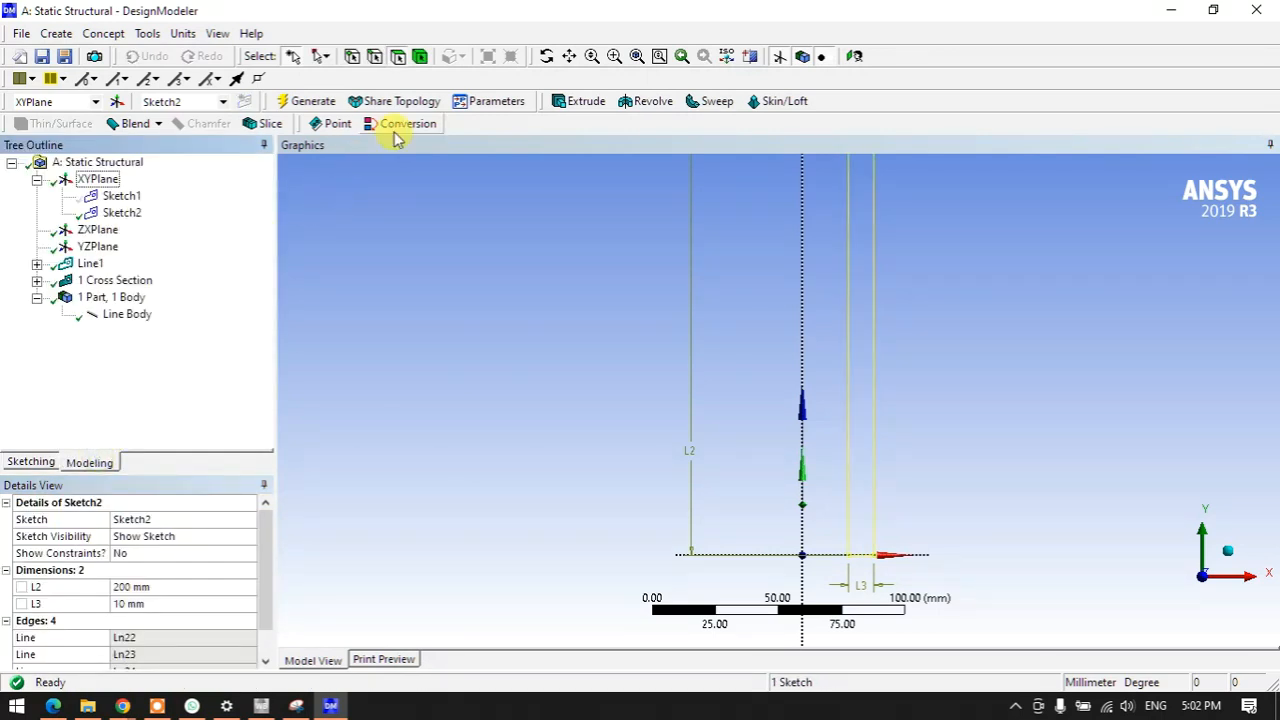
left_click(306, 101)
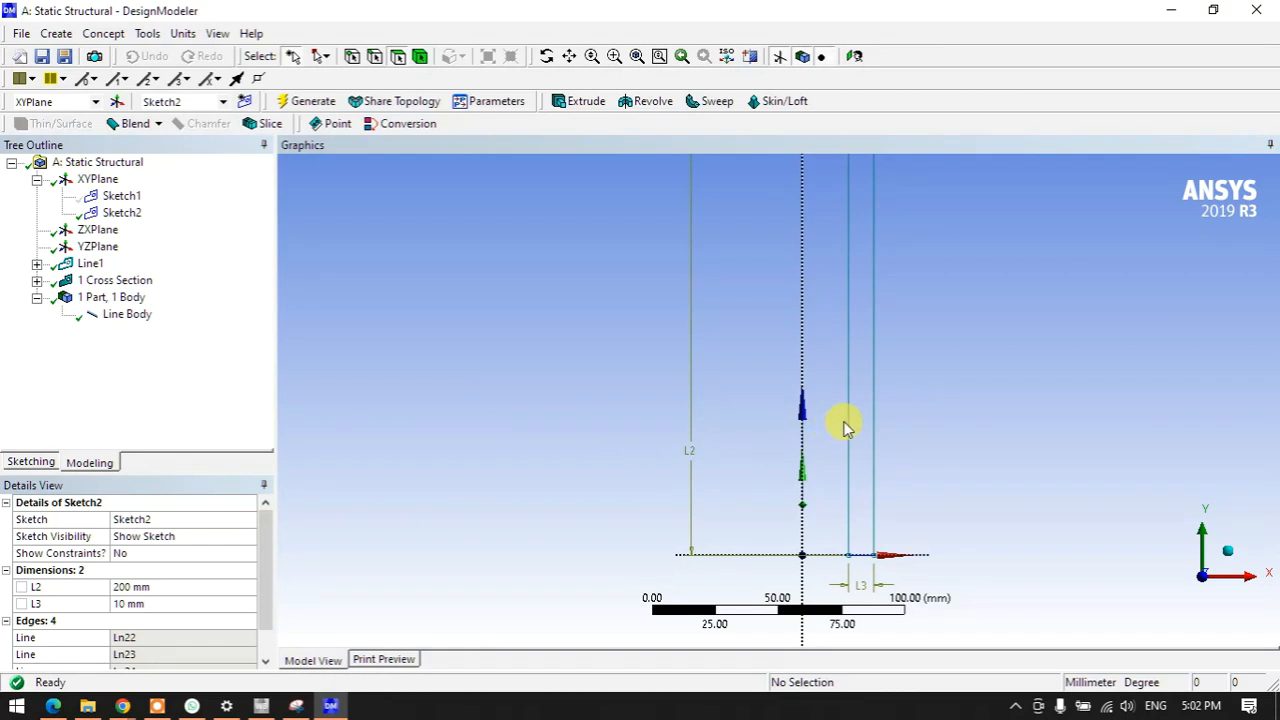
- Create a surface from Sketch2 with Surfaces From Sketches, using the Add Material operation, and generate it
left_click(121, 212)
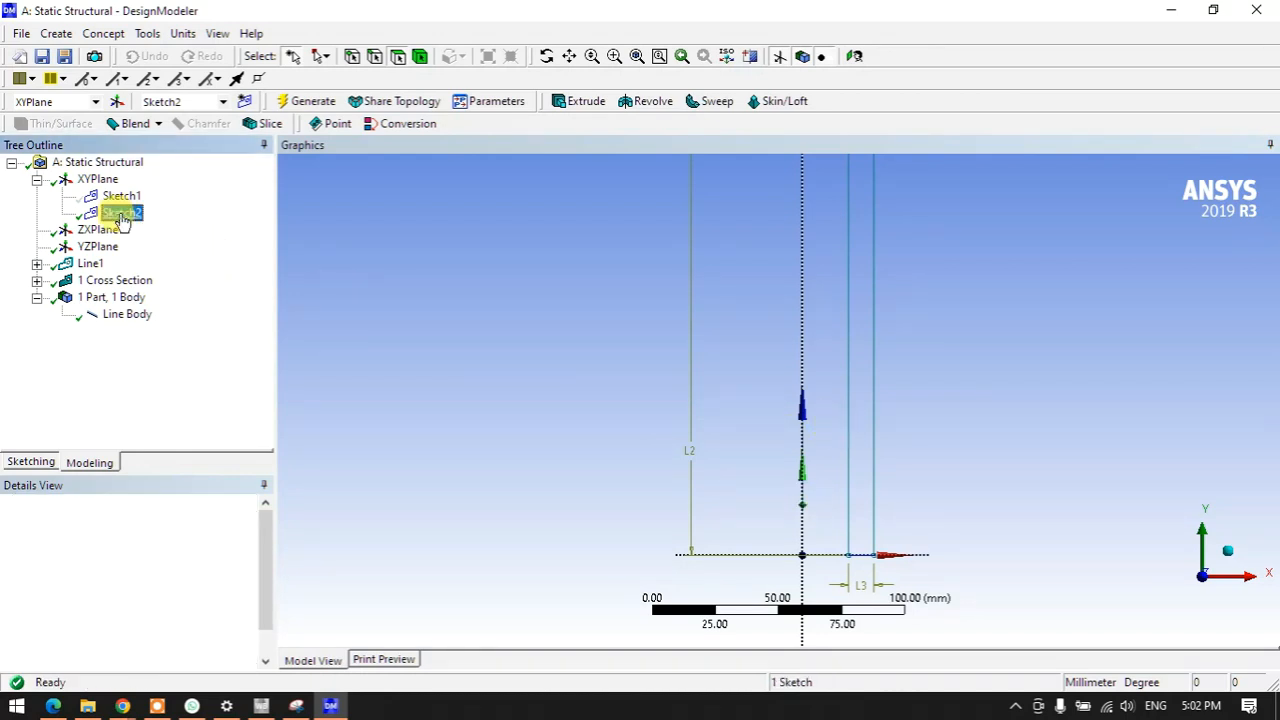
left_click(105, 34)
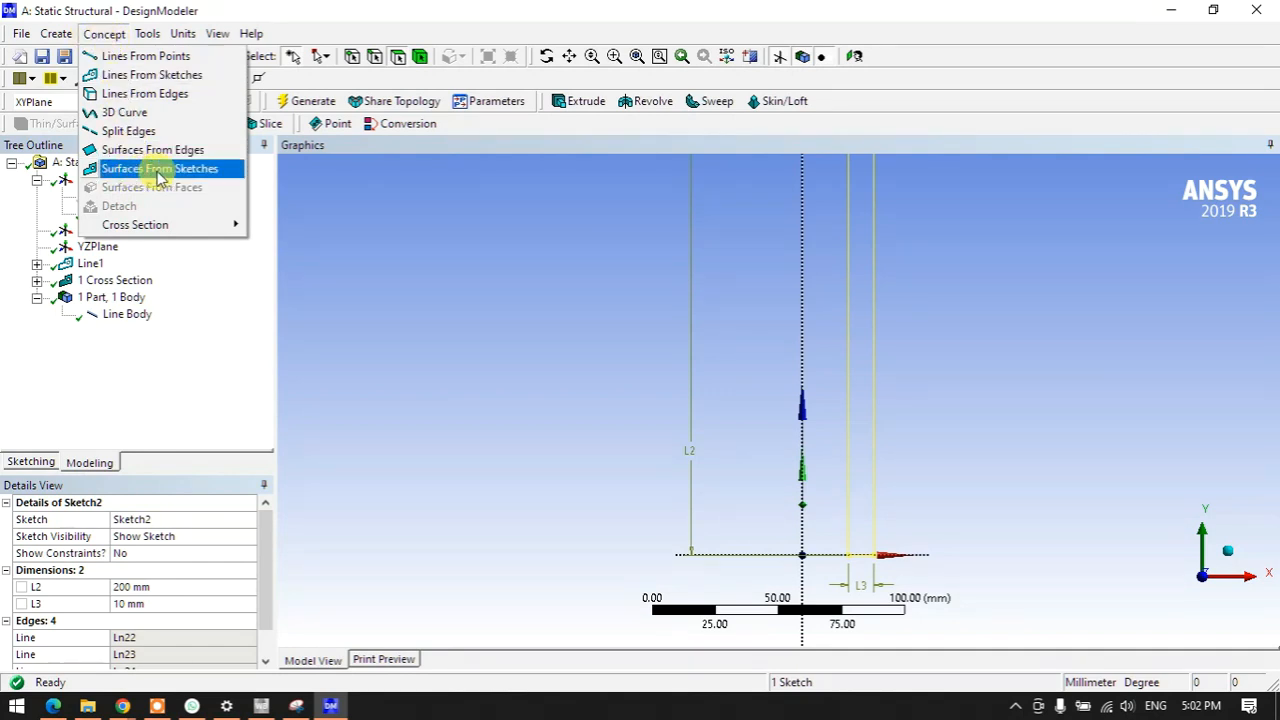
left_click(196, 170)
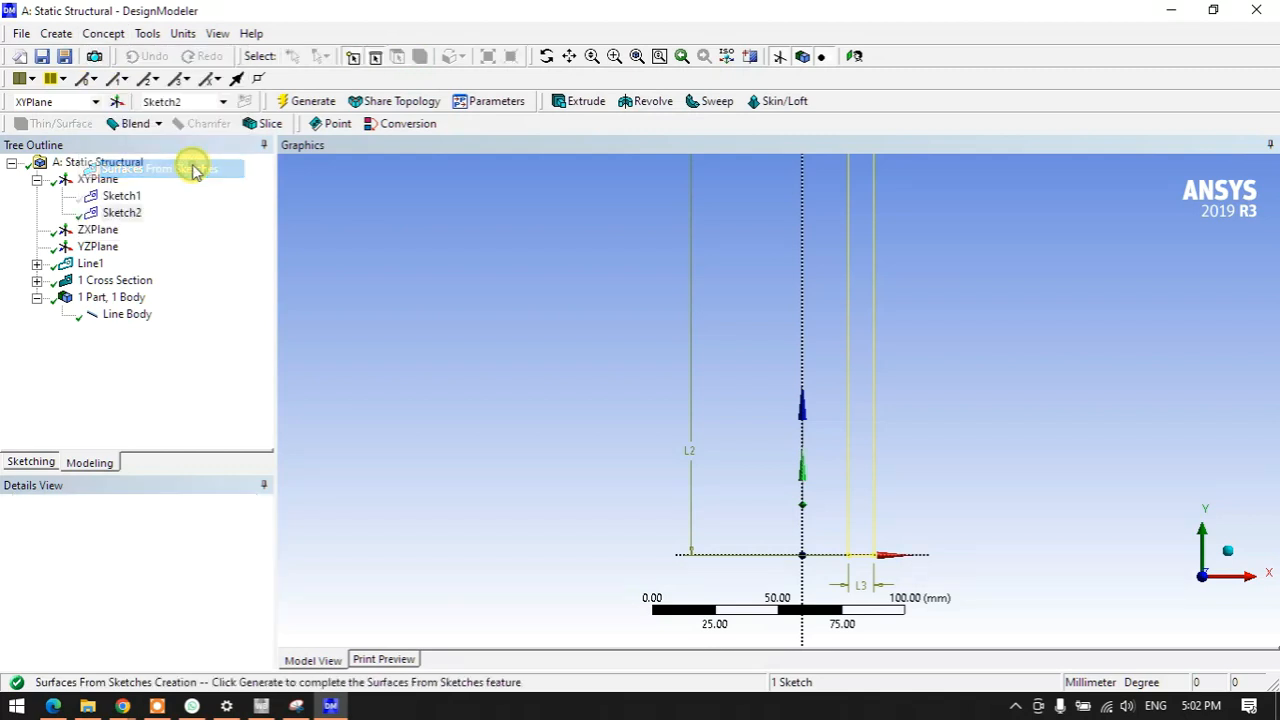
left_click(172, 538)
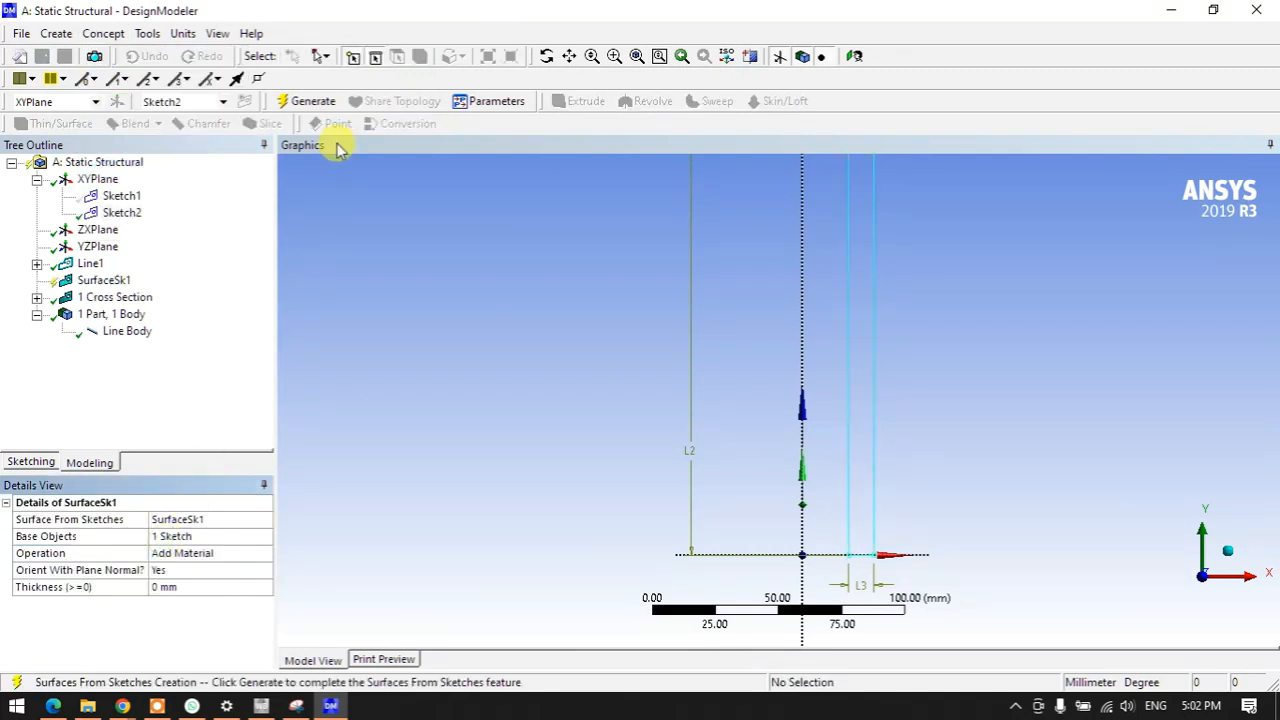
left_click(315, 103)
- Hide Sketch2 so that only the new surface is displayed beside the line body
middle_click_drag(829, 420, 745, 474)
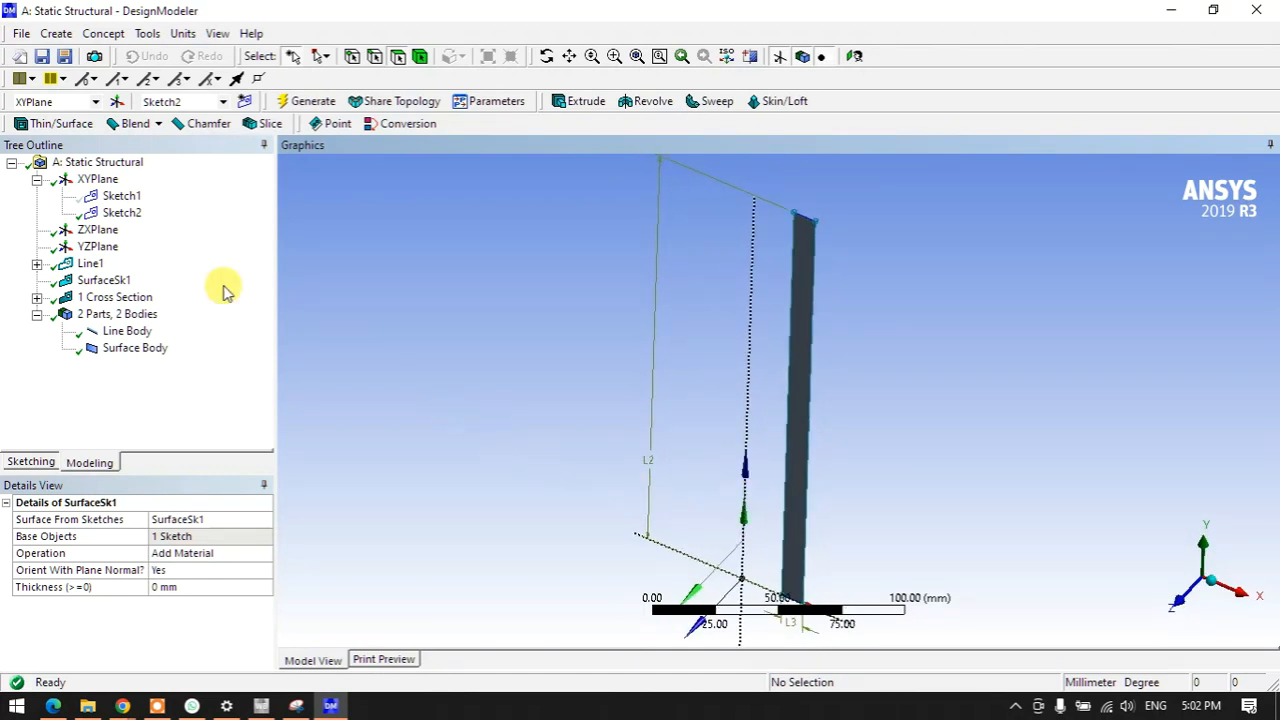
right_click(122, 212)
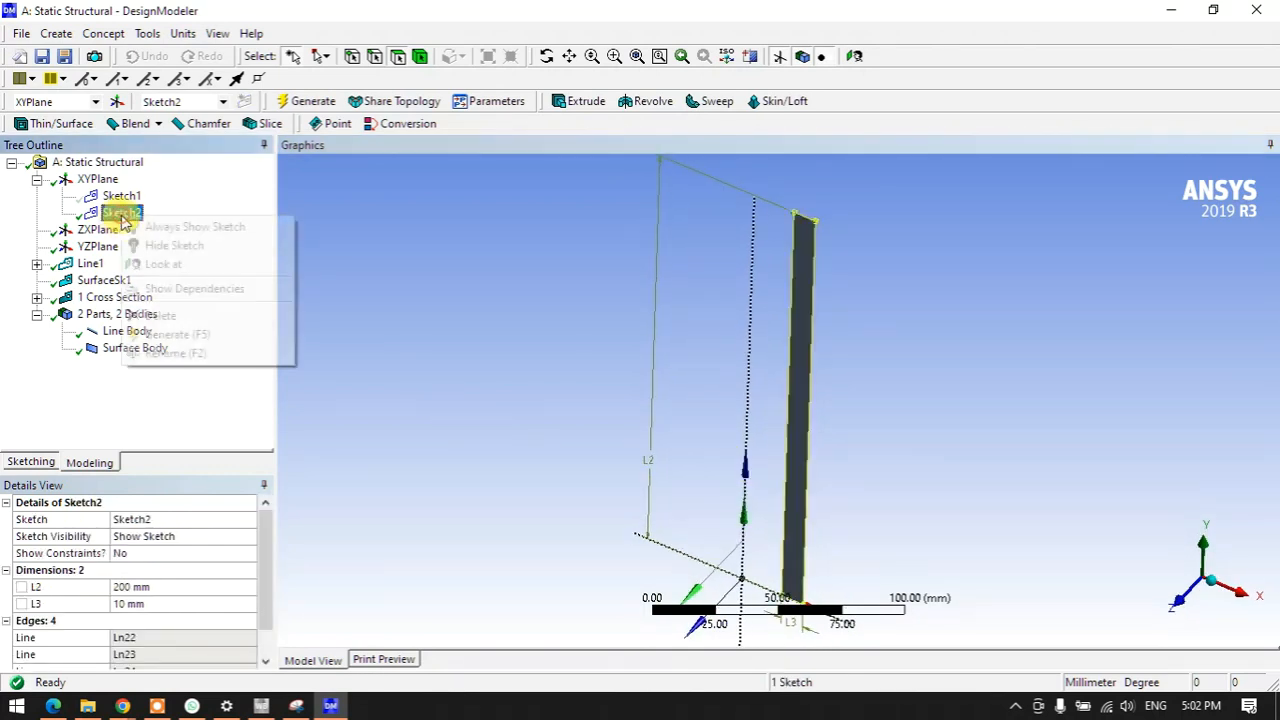
left_click(150, 245)
left_click(400, 314)
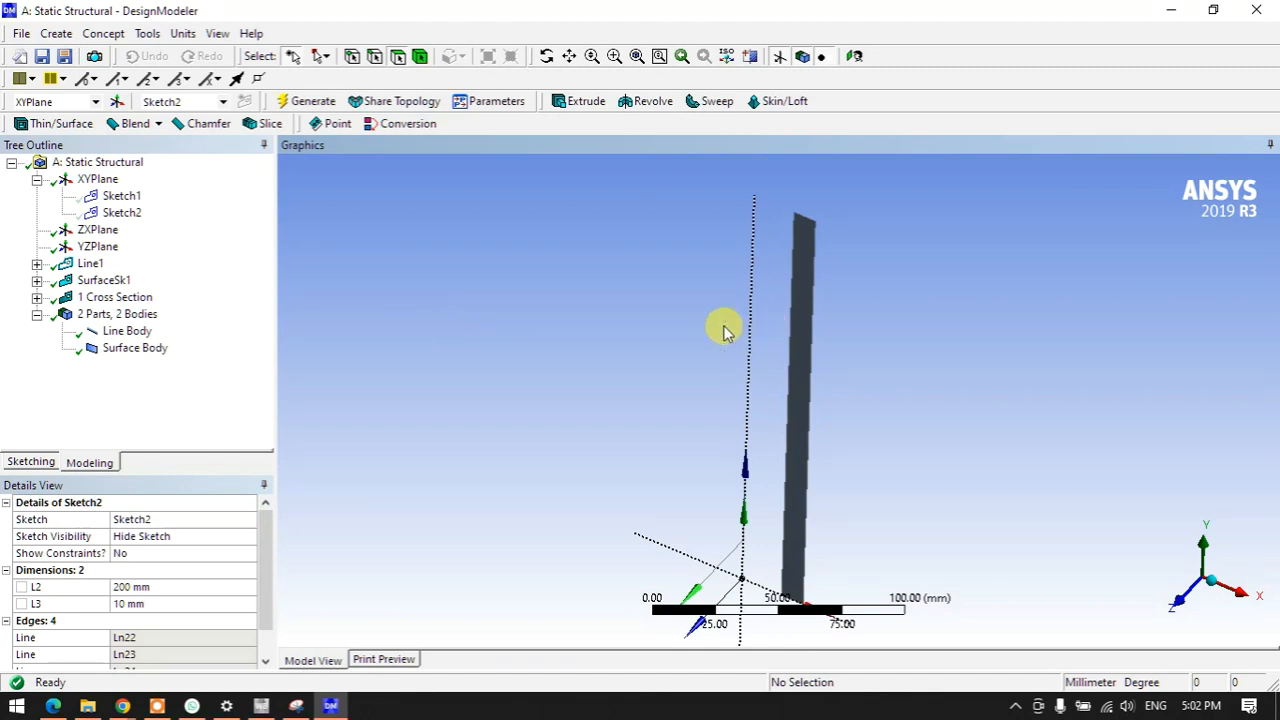
- Check the surface body's details and set the thickness of the SurfaceSk1 feature to 100 mm
left_click(124, 350)
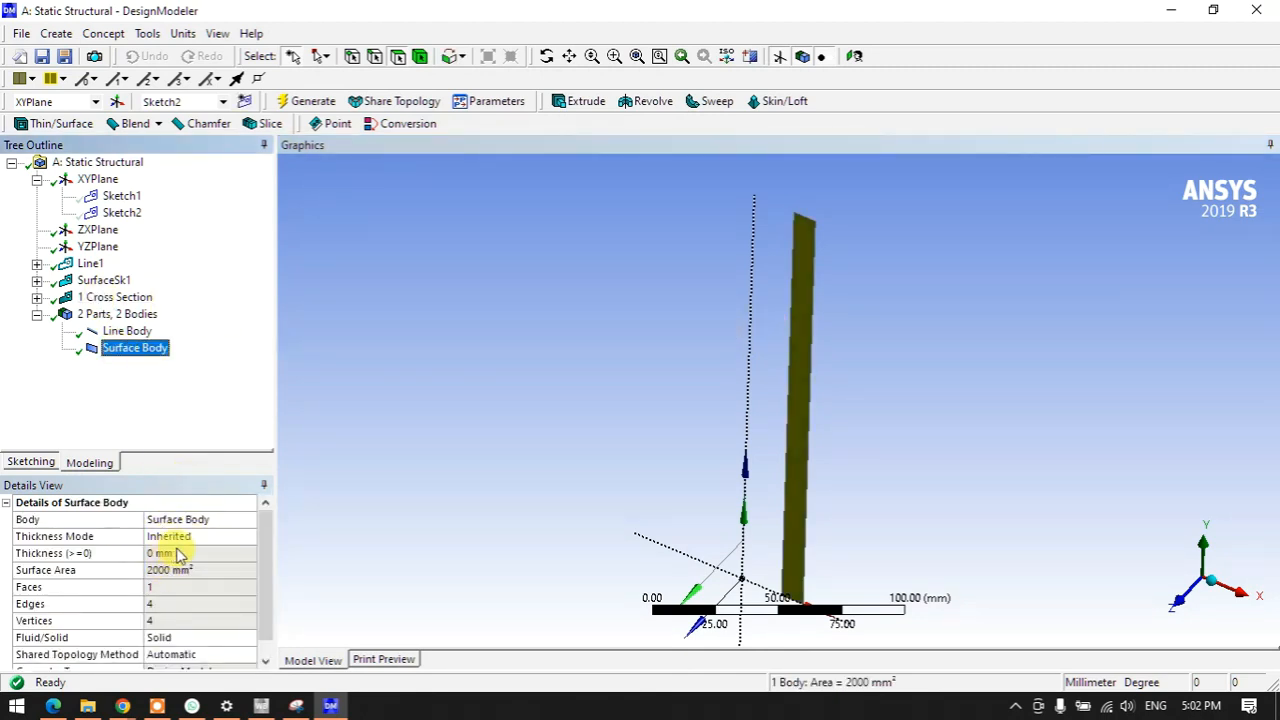
scroll(198, 568, "down", 1)
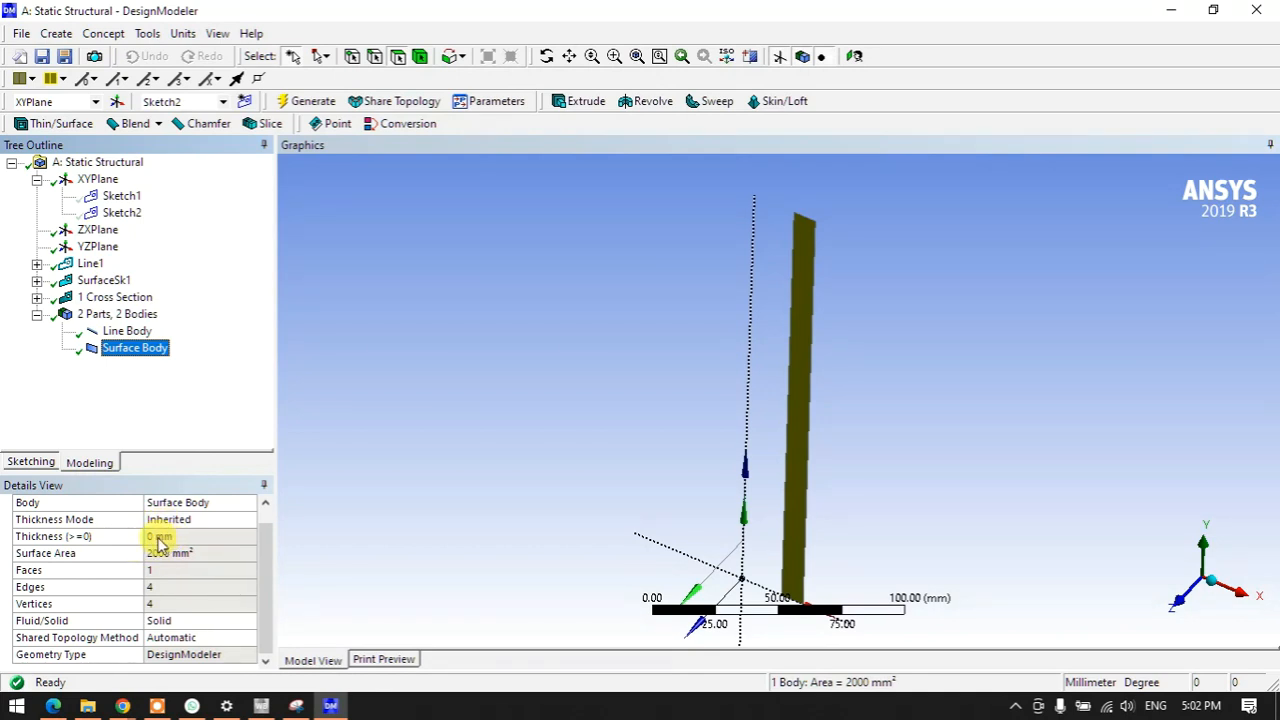
left_click(112, 284)
left_click(107, 299)
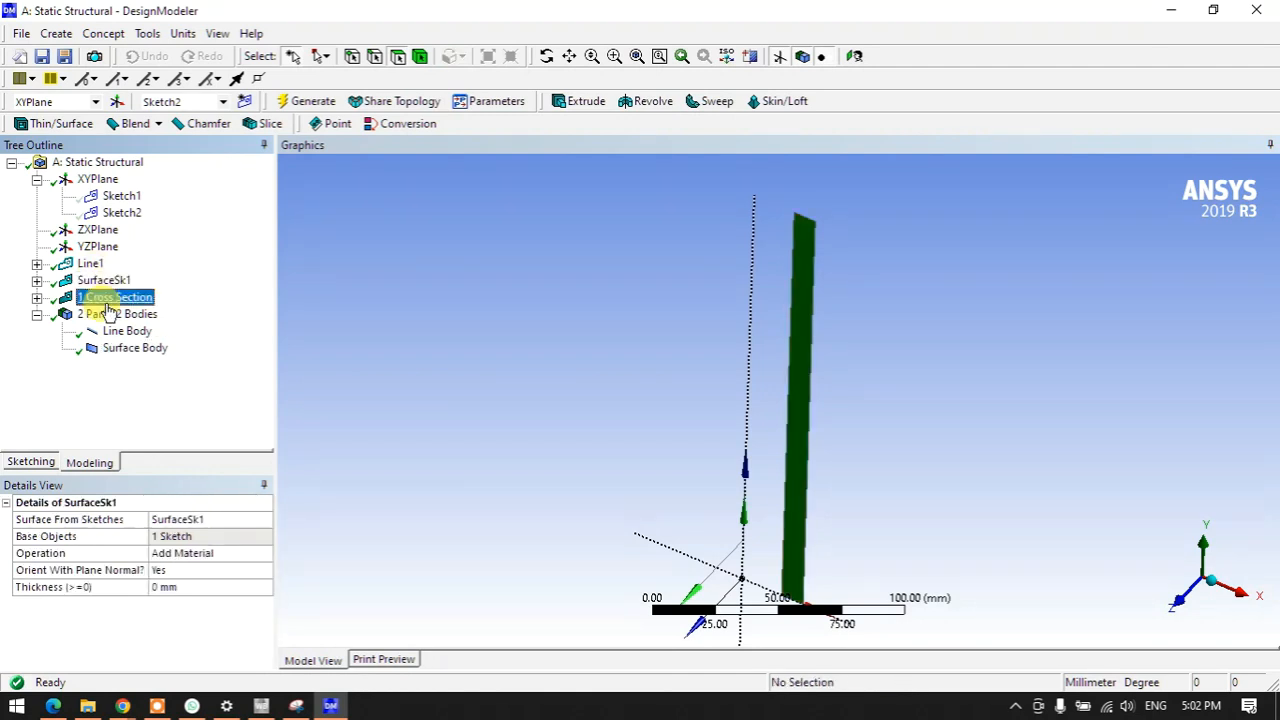
left_click(103, 283)
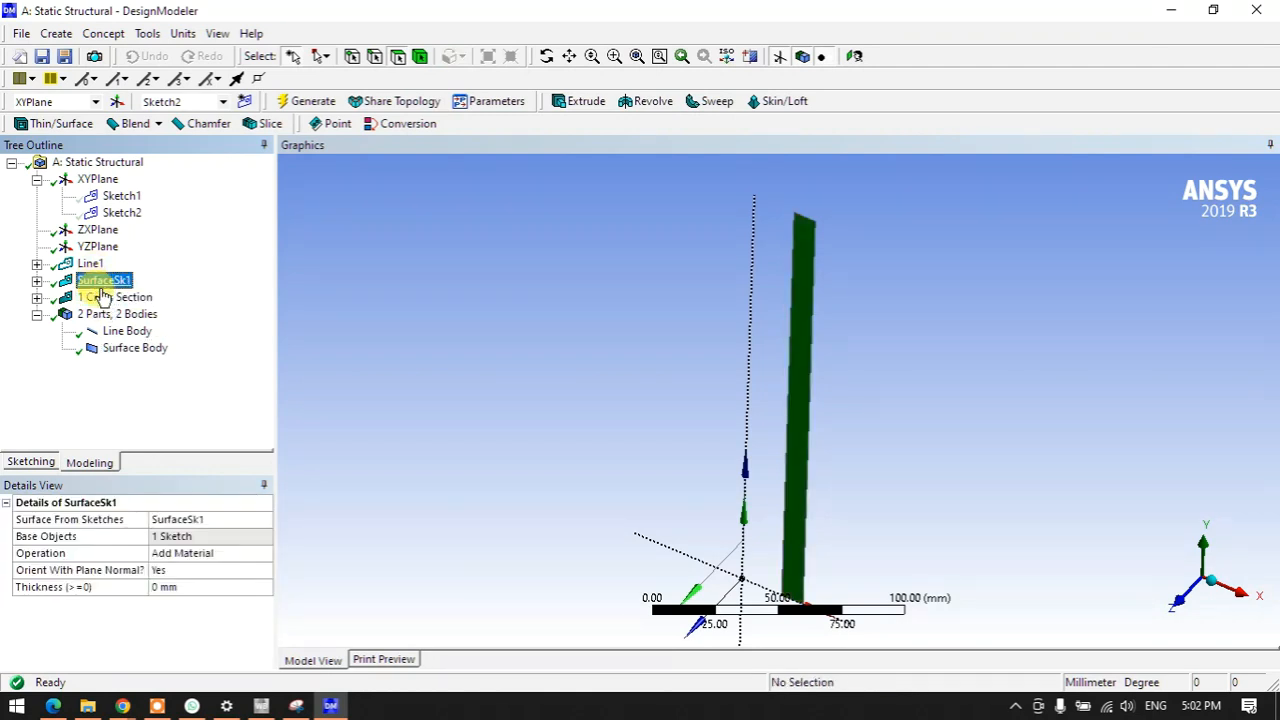
left_click(184, 587)
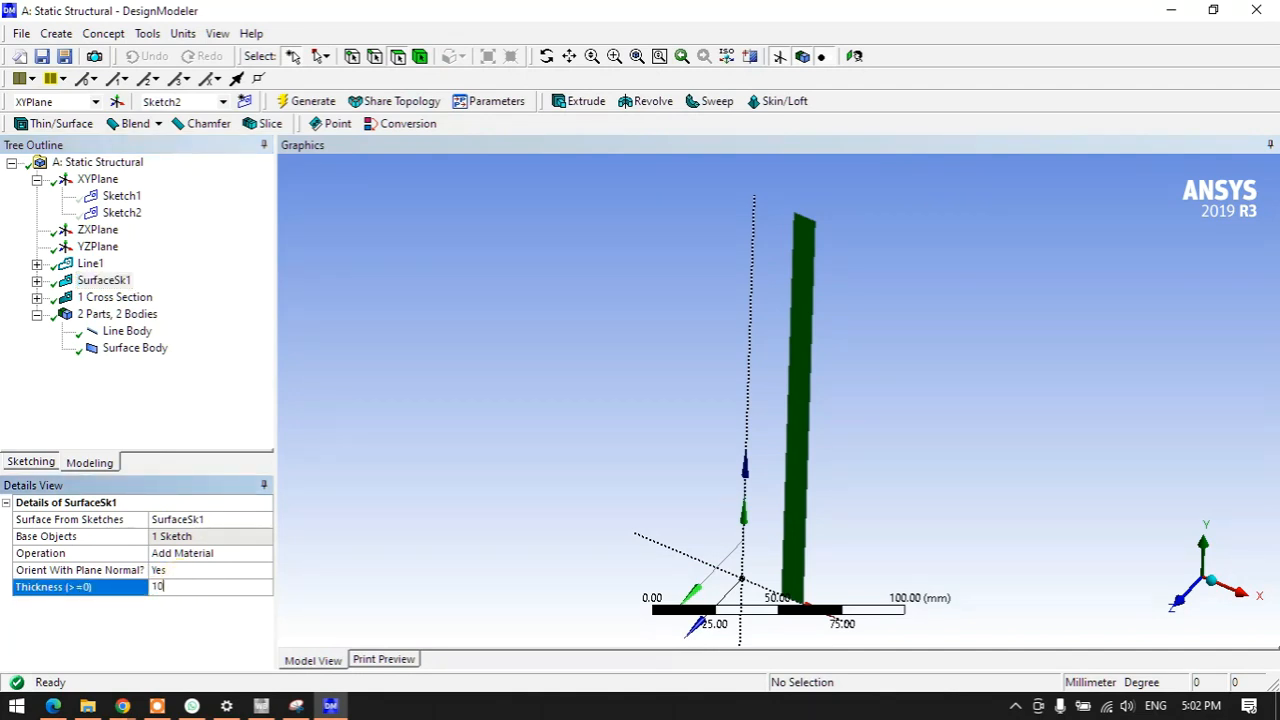
key("Return")
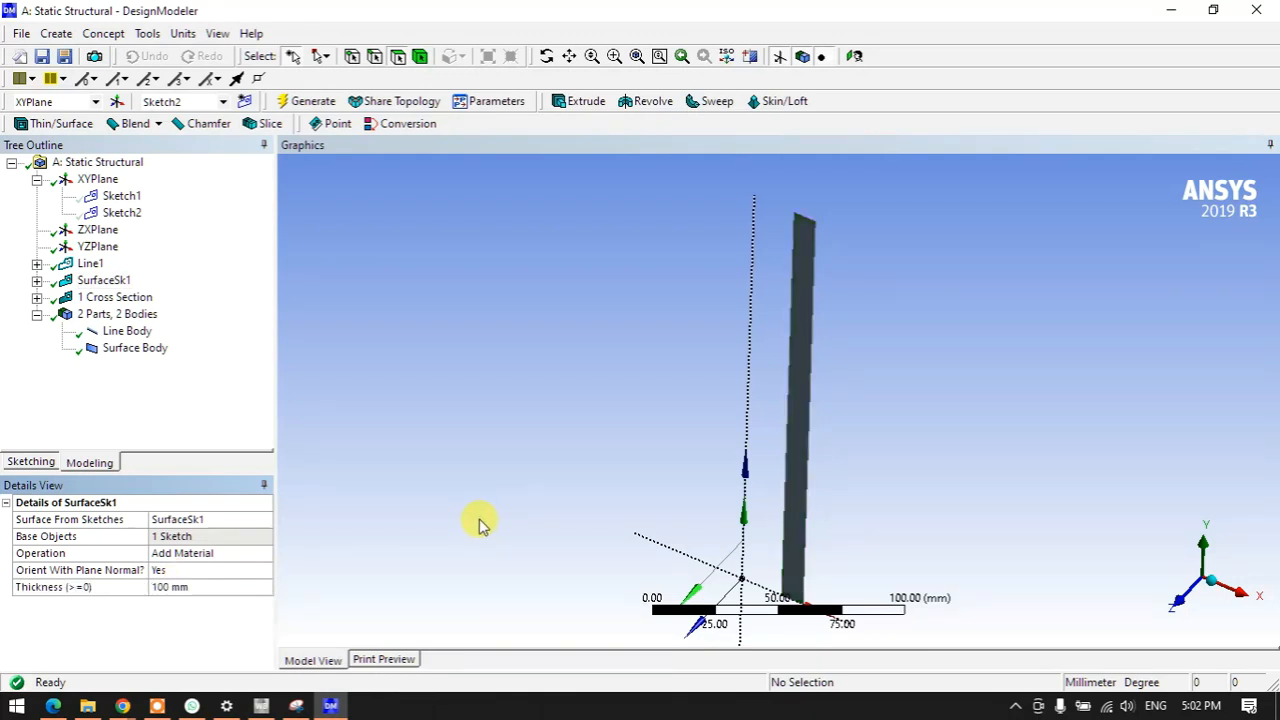
- Turn on Cross Section Solids and view the line and surface bodies at an angle
left_click(217, 33)
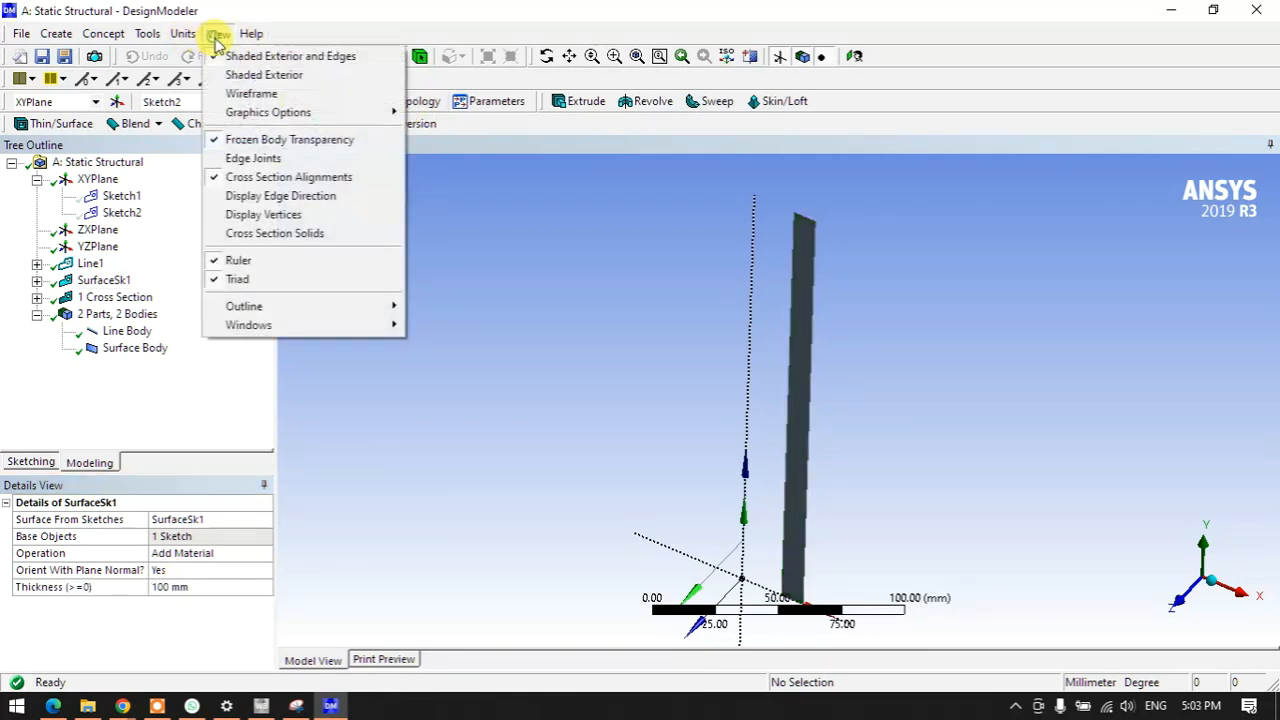
left_click(250, 229)
middle_click_drag(703, 300, 711, 286)
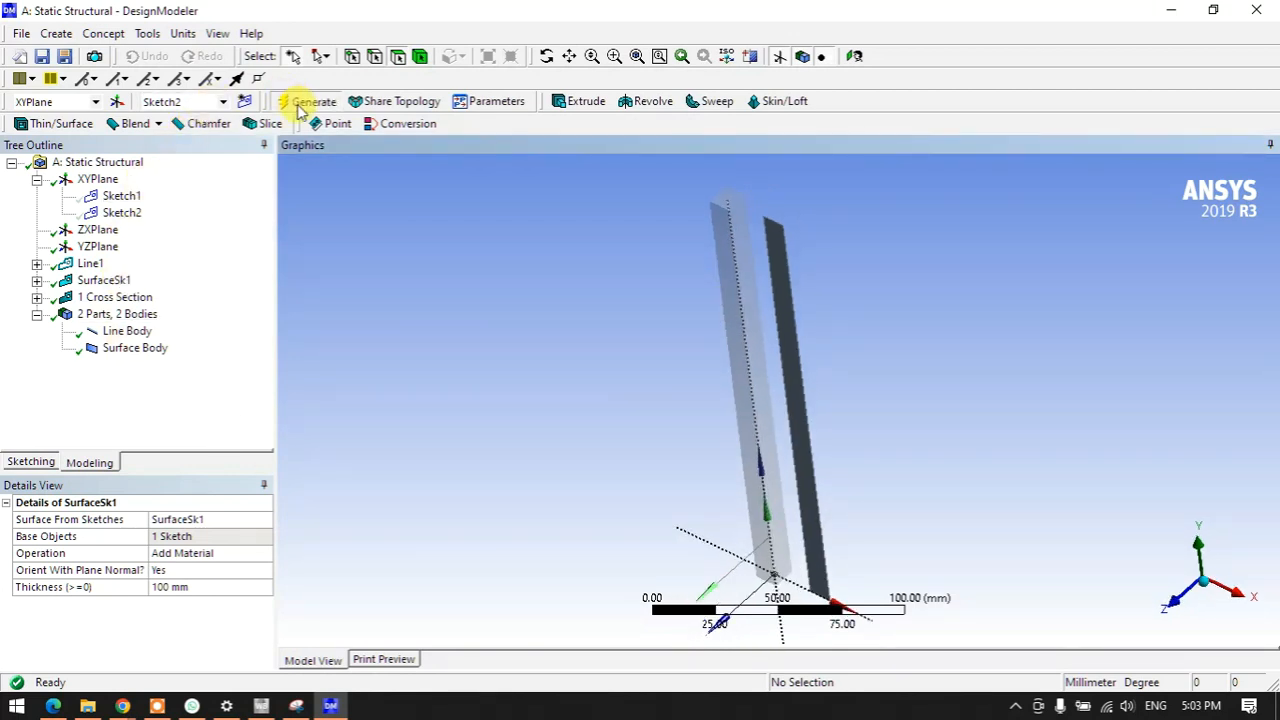
- Examine the thickness and plane-normal settings of SurfaceSk1 and the thickness mode options of the surface body
left_click(110, 297)
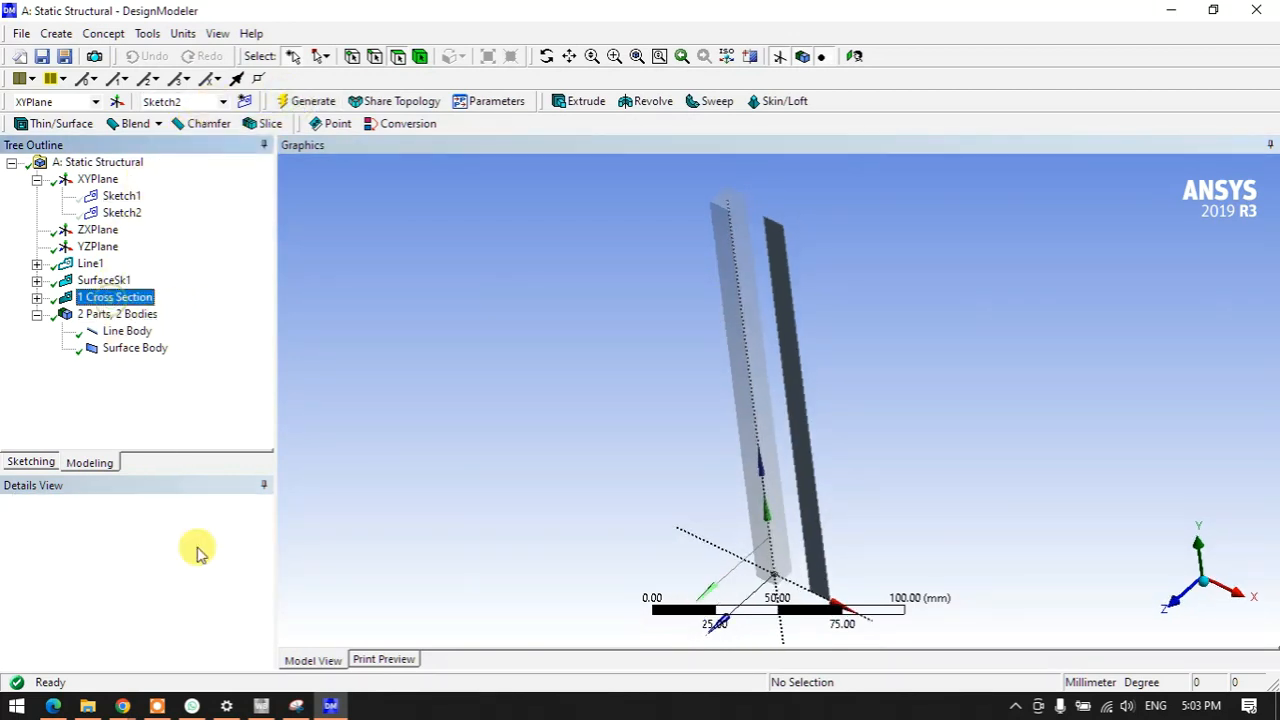
left_click(130, 348)
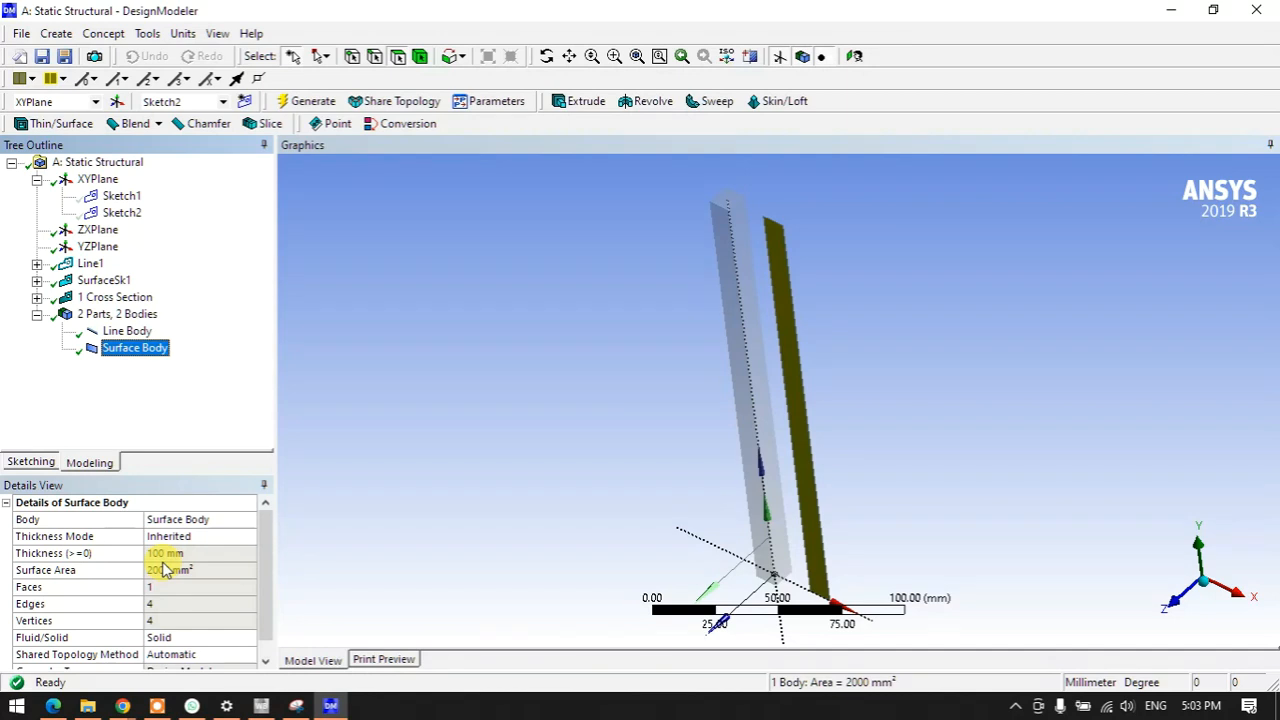
middle_click_drag(689, 275, 720, 296)
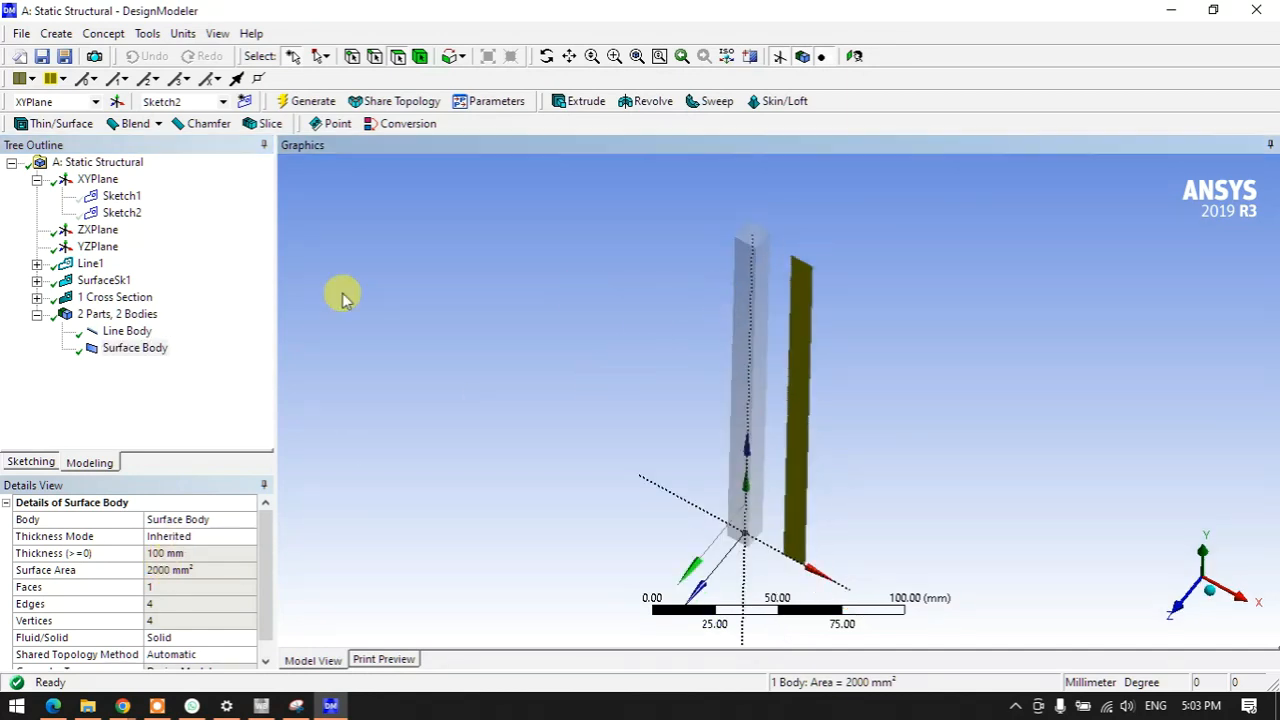
left_click(95, 282)
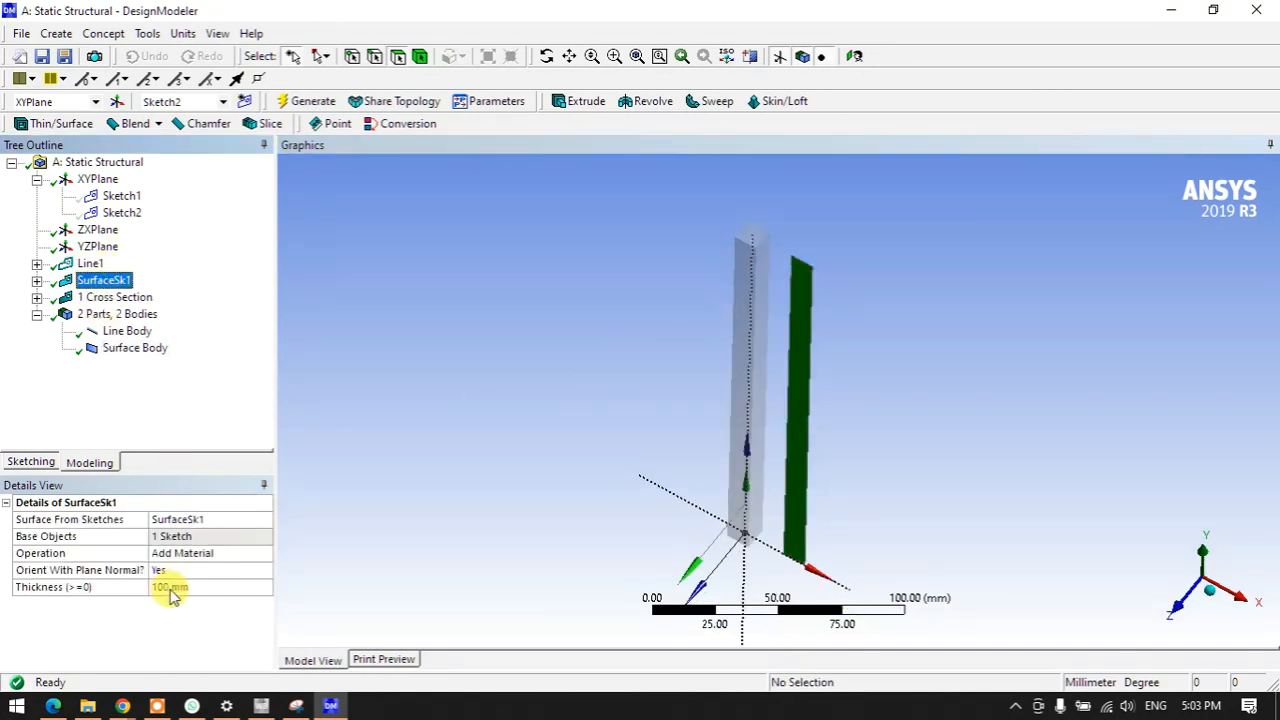
left_click(206, 569)
left_click(263, 569)
left_click(172, 598)
left_click(169, 625)
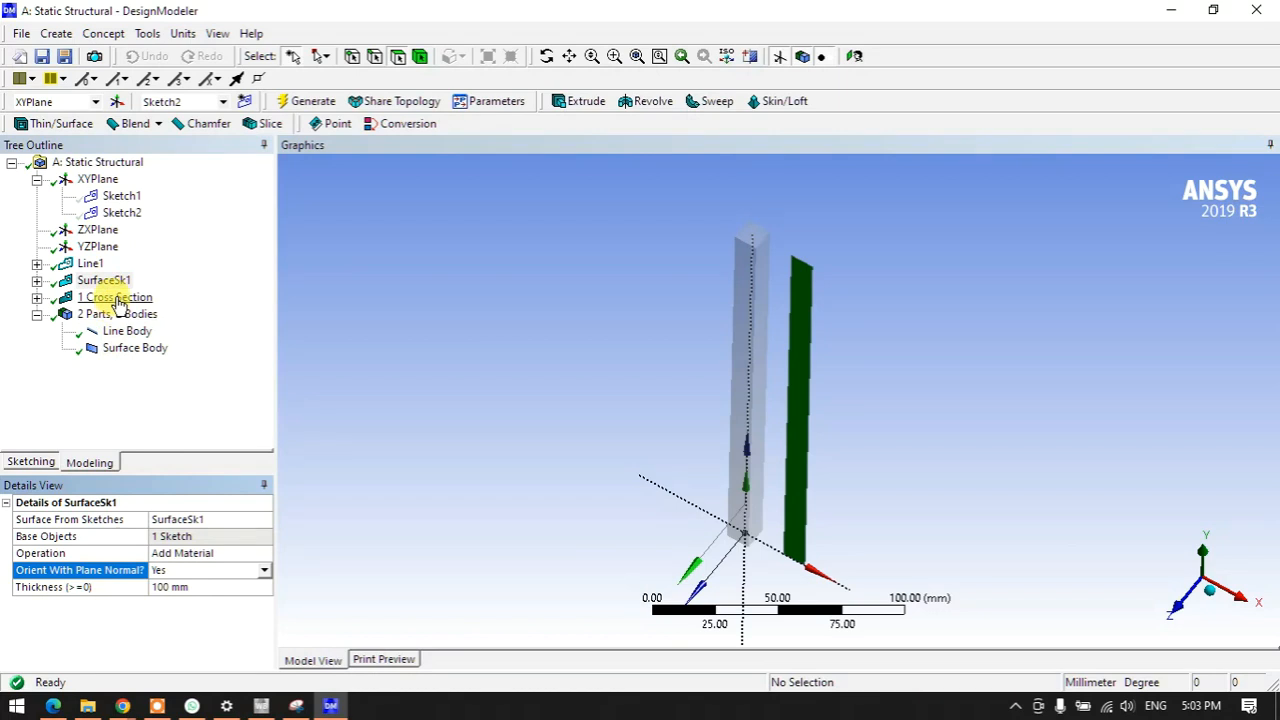
left_click(122, 348)
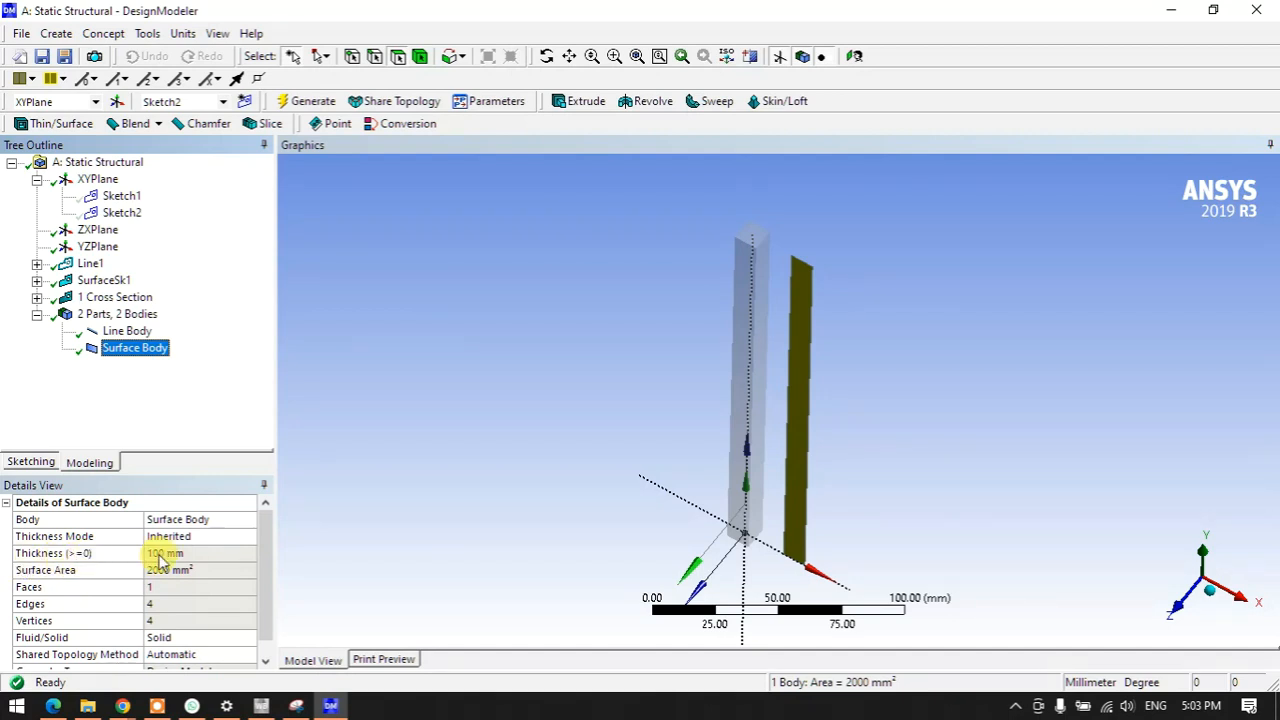
left_click(229, 539)
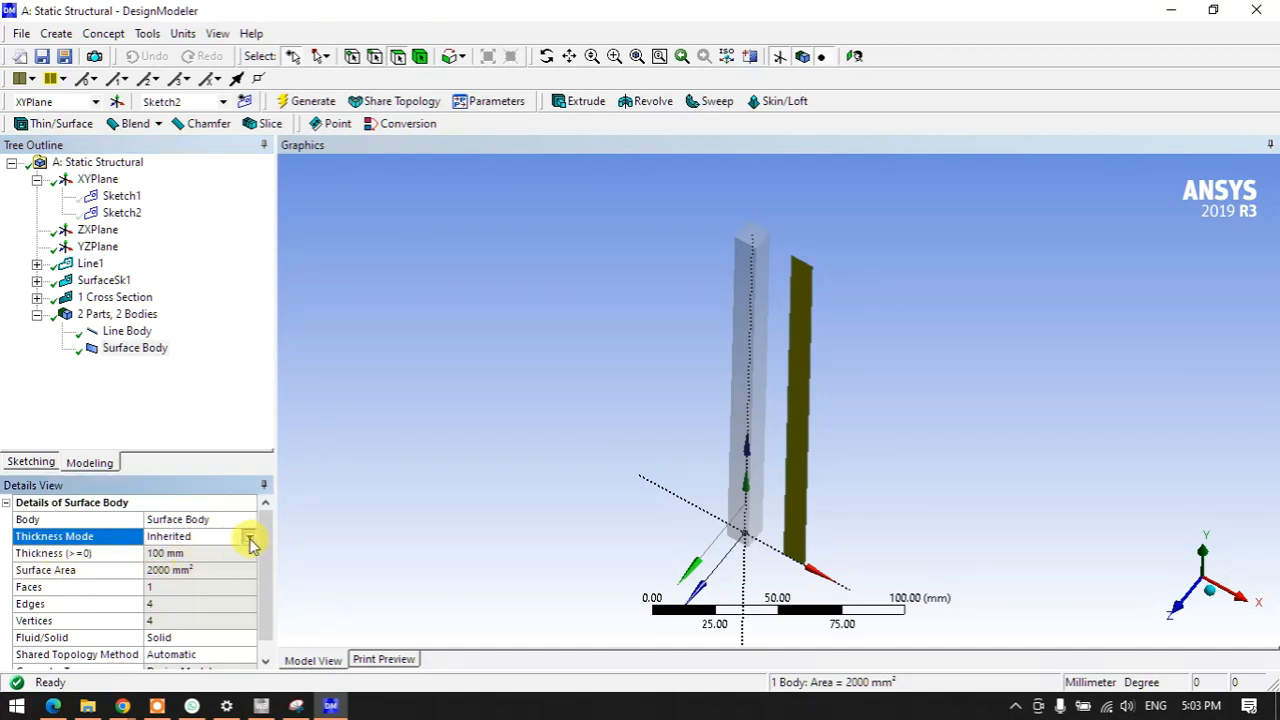
left_click(249, 538)
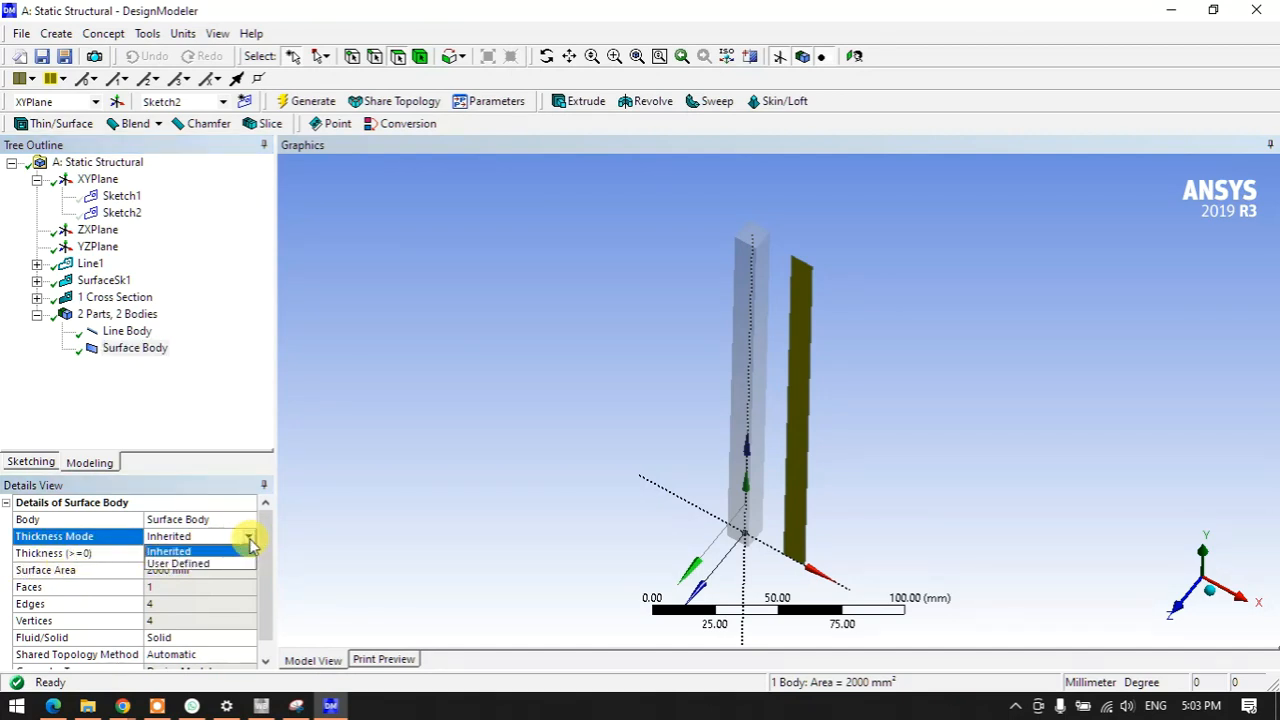
left_click(116, 553)
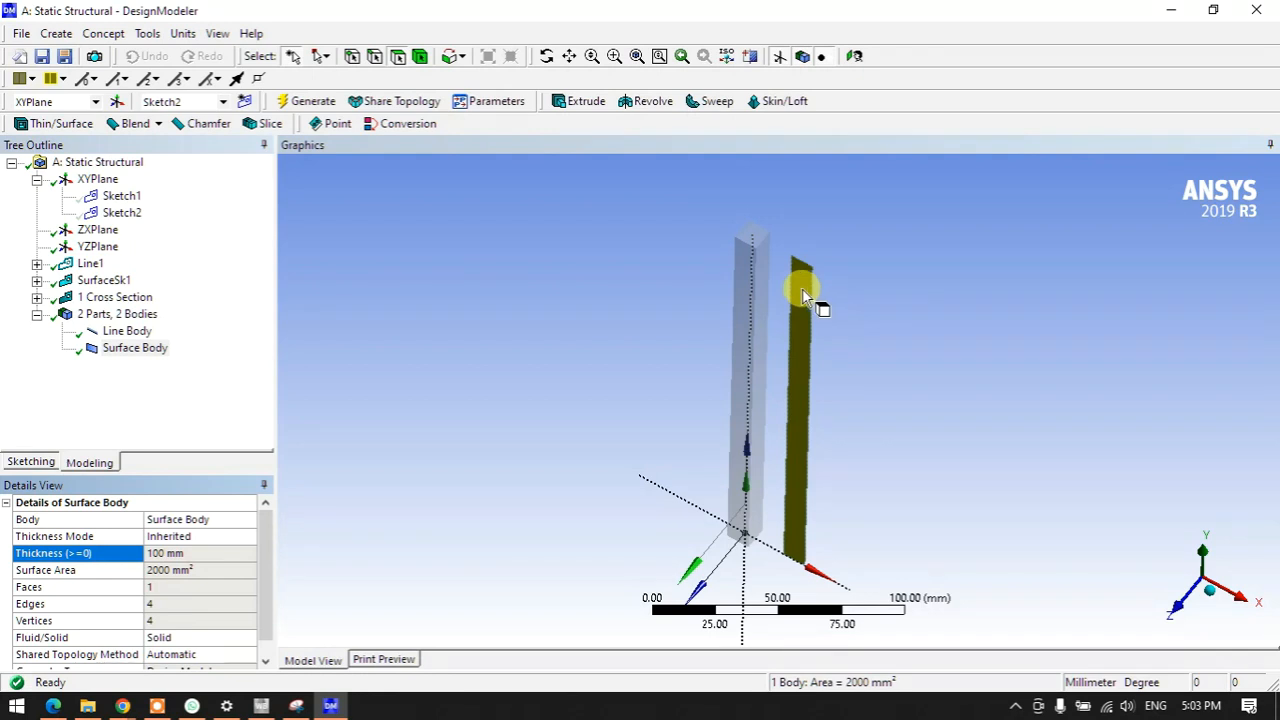
- Switch to the Snipping Tool, capture a small area of the graphics background as a new snip, and enlarge the window for drawing
left_click(296, 705)
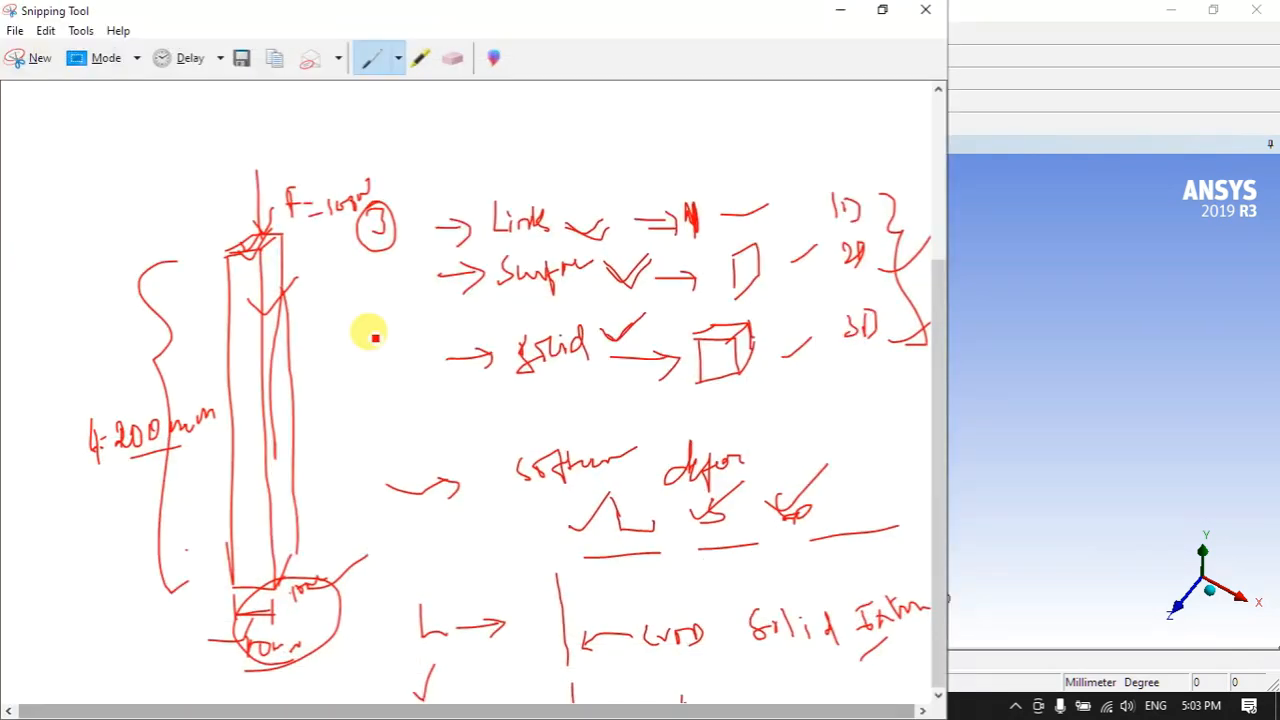
scroll(369, 334, "up", 5)
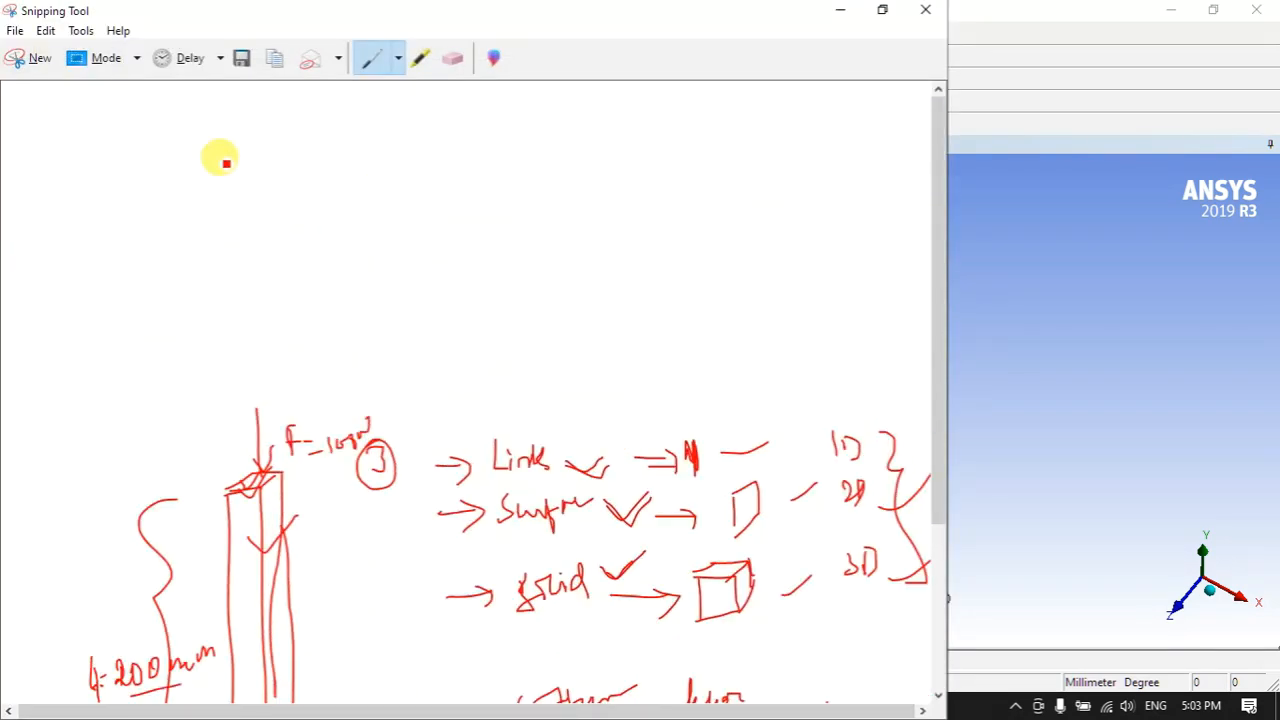
left_click(32, 58)
left_click_drag(309, 200, 380, 275)
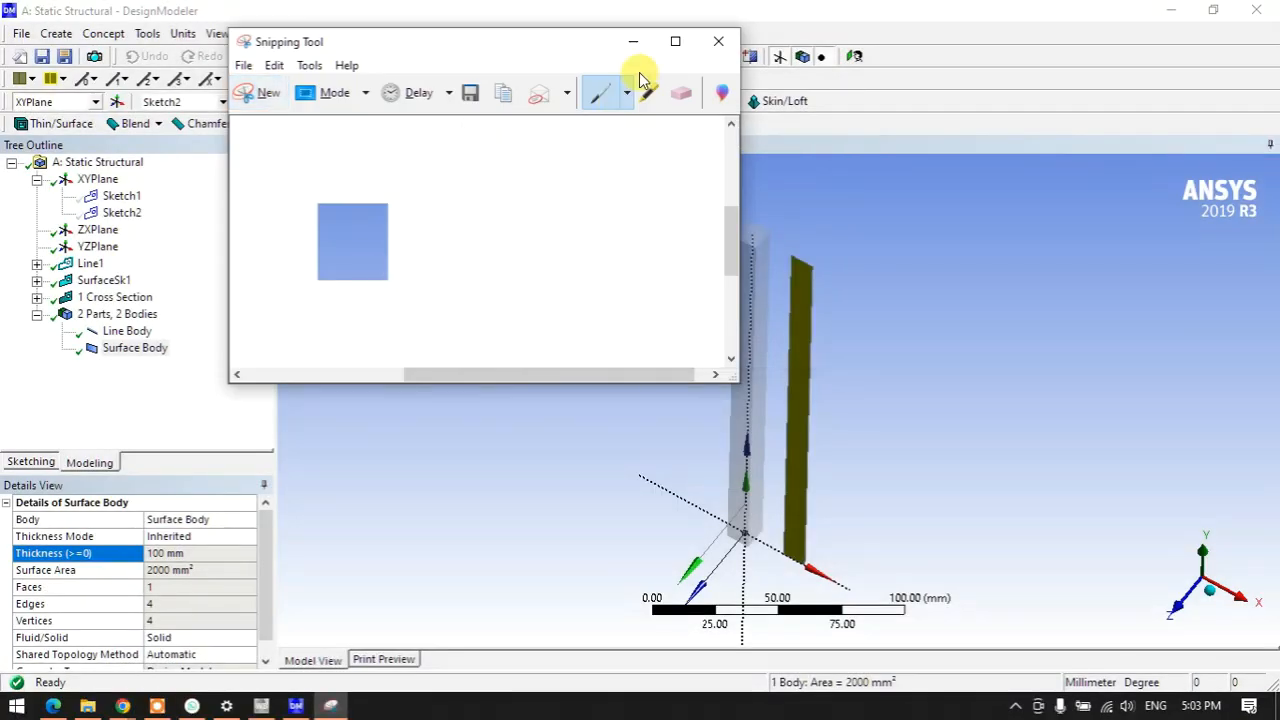
left_click(675, 41)
- Draw a vertical line with a 10 by 10 square section at its base and a tall rectangle labelled t 100 beside it
mouse_move(317, 236)
left_mouse_down()
mouse_move(318, 578)
mouse_move(320, 555)
mouse_move(343, 571)
mouse_move(332, 598)
mouse_move(277, 571)
mouse_move(345, 566)
mouse_move(362, 540)
left_mouse_up()
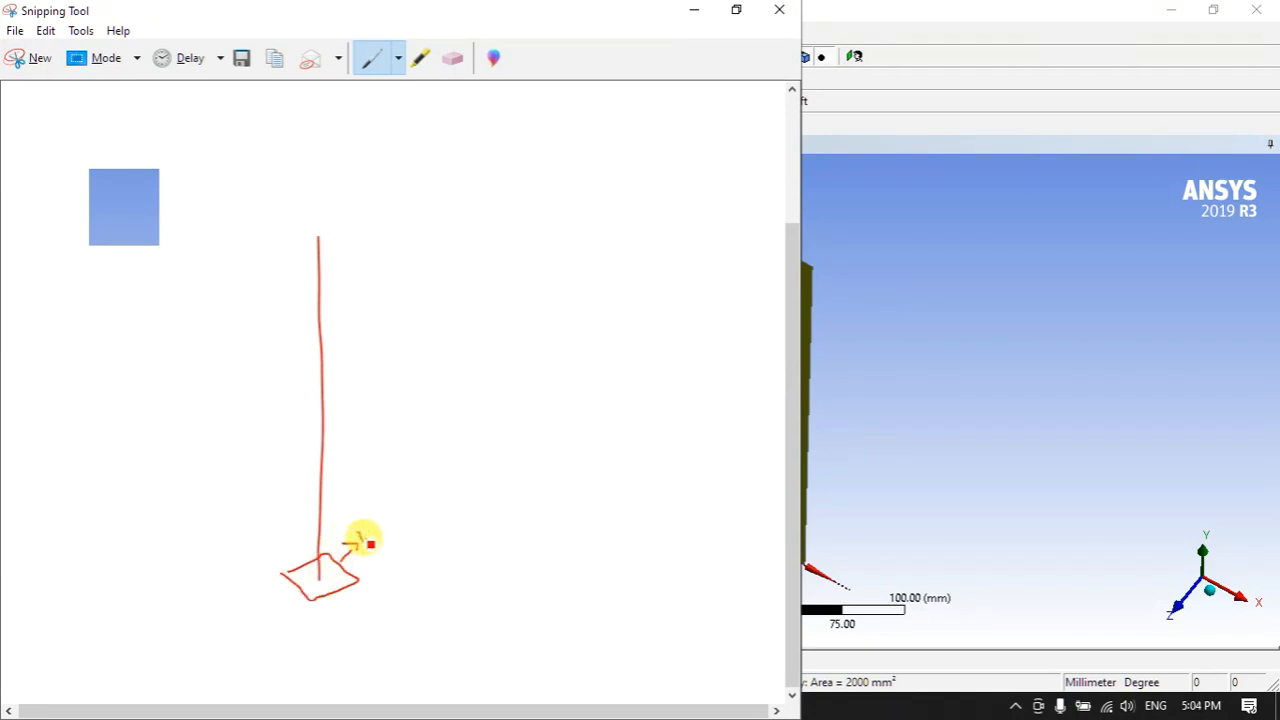
left_click_drag(333, 598, 351, 631)
left_click_drag(357, 612, 360, 620)
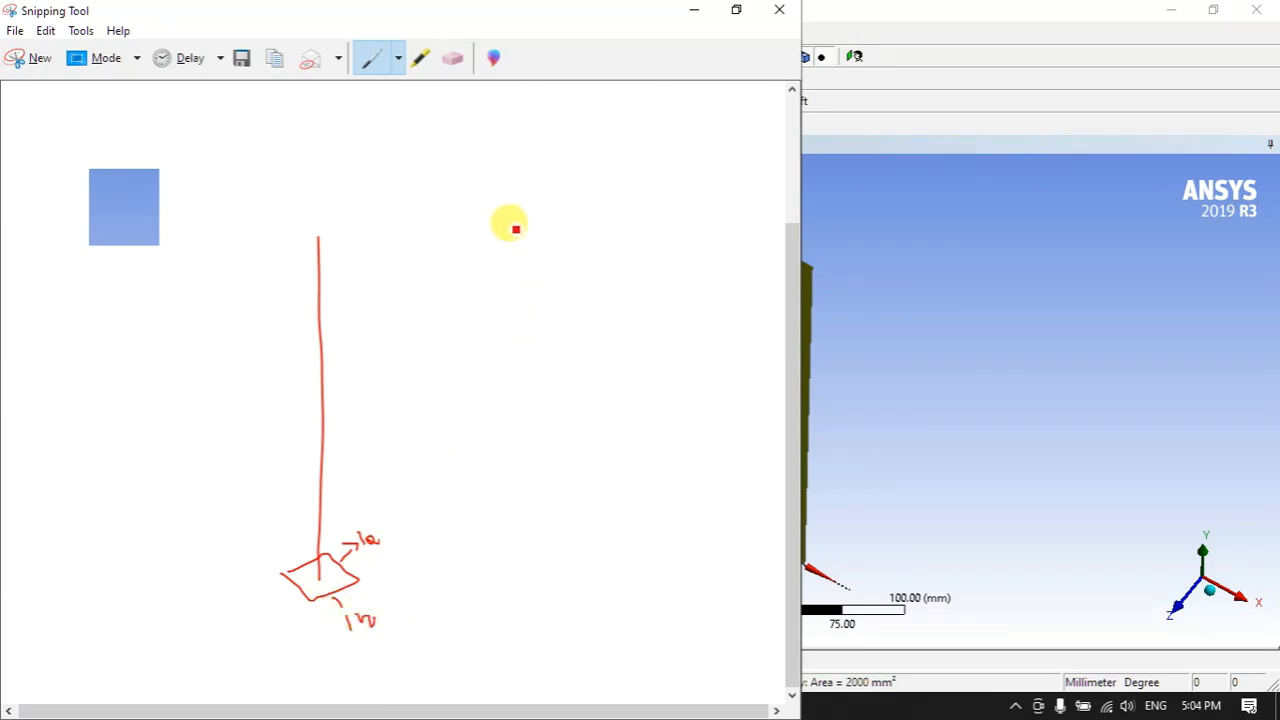
mouse_move(497, 231)
left_mouse_down()
mouse_move(483, 551)
mouse_move(503, 571)
mouse_move(536, 509)
mouse_move(529, 326)
mouse_move(517, 226)
mouse_move(503, 229)
mouse_move(612, 180)
left_mouse_up()
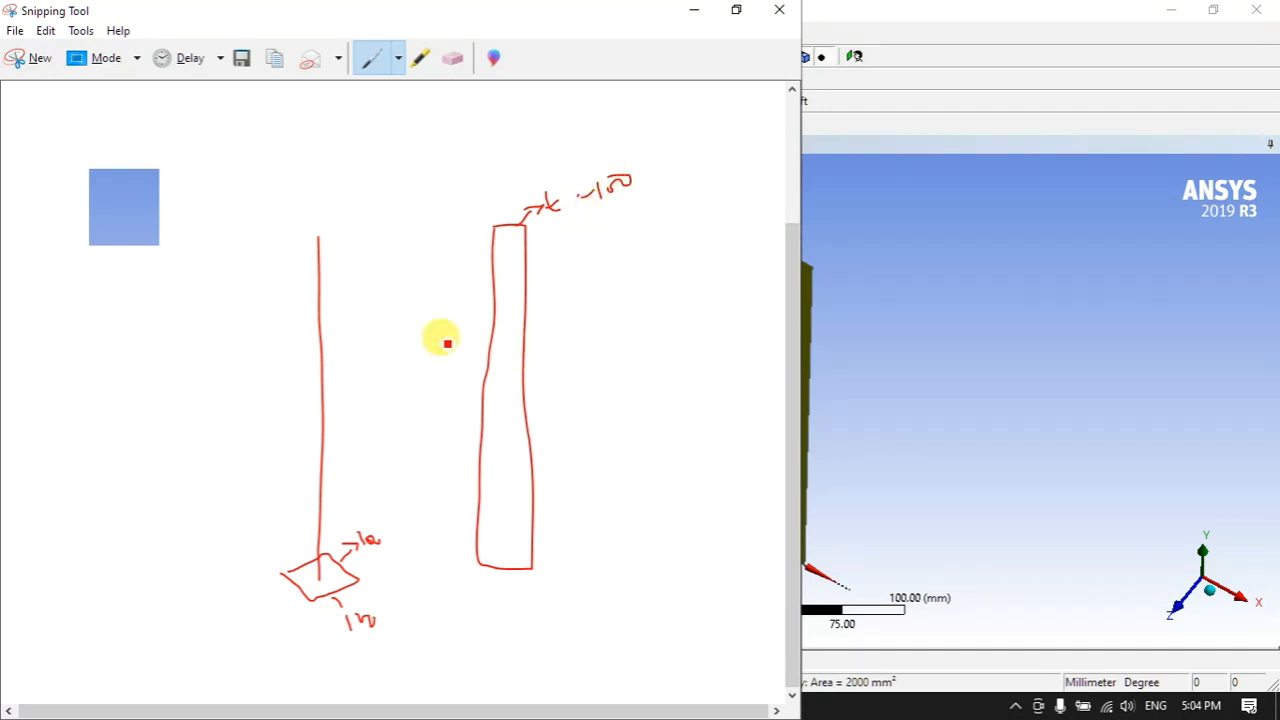
- Put a check mark above each drawing and label the line 1D → 3D and the rectangle 2D → 3D
left_click_drag(263, 221, 326, 147)
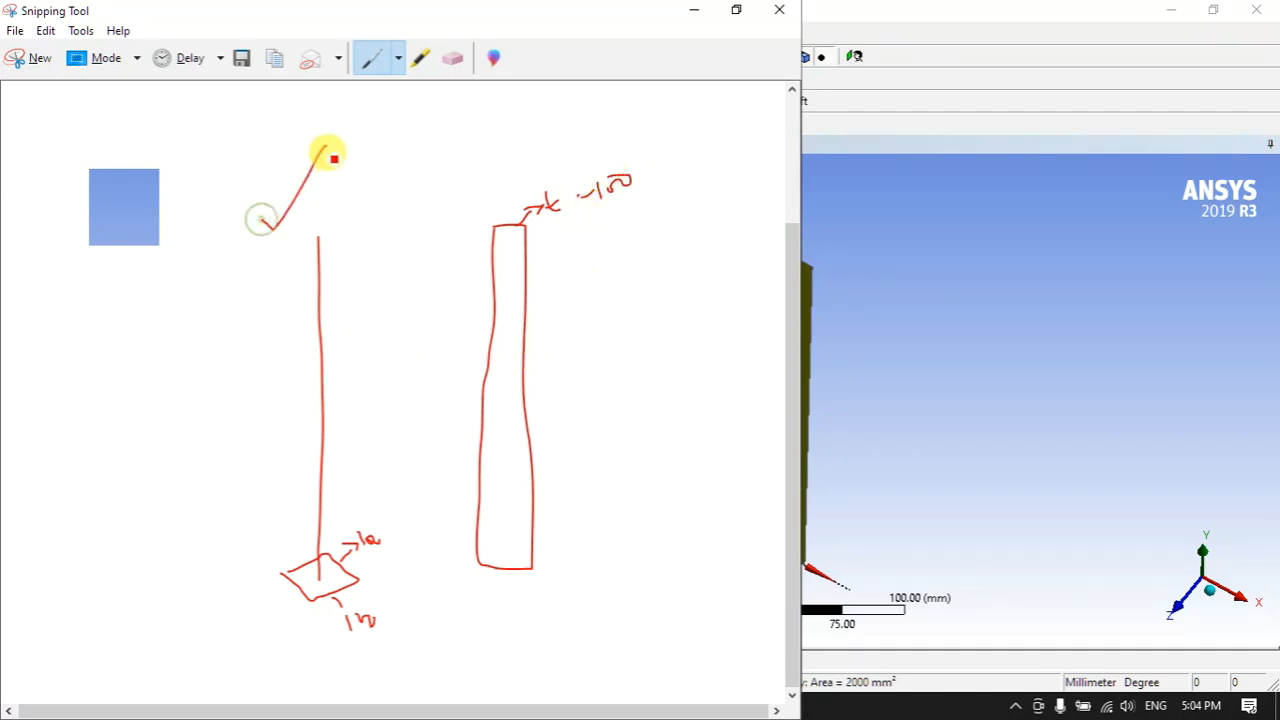
left_click_drag(469, 169, 549, 136)
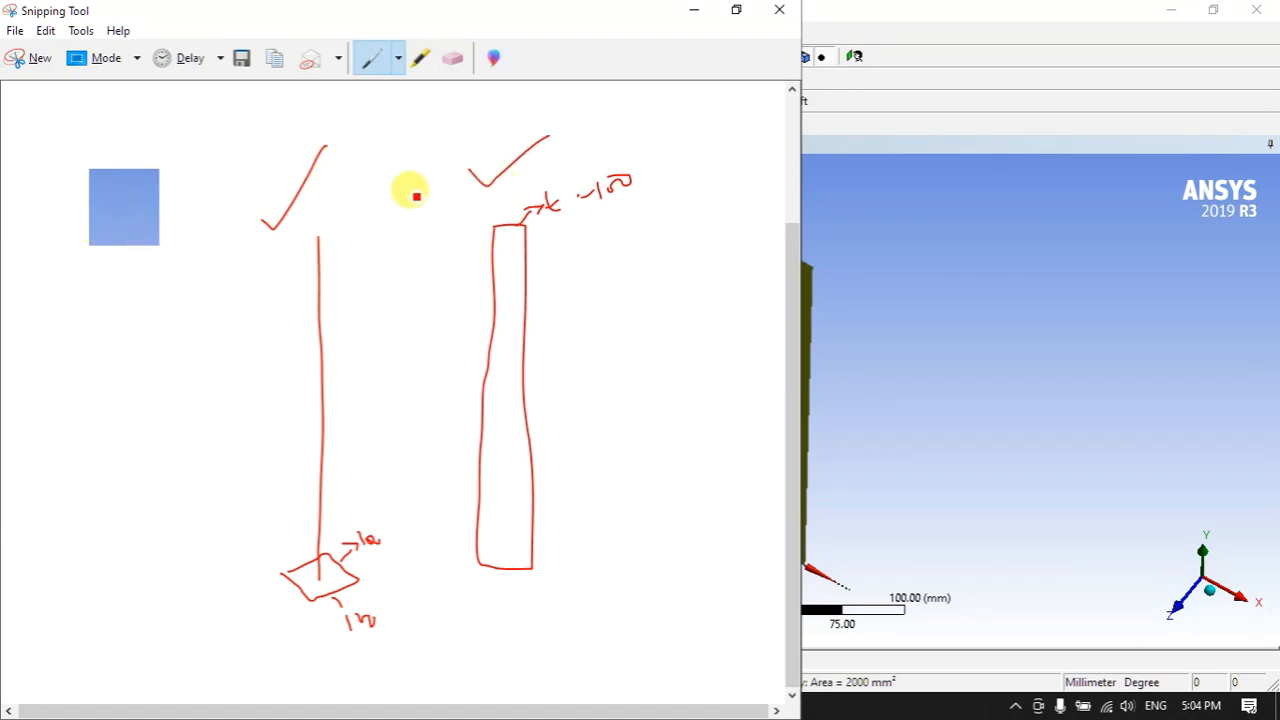
mouse_move(189, 269)
left_mouse_down()
mouse_move(200, 298)
mouse_move(213, 281)
mouse_move(205, 290)
left_mouse_up()
mouse_move(232, 271)
left_mouse_down()
mouse_move(282, 259)
mouse_move(278, 271)
left_mouse_up()
left_click_drag(287, 249, 288, 271)
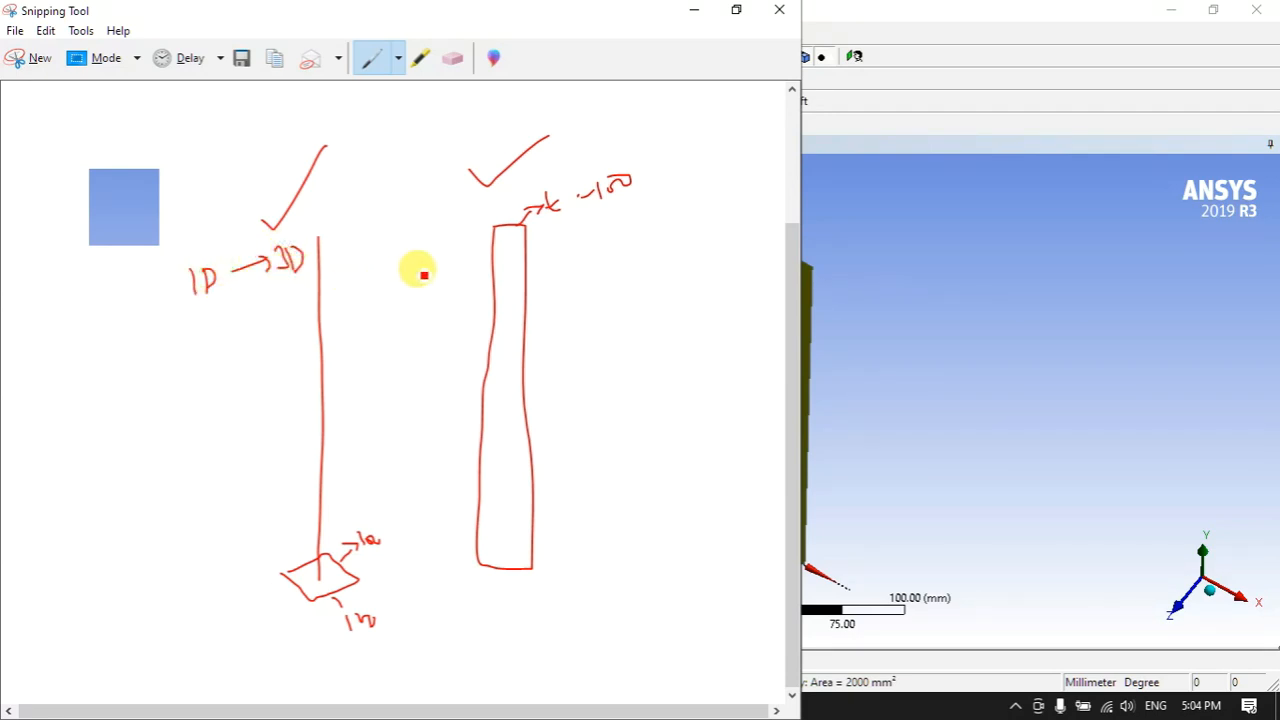
left_click_drag(435, 263, 433, 267)
left_click_drag(432, 246, 434, 269)
left_click_drag(397, 308, 462, 292)
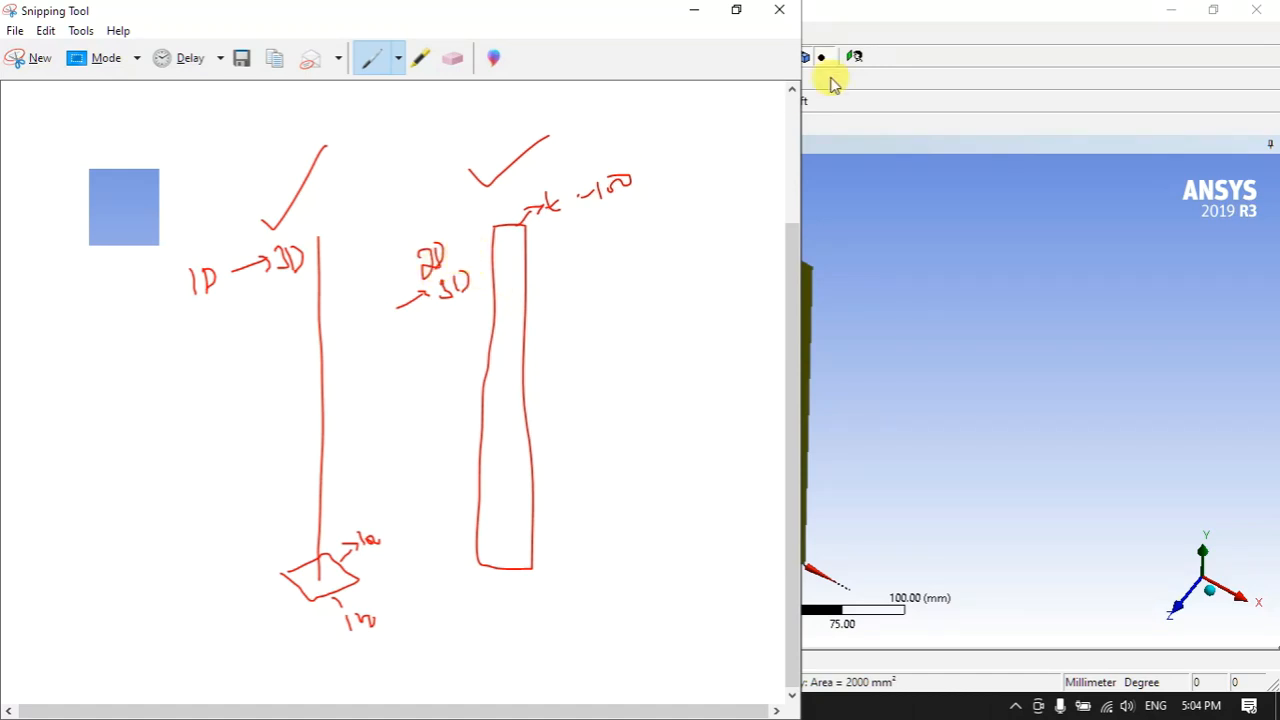
- Return to DesignModeler and orient the view normal to the XY plane
left_click(693, 10)
left_click(1182, 612)
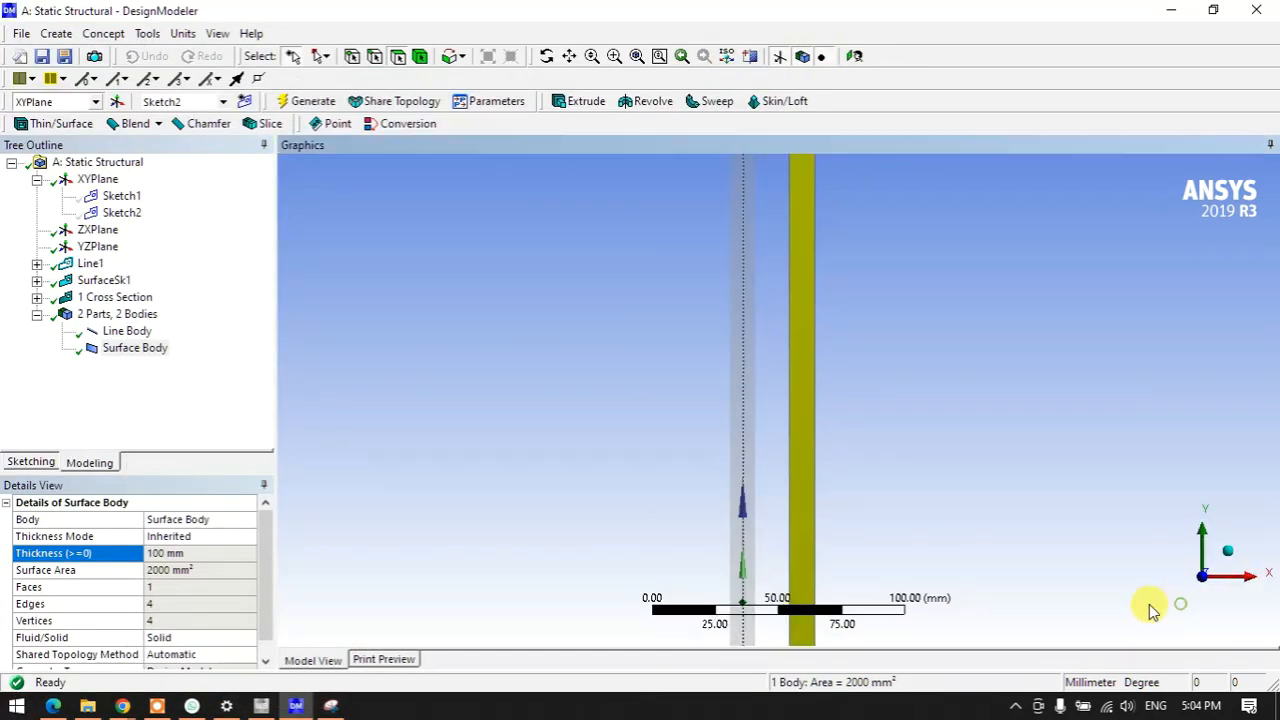
- Create a new sketch on the XY plane and draw a rectangle about 30 by 198 mm beside the surface body, starting on the X axis
left_click(94, 181)
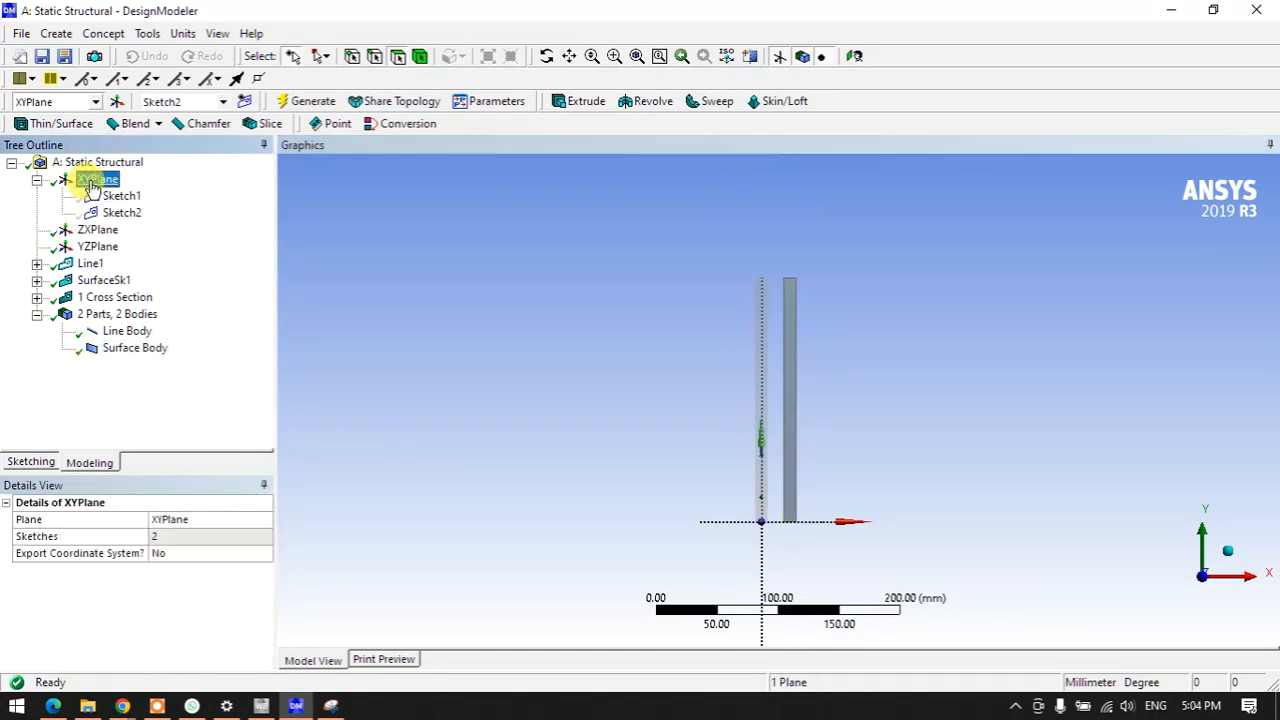
left_click(245, 101)
left_click(46, 466)
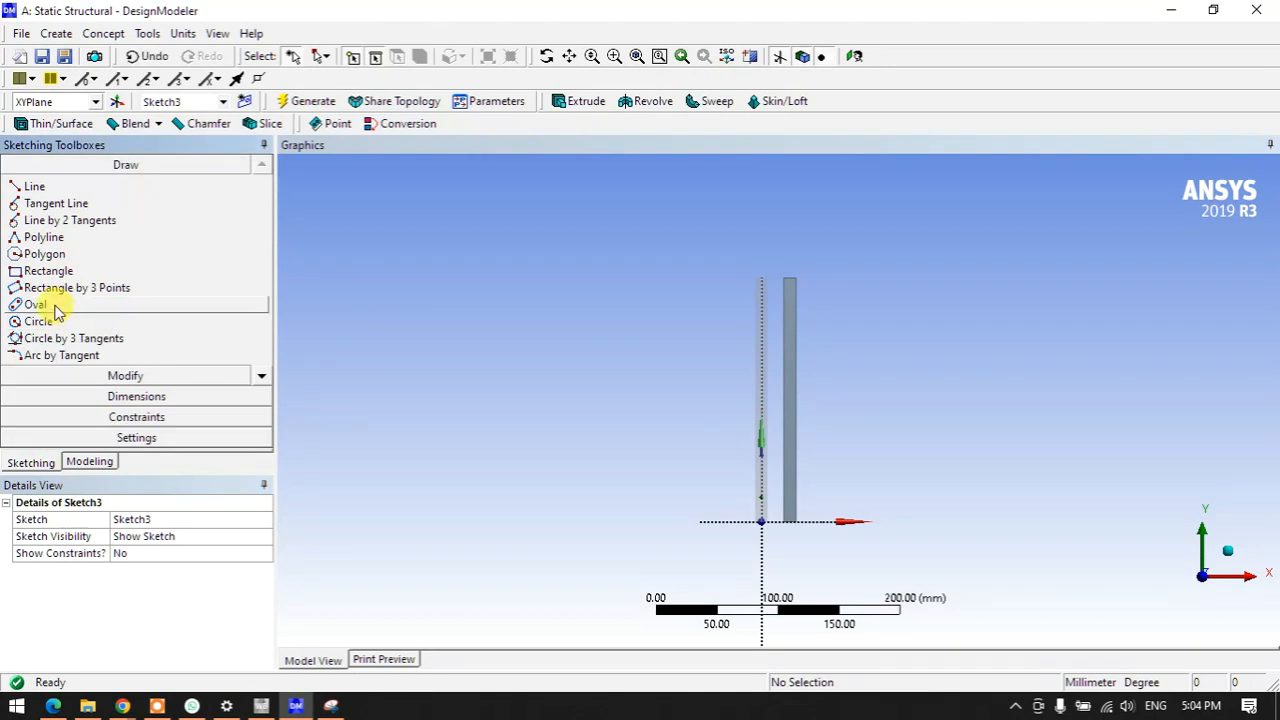
left_click(44, 271)
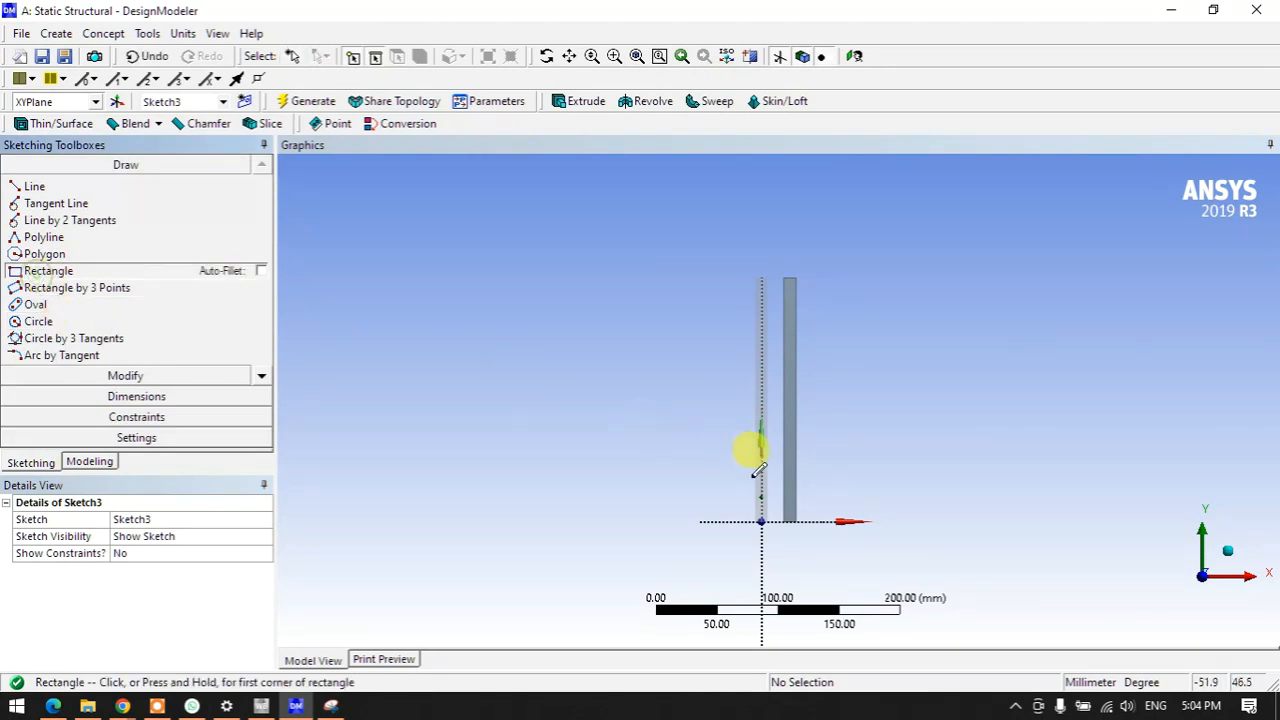
left_click(819, 521)
left_click(857, 280)
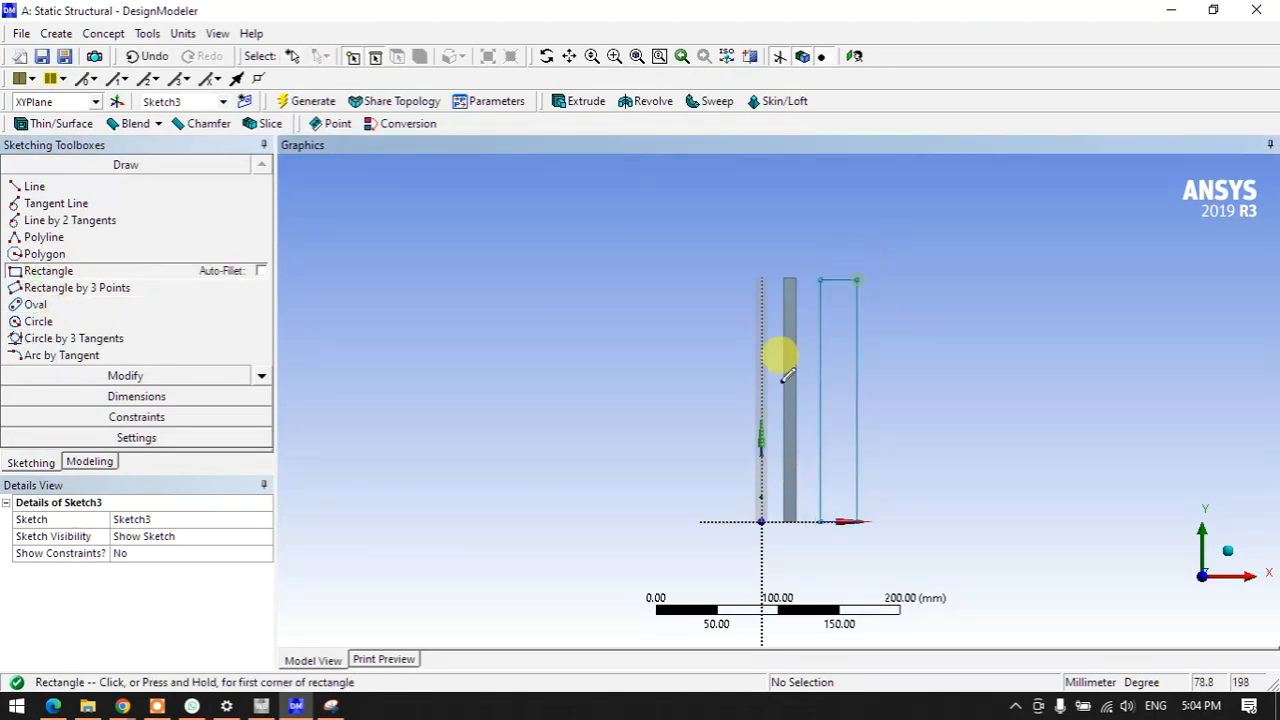
- Dimension the rectangle's height between its upper and lower edges and set it to 200 mm
left_click(114, 396)
left_click(57, 279)
left_click(838, 280)
left_click(815, 522)
left_click(889, 440)
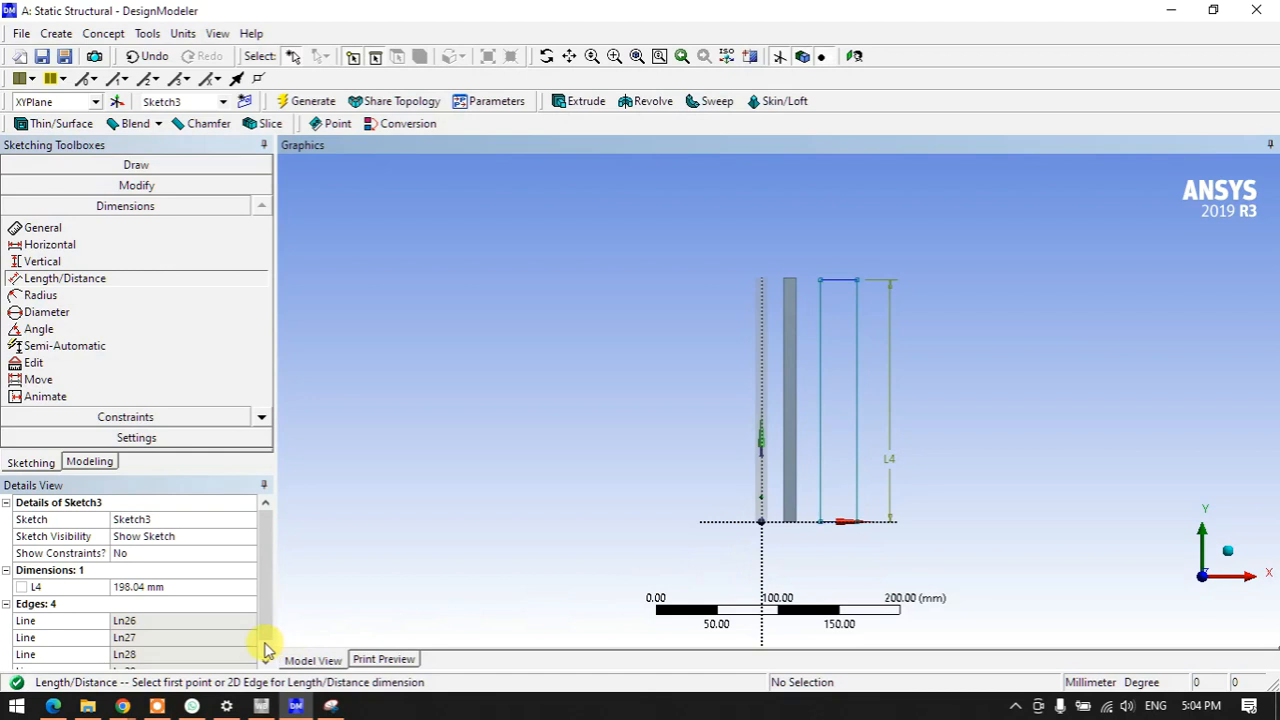
left_click(193, 585)
type("200")
key("Return")
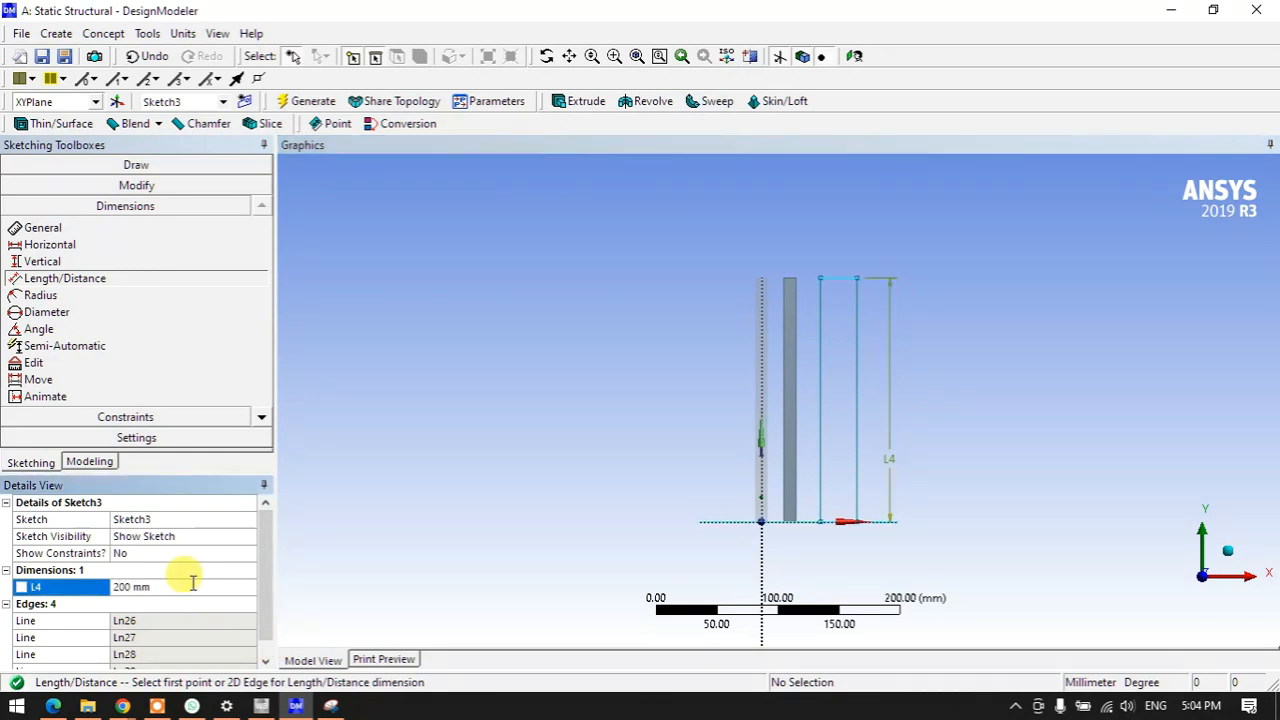
- Dimension the rectangle's width between its two vertical edges and set it to 10 mm
left_click(820, 311)
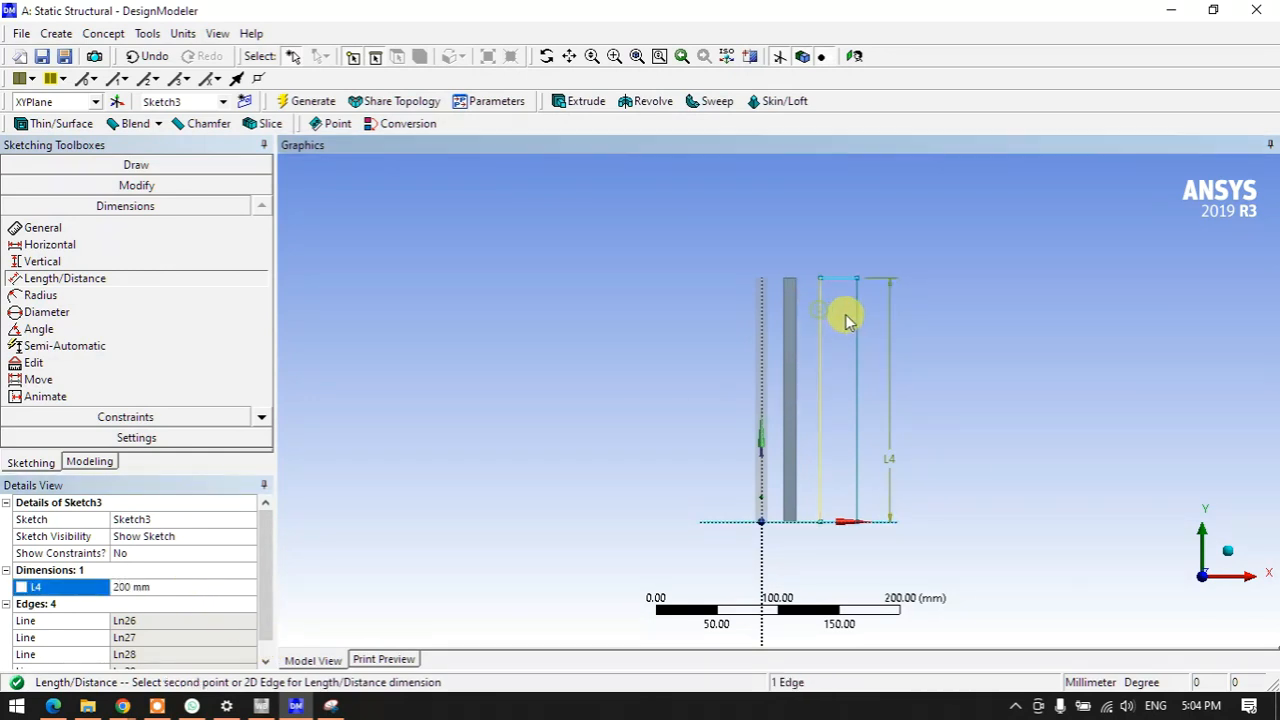
left_click(855, 311)
left_click(840, 229)
left_click(162, 603)
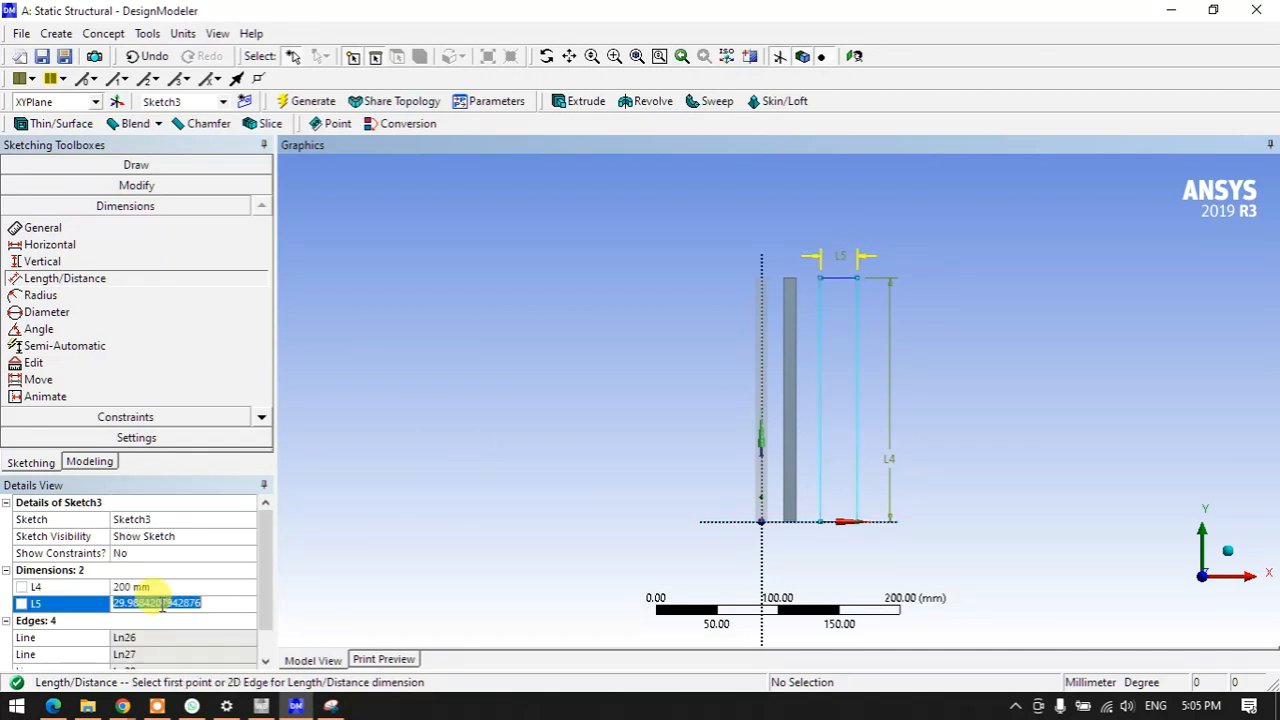
type("100")
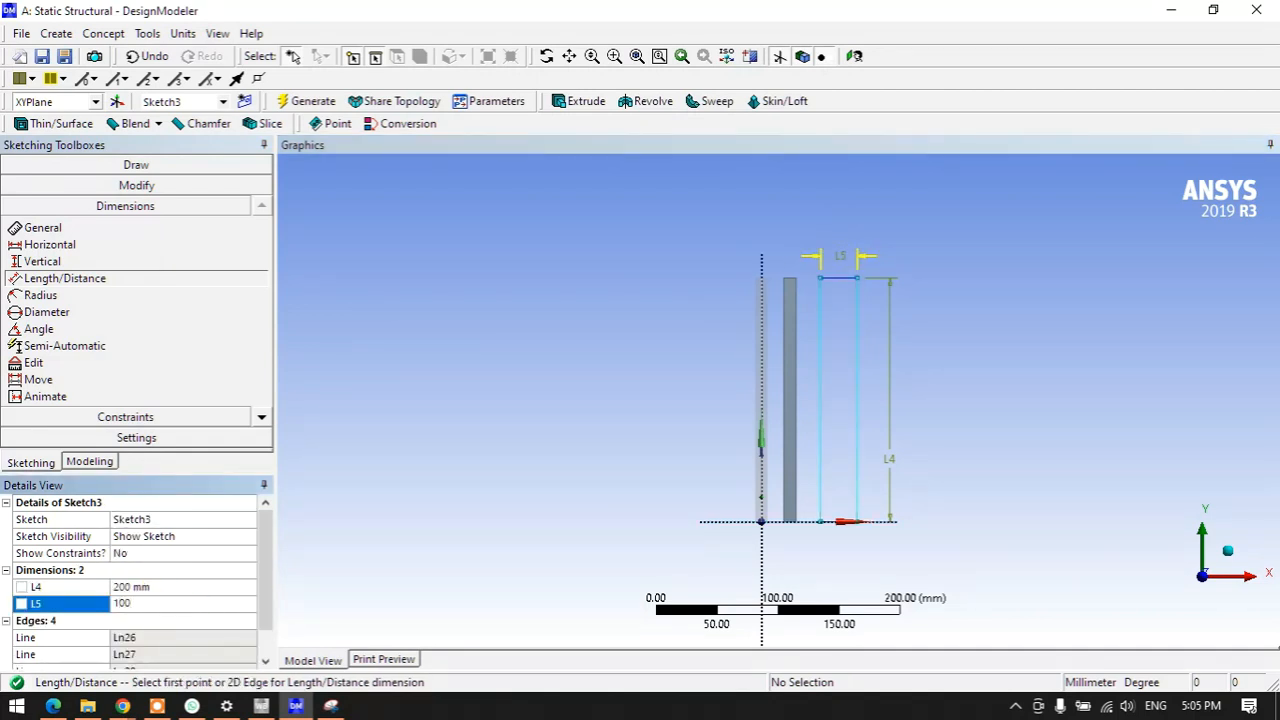
key("Return")
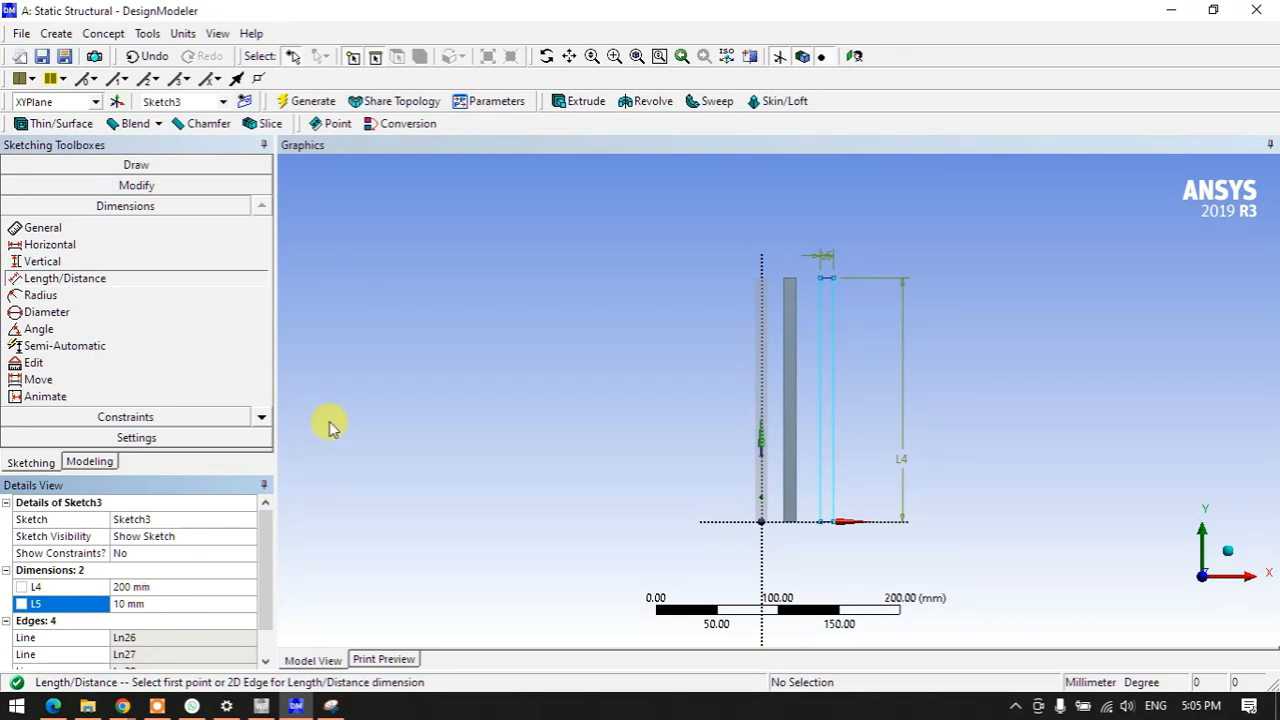
- Set up an Extrude of the new rectangle sketch with a fixed depth of 10 mm
left_click(581, 104)
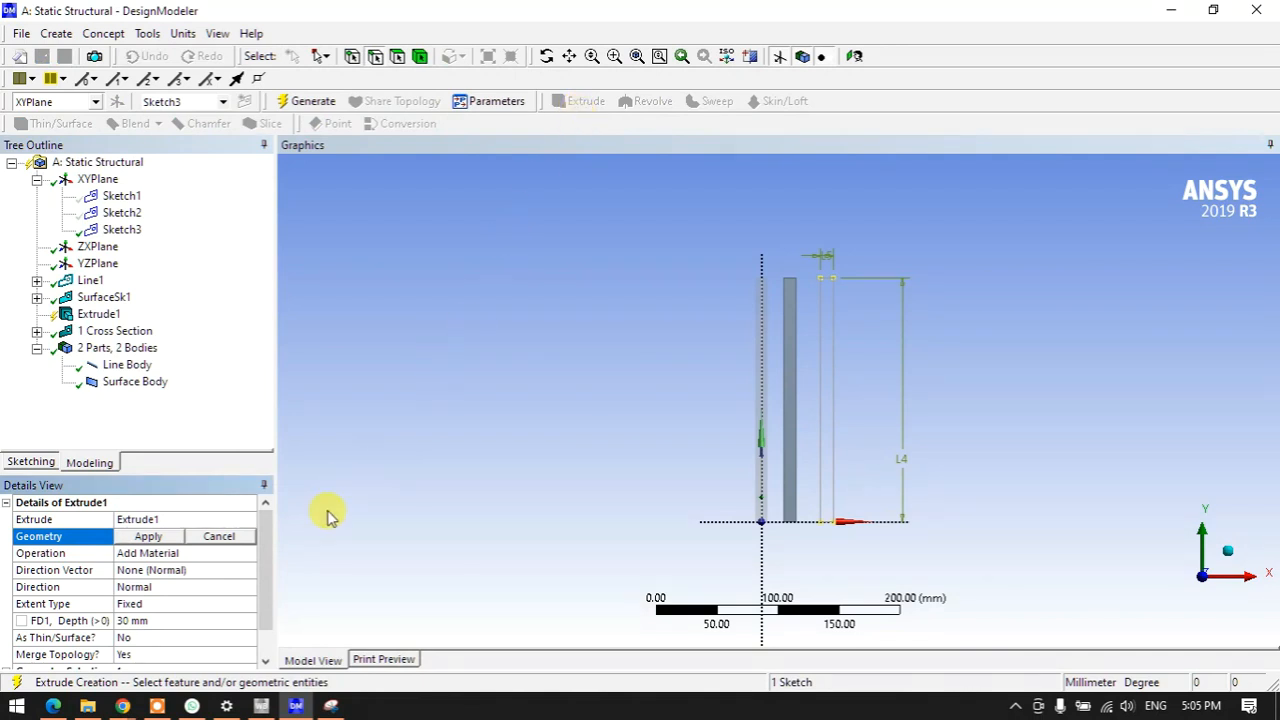
left_click(150, 537)
mouse_move(735, 442)
middle_mouse_down()
mouse_move(674, 466)
mouse_move(679, 498)
middle_mouse_up()
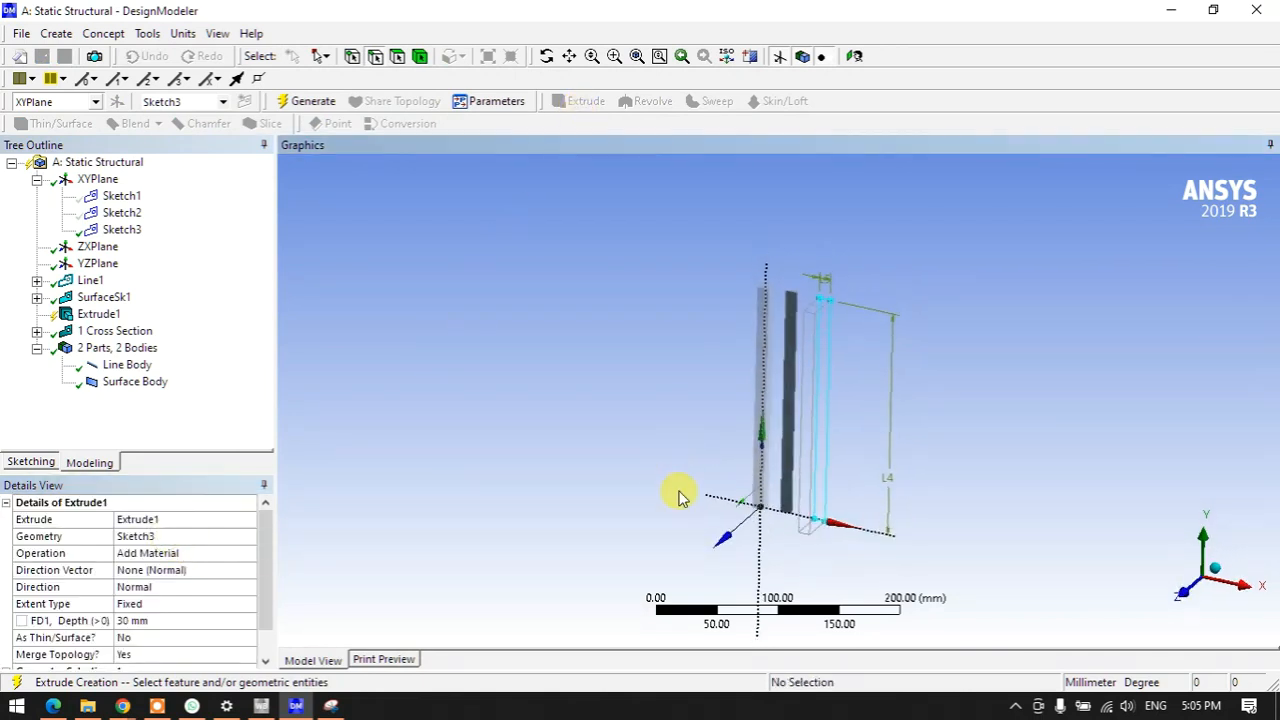
left_click(189, 621)
type("100")
left_click(527, 490)
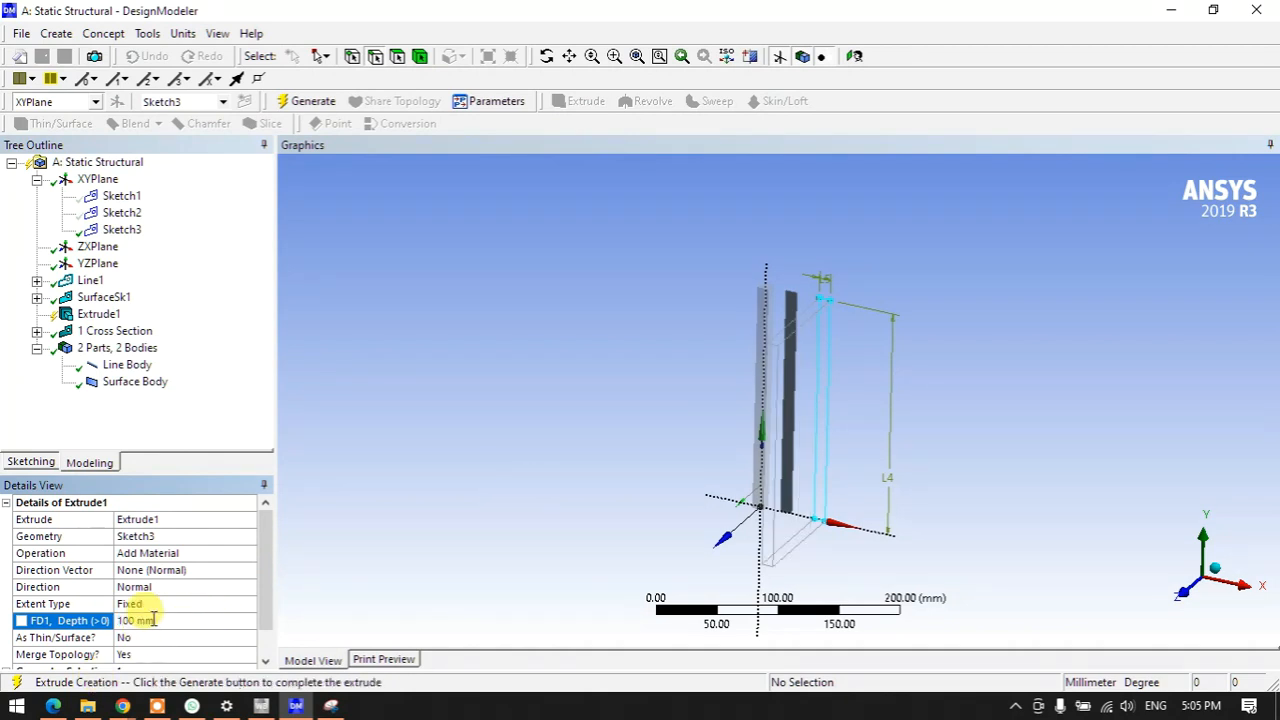
type("10")
key("Return")
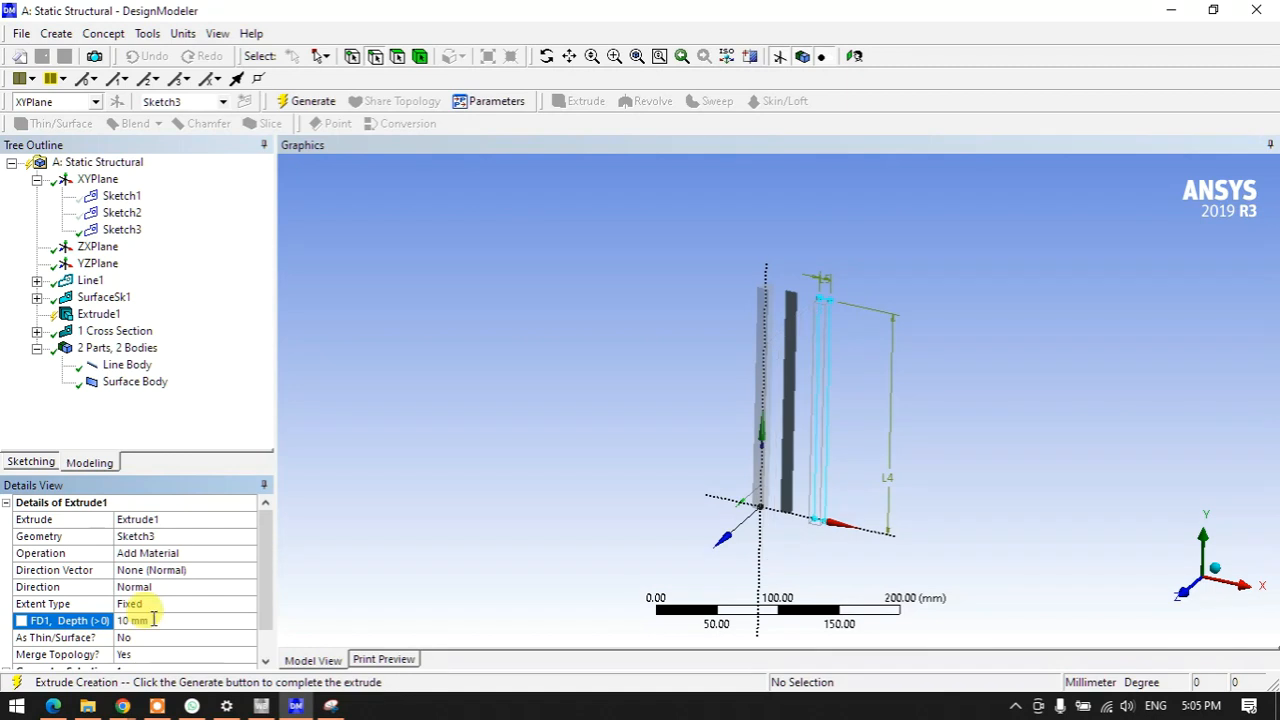
- Make the extrusion Both - Symmetric with a depth of 5 mm and generate the solid body
middle_click_drag(650, 374, 815, 418)
left_click_drag(265, 602, 265, 622)
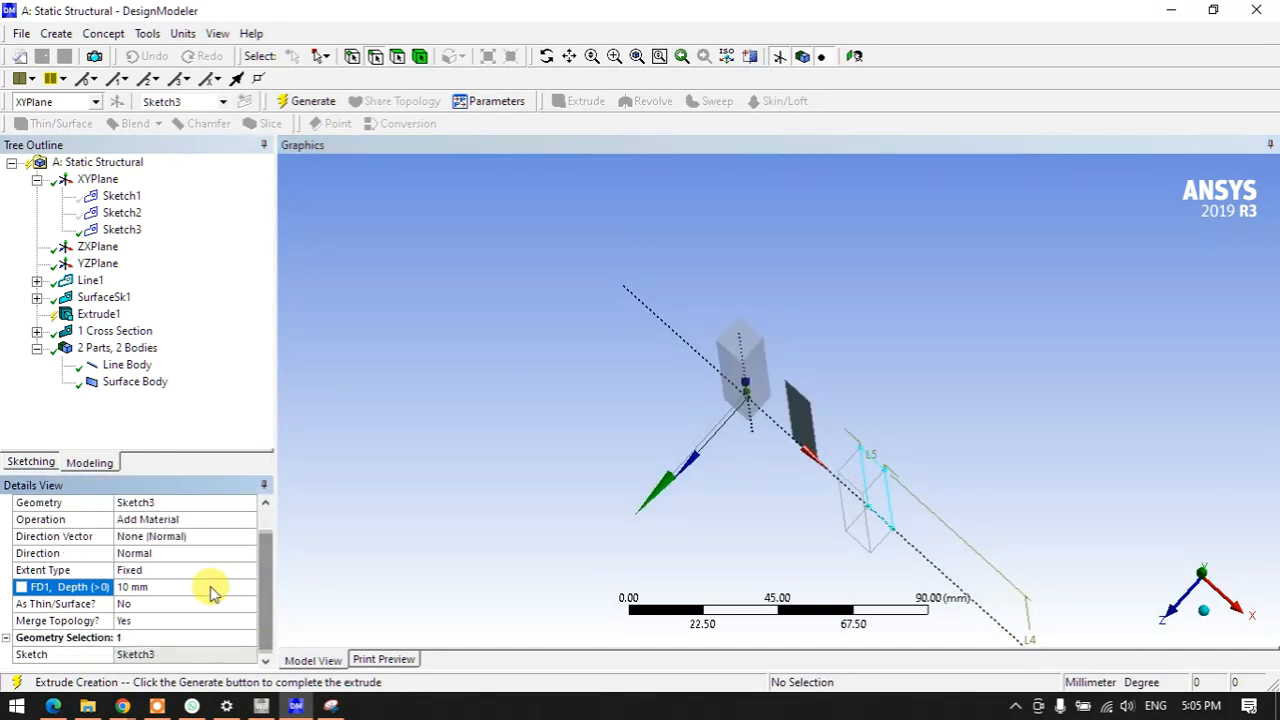
left_click(183, 556)
left_click(249, 556)
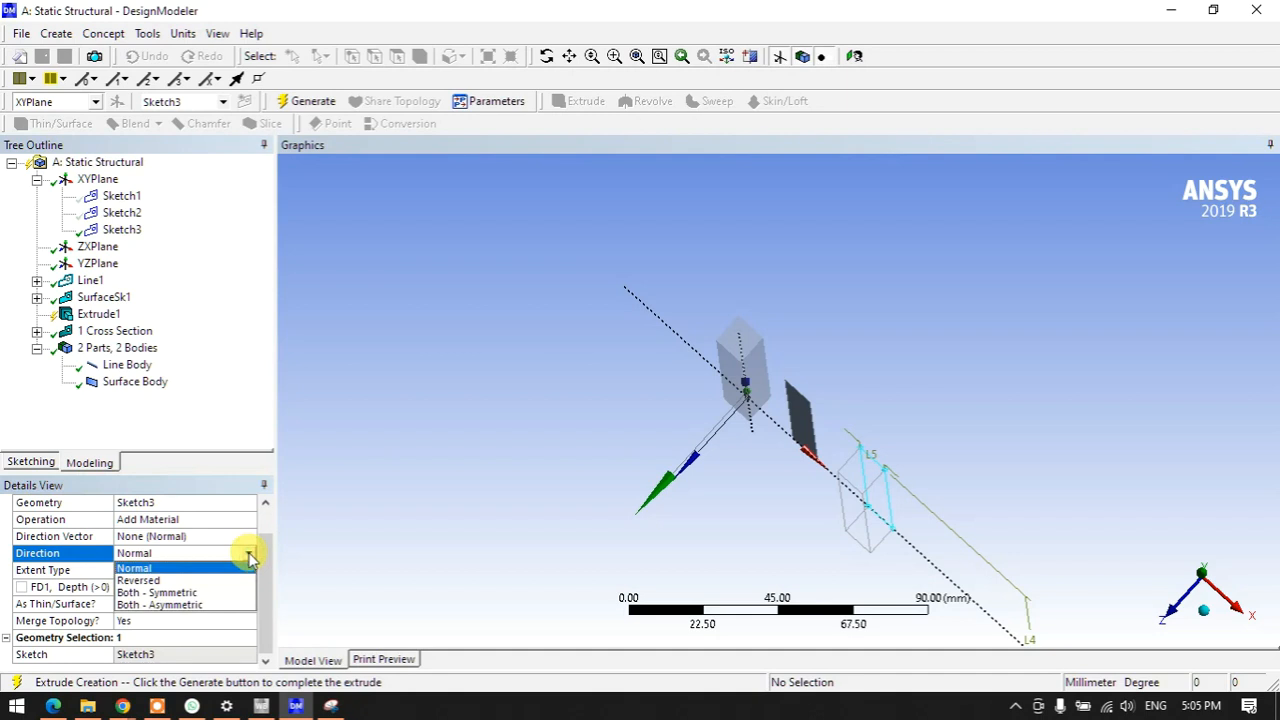
left_click(214, 593)
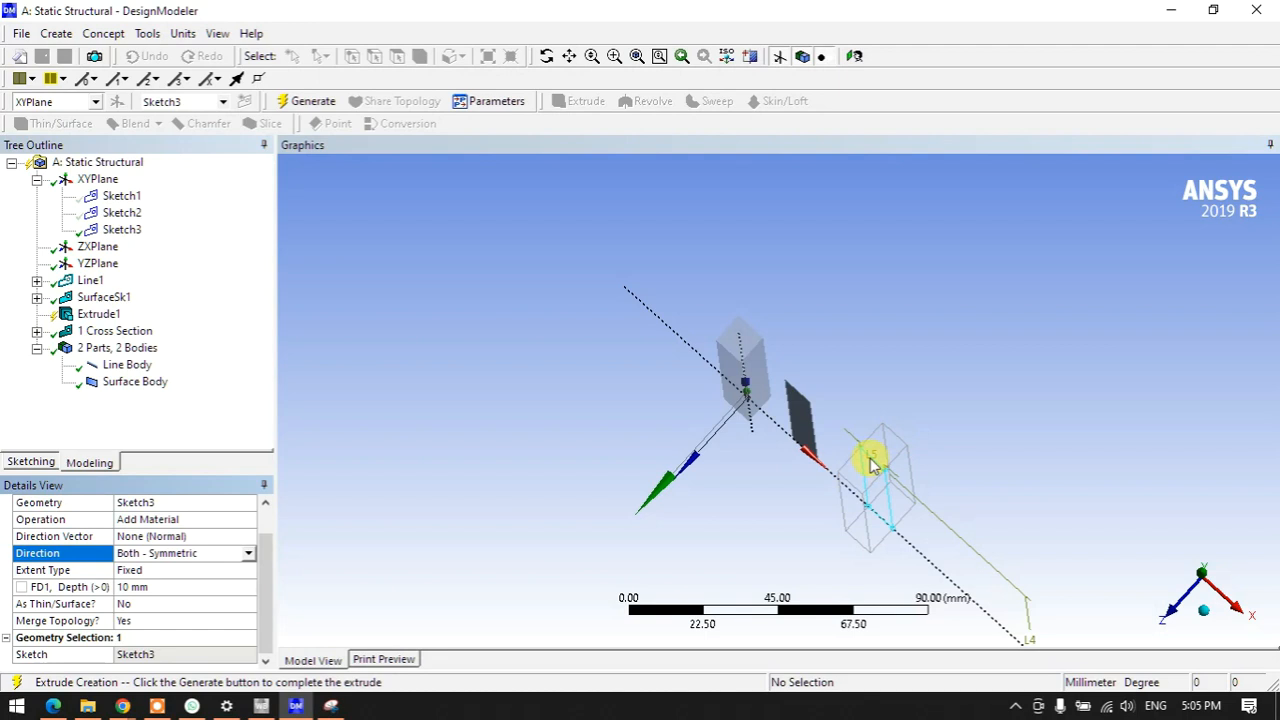
left_click(246, 587)
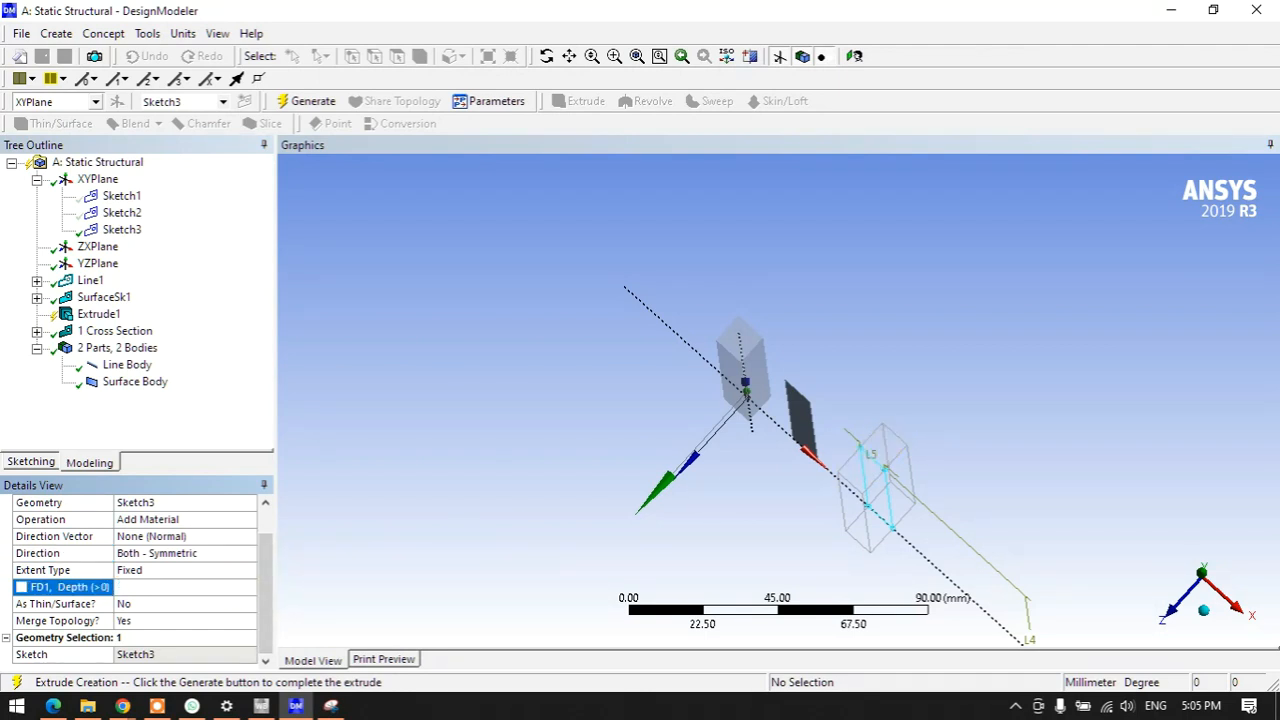
type("5")
key("Return")
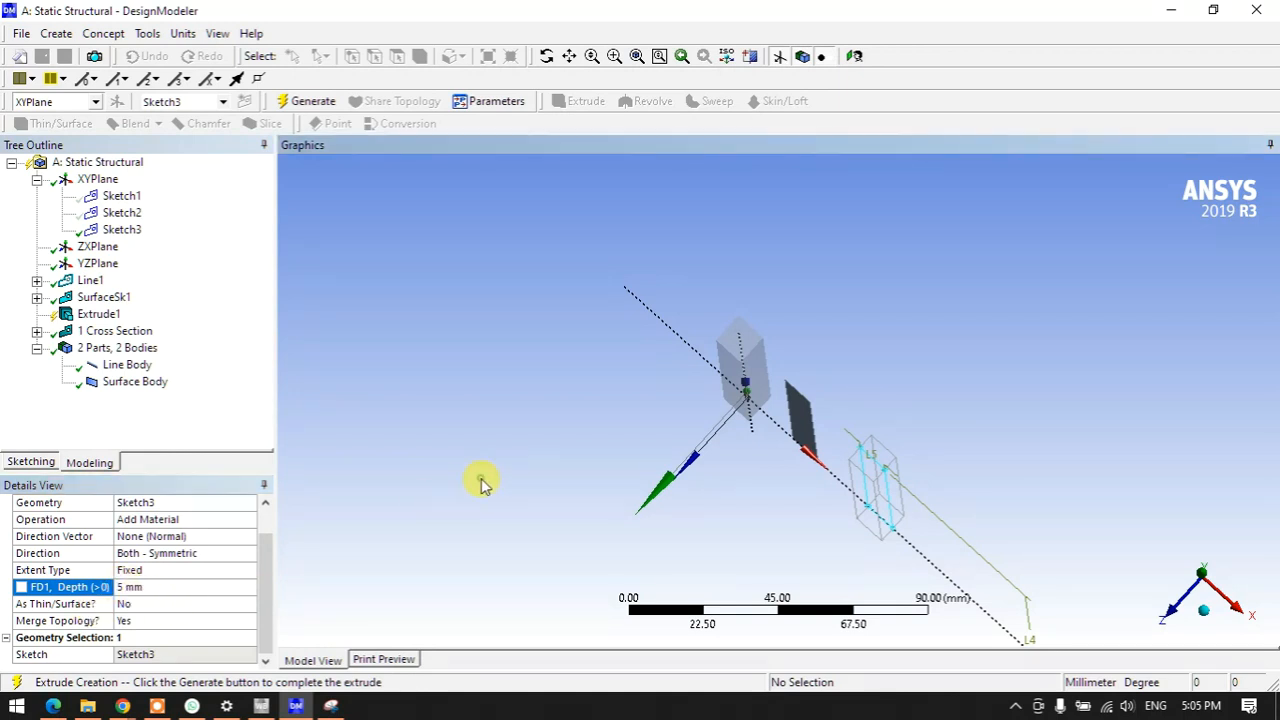
left_click(305, 101)
- Examine the details of the line body, surface body and solid in turn, and view the bars normal to the XY plane
middle_click_drag(689, 449, 663, 434)
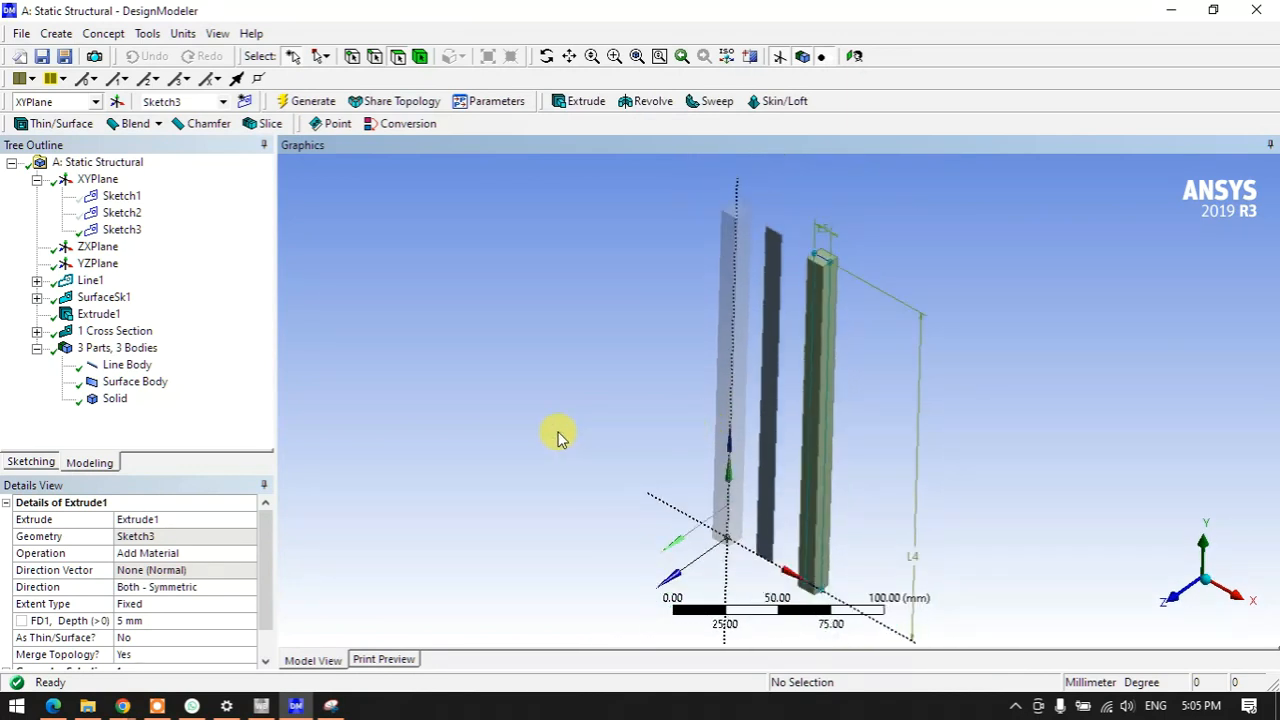
left_click(125, 366)
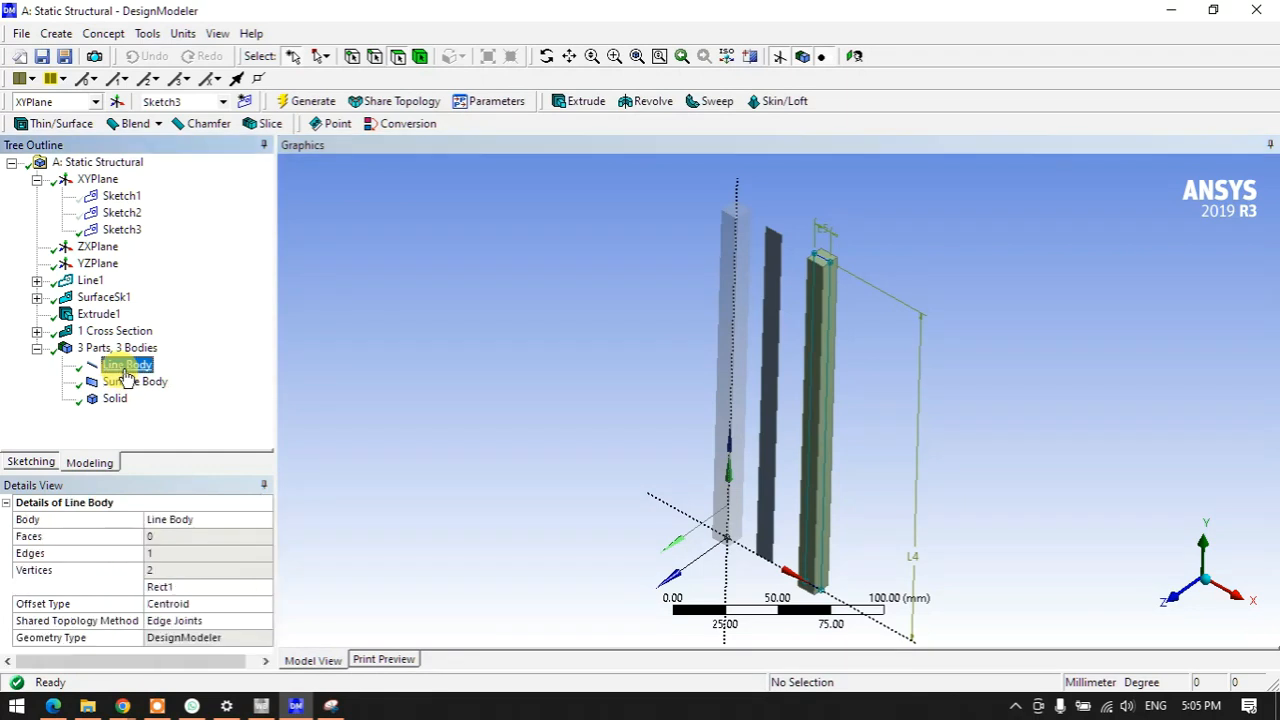
left_click(128, 382)
left_click(117, 400)
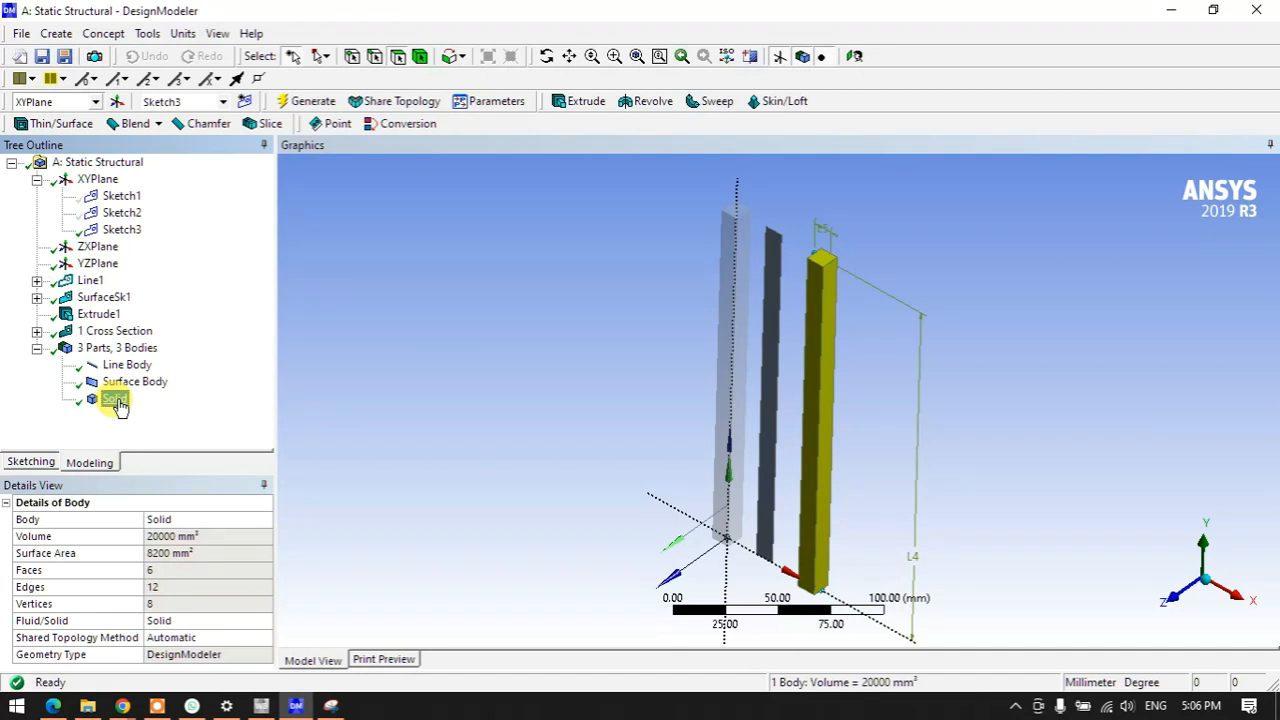
left_click(301, 375)
left_click(1178, 597)
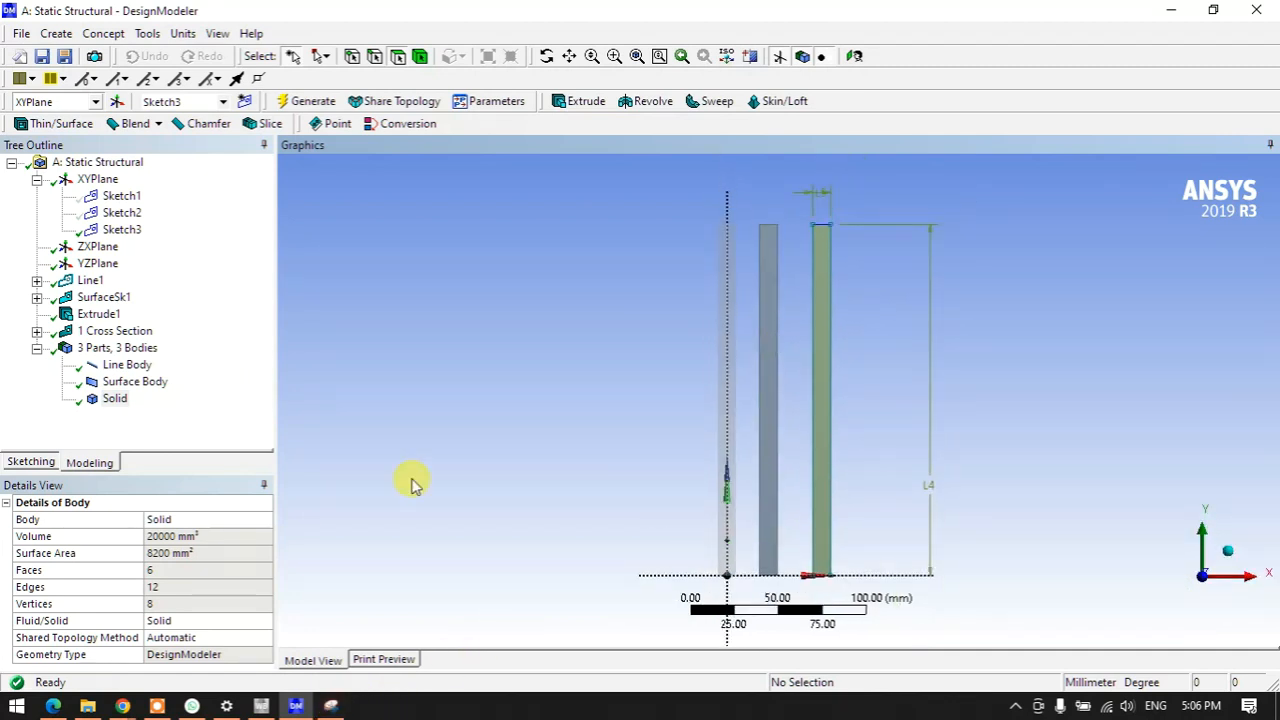
- Switch to the Snipping Tool, draw a tall 3D box beside the rectangle, and write the note Mesh → 5 mm with the size underlined
left_click(329, 705)
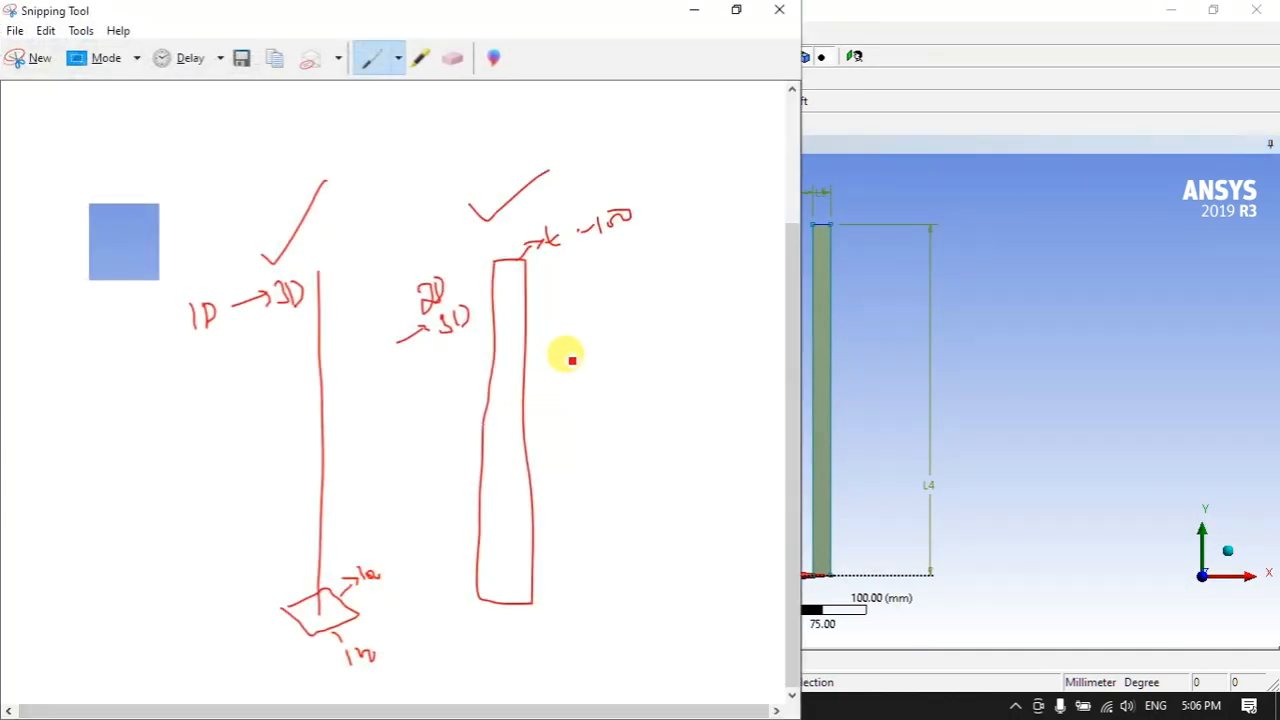
mouse_move(642, 264)
left_mouse_down()
mouse_move(654, 609)
mouse_move(723, 606)
mouse_move(694, 263)
mouse_move(646, 266)
mouse_move(689, 246)
mouse_move(702, 276)
mouse_move(737, 251)
mouse_move(740, 409)
mouse_move(766, 571)
mouse_move(705, 614)
left_mouse_up()
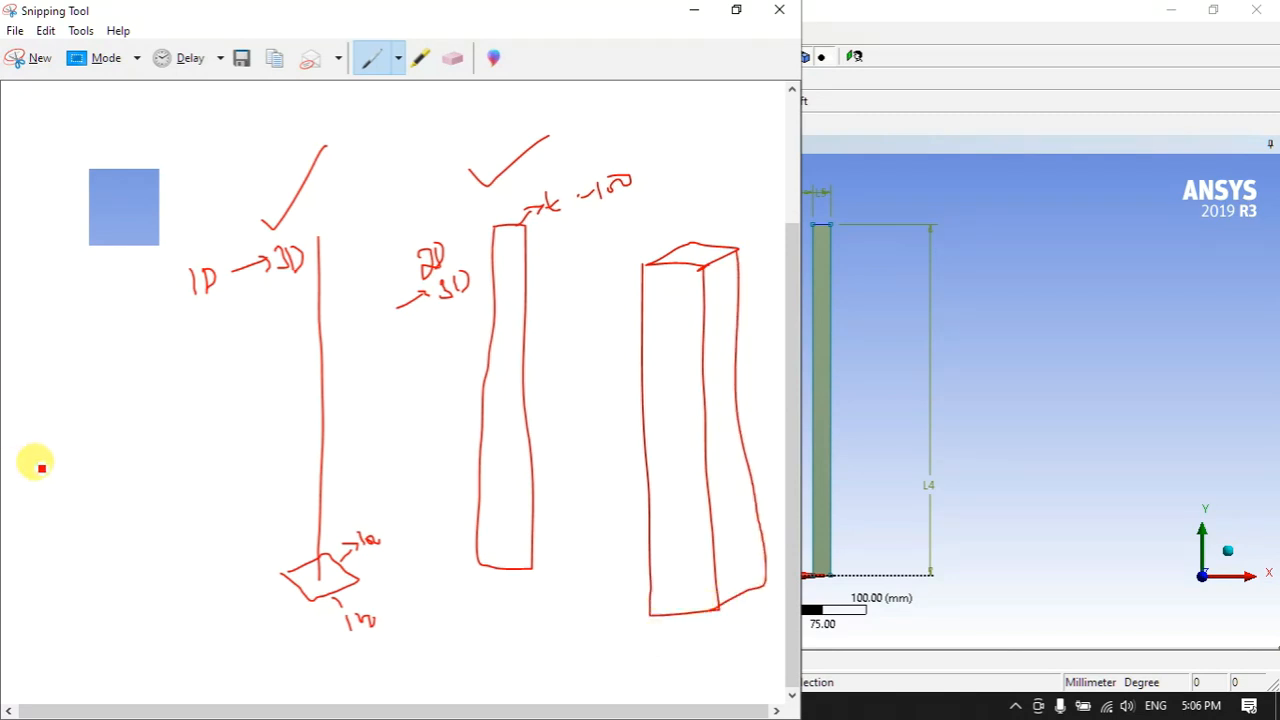
mouse_move(48, 370)
left_mouse_down()
mouse_move(86, 346)
mouse_move(94, 397)
mouse_move(81, 403)
mouse_move(164, 377)
mouse_move(181, 352)
left_mouse_up()
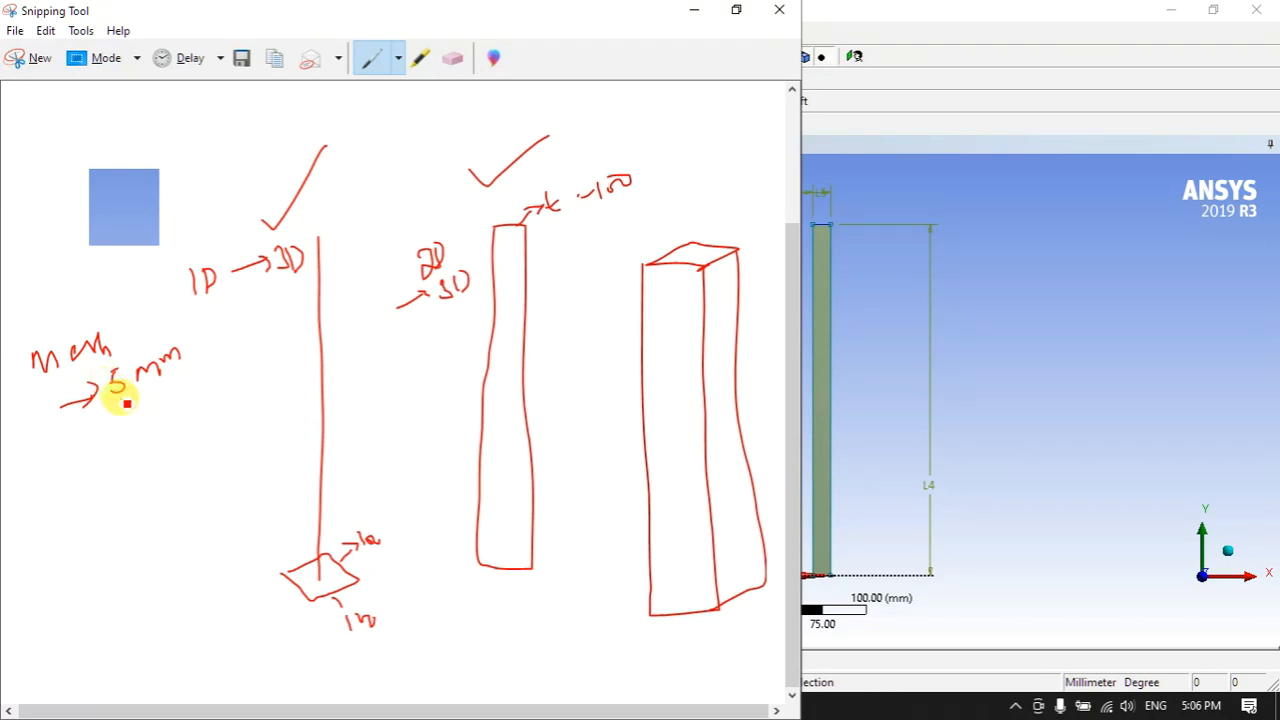
left_click_drag(118, 401, 153, 388)
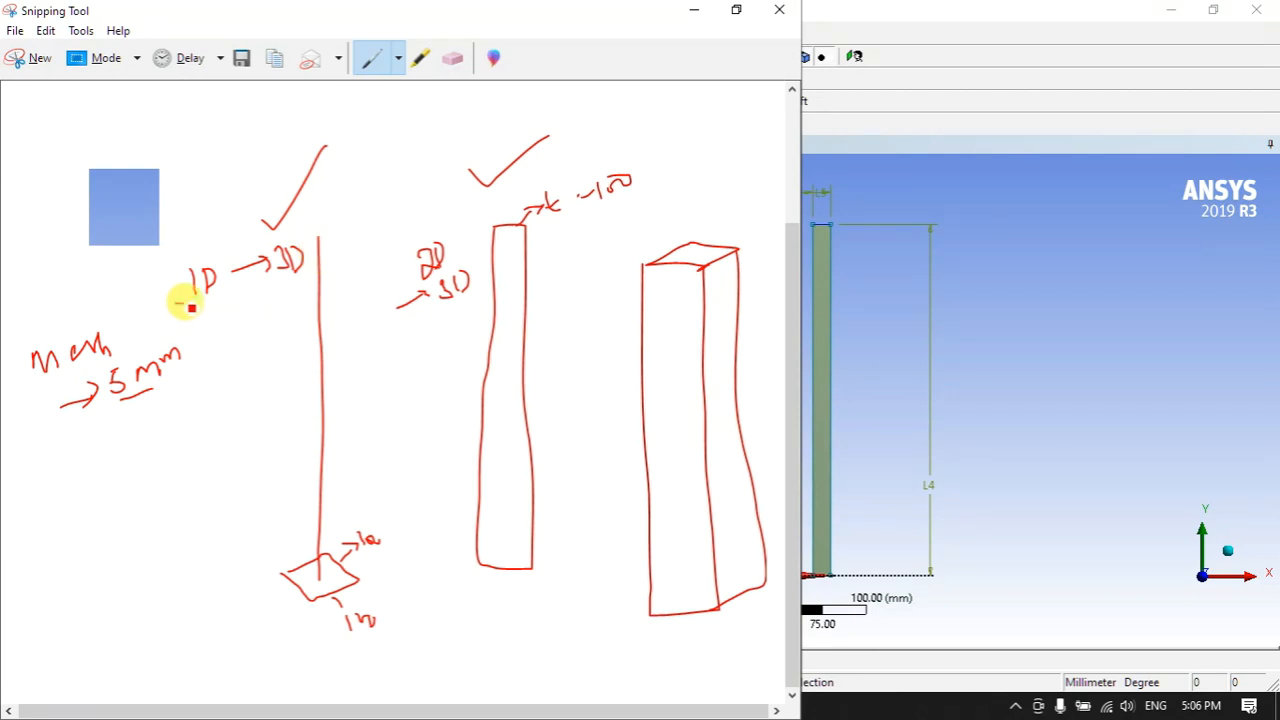
- Underline 1D, mark the line's ends with length 200, and write 200/5 = 40 with 40 beside an arrow from the line
left_click_drag(176, 300, 233, 295)
left_click_drag(371, 229, 332, 232)
left_click_drag(342, 560, 405, 549)
mouse_move(350, 456)
left_mouse_down()
mouse_move(357, 471)
mouse_move(363, 457)
left_mouse_up()
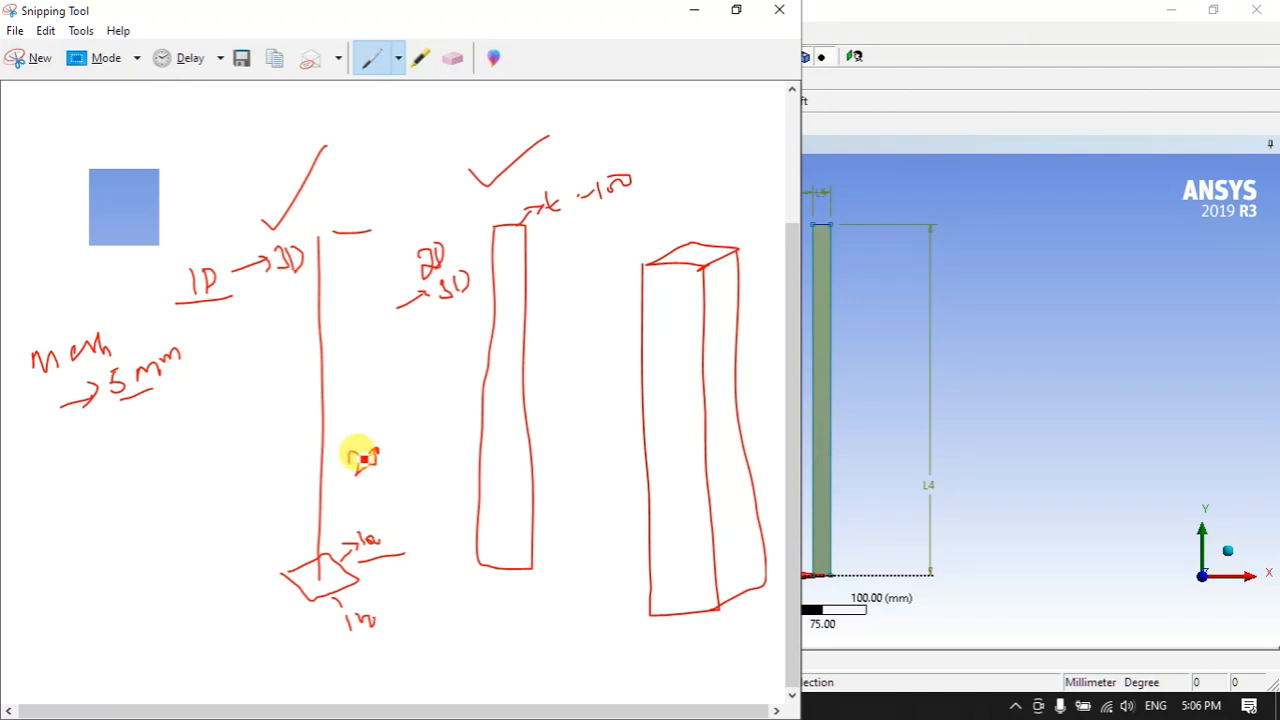
mouse_move(102, 455)
left_mouse_down()
mouse_move(152, 455)
mouse_move(141, 506)
left_mouse_up()
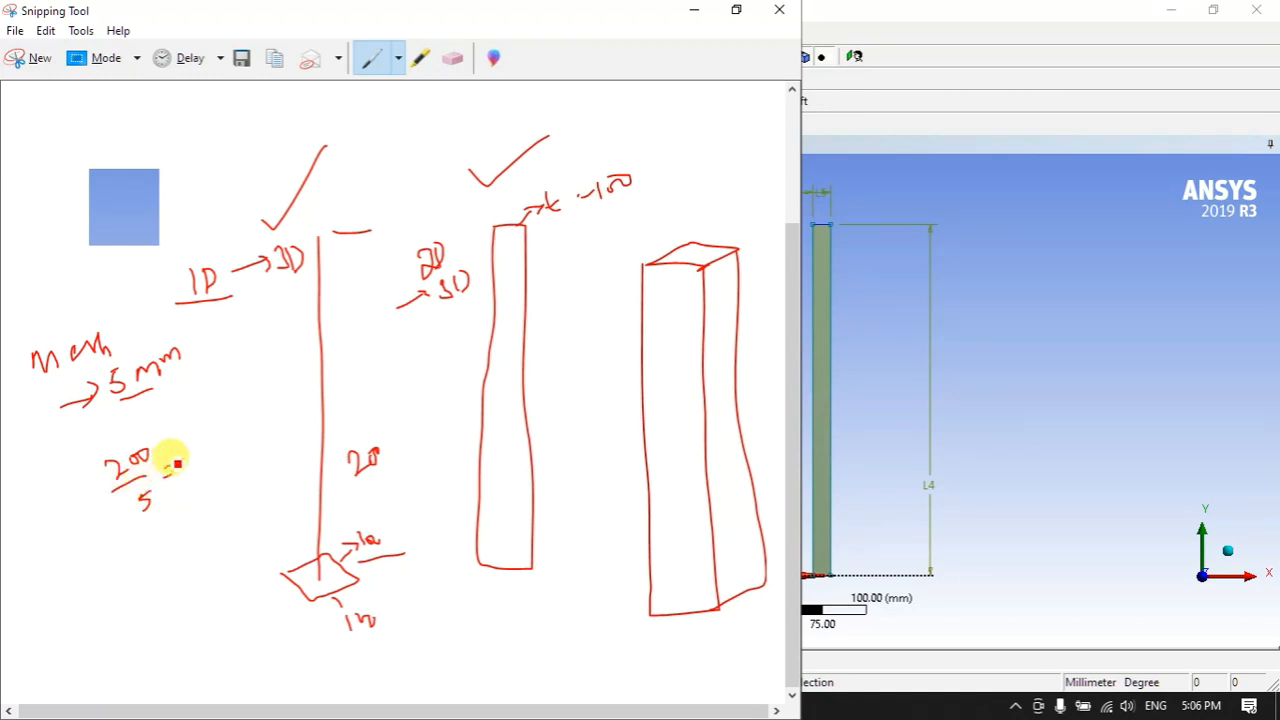
left_click_drag(218, 457, 212, 464)
mouse_move(320, 430)
left_mouse_down()
mouse_move(287, 430)
mouse_move(296, 438)
left_mouse_up()
left_click_drag(246, 385, 267, 398)
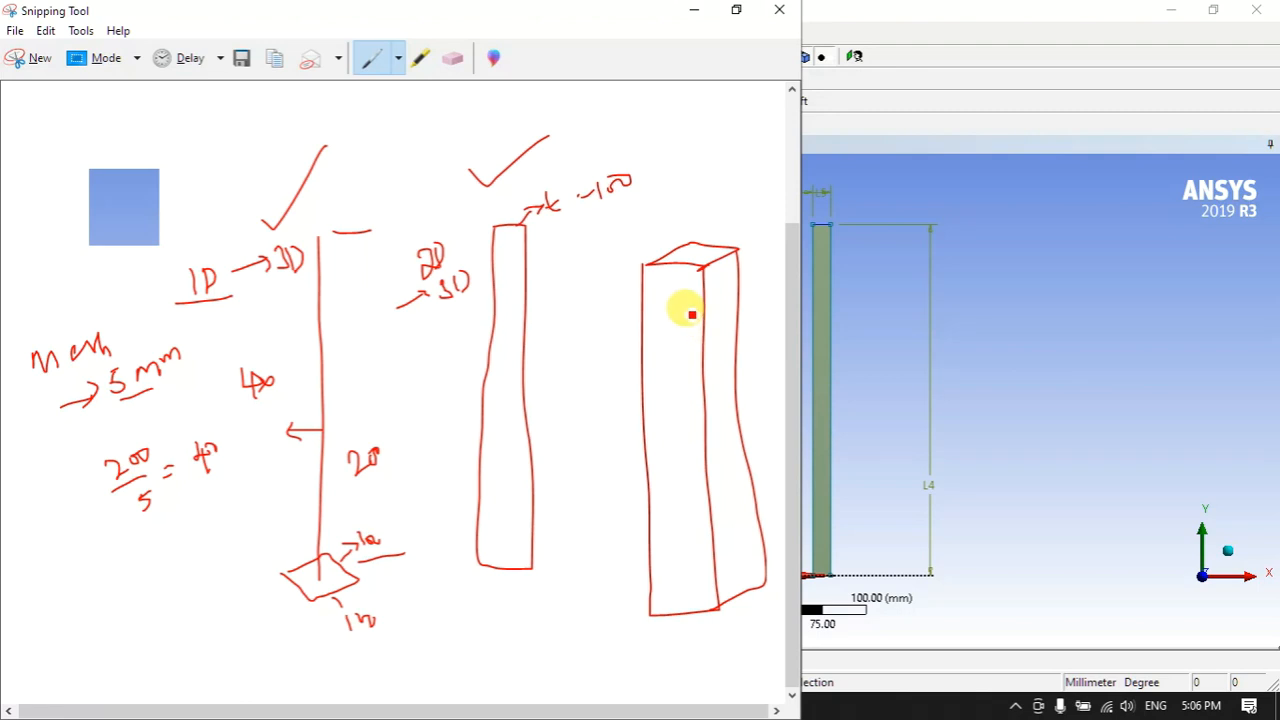
- Annotate the rectangle with length and width arrows, the divisions 200/5 and 10/5, and the element counts 40, 2 and 80
left_click_drag(534, 268, 530, 300)
left_click_drag(518, 288, 530, 300)
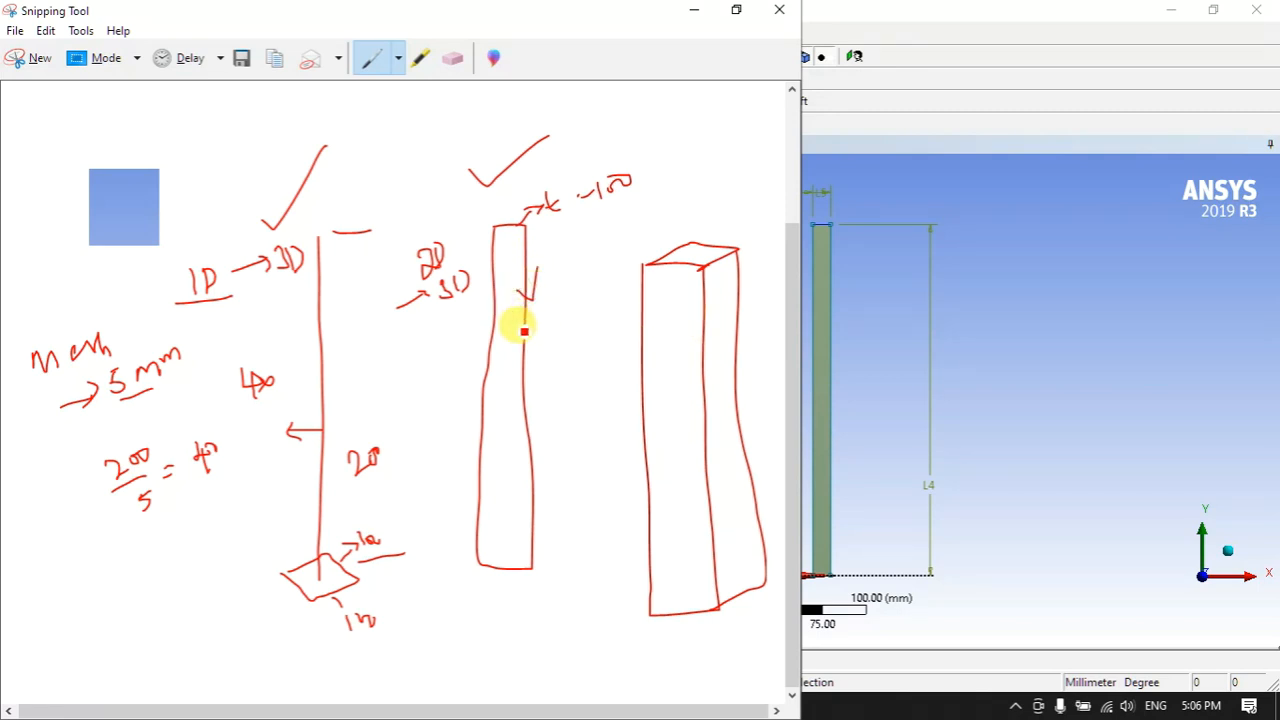
left_click_drag(458, 542, 456, 473)
left_click_drag(478, 593, 541, 587)
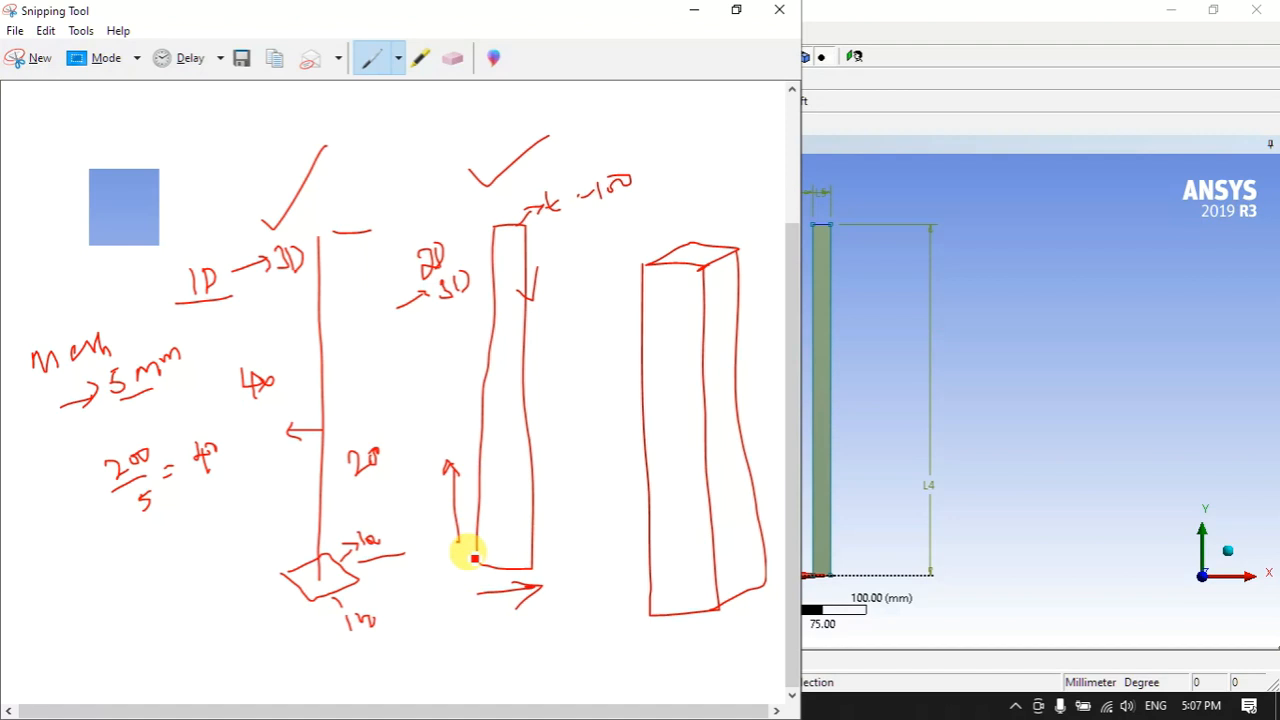
mouse_move(431, 383)
left_mouse_down()
mouse_move(452, 381)
mouse_move(443, 423)
left_mouse_up()
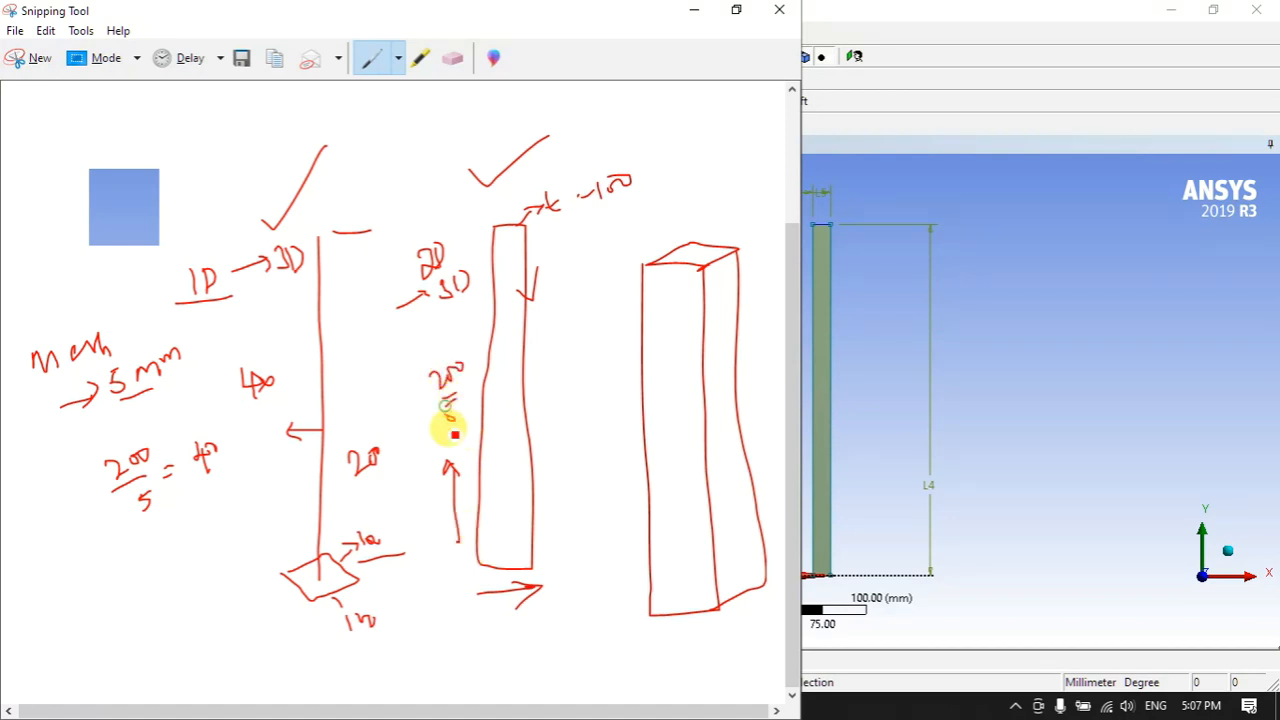
mouse_move(501, 612)
left_mouse_down()
mouse_move(523, 603)
mouse_move(523, 648)
left_mouse_up()
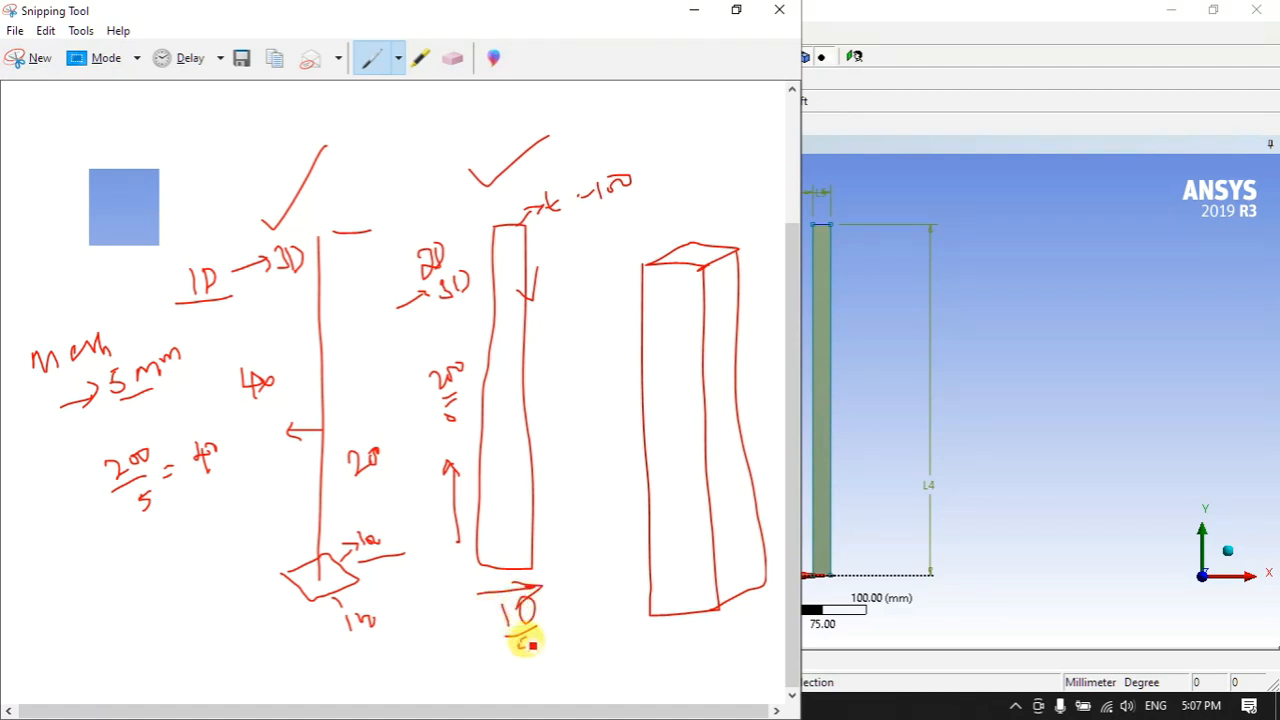
mouse_move(532, 399)
left_mouse_down()
mouse_move(531, 386)
mouse_move(543, 403)
mouse_move(557, 387)
mouse_move(560, 354)
mouse_move(567, 420)
mouse_move(553, 446)
mouse_move(584, 453)
left_mouse_up()
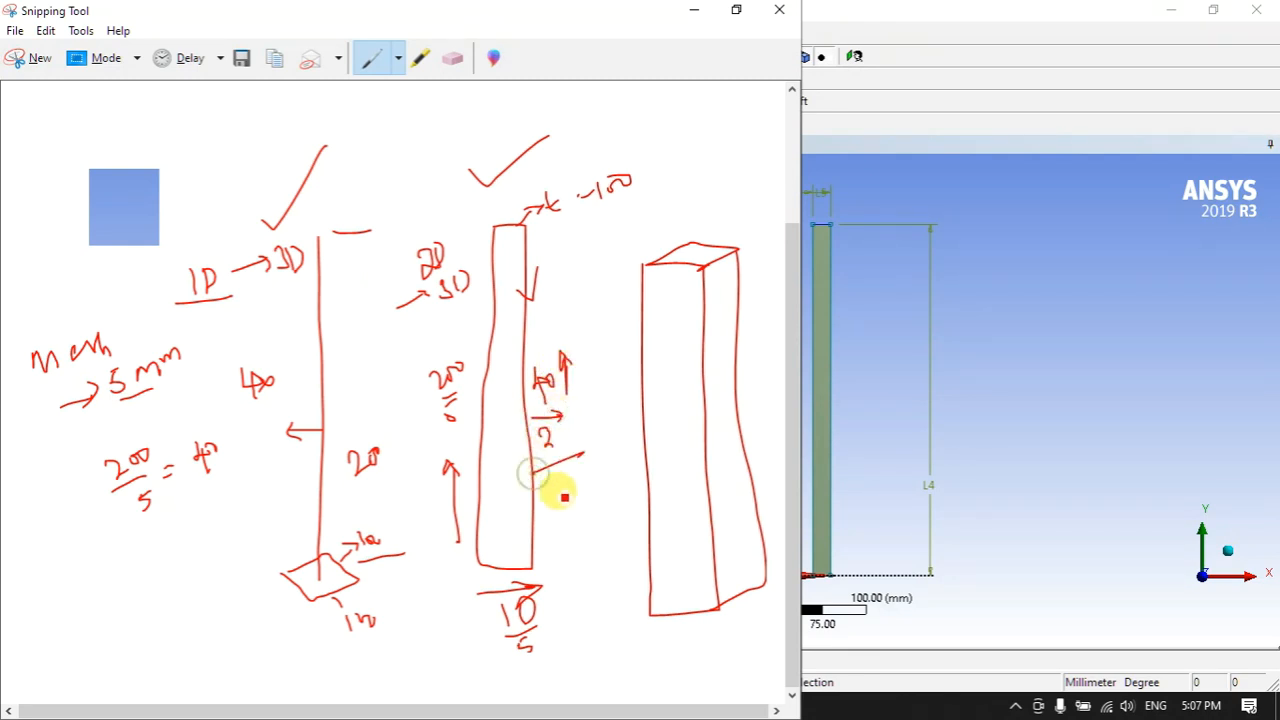
left_click_drag(580, 502, 571, 491)
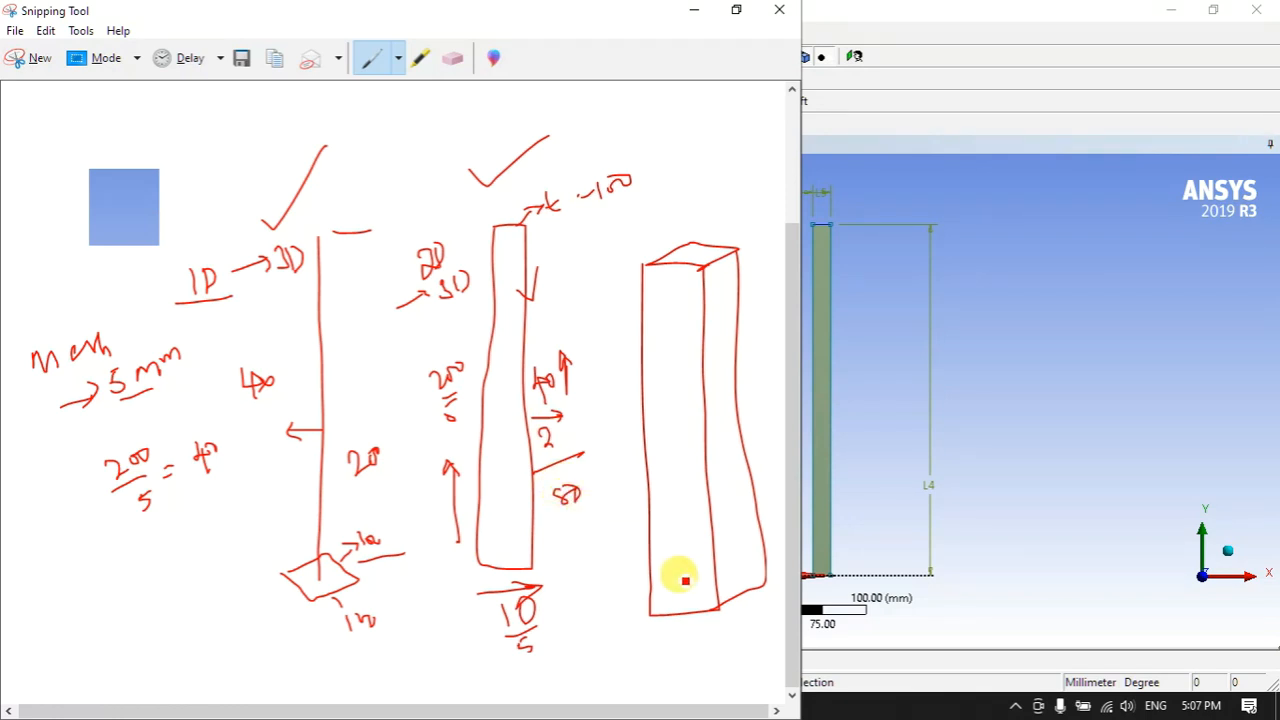
- Annotate the 3D box with 40 along its length, 2 along each base edge, and the product 40 × 2 × 2 = 160
mouse_move(704, 268)
left_mouse_down()
mouse_move(700, 234)
mouse_move(718, 208)
left_mouse_up()
mouse_move(620, 425)
left_mouse_down()
mouse_move(624, 458)
mouse_move(630, 432)
left_mouse_up()
mouse_move(658, 390)
left_mouse_down()
mouse_move(658, 438)
mouse_move(662, 410)
left_mouse_up()
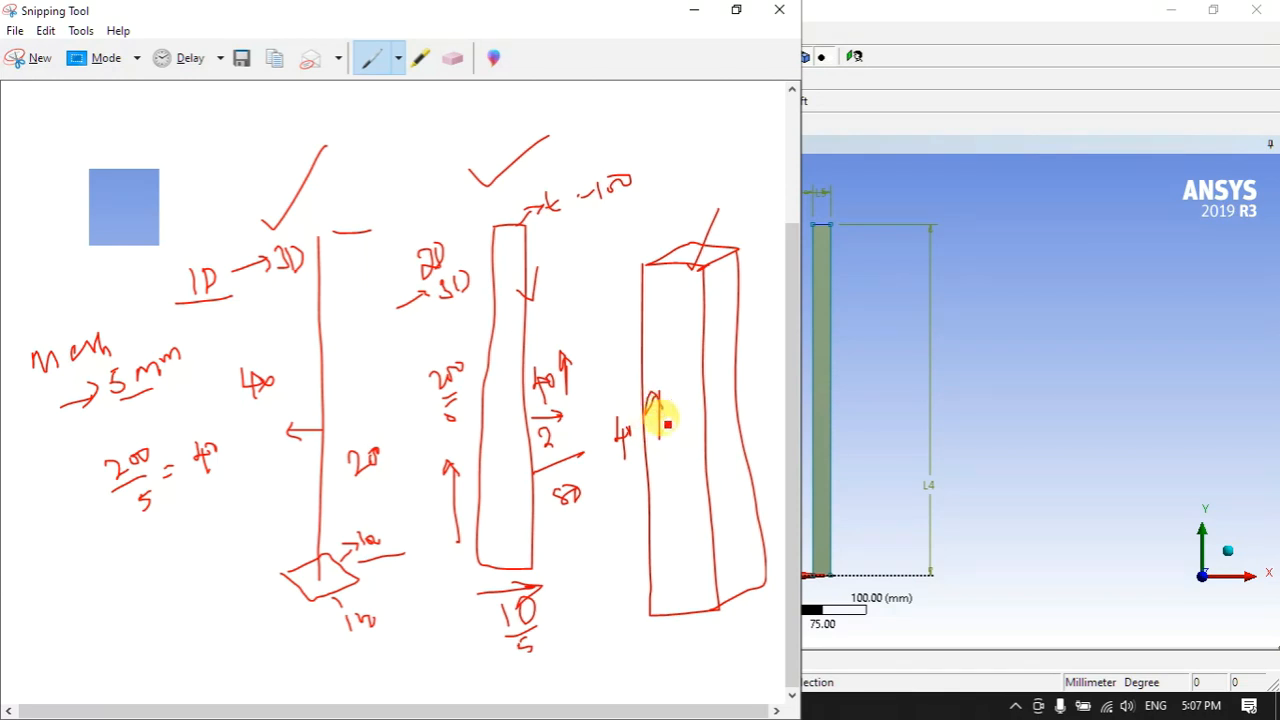
left_click_drag(660, 602, 712, 597)
mouse_move(690, 588)
left_mouse_down()
mouse_move(712, 598)
mouse_move(703, 641)
mouse_move(762, 574)
mouse_move(756, 619)
left_mouse_up()
mouse_move(641, 680)
left_mouse_down()
mouse_move(757, 659)
mouse_move(755, 690)
left_mouse_up()
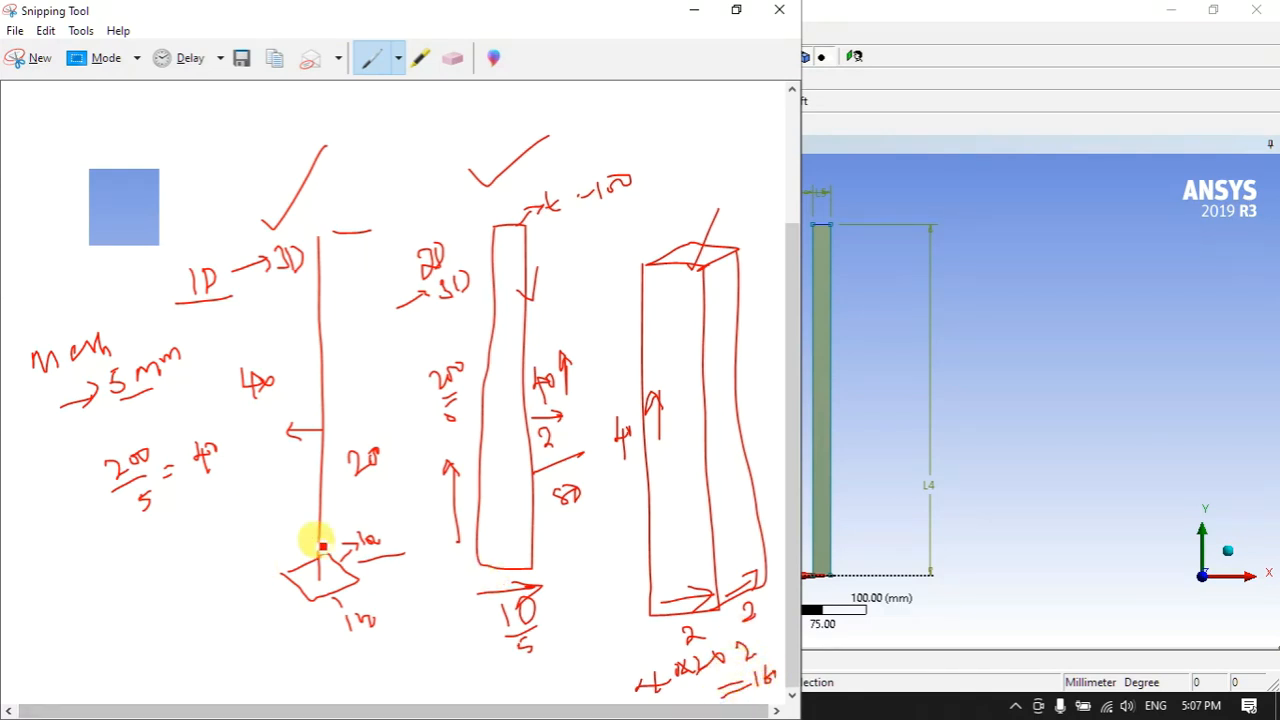
- Draw a curve linking the three bar sketches and write the sum of 40, 80 and 160 as 280 above them
left_click_drag(328, 440, 374, 432)
mouse_move(784, 574)
left_mouse_down()
mouse_move(254, 608)
mouse_move(150, 549)
left_mouse_up()
scroll(165, 145, "up", 1)
mouse_move(155, 90)
left_mouse_down()
mouse_move(166, 138)
mouse_move(196, 118)
mouse_move(189, 156)
left_mouse_up()
left_click_drag(199, 145, 229, 221)
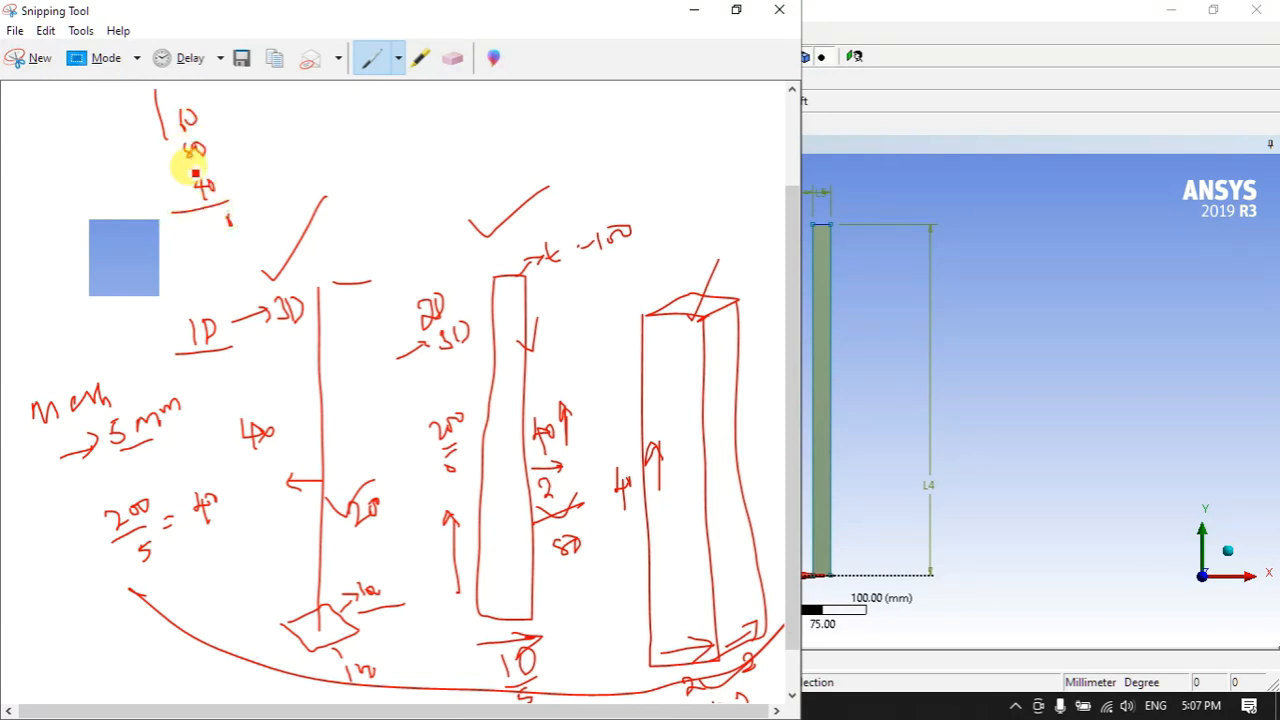
mouse_move(191, 148)
left_mouse_down()
mouse_move(203, 150)
mouse_move(188, 200)
left_mouse_up()
mouse_move(213, 207)
left_mouse_down()
mouse_move(223, 246)
mouse_move(259, 244)
left_mouse_up()
- Switch from the notes and DesignModeler to Workbench, open the Static Structural model in Mechanical, and maximize its window
left_click(693, 10)
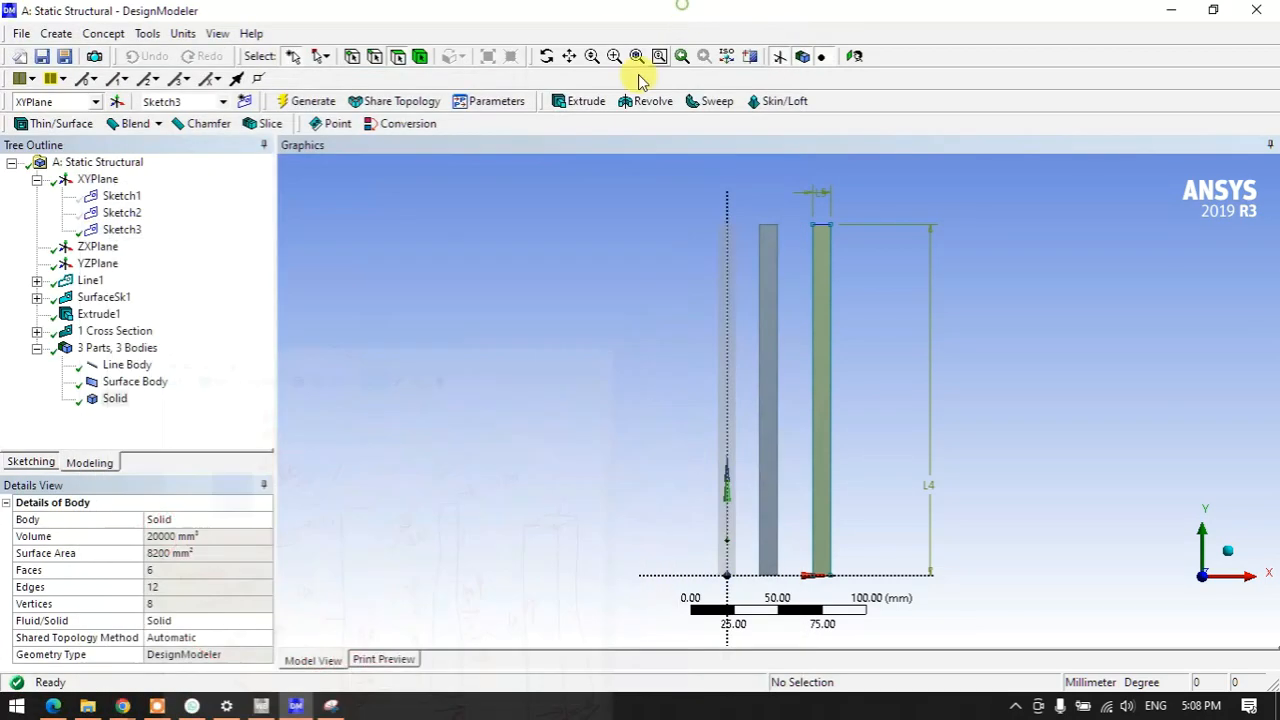
left_click(1166, 10)
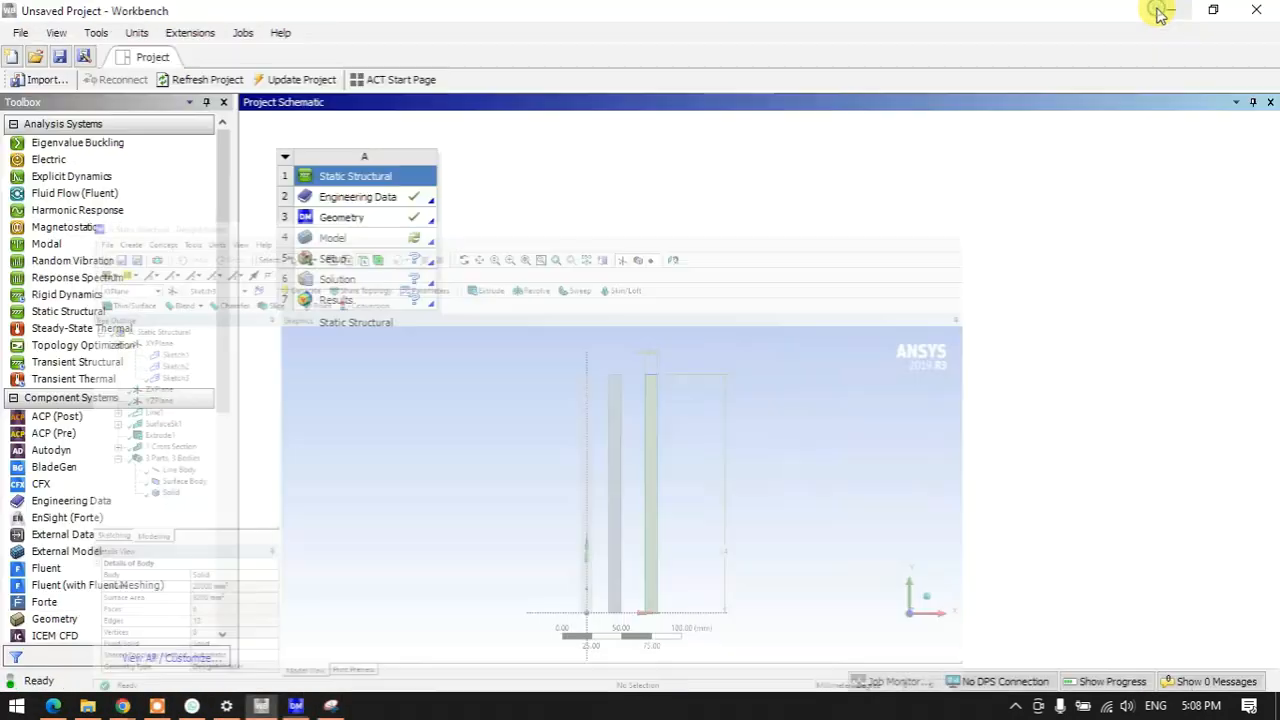
double_click(365, 238)
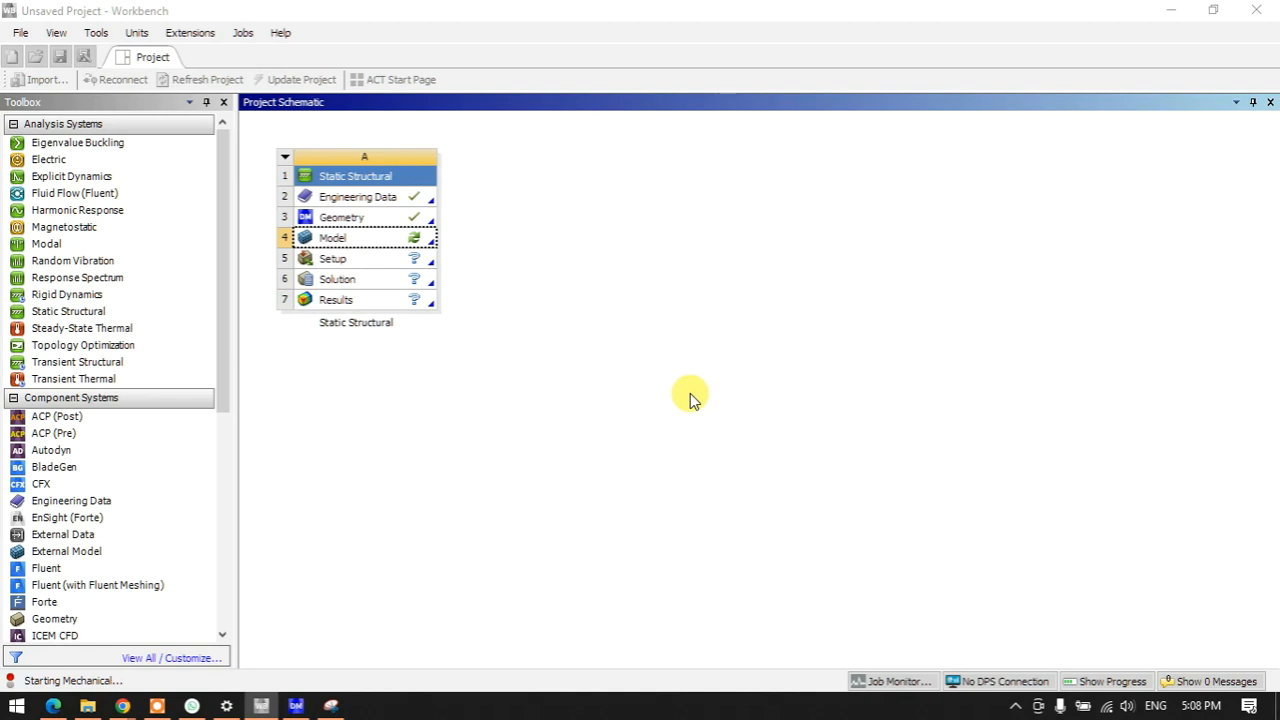
left_click(296, 706)
left_click(296, 706)
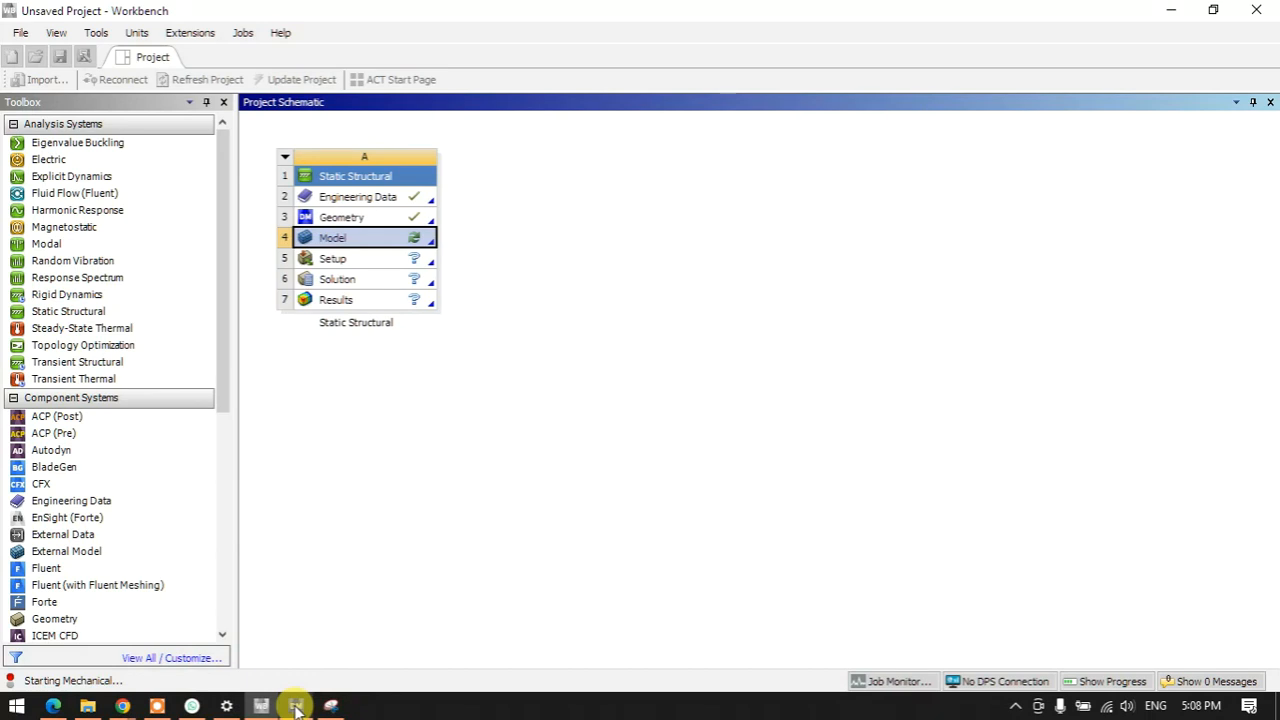
mouse_move(336, 706)
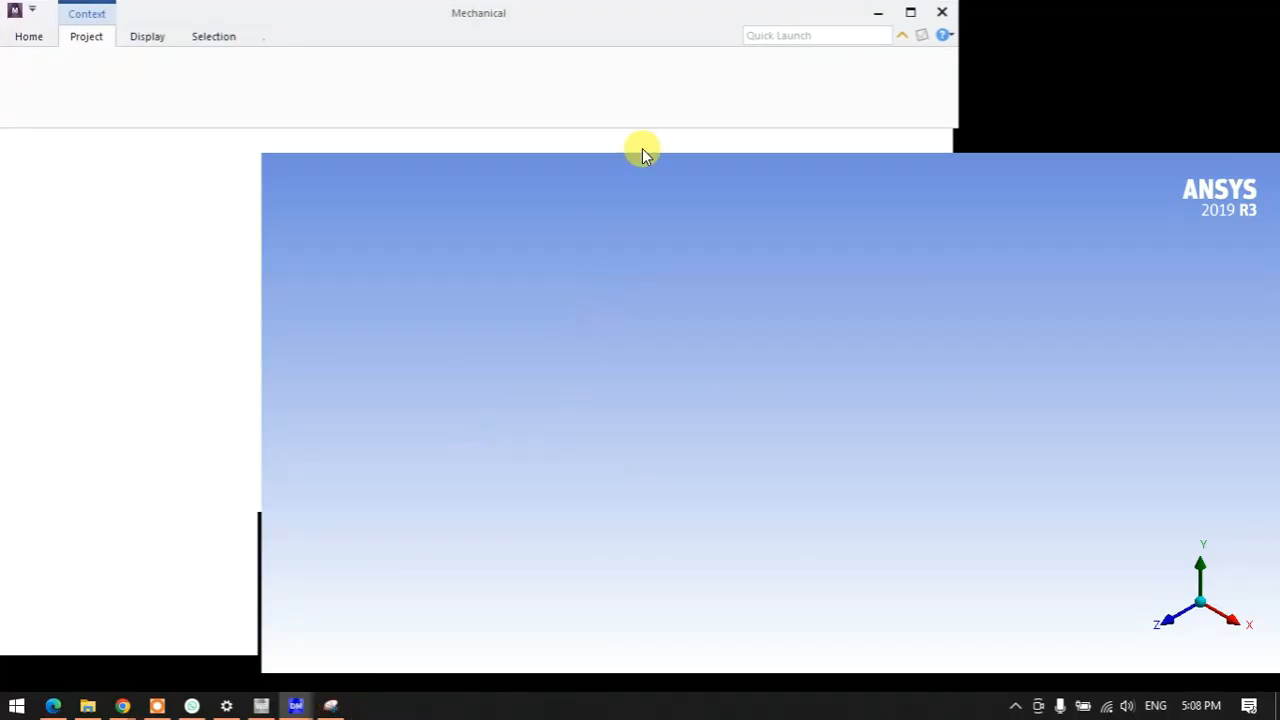
double_click(653, 20)
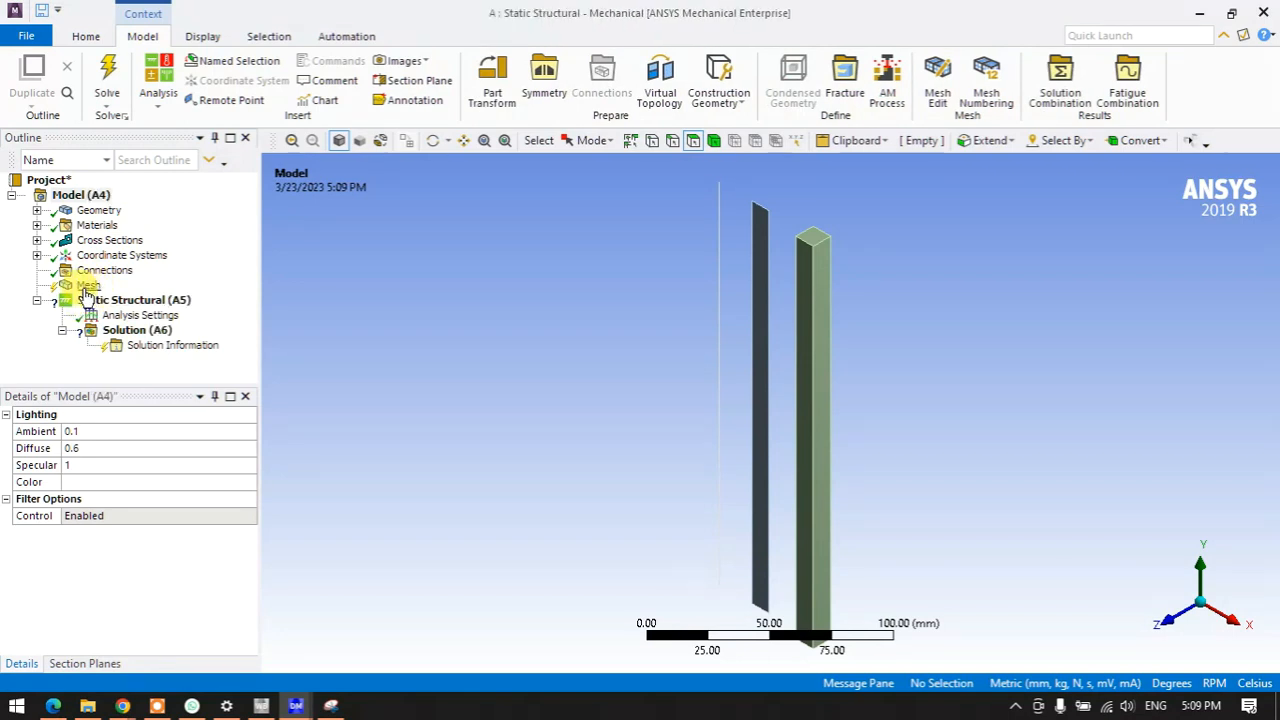
- Set the mesh element size to 5 mm, update the mesh, and show its node and element statistics
left_click(87, 286)
left_click(153, 497)
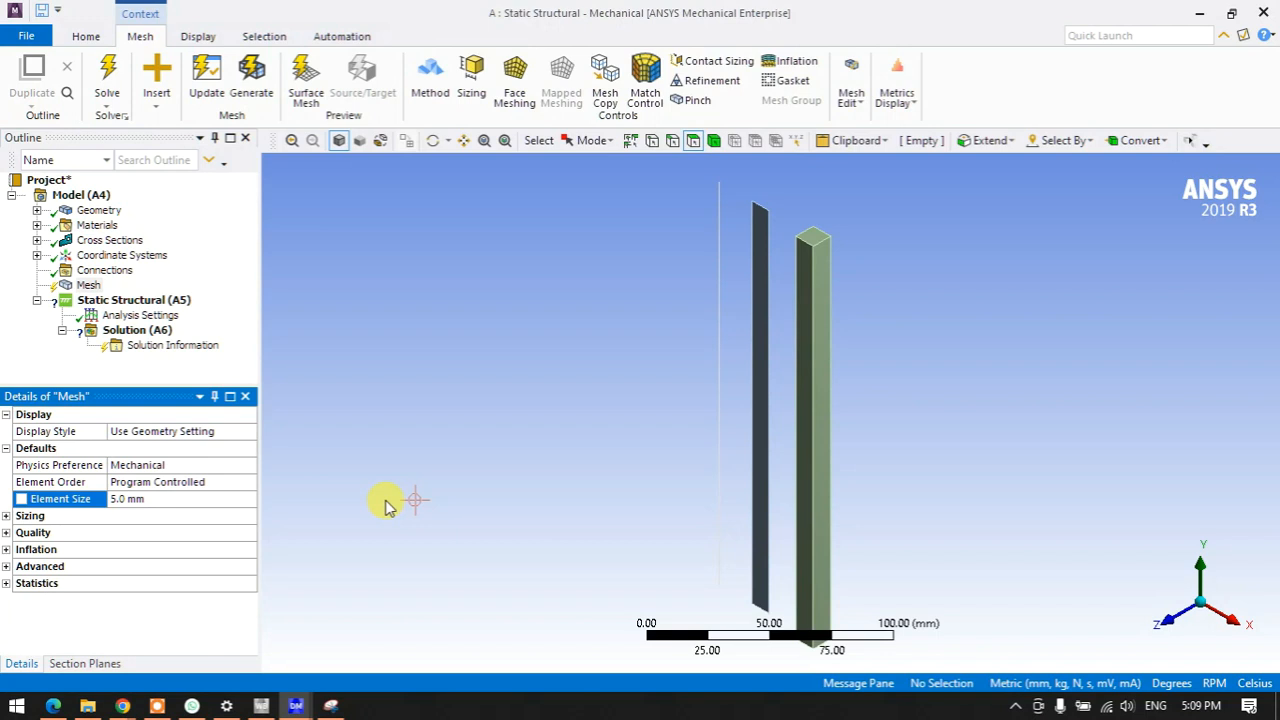
right_click(88, 286)
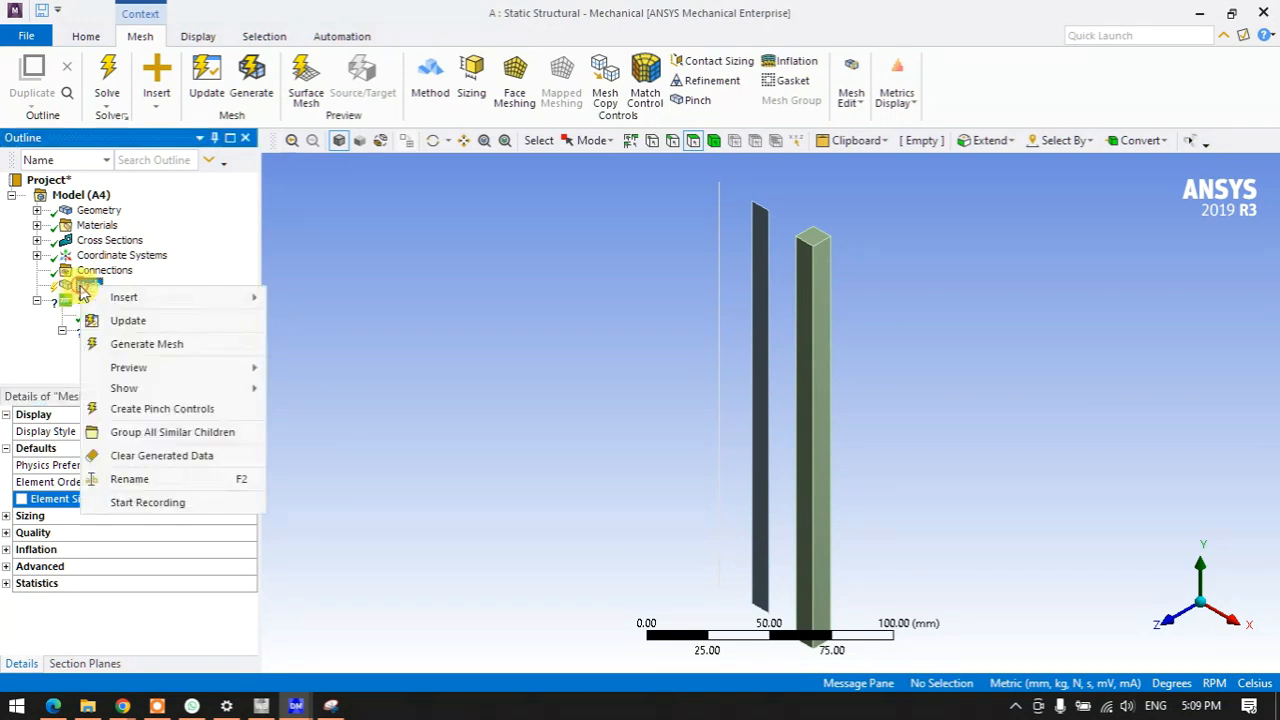
left_click(118, 322)
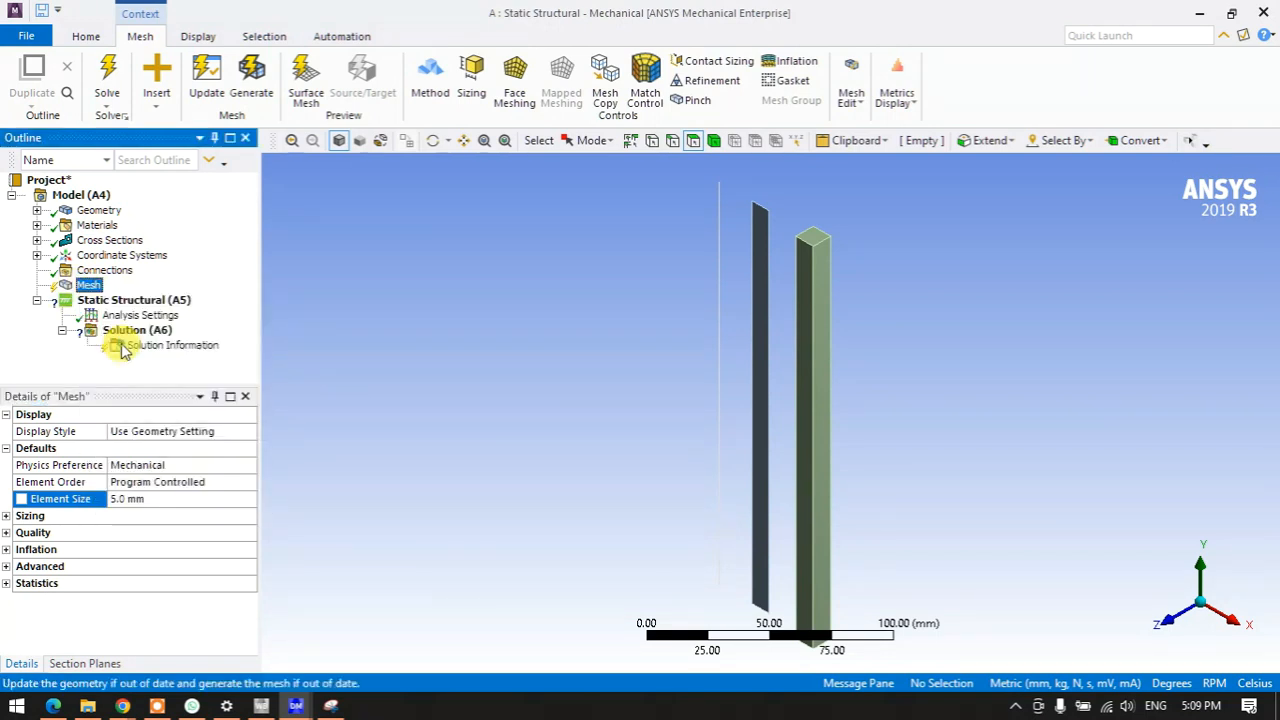
left_click(6, 585)
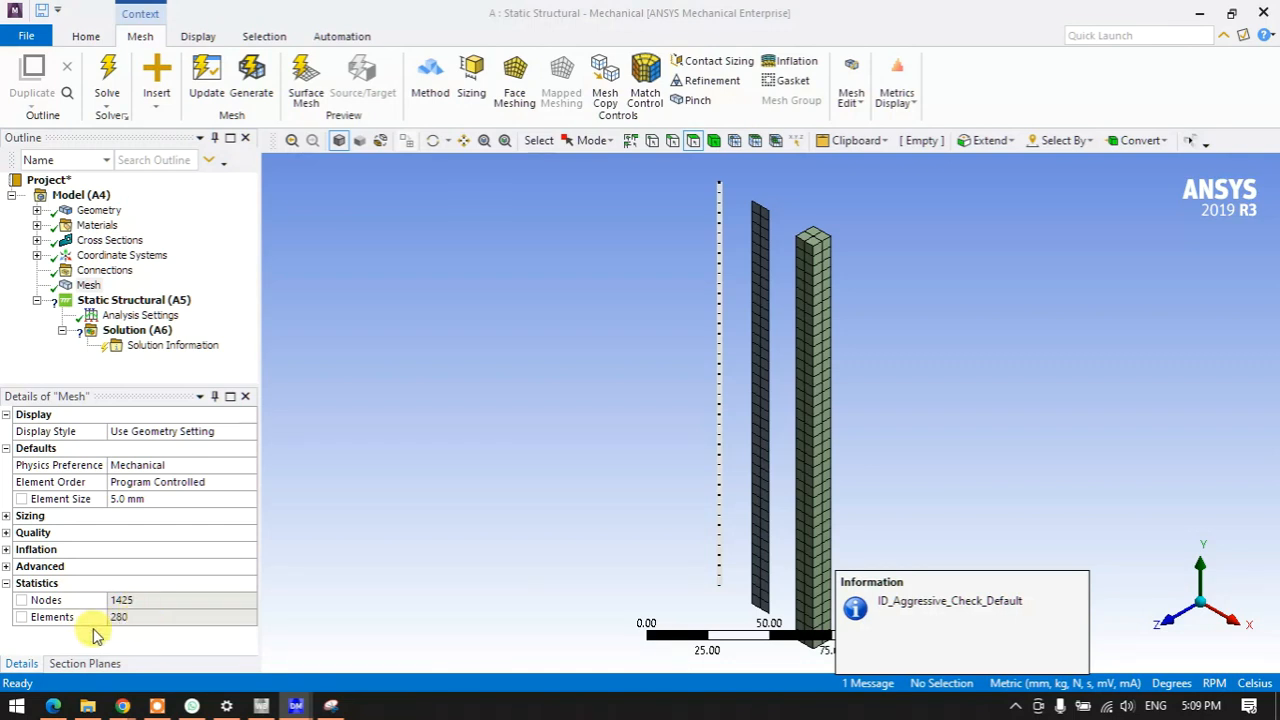
- Compare the mesh's element count with the handwritten total in the Snipping Tool, and view the meshed bars normal to the XY plane
left_click(331, 706)
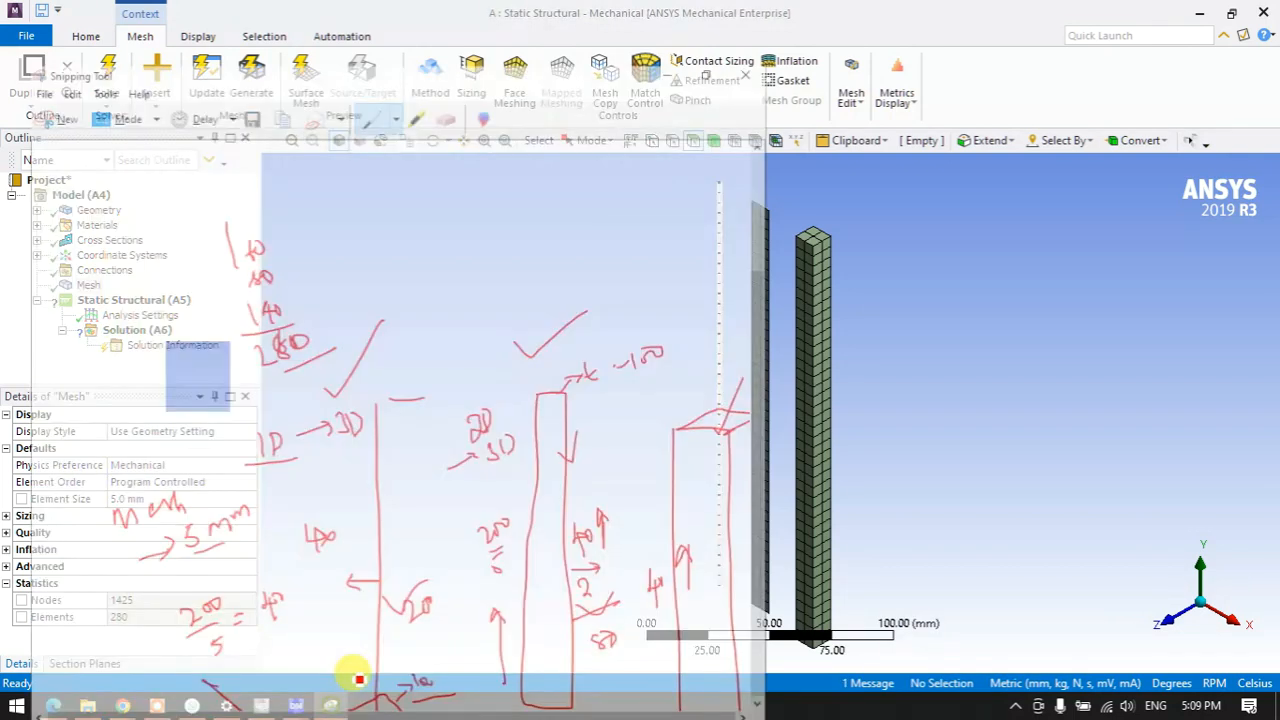
left_click_drag(267, 343, 356, 303)
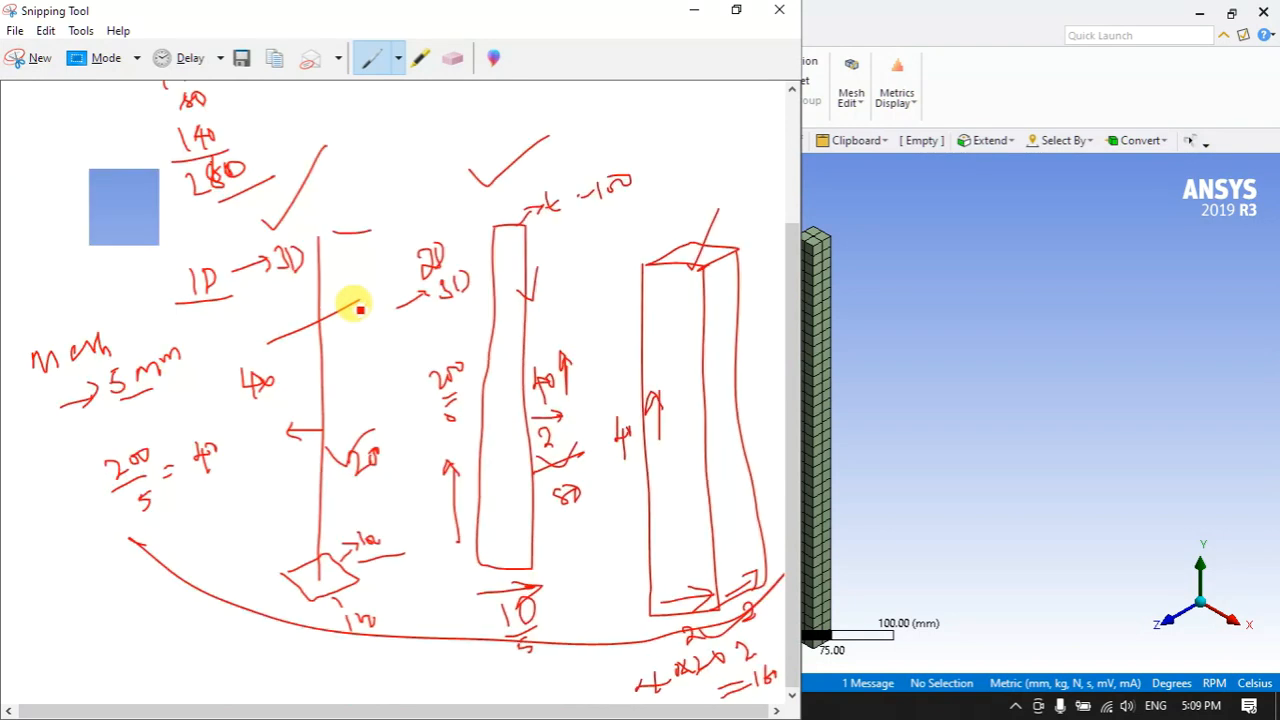
left_click(694, 11)
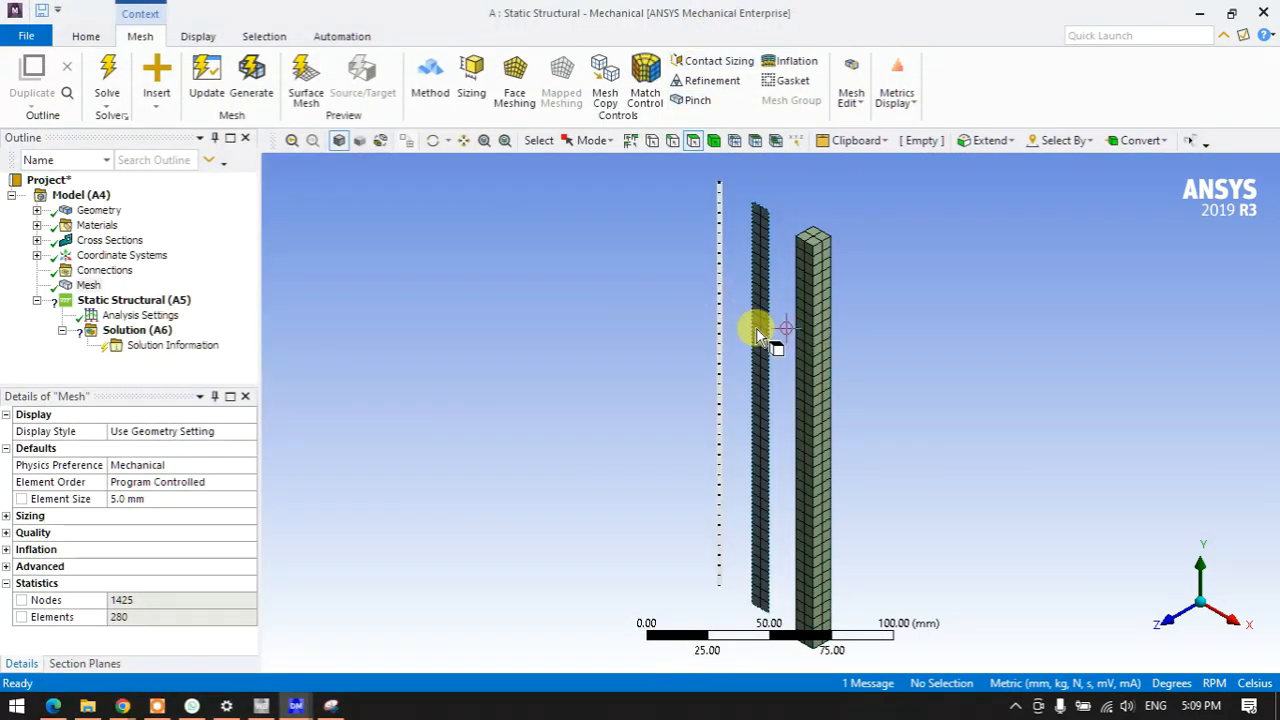
left_click(1172, 622)
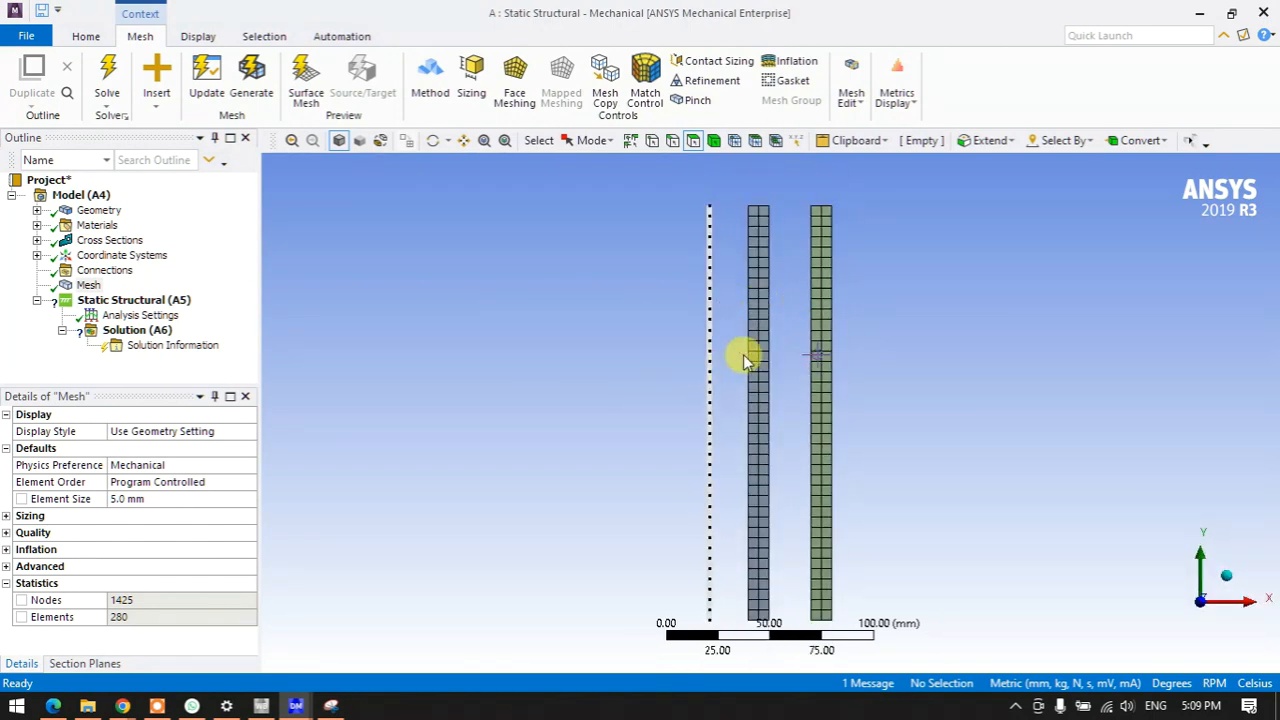
- Display the meshed bodies with their beam cross sections and with thick shells and beams
left_click(197, 36)
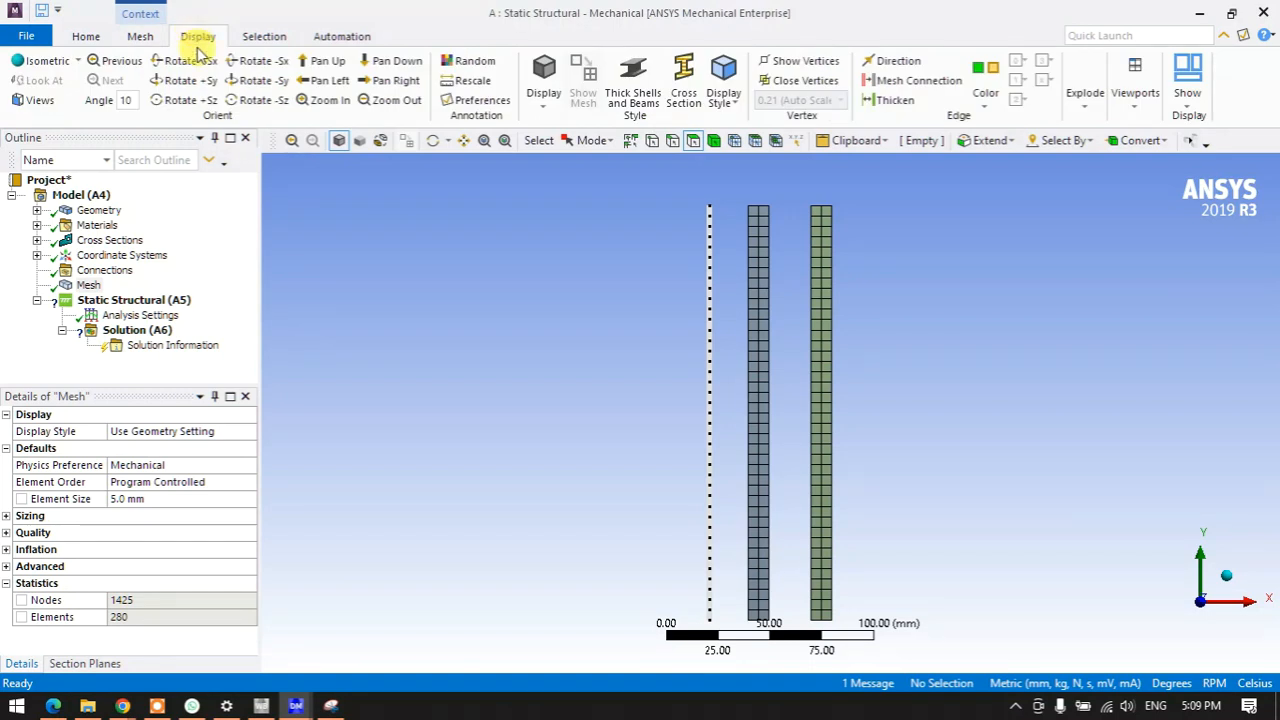
left_click(678, 95)
middle_click_drag(643, 286, 595, 318)
left_click(632, 90)
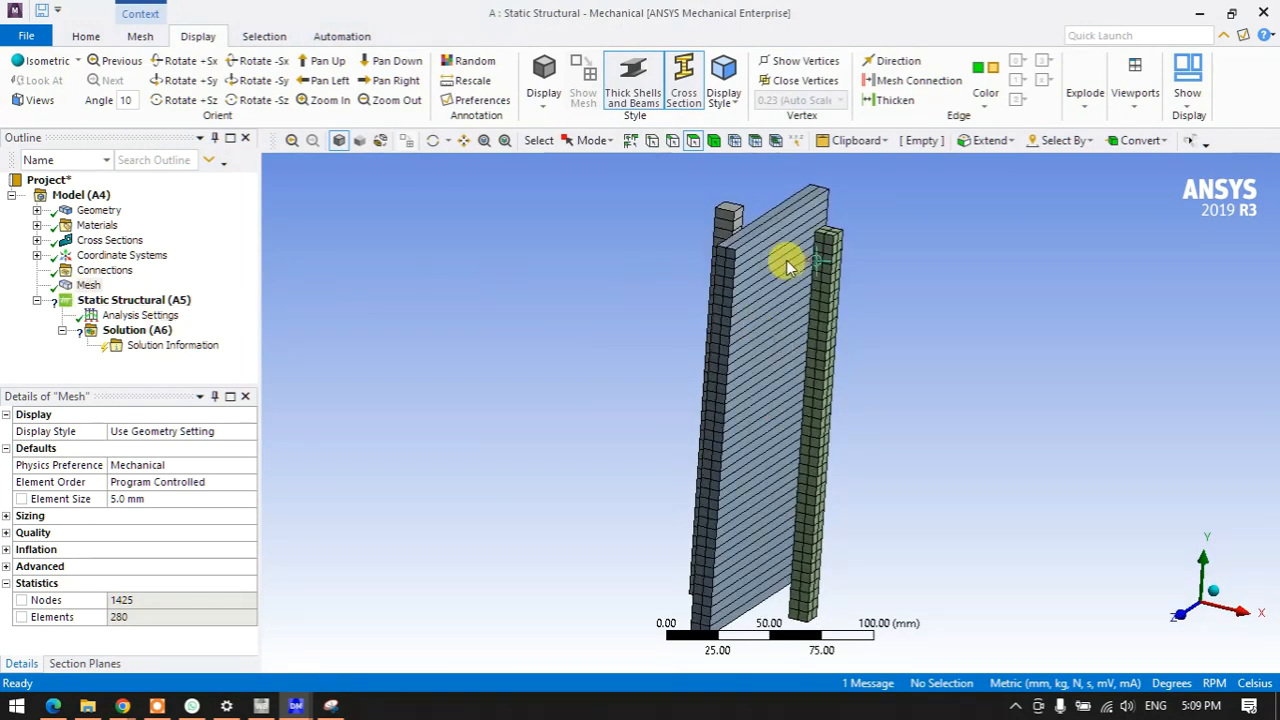
left_click(558, 314)
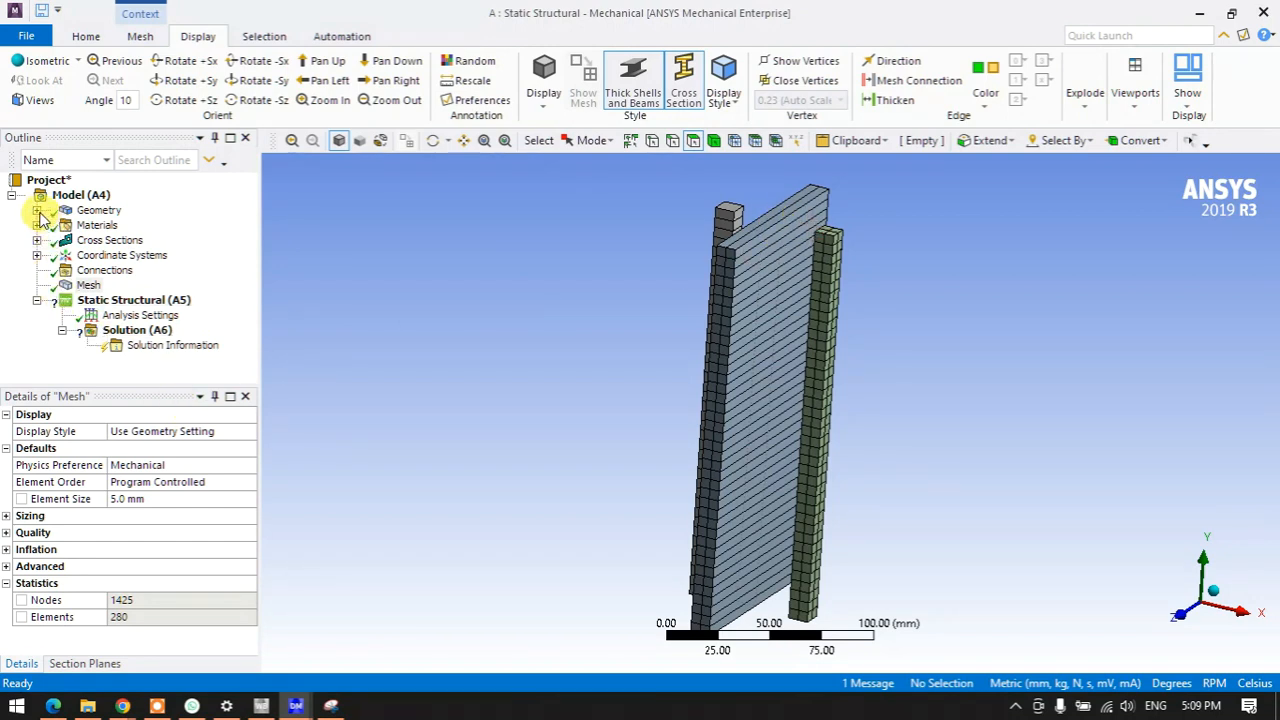
- Set the surface body's thickness to 10 mm and examine the three bars from their ends along the Y axis
left_click(37, 211)
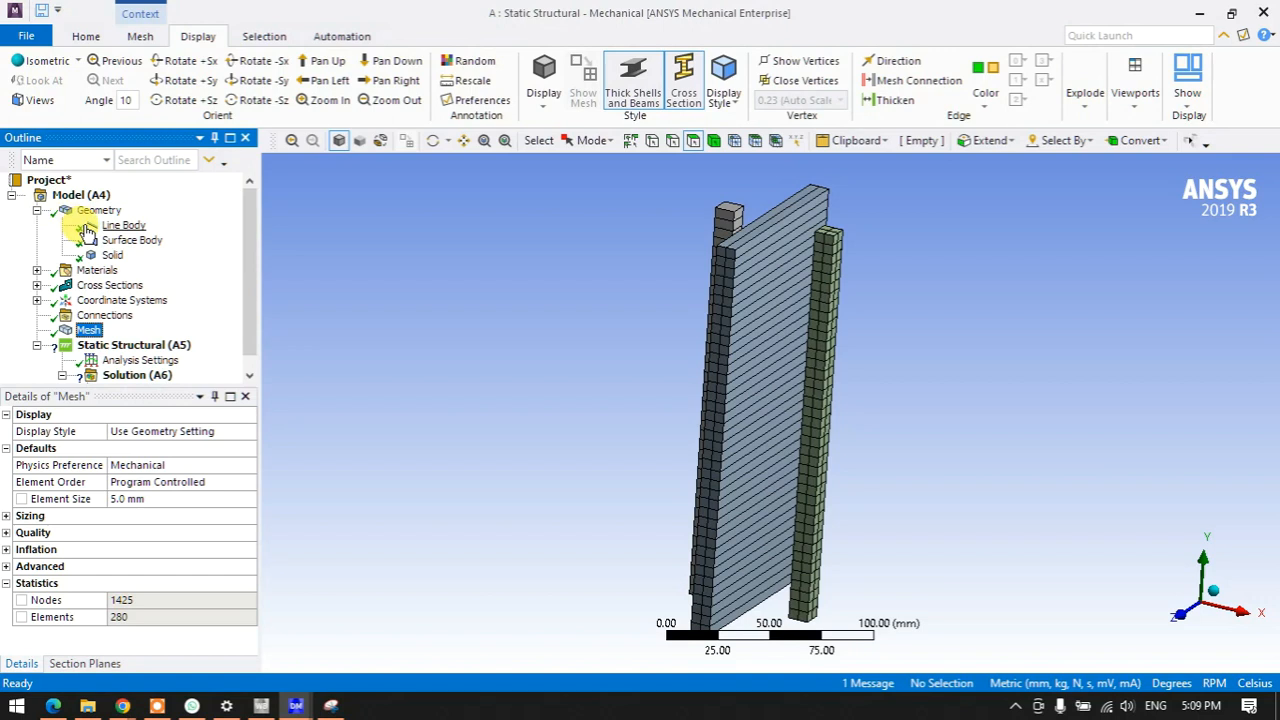
left_click(131, 240)
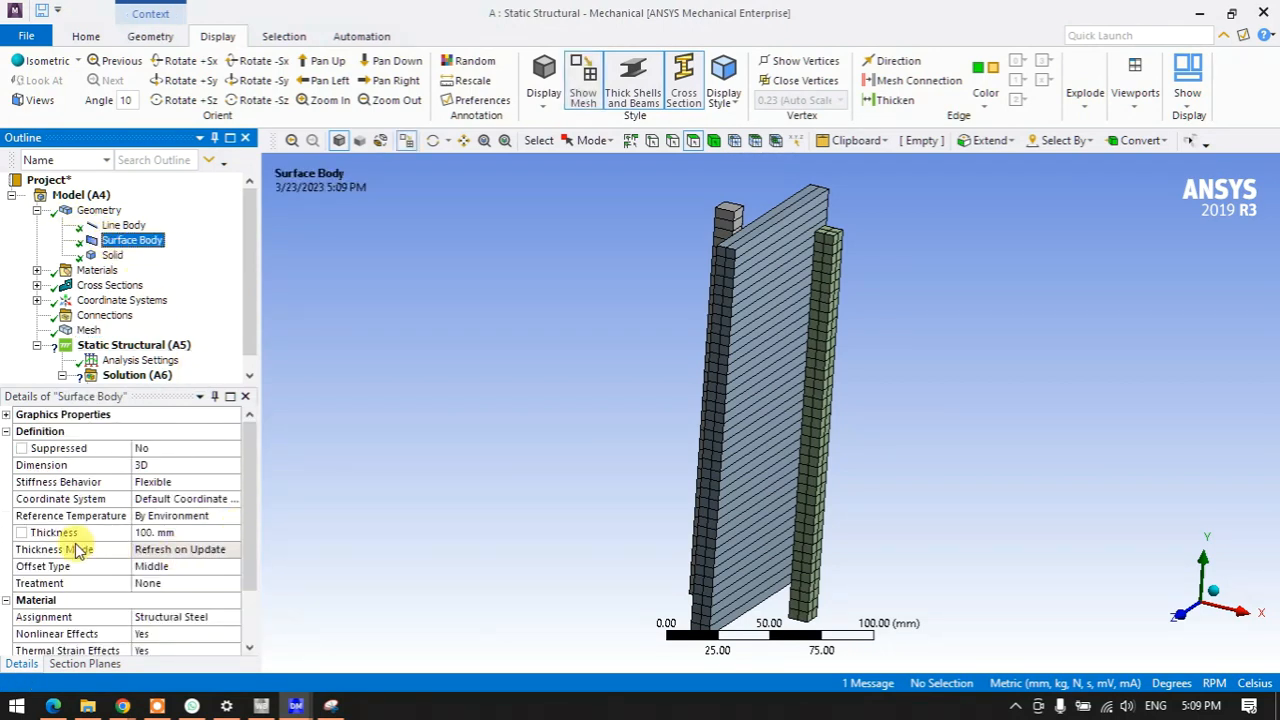
left_click(172, 533)
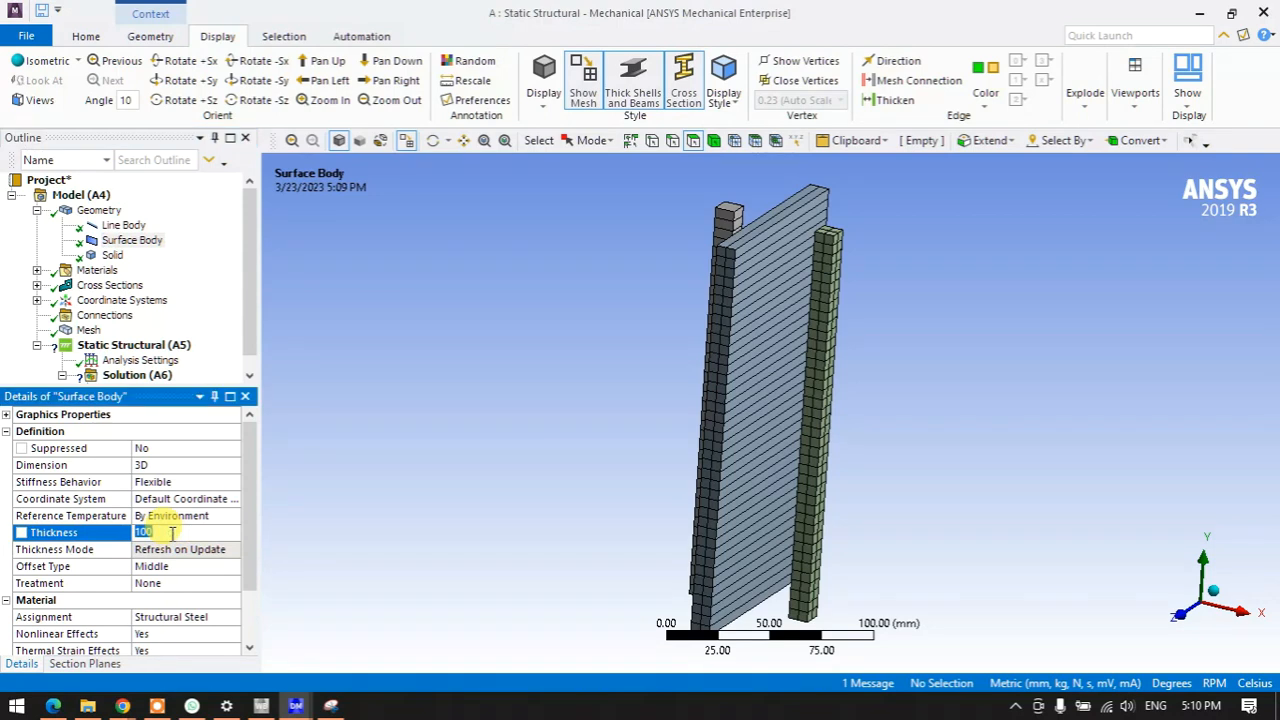
type("10")
key("Return")
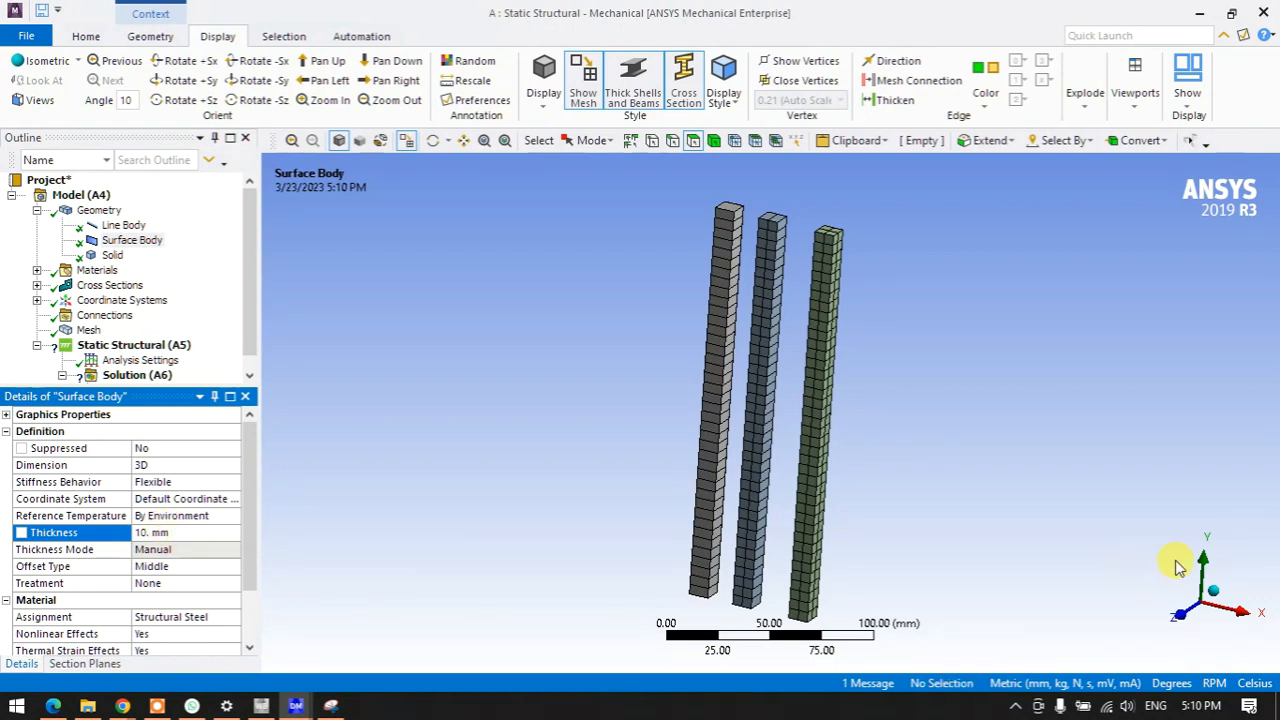
left_click(1205, 565)
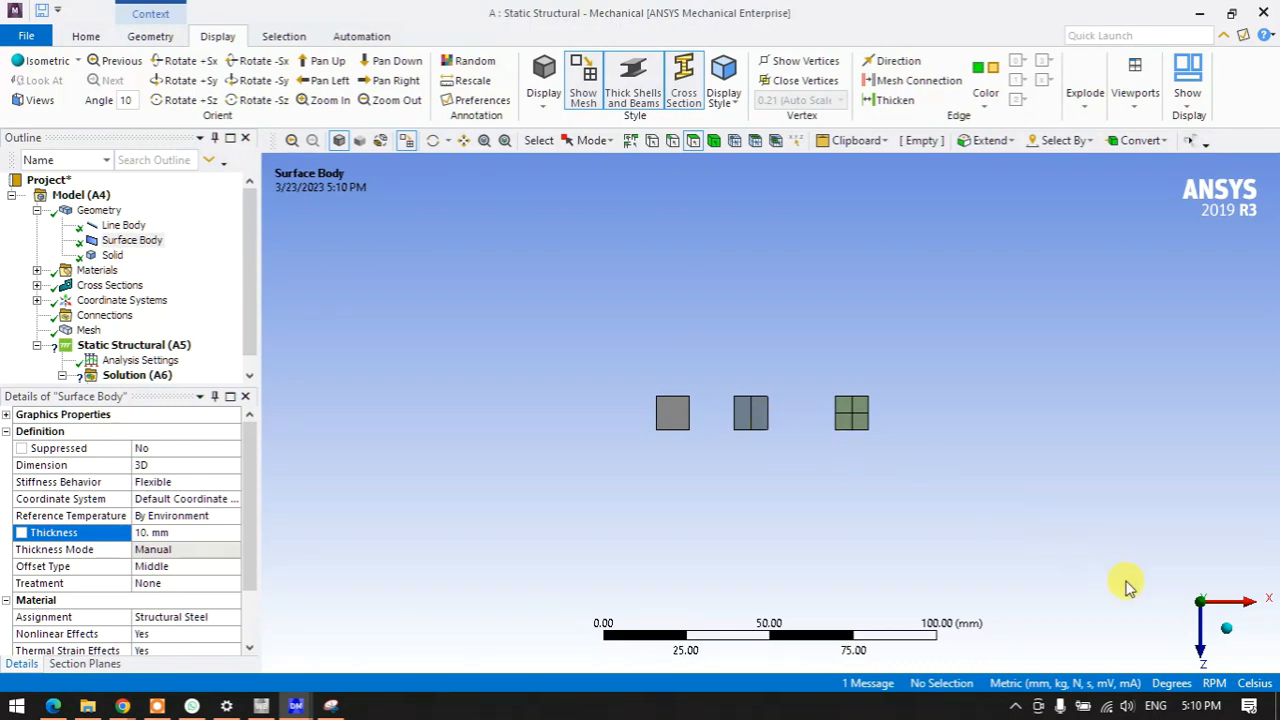
middle_click_drag(971, 588, 890, 542)
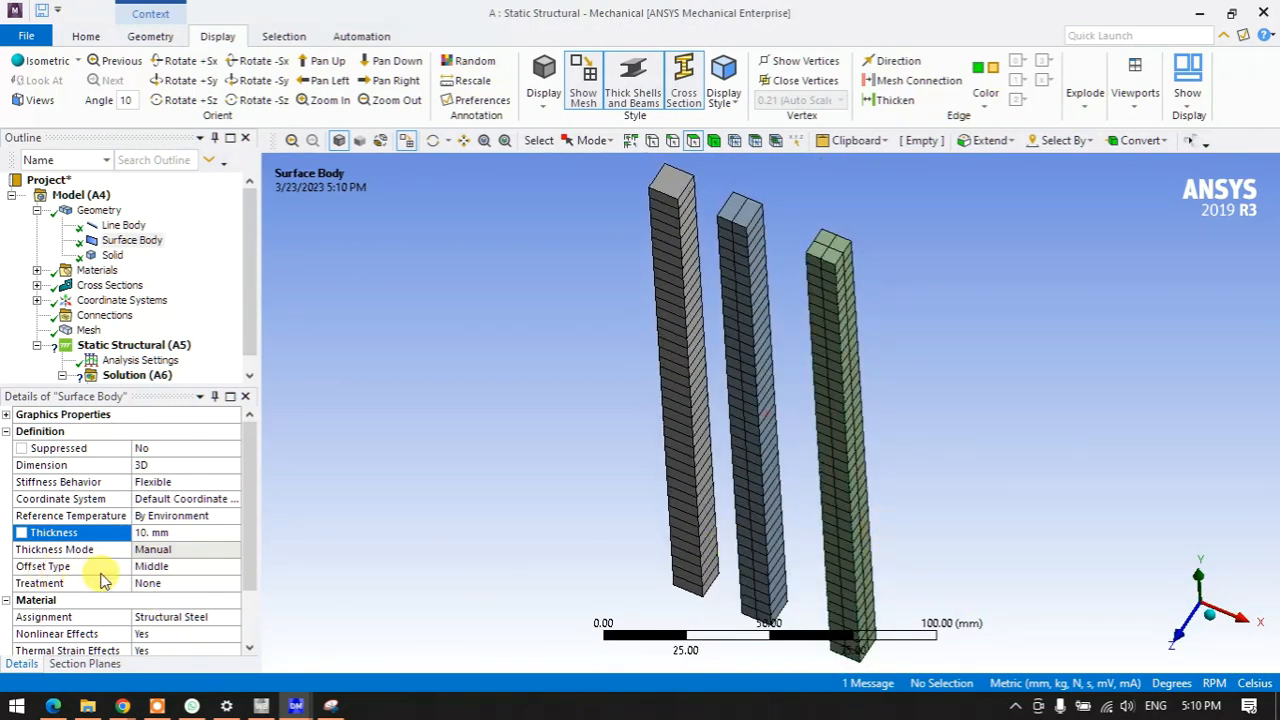
- Switch the surface body's offset type to Top and to Bottom to compare the shell's position
left_click(172, 572)
left_click(232, 566)
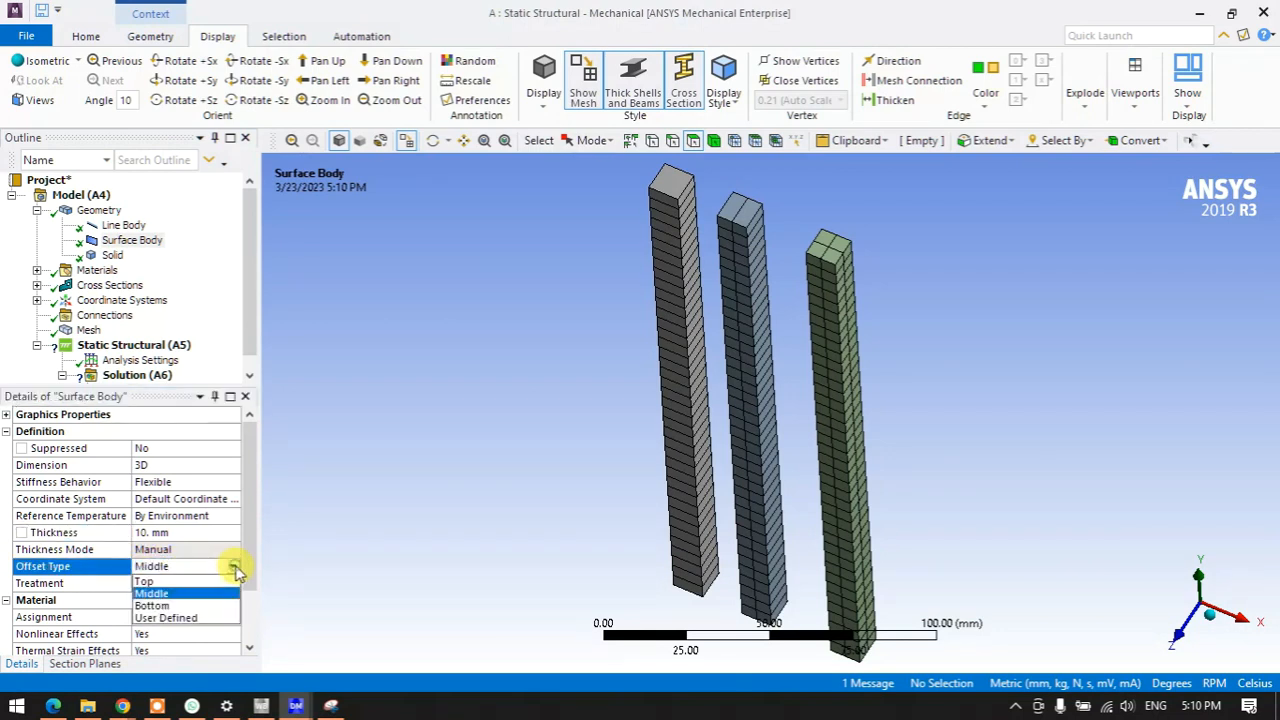
left_click(212, 581)
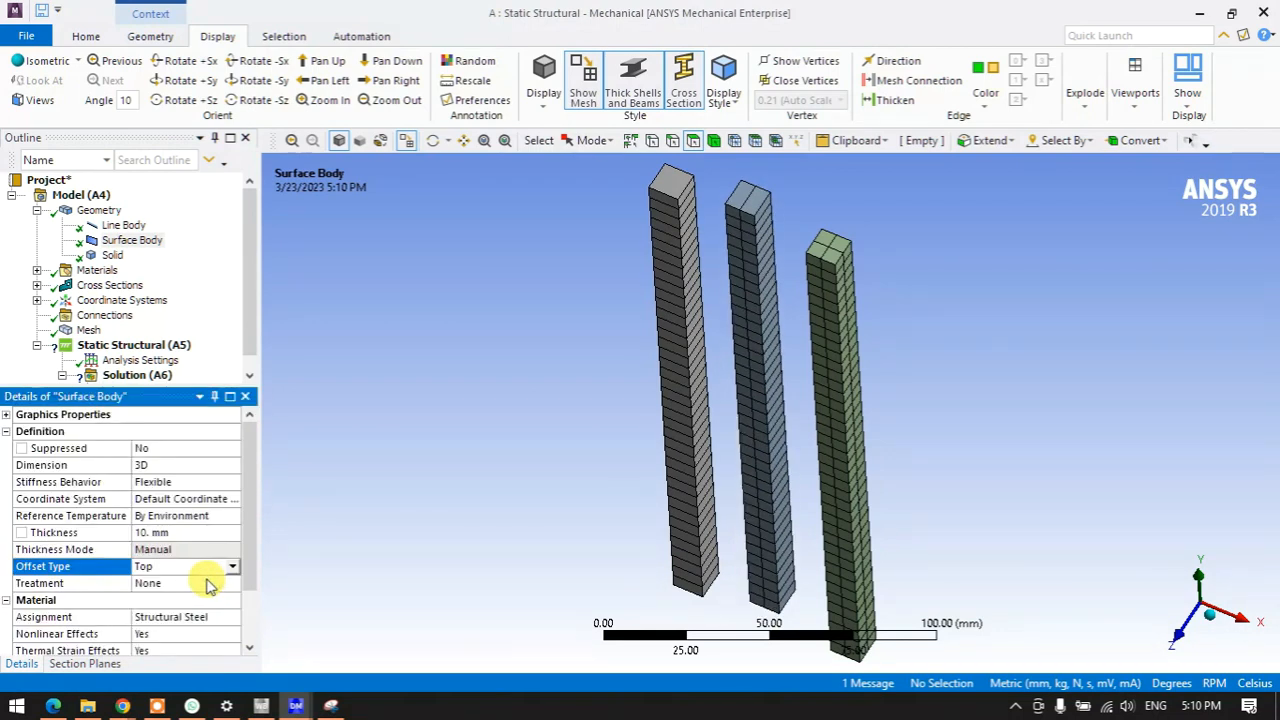
left_click(231, 567)
left_click(194, 609)
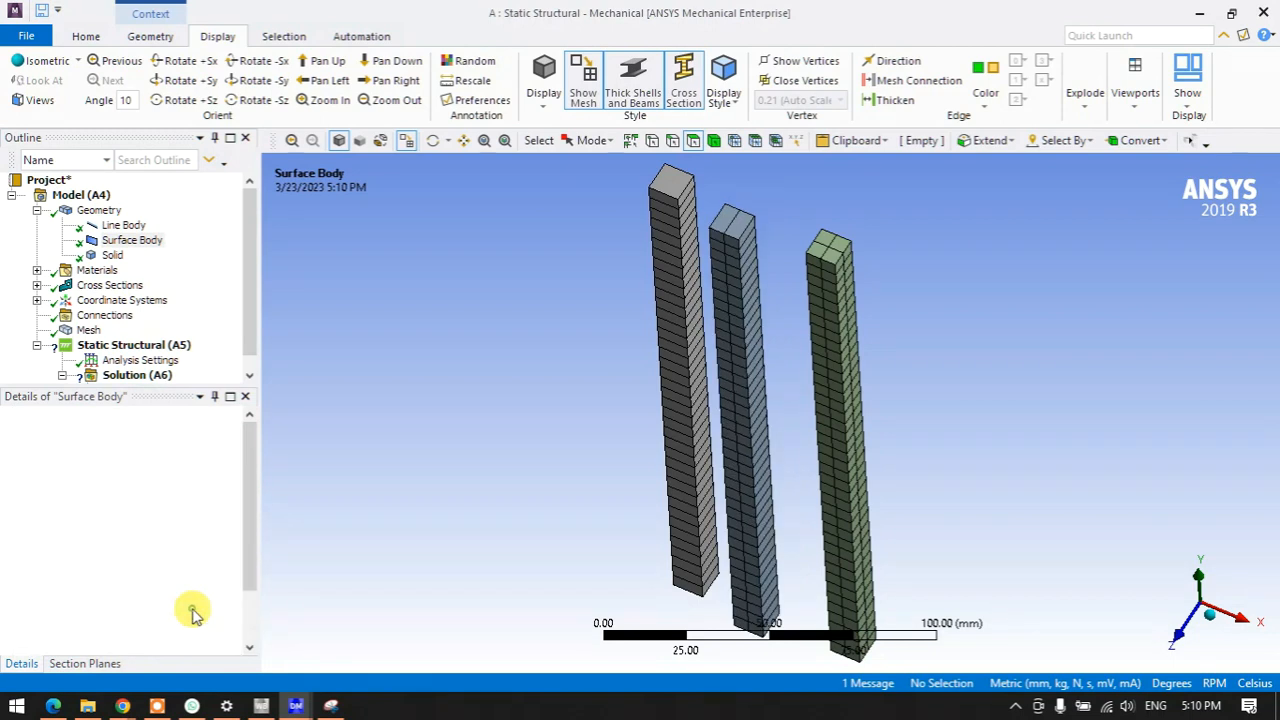
- Set the surface body's offset type to Middle and collapse the geometry branch of the outline
left_click(233, 566)
left_click(200, 594)
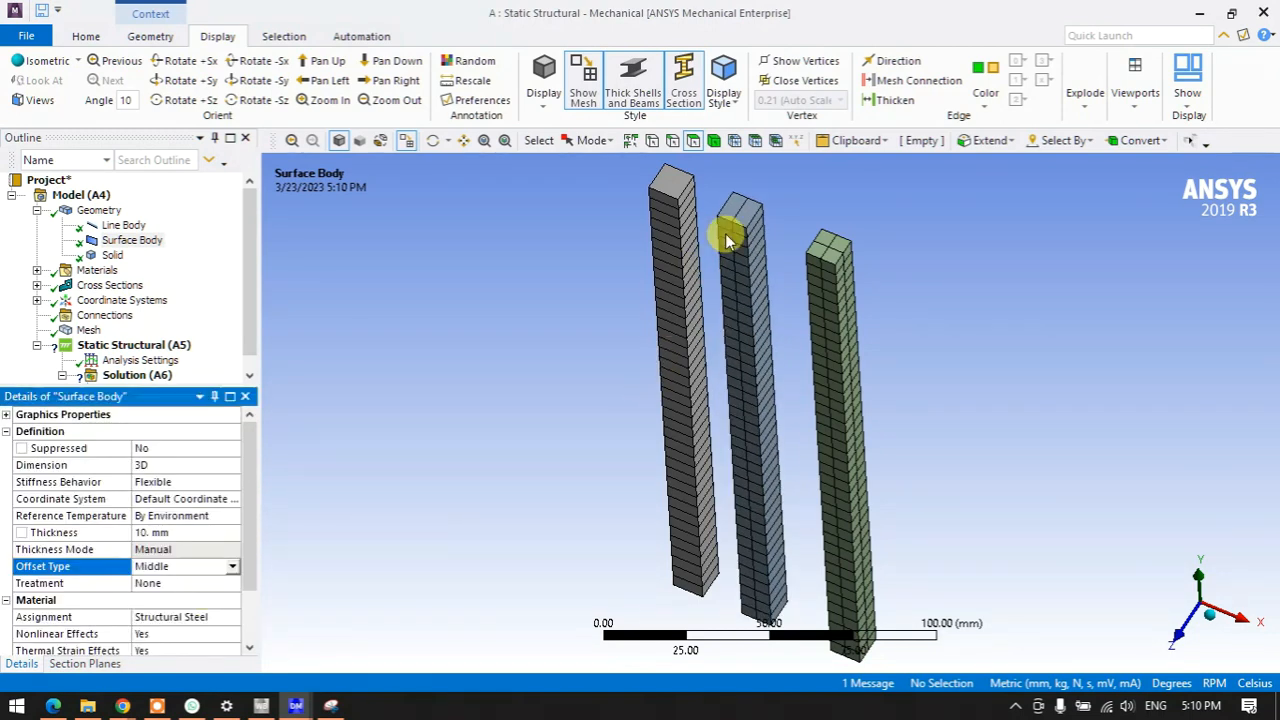
scroll(731, 274, "down", 2)
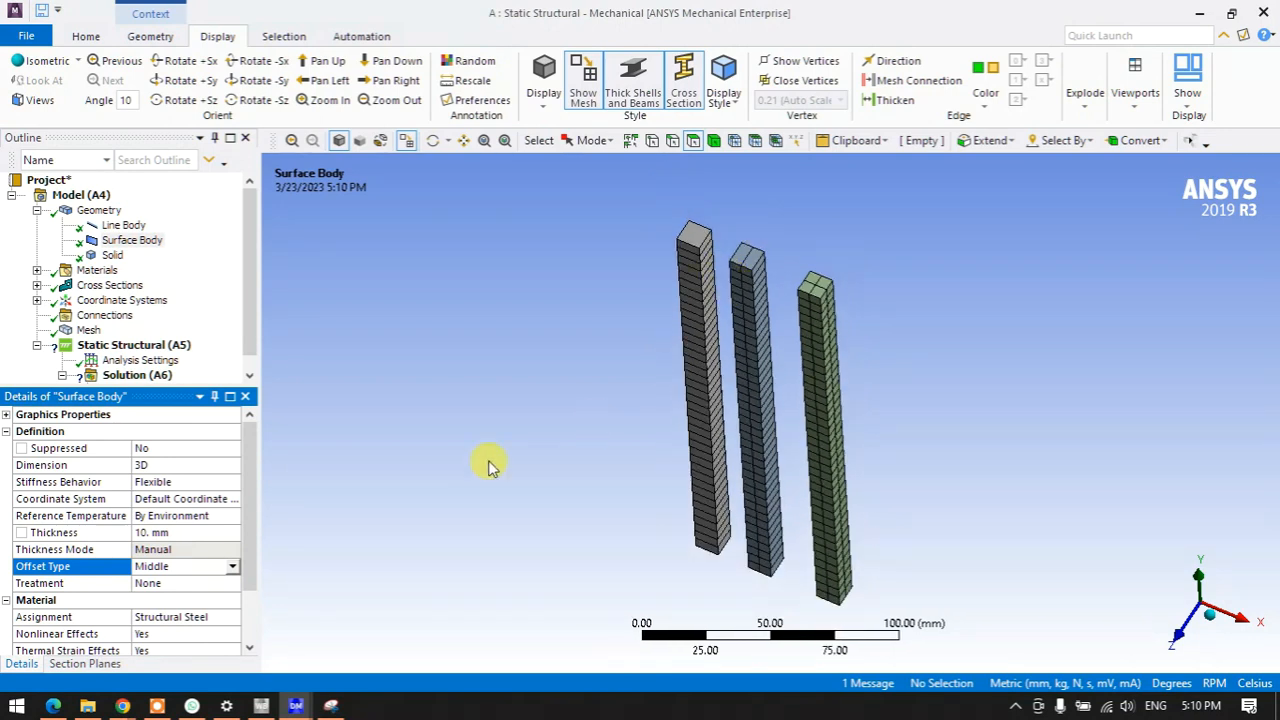
left_click(37, 210)
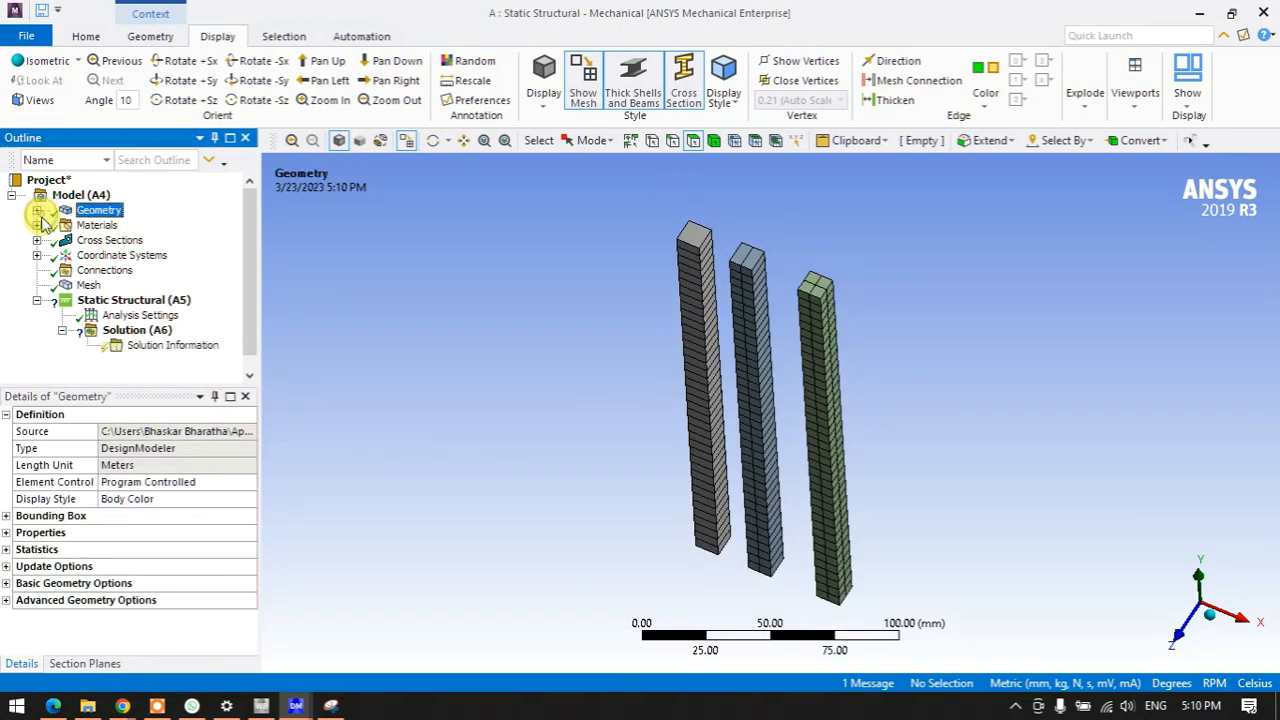
- Insert a fixed support in the static structural analysis
left_click(115, 302)
right_click(196, 308)
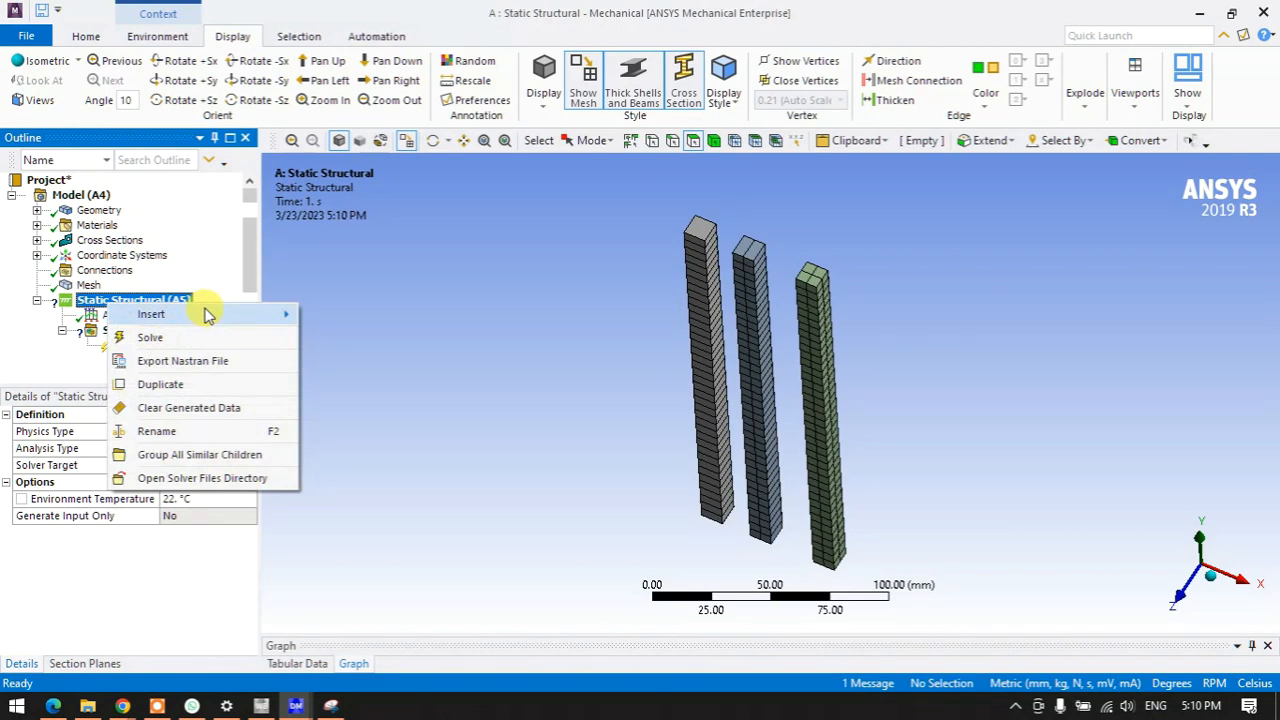
mouse_move(250, 313)
left_click(352, 355)
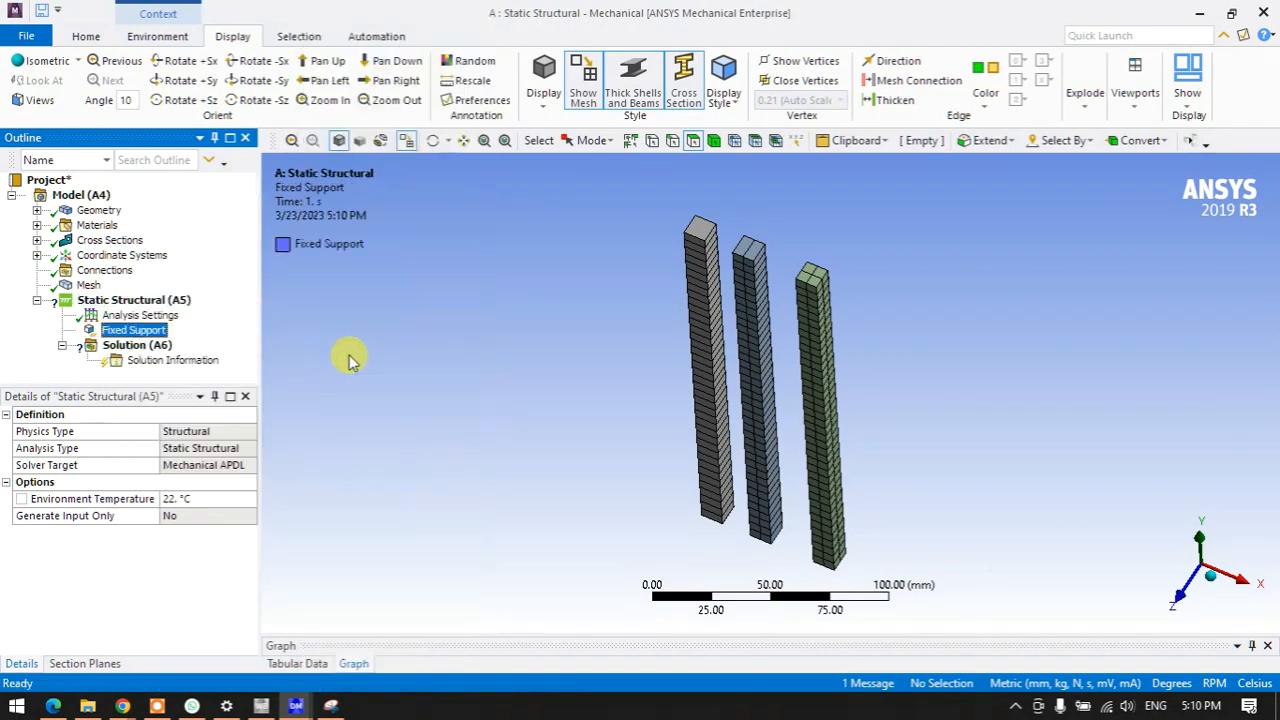
- Turn off the display of the mesh, thick shells and beams, and beam cross sections
left_click(1190, 602)
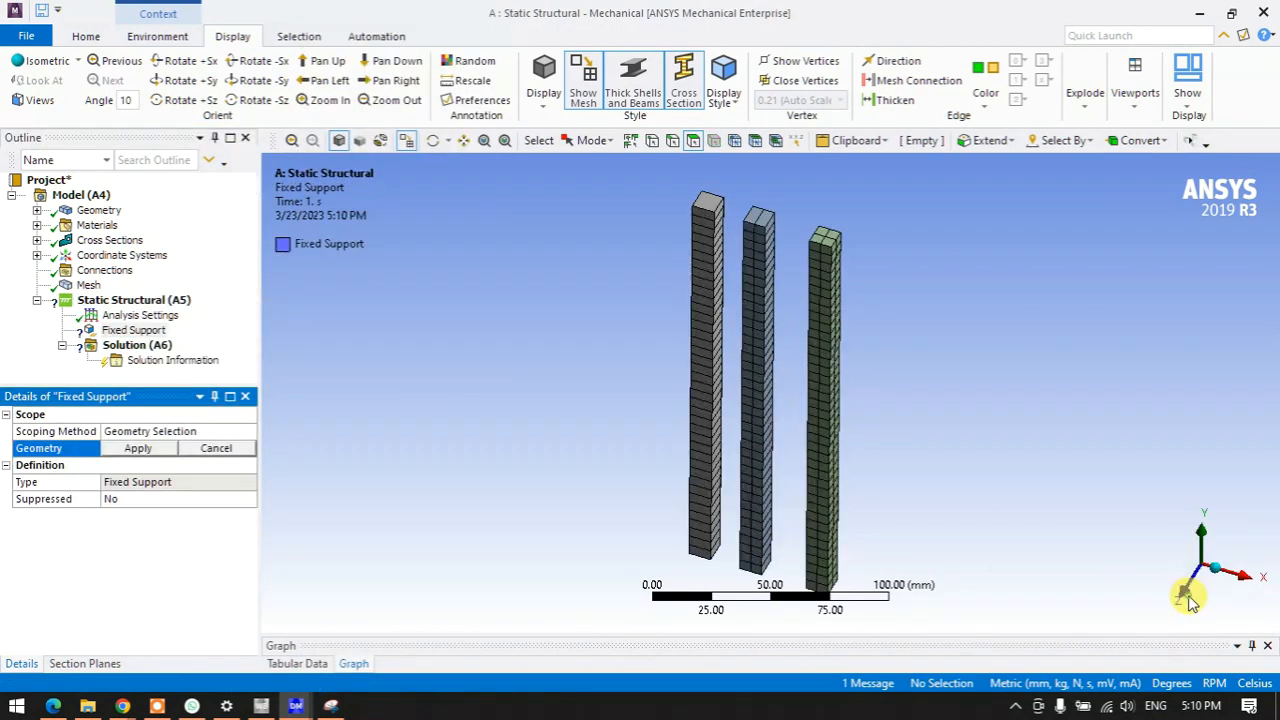
scroll(810, 535, "down", 4)
middle_click_drag(766, 557, 793, 463)
scroll(793, 463, "up", 4)
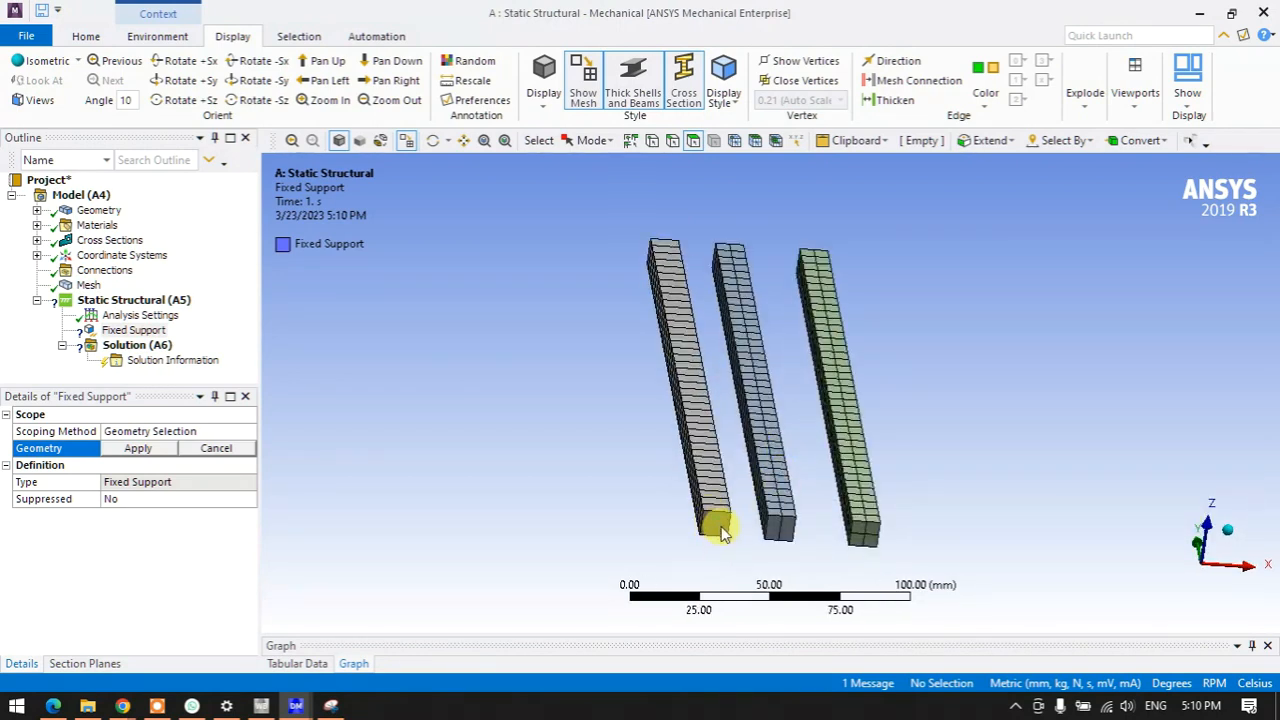
middle_click_drag(716, 530, 737, 514)
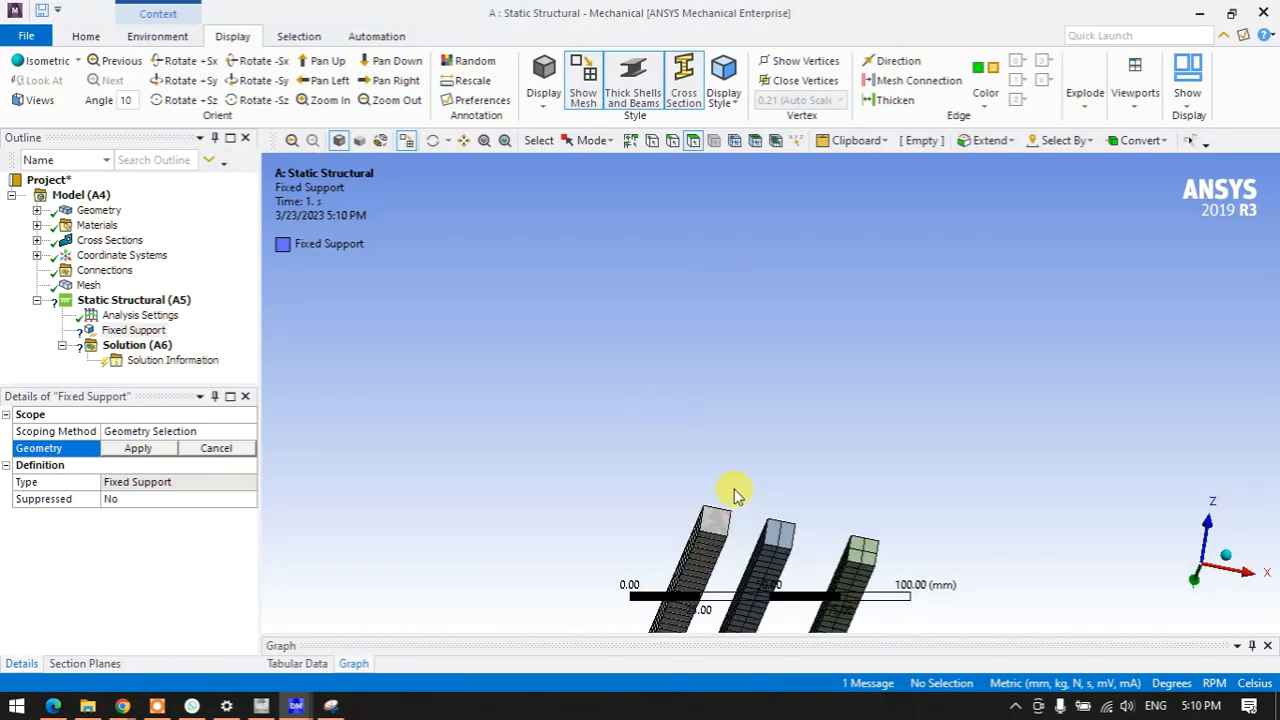
scroll(735, 495, "up", 4)
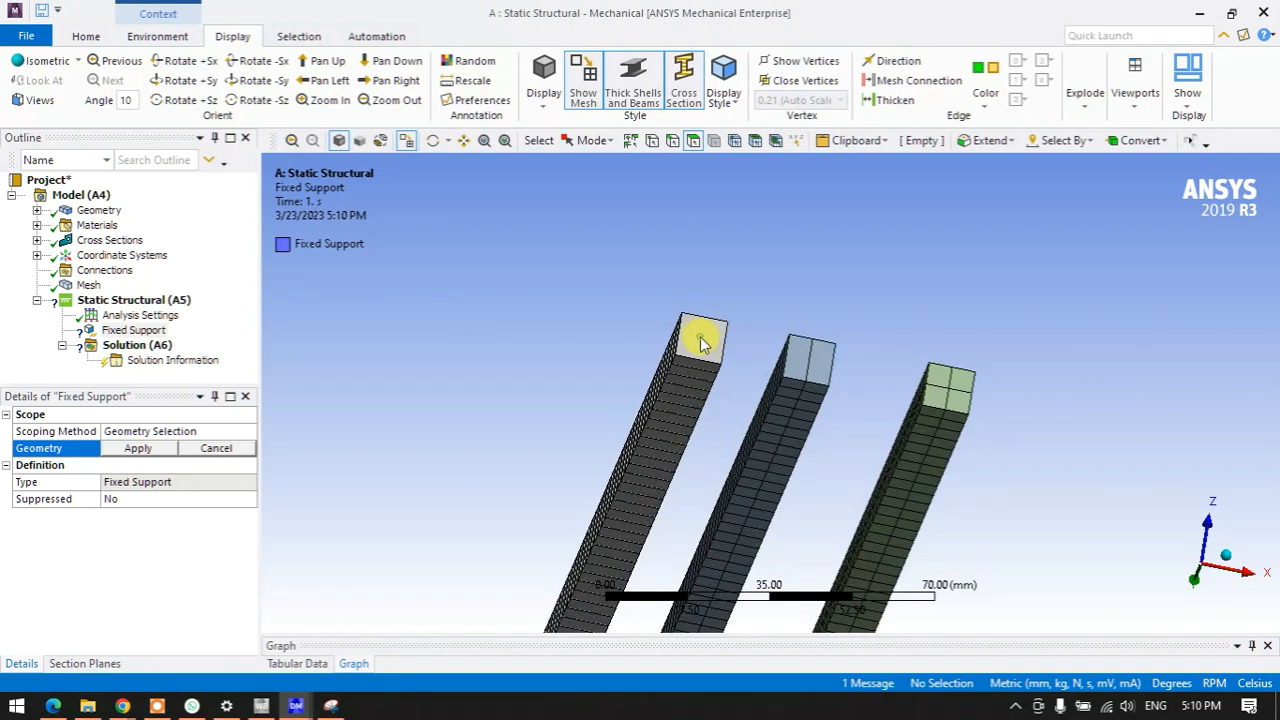
left_click(583, 84)
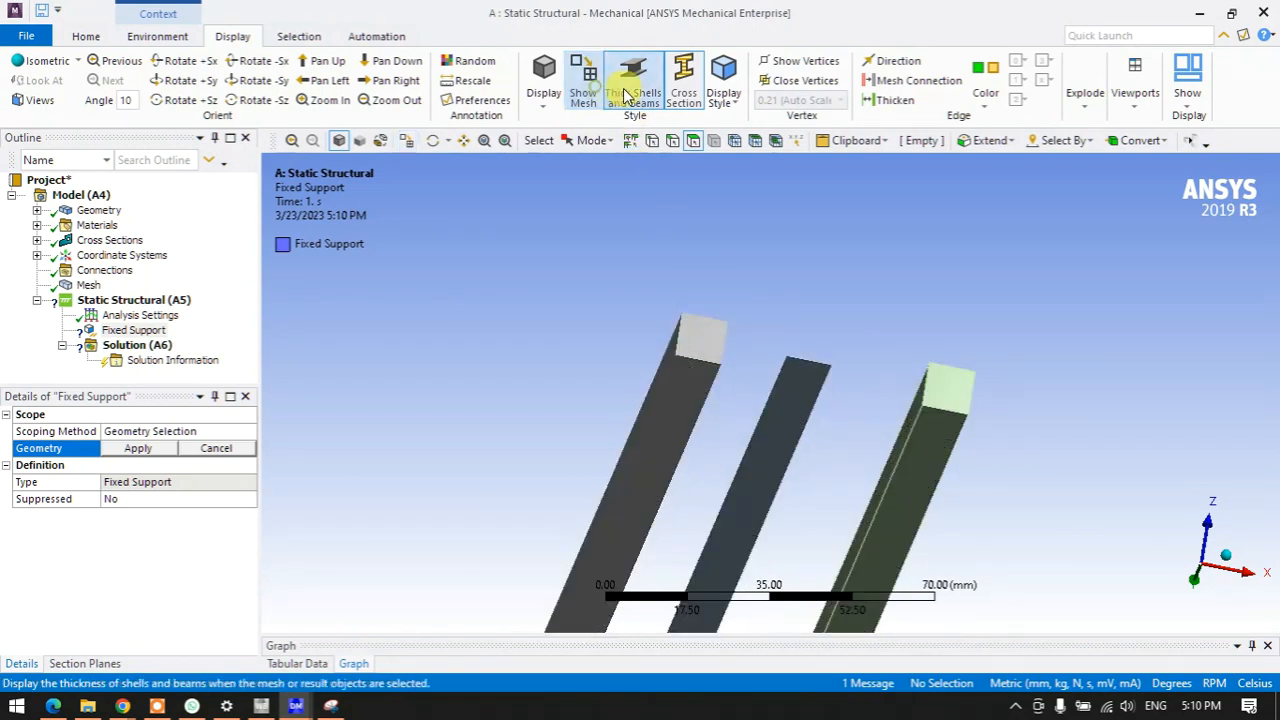
left_click(682, 92)
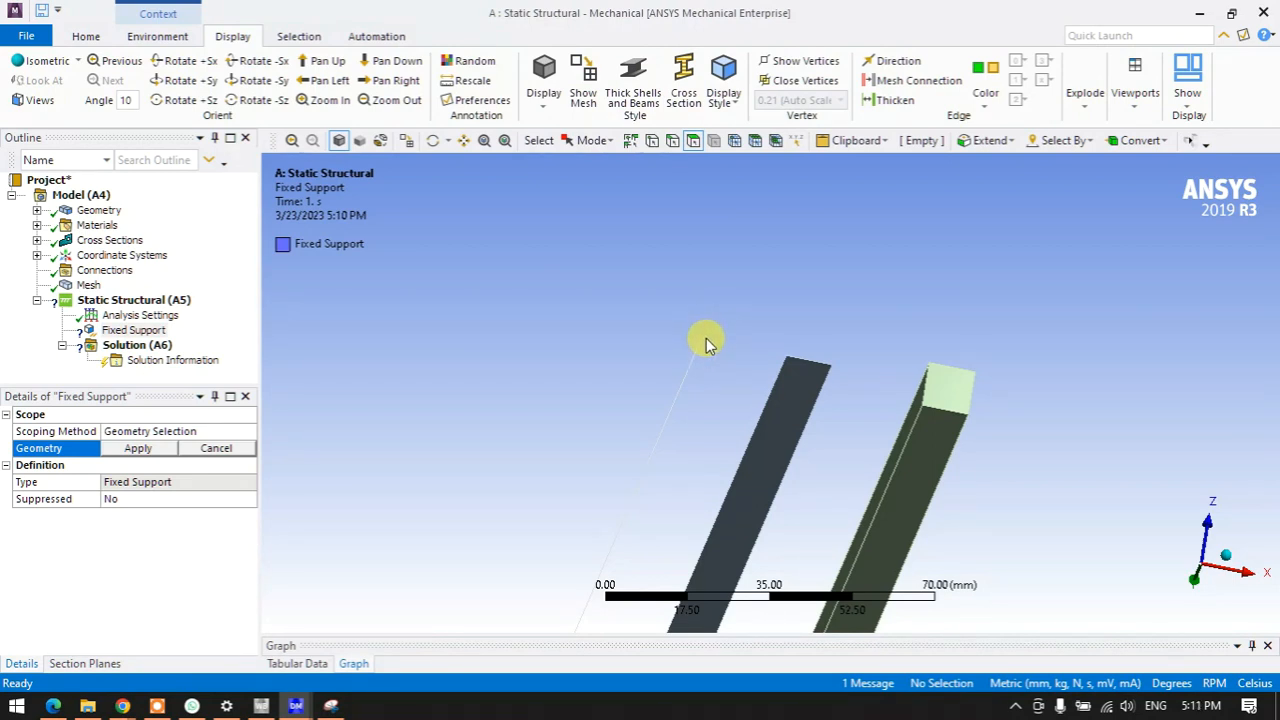
- Scope the fixed support to the vertex at the line body's lower end
left_click(651, 141)
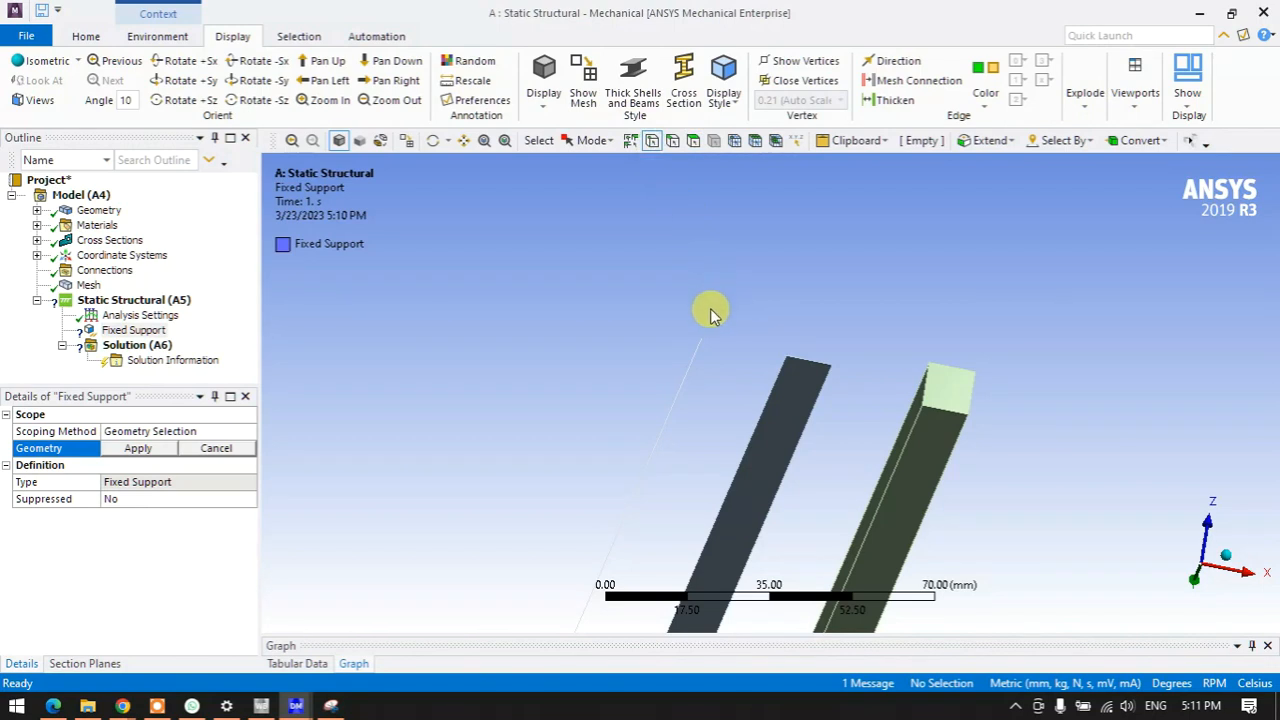
left_click(701, 338)
left_click(158, 449)
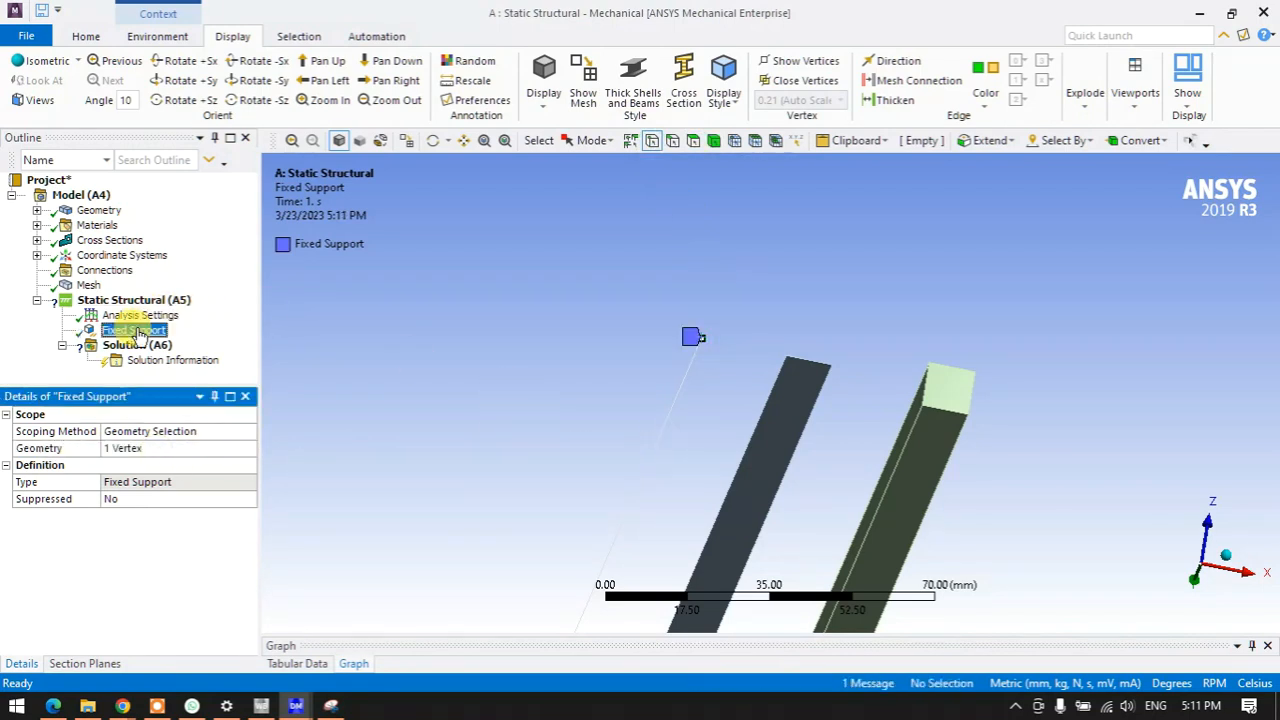
- Duplicate the fixed support and scope the copy to the surface body's 10 mm lower end edge
right_click(138, 336)
left_click(183, 413)
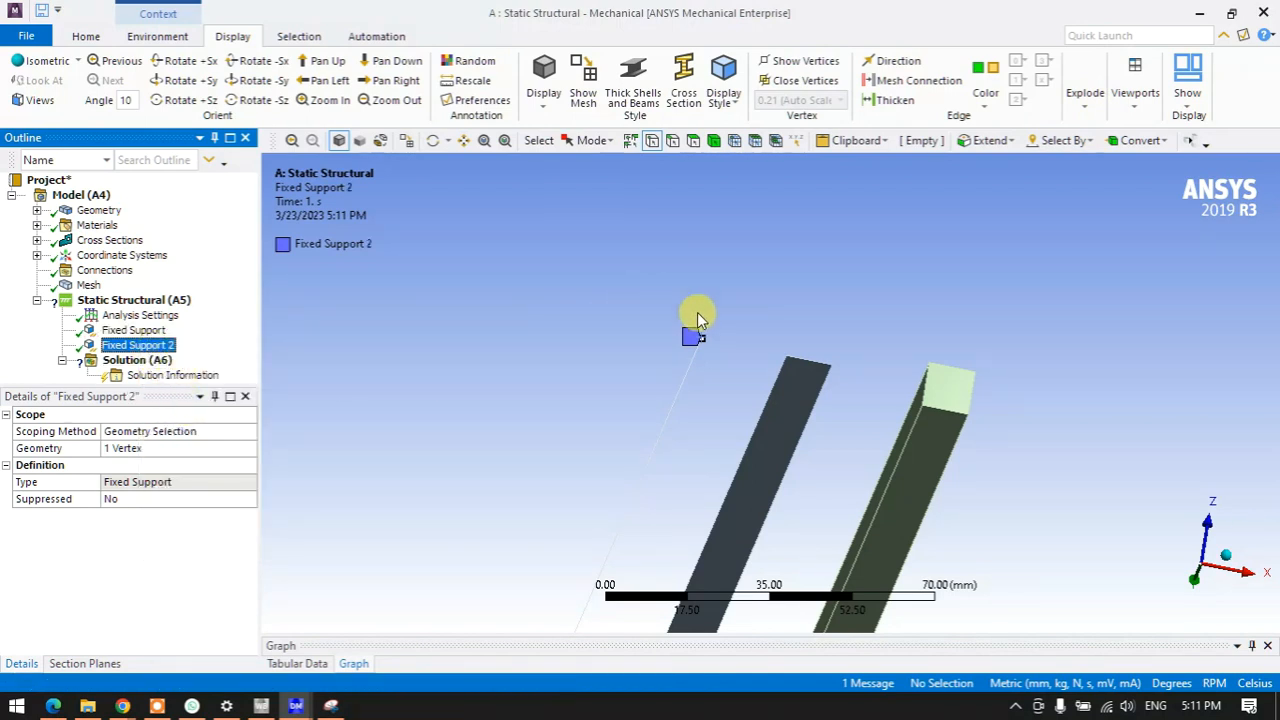
left_click(676, 143)
left_click(800, 362)
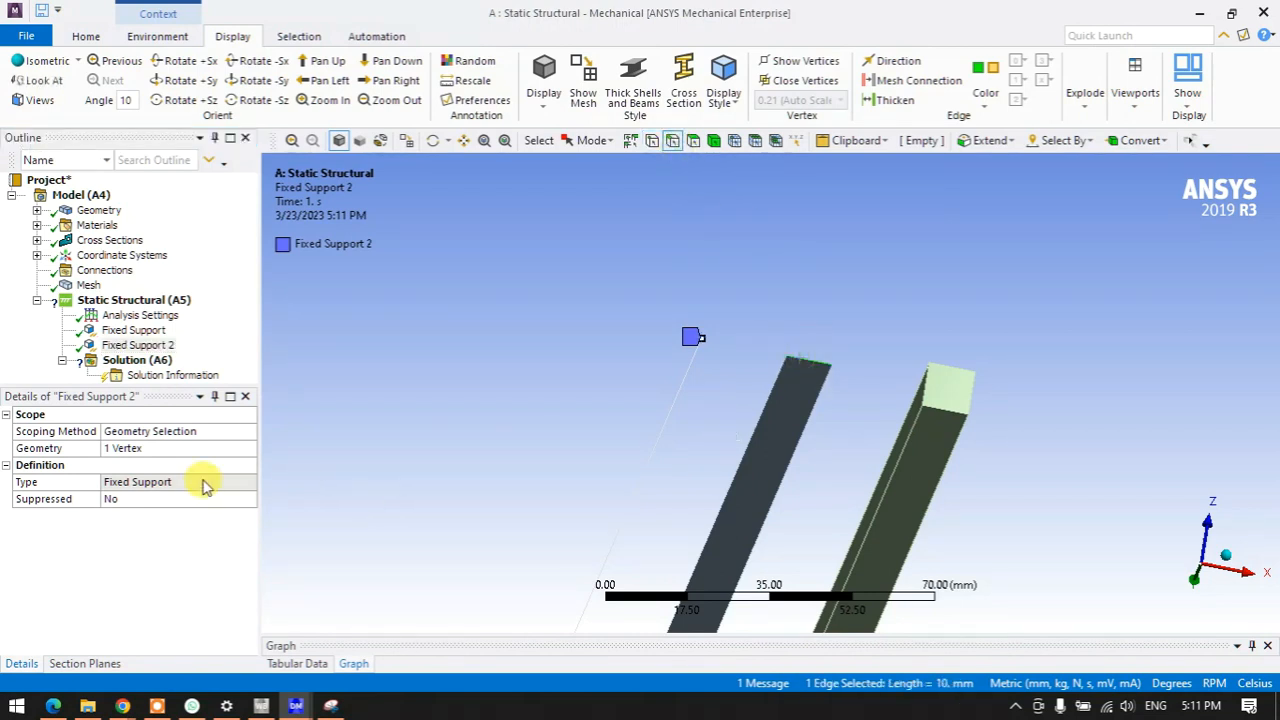
left_click(128, 449)
left_click(125, 448)
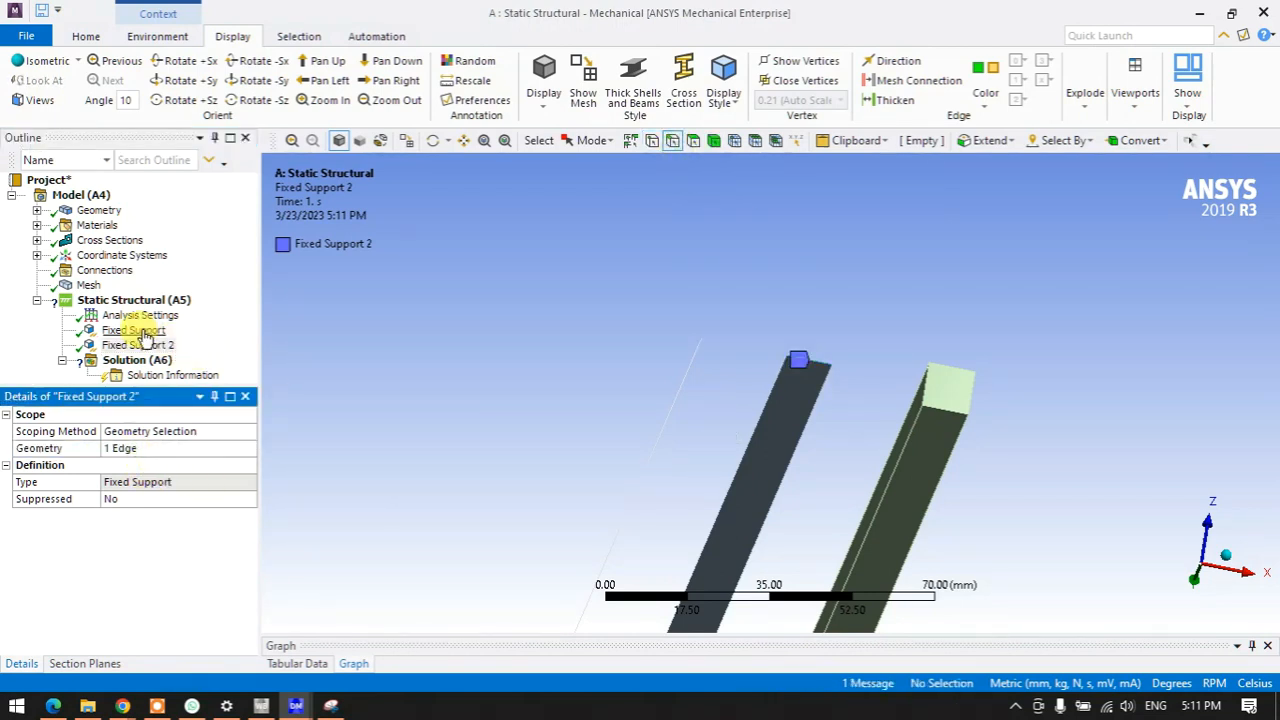
- Duplicate the surface body's fixed support and scope the copy to the solid's lower end face
right_click(142, 344)
left_click(199, 428)
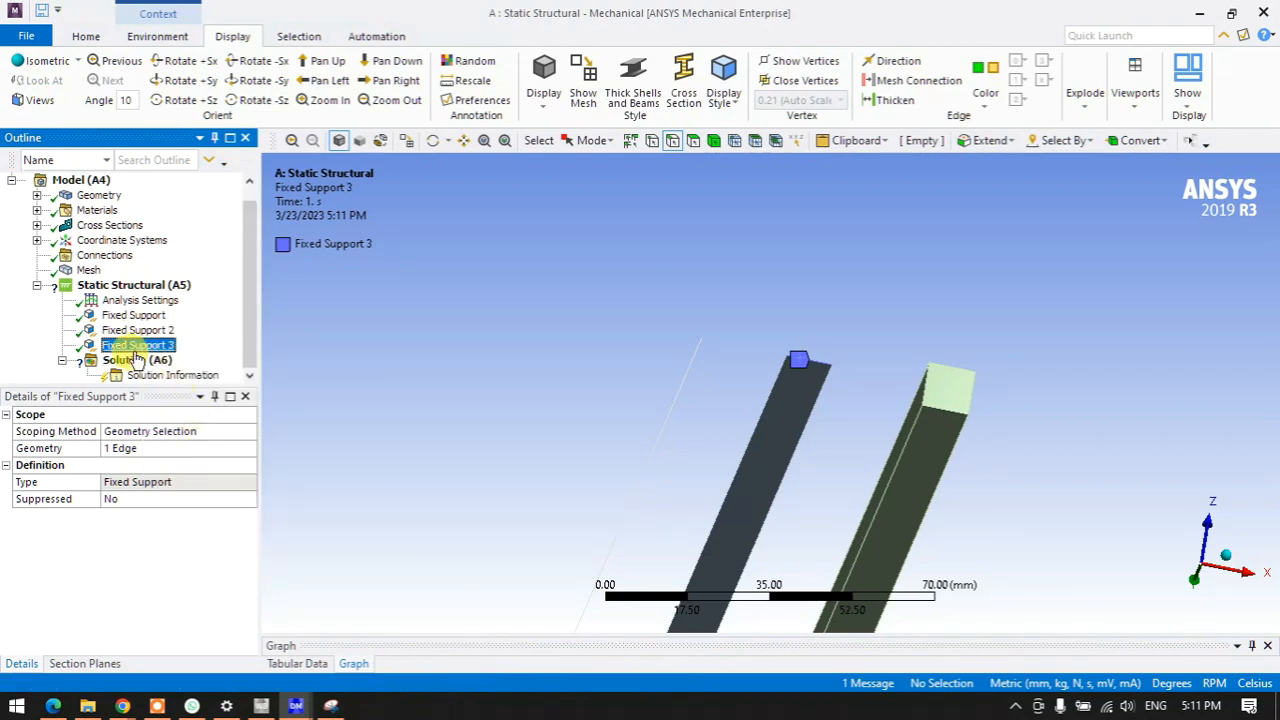
left_click(693, 141)
left_click(945, 390)
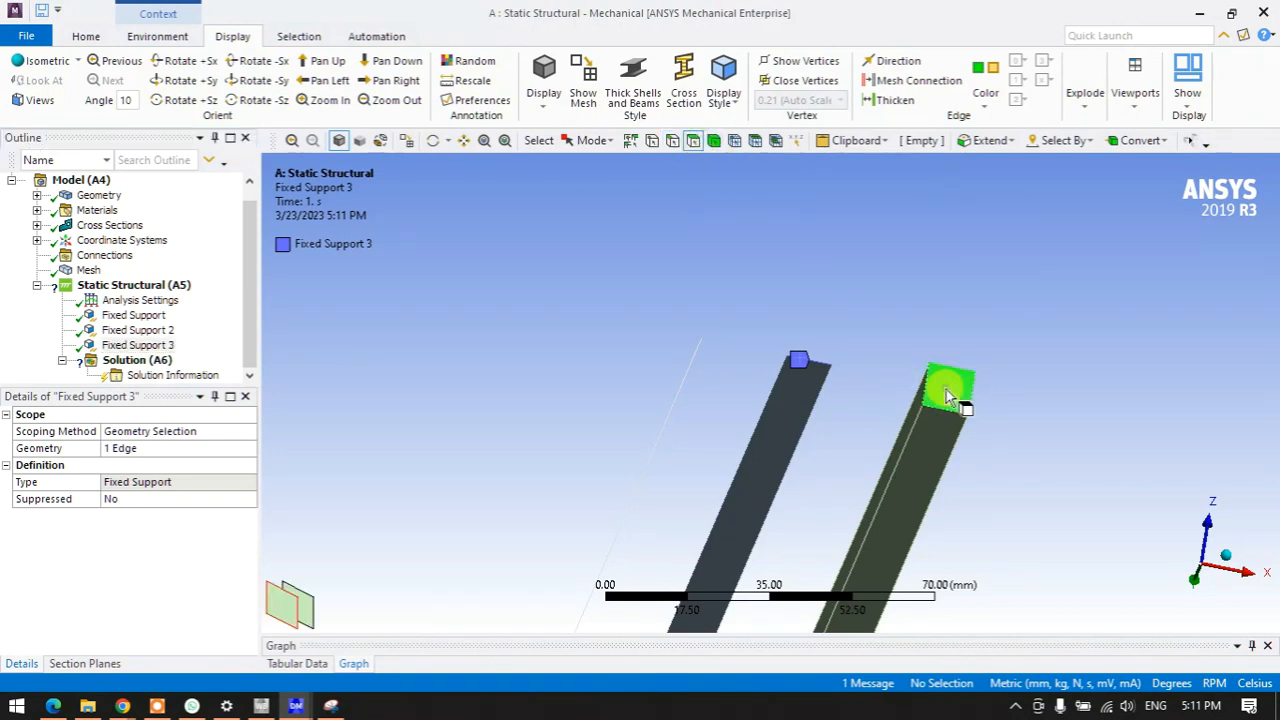
left_click(130, 450)
left_click(125, 448)
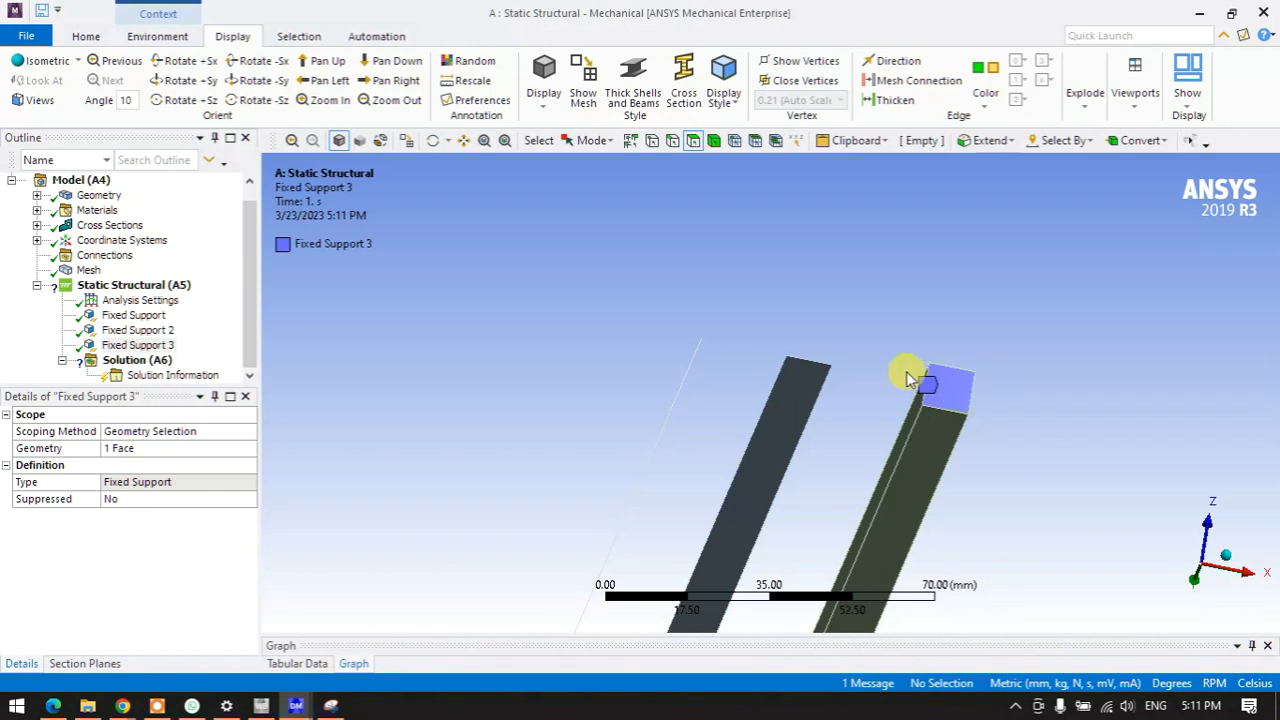
- Insert a force in the static structural analysis and scope it to the line body's upper end vertex
scroll(904, 368, "down", 5)
middle_click_drag(790, 322, 677, 543)
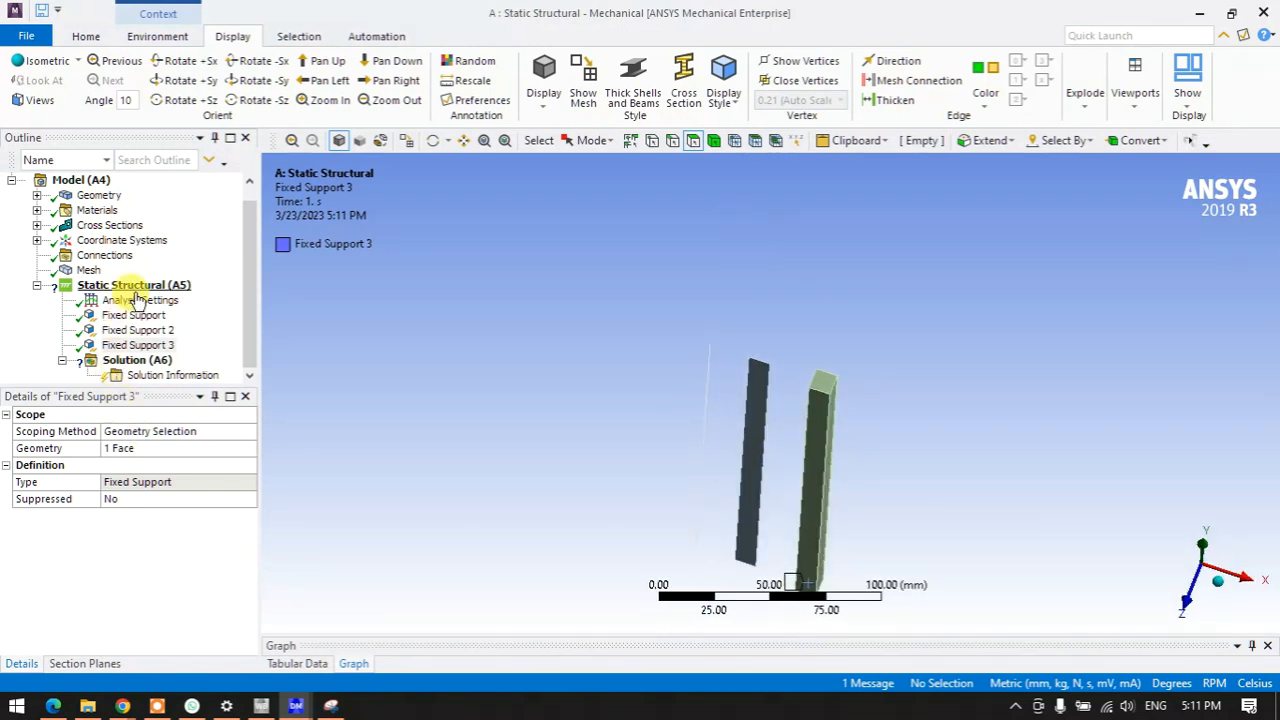
right_click(133, 286)
mouse_move(200, 302)
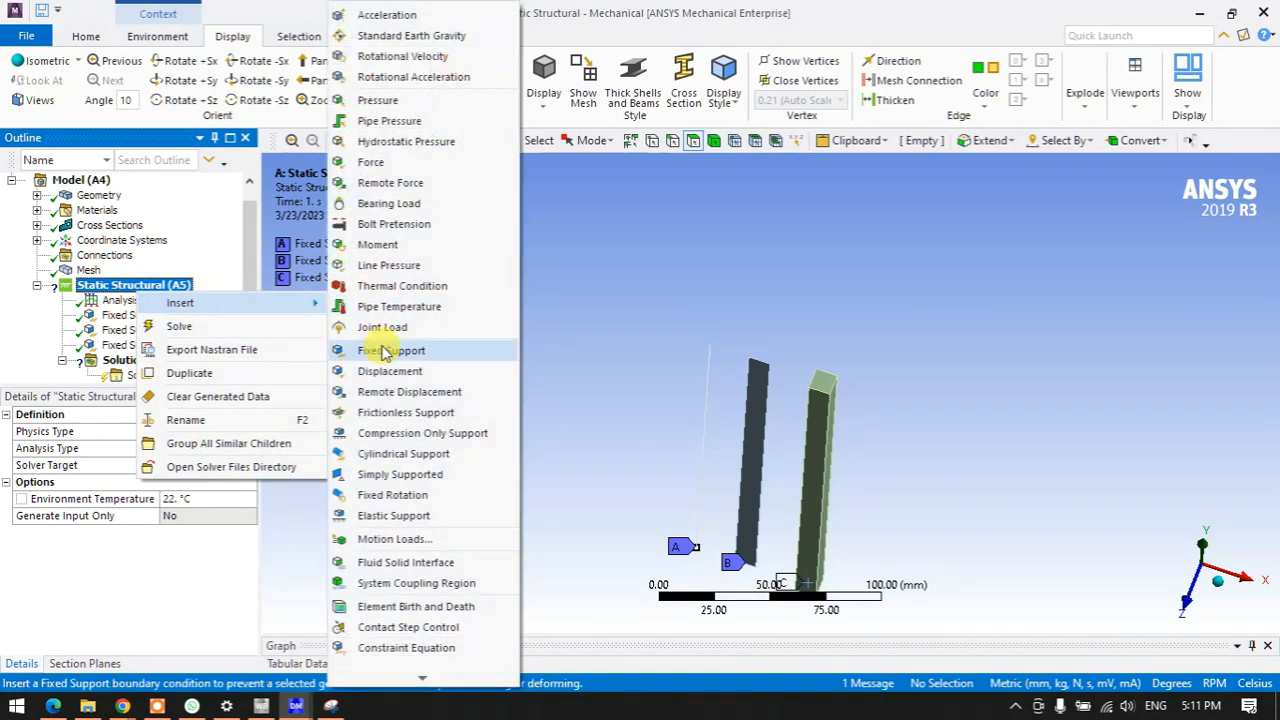
left_click(372, 162)
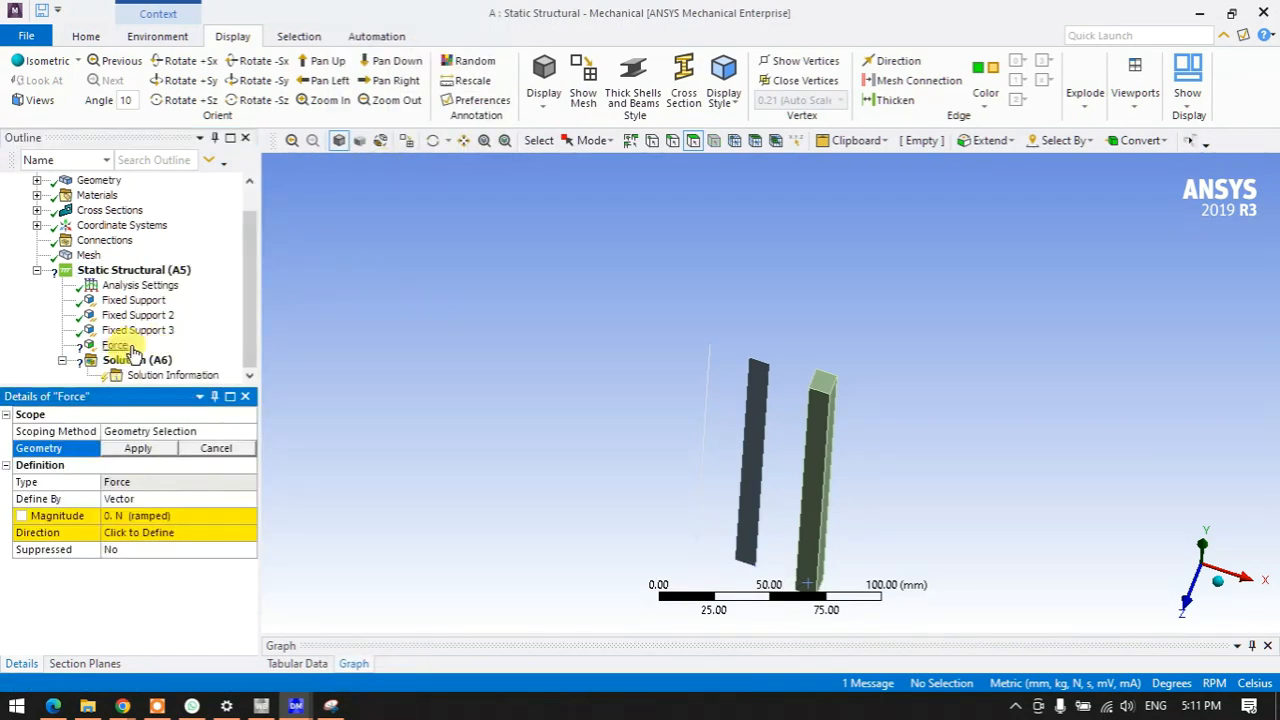
left_click(651, 140)
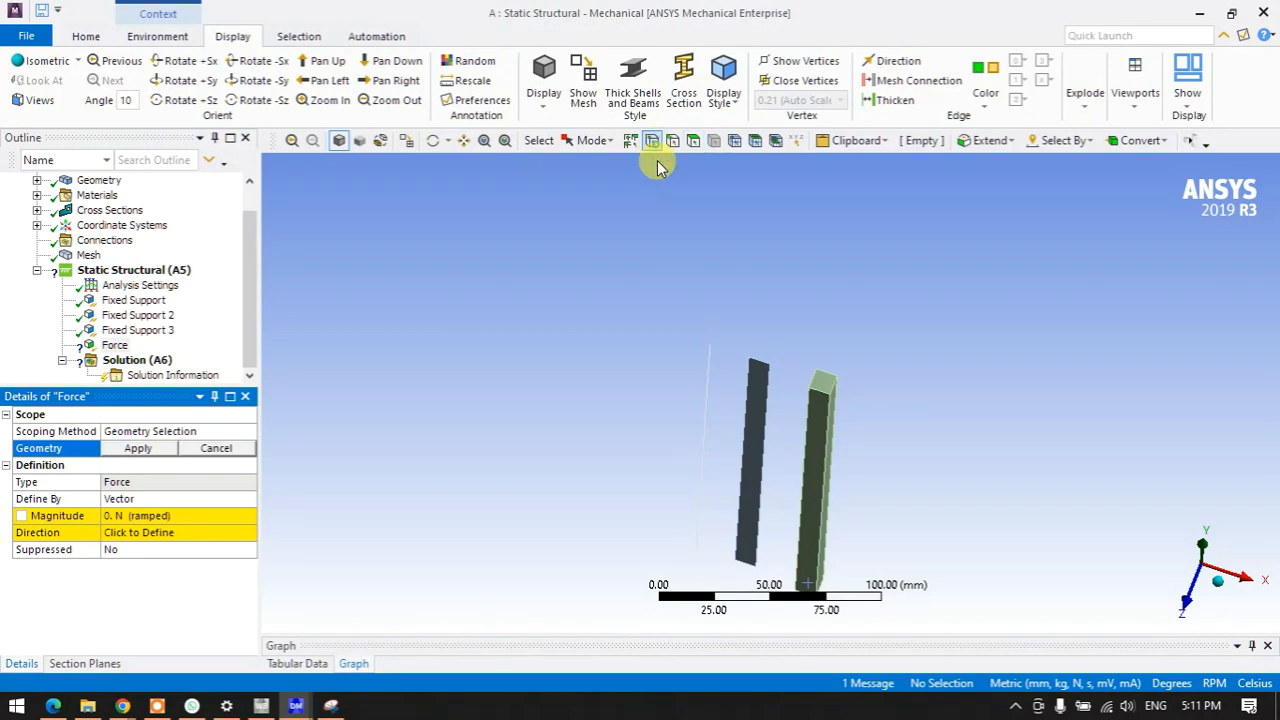
left_click(710, 344)
left_click(138, 448)
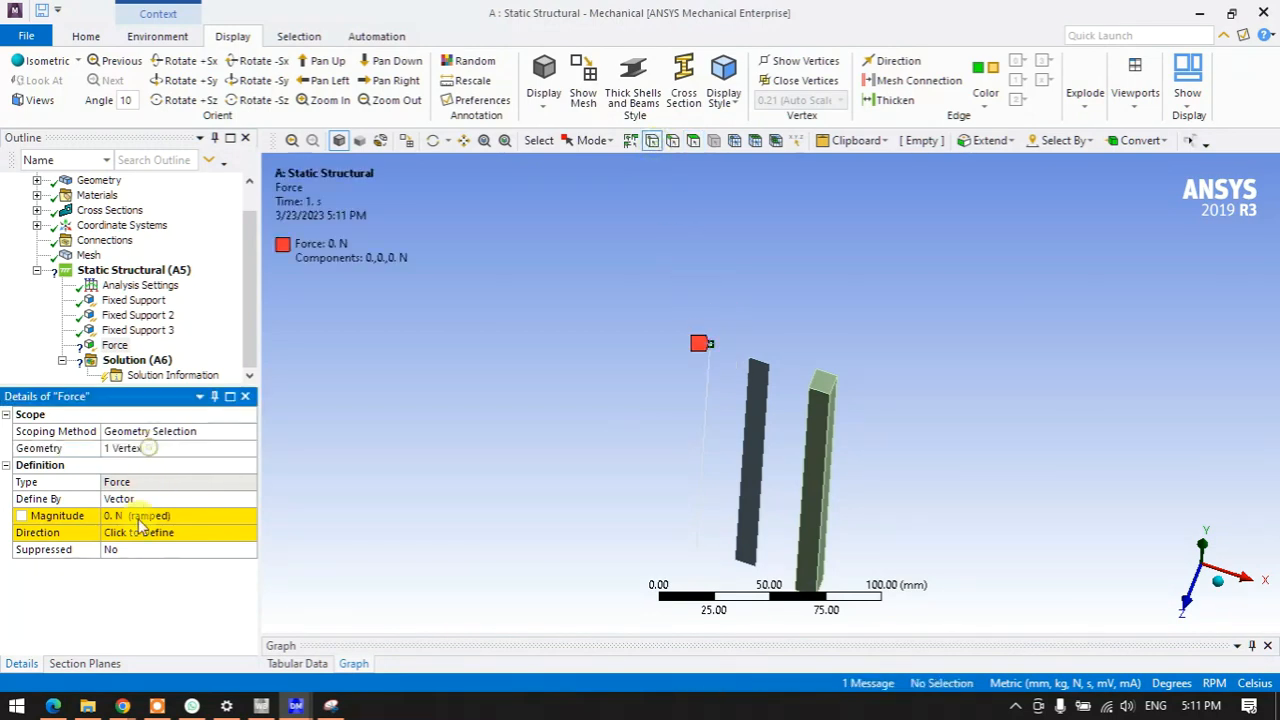
- Set the force's magnitude to -100 N and its direction downward along the line body's edge
left_click(138, 516)
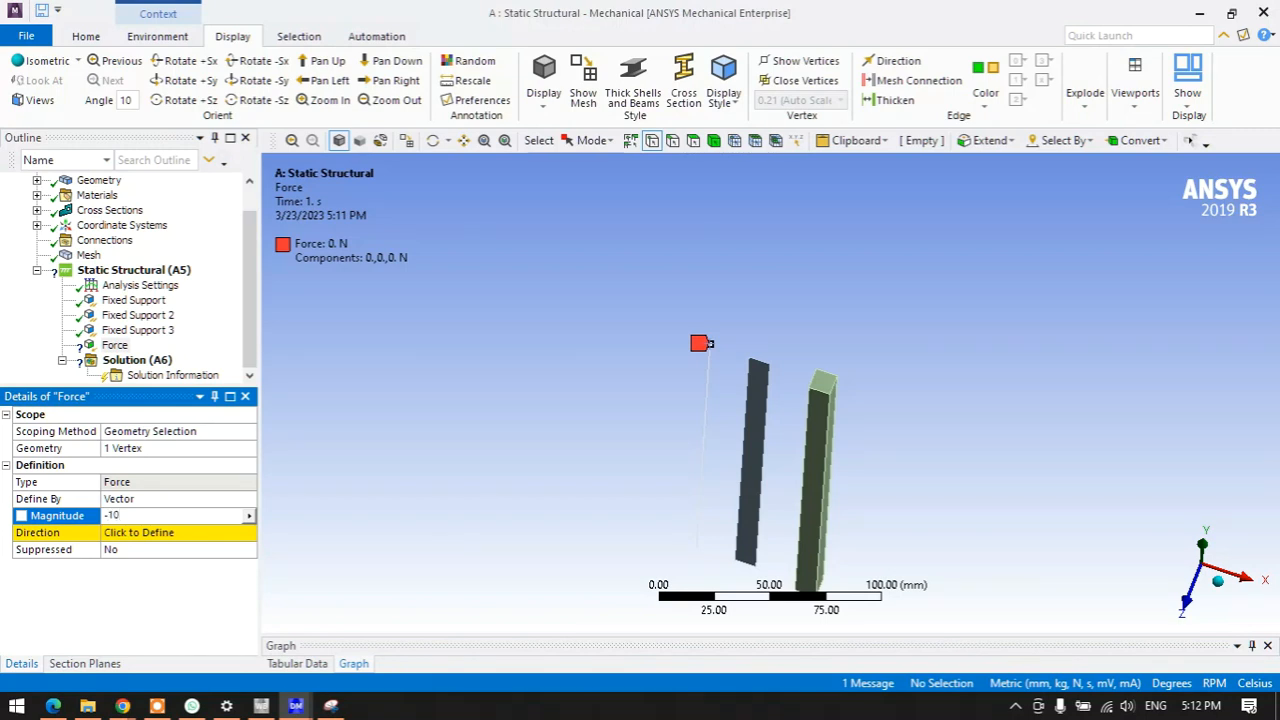
type("-100")
key("Return")
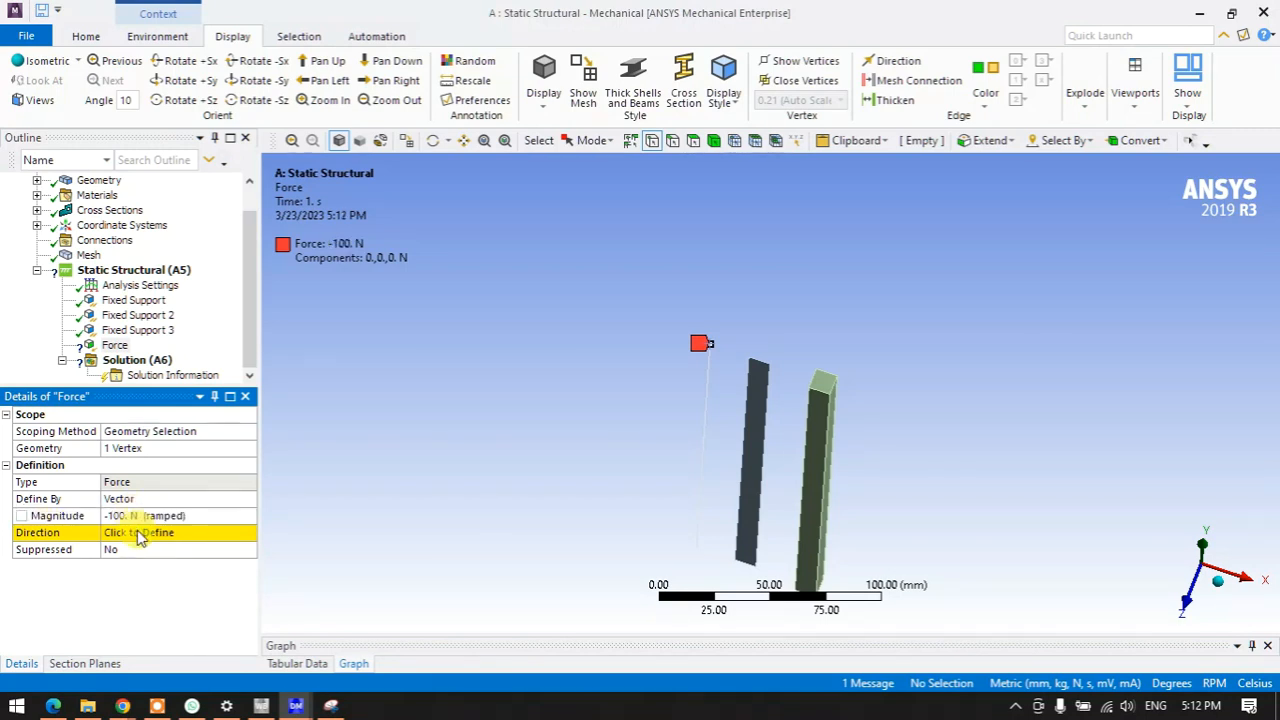
left_click(139, 533)
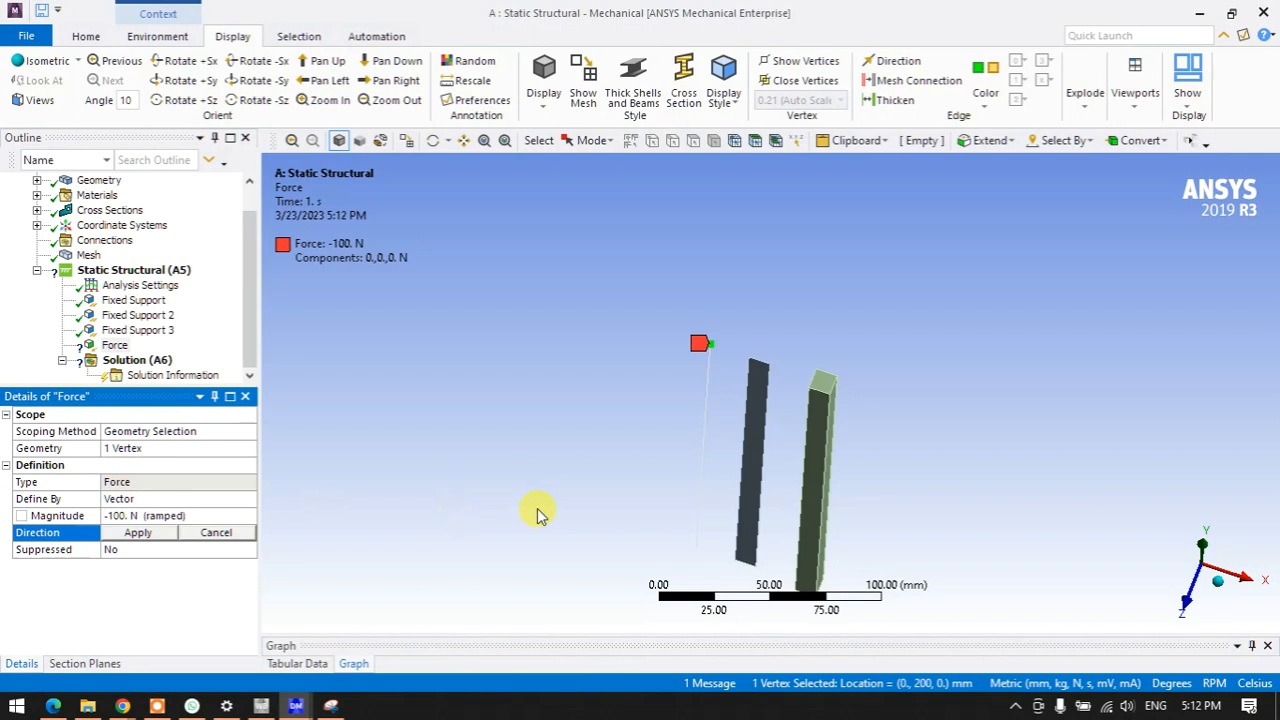
left_click(701, 450)
left_click(298, 550)
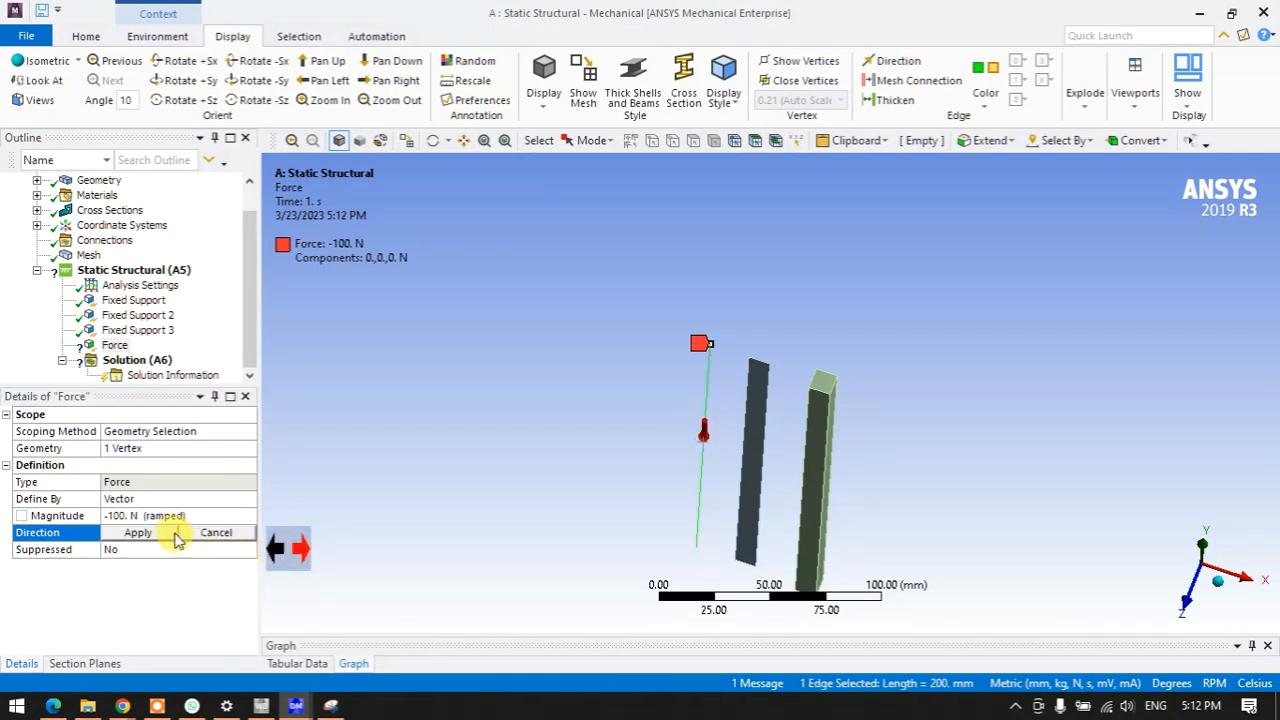
left_click(160, 533)
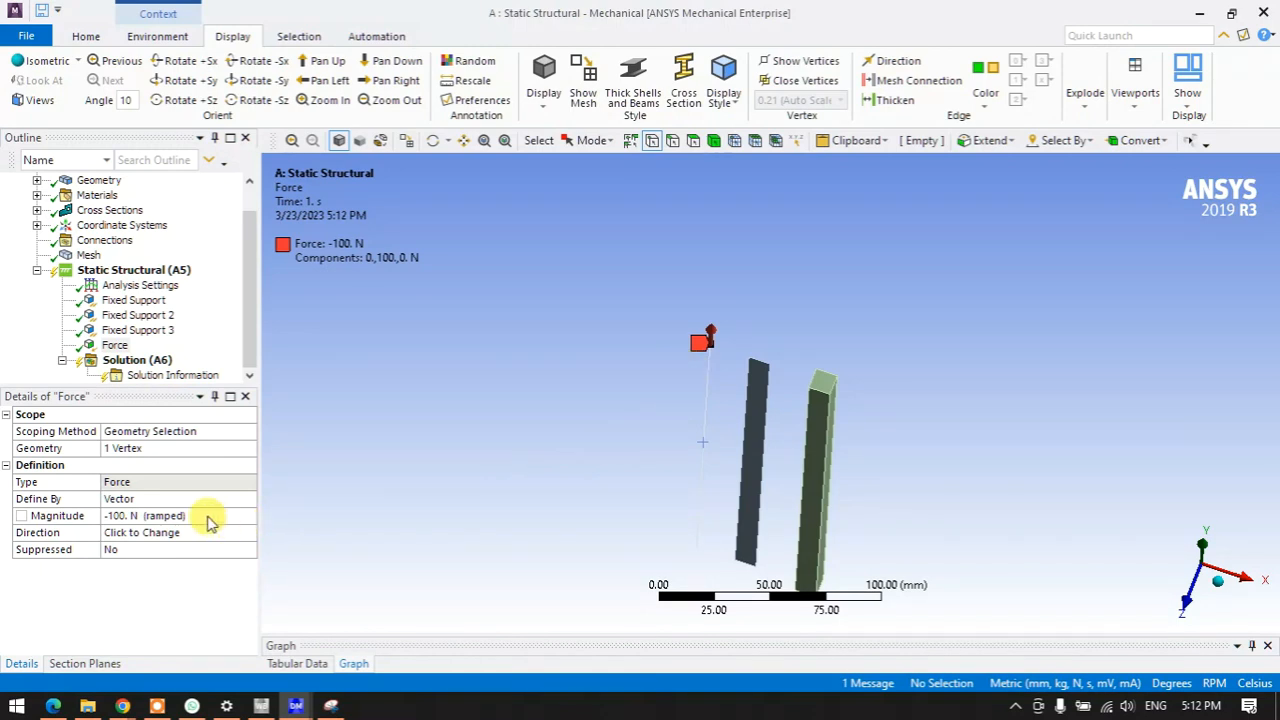
- Set the line body's force magnitude to 100 N so that it acts in the negative Y direction
left_click(206, 516)
type("10")
key("Return")
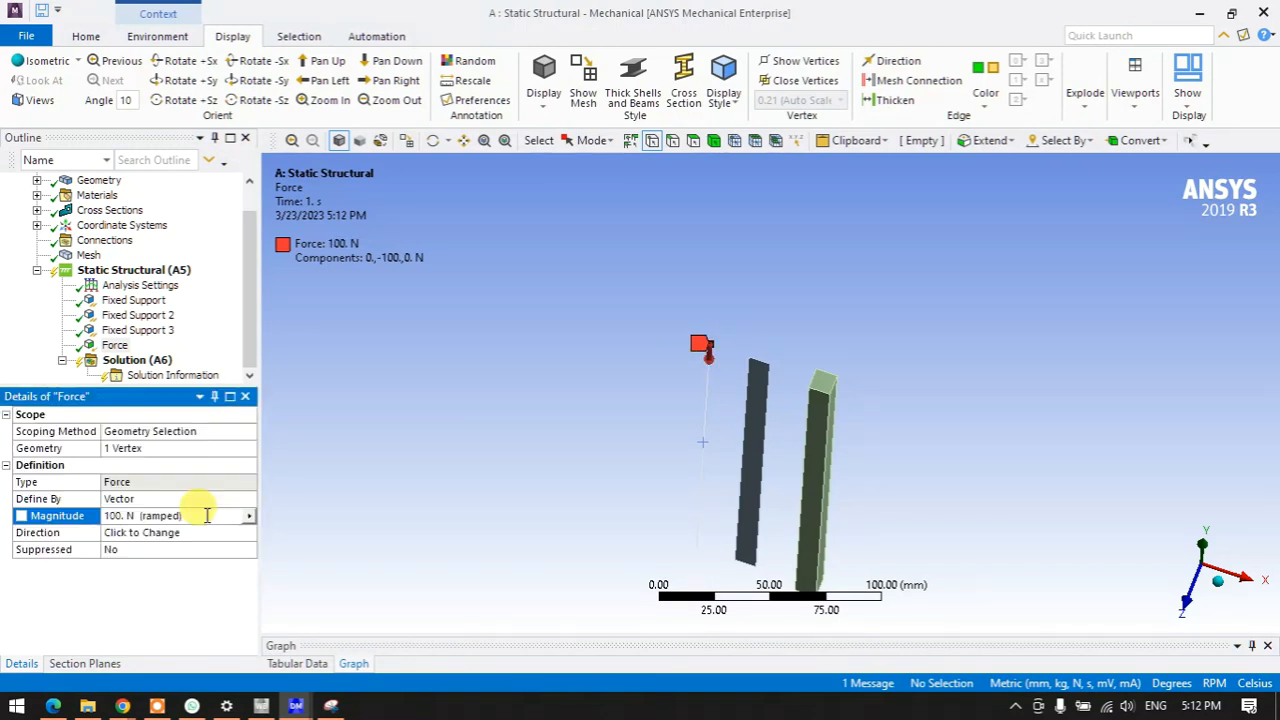
- Duplicate the force and scope the copy to the surface body's upper end edge
mouse_move(623, 429)
middle_mouse_down()
mouse_move(620, 406)
mouse_move(640, 420)
middle_mouse_up()
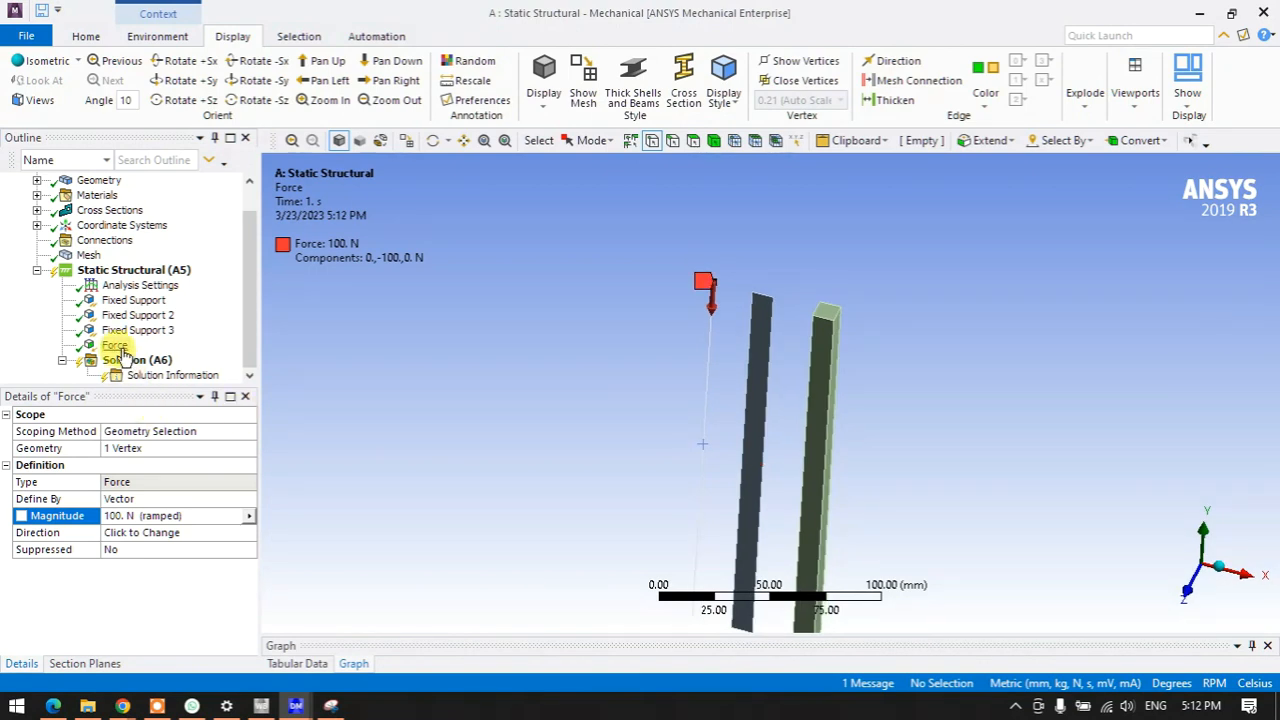
right_click(124, 347)
left_click(168, 430)
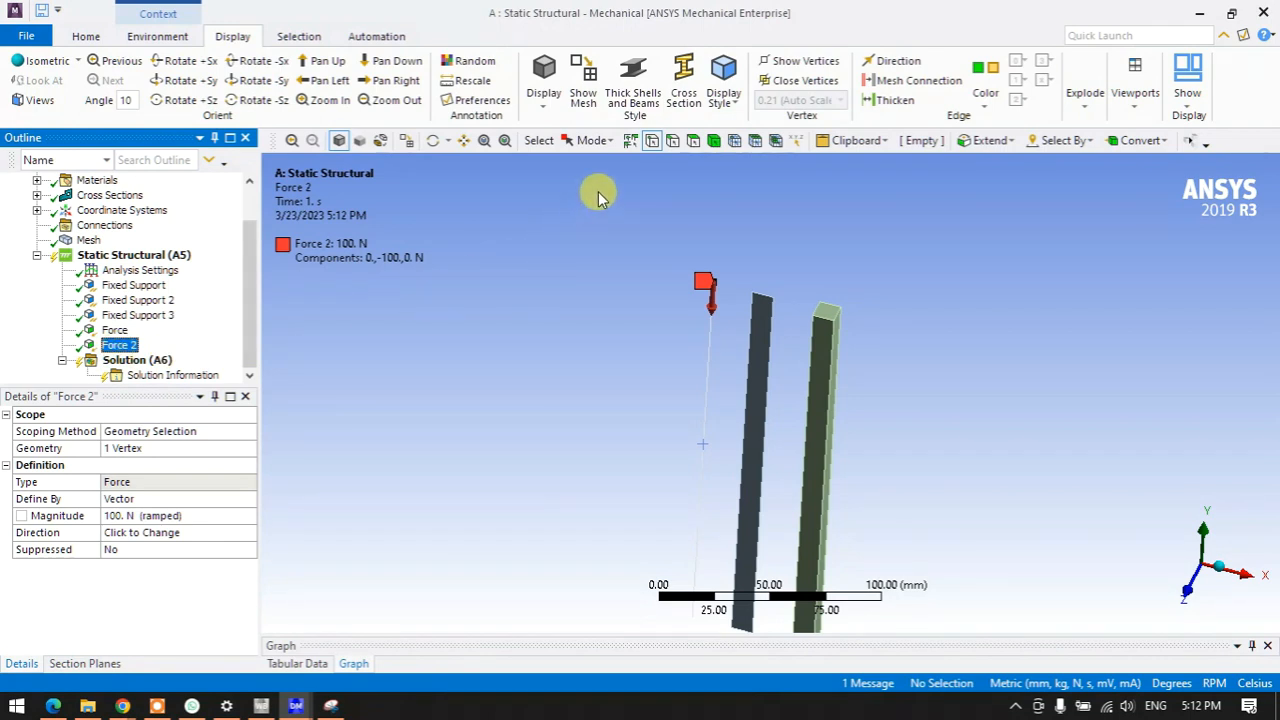
left_click(673, 141)
left_click(764, 295)
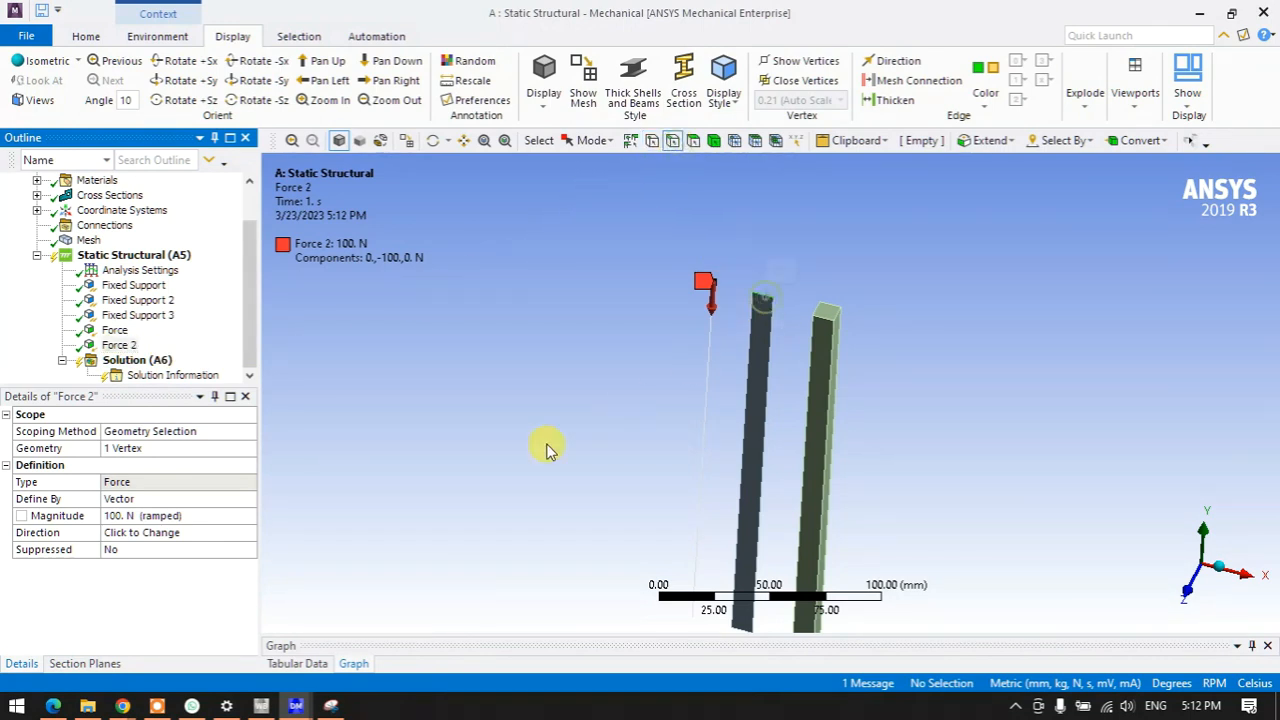
left_click(124, 448)
left_click(122, 449)
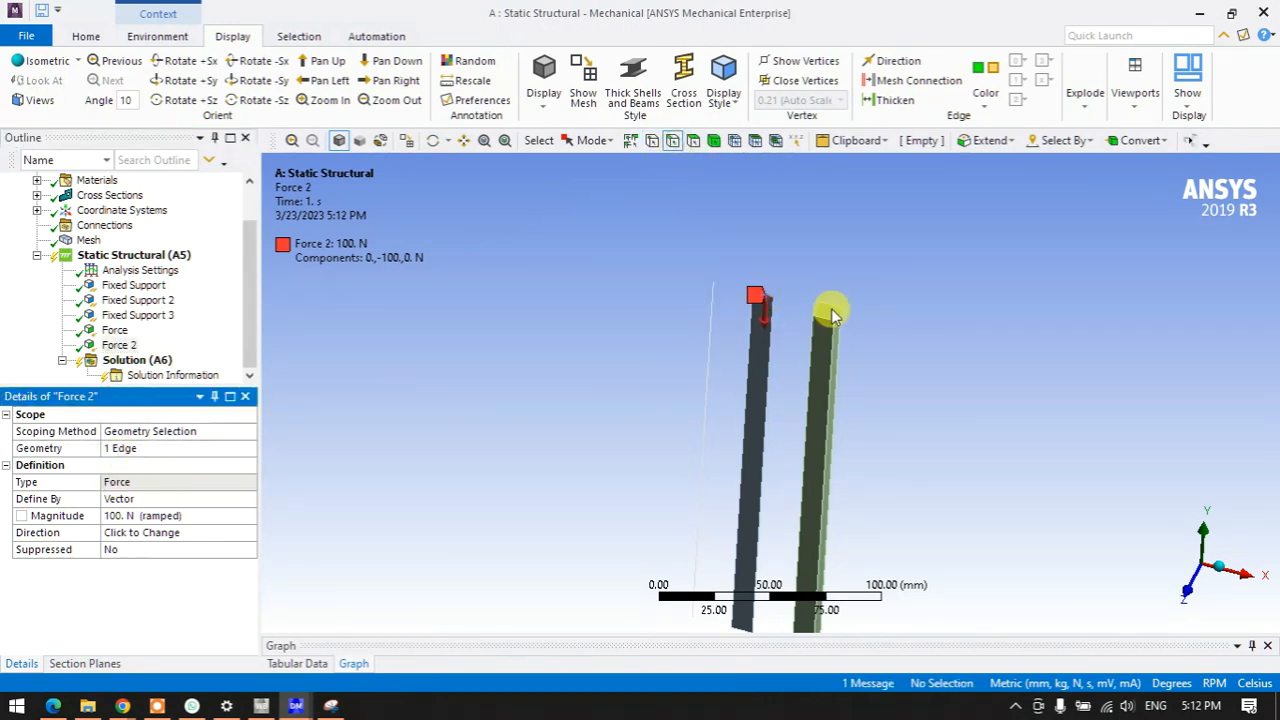
- Duplicate the surface body's force and scope the copy to the solid body's upper end face
right_click(128, 345)
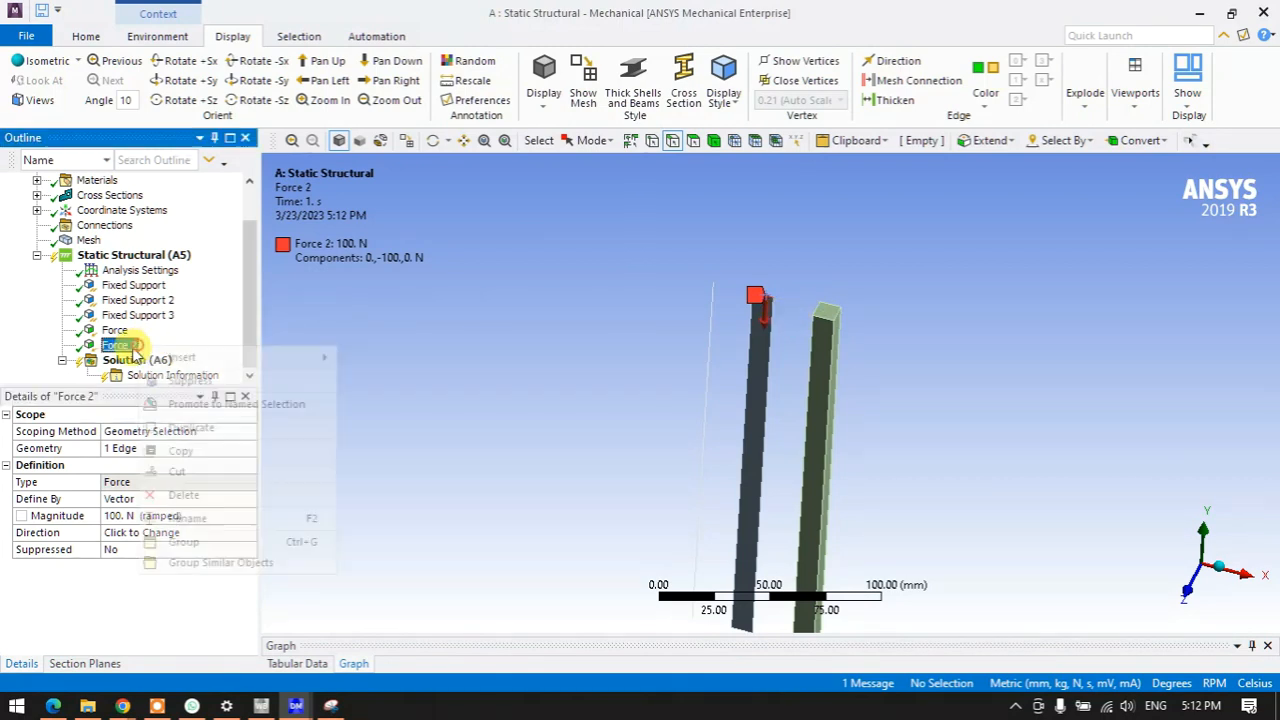
left_click(185, 427)
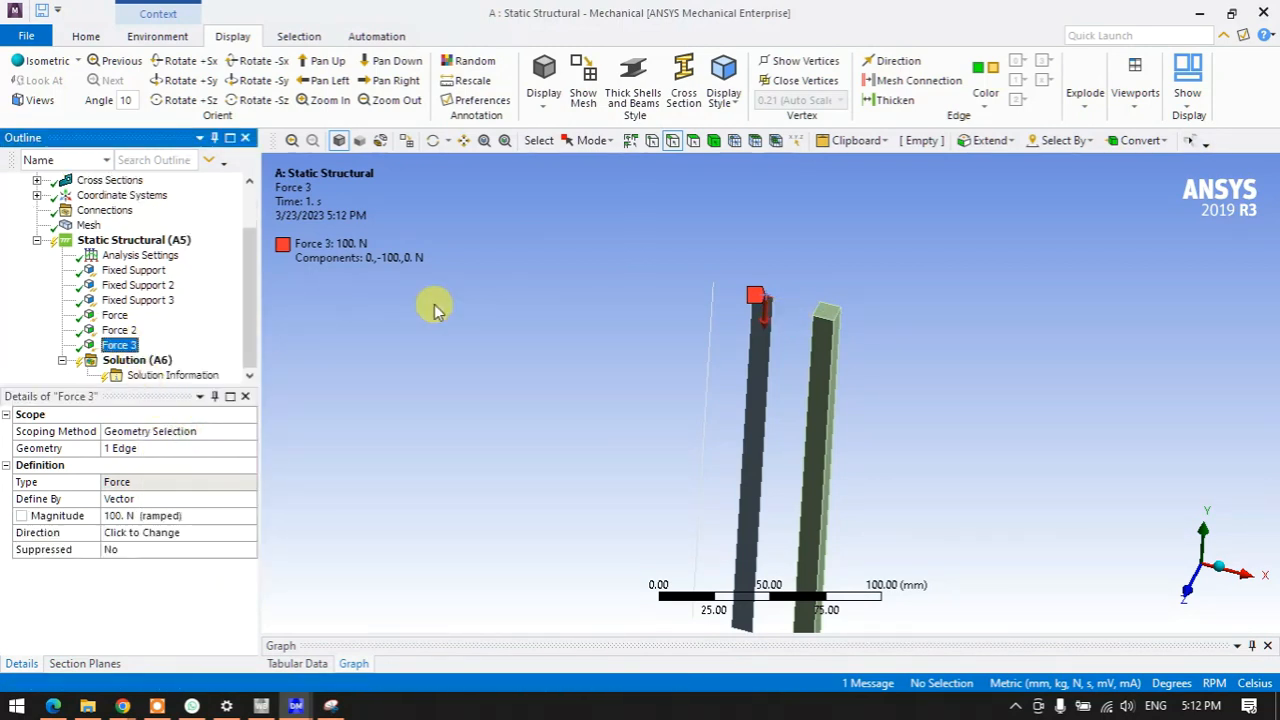
left_click(693, 140)
left_click(828, 315)
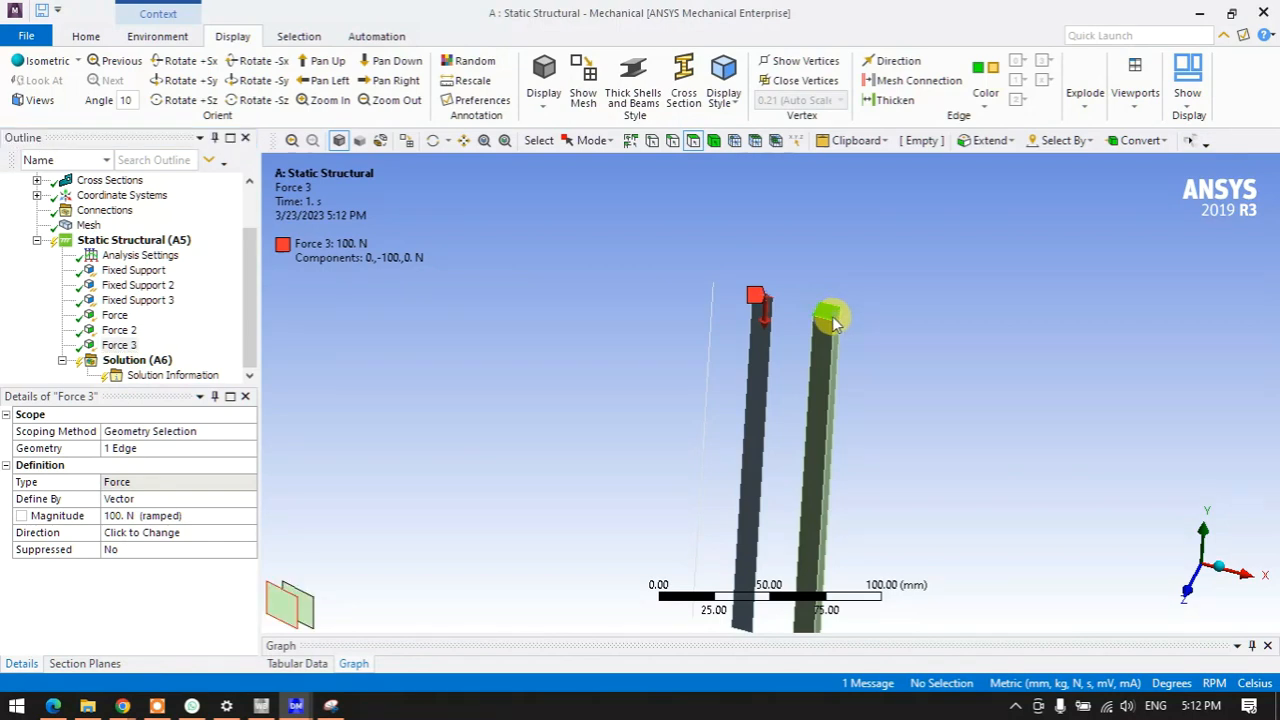
left_click(140, 448)
left_click(140, 448)
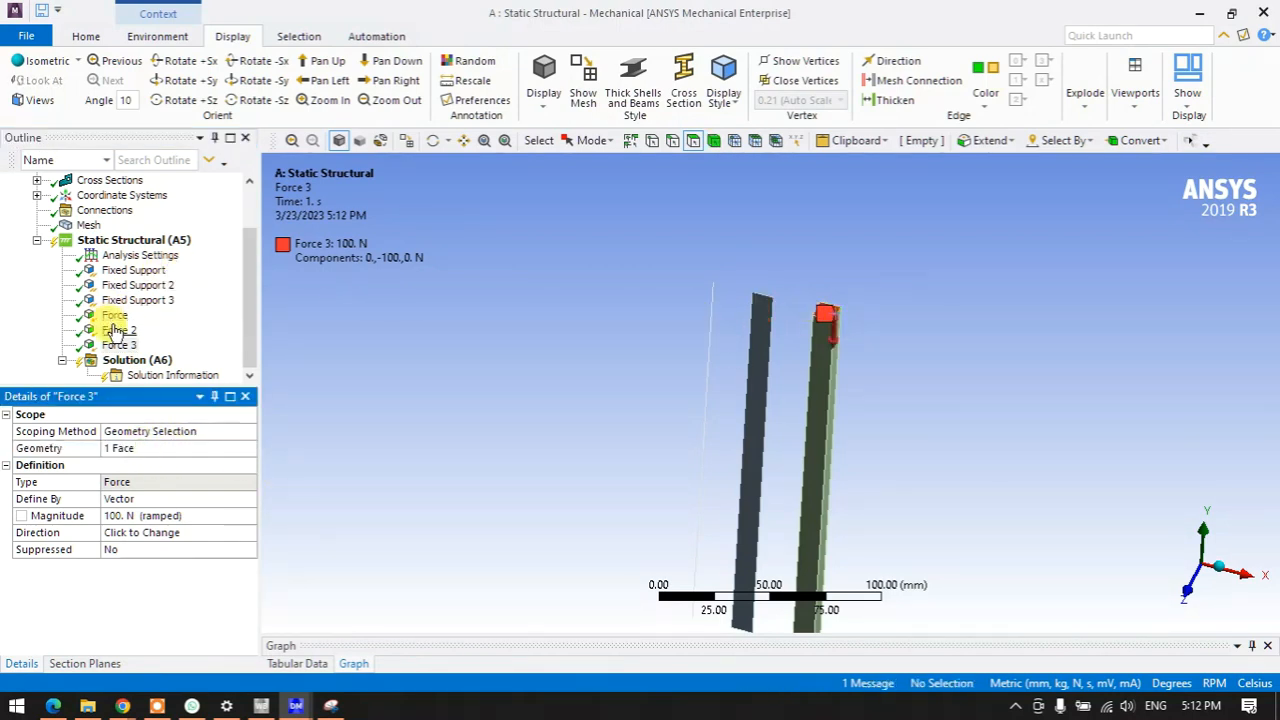
- Solve the static structural analysis with the supports and forces applied to all three bodies
left_click(1186, 592)
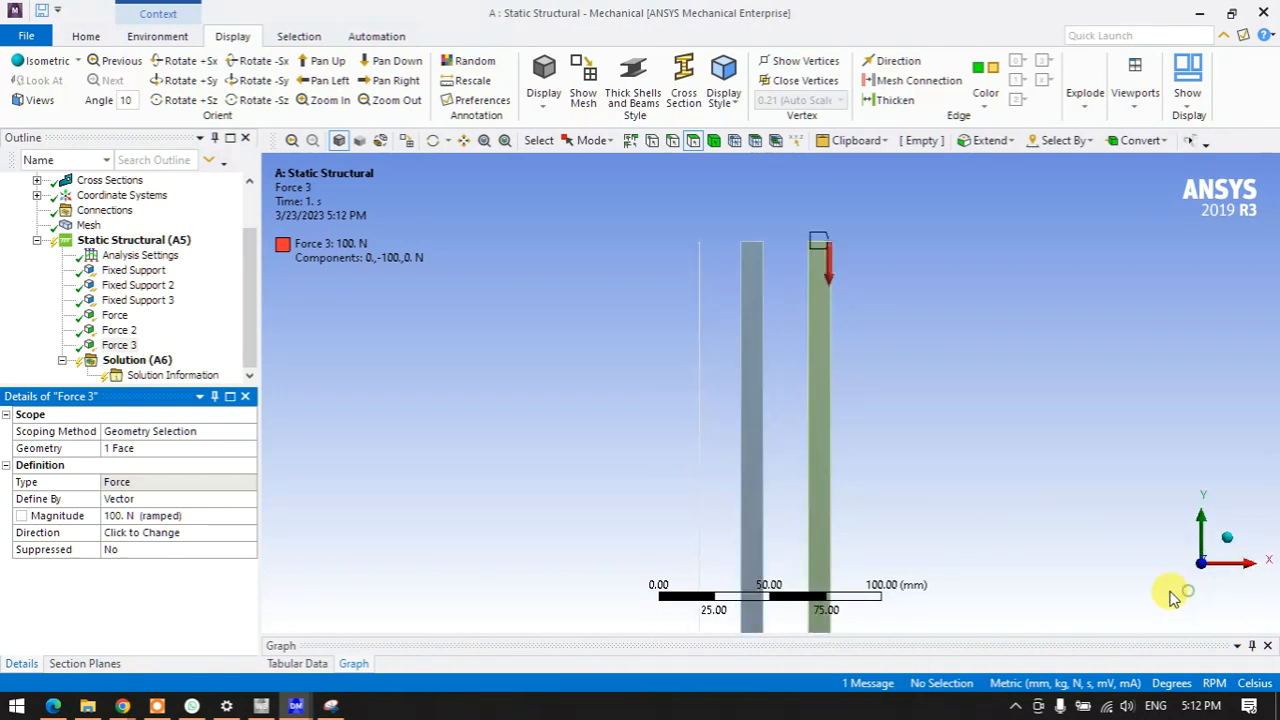
scroll(945, 481, "down", 1)
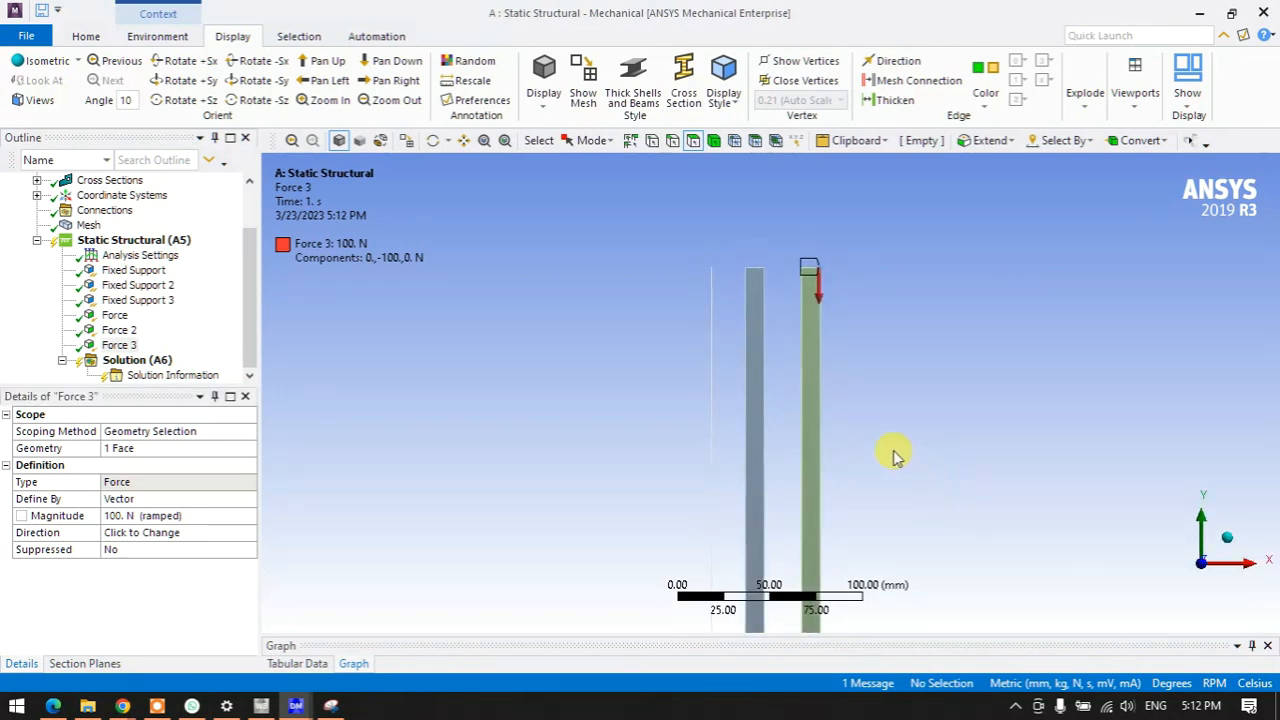
middle_click_drag(676, 442, 675, 402, "ctrl")
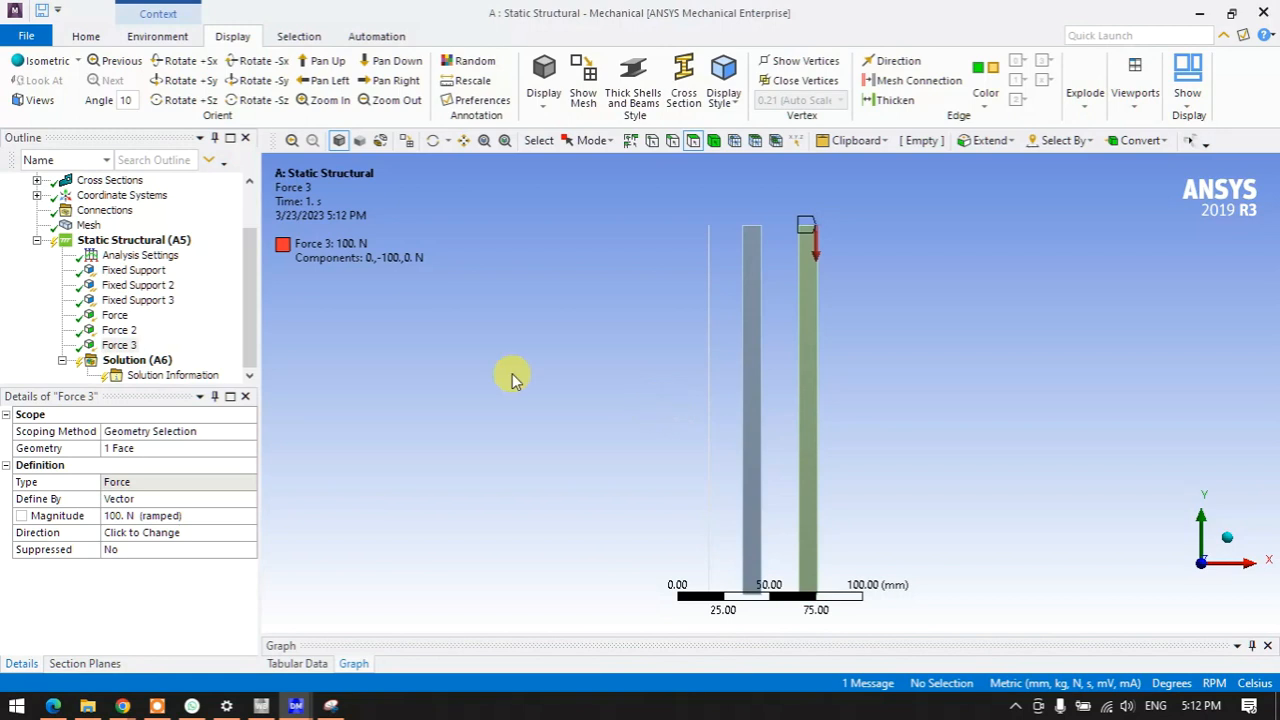
left_click(86, 38)
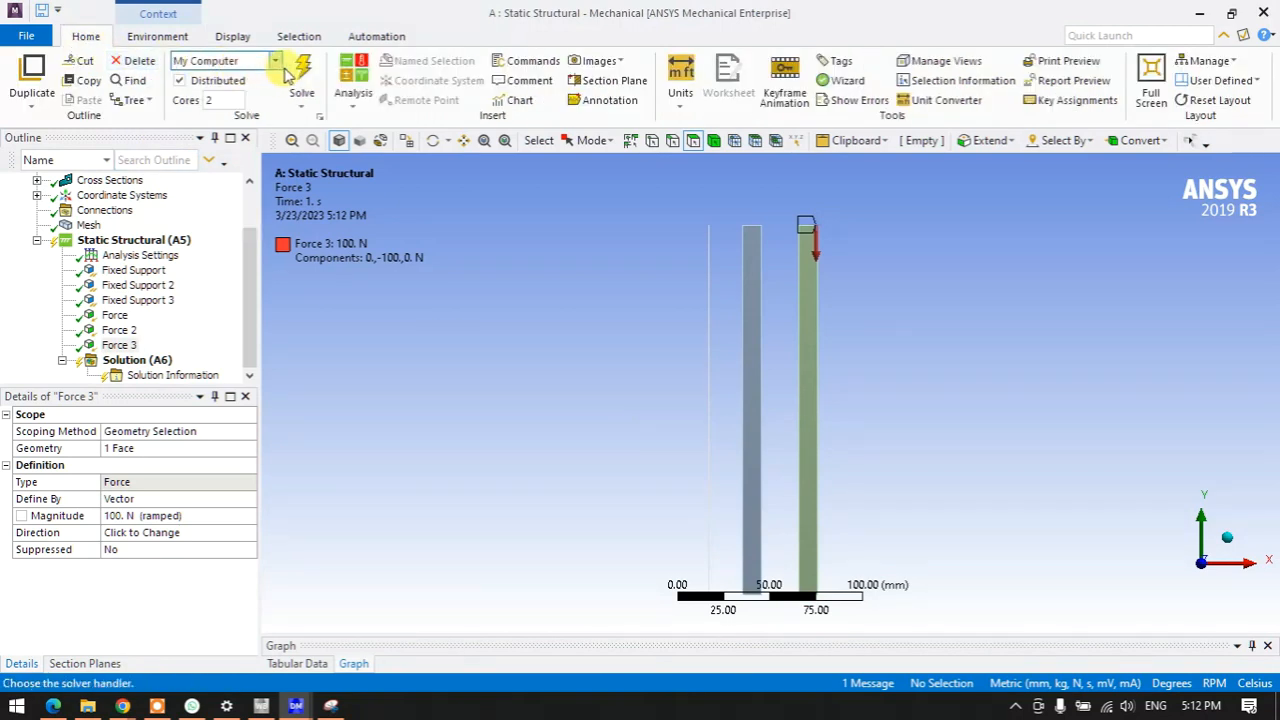
key("F5")
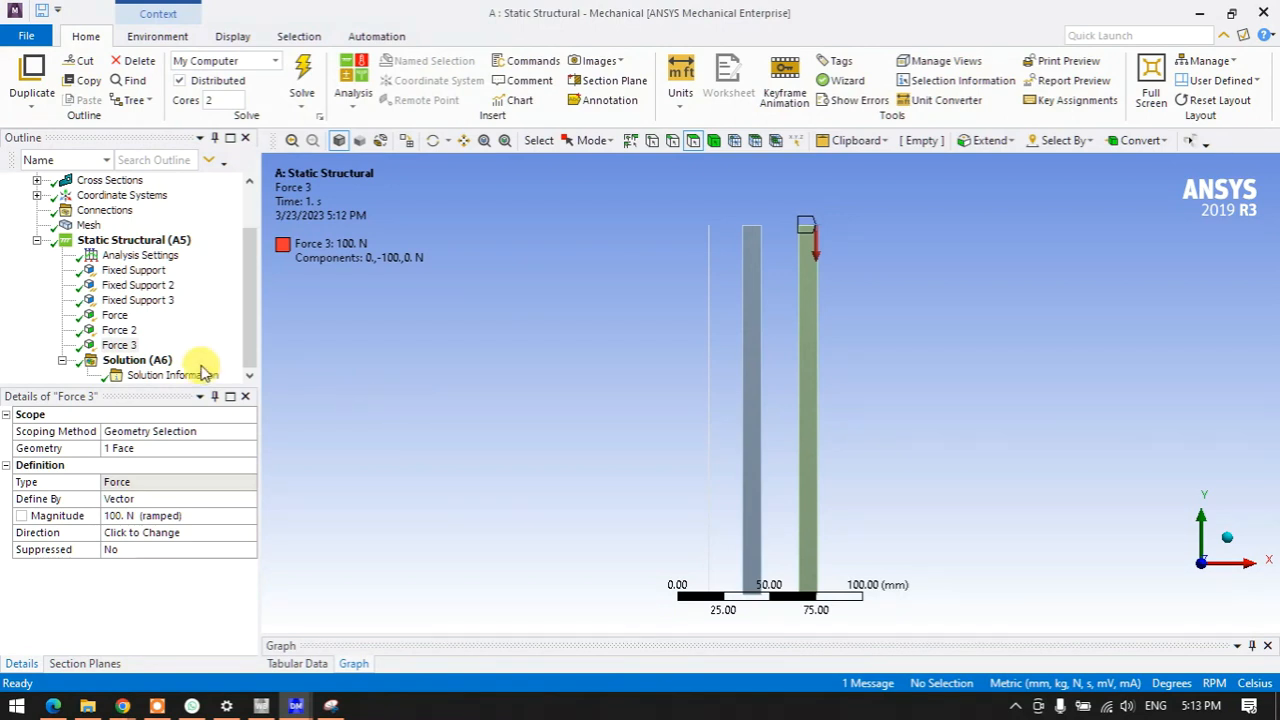
- Insert a total deformation result for all bodies under the solution and evaluate it
left_click(140, 360)
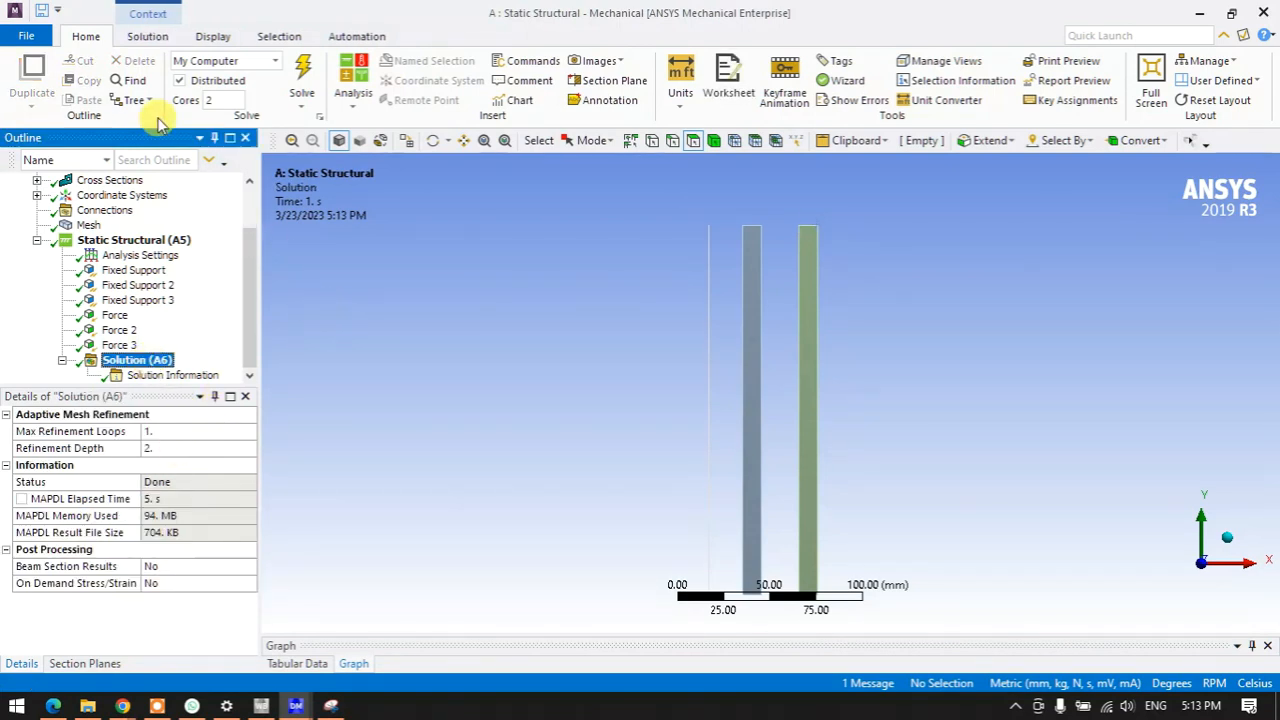
right_click(130, 363)
mouse_move(170, 377)
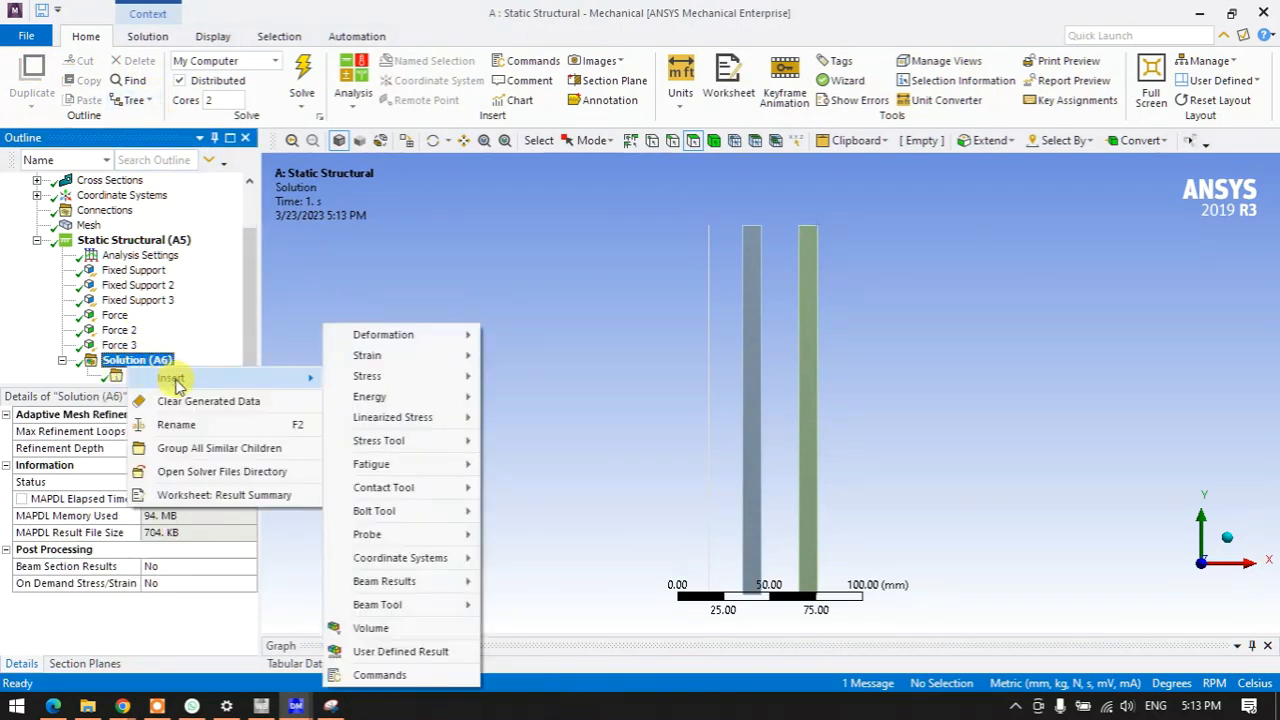
mouse_move(400, 340)
left_click(512, 337)
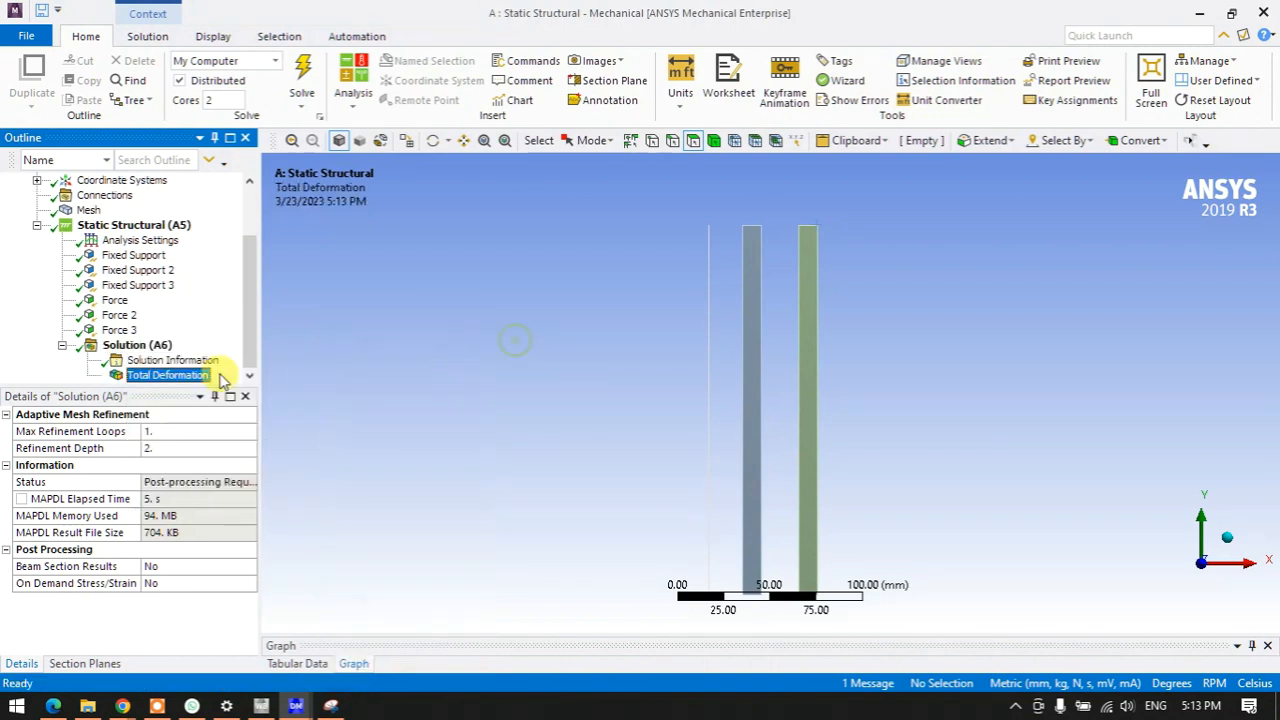
left_click(303, 67)
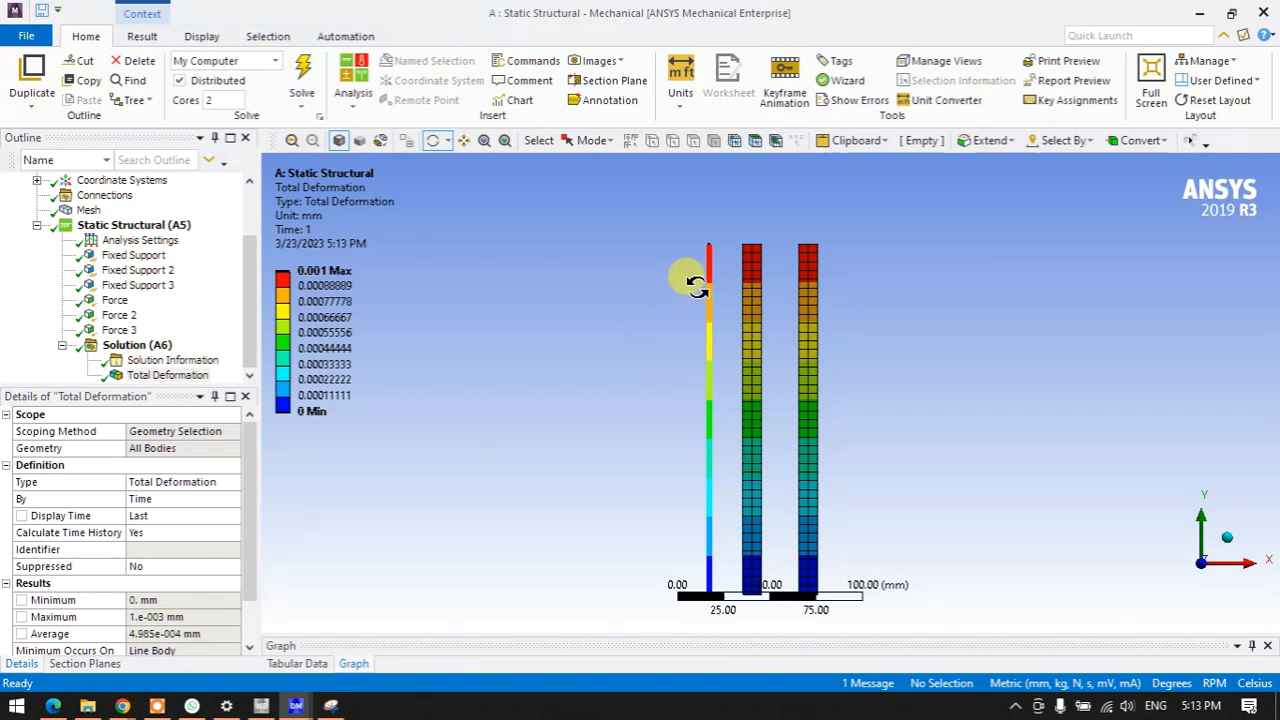
- Insert another total deformation result under the solution, scoped to the line body only
left_click(140, 345)
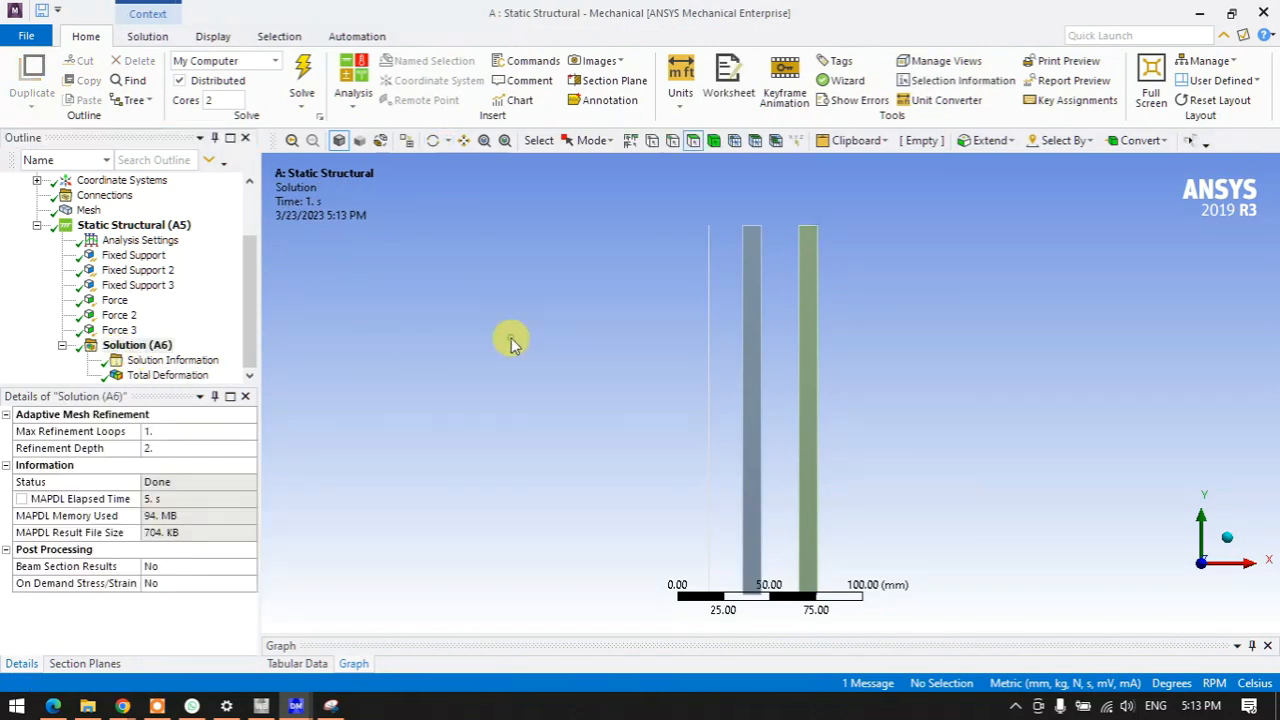
left_click(714, 143)
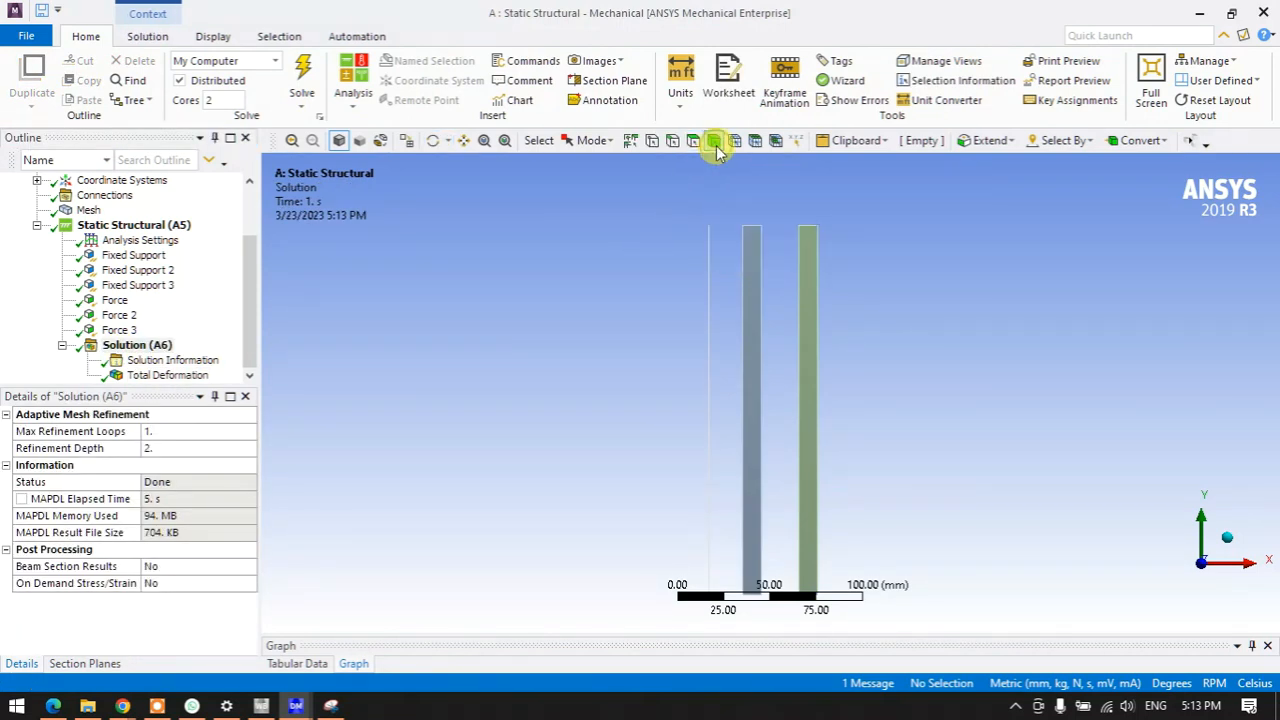
left_click(711, 263)
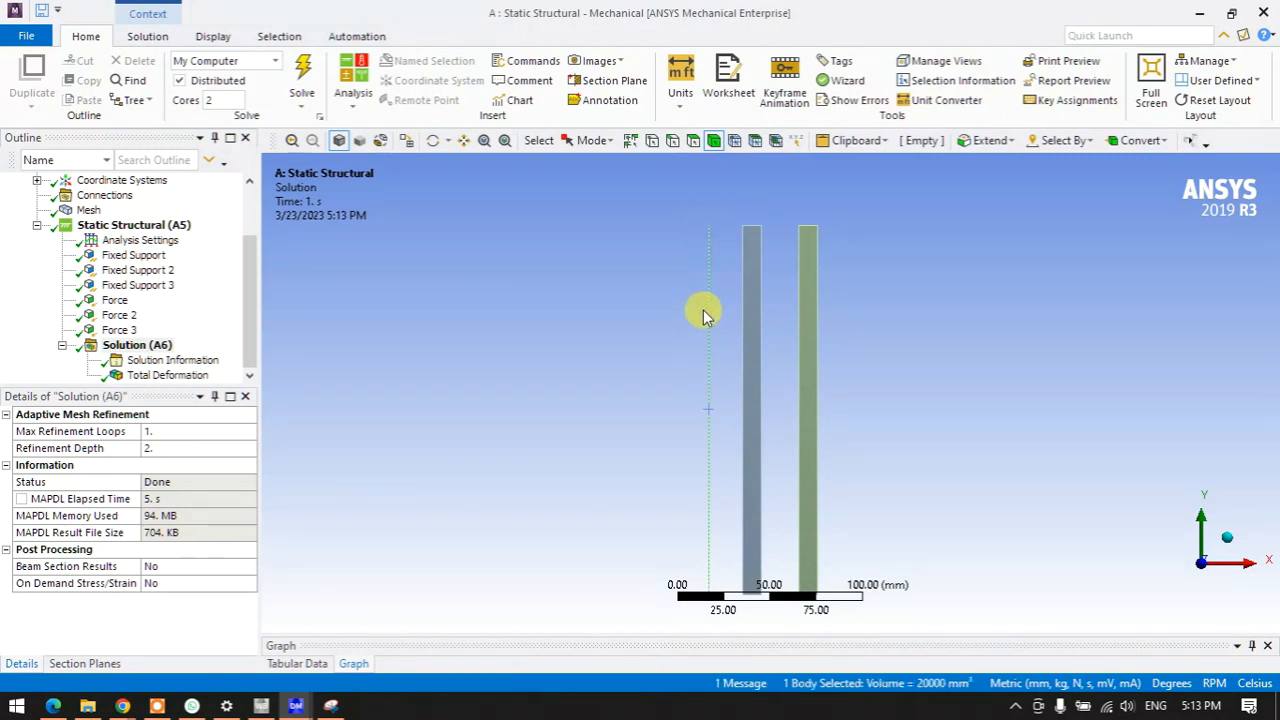
right_click(140, 345)
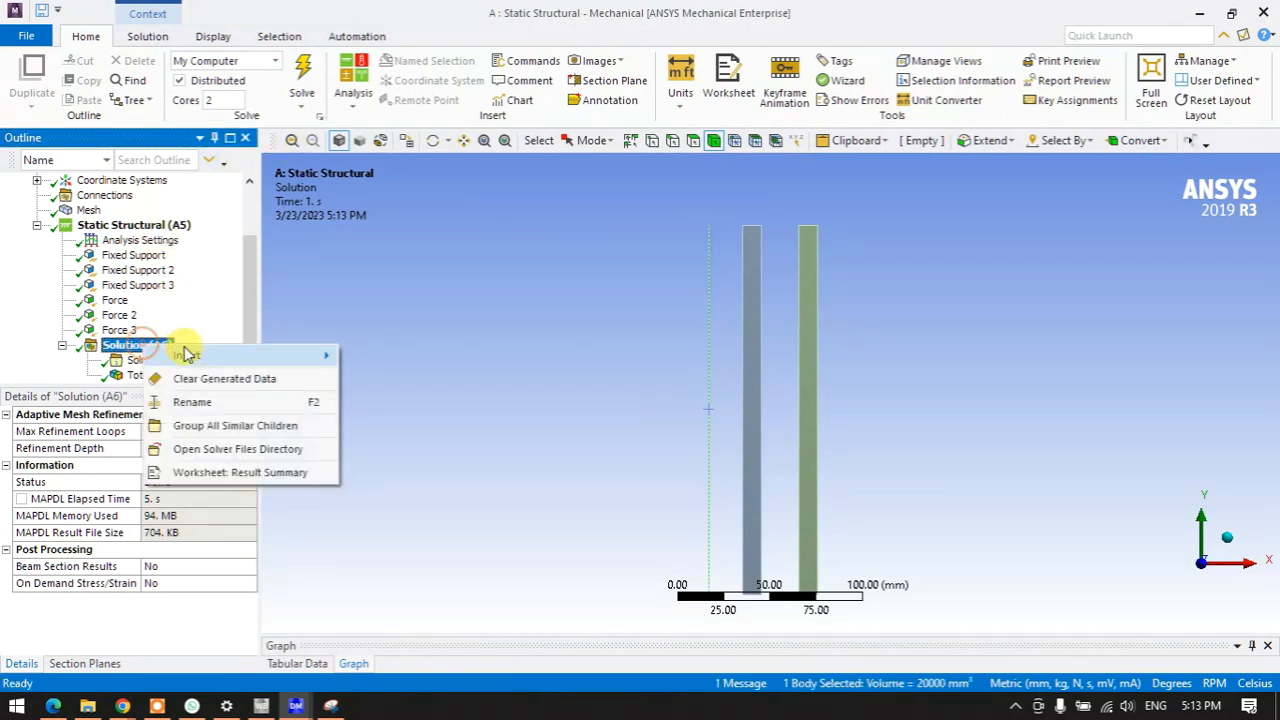
mouse_move(222, 357)
mouse_move(410, 335)
left_click(530, 335)
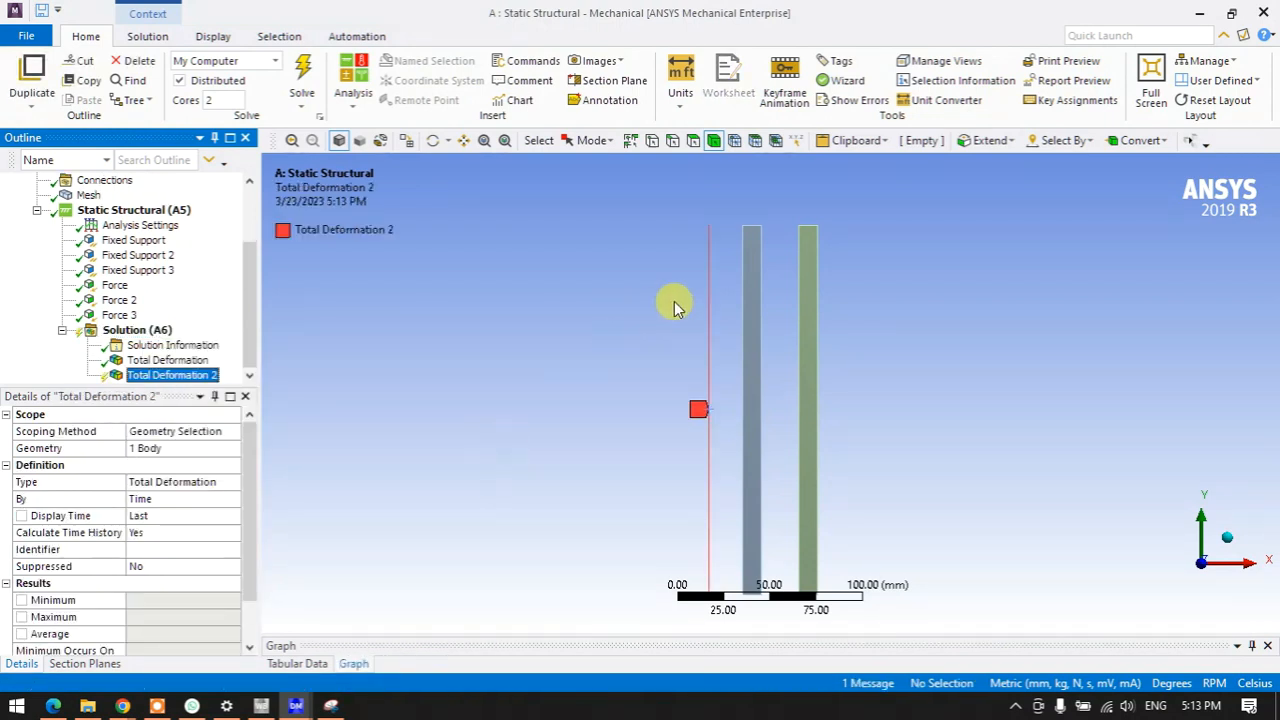
- Insert a total deformation result under the solution scoped to the surface body only
left_click(752, 355)
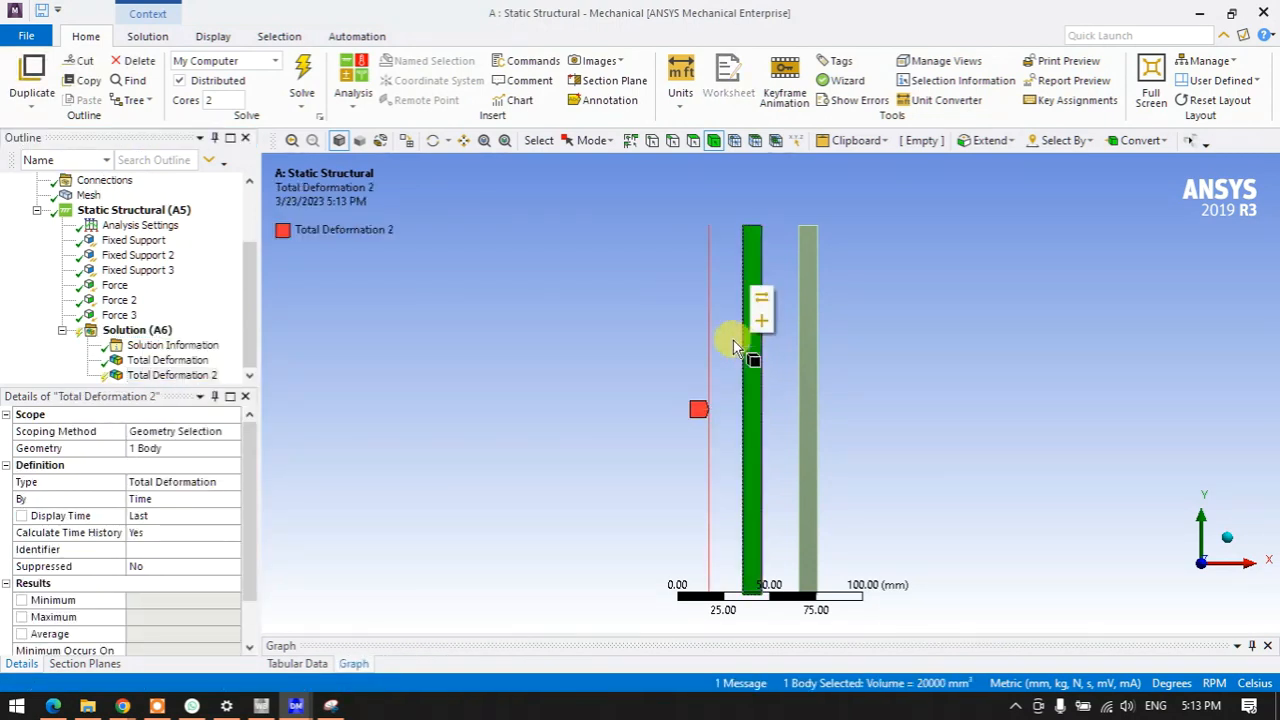
left_click(110, 331)
right_click(110, 331)
mouse_move(214, 337)
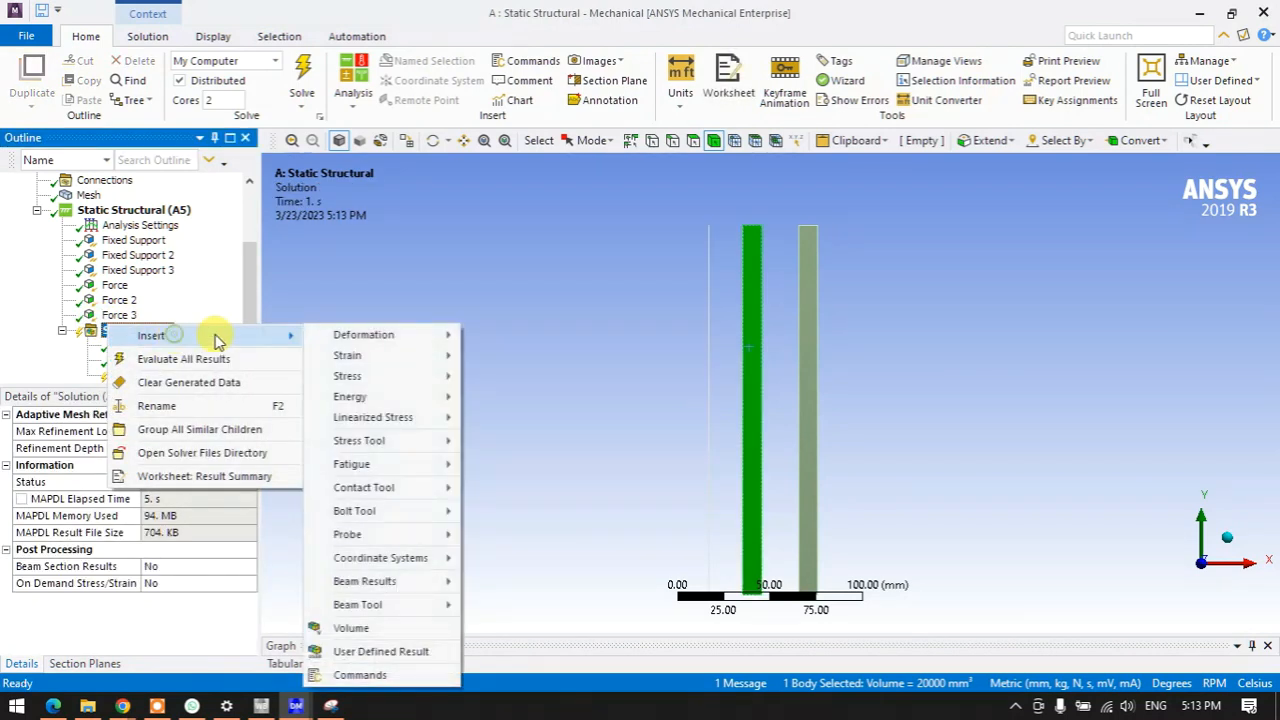
mouse_move(363, 335)
left_click(500, 339)
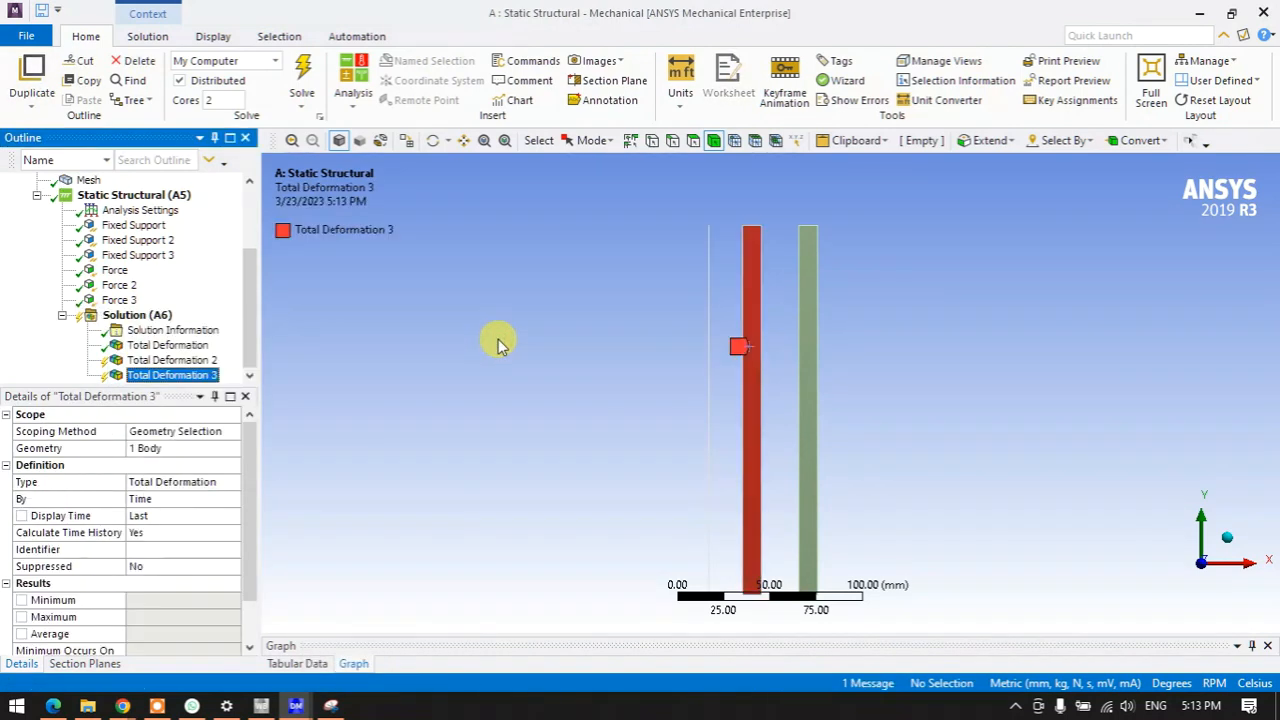
- Insert a total deformation result under the solution scoped to the solid body only
left_click(805, 298)
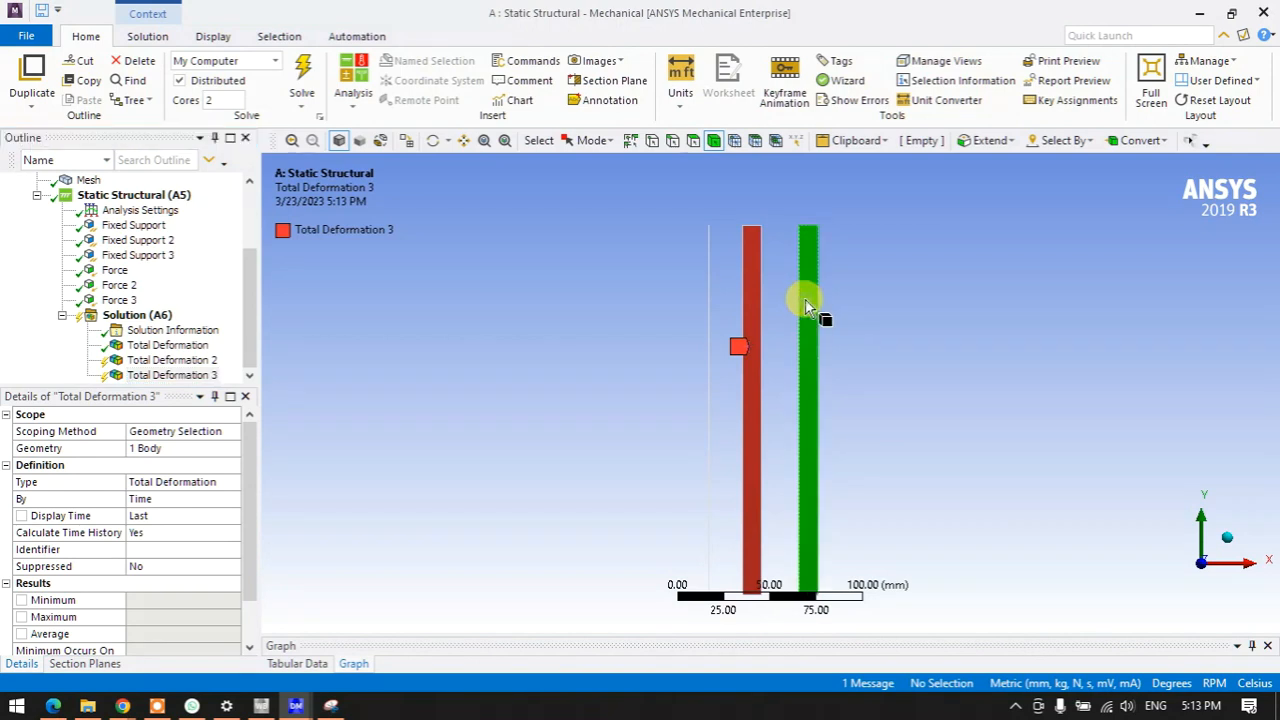
left_click(148, 315)
right_click(146, 314)
mouse_move(206, 321)
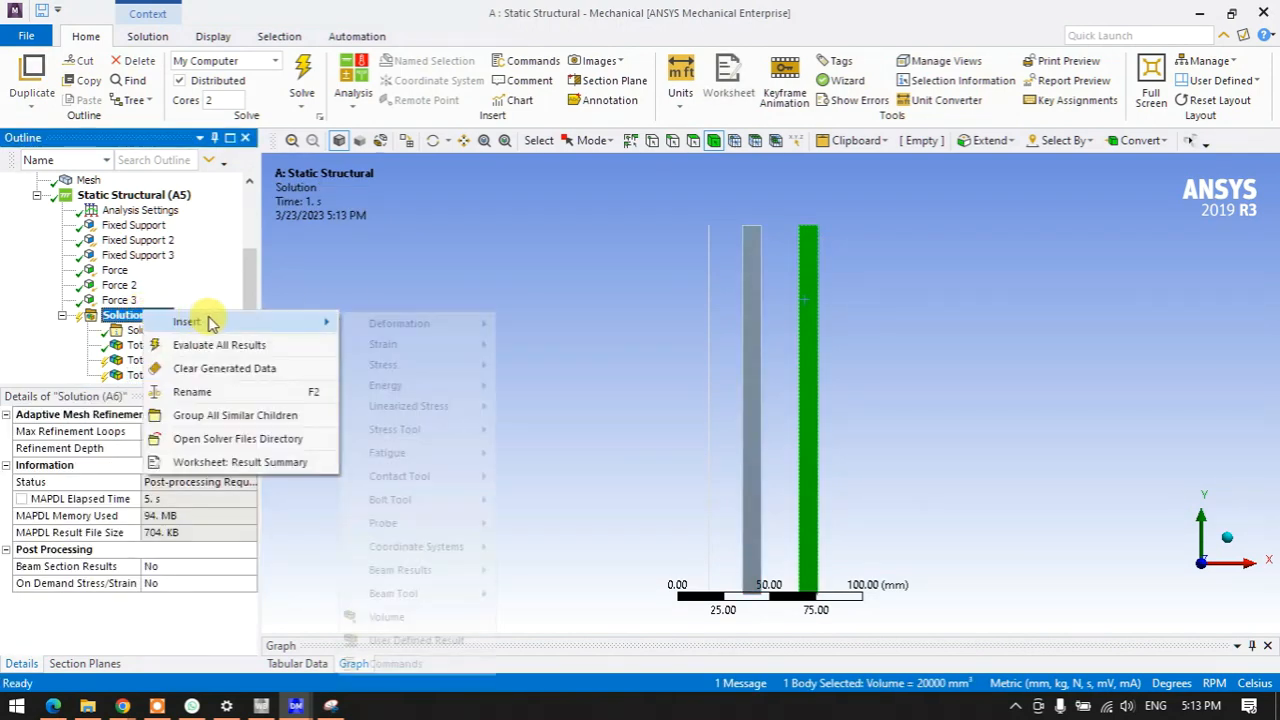
mouse_move(490, 328)
left_click(538, 325)
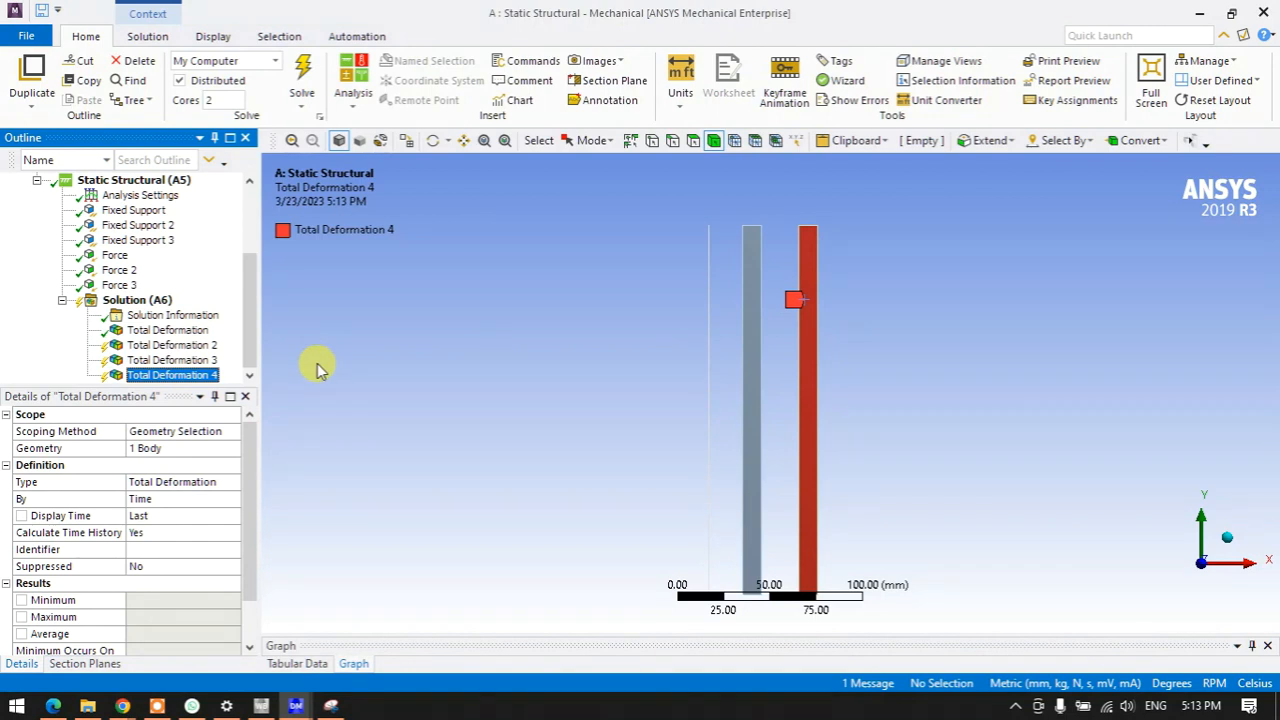
- Evaluate all results of the solution to compute the three single-body deformation plots
left_click(140, 300)
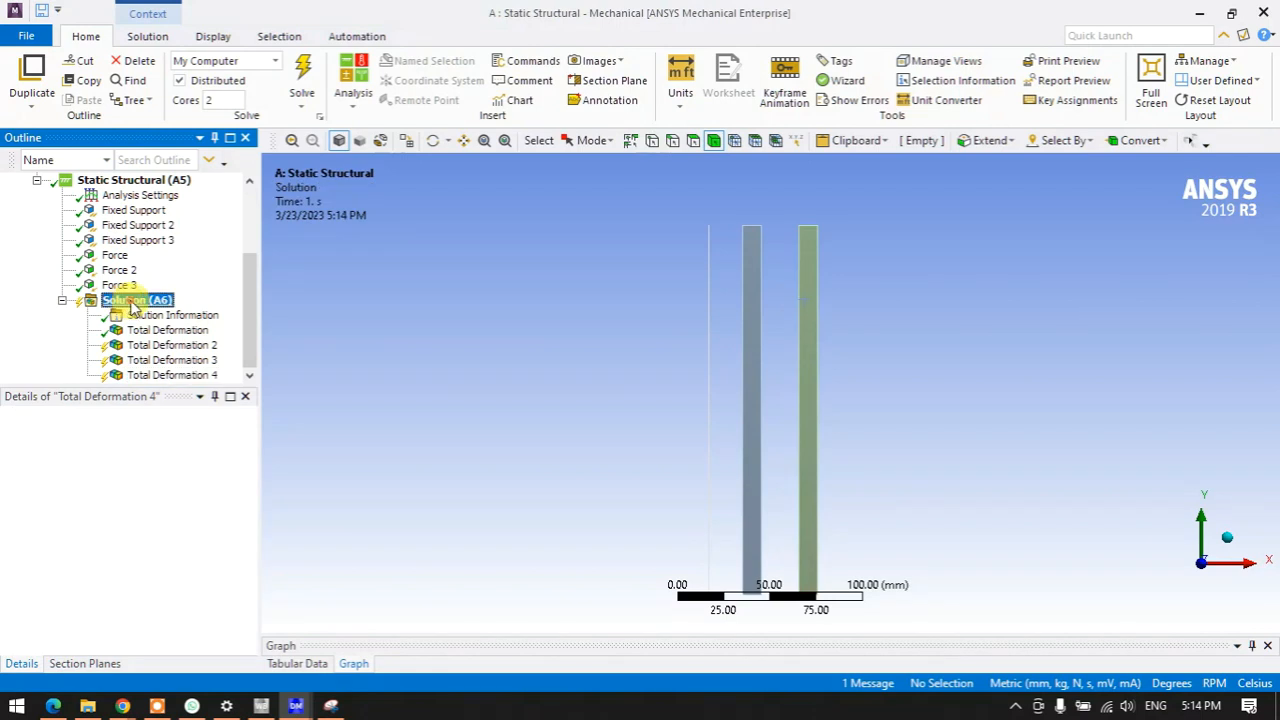
right_click(137, 302)
left_click(190, 335)
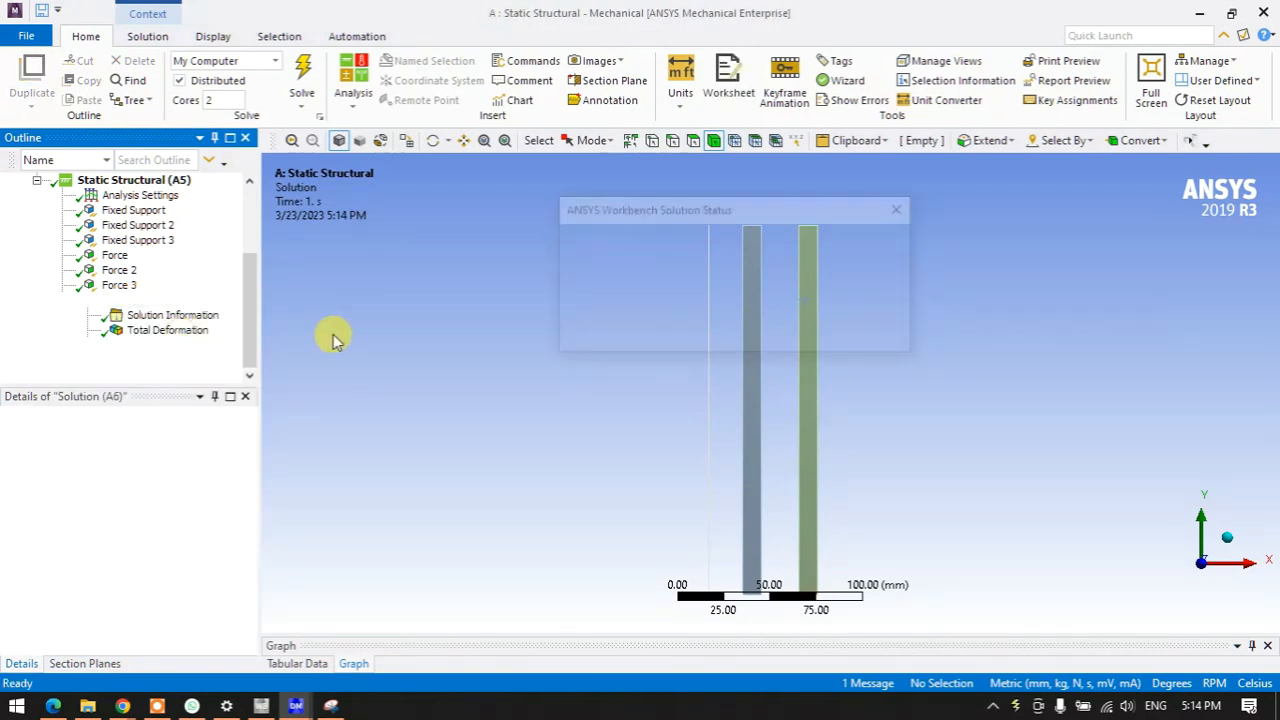
- Compare the maximum total deformation of the line, surface and solid bodies, then return to the solution overview
left_click(185, 345)
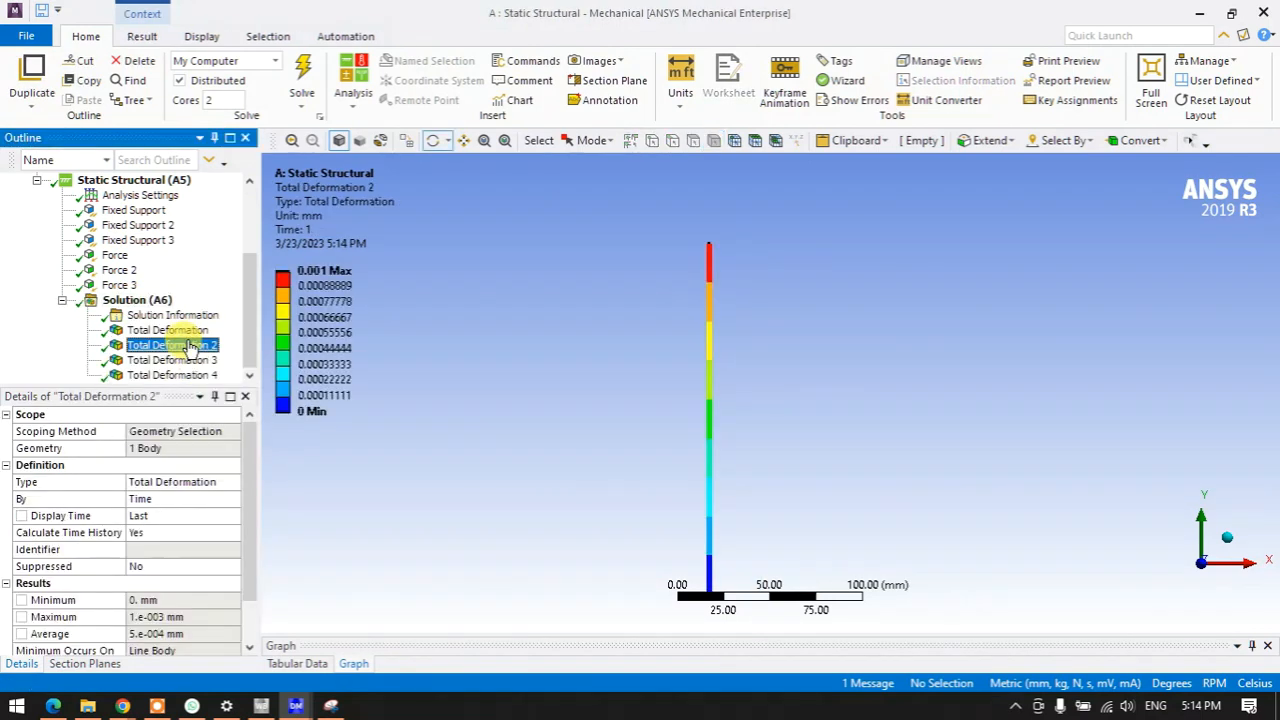
left_click(172, 360)
left_click(175, 375)
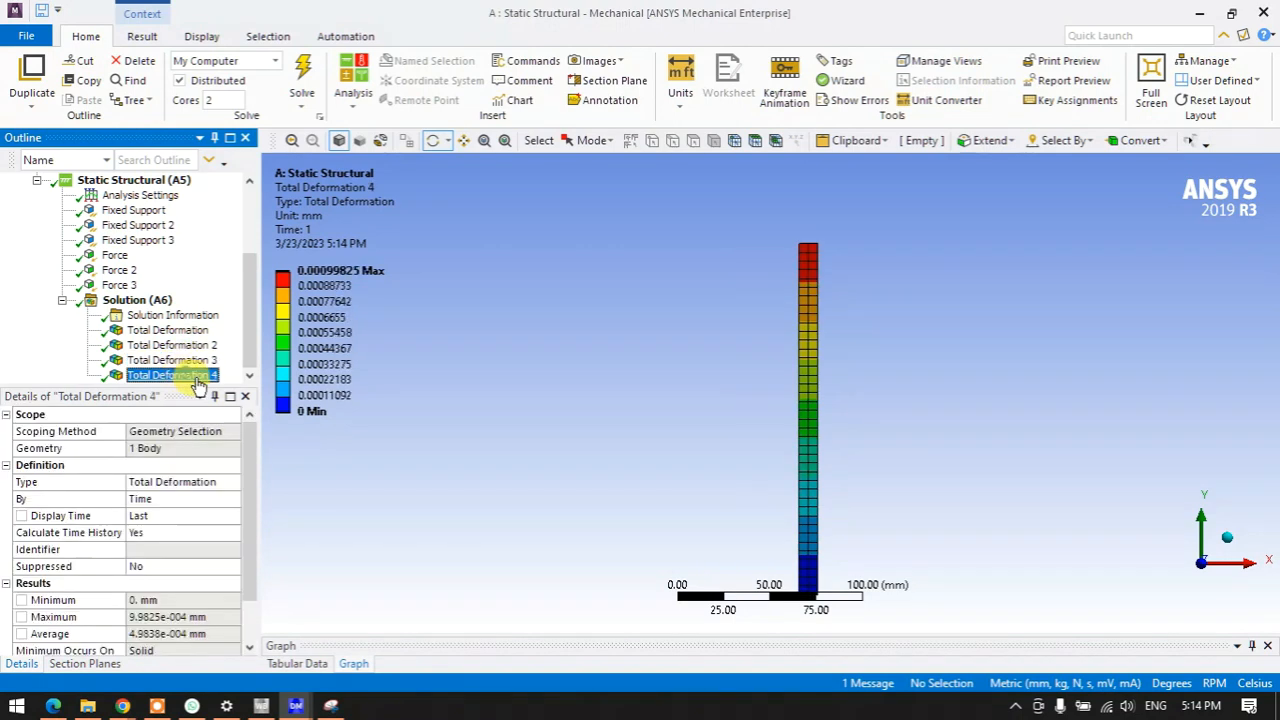
left_click(140, 345)
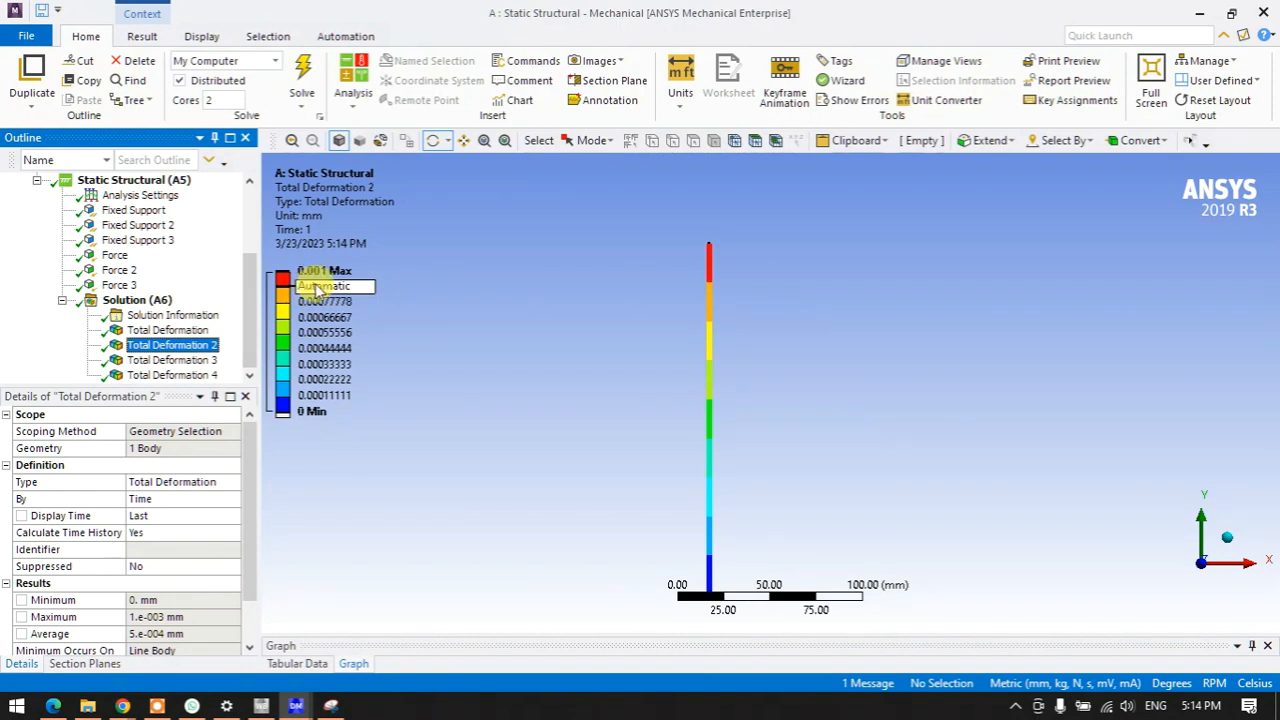
left_click(206, 362)
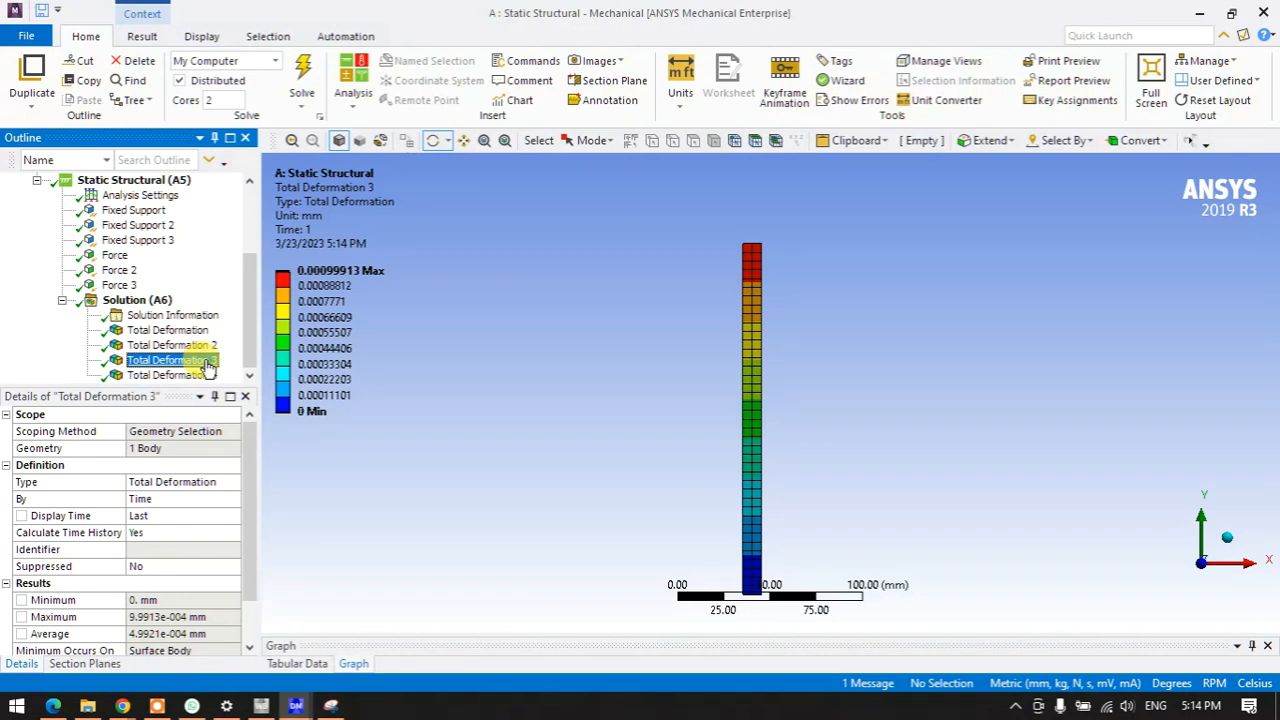
left_click(206, 346)
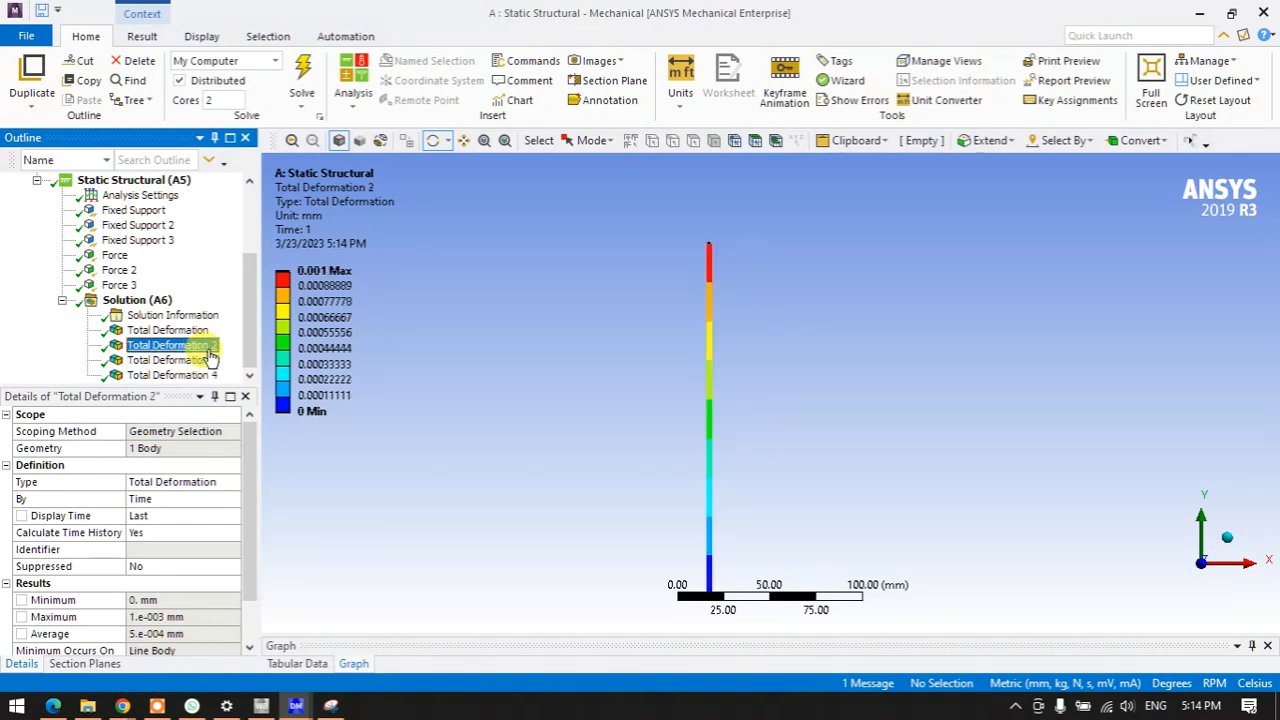
left_click(207, 360)
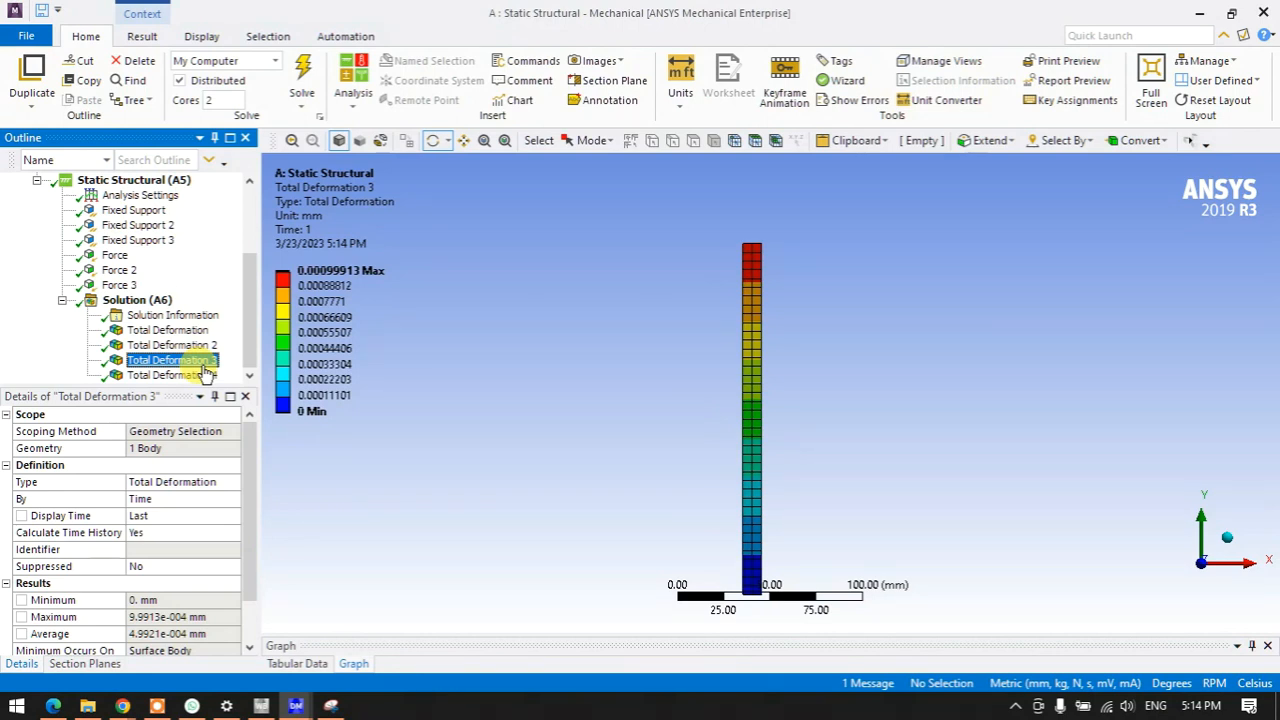
left_click(200, 375)
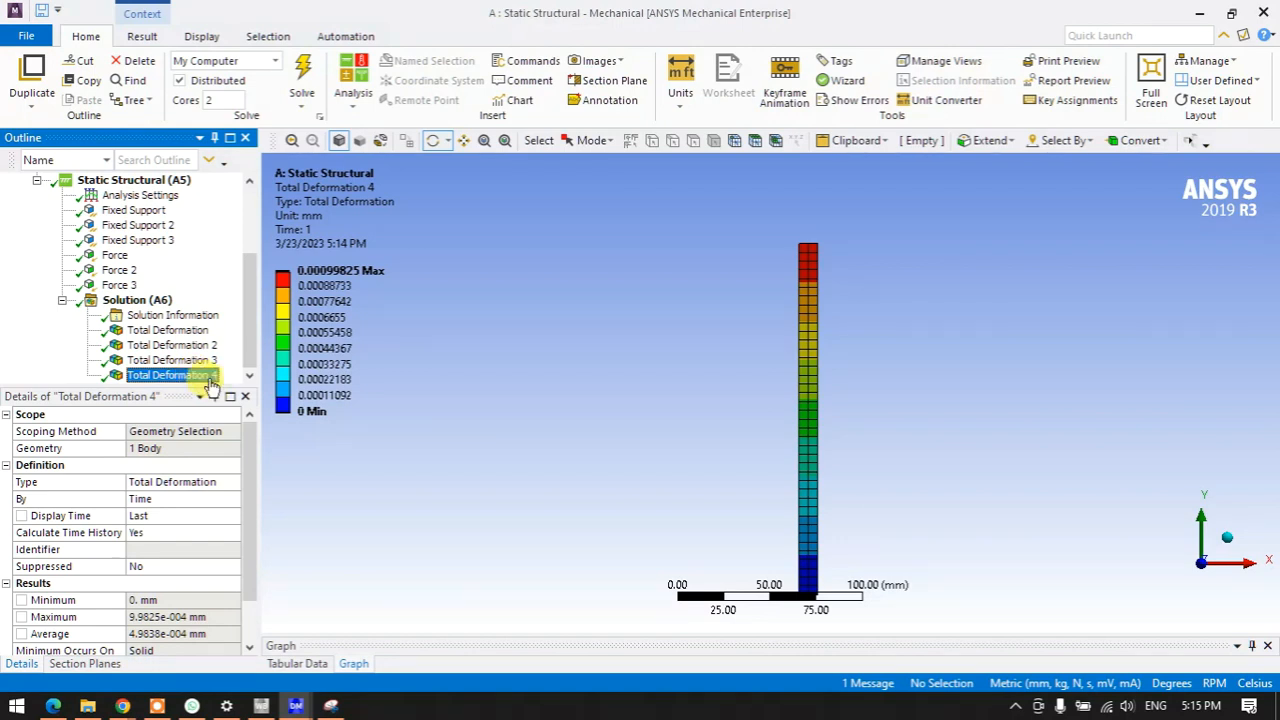
left_click(160, 300)
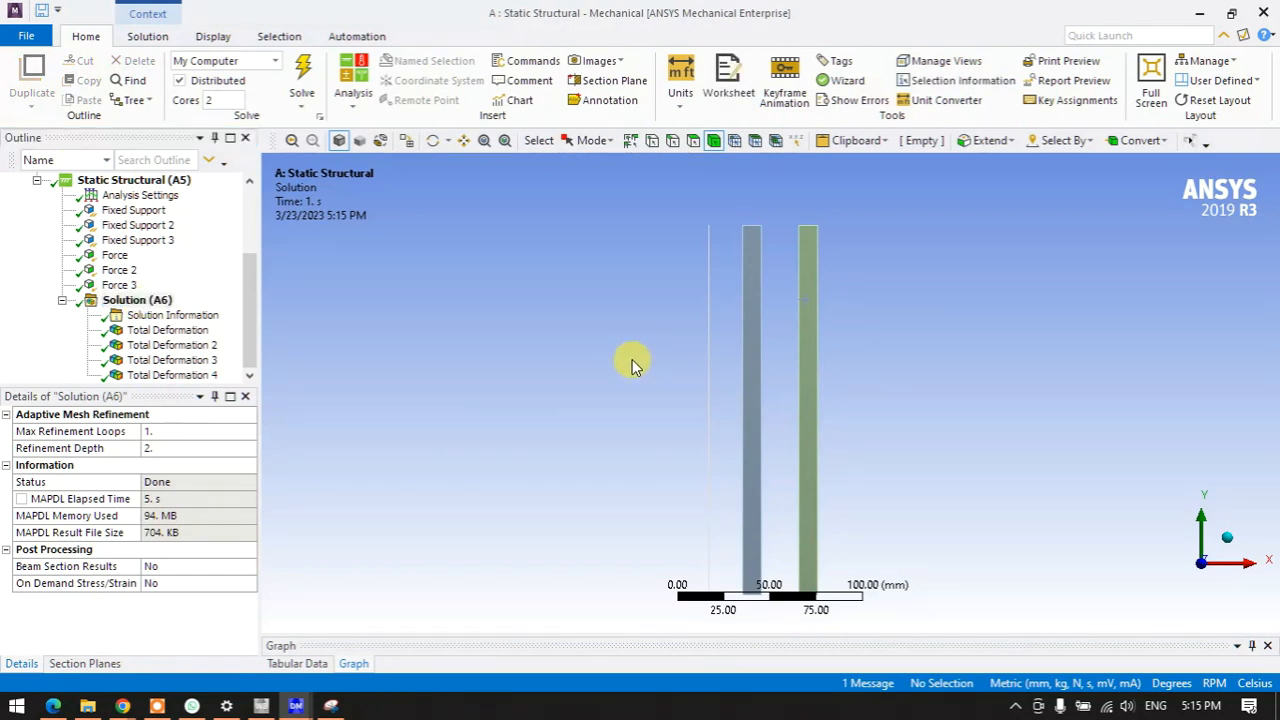
left_click(115, 302)
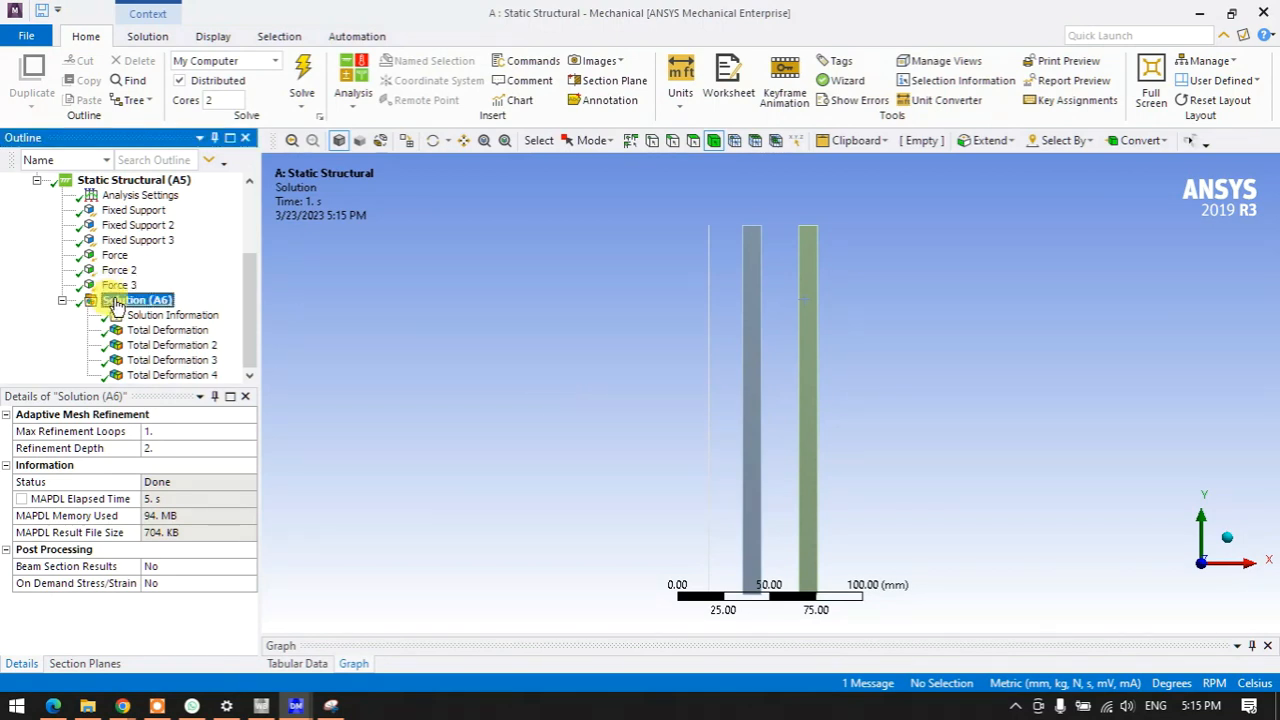
- Insert a total deformation result under the solution scoped to the line body's edge
left_click(673, 143)
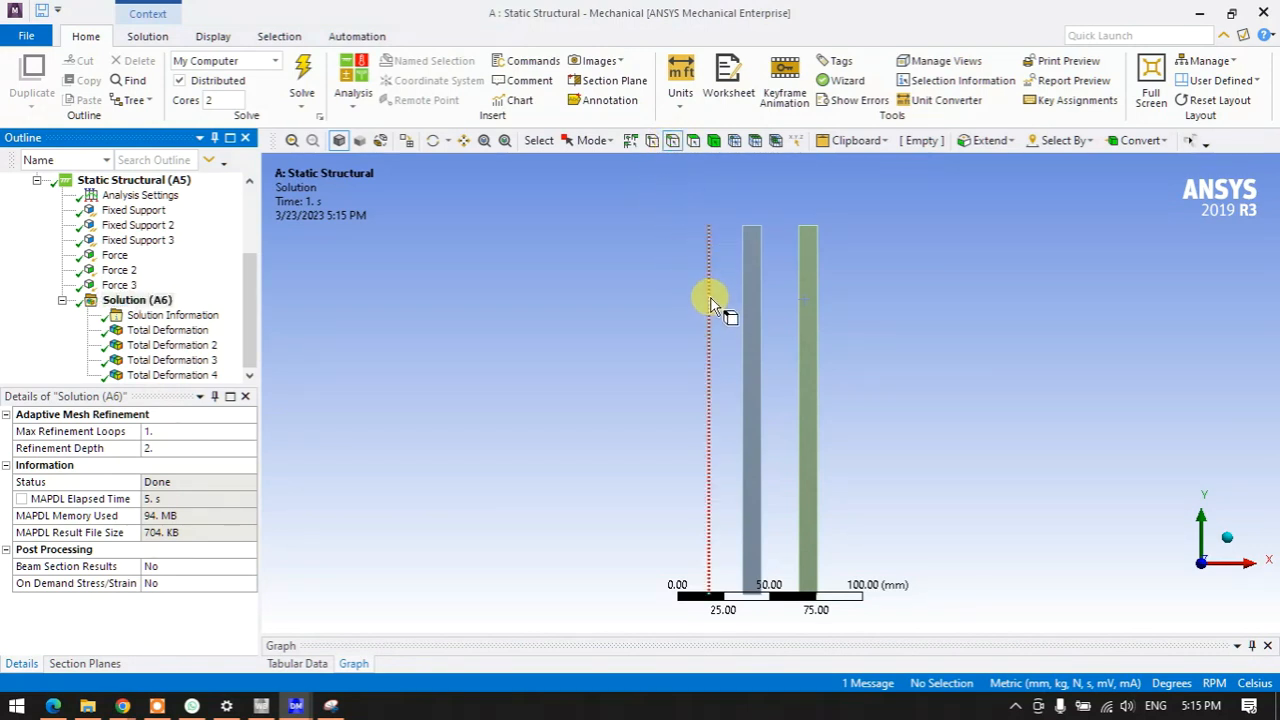
left_click(711, 304)
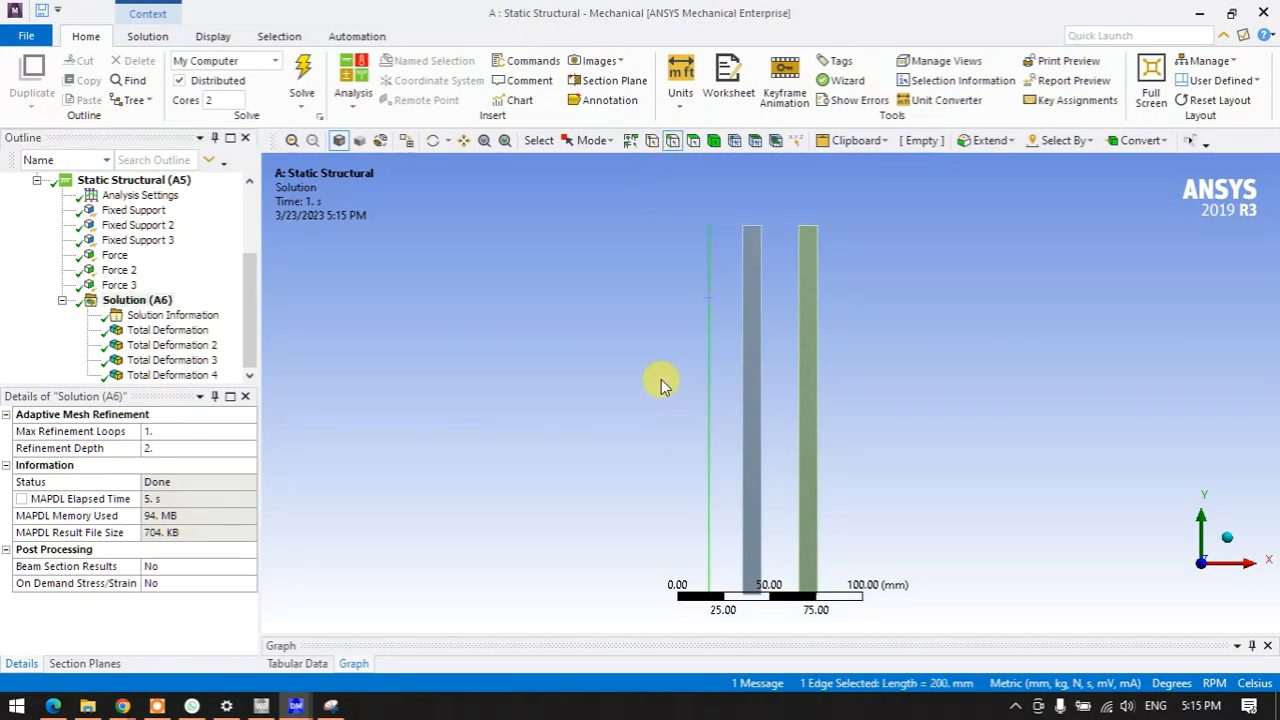
right_click(155, 300)
mouse_move(205, 308)
mouse_move(415, 312)
left_click(528, 310)
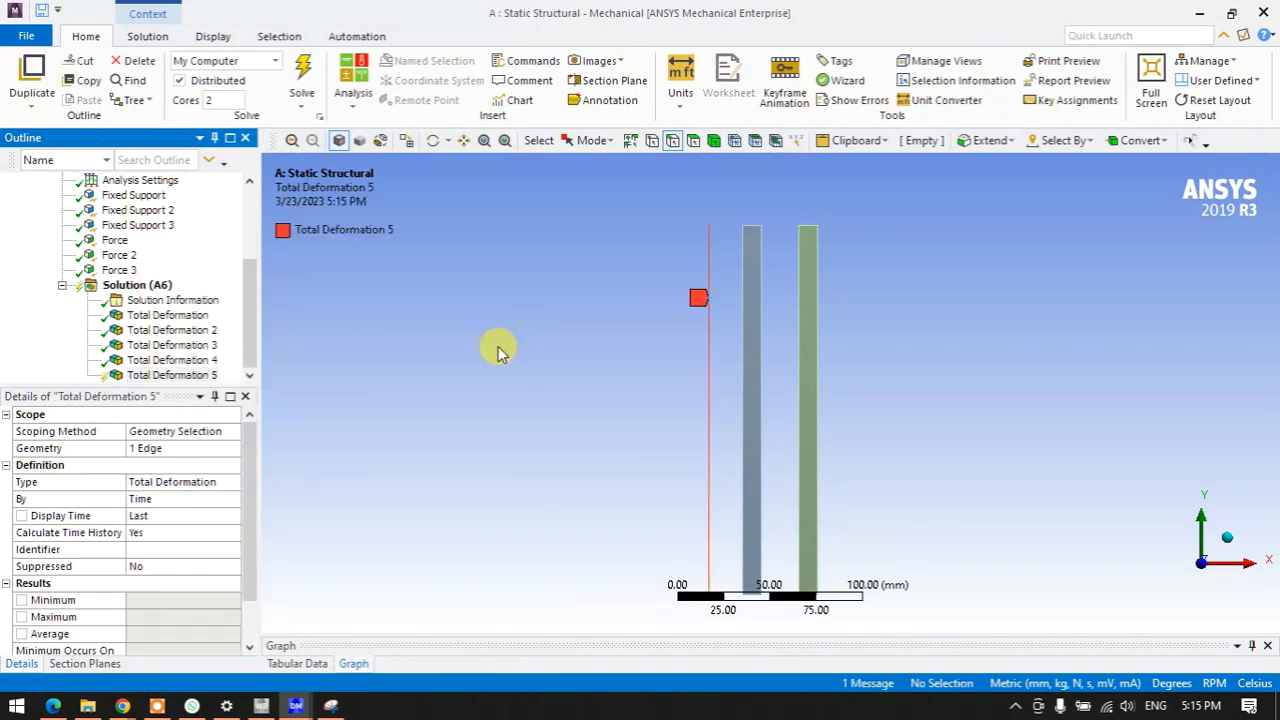
- Insert a total deformation result under the solution scoped to the surface body's long edge facing the line body
left_click(743, 285)
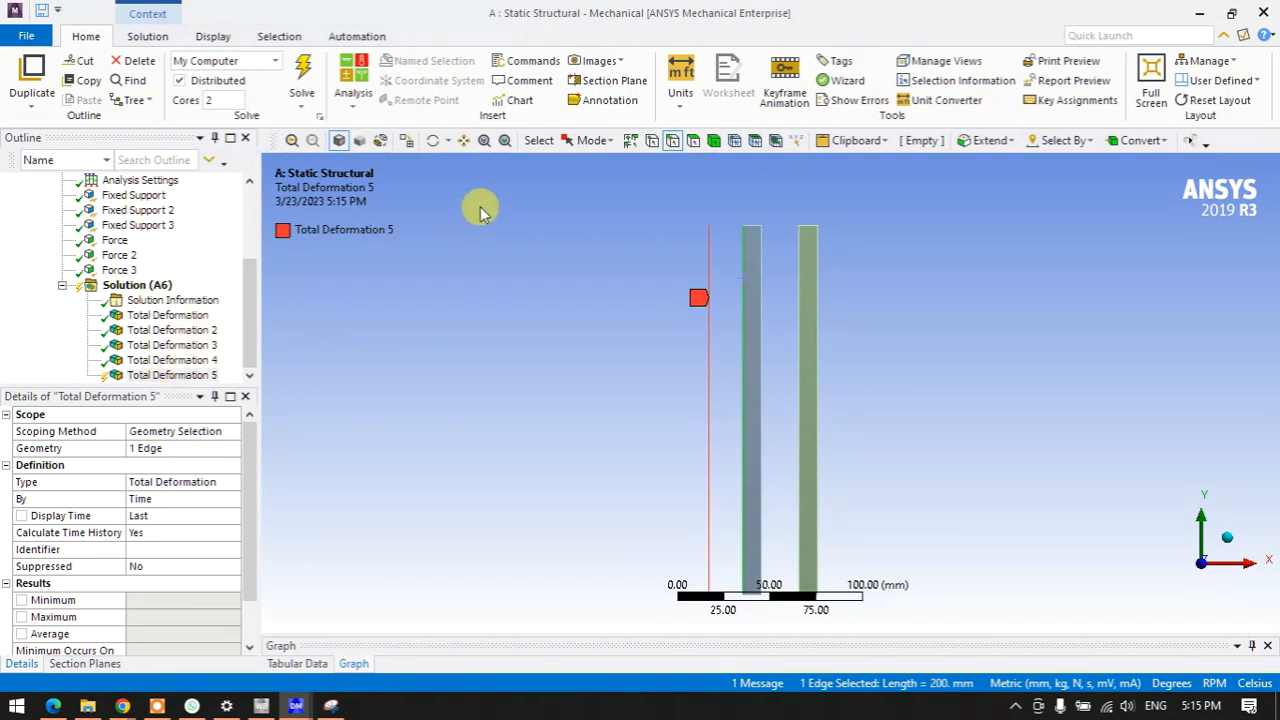
right_click(160, 286)
mouse_move(375, 298)
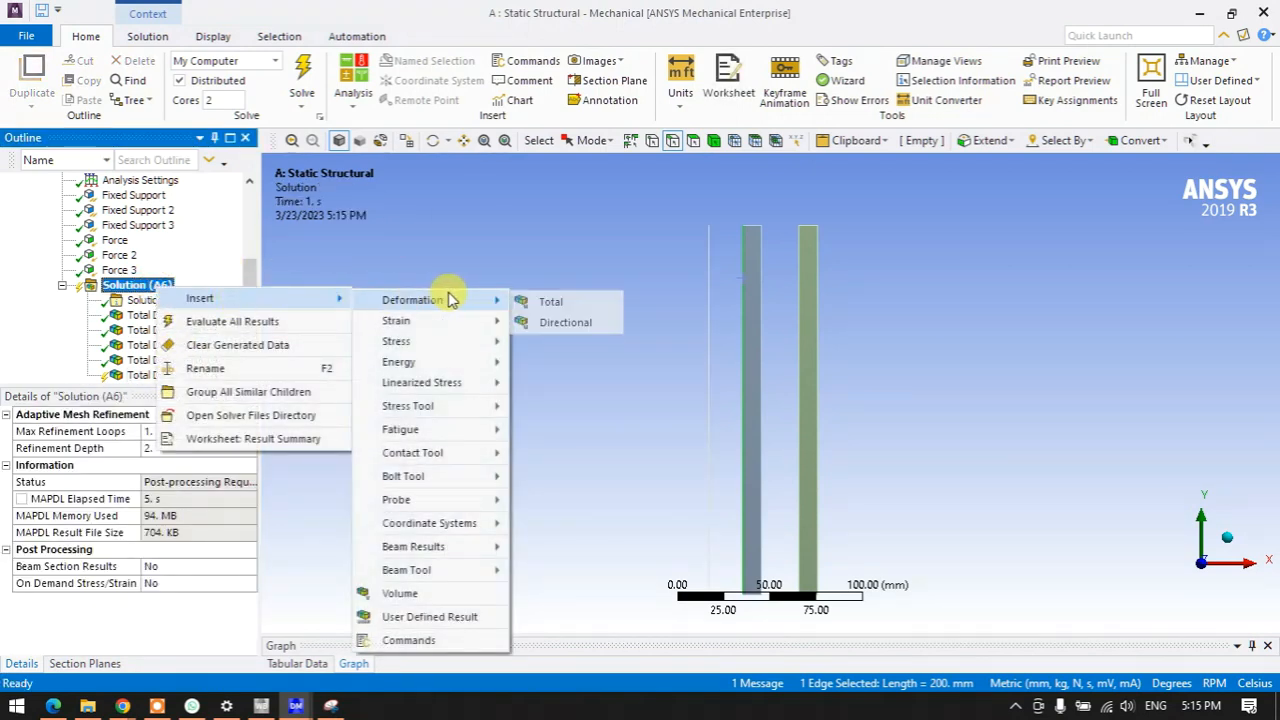
left_click(545, 298)
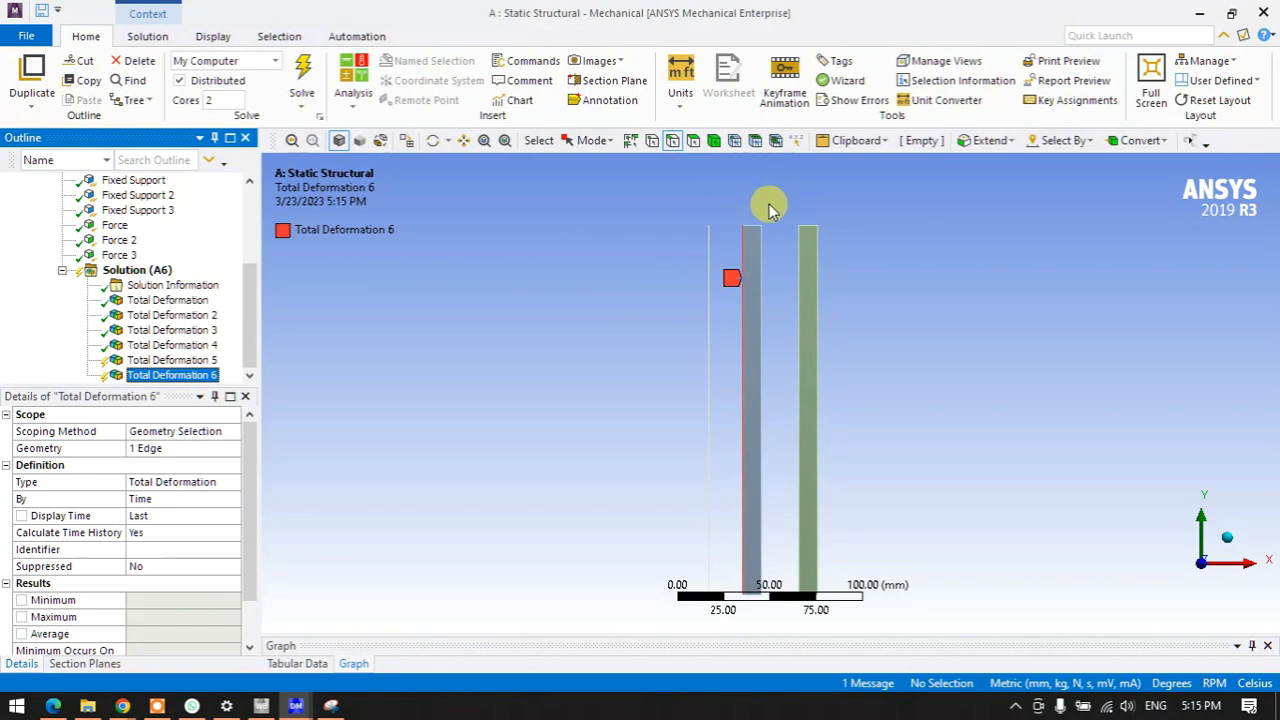
- Insert a total deformation result under the solution scoped to the solid body's long edge facing the surface body
left_click(800, 275)
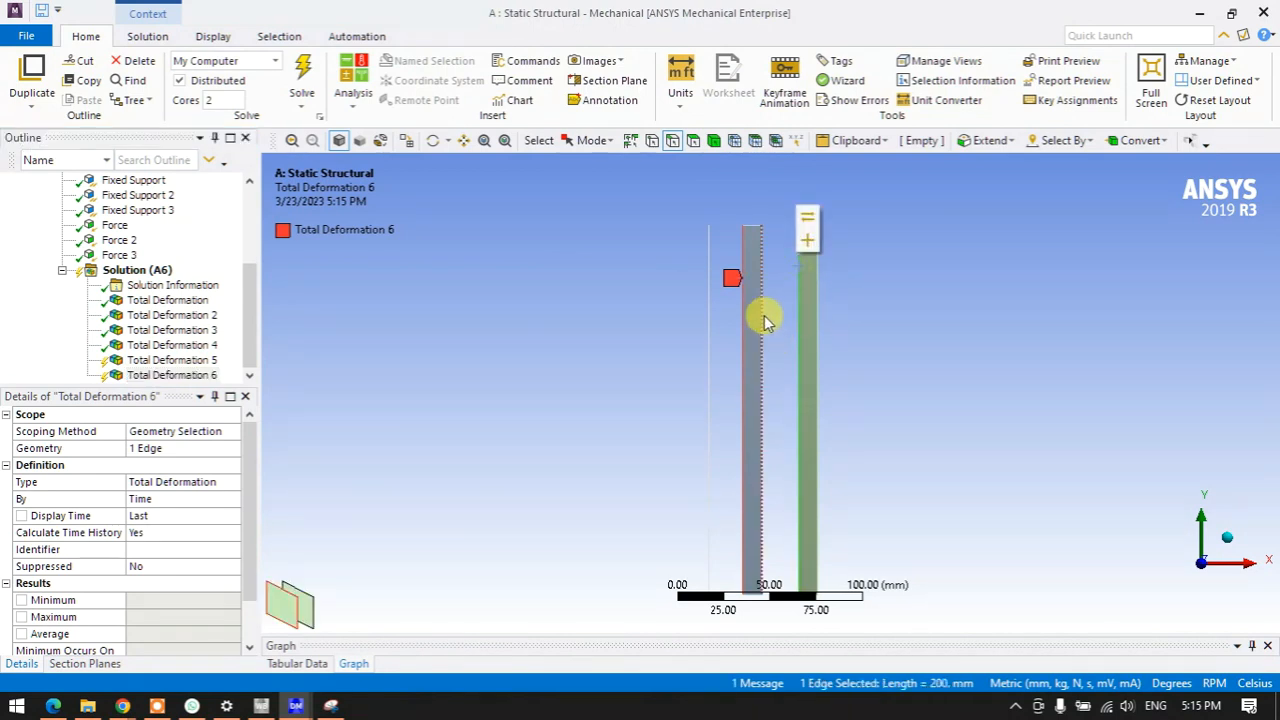
right_click(140, 270)
mouse_move(247, 285)
mouse_move(423, 277)
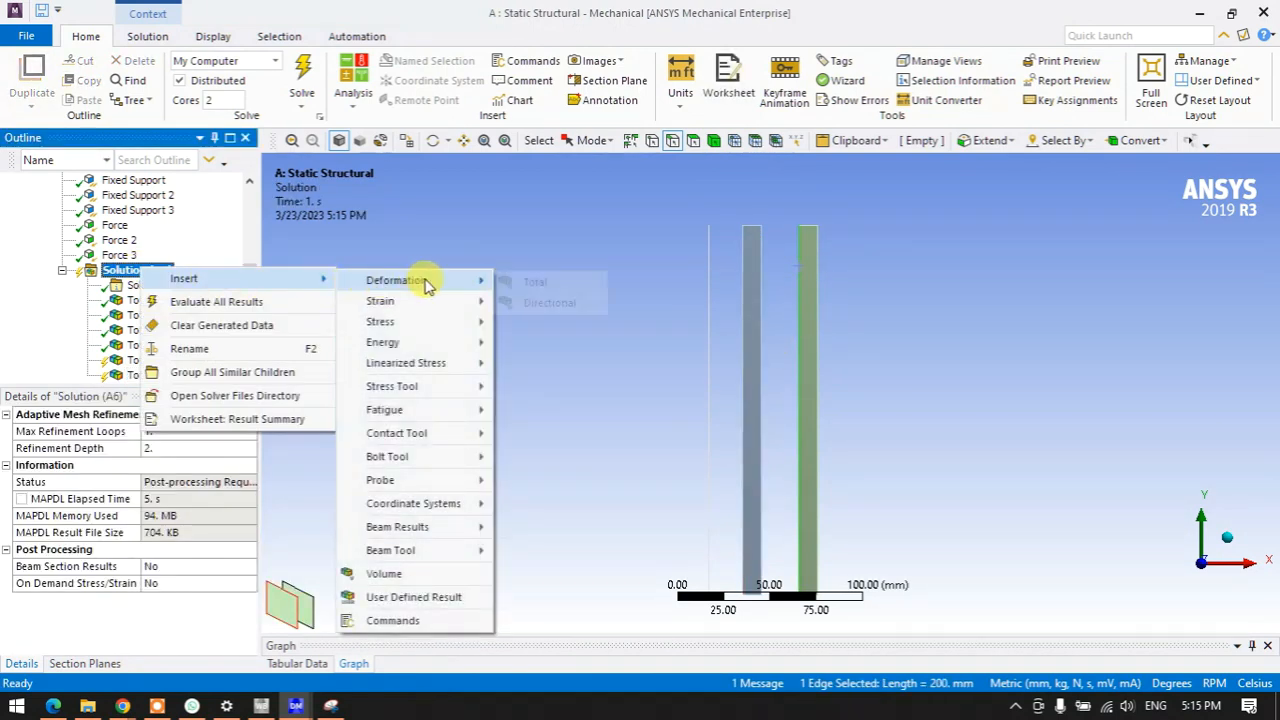
left_click(508, 278)
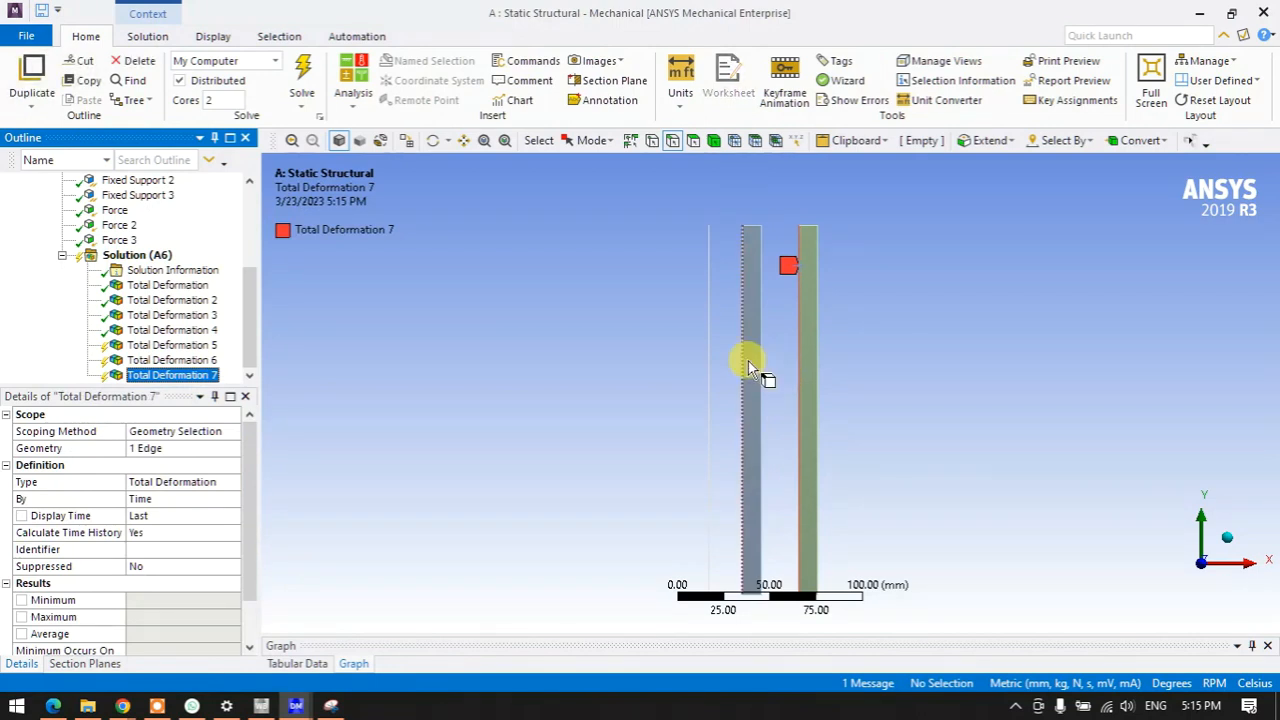
- Convert Total Deformation 5, 6 and 7 from edge-scoped results to path results and solve the model
right_click(157, 345)
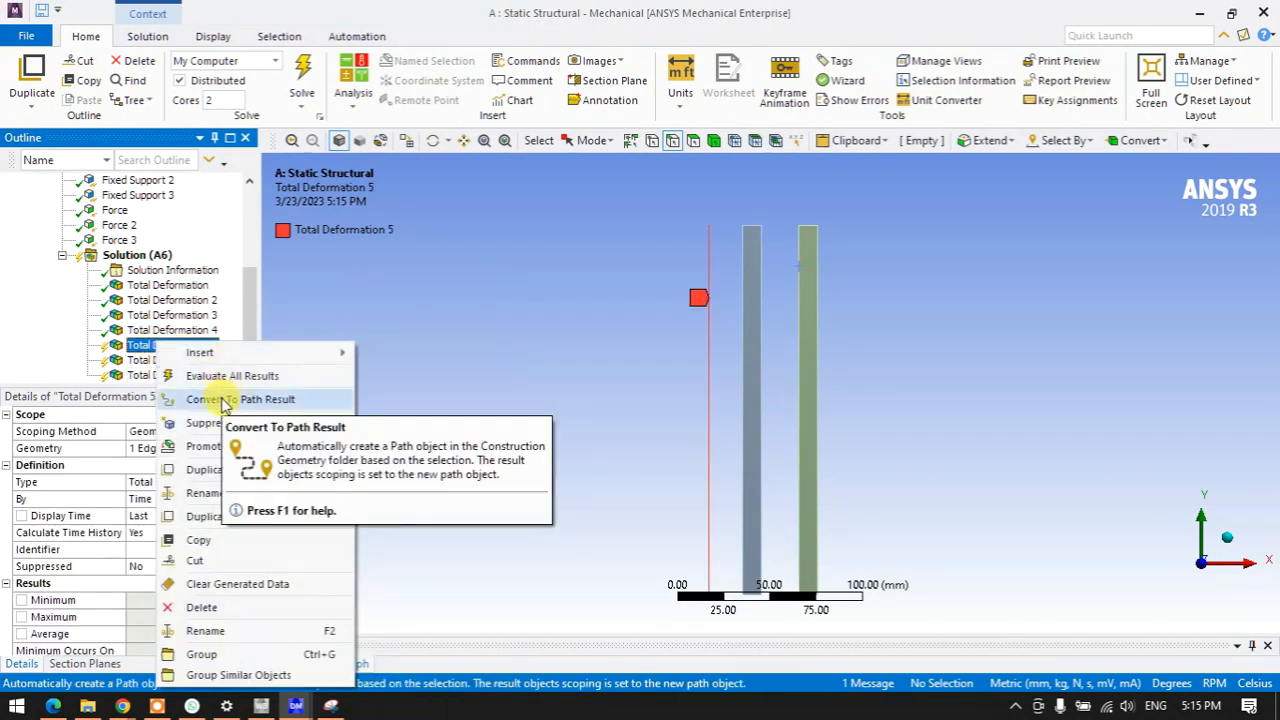
left_click(212, 400)
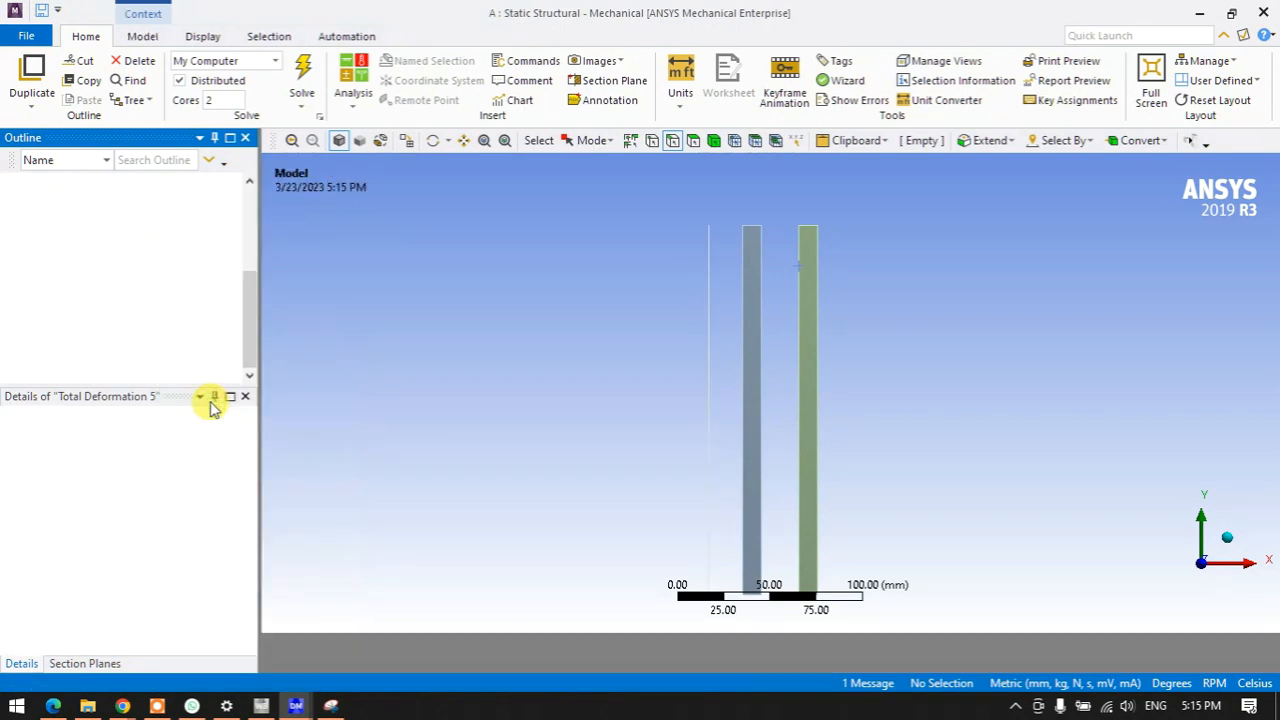
right_click(168, 358)
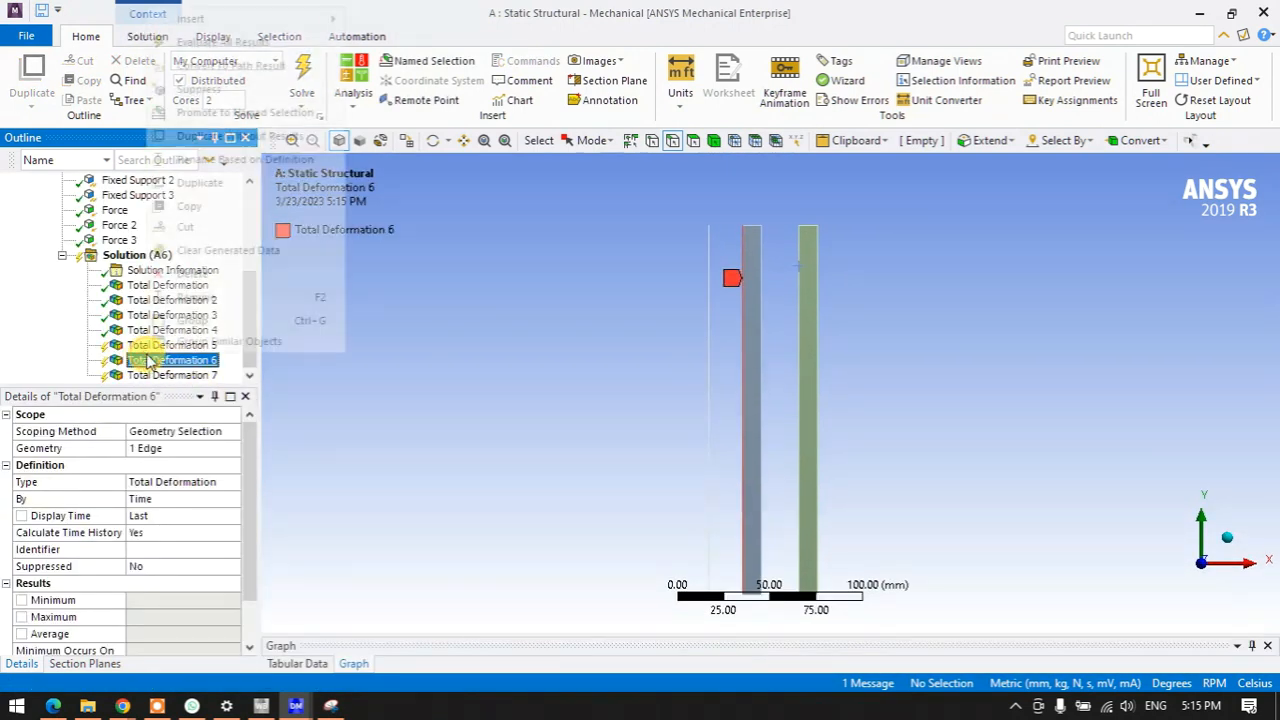
left_click(220, 65)
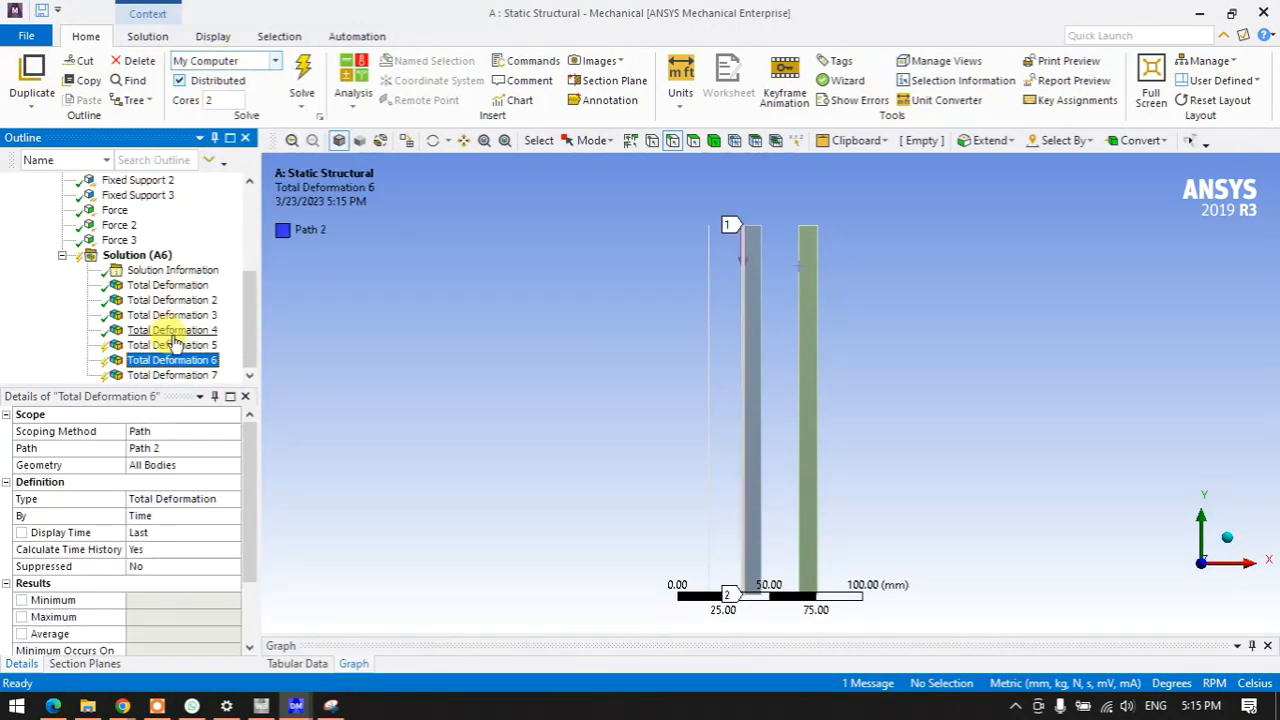
left_click(170, 377)
right_click(170, 380)
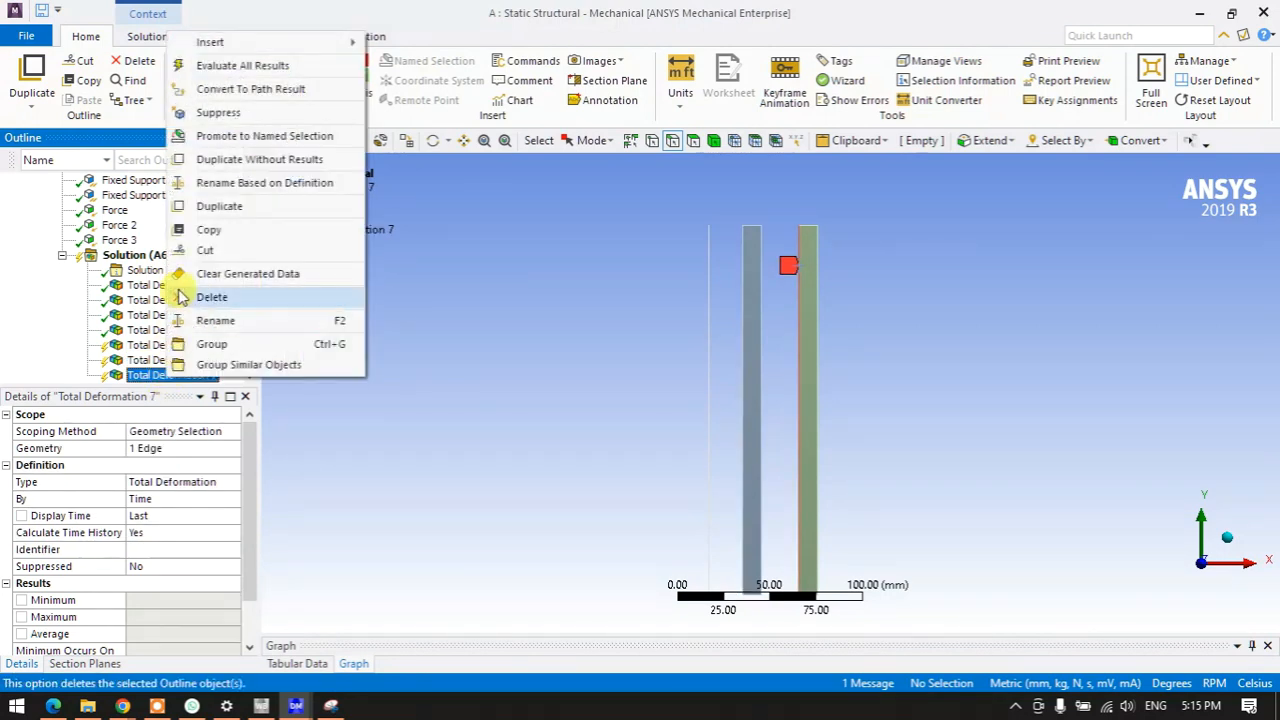
left_click(212, 87)
left_click(302, 70)
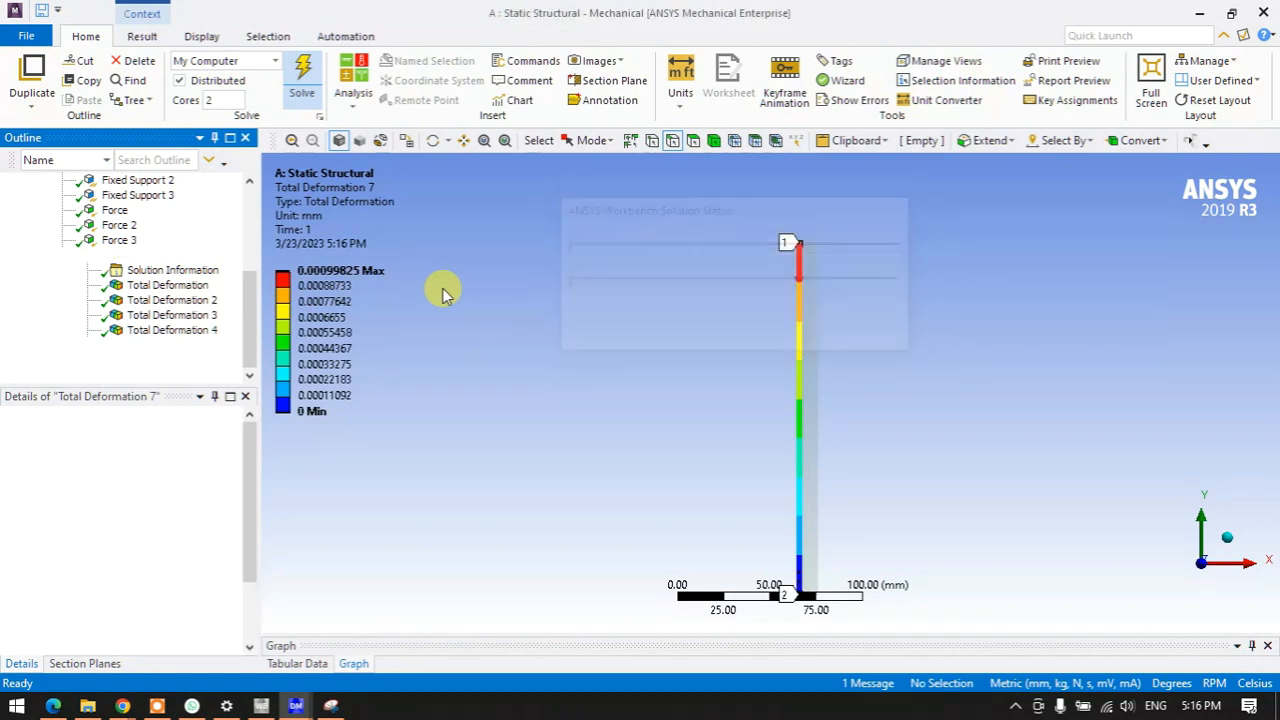
- Compare the total deformation plots along the line, surface and solid body paths
left_click(178, 348)
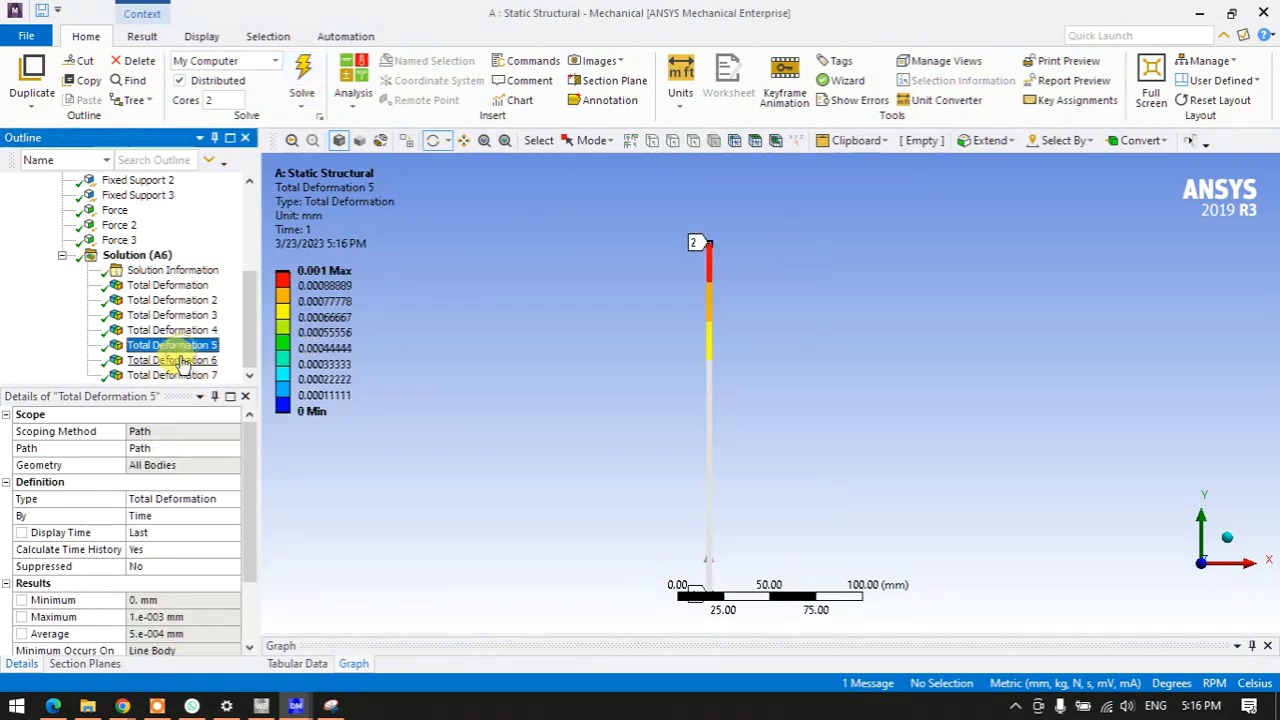
left_click(182, 364)
left_click(180, 376)
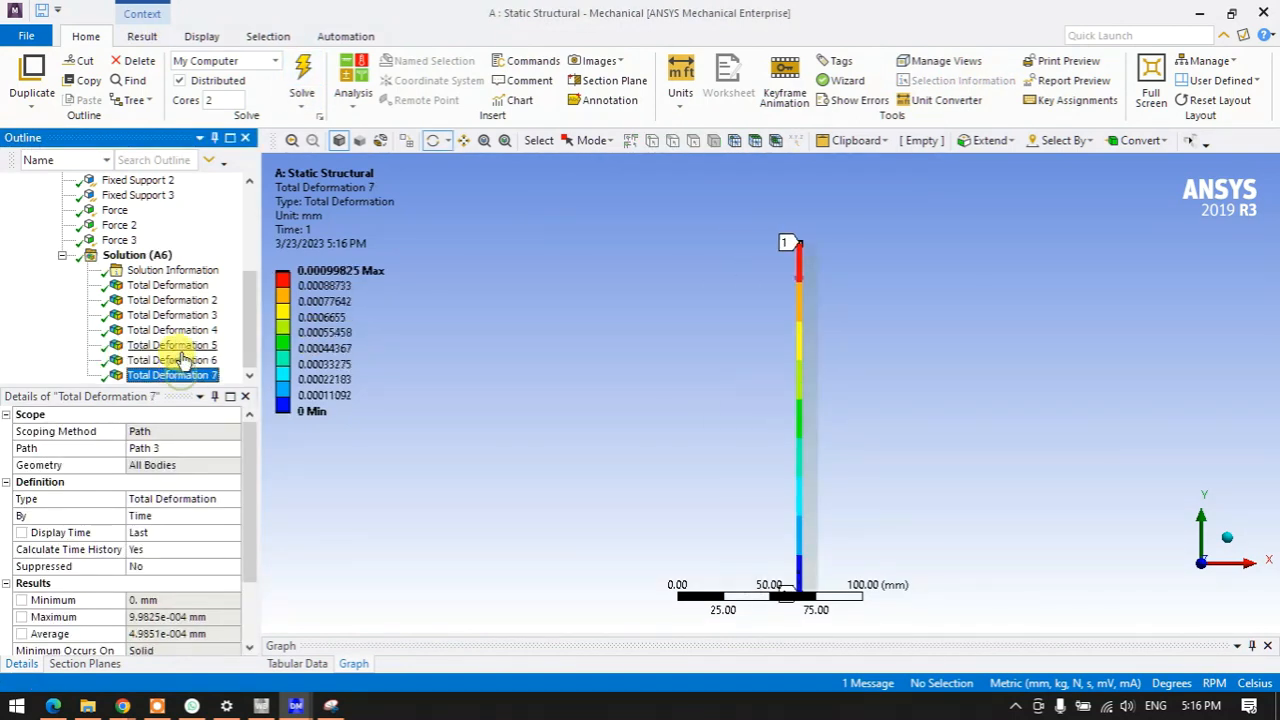
left_click(176, 346)
left_click(182, 362)
left_click(180, 374)
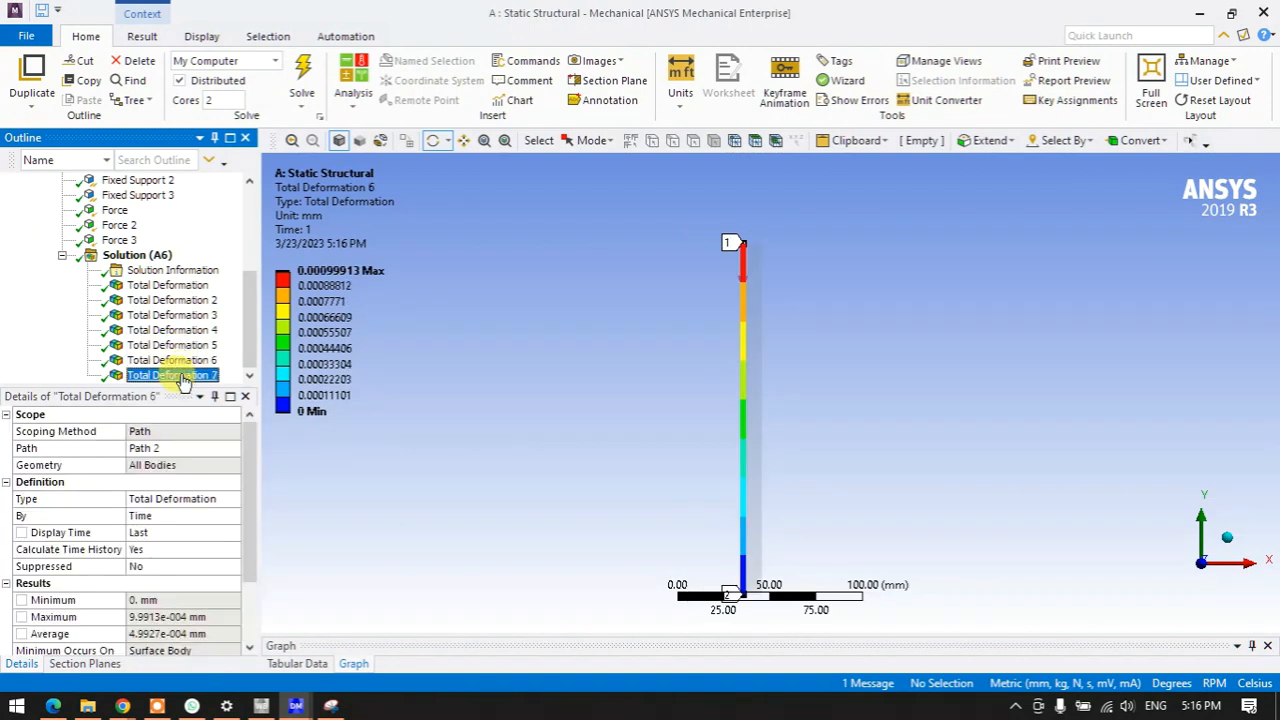
- Insert a chart combining the path results Total Deformation 5, 6 and 7
left_click(180, 346)
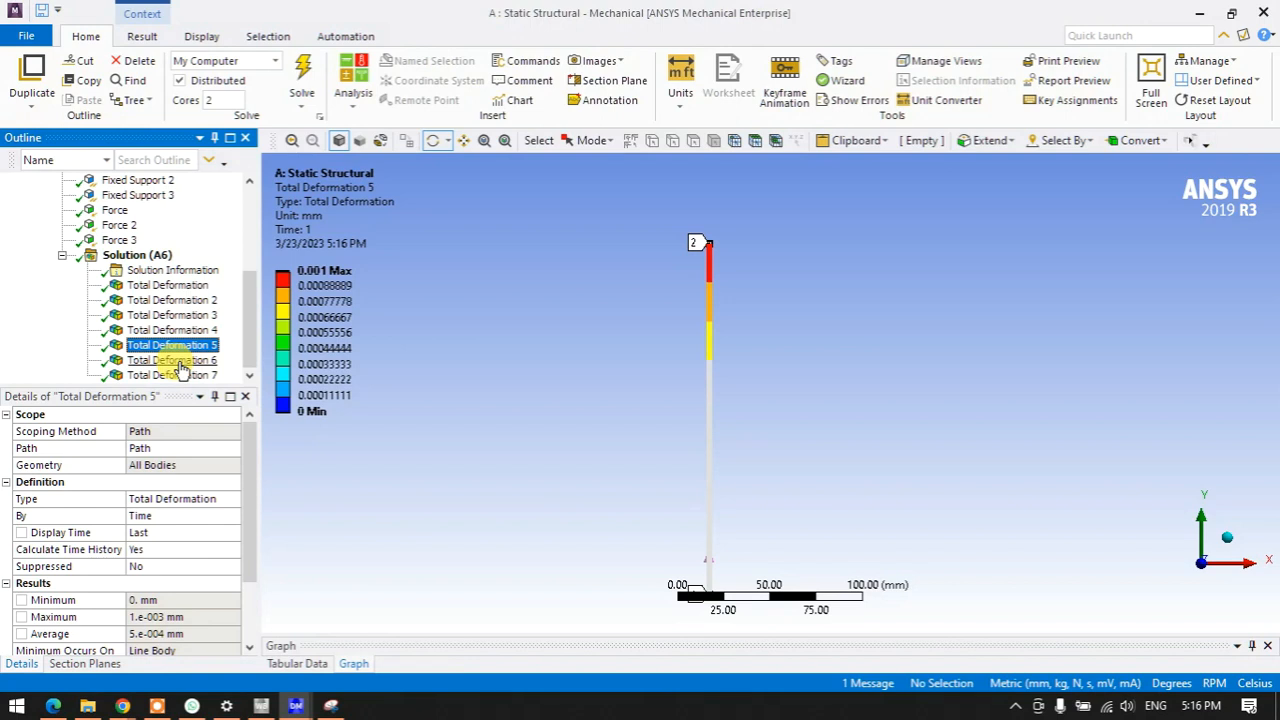
left_click(180, 362, "ctrl")
left_click(181, 369, "ctrl")
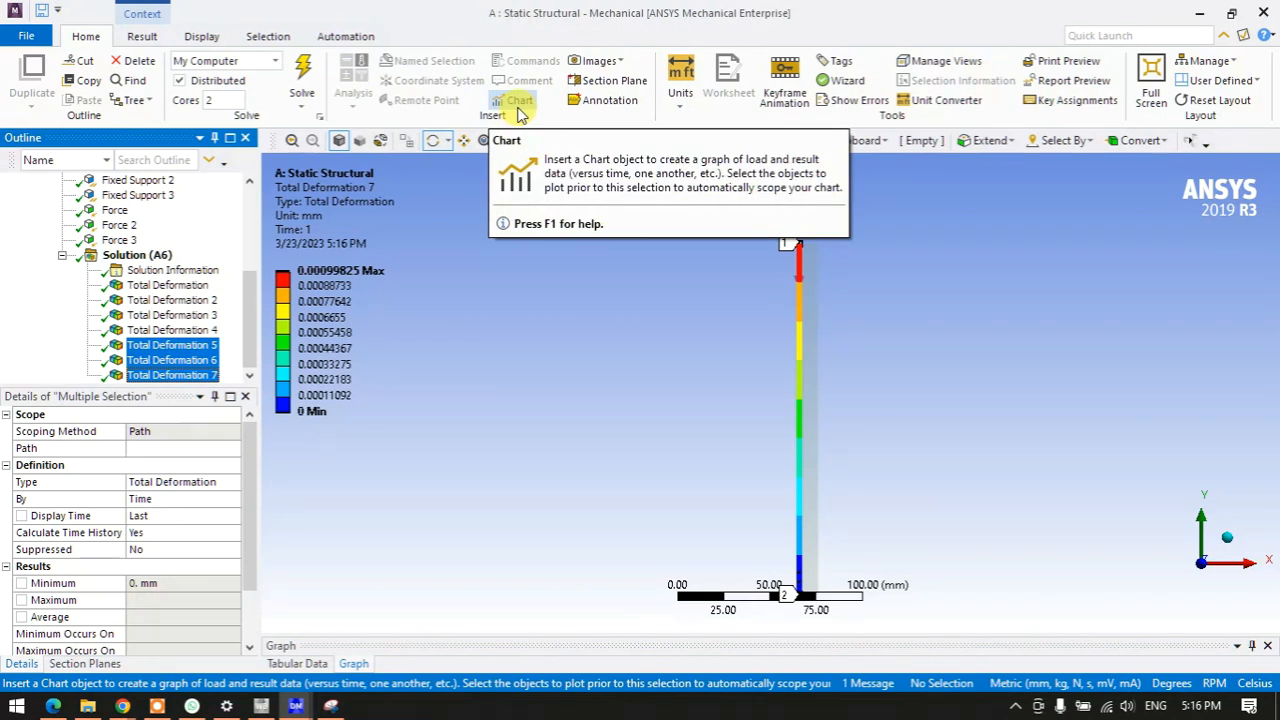
left_click(519, 105)
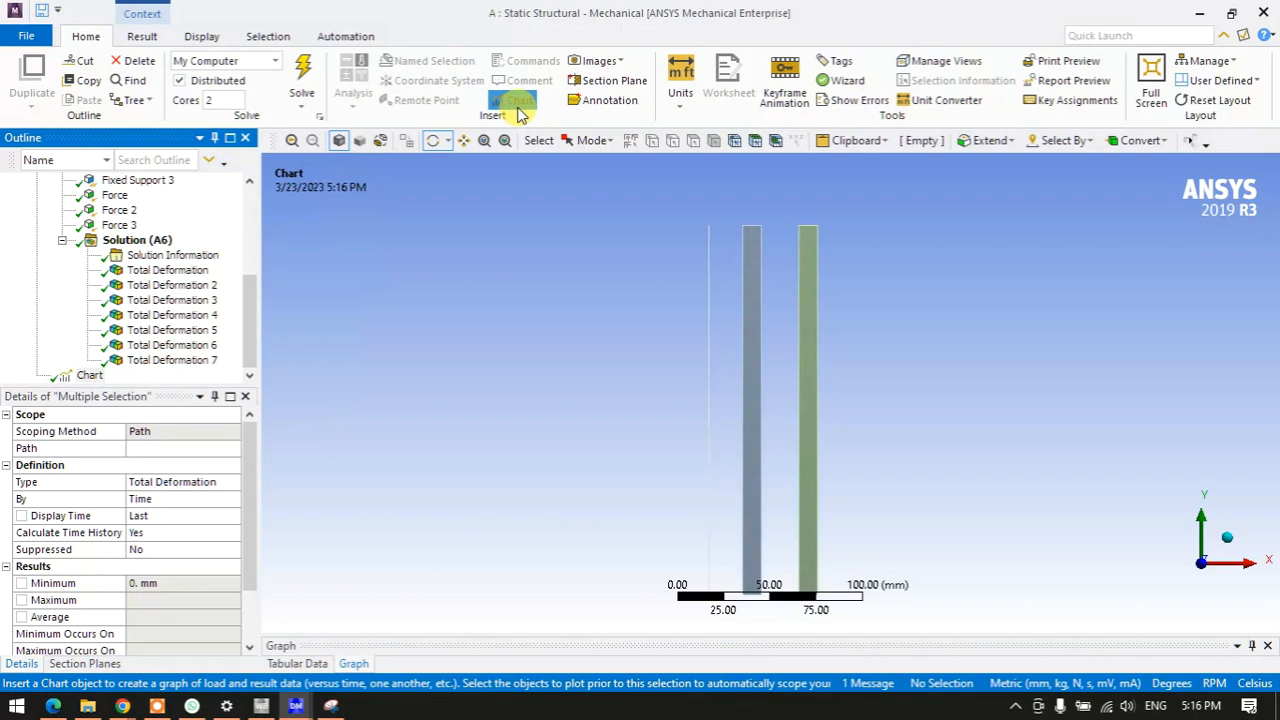
- Examine the new chart's deformation curves over path length in an enlarged graph, then shrink the graph area again
left_click(90, 376)
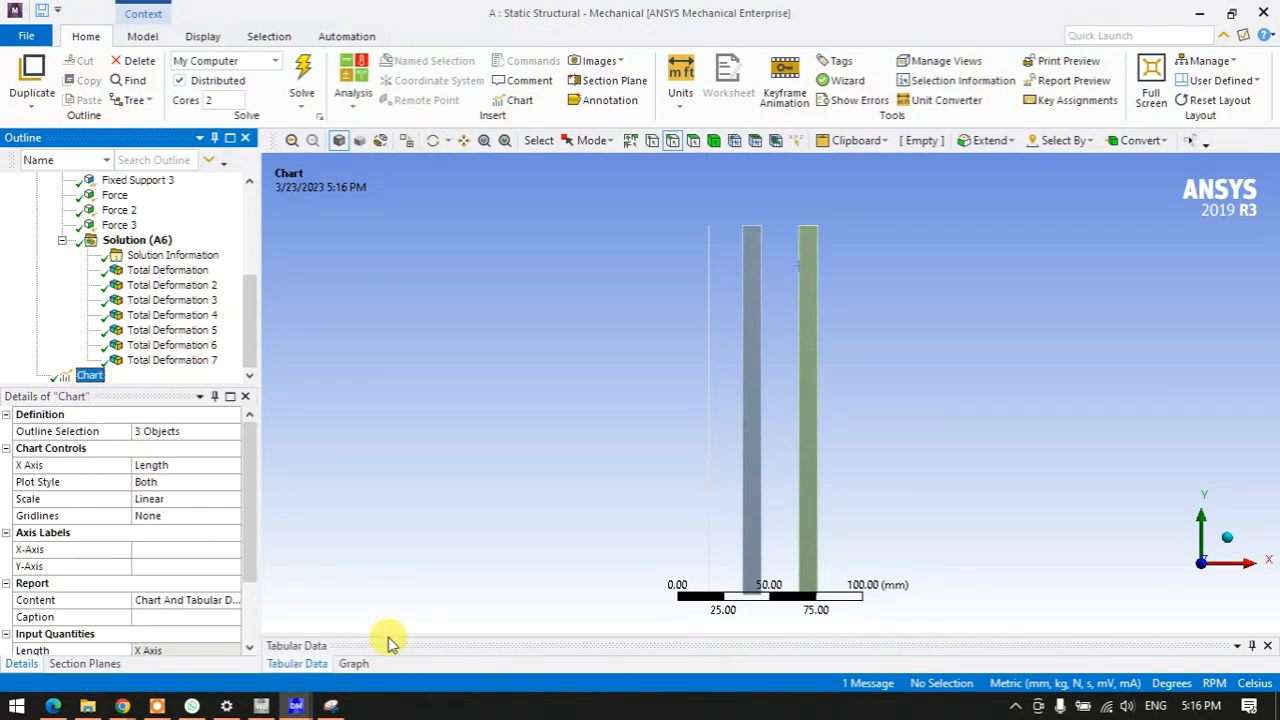
left_click_drag(390, 628, 409, 268)
left_click(354, 664)
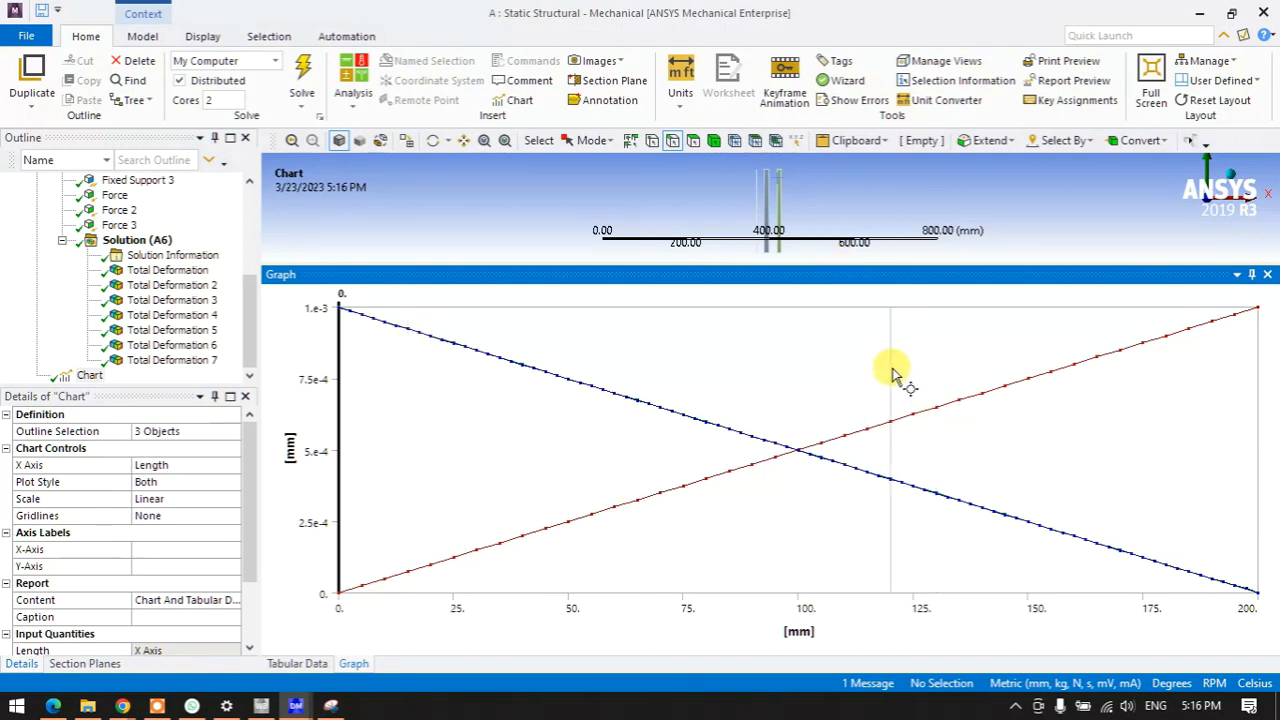
left_click_drag(832, 262, 860, 540)
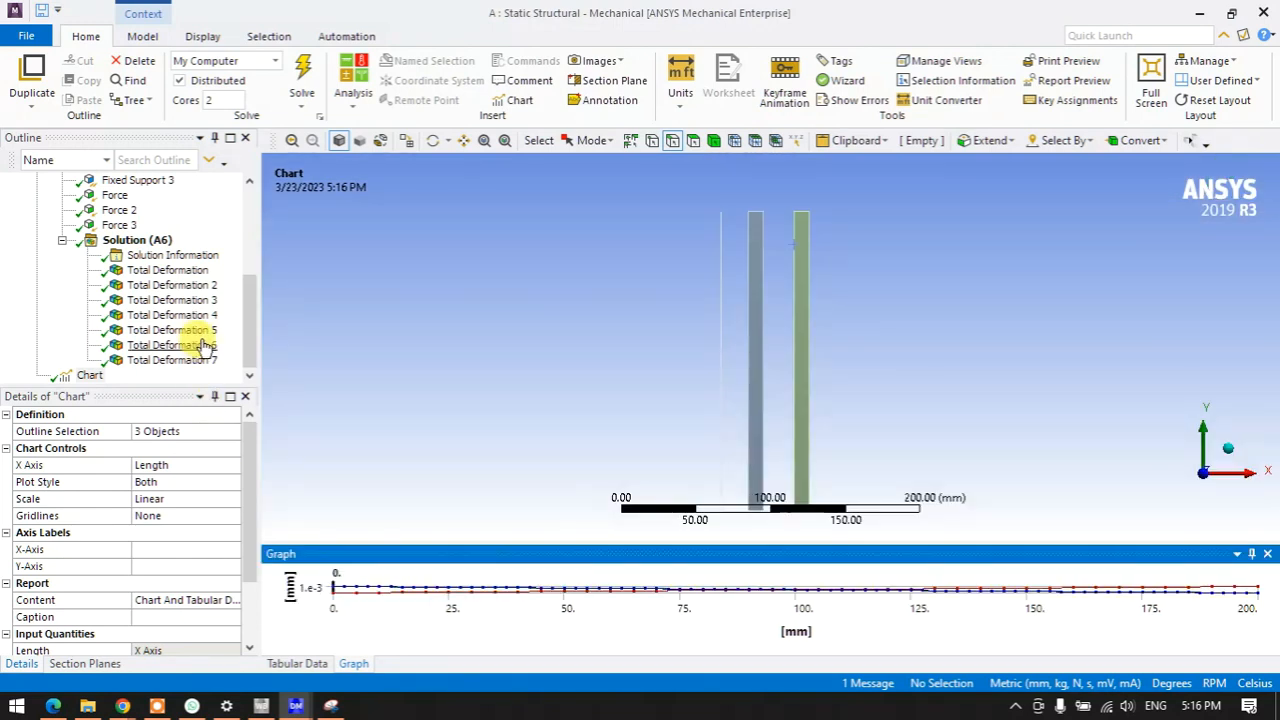
- Check the start and end points of the paths in the line, surface and solid body path results
left_click(200, 334)
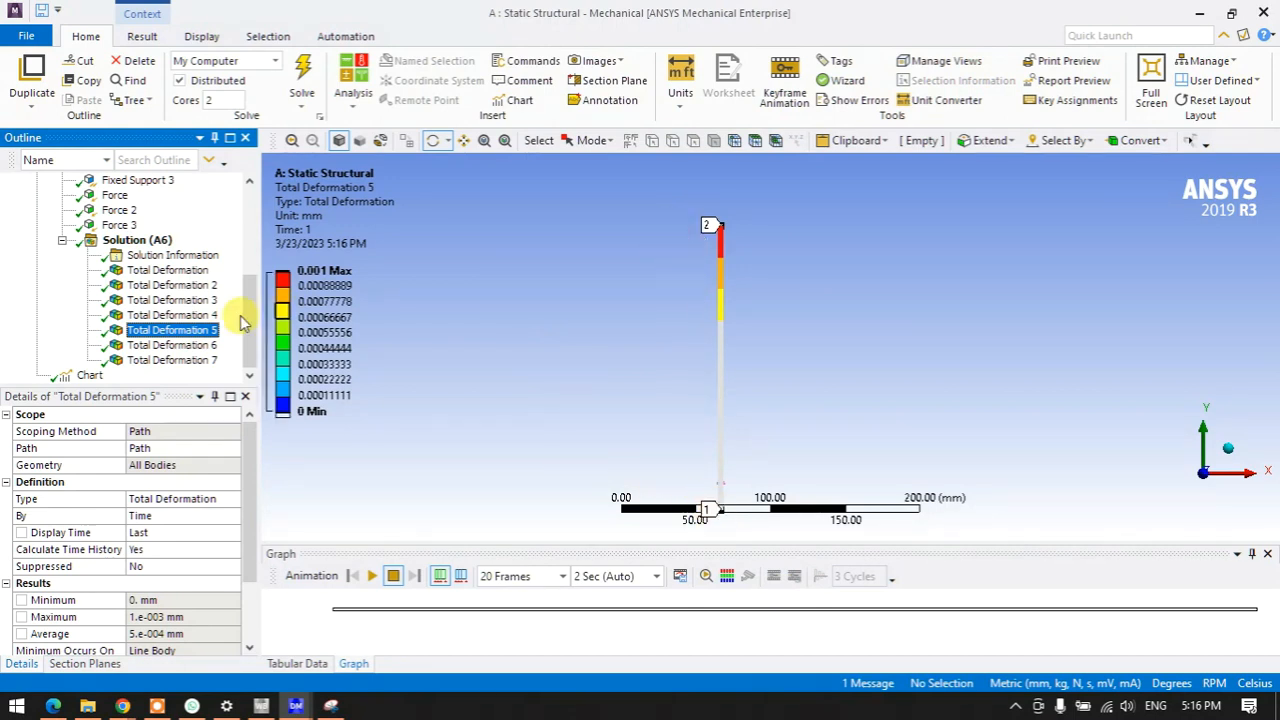
left_click(182, 345)
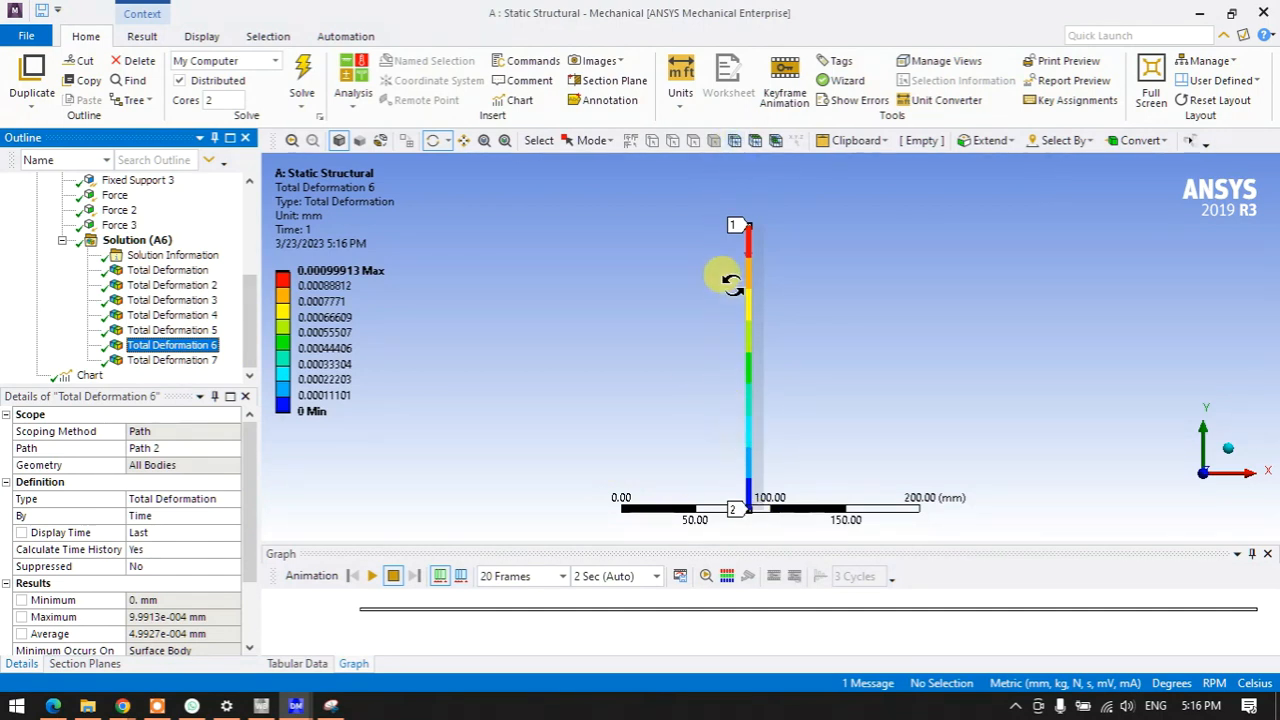
left_click(168, 361)
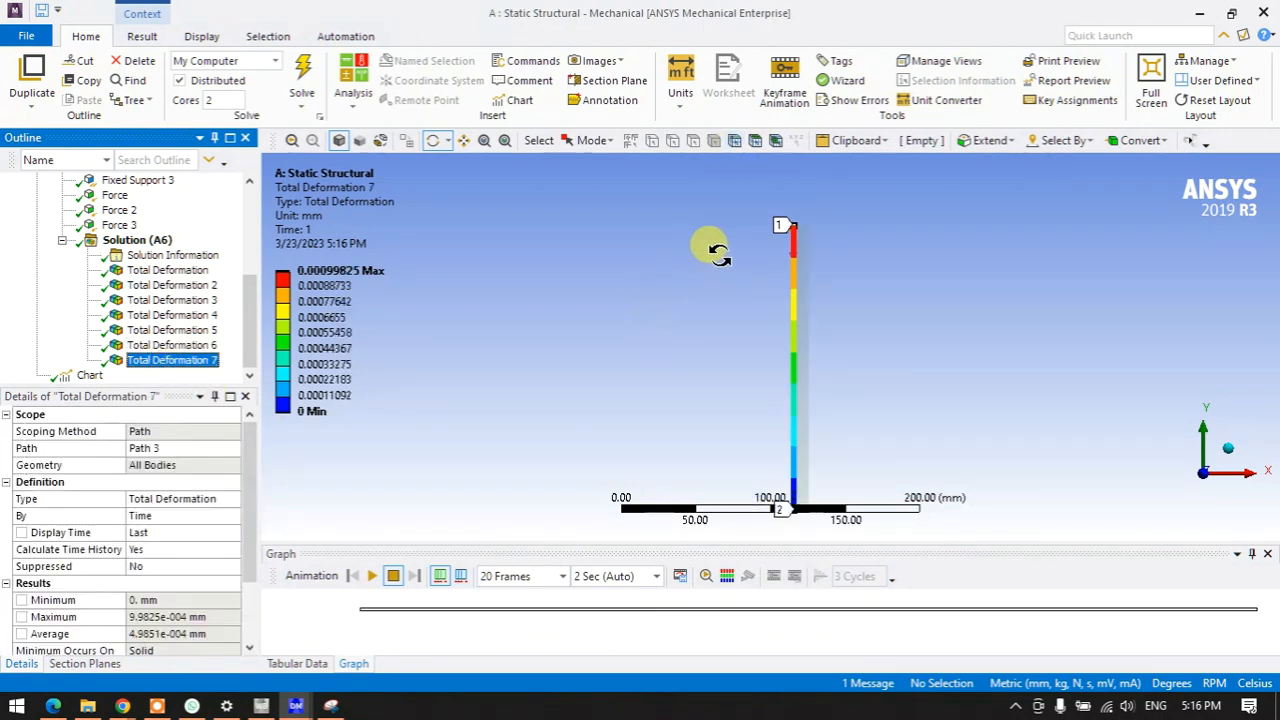
left_click(190, 331)
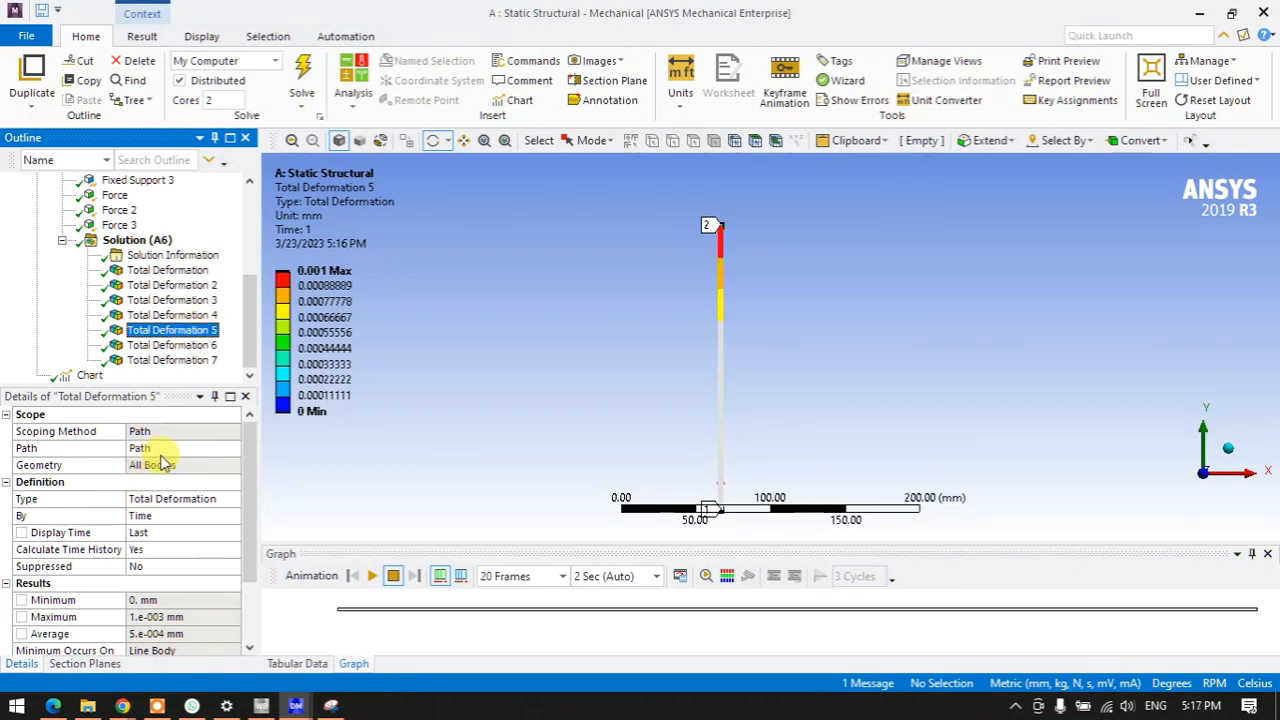
- Flip the orientation of the line body's path in the construction geometry
scroll(66, 262, "up", 5)
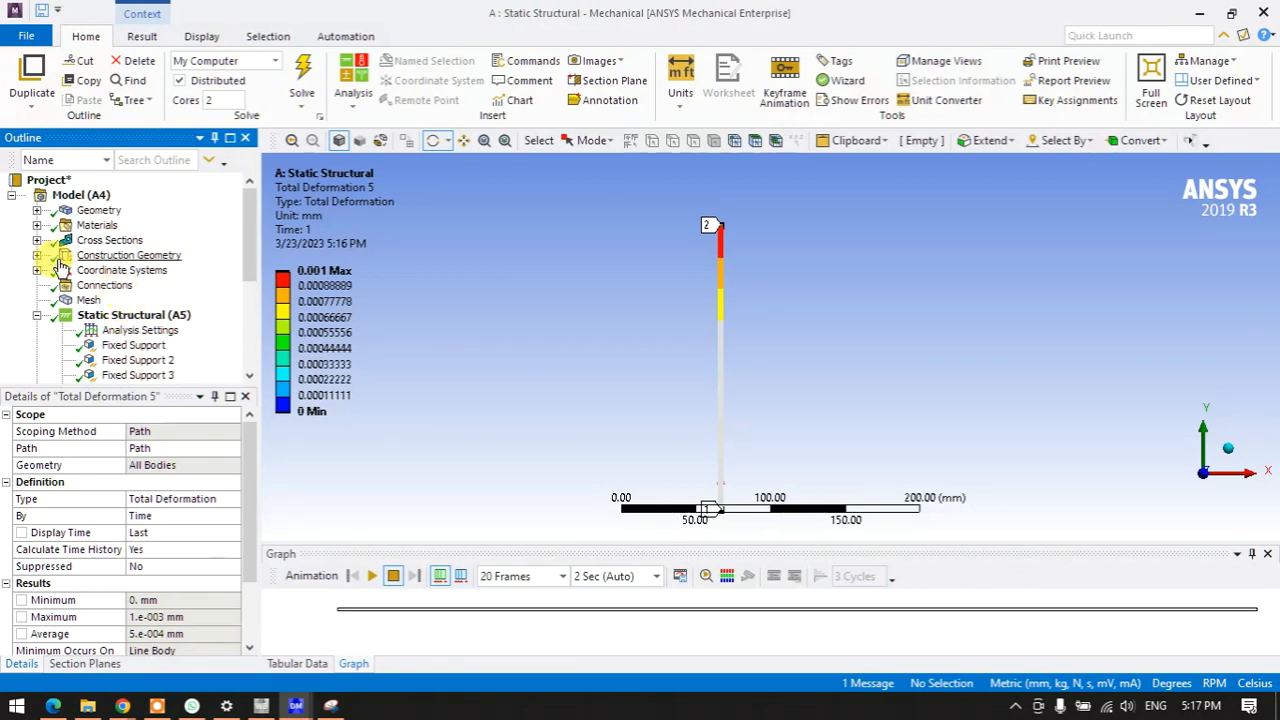
left_click(38, 258)
left_click(108, 274)
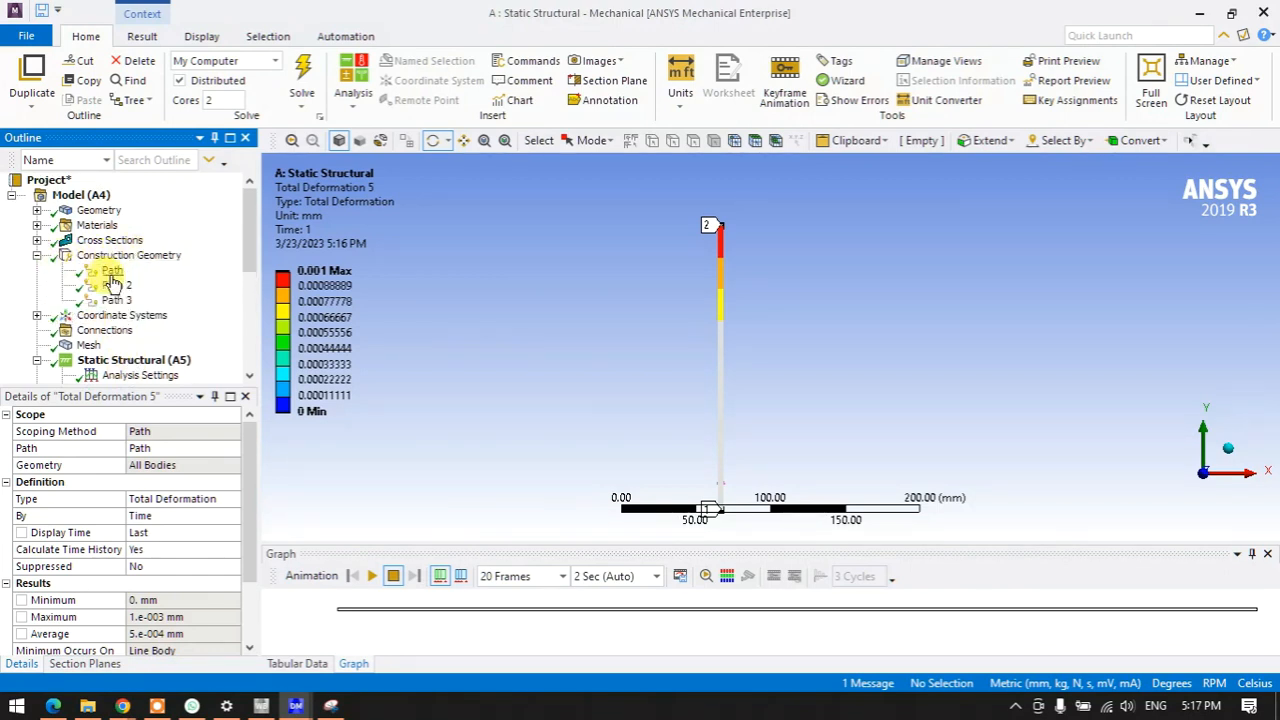
right_click(112, 278)
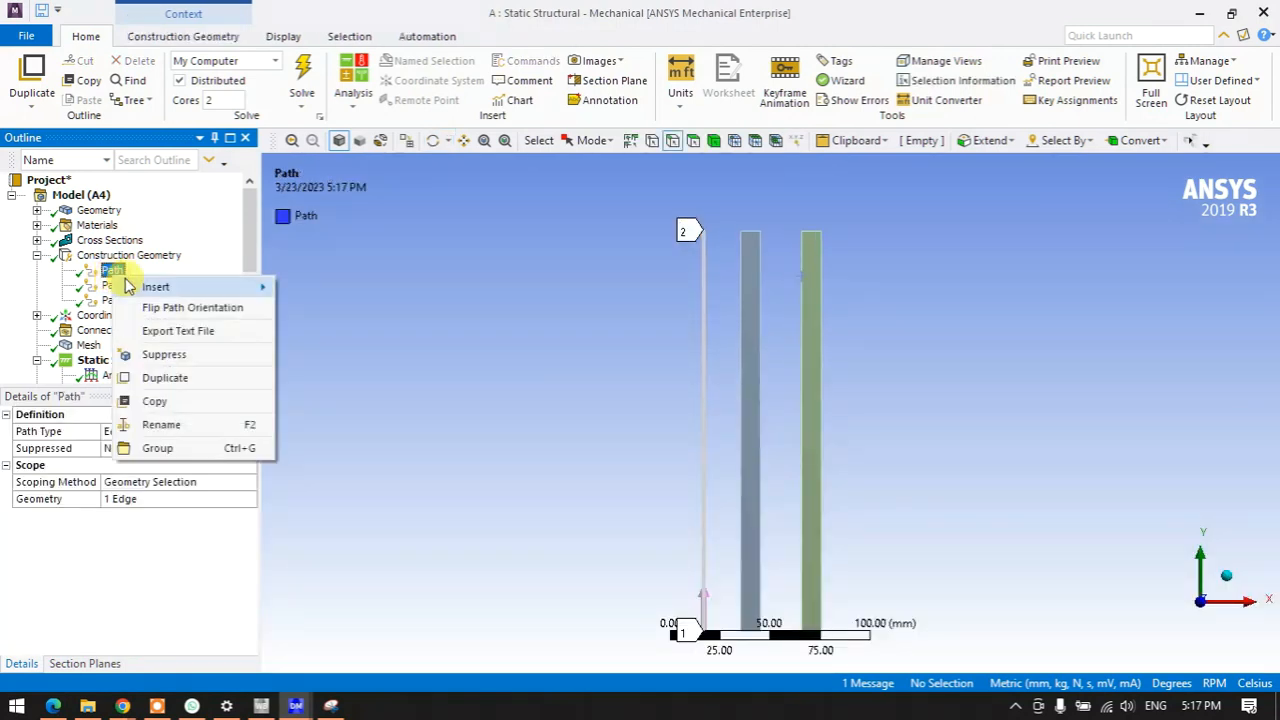
left_click(165, 310)
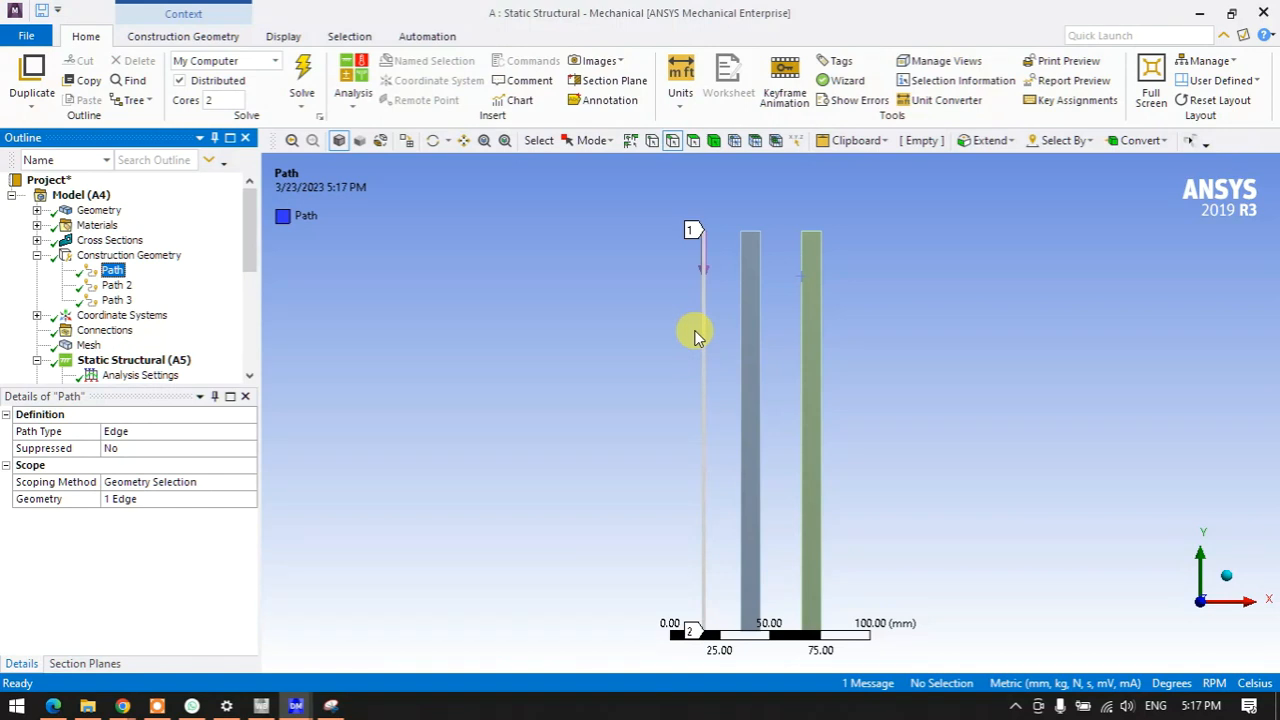
- Solve the model again with the flipped path and display the graph of the deformation chart
left_click(300, 82)
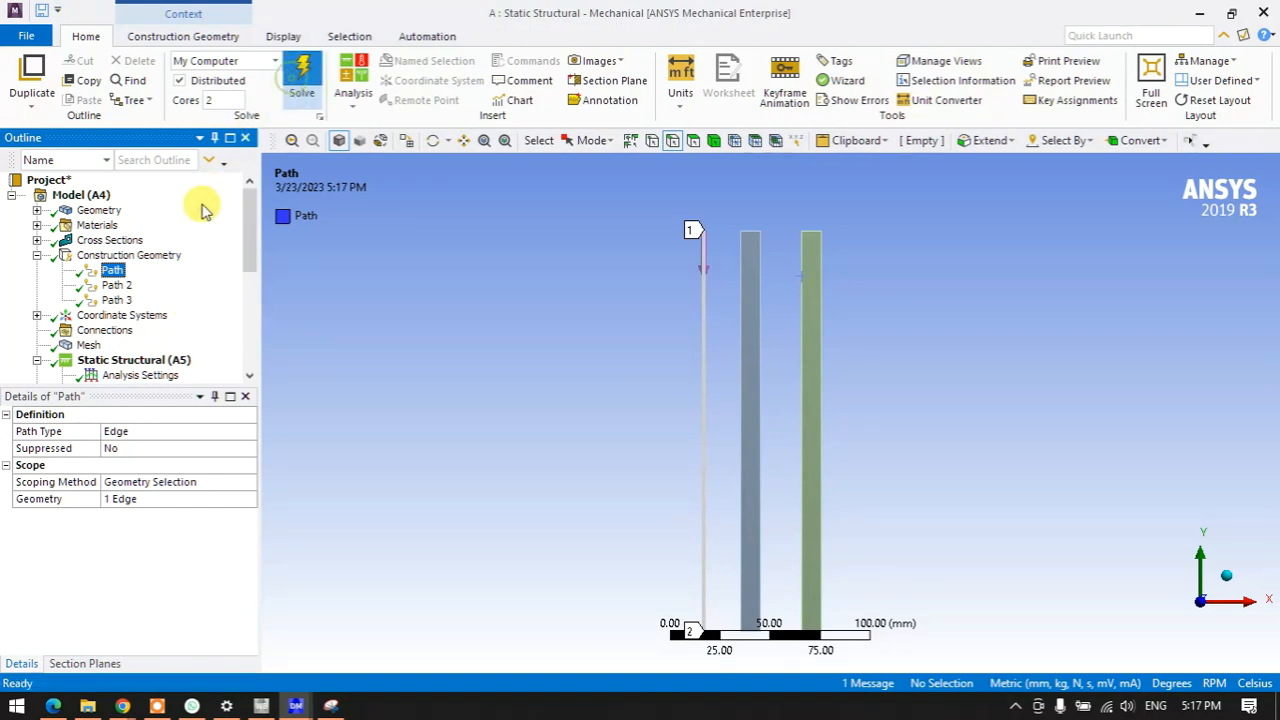
scroll(171, 300, "down", 5)
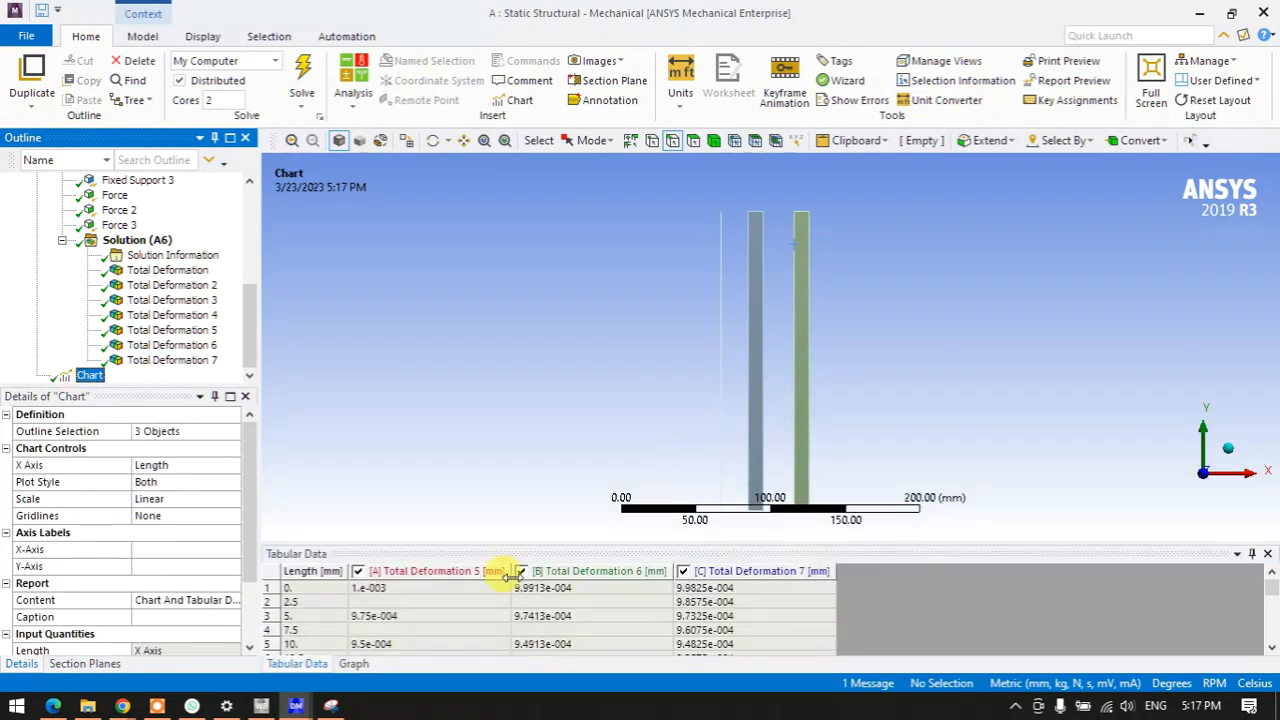
left_click(352, 664)
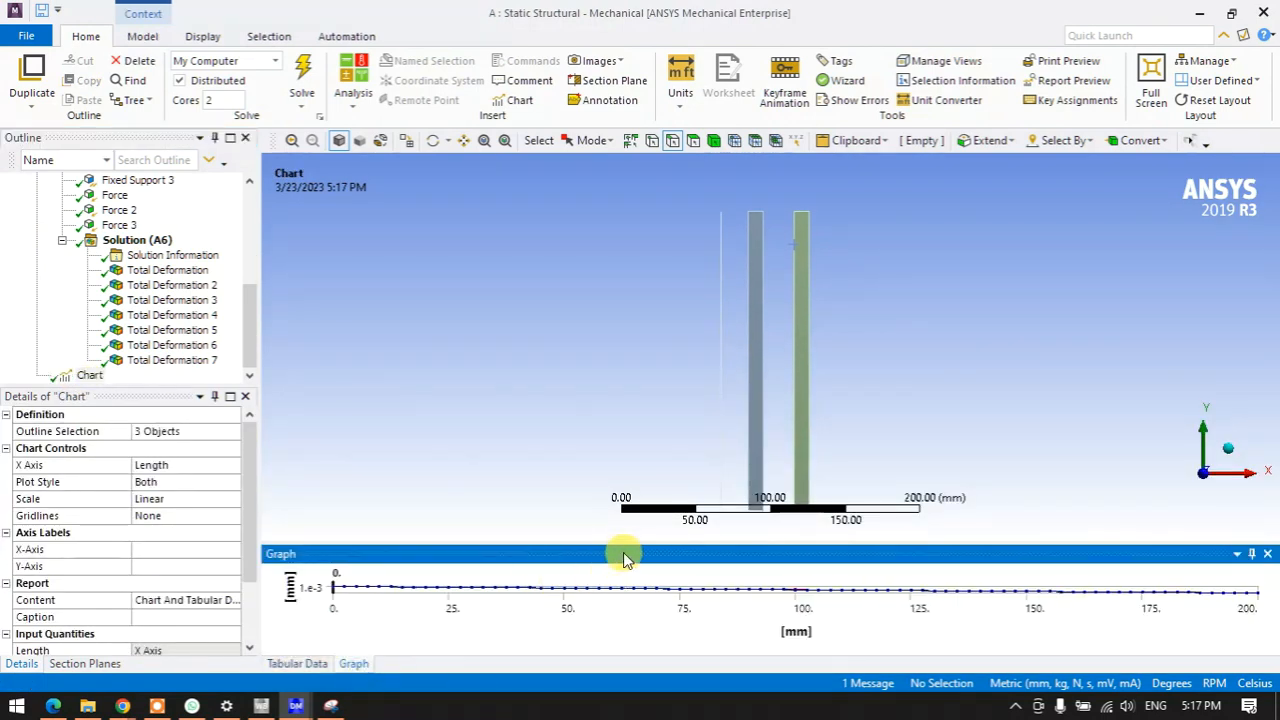
- Enlarge the graph area to examine the chart's deformation curves over path length
left_click_drag(628, 541, 598, 233)
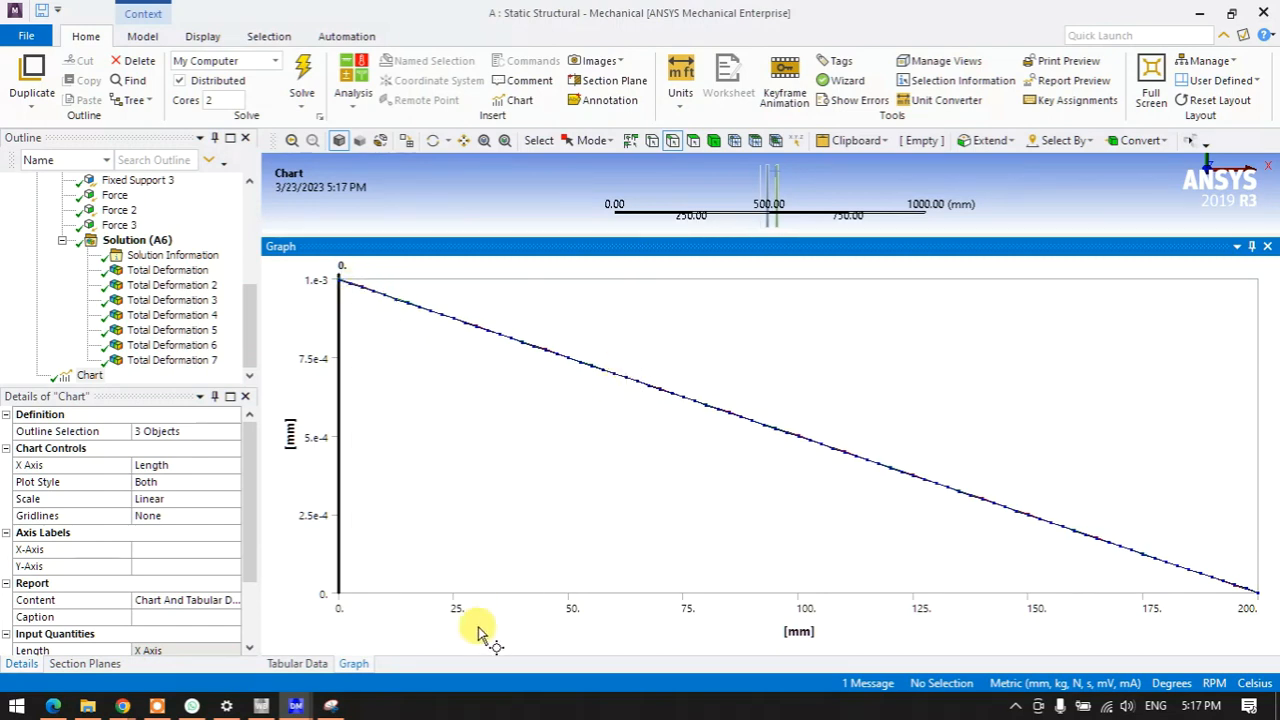
- Switch to the Snipping Tool and sketch downward axial load arrows, marking the loads above the line, surface and solid bars
left_click(331, 706)
scroll(358, 340, "up", 3)
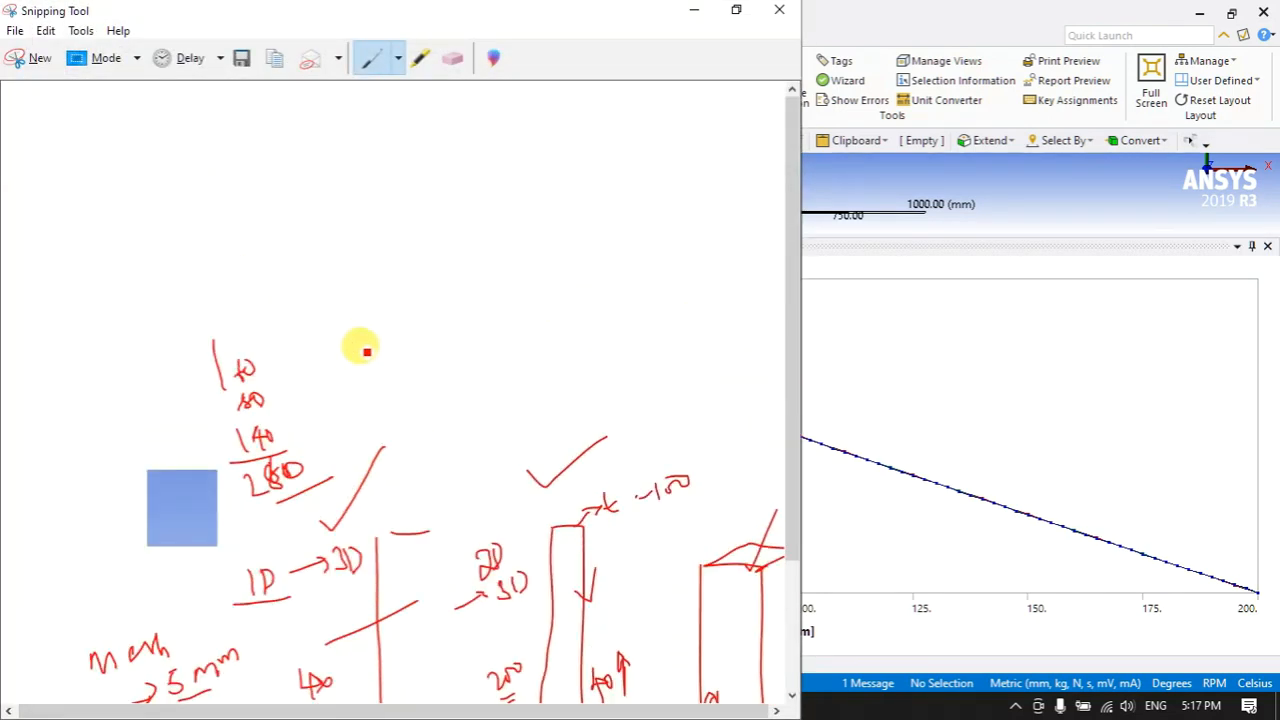
mouse_move(315, 143)
left_mouse_down()
mouse_move(324, 216)
mouse_move(326, 202)
left_mouse_up()
mouse_move(359, 124)
left_mouse_down()
mouse_move(361, 233)
mouse_move(370, 215)
left_mouse_up()
mouse_move(330, 272)
left_mouse_down()
mouse_move(329, 372)
mouse_move(346, 336)
left_mouse_up()
left_click_drag(487, 290, 497, 388)
left_click_drag(473, 340, 516, 366)
mouse_move(702, 282)
left_mouse_down()
mouse_move(716, 388)
mouse_move(737, 356)
left_mouse_up()
left_click_drag(341, 327, 394, 322)
left_click_drag(475, 320, 515, 306)
left_click_drag(620, 318, 696, 303)
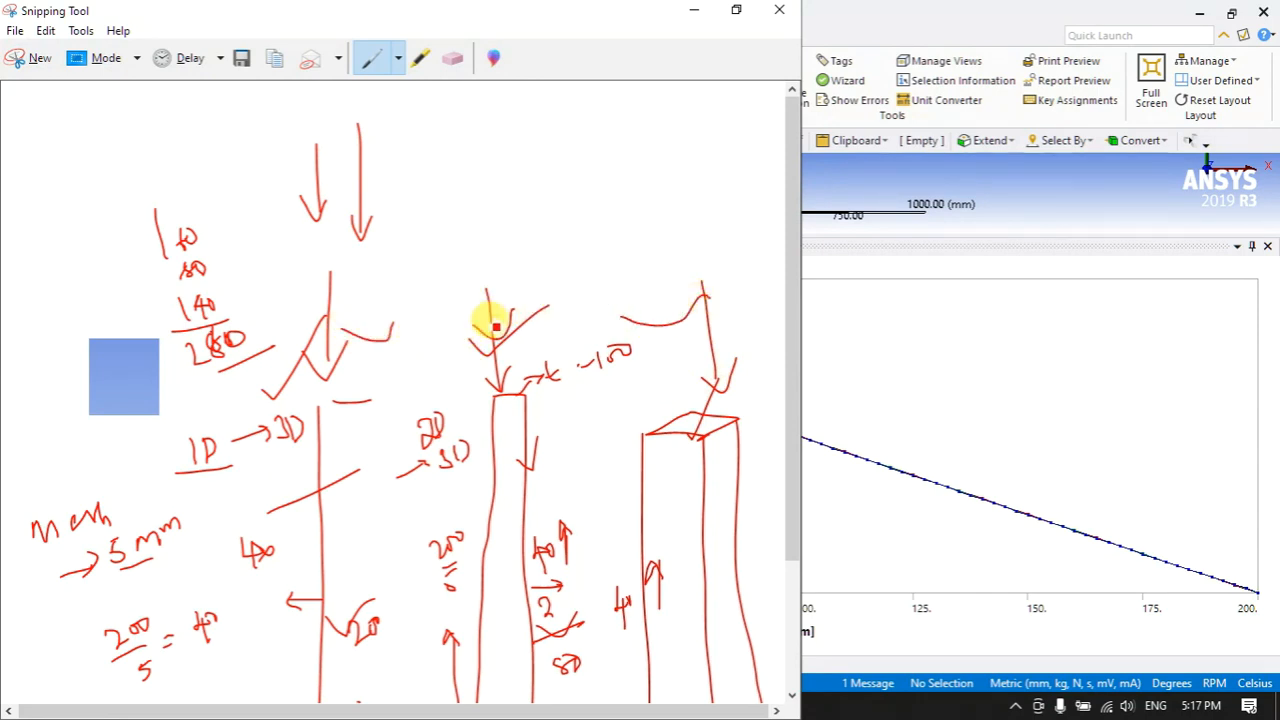
- Mark the top ends of the sketched bars and draw a horizontal force arrow labelled 100N at the line bar's top
mouse_move(336, 402)
left_mouse_down()
mouse_move(378, 402)
mouse_move(376, 422)
mouse_move(411, 384)
mouse_move(413, 412)
left_mouse_up()
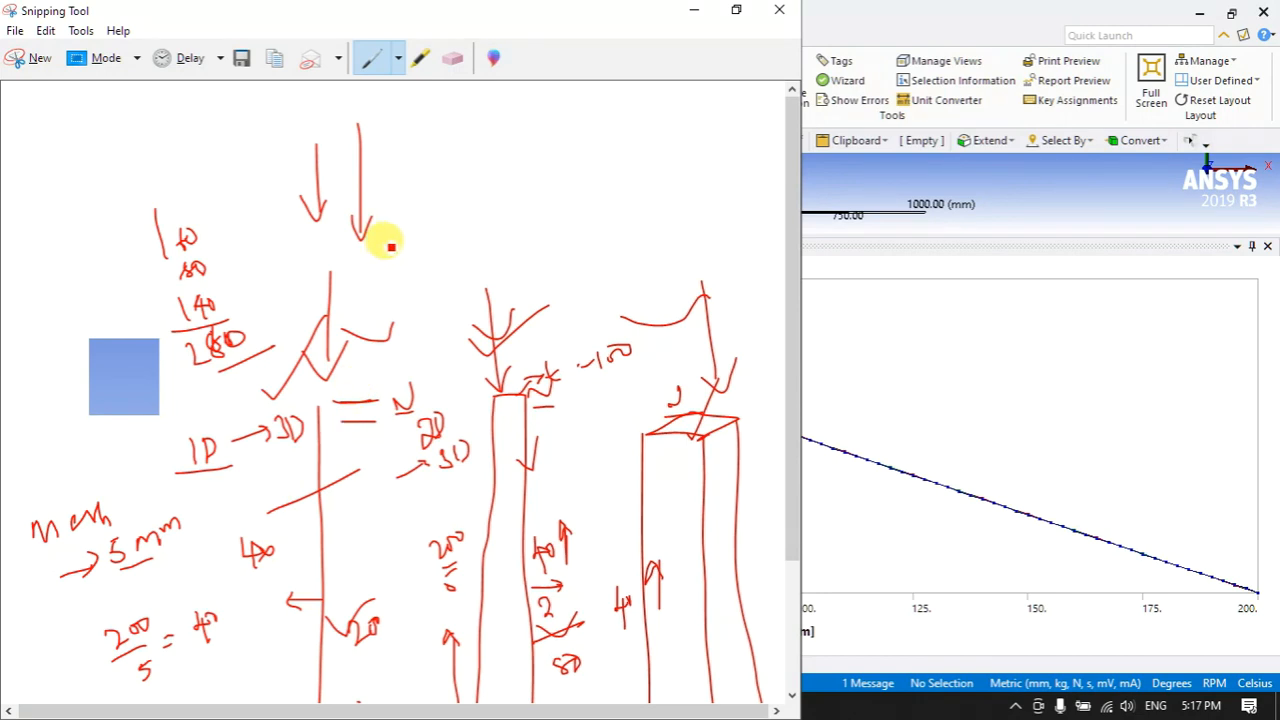
left_click_drag(336, 410, 309, 377)
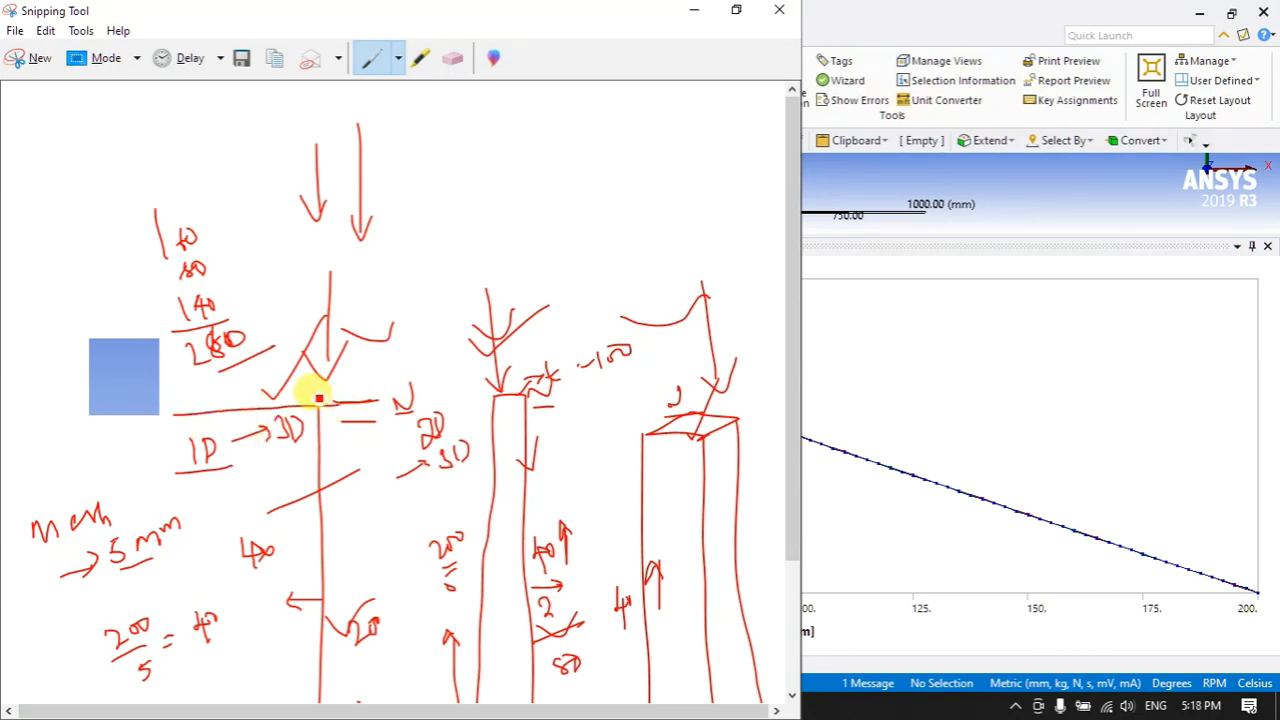
mouse_move(209, 391)
left_mouse_down()
mouse_move(241, 380)
mouse_move(251, 393)
left_mouse_up()
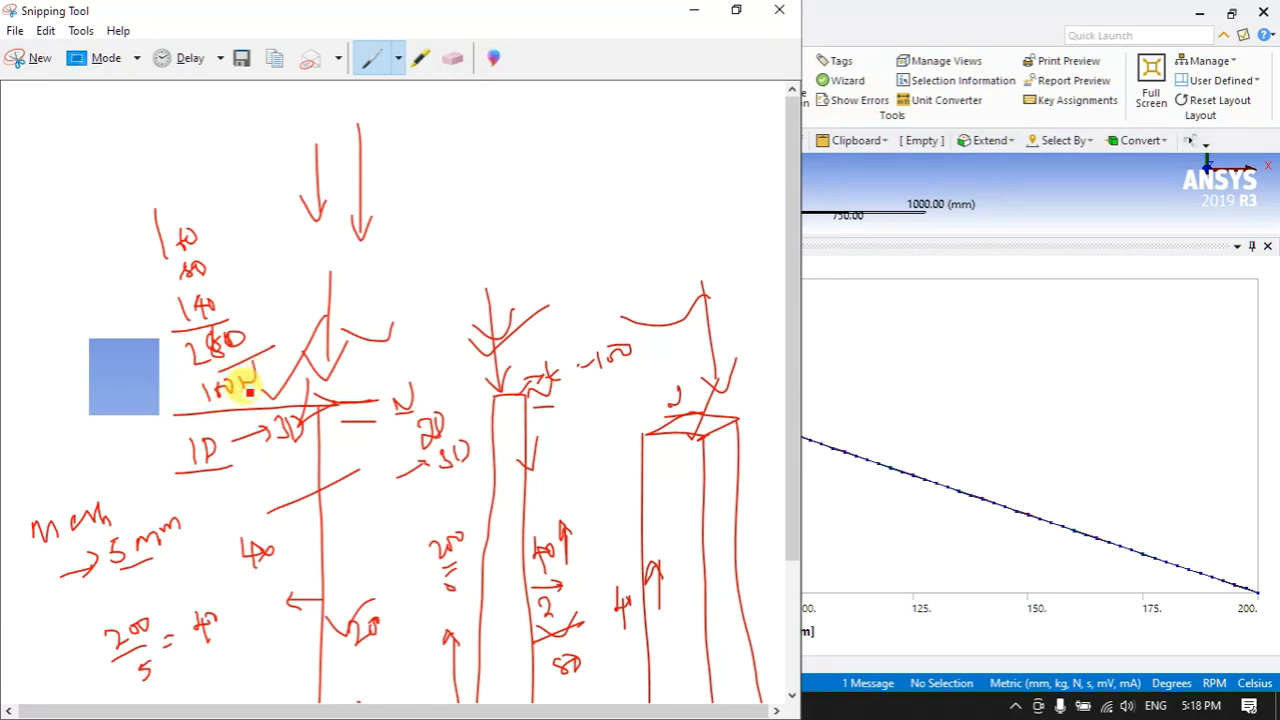
- Sketch small line, surface and solid bars in the empty area above, each with a downward load arrow on top
left_click_drag(455, 141, 458, 211)
mouse_move(489, 150)
left_mouse_down()
mouse_move(491, 209)
mouse_move(512, 148)
mouse_move(499, 207)
left_mouse_up()
mouse_move(531, 146)
left_mouse_down()
mouse_move(533, 213)
mouse_move(563, 146)
mouse_move(533, 210)
left_mouse_up()
mouse_move(531, 147)
left_mouse_down()
mouse_move(579, 133)
mouse_move(565, 209)
left_mouse_up()
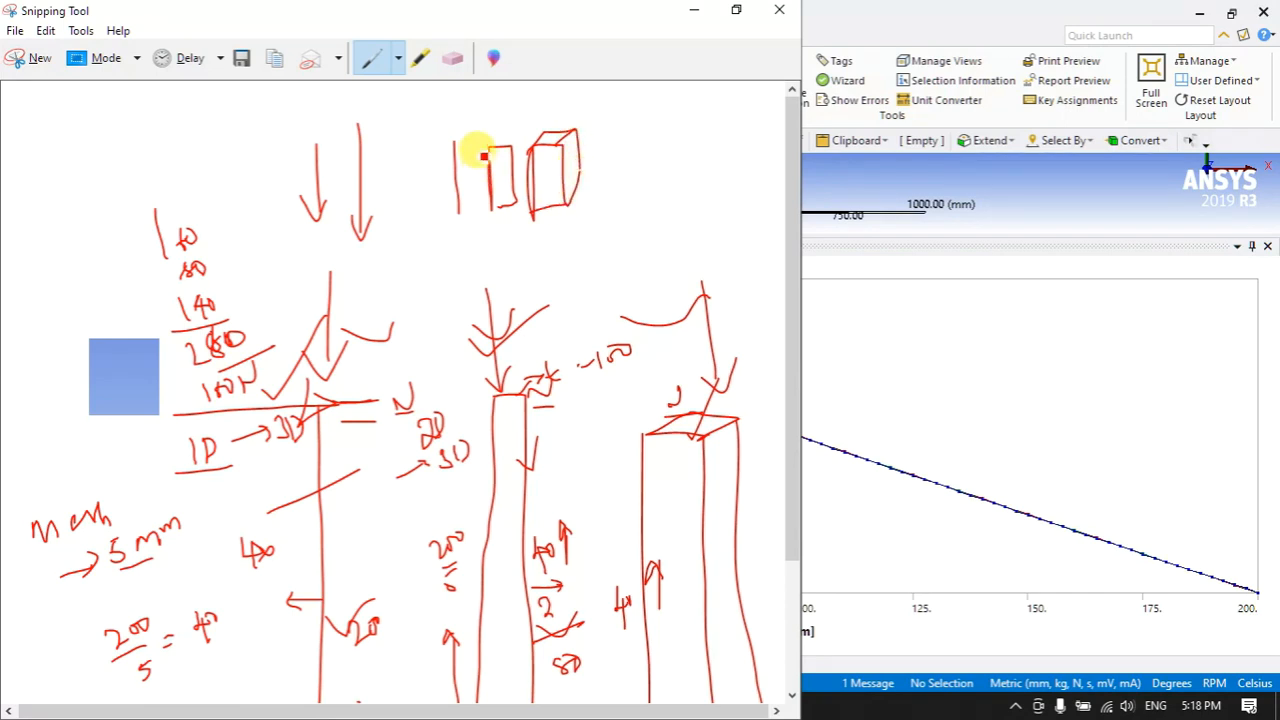
left_click_drag(460, 95, 457, 150)
left_click_drag(513, 95, 513, 145)
left_click_drag(554, 94, 554, 132)
left_click_drag(546, 124, 562, 125)
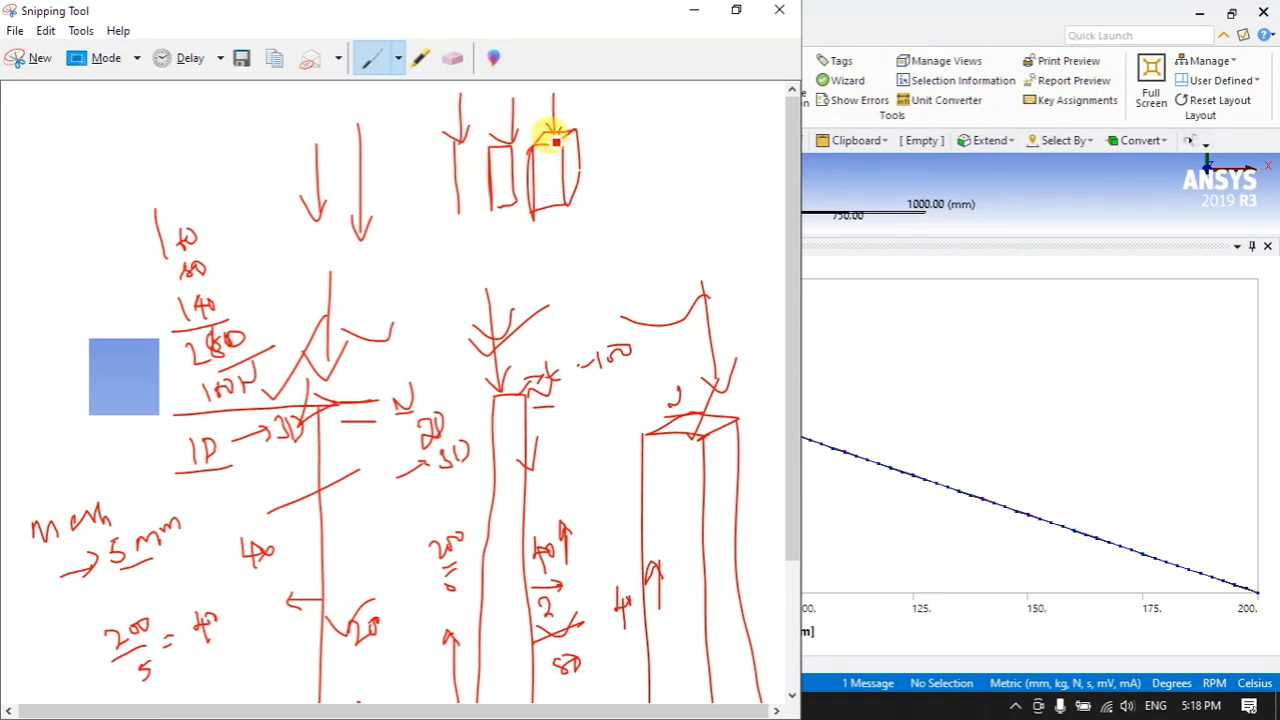
- Extend the load lines down through the three small bars, write the δl note beside them and add a sideways arrow at the line bar
left_click_drag(554, 130, 561, 247)
left_click_drag(500, 126, 517, 249)
left_click_drag(452, 115, 480, 261)
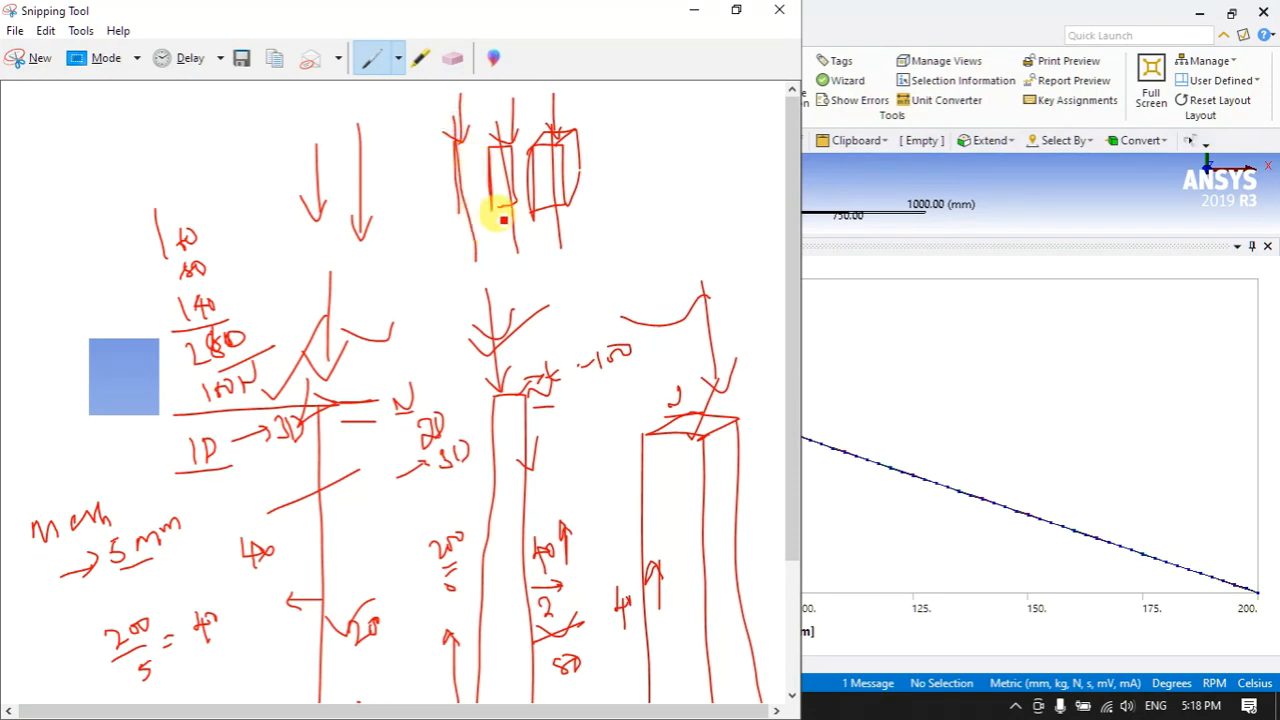
mouse_move(615, 172)
left_mouse_down()
mouse_move(656, 179)
mouse_move(658, 166)
mouse_move(678, 181)
mouse_move(658, 192)
mouse_move(684, 193)
mouse_move(678, 212)
left_mouse_up()
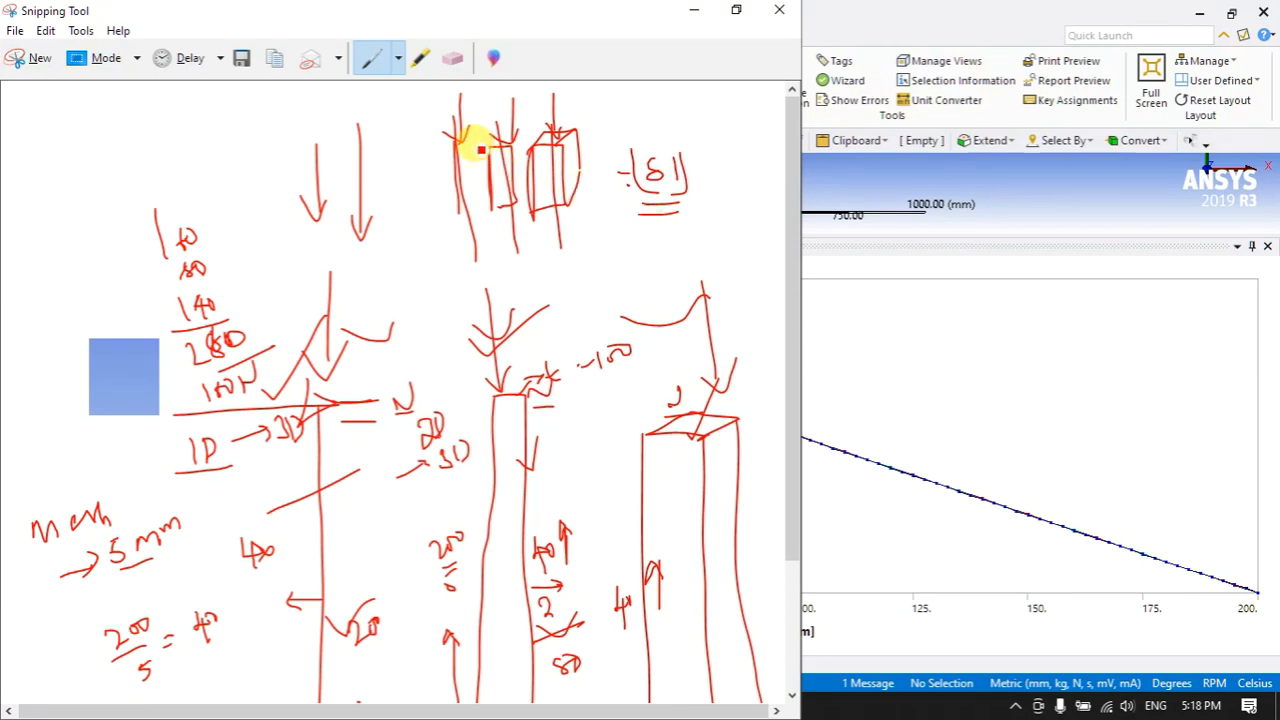
mouse_move(397, 146)
left_mouse_down()
mouse_move(450, 146)
mouse_move(430, 154)
mouse_move(413, 128)
left_mouse_up()
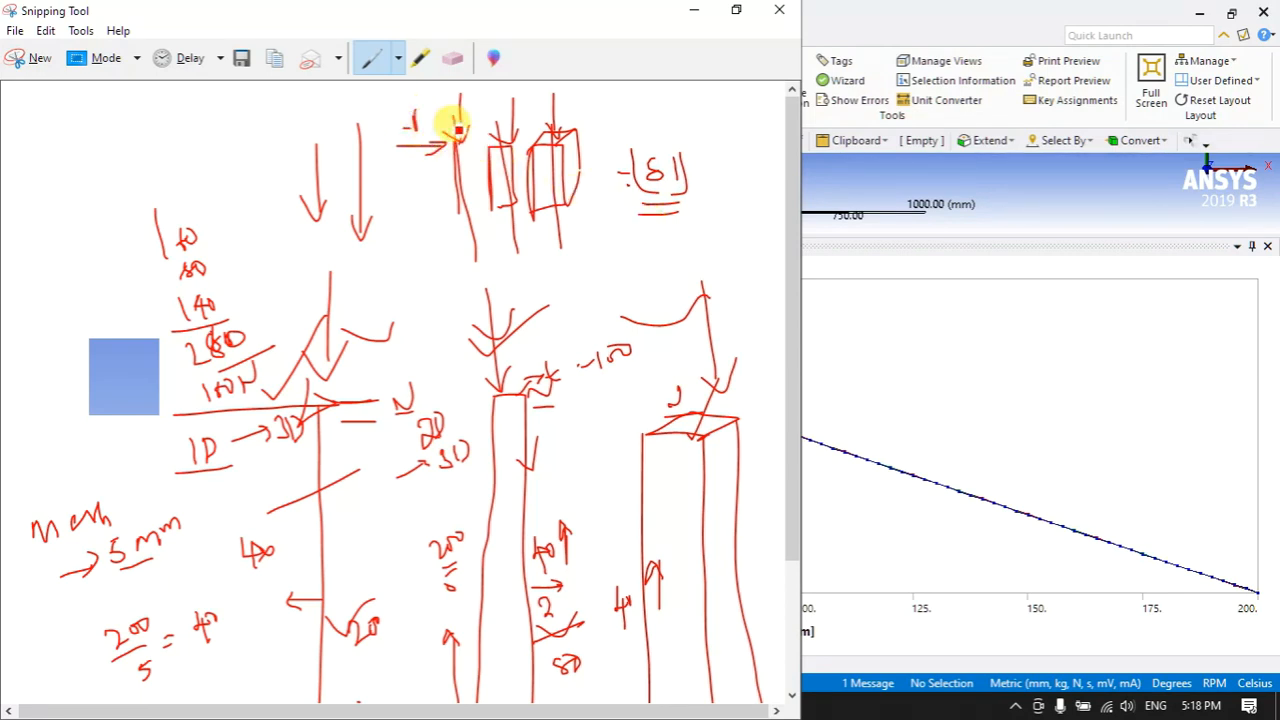
- Return to ANSYS Mechanical, shrink the graph area and insert a new force on the top vertex of the line body
left_click(692, 12)
left_click_drag(670, 240, 666, 510)
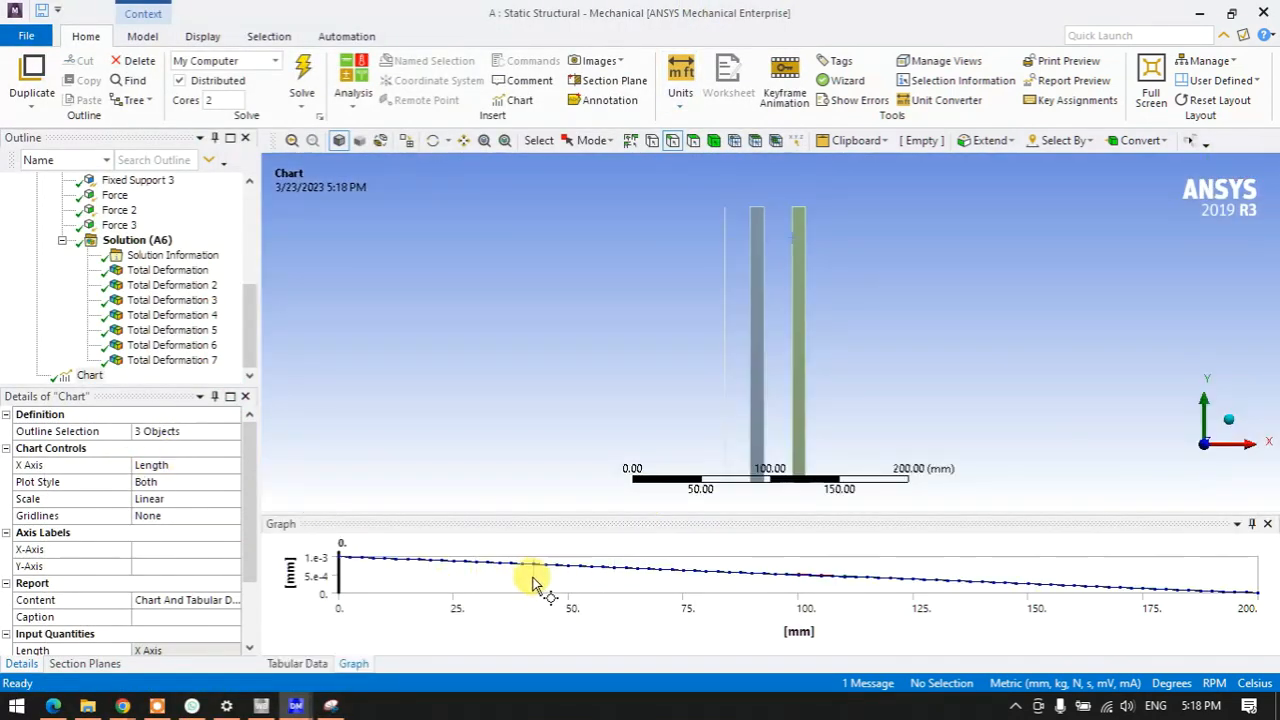
scroll(180, 265, "up", 1)
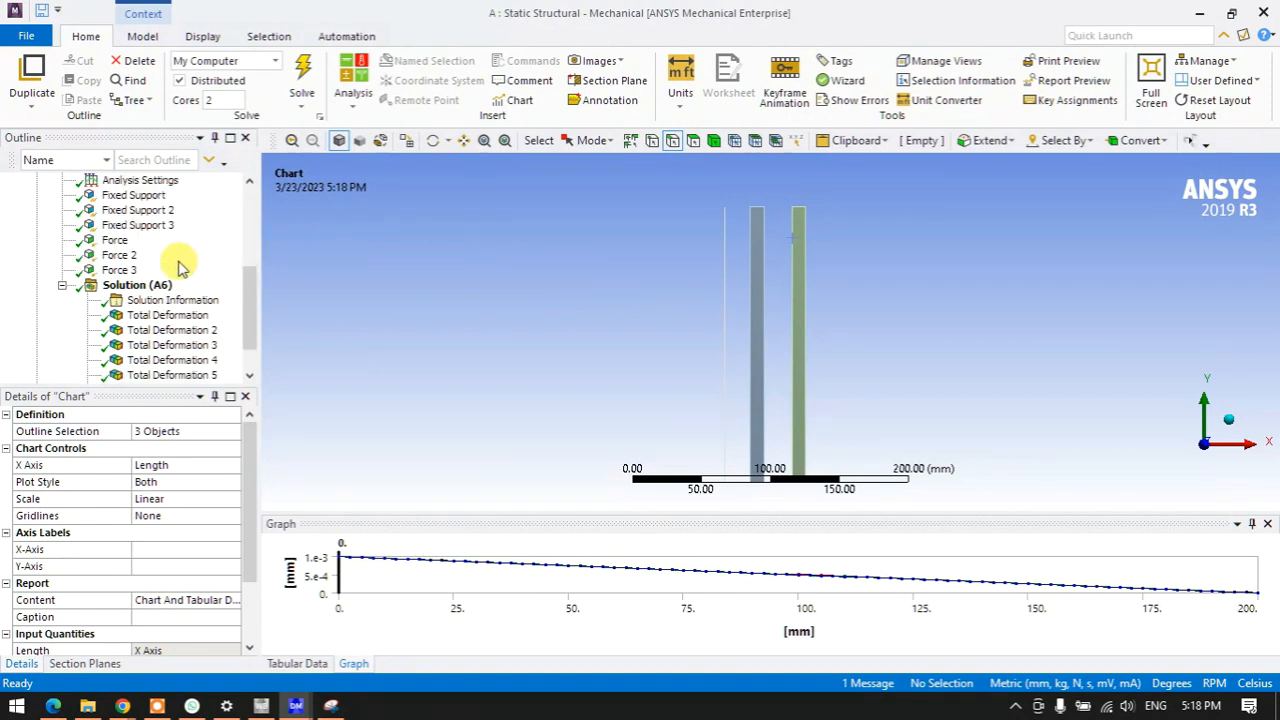
scroll(108, 250, "up", 2)
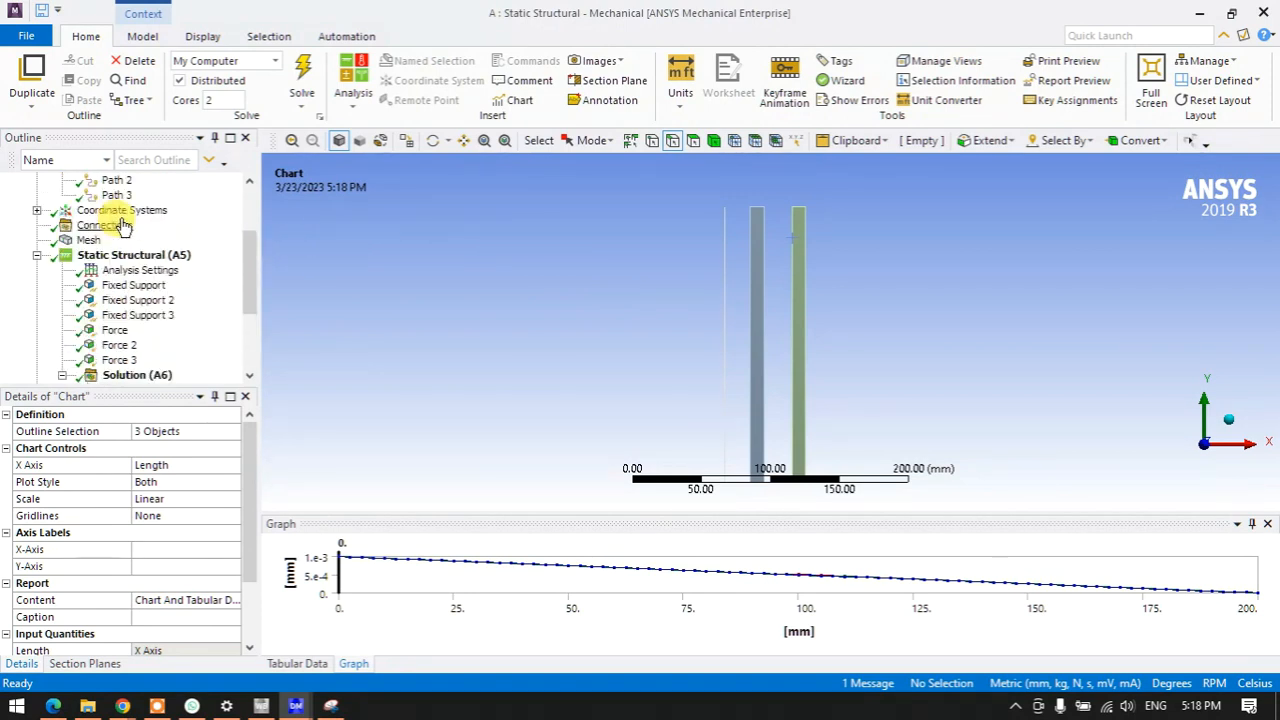
left_click(110, 255)
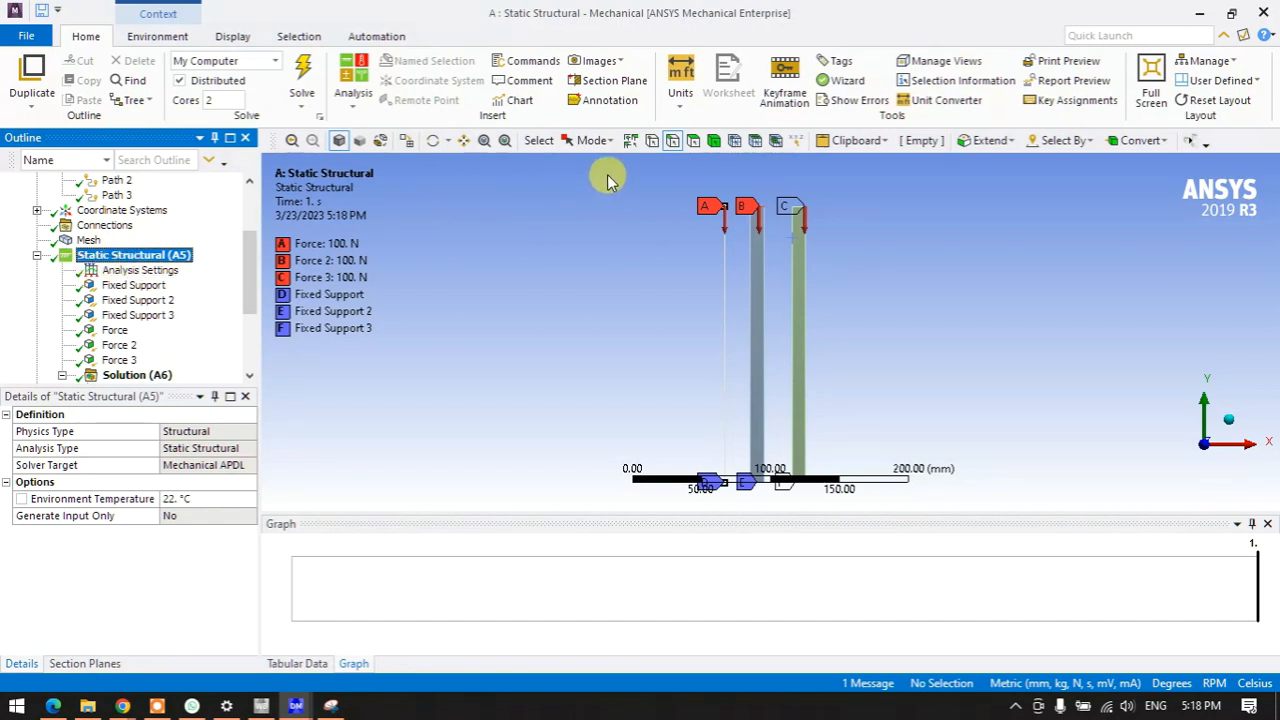
left_click(655, 141)
left_click(727, 207)
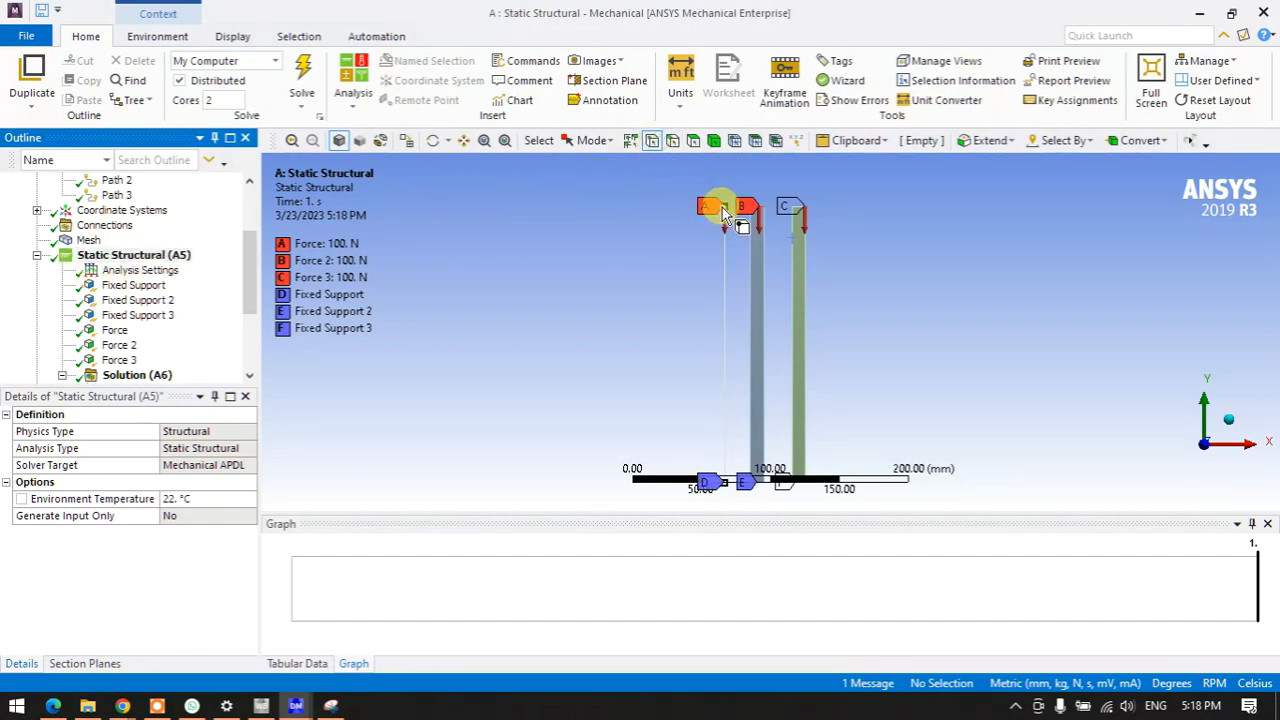
right_click(130, 258)
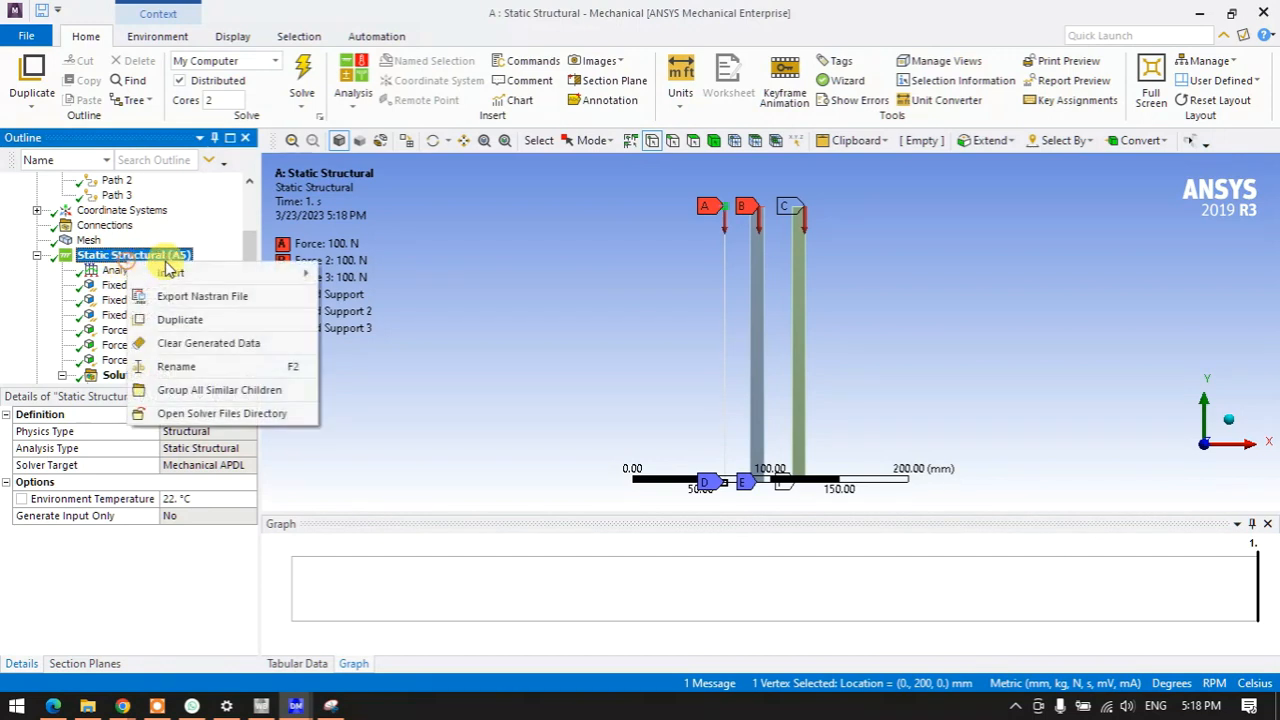
mouse_move(230, 273)
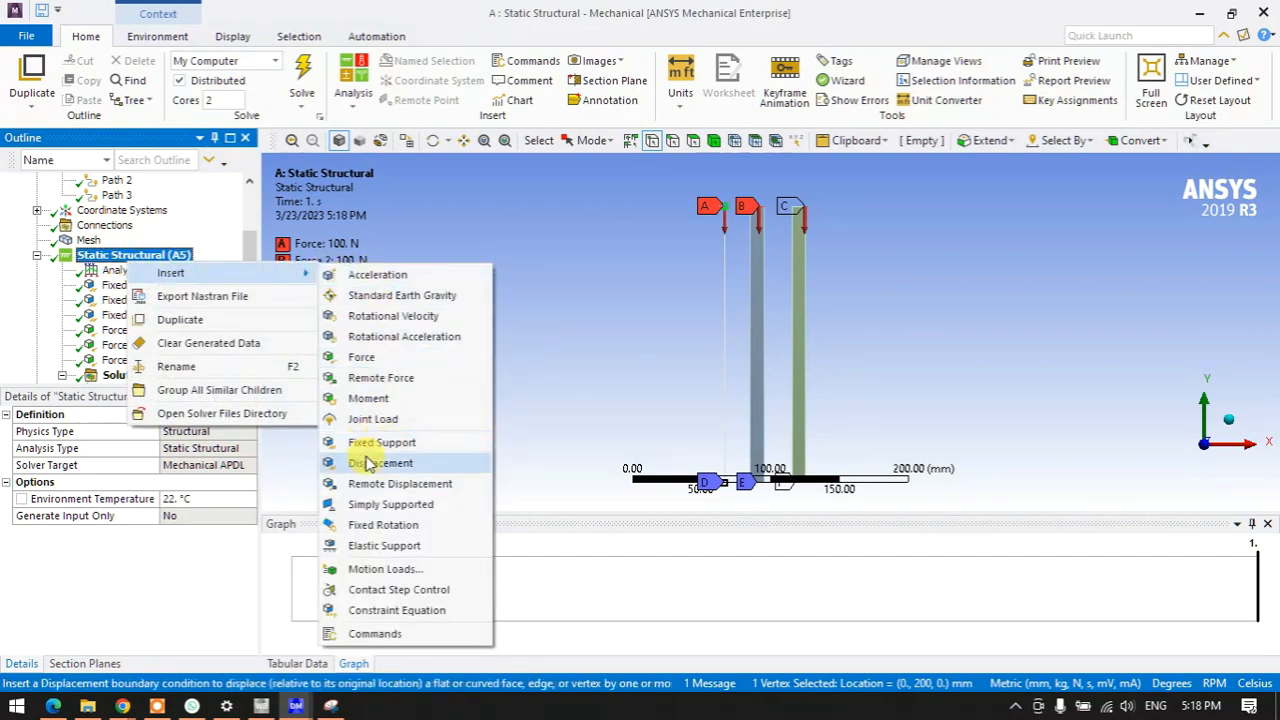
left_click(370, 374)
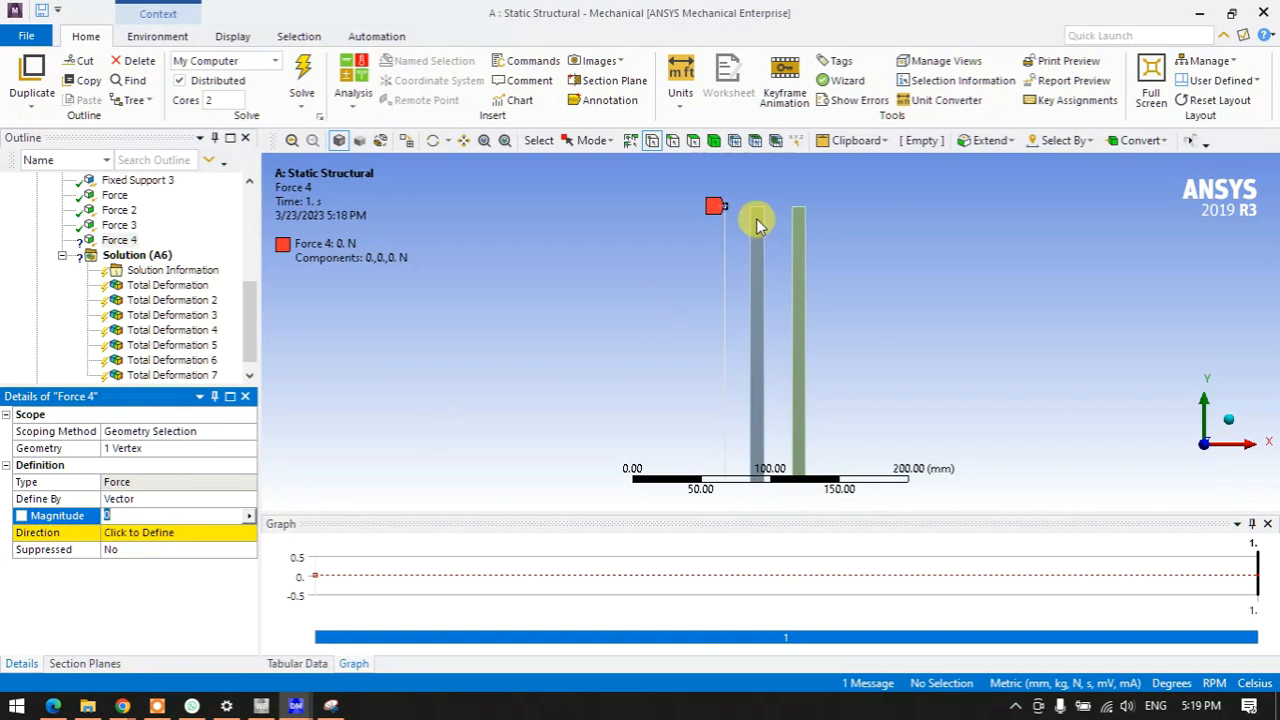
- Switch to the Snipping Tool and sketch a long horizontal force arrow pointing toward the top of the line bar
left_click(331, 706)
mouse_move(12, 171)
left_mouse_down()
mouse_move(200, 166)
mouse_move(172, 206)
left_mouse_up()
left_click_drag(188, 152, 186, 187)
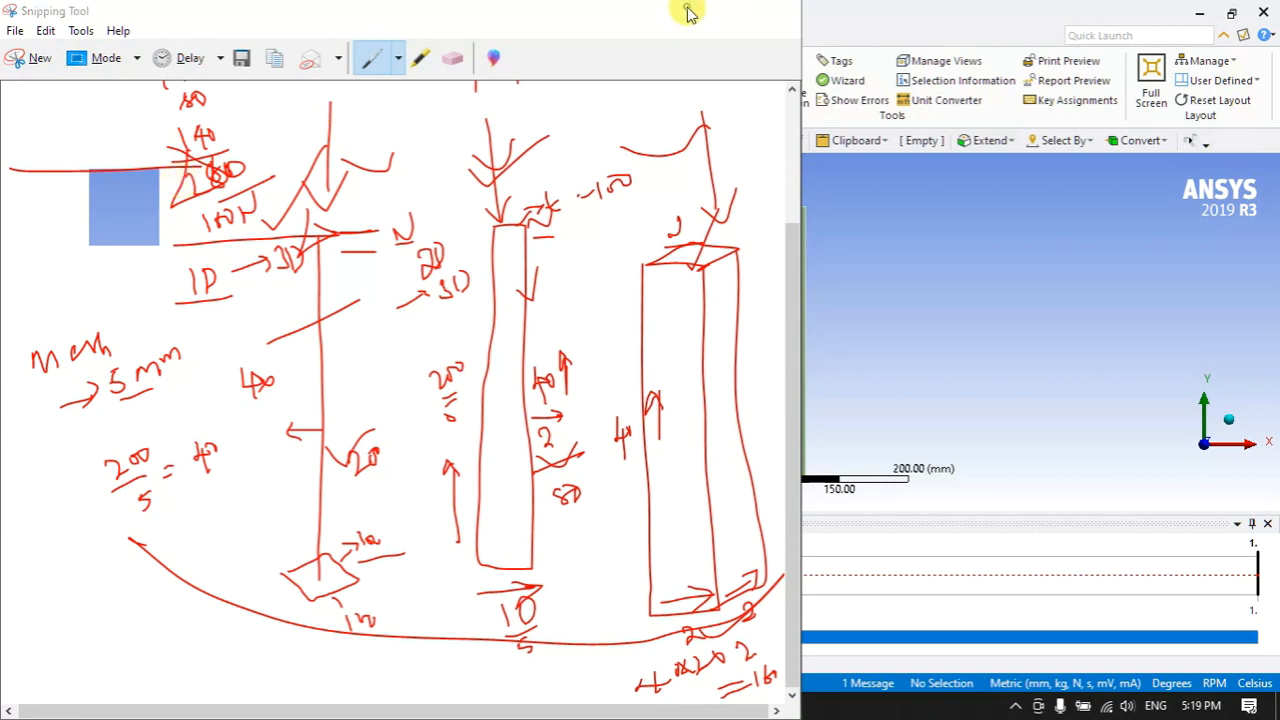
- Define Force 4 on the line body's top vertex by components, with an X component of 100 N
left_click(688, 12)
left_click(188, 500)
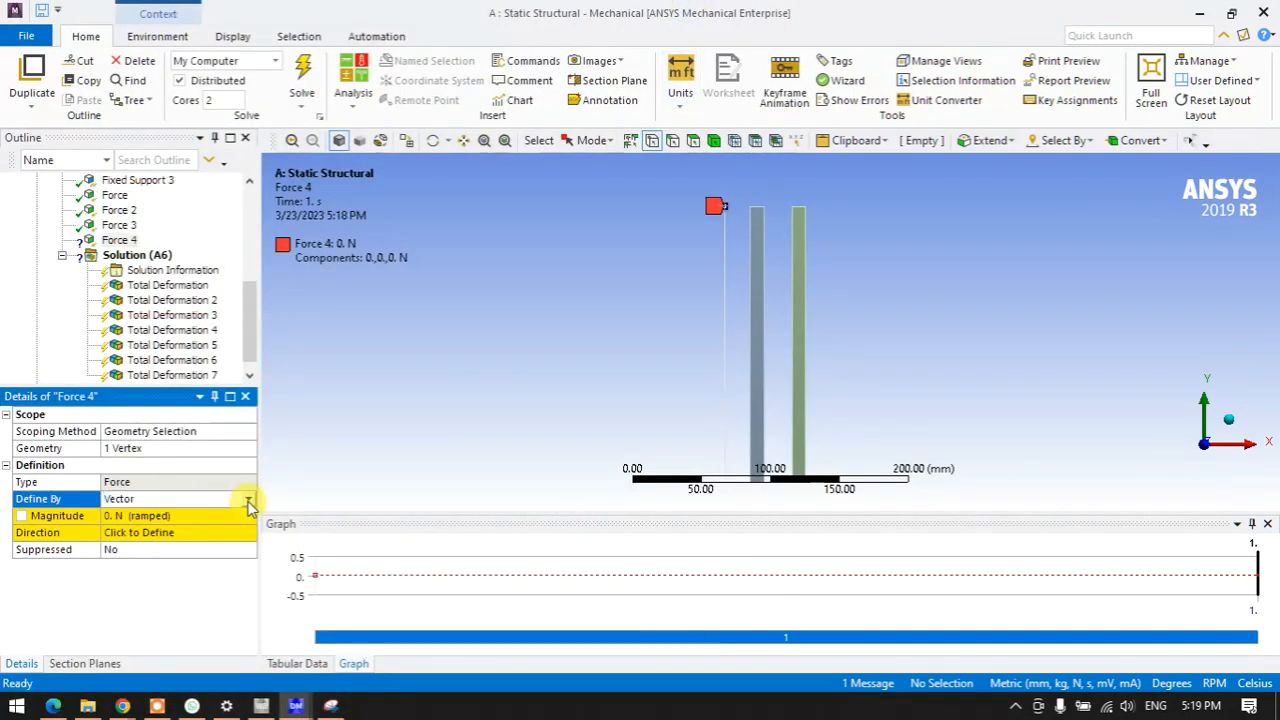
left_click(248, 500)
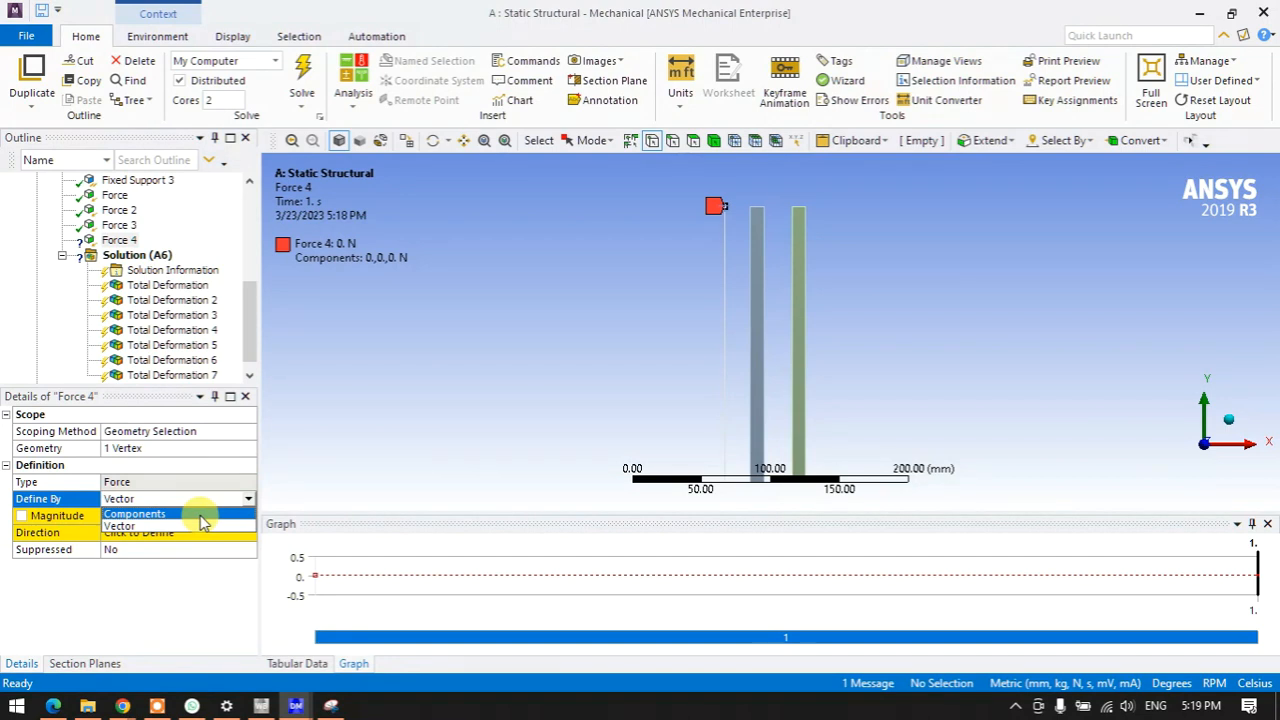
left_click(200, 515)
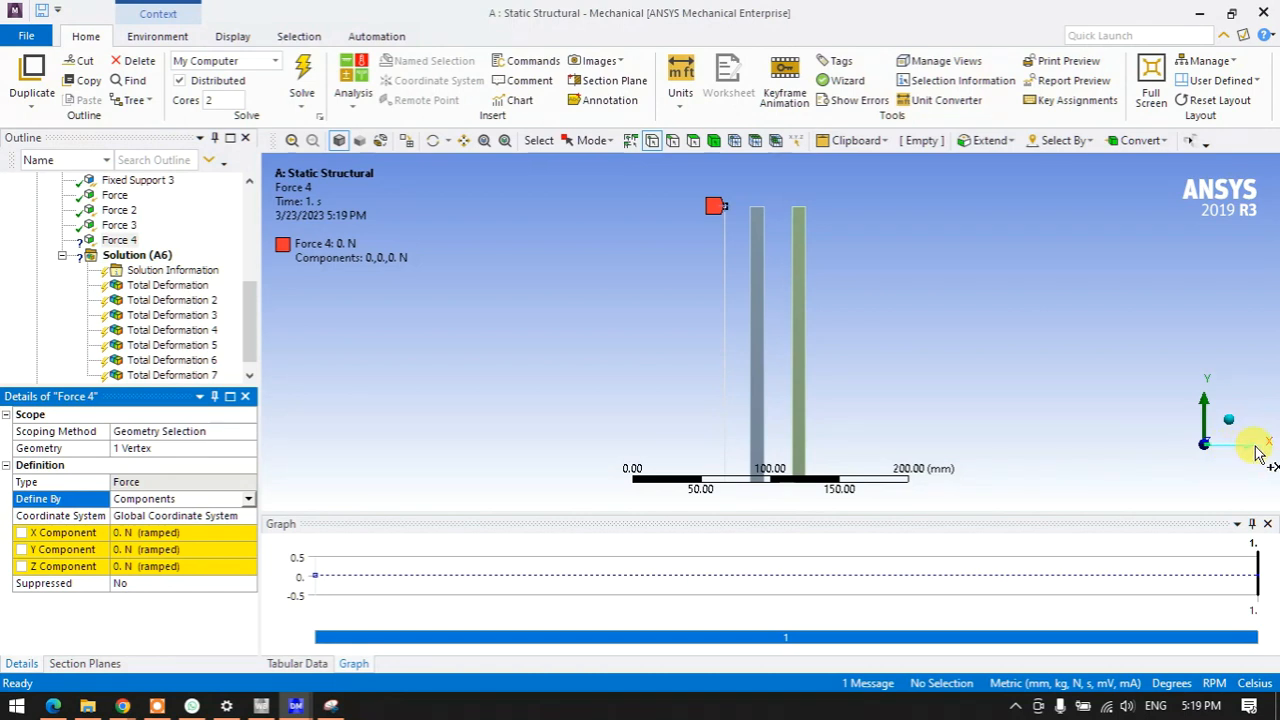
left_click(172, 532)
type("100")
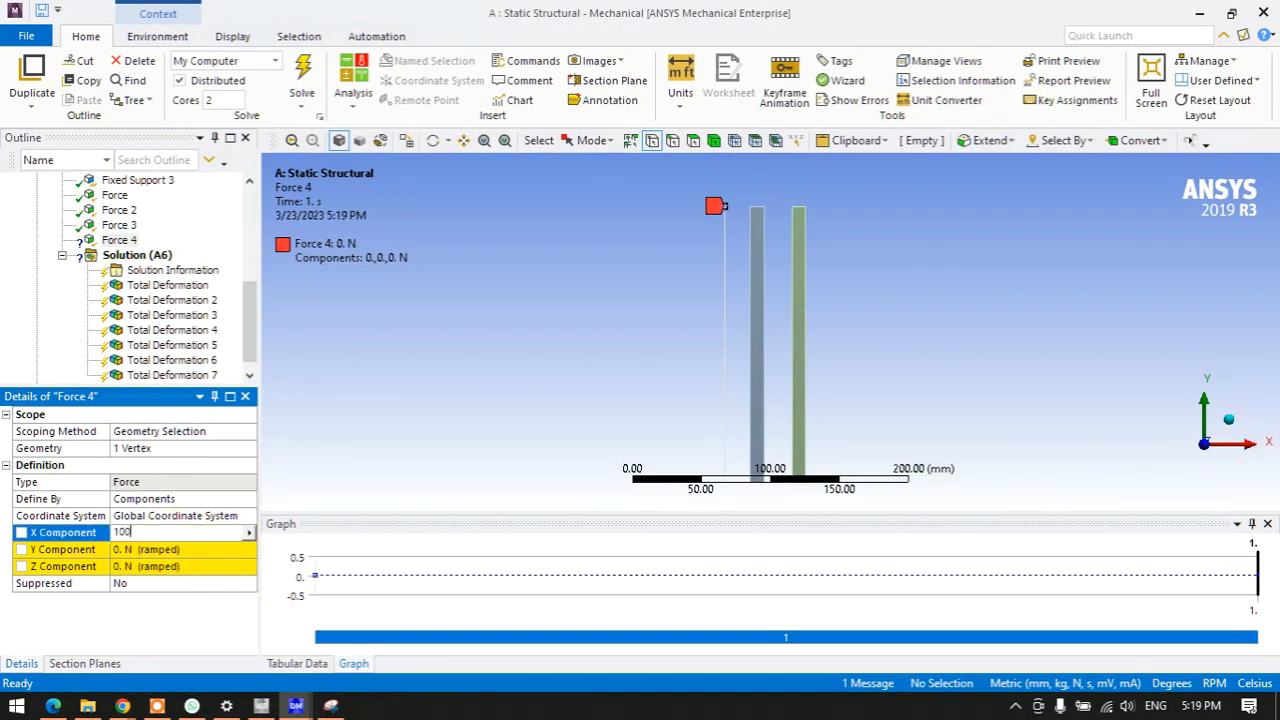
key("Return")
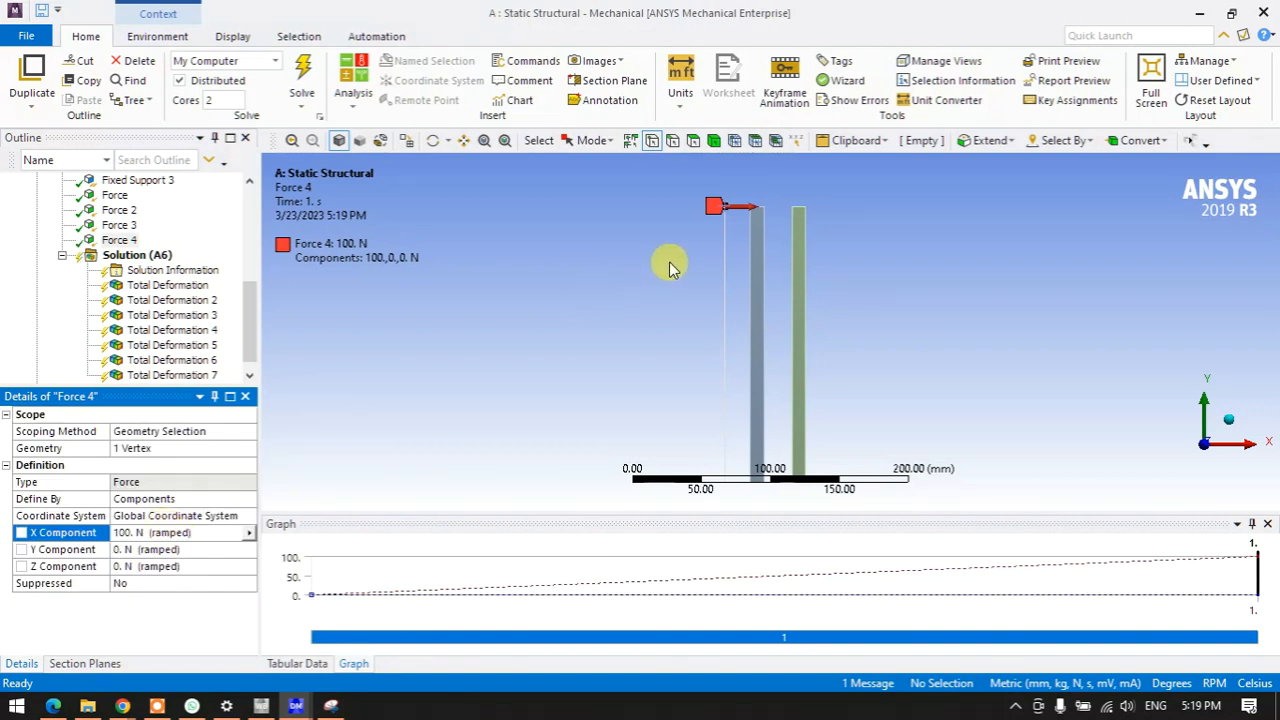
scroll(803, 203, "up", 3)
scroll(643, 260, "down", 5)
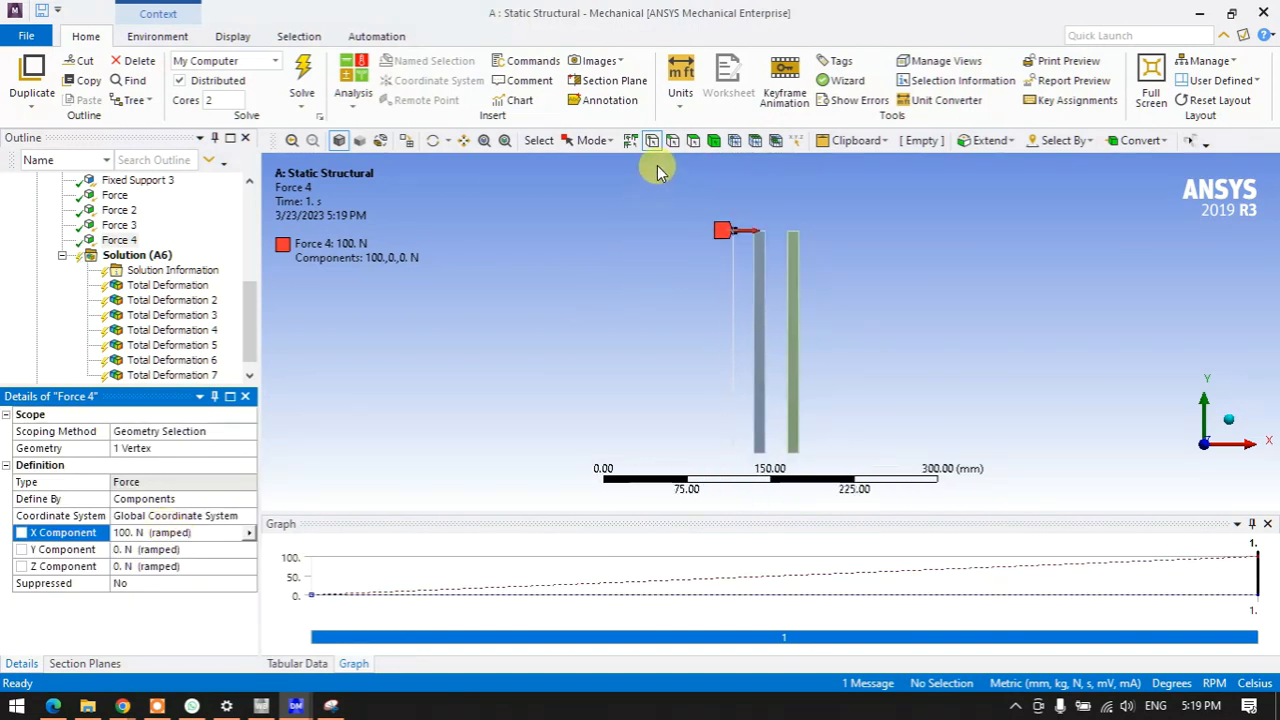
- Duplicate Force 4 and scope the copy to the top edge of the middle surface-body column
left_click(120, 241)
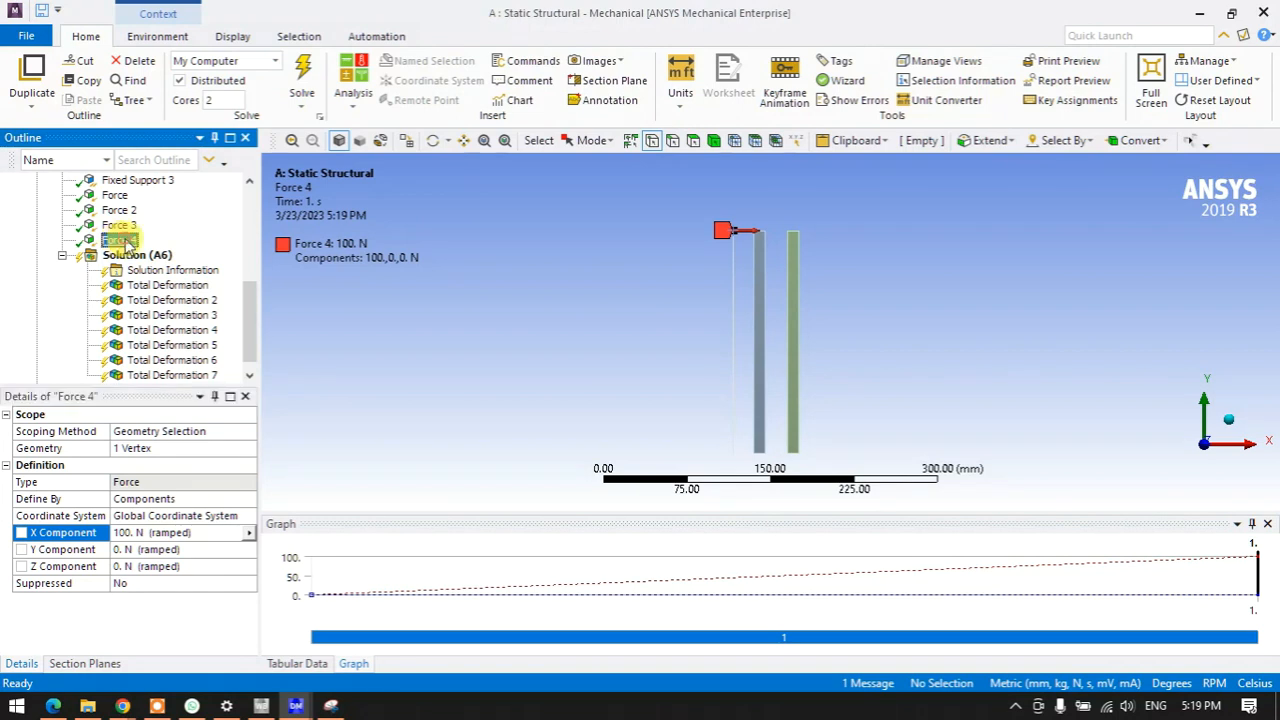
right_click(126, 244)
left_click(171, 320)
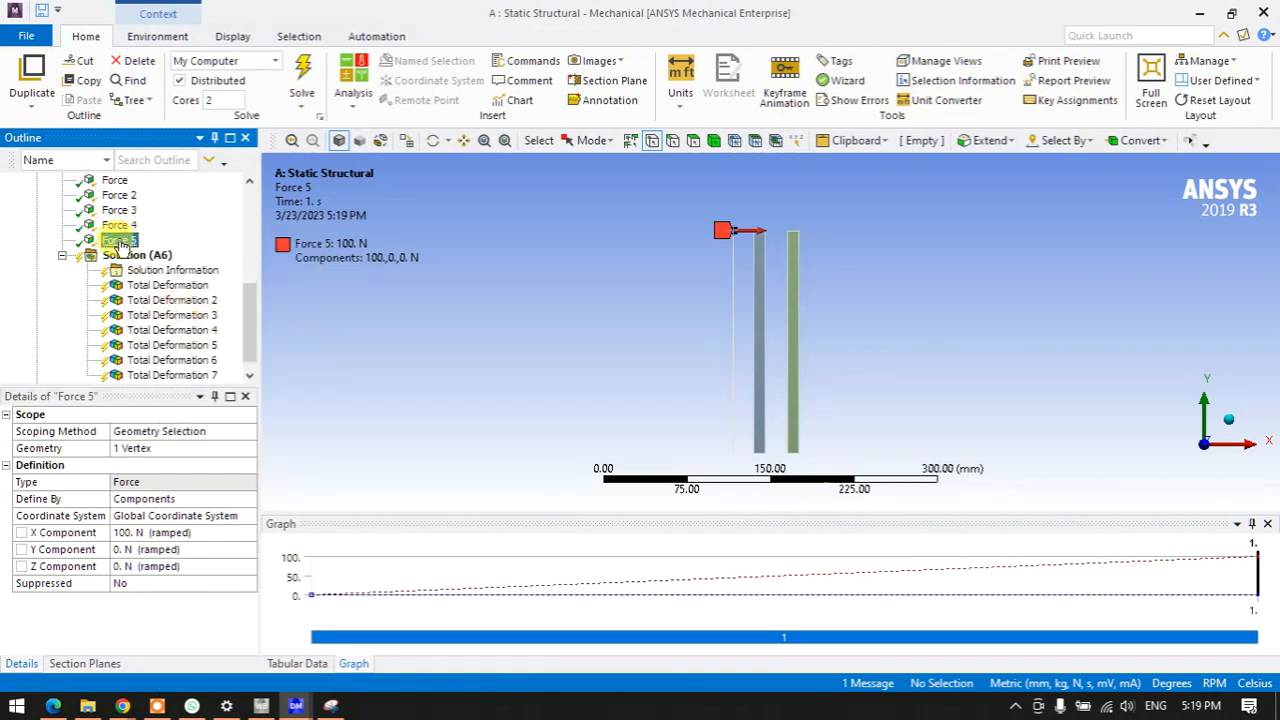
left_click(672, 140)
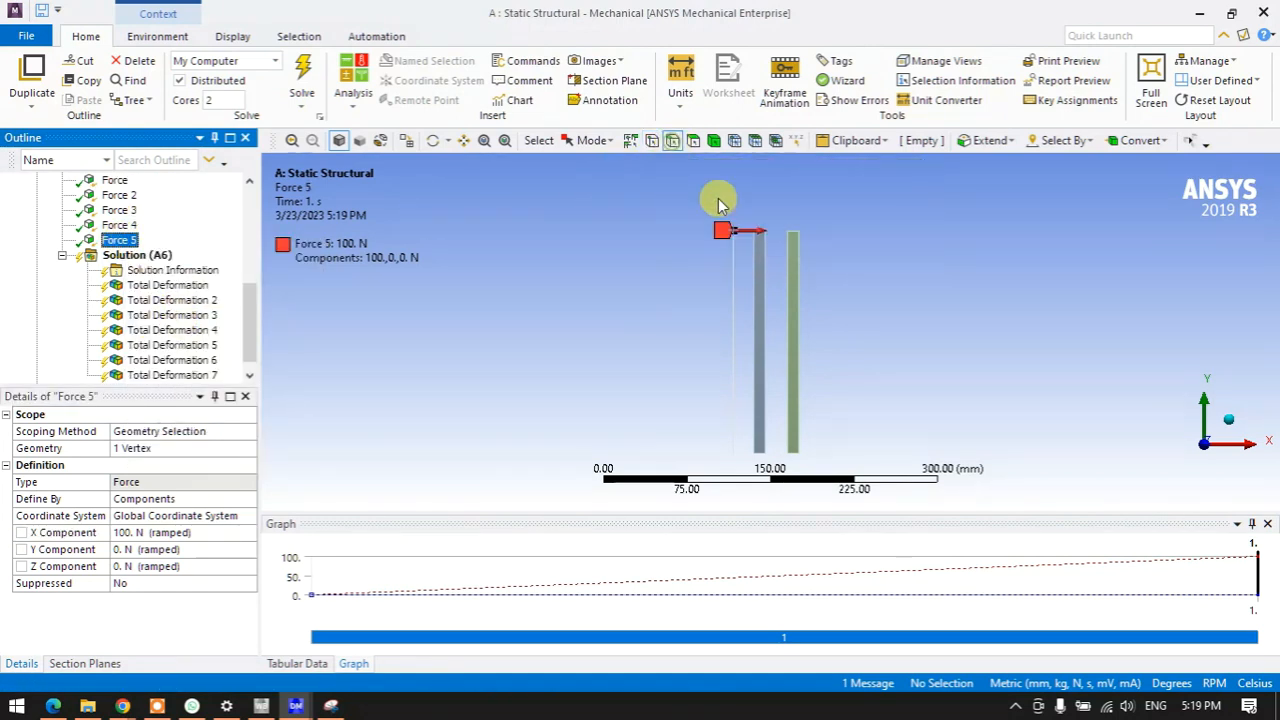
left_click(762, 238)
left_click(162, 448)
left_click(163, 451)
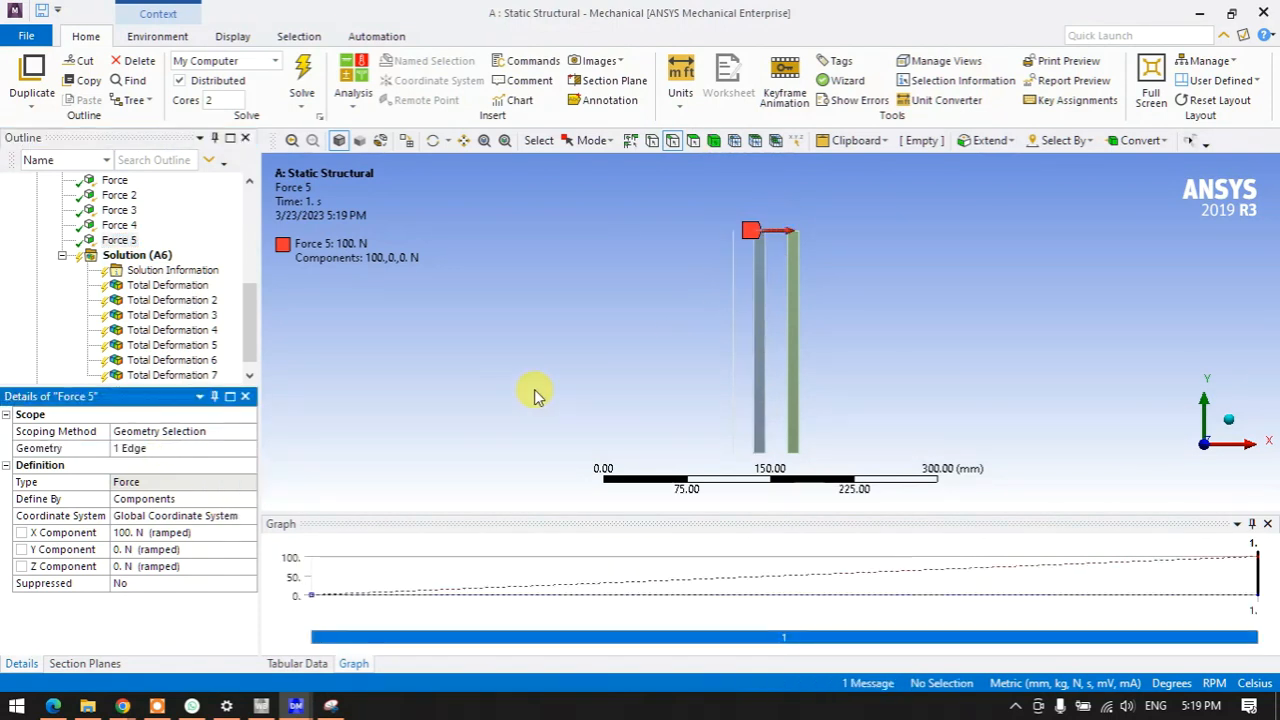
- Duplicate the surface body's edge force and scope the copy to the top face of the solid column
right_click(124, 241)
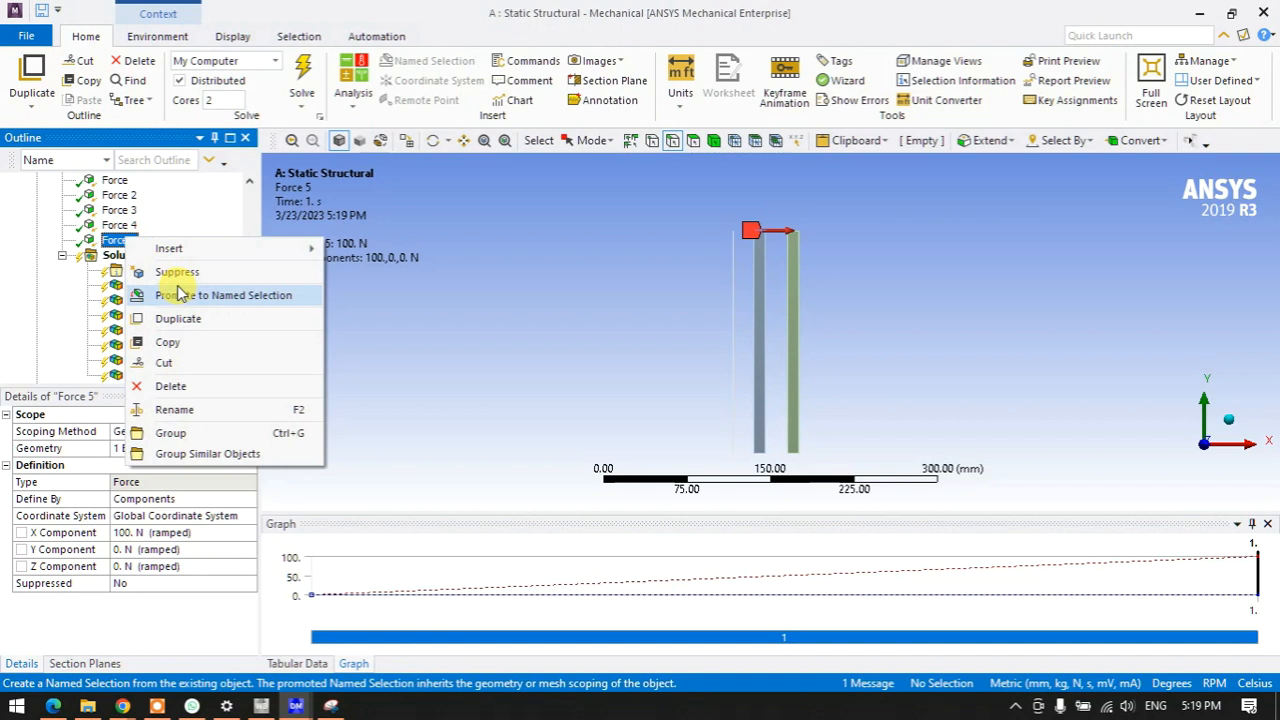
left_click(178, 318)
scroll(790, 226, "down", 4)
scroll(795, 236, "up", 4)
middle_click_drag(795, 240, 762, 266)
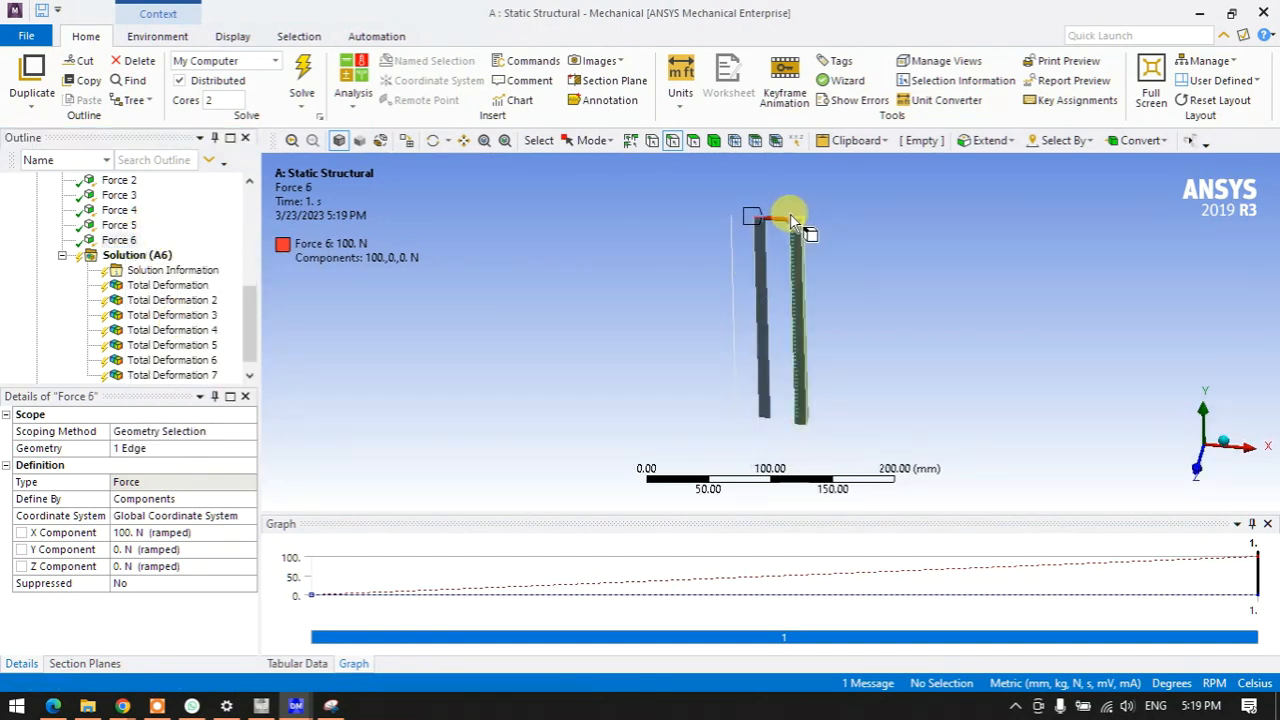
left_click(700, 141)
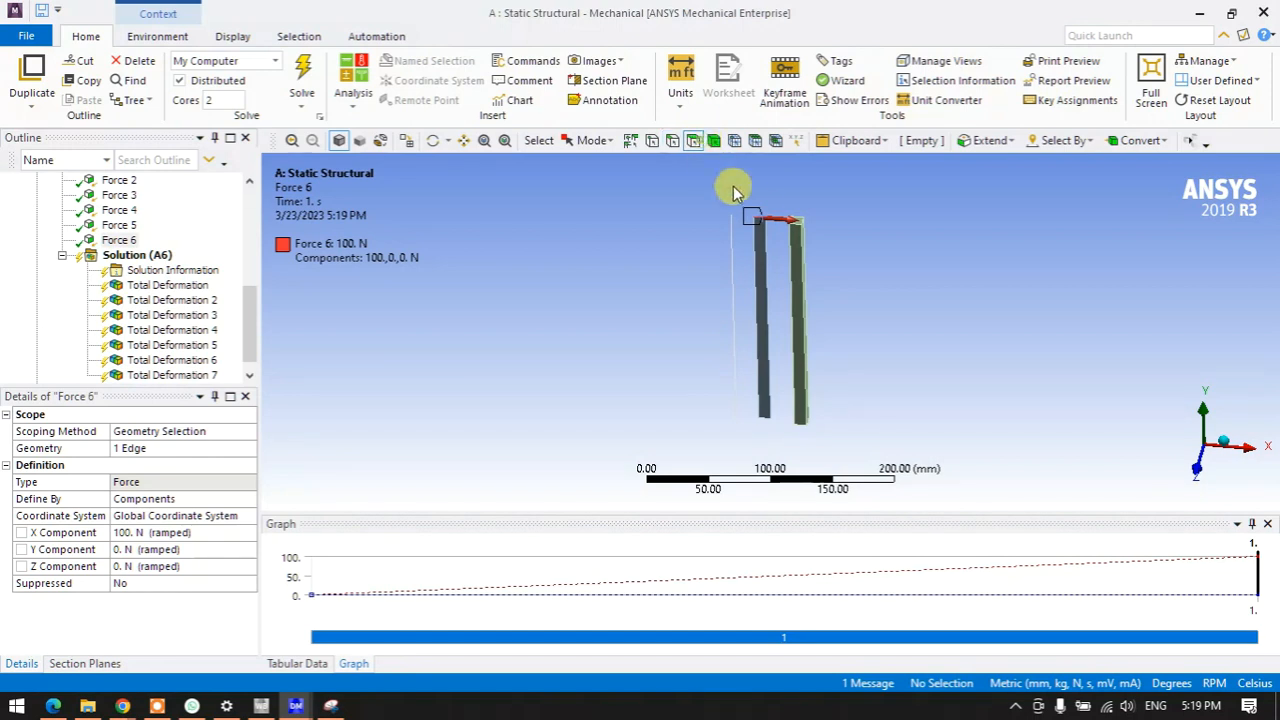
left_click(800, 222)
left_click(145, 448)
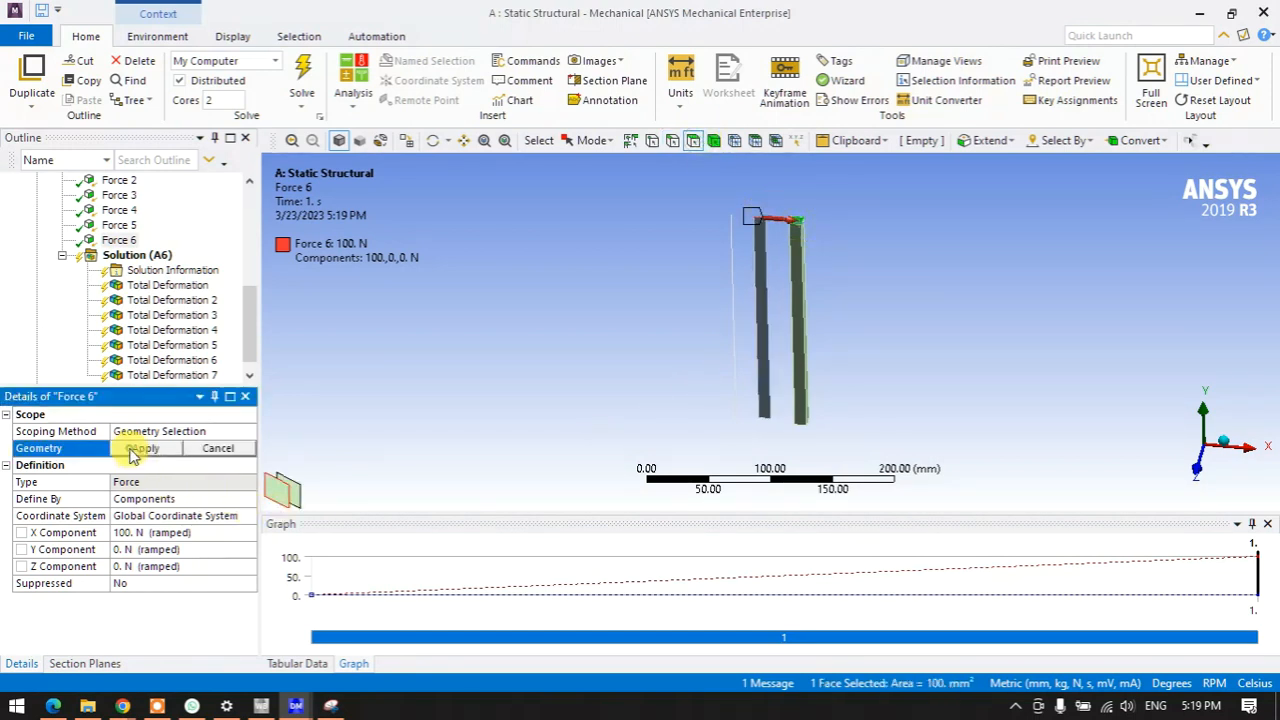
left_click(132, 448)
left_click(1200, 475)
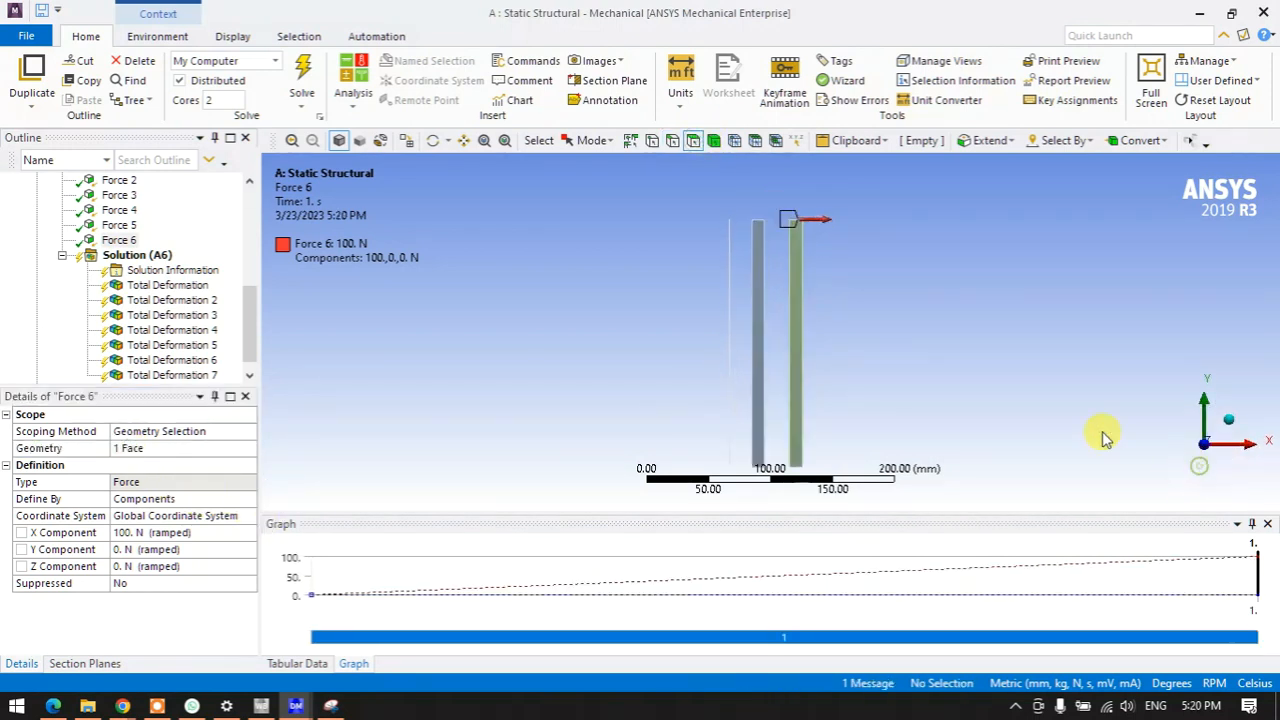
- Check the three X-direction forces on the columns and solve the static structural analysis
left_click(120, 211)
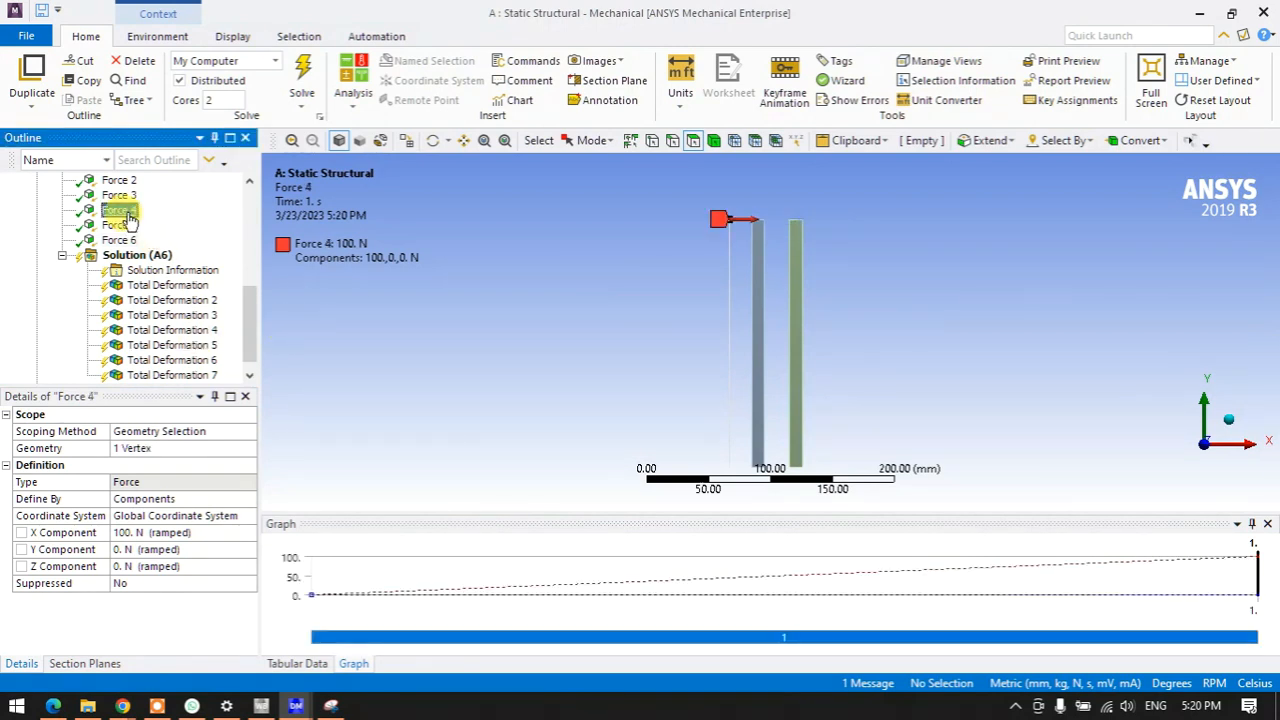
left_click(128, 224)
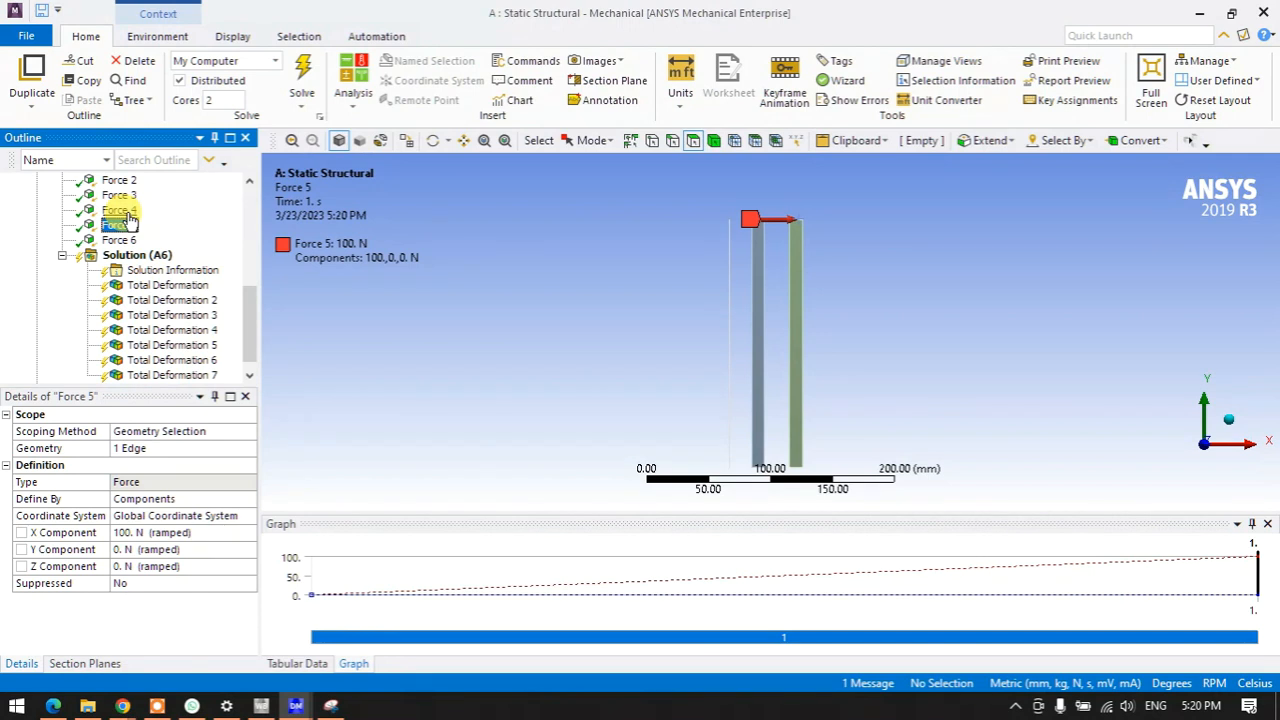
key("Down")
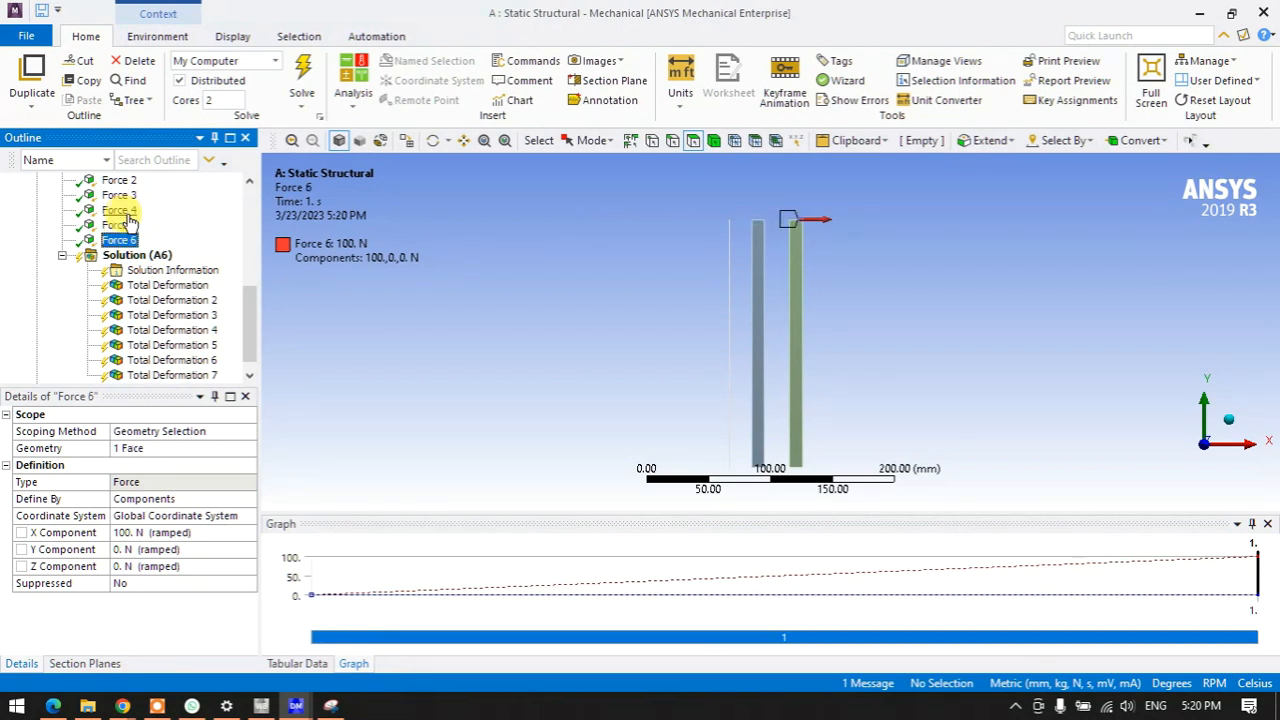
left_click(130, 255)
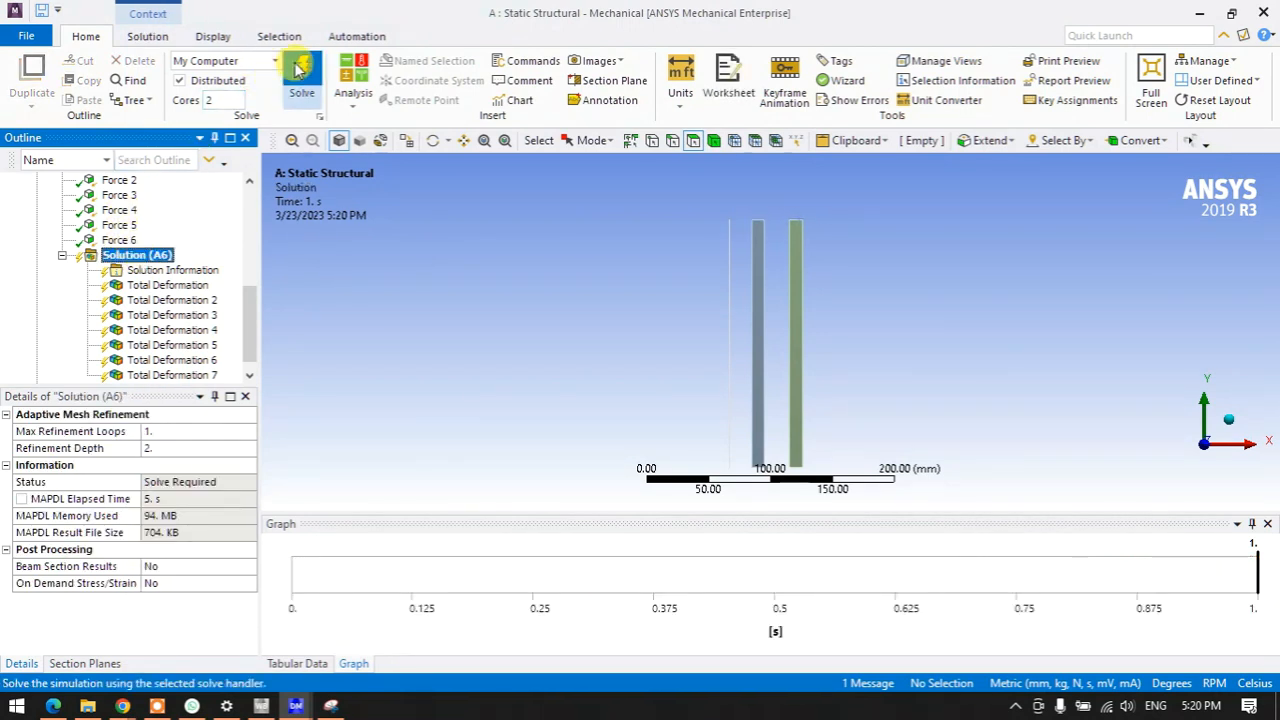
left_click(297, 68)
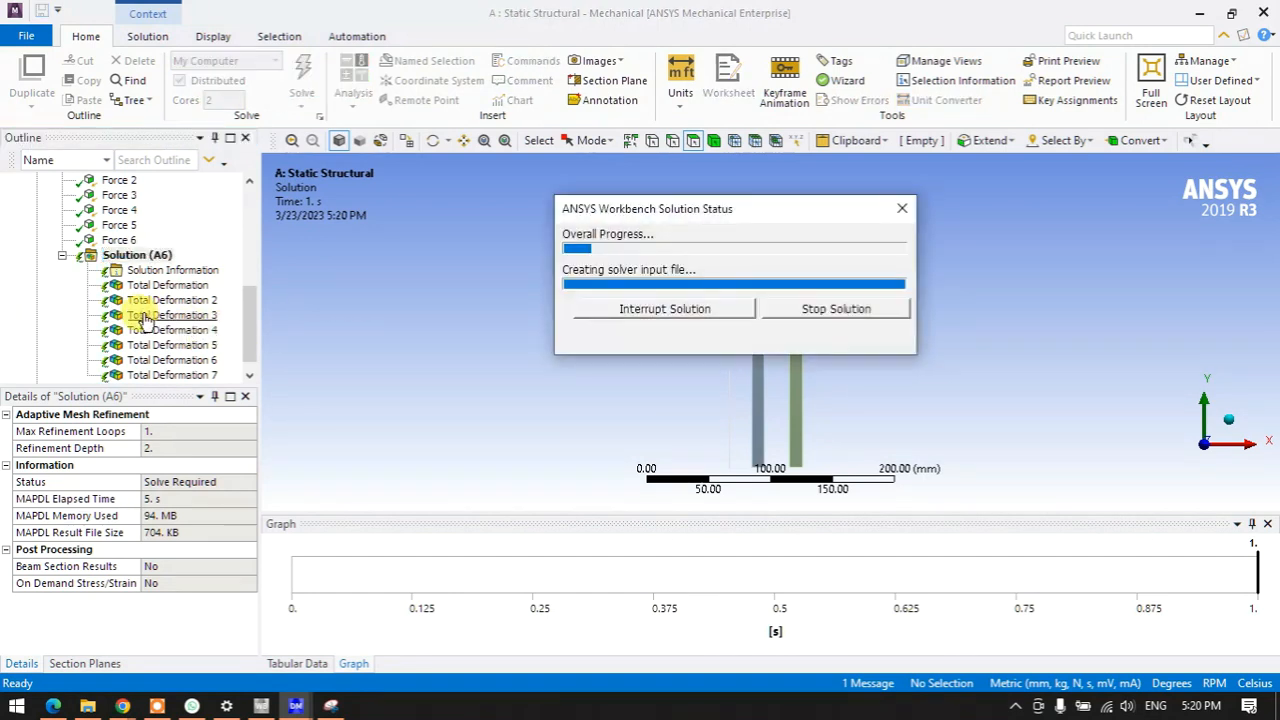
- Examine the total deformation of all bodies together, then of the line, surface and solid bodies individually
scroll(145, 320, "down", 1)
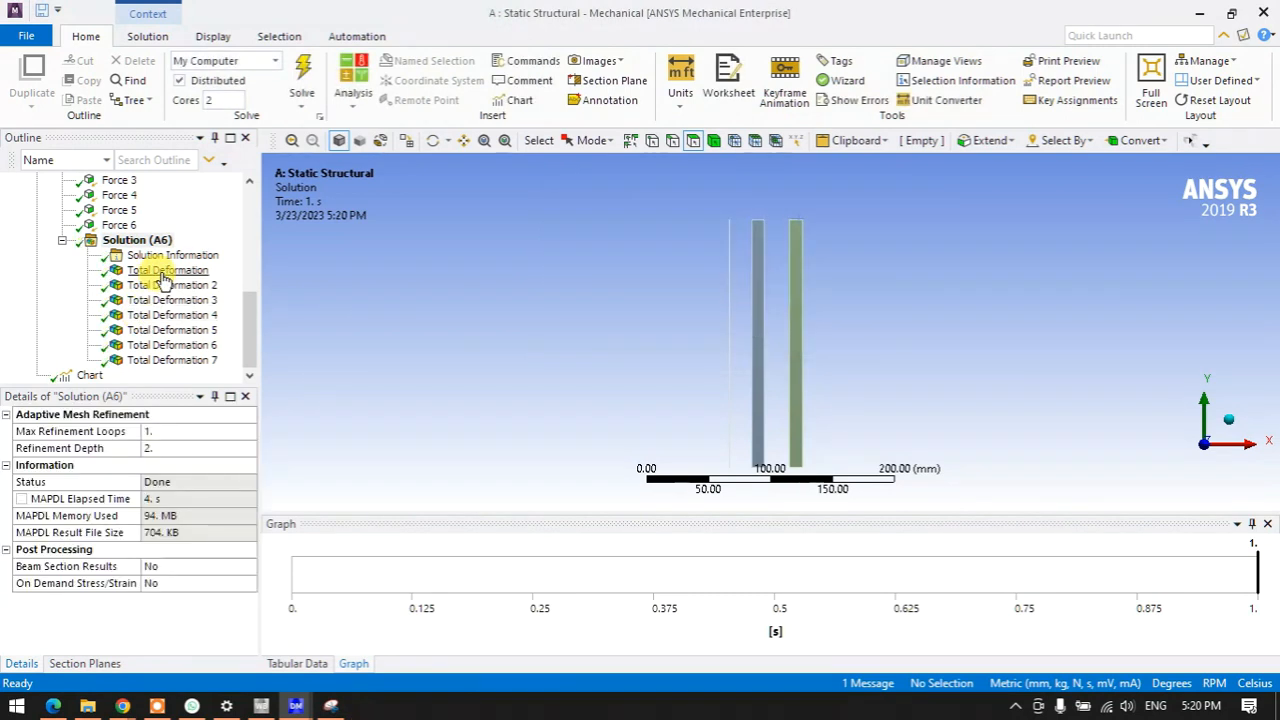
left_click(165, 272)
middle_click_drag(686, 220, 770, 230)
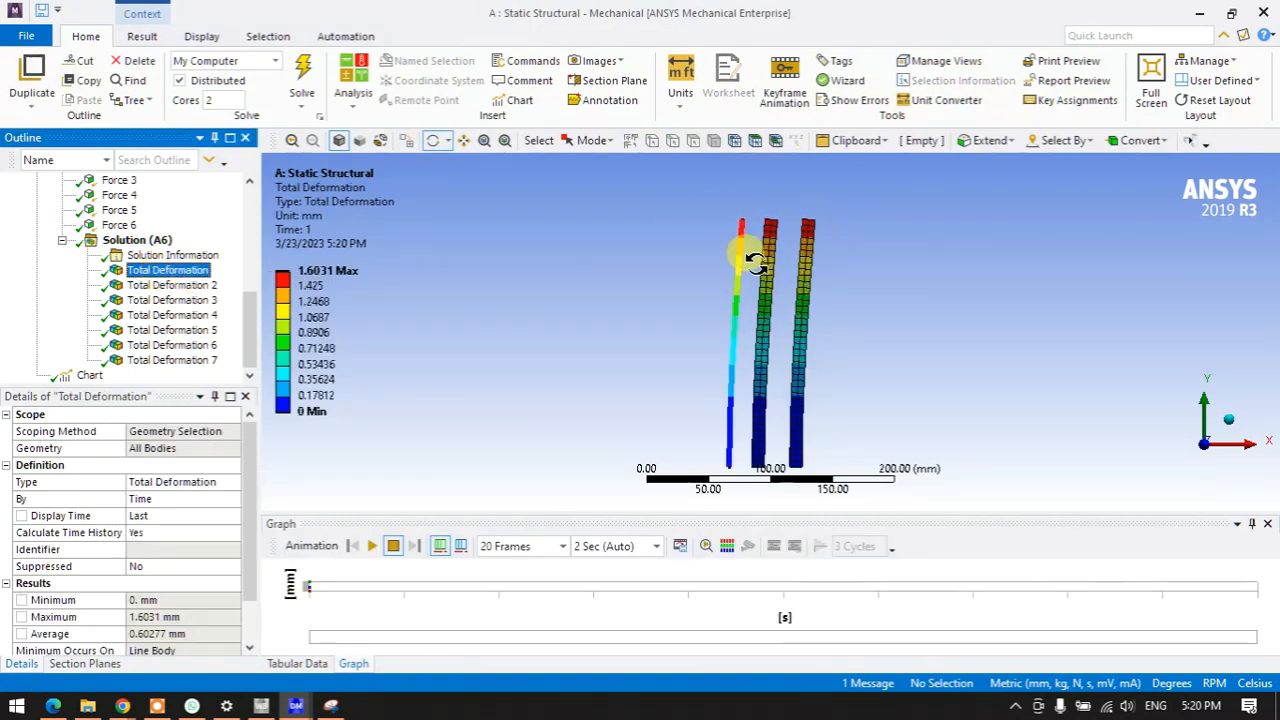
left_click(190, 286)
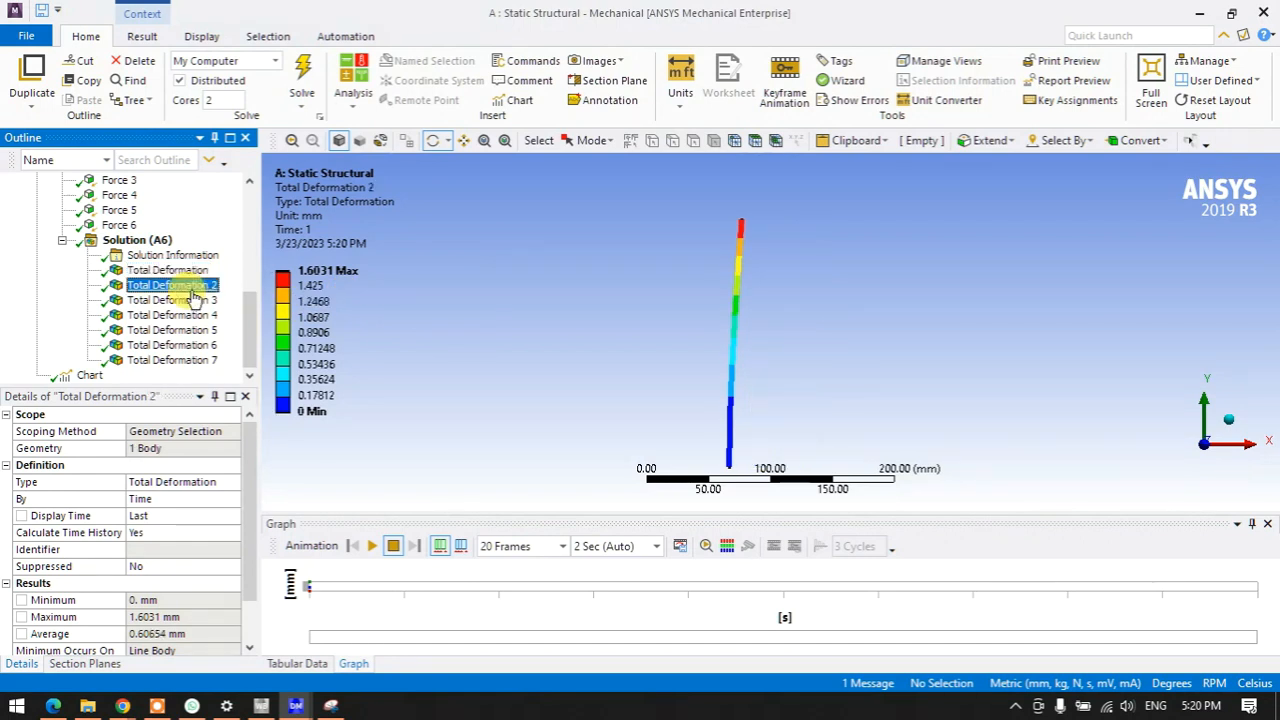
left_click(195, 300)
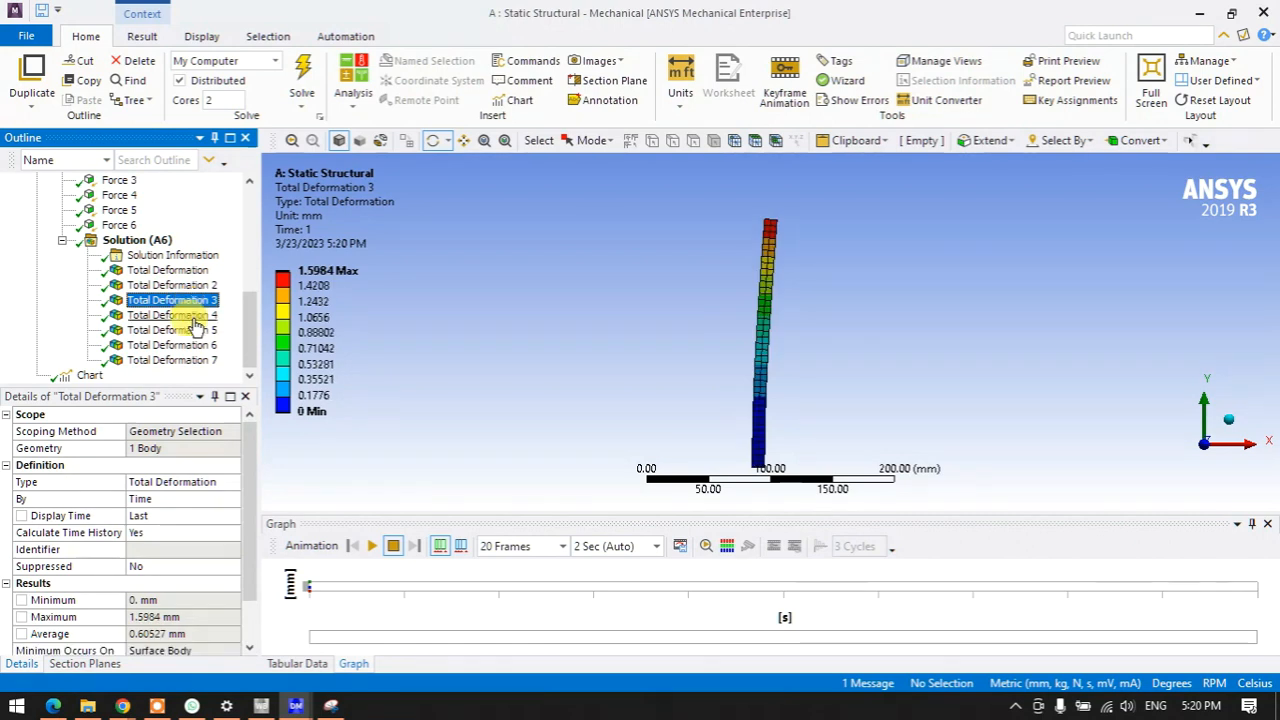
left_click(191, 316)
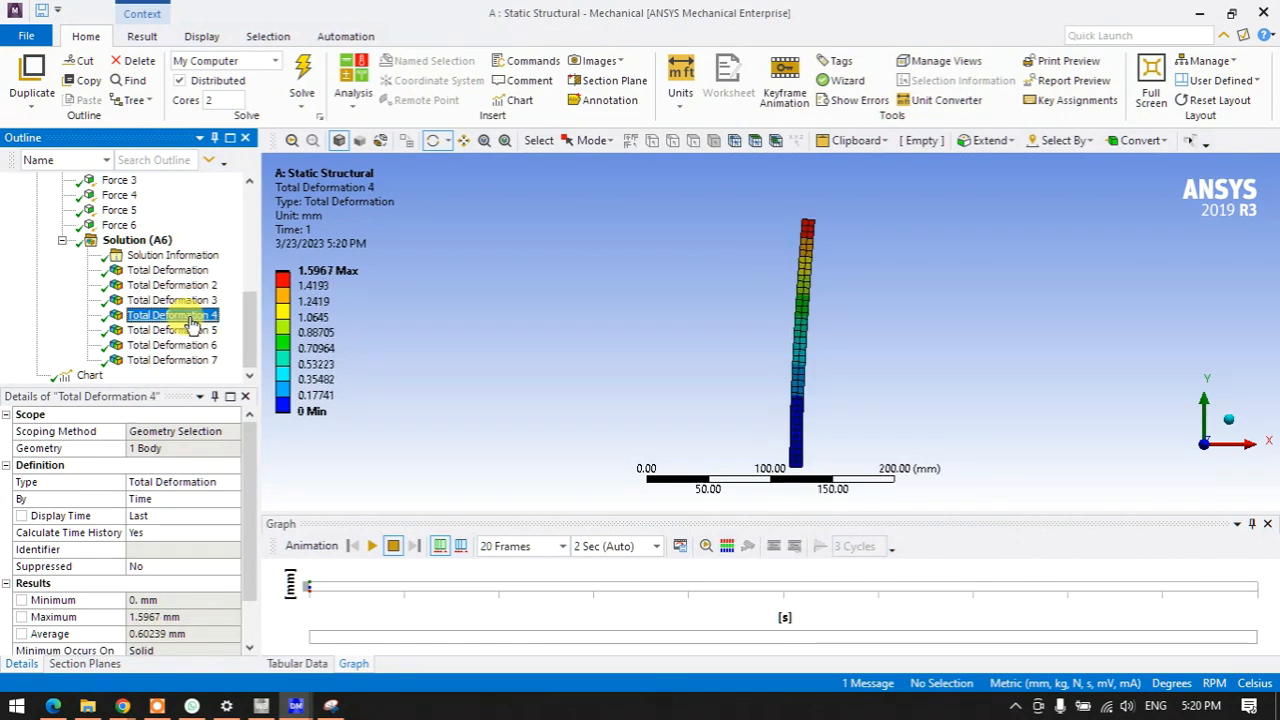
- Widen the Outline and rename all seven total deformation results based on their definition
left_click_drag(259, 262, 375, 263)
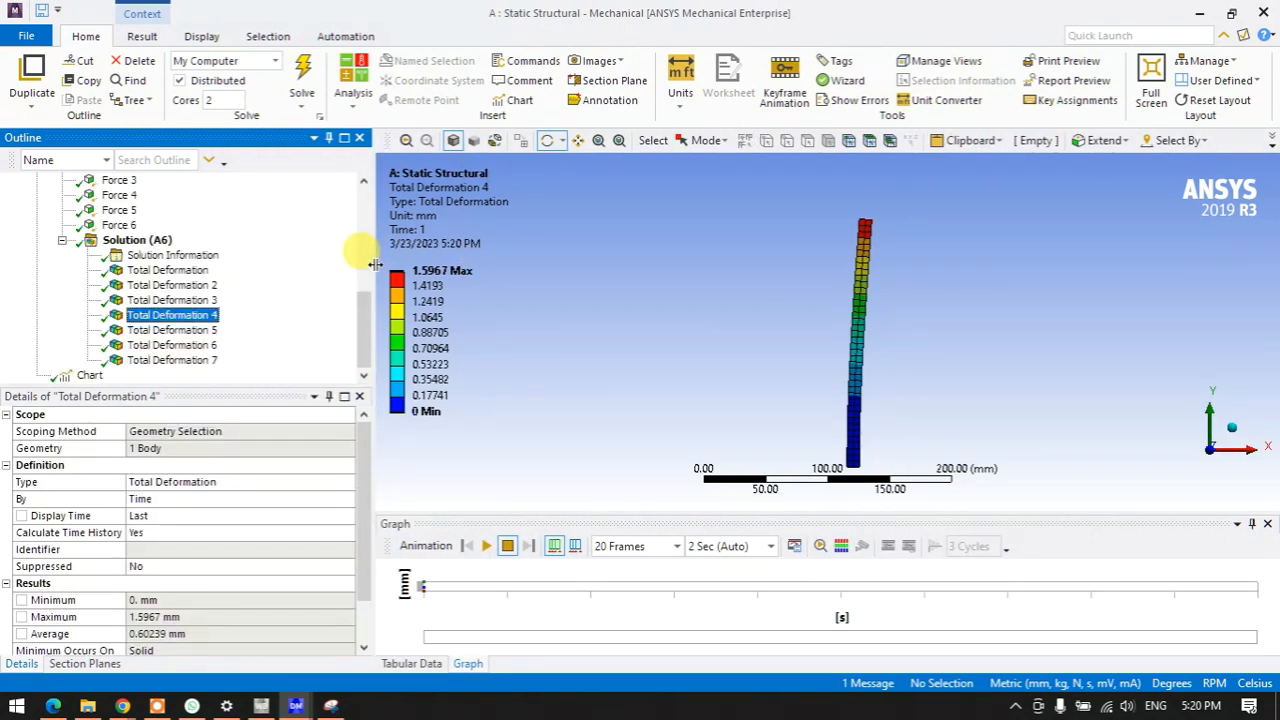
left_click(157, 272)
left_click(168, 361, "shift")
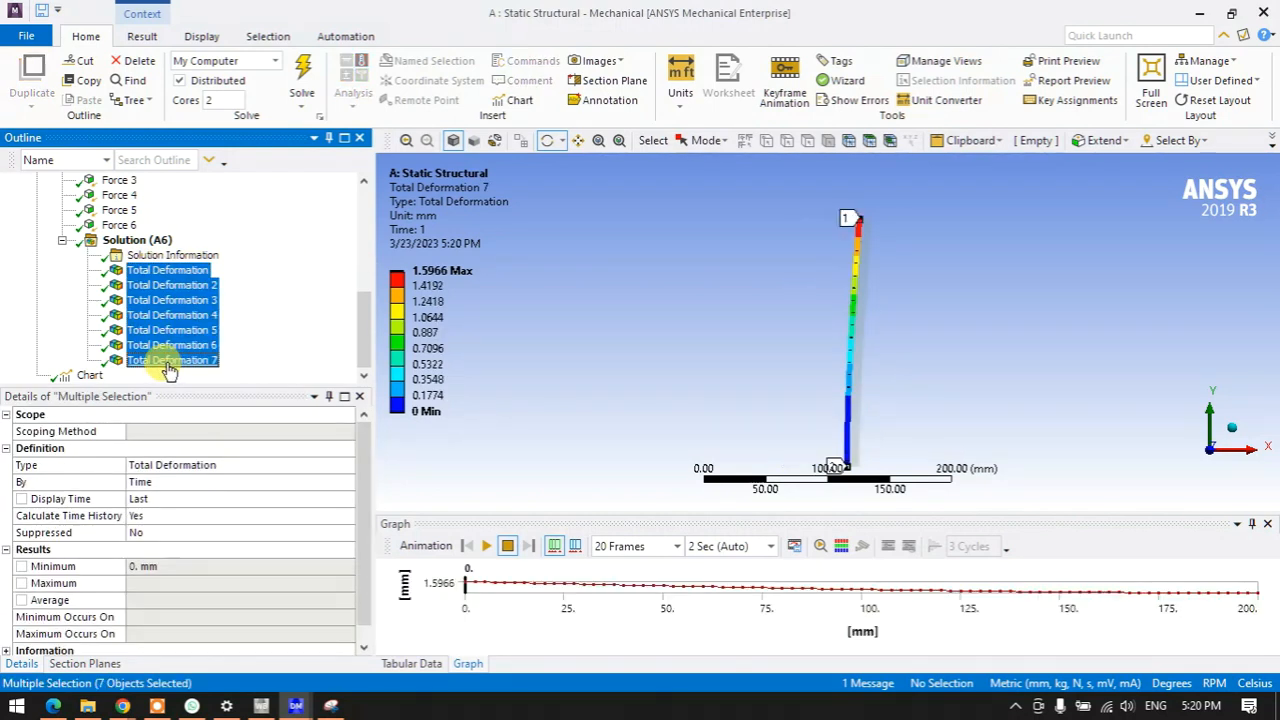
right_click(169, 368)
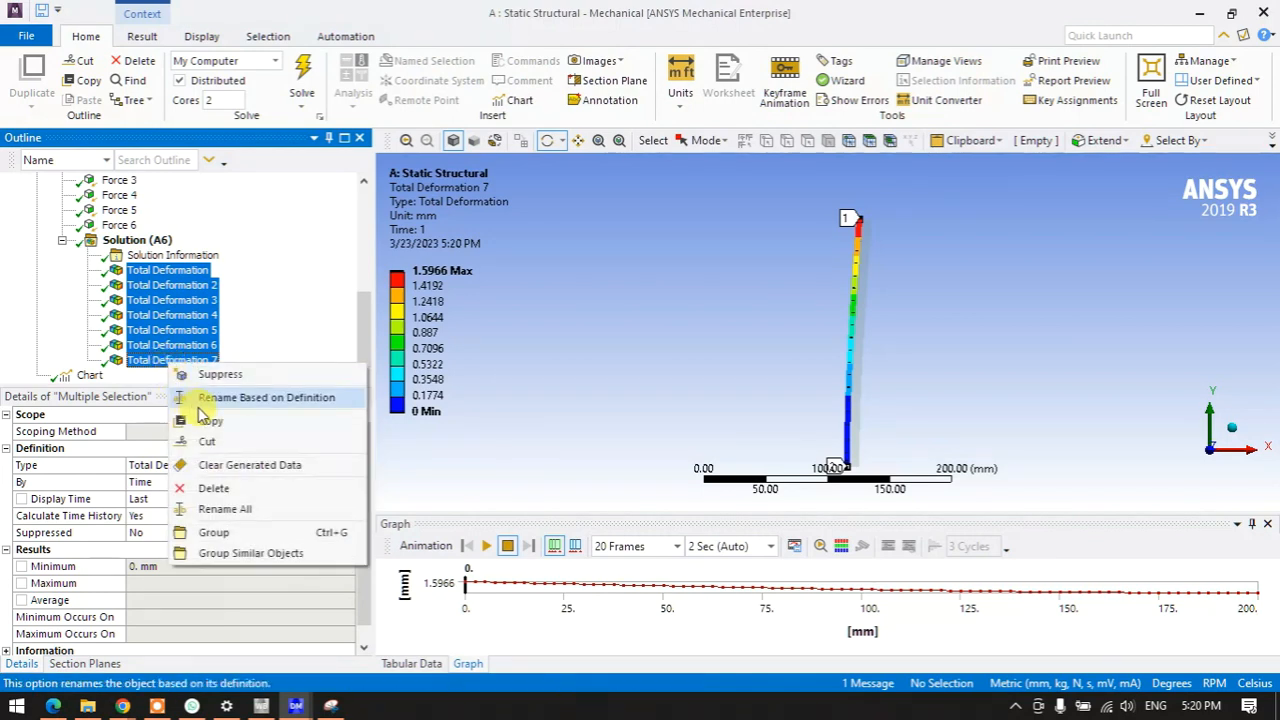
left_click(313, 398)
- Rename the all-bodies total deformation result as "deflection of the models"
left_click(185, 272)
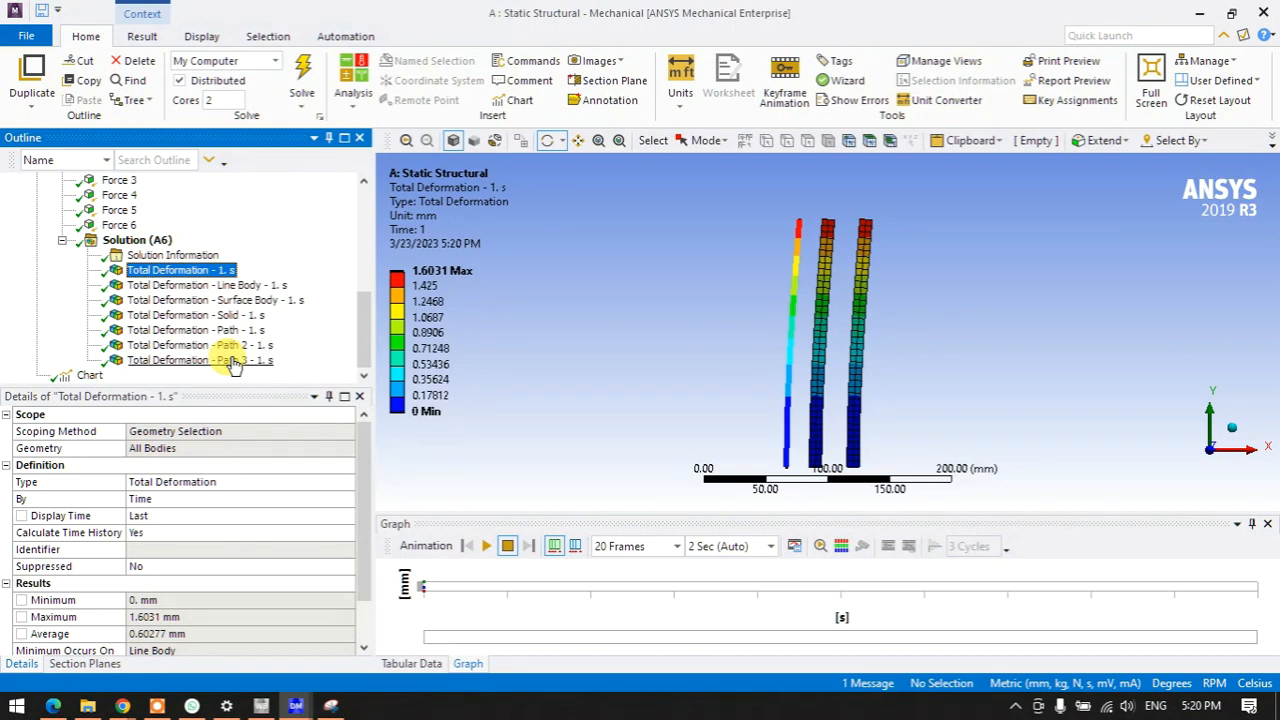
right_click(214, 277)
left_click(251, 537)
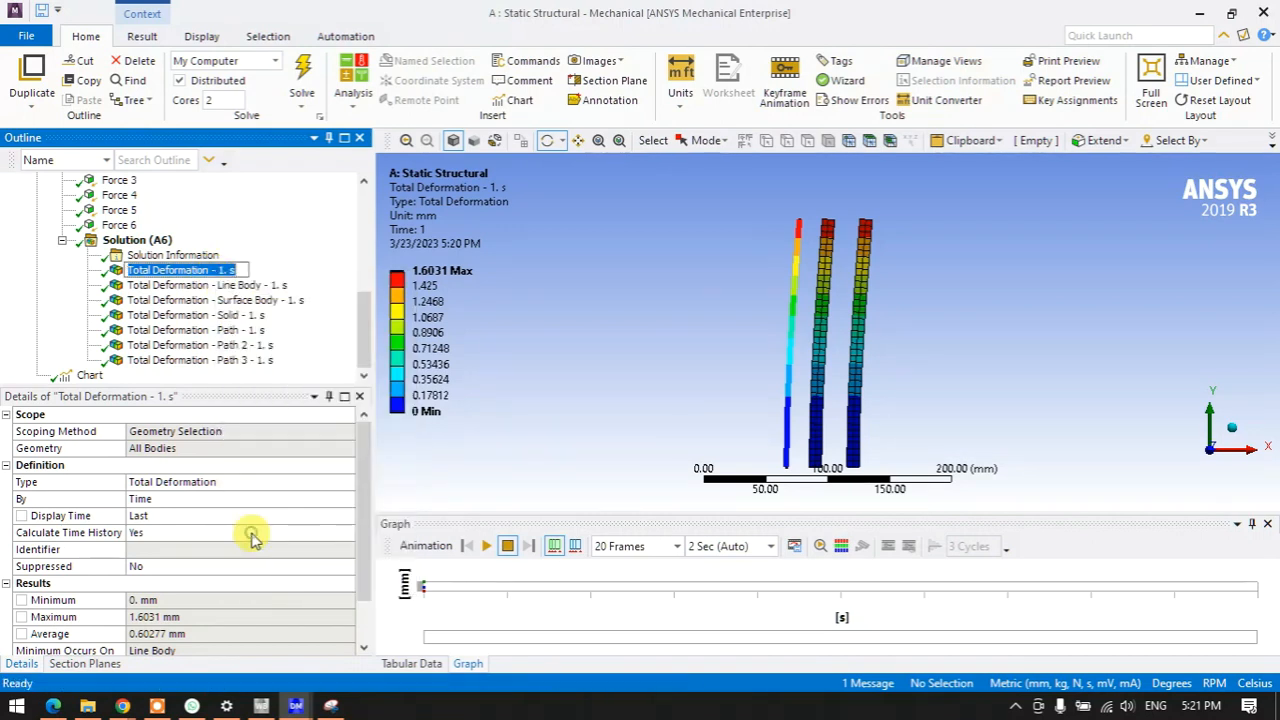
type("deflection of the mod")
key("Return")
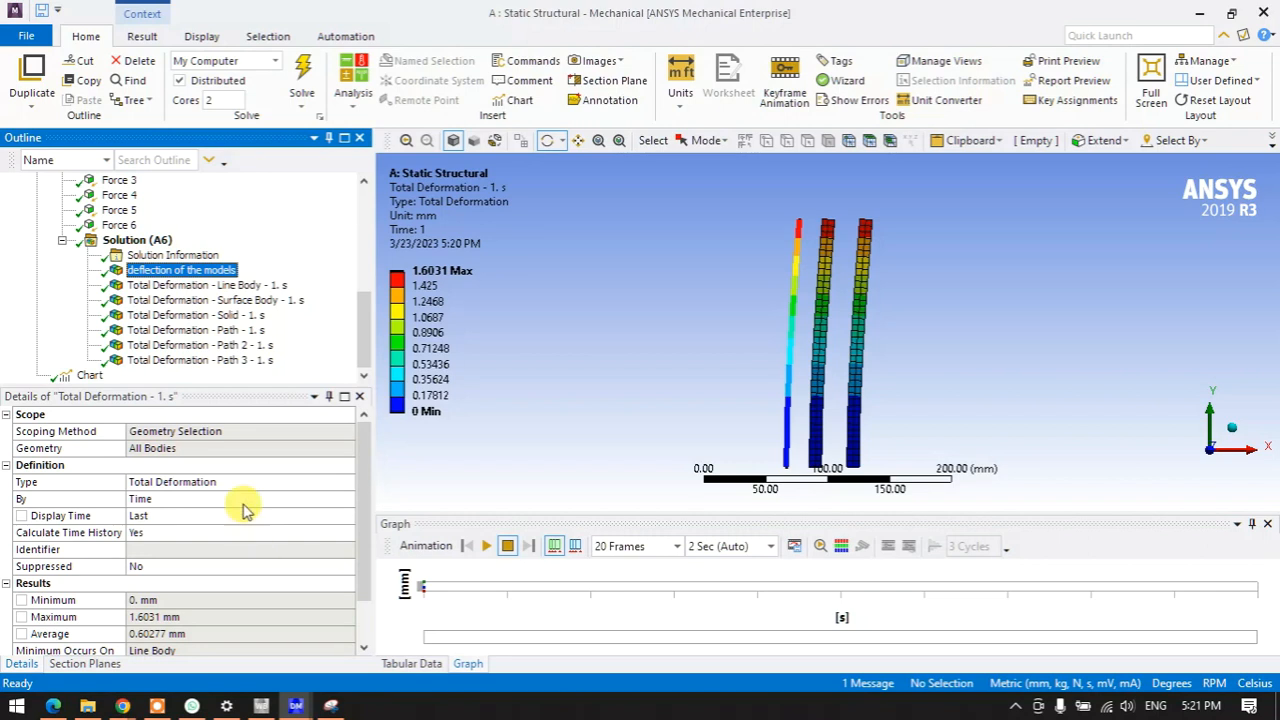
- Compare the total deformation results of the line, surface and solid bodies, and open the chart of the path results
left_click(217, 288)
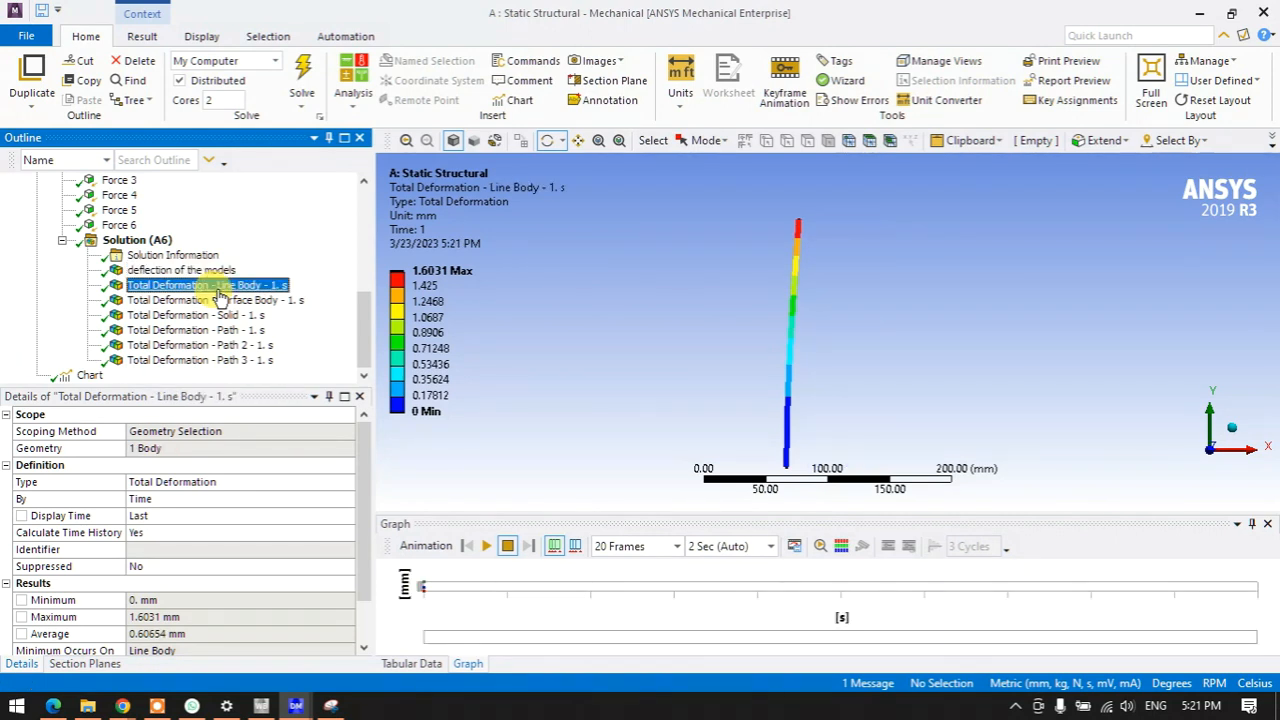
left_click(222, 300)
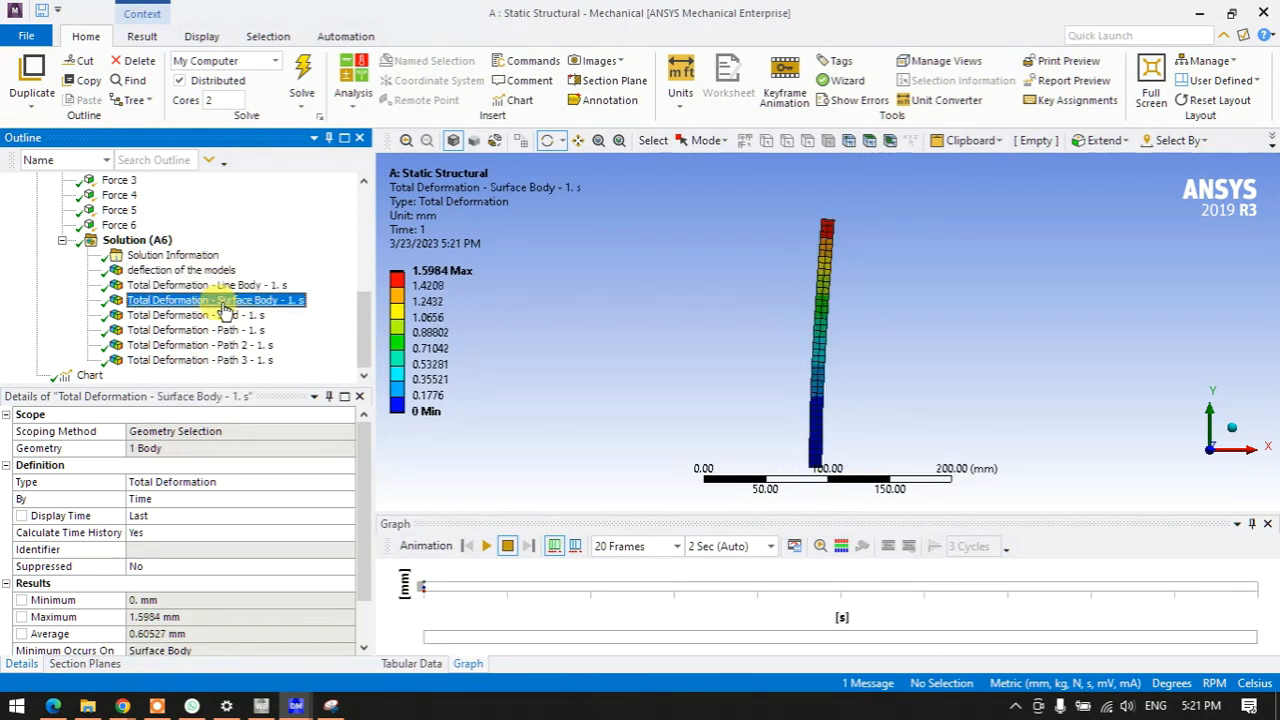
left_click(227, 316)
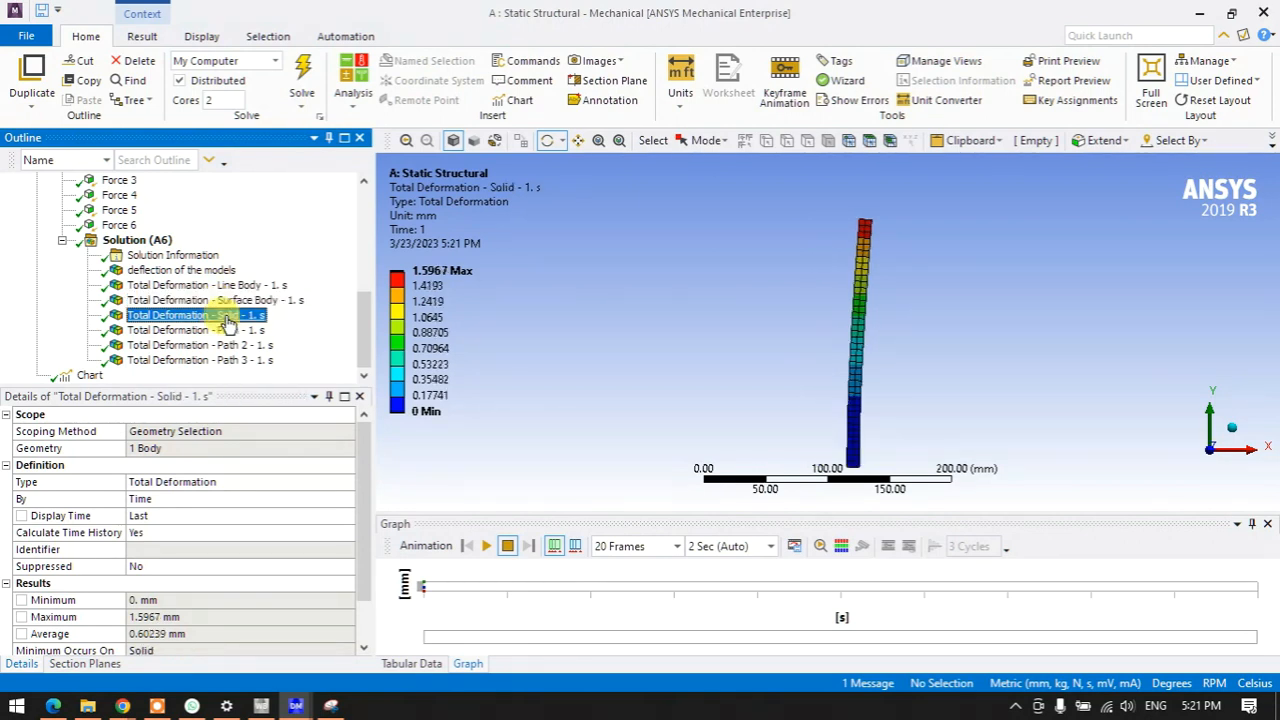
left_click(89, 376)
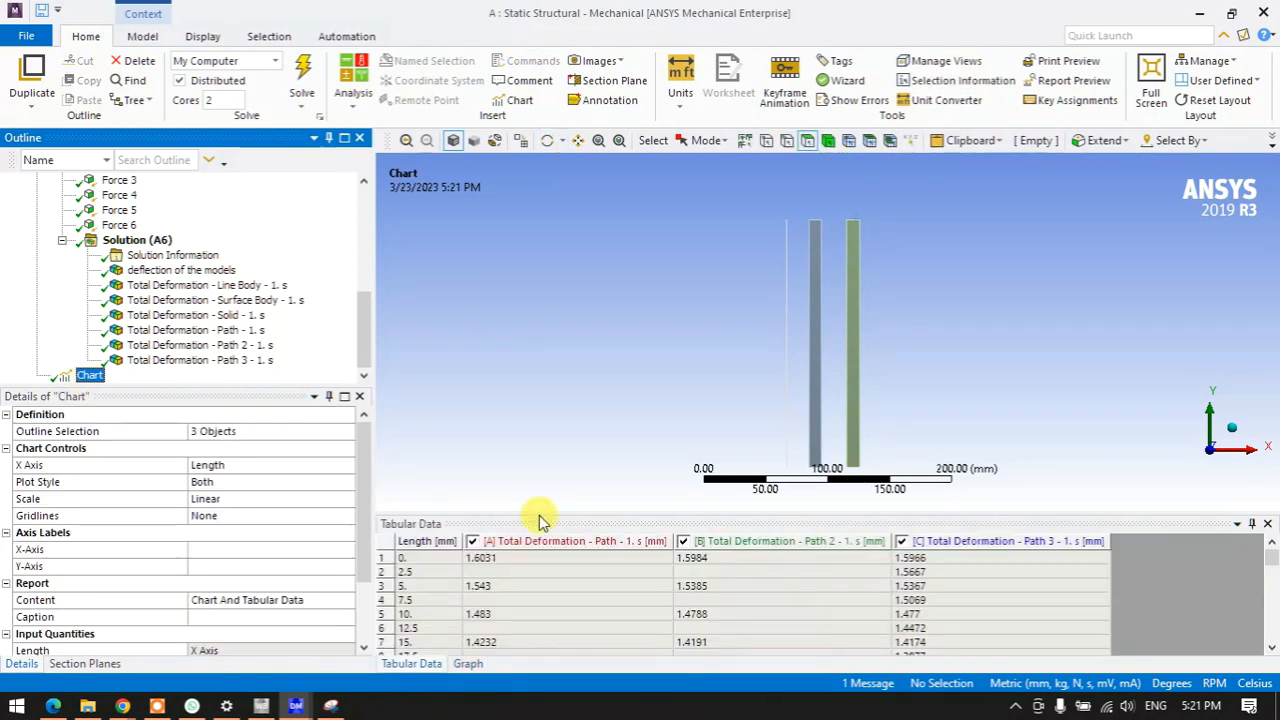
- Enlarge the chart's data area and examine the three path deformations as tabular values and as a graph
left_click_drag(538, 511, 552, 282)
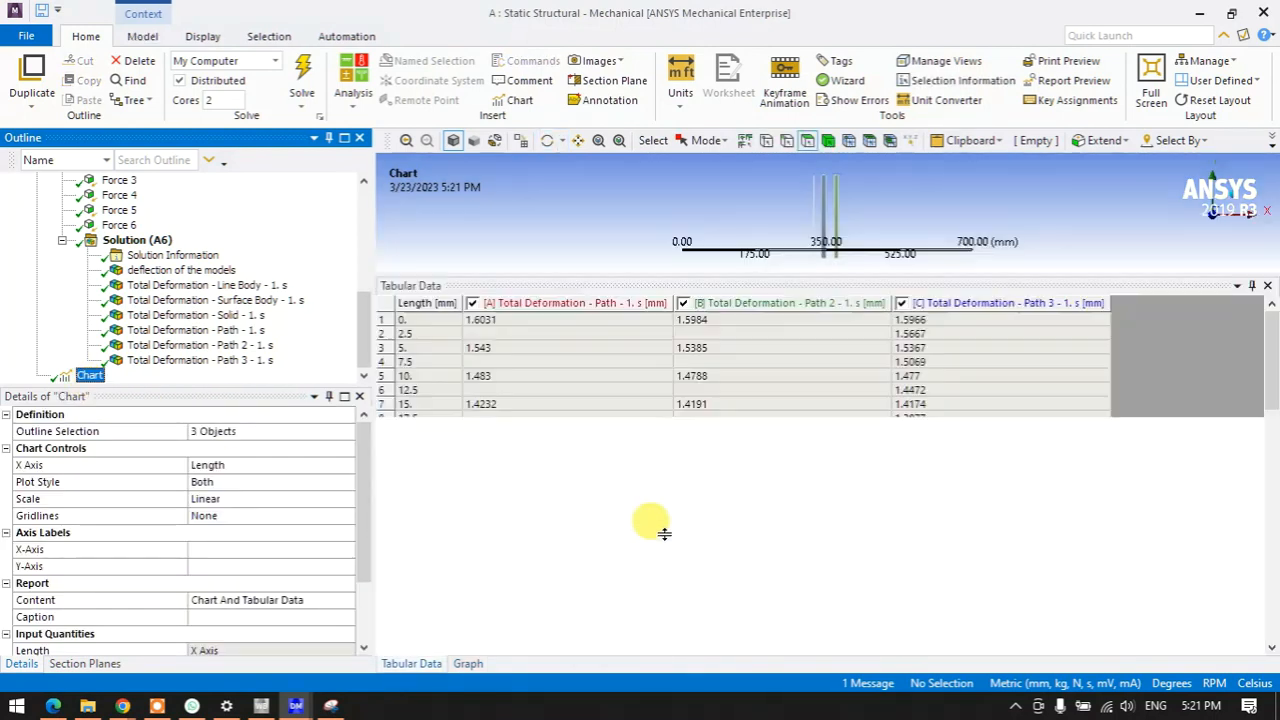
scroll(929, 514, "down", 10)
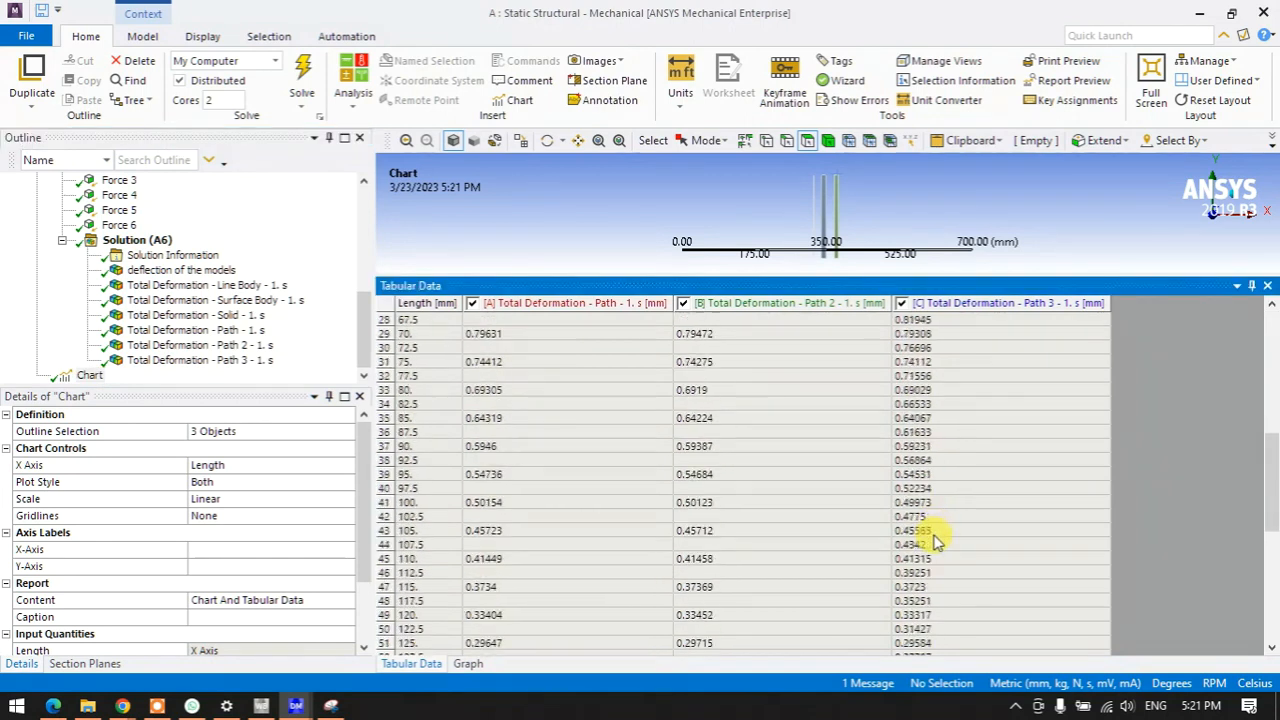
left_click(467, 664)
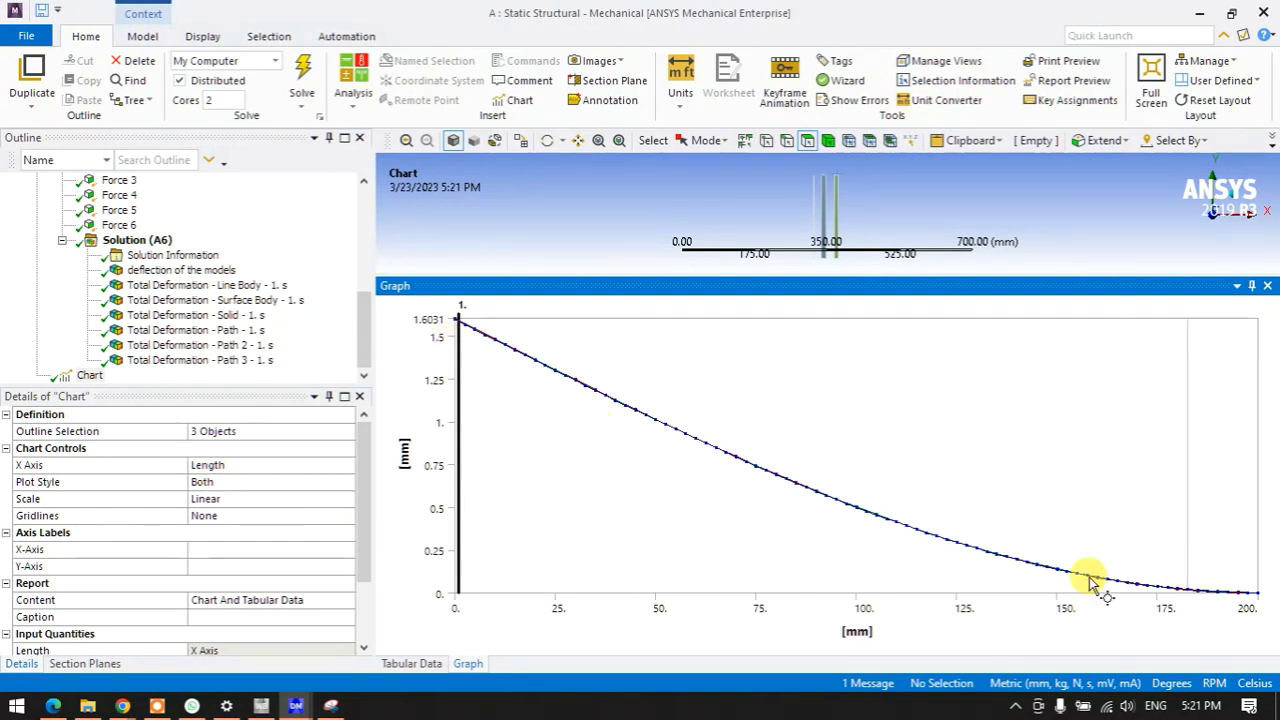
left_click_drag(366, 502, 365, 563)
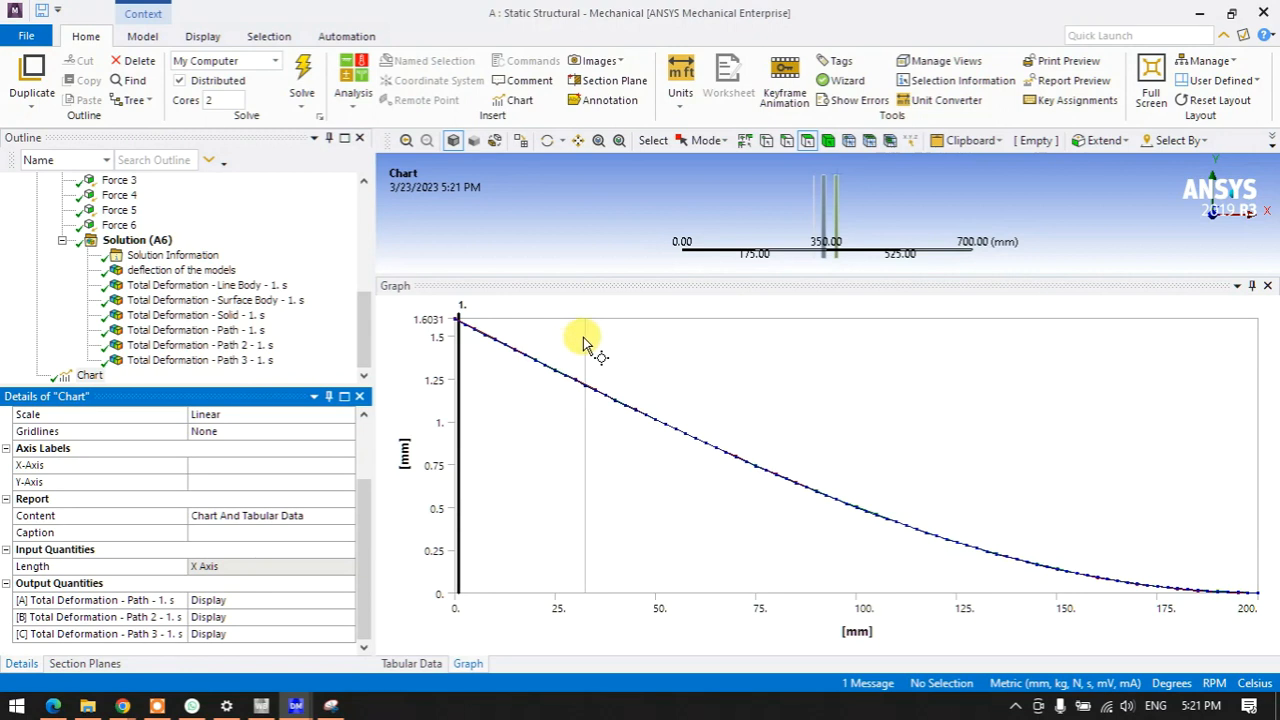
- Change the type of the total deformation result on Path to Directional Deformation
left_click(218, 330)
left_click(340, 500)
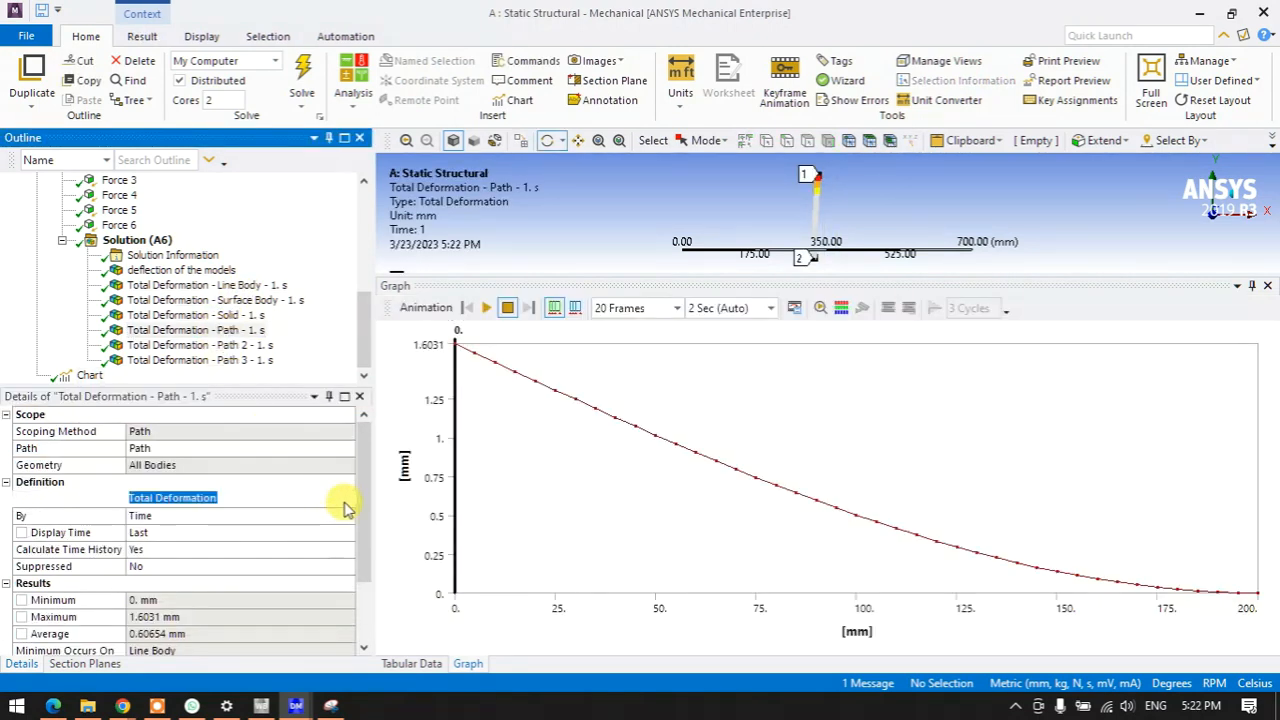
left_click(346, 500)
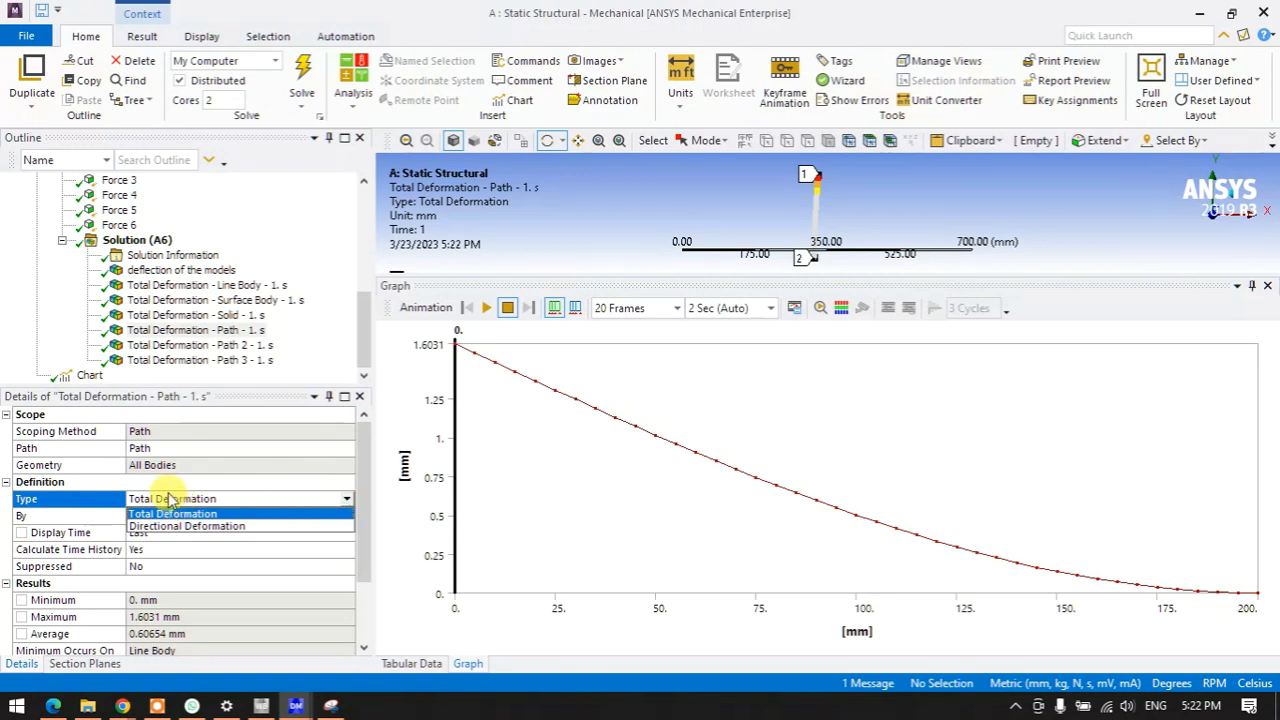
left_click(156, 333)
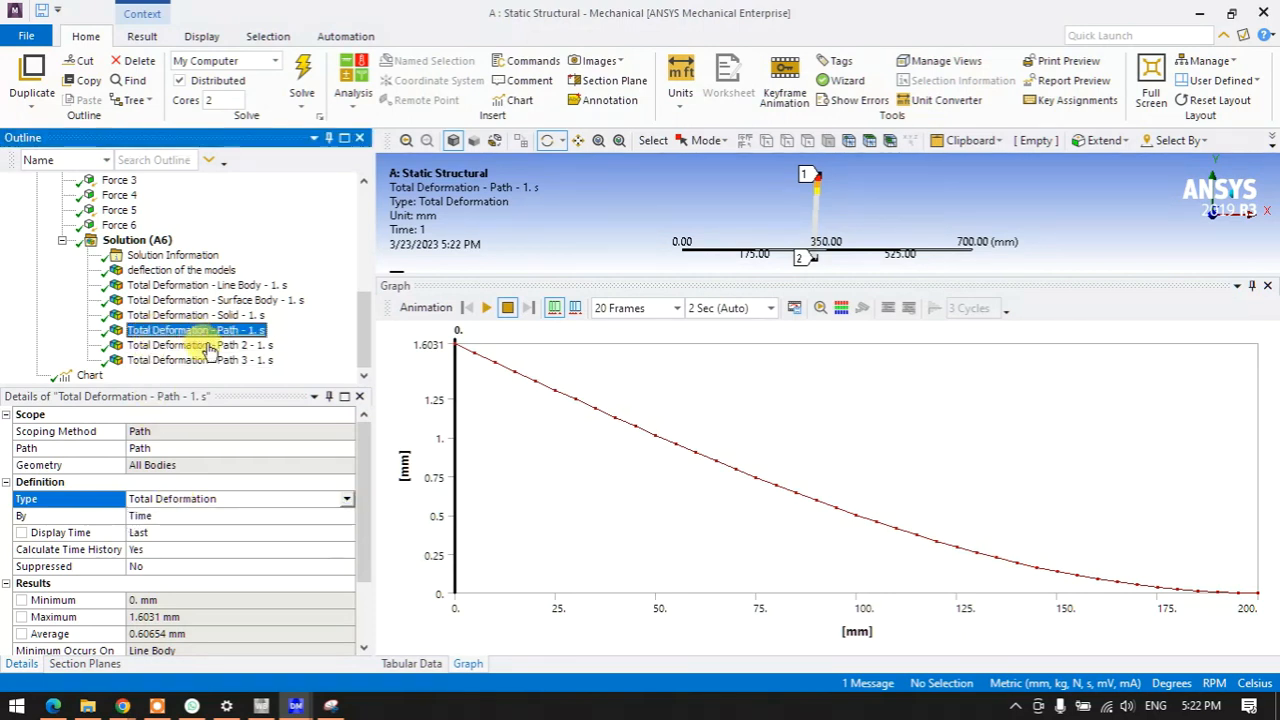
left_click(348, 503)
left_click(347, 500)
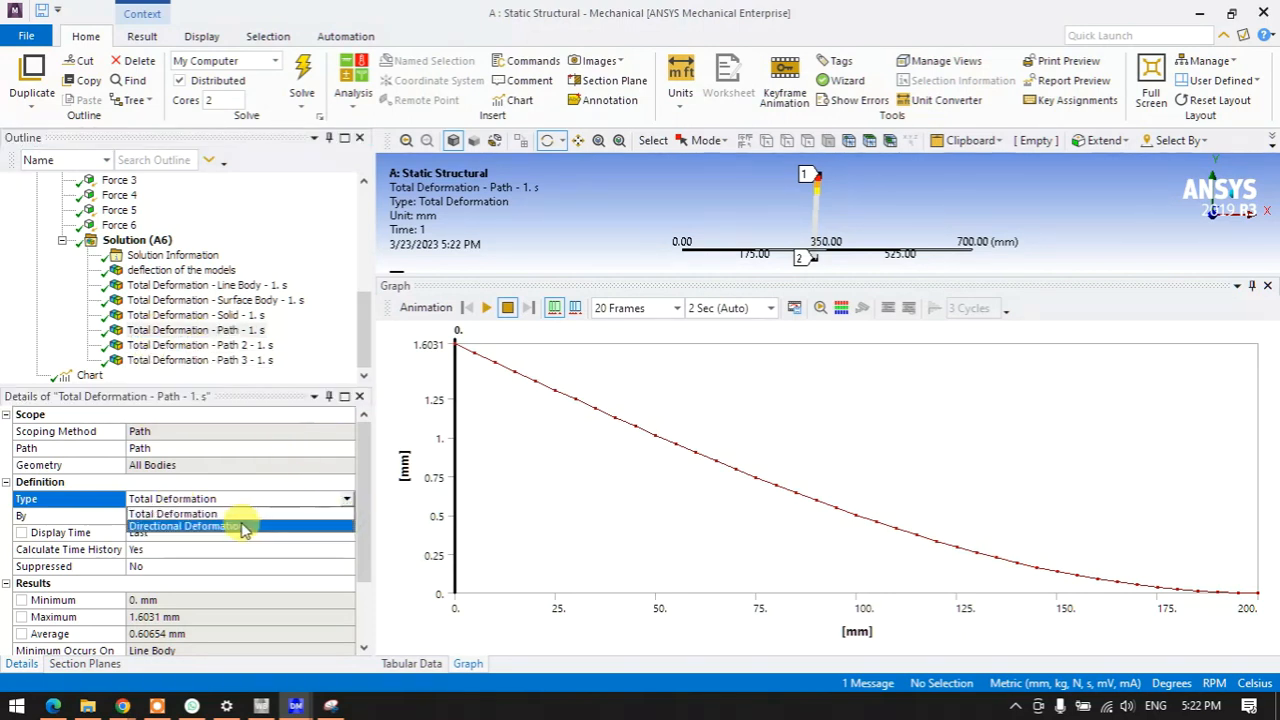
left_click(243, 527)
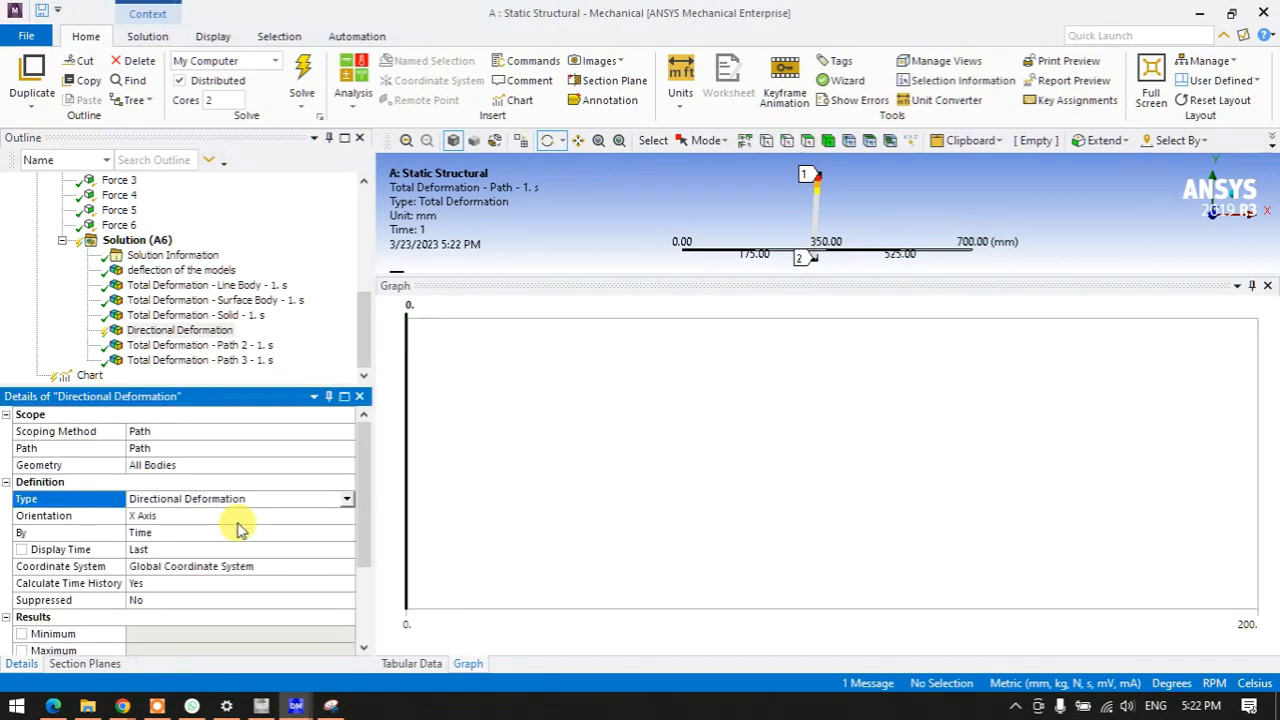
- Change the type of the Path 2 and Path 3 total deformation results to Directional Deformation
left_click(195, 345)
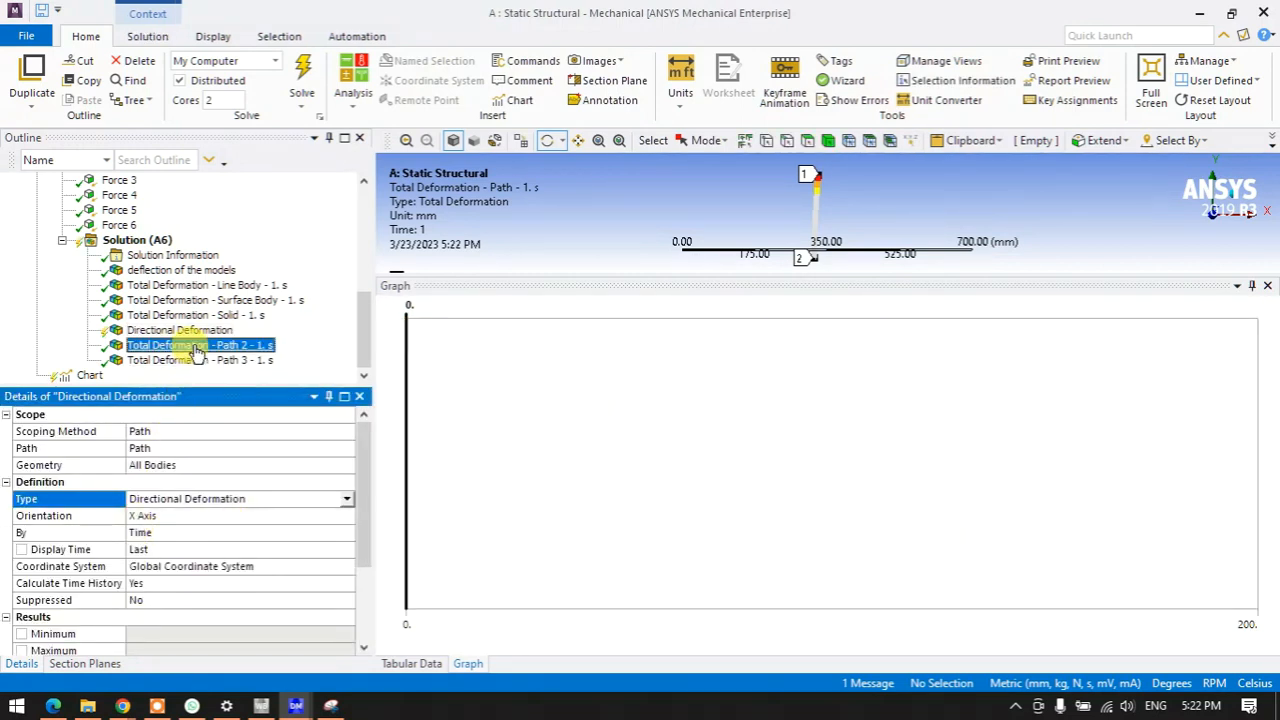
left_click(330, 498)
left_click(345, 498)
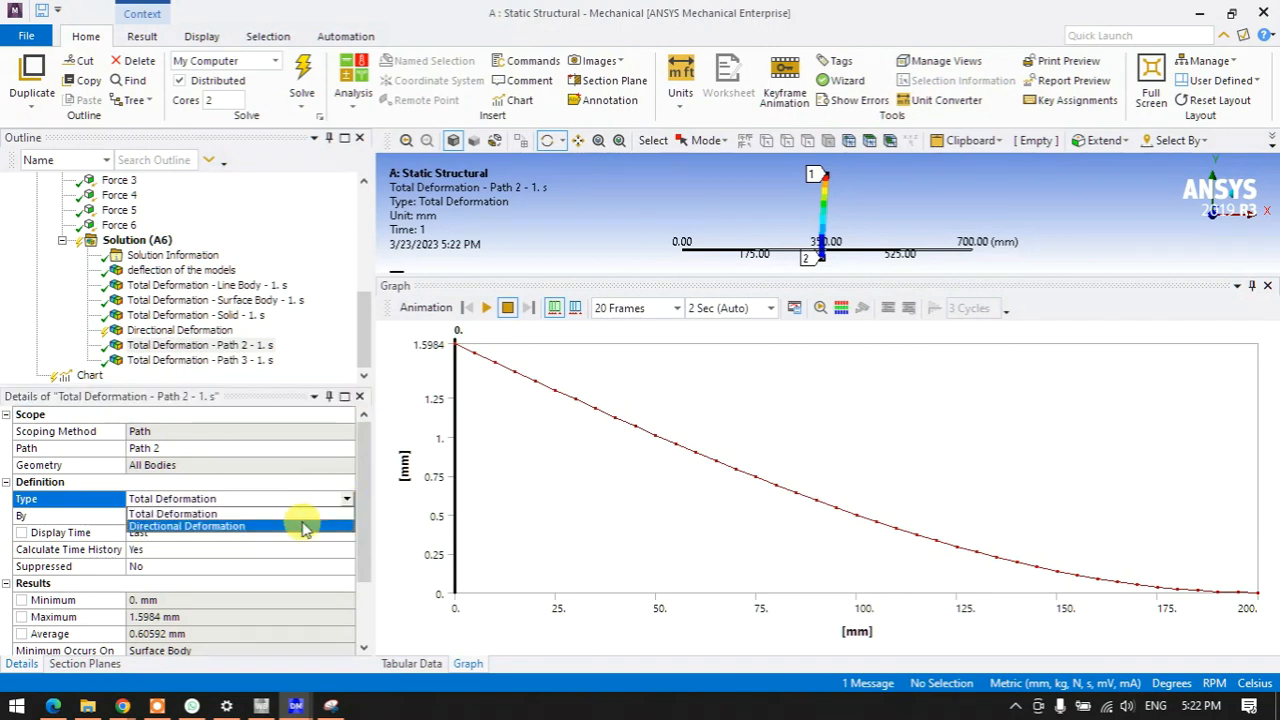
left_click(294, 529)
left_click(240, 359)
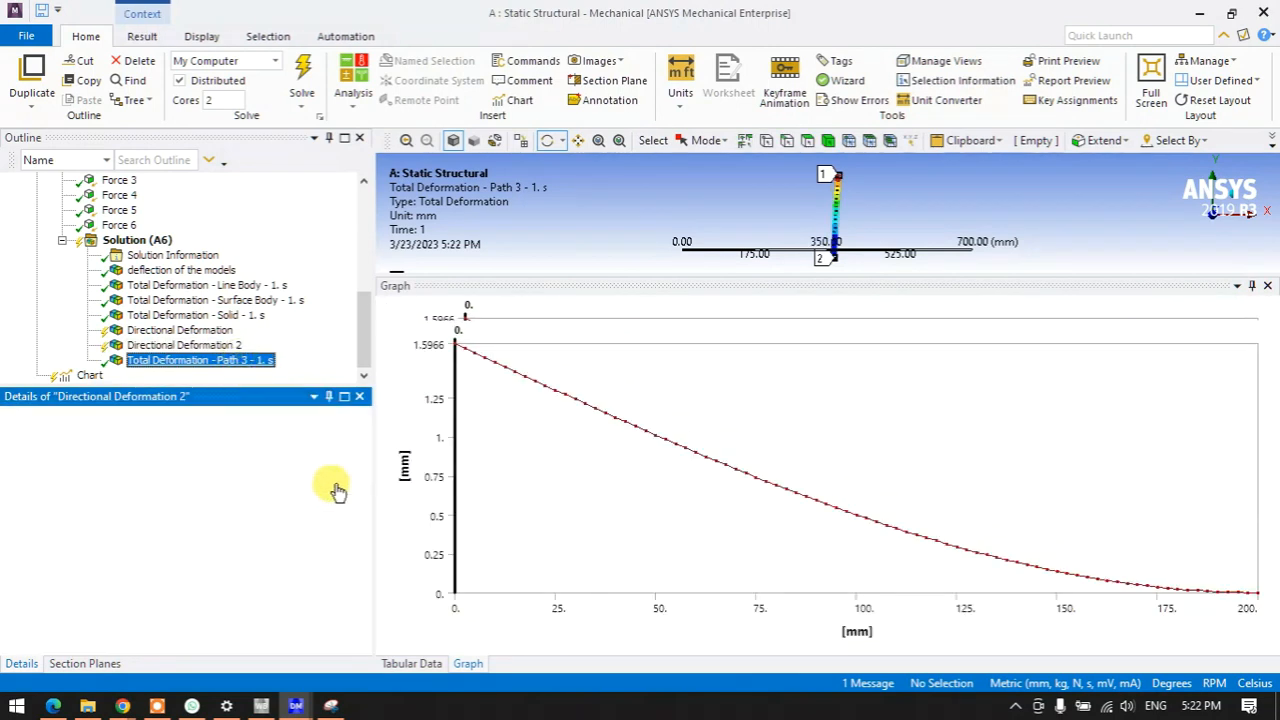
left_click(346, 500)
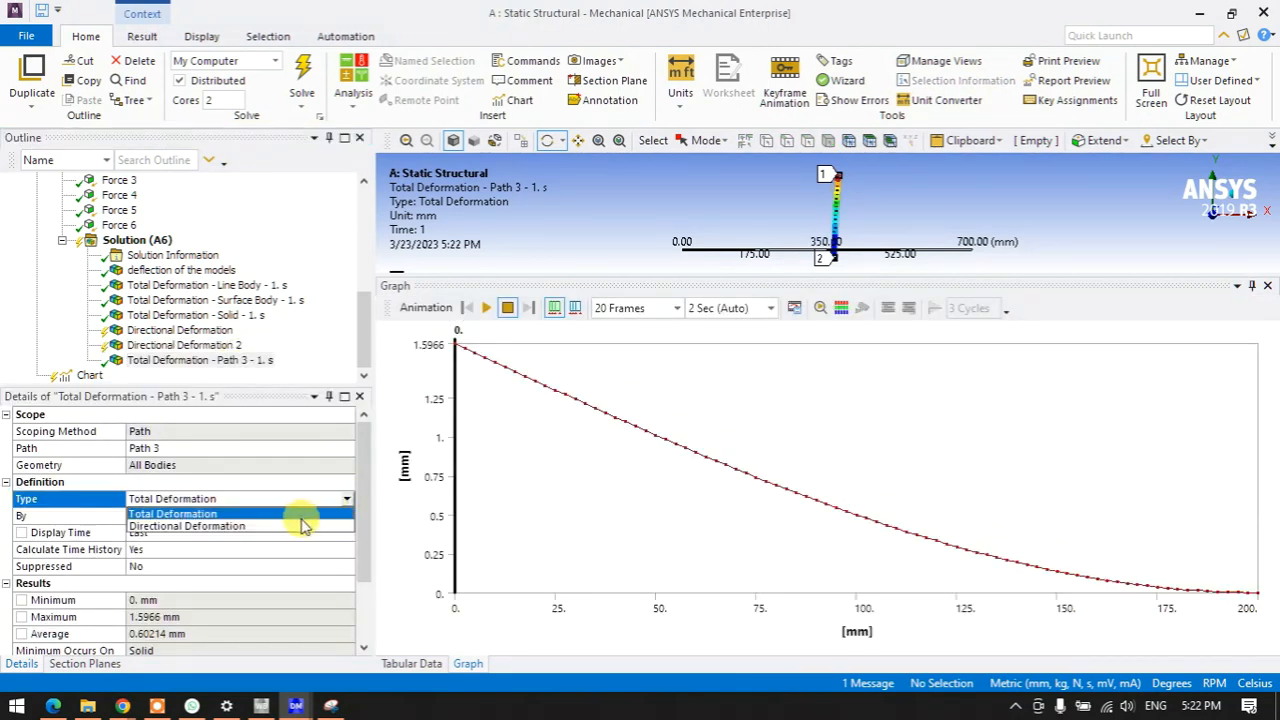
left_click(300, 526)
- Solve the analysis and compare the three directional deformation results in the chart's table and graph
left_click(303, 85)
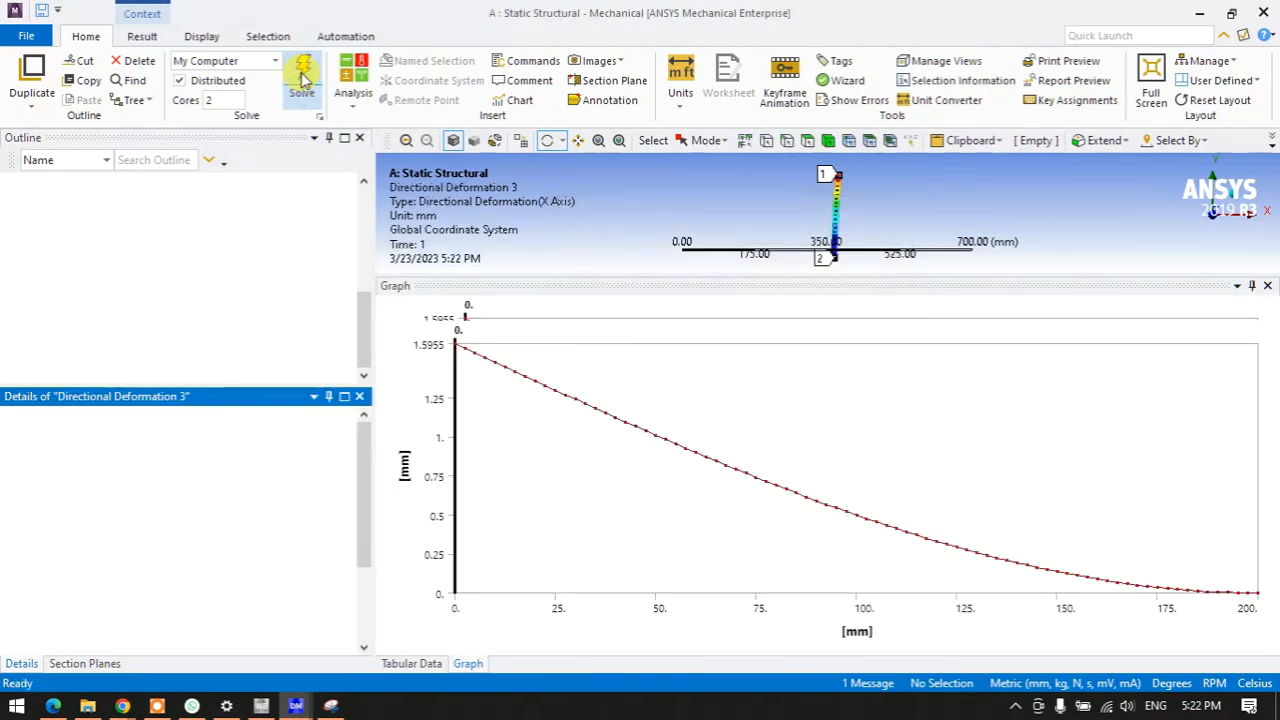
left_click(86, 375)
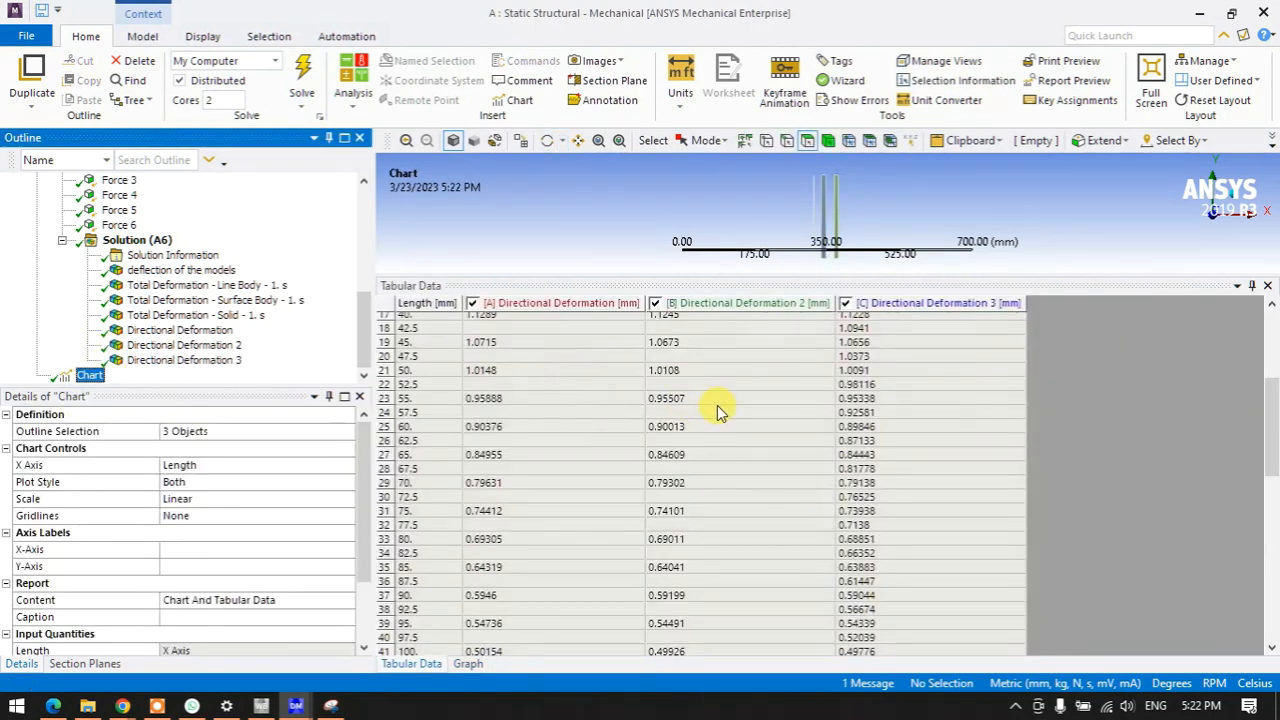
left_click(467, 663)
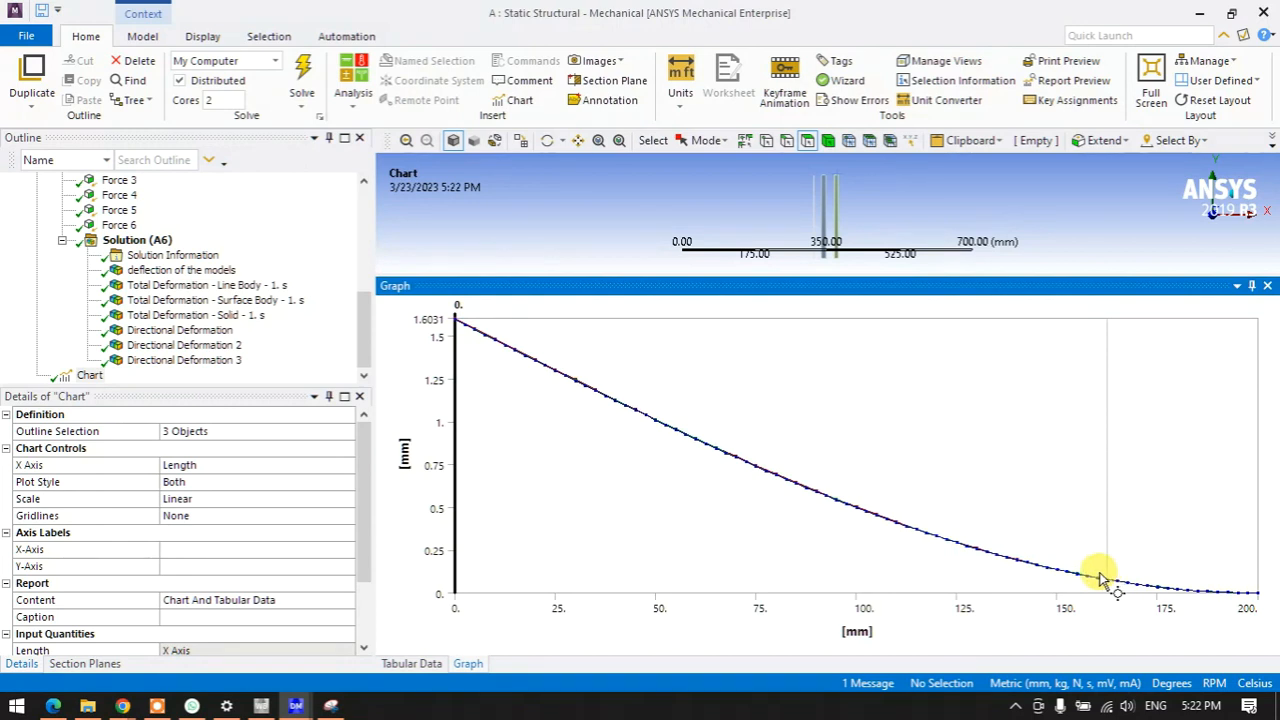
- Capture the deformation graph area as a new snip with Snipping Tool
left_click(331, 706)
left_click(32, 62)
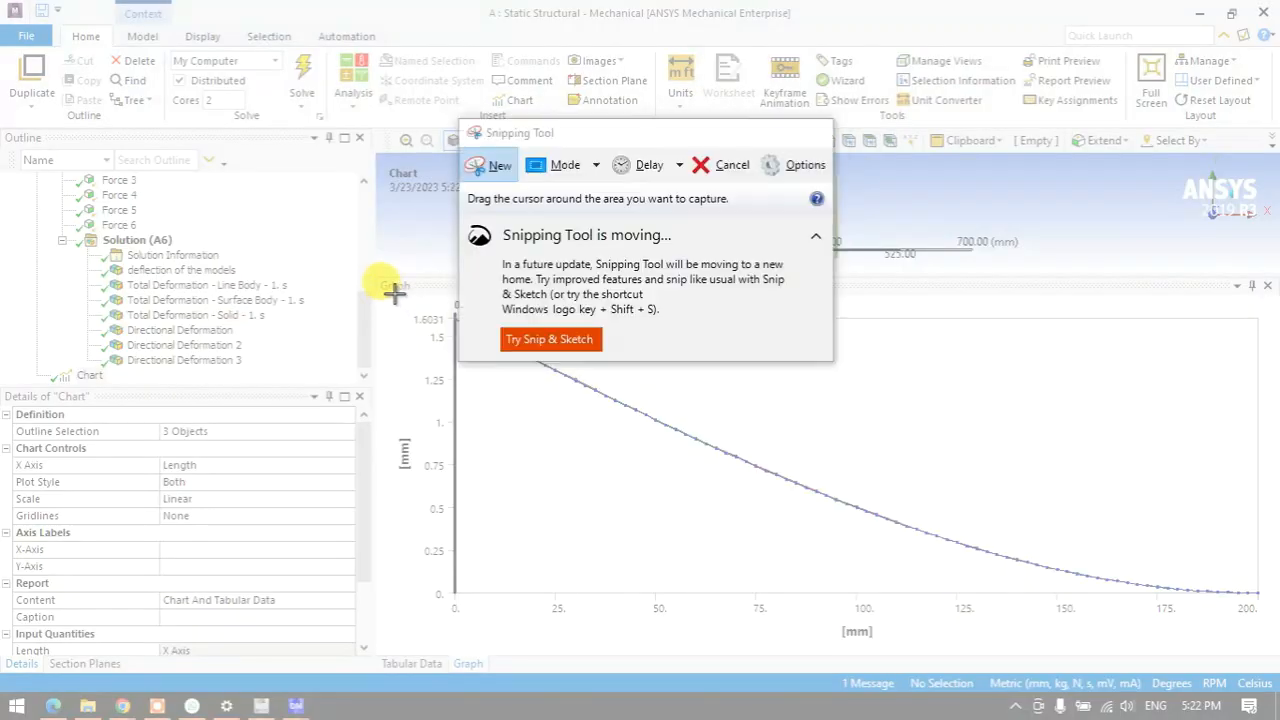
left_click_drag(395, 294, 1250, 655)
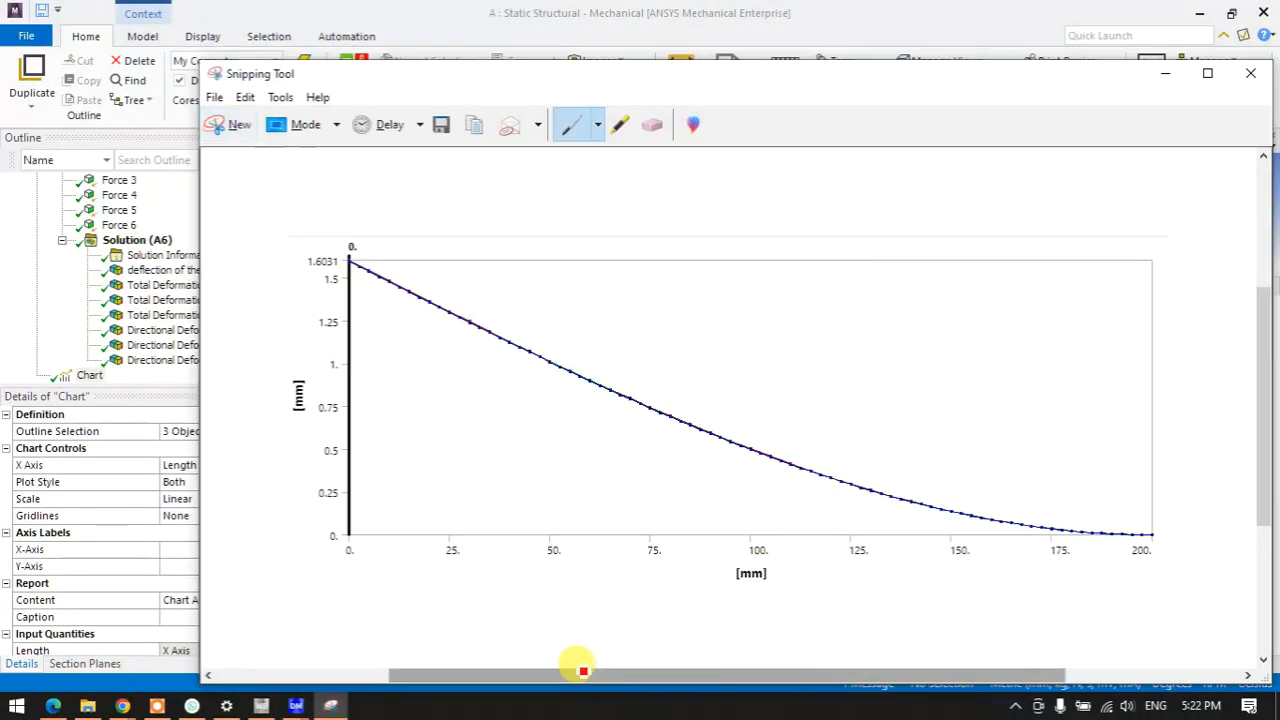
- Search Windows for "paint" and open the Paint app
left_click(16, 706)
type("a")
type("in")
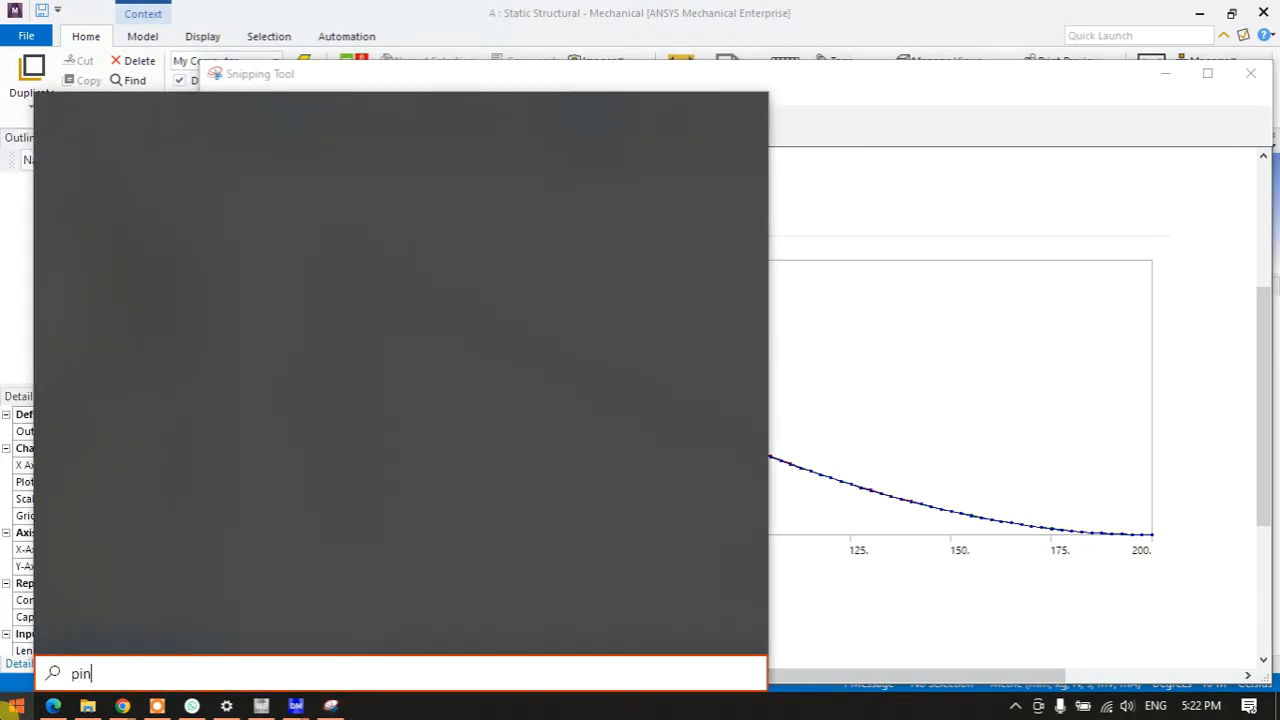
key("BackSpace")
key("BackSpace")
type("aint")
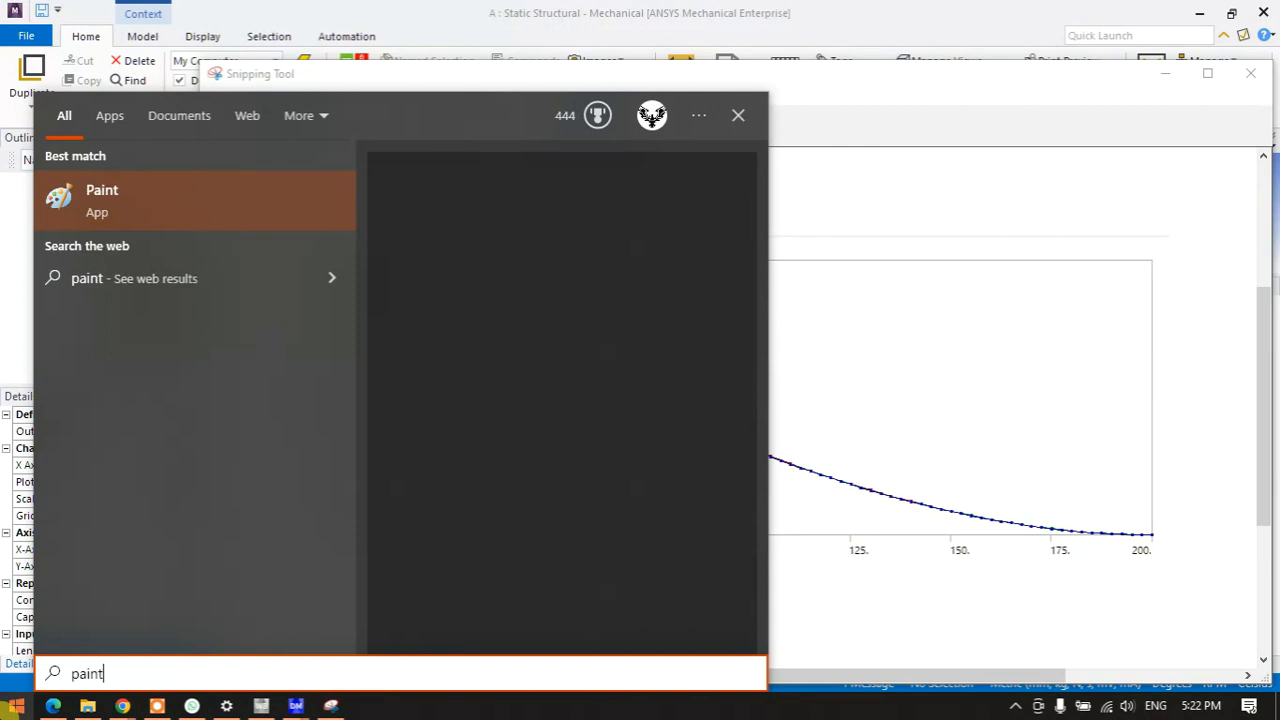
key("Return")
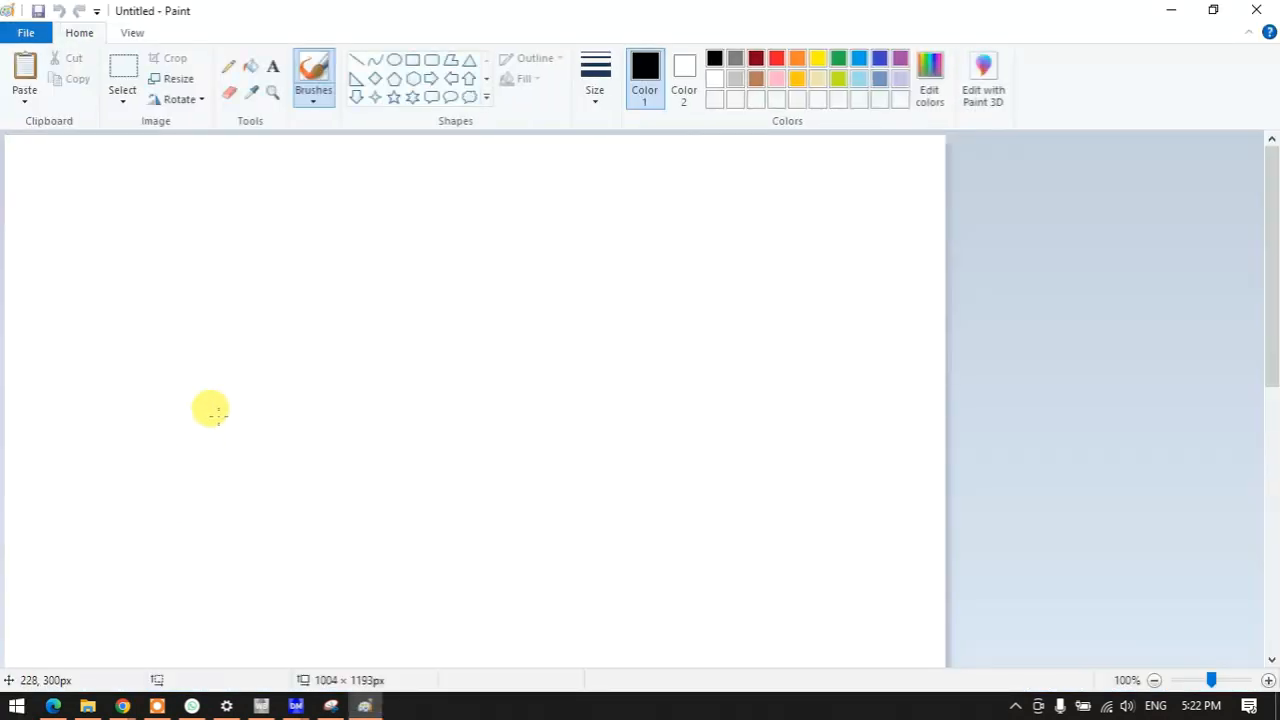
key("ctrl+v")
scroll(220, 354, "down", 3)
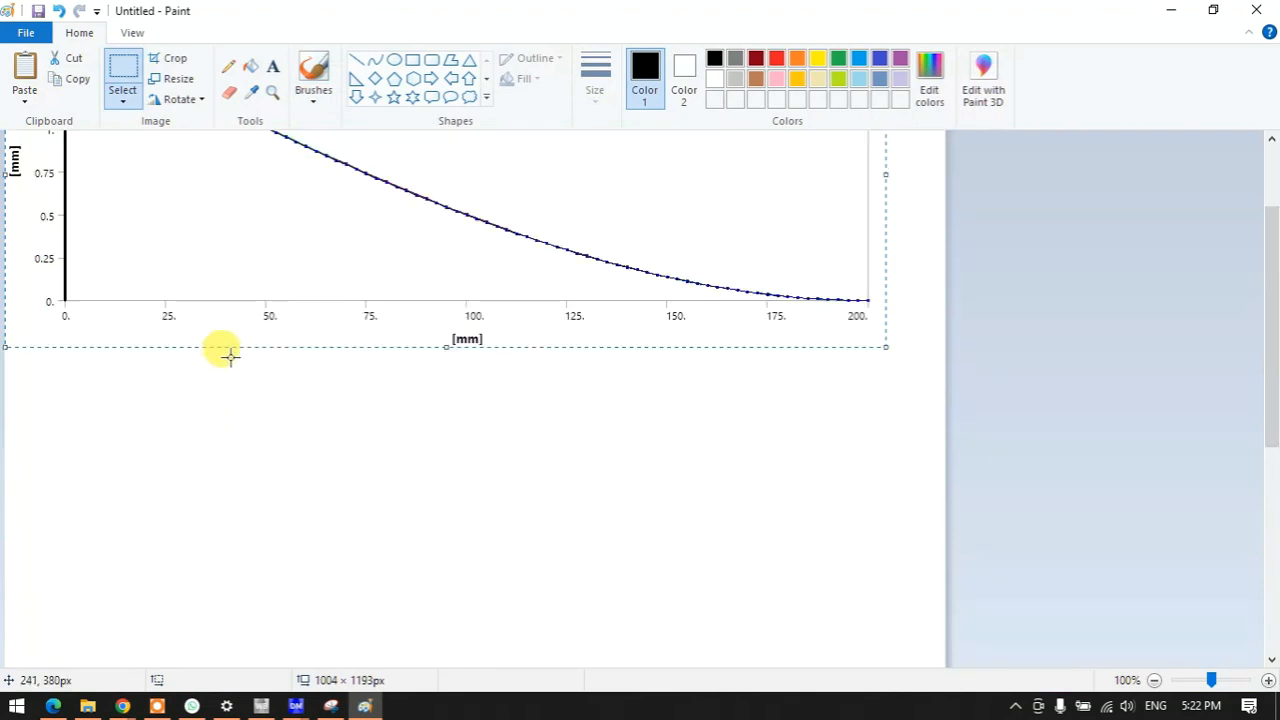
left_click(176, 99)
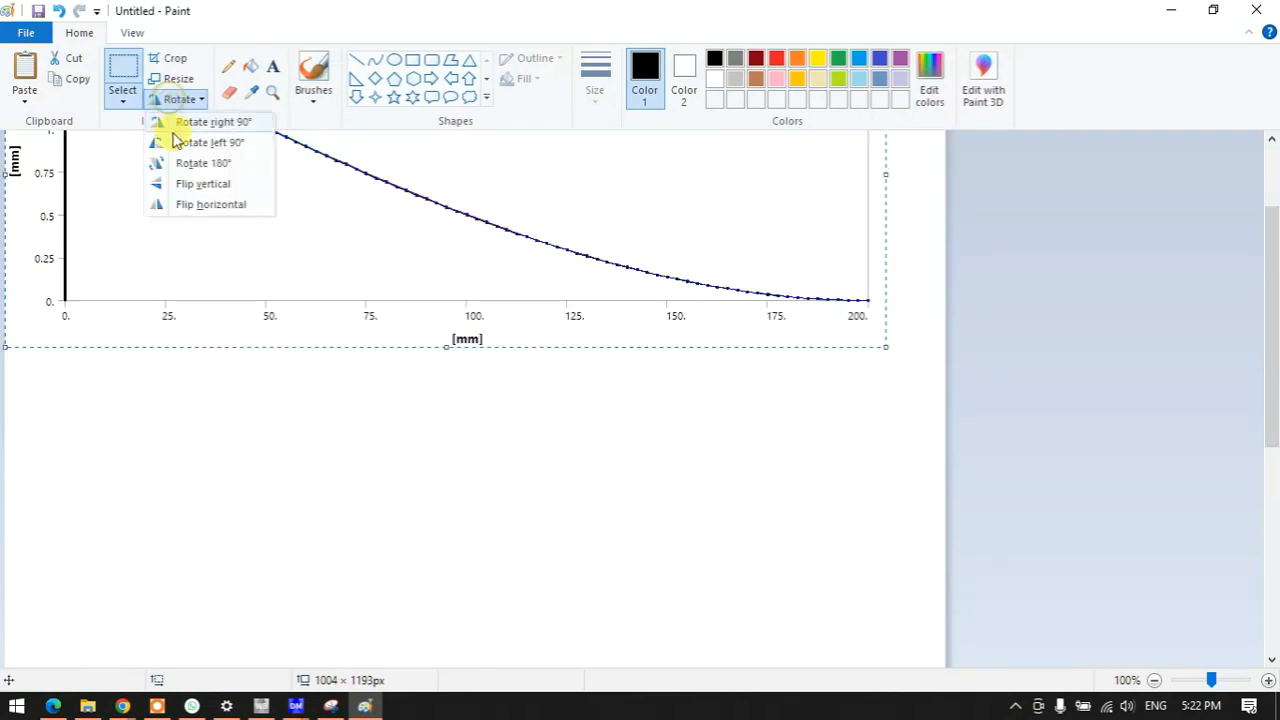
left_click(183, 140)
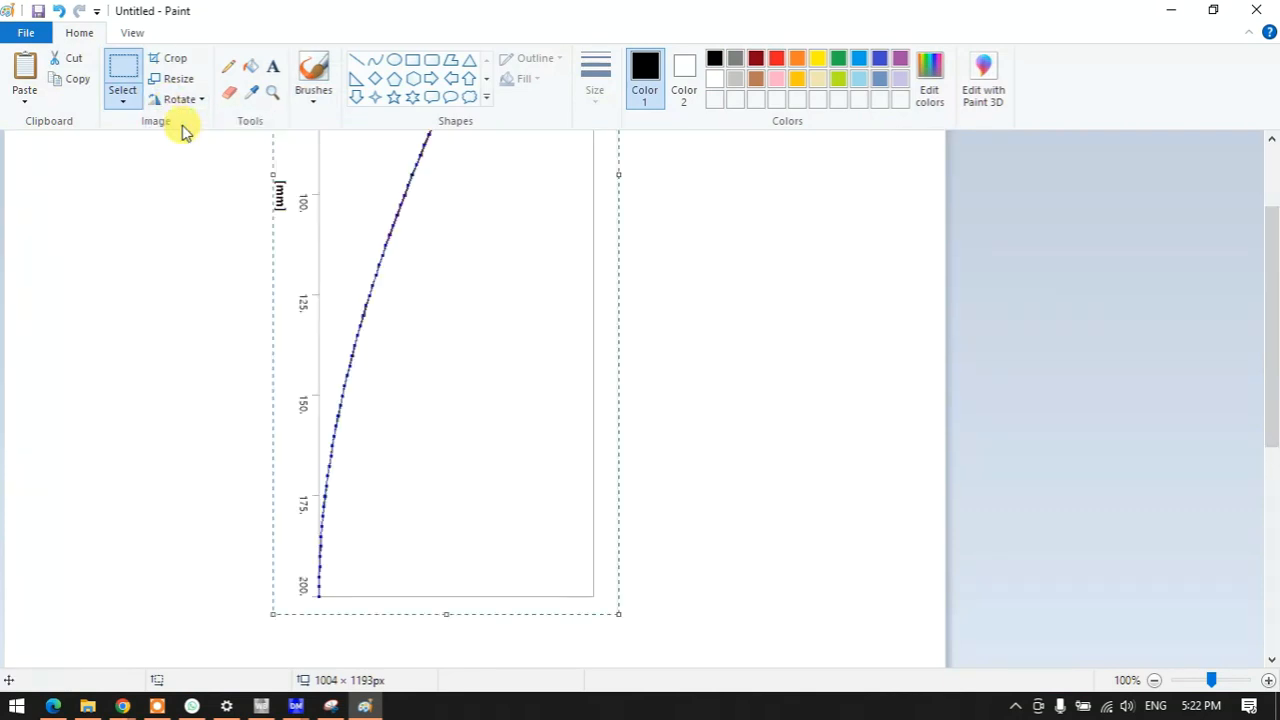
scroll(318, 392, "down", 5)
scroll(318, 392, "up", 1, "ctrl")
scroll(318, 392, "down", 3, "ctrl")
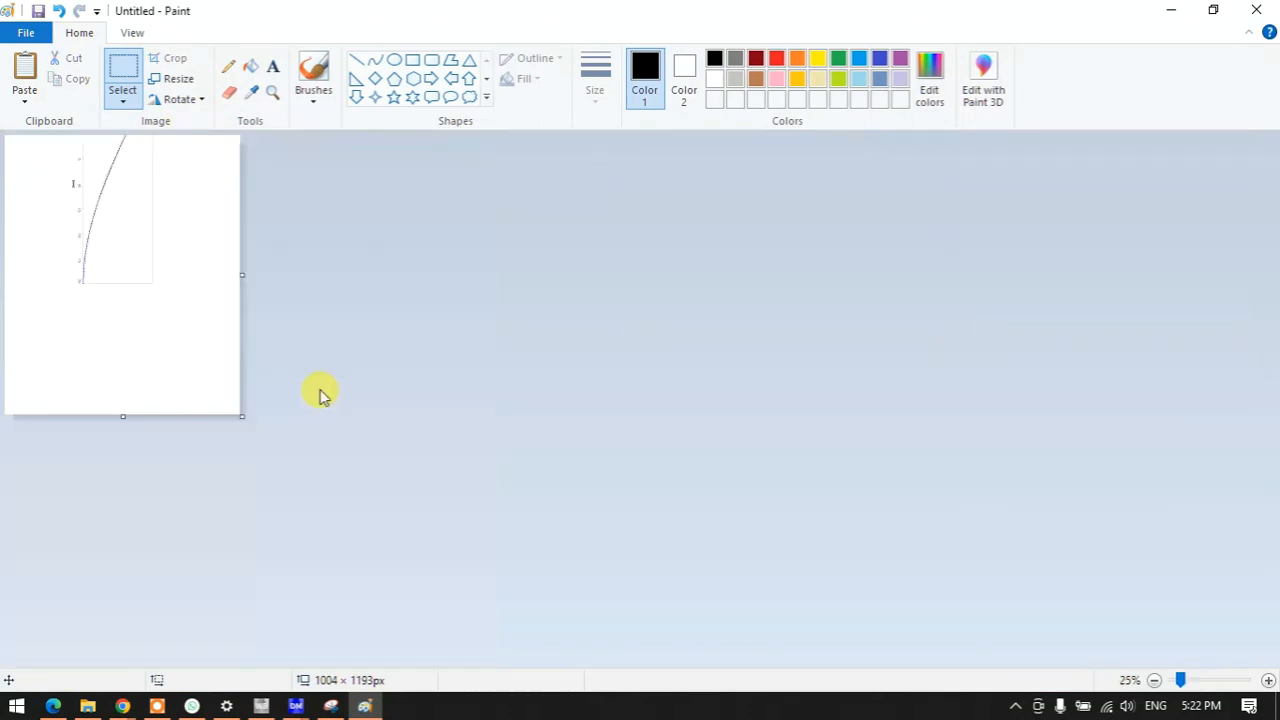
left_click(166, 309)
key("ctrl+z")
- Paste the captured graph, rotate it 90° to the right, and move it fully inside the canvas
key("ctrl+v")
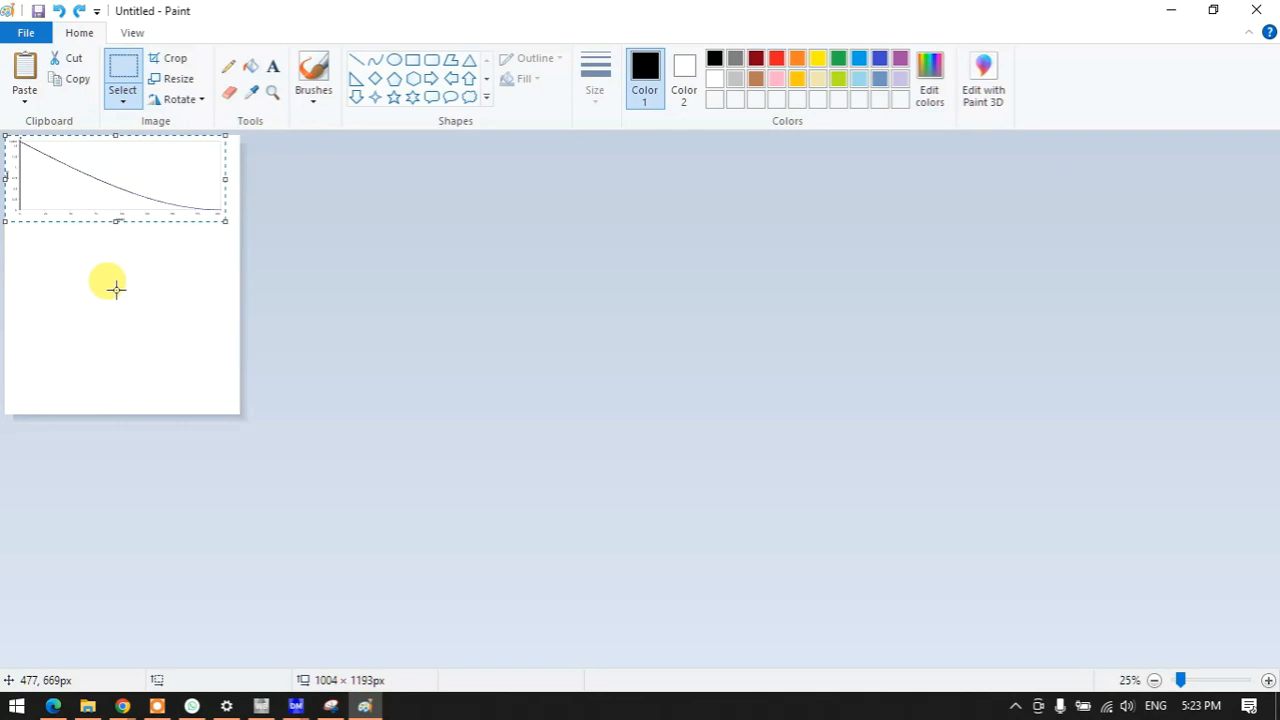
left_click(122, 100)
left_click(163, 100)
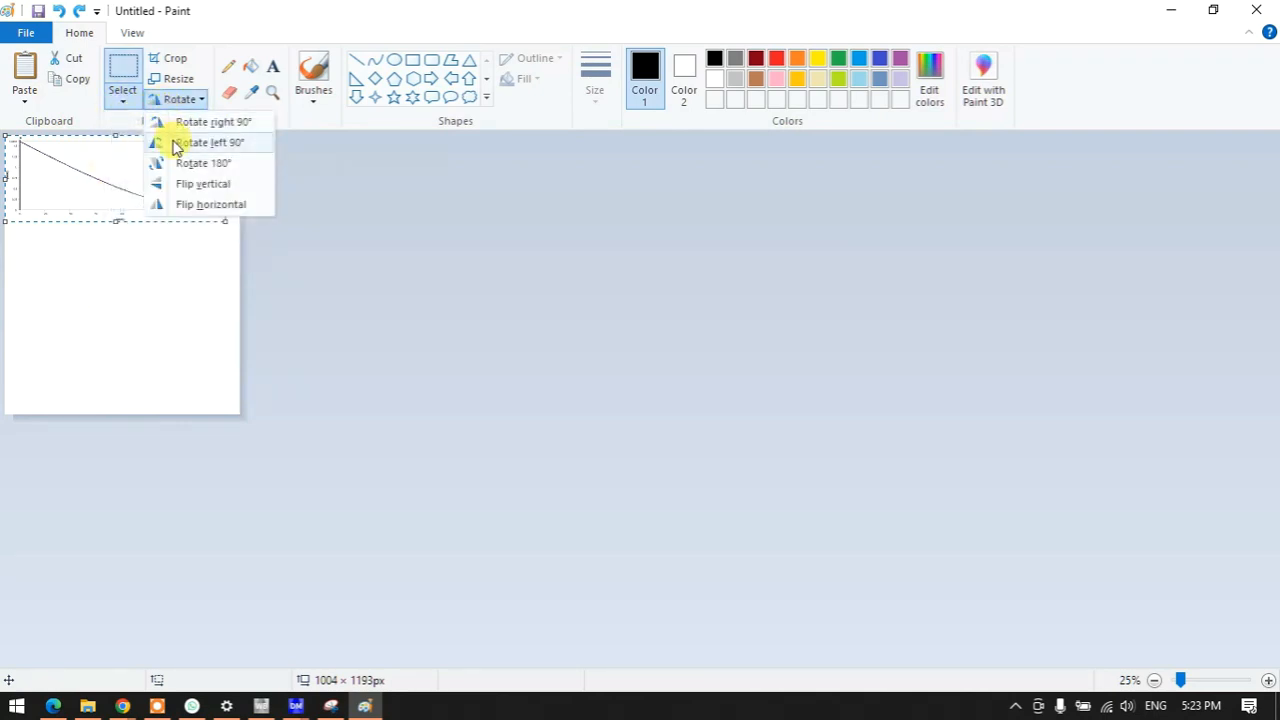
left_click(174, 122)
left_click_drag(123, 200, 73, 274)
scroll(169, 243, "up", 3, "ctrl")
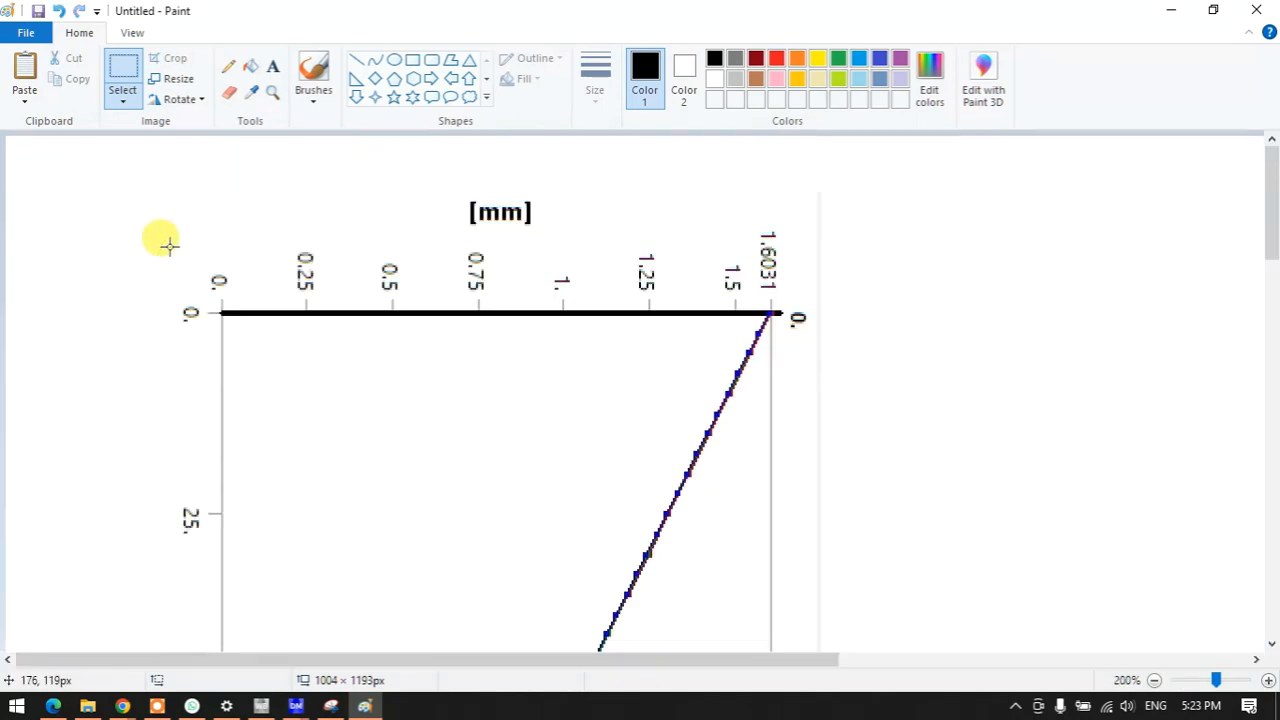
scroll(266, 260, "down", 3, "ctrl")
scroll(262, 260, "up", 1, "ctrl")
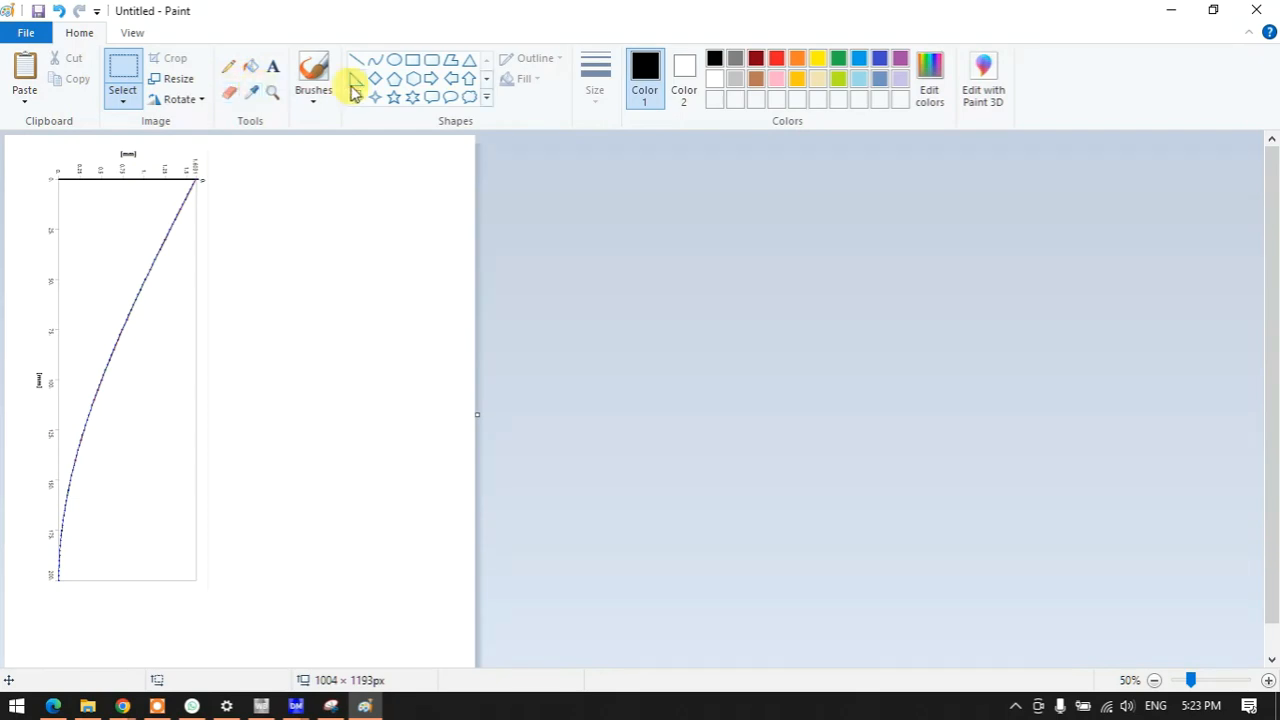
- Sketch a vertical column beside the graph with the Pencil, mark the ends of both, and bracket and label the column's length
left_click(228, 66)
mouse_move(334, 178)
left_mouse_down()
mouse_move(334, 568)
mouse_move(291, 562)
mouse_move(314, 566)
left_mouse_up()
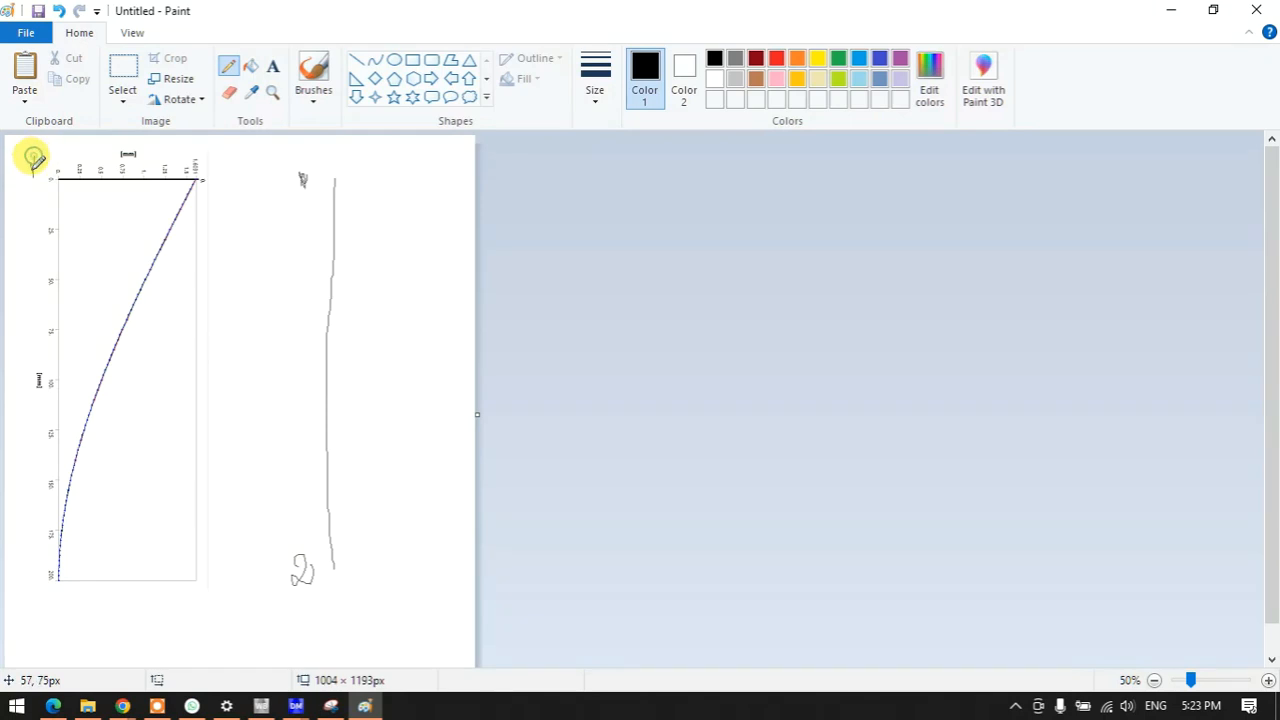
left_click_drag(19, 584, 35, 598)
mouse_move(357, 177)
left_mouse_down()
mouse_move(374, 243)
mouse_move(378, 544)
left_mouse_up()
left_click_drag(423, 391, 407, 407)
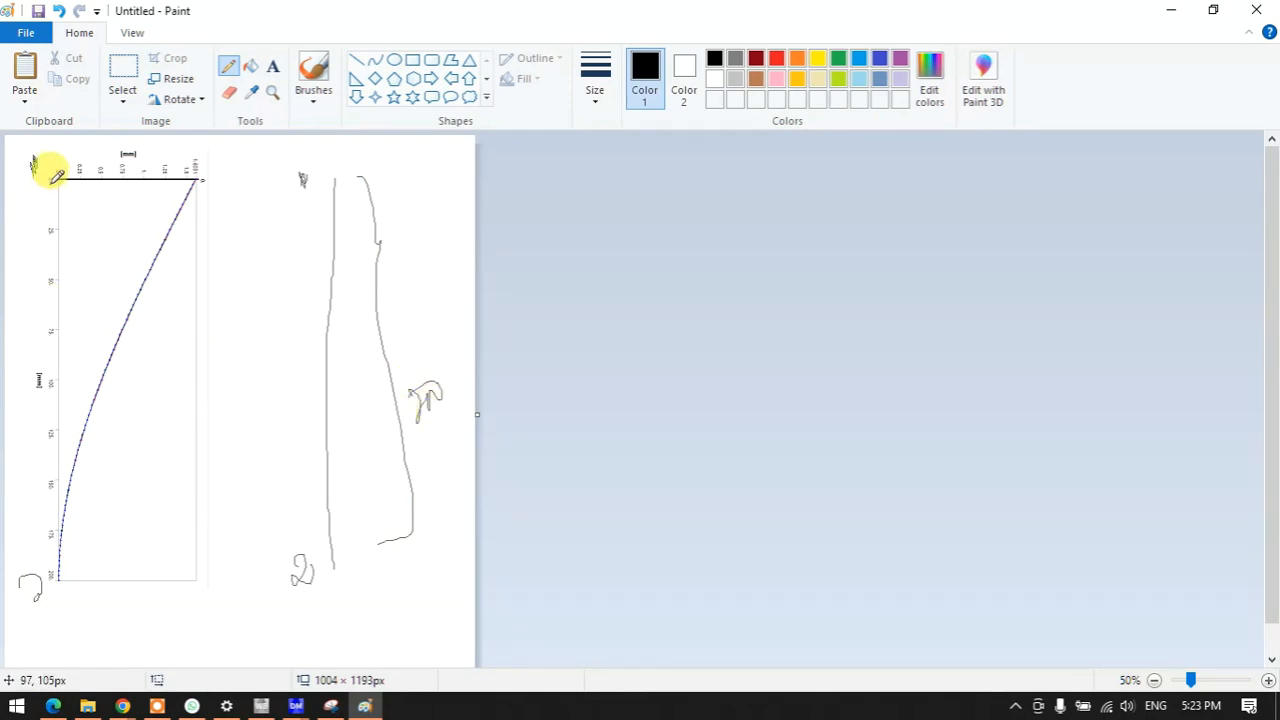
- Annotate the graph with an end mark, a labelled bracket for the top deflection and a traced deflection curve, and minimise Paint
left_click_drag(61, 548, 52, 600)
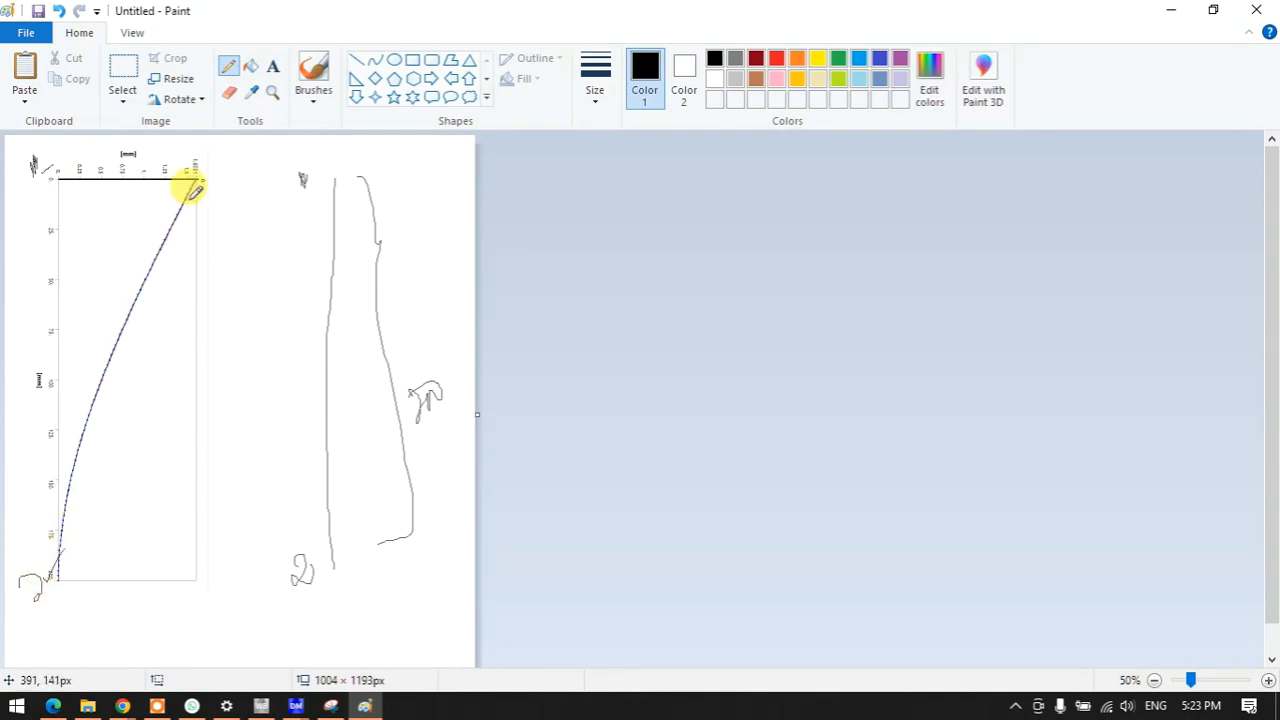
mouse_move(64, 200)
left_mouse_down()
mouse_move(130, 192)
mouse_move(163, 205)
left_mouse_up()
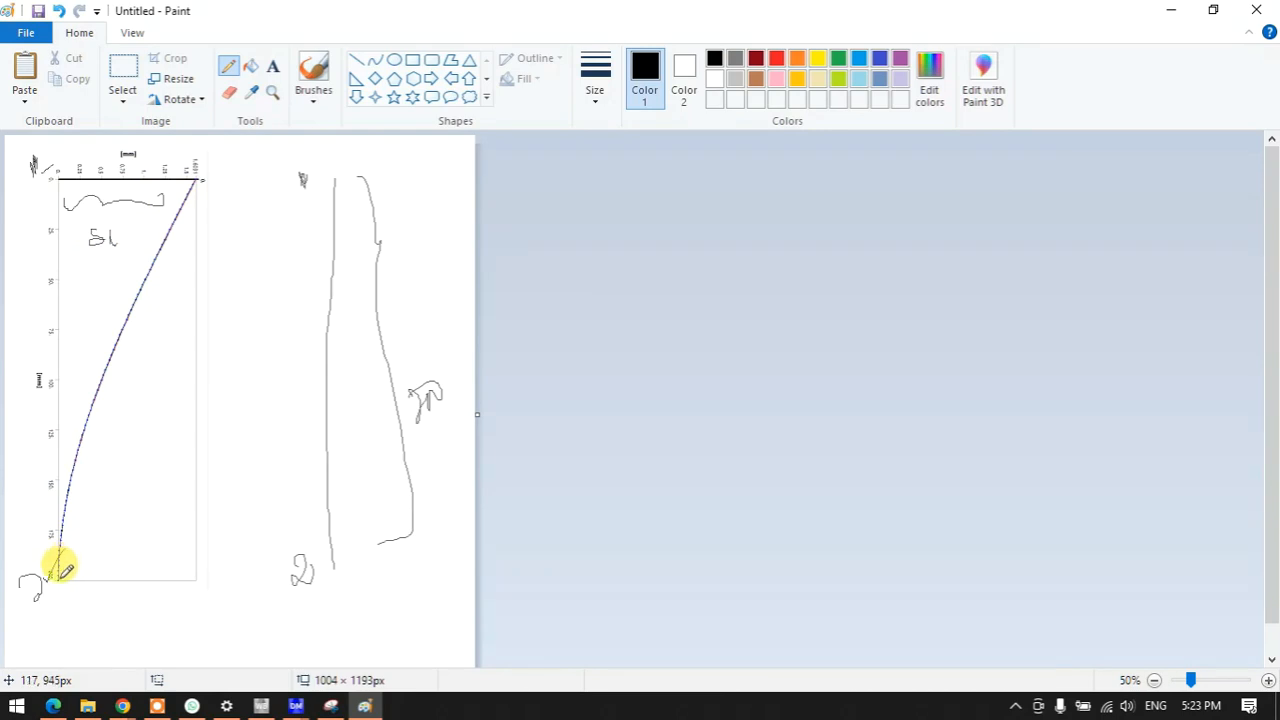
mouse_move(57, 560)
left_mouse_down()
mouse_move(94, 386)
mouse_move(199, 172)
left_mouse_up()
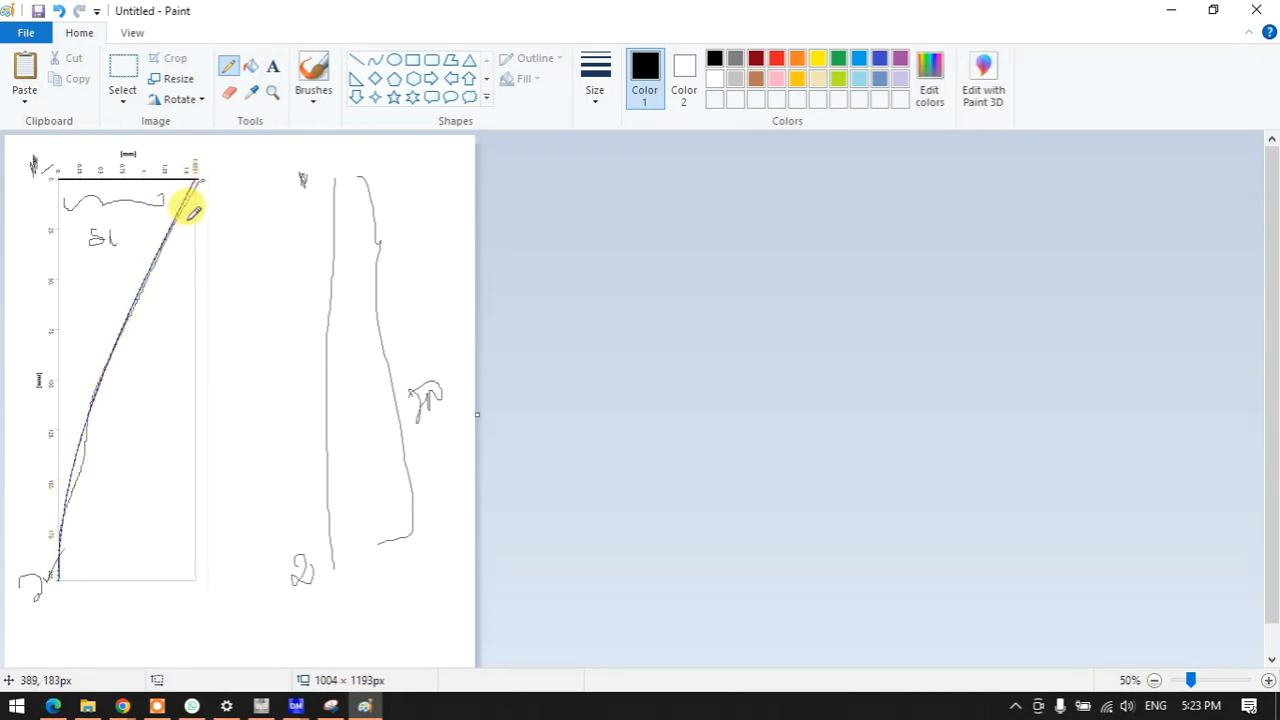
left_click(1171, 10)
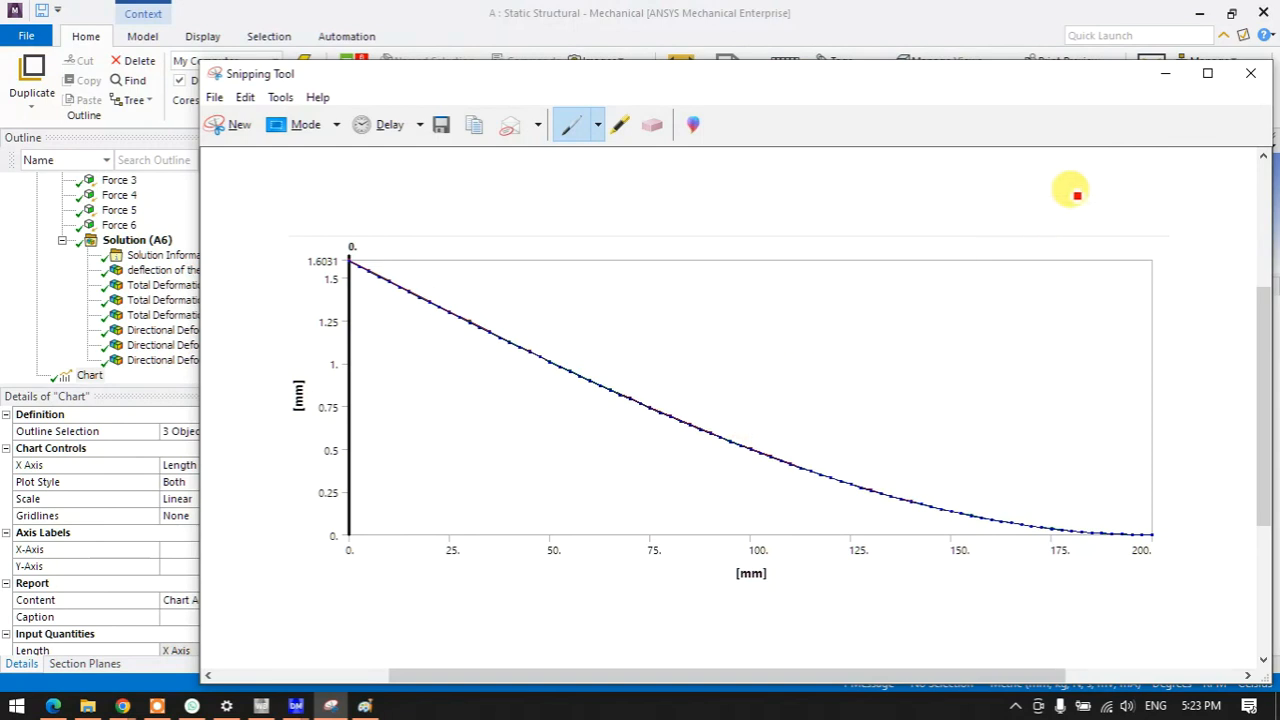
- Minimise Snipping Tool, show the chart's tabular data and examine the Directional Deformation 3 values along the full length
left_click(1165, 73)
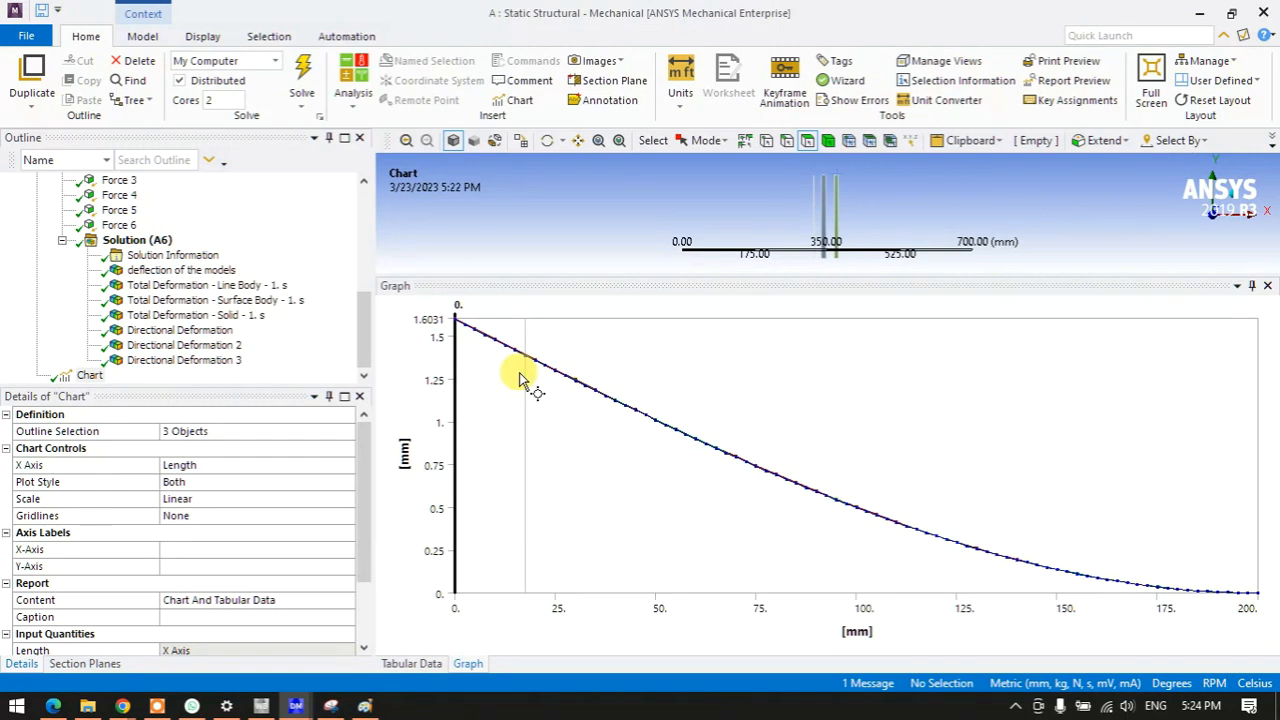
left_click(420, 662)
scroll(572, 407, "up", 5)
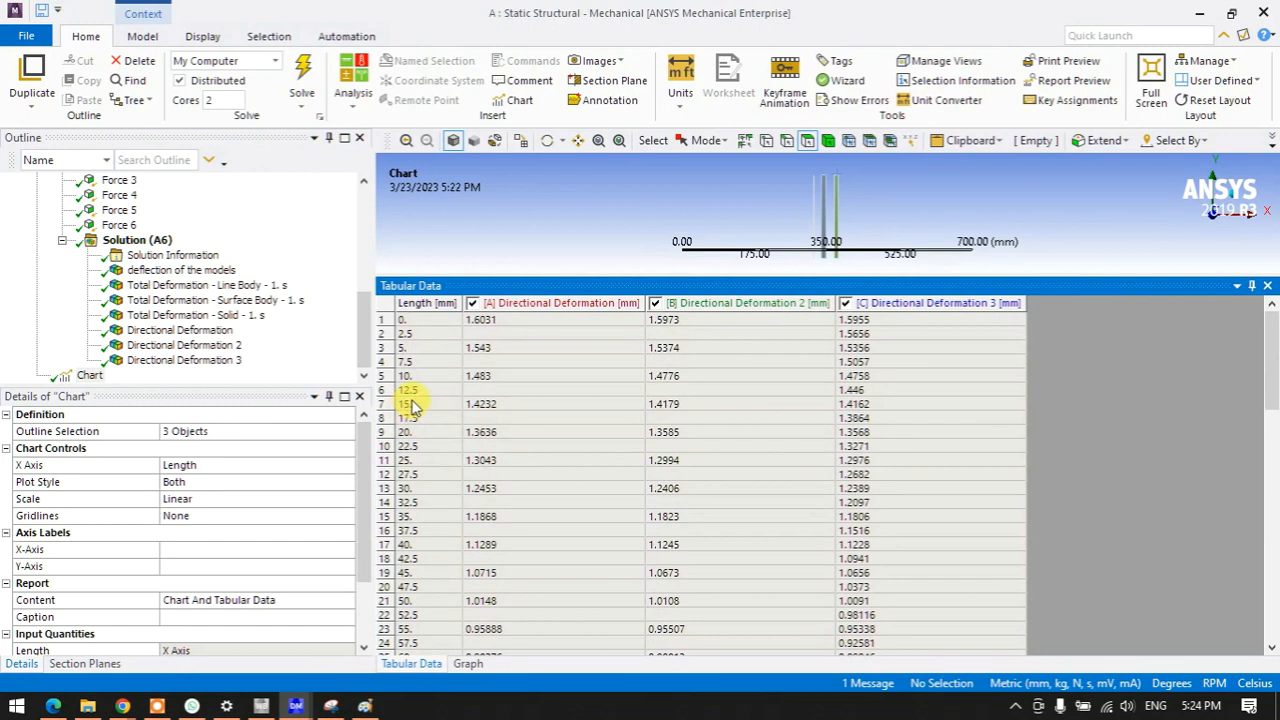
left_click(890, 305)
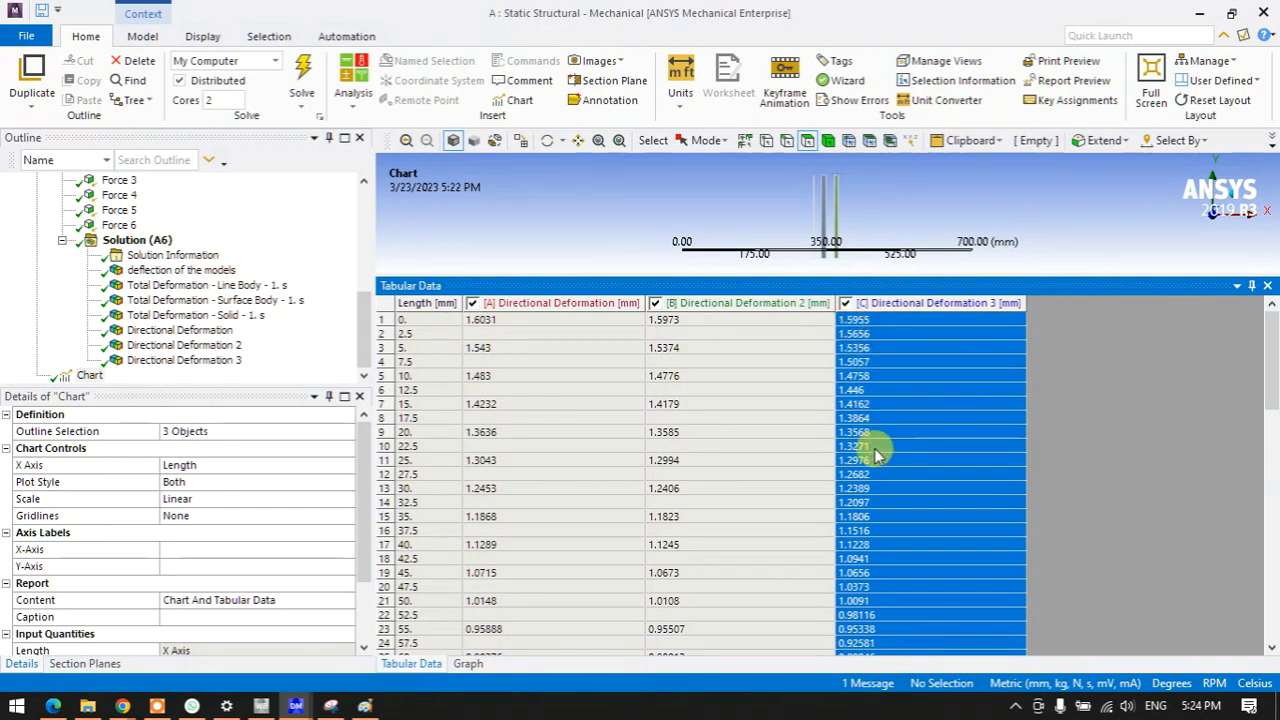
scroll(874, 470, "down", 10)
scroll(876, 583, "down", 9)
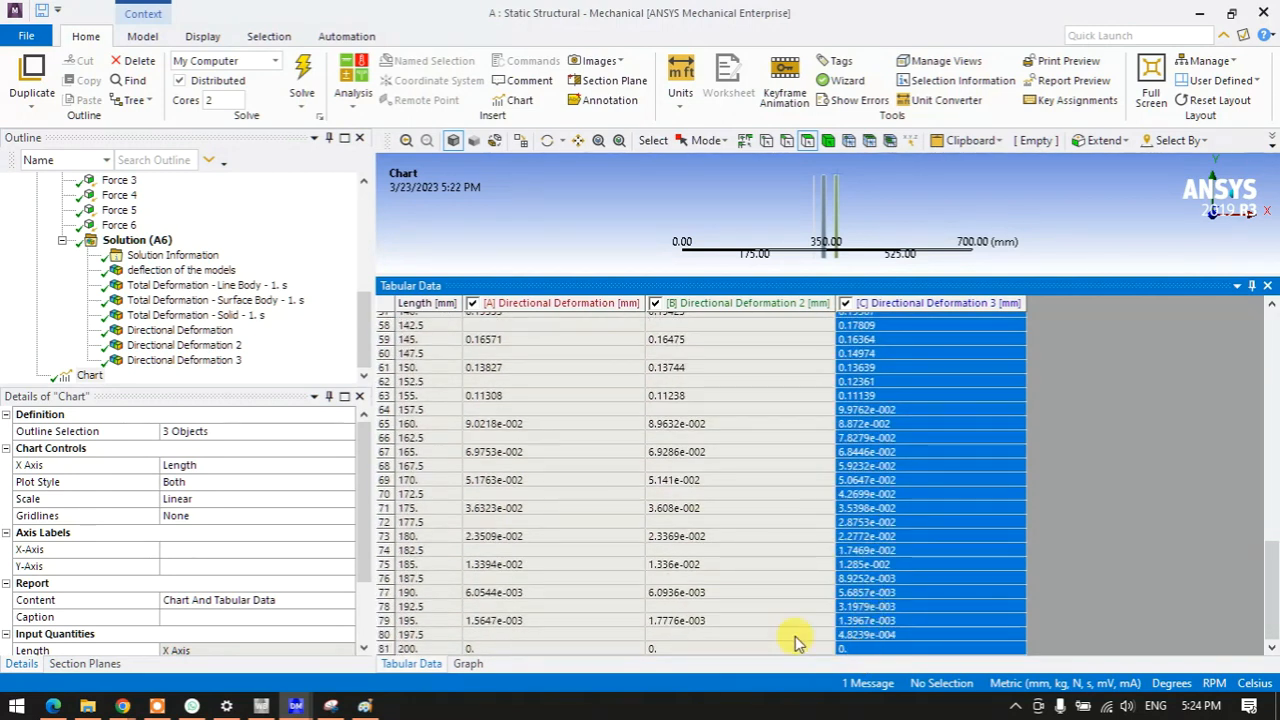
scroll(894, 577, "up", 19)
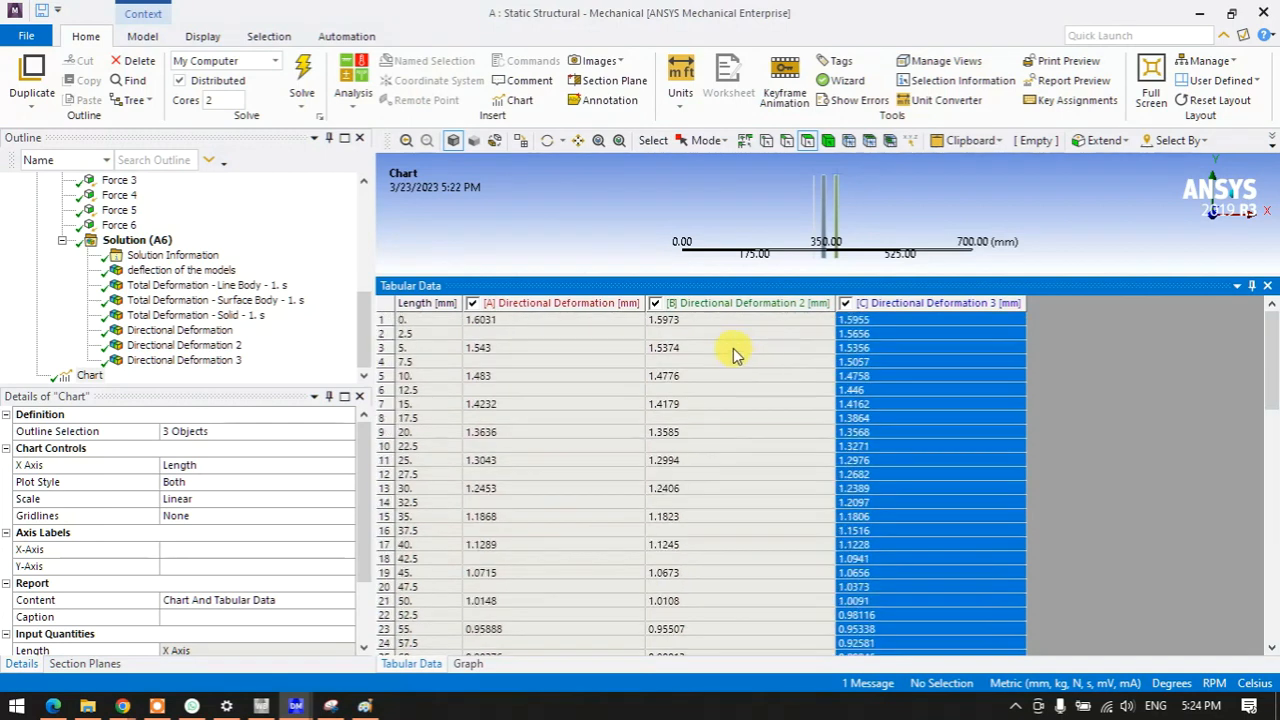
- Compare the Directional Deformation and Directional Deformation 2 columns, and the deflections of all three bodies at length 0
left_click(540, 305)
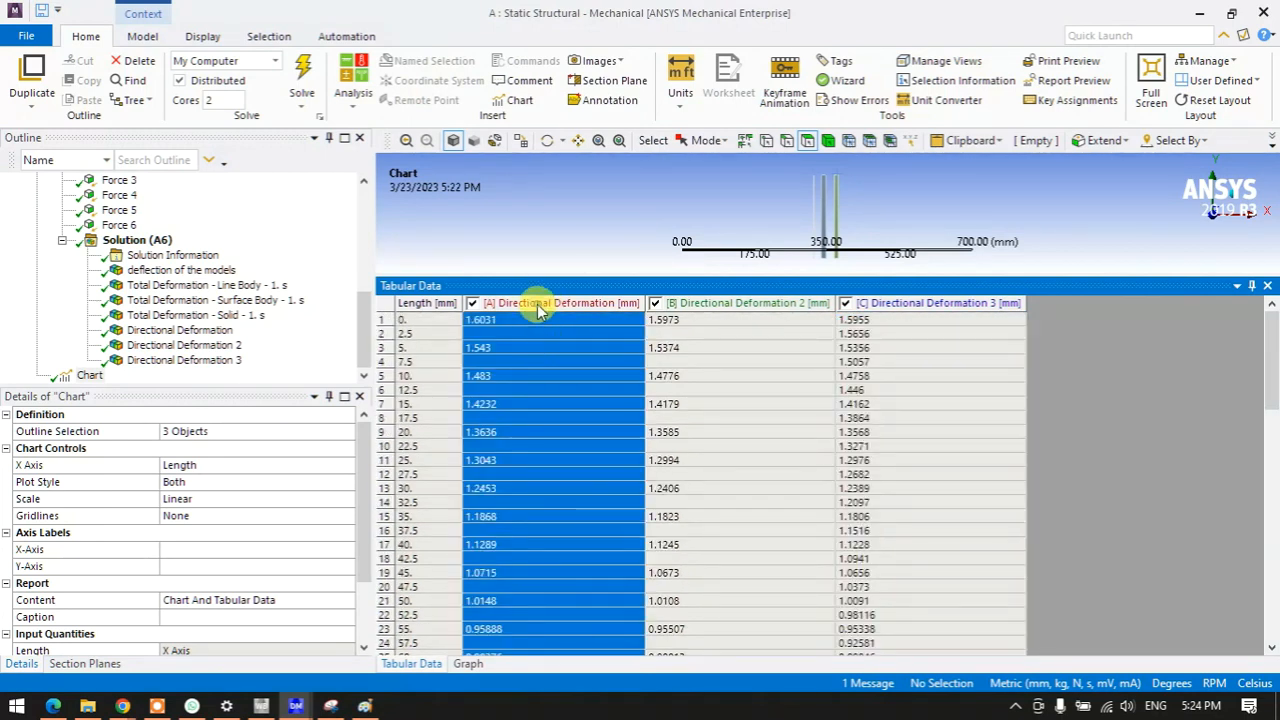
left_click(733, 302)
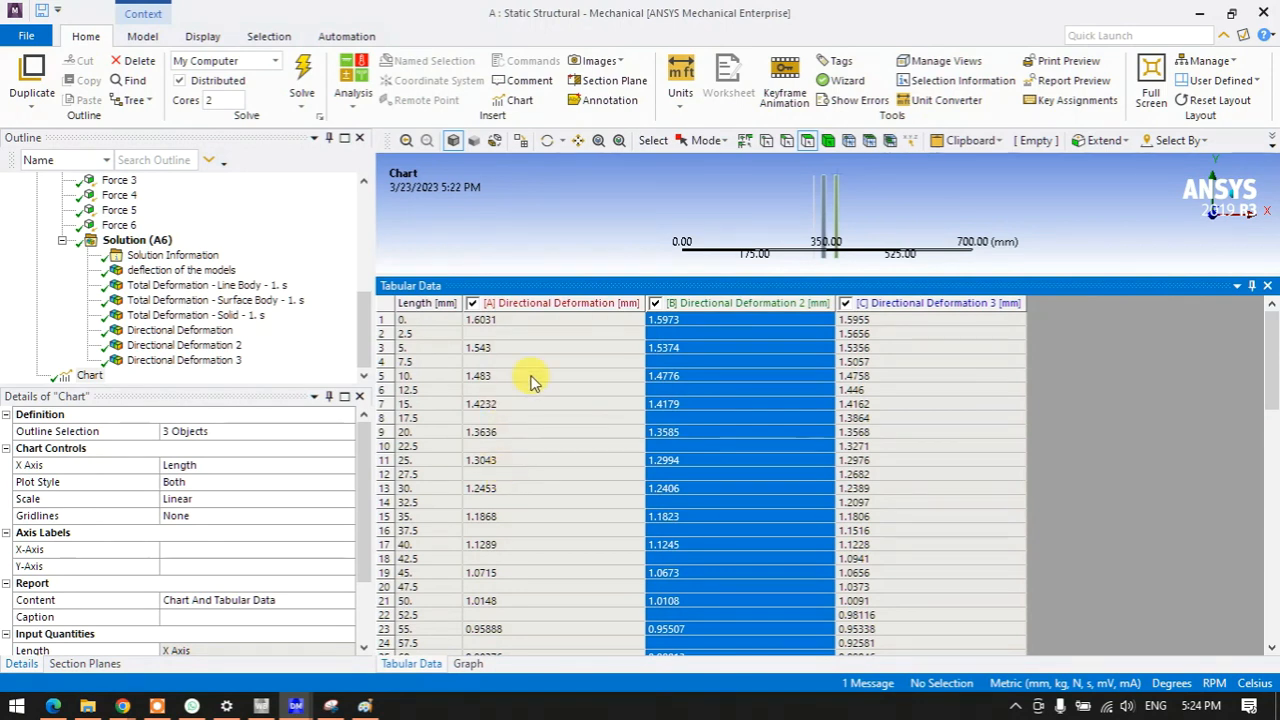
left_click(585, 310)
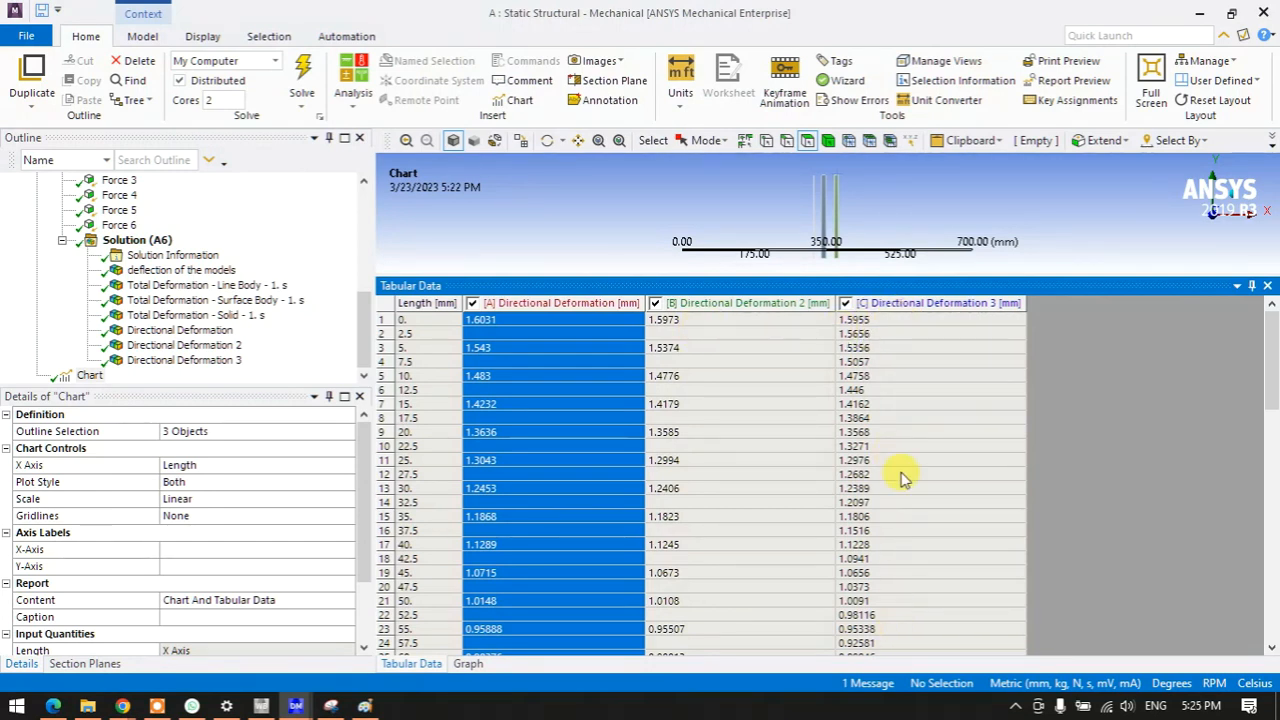
left_click(490, 321)
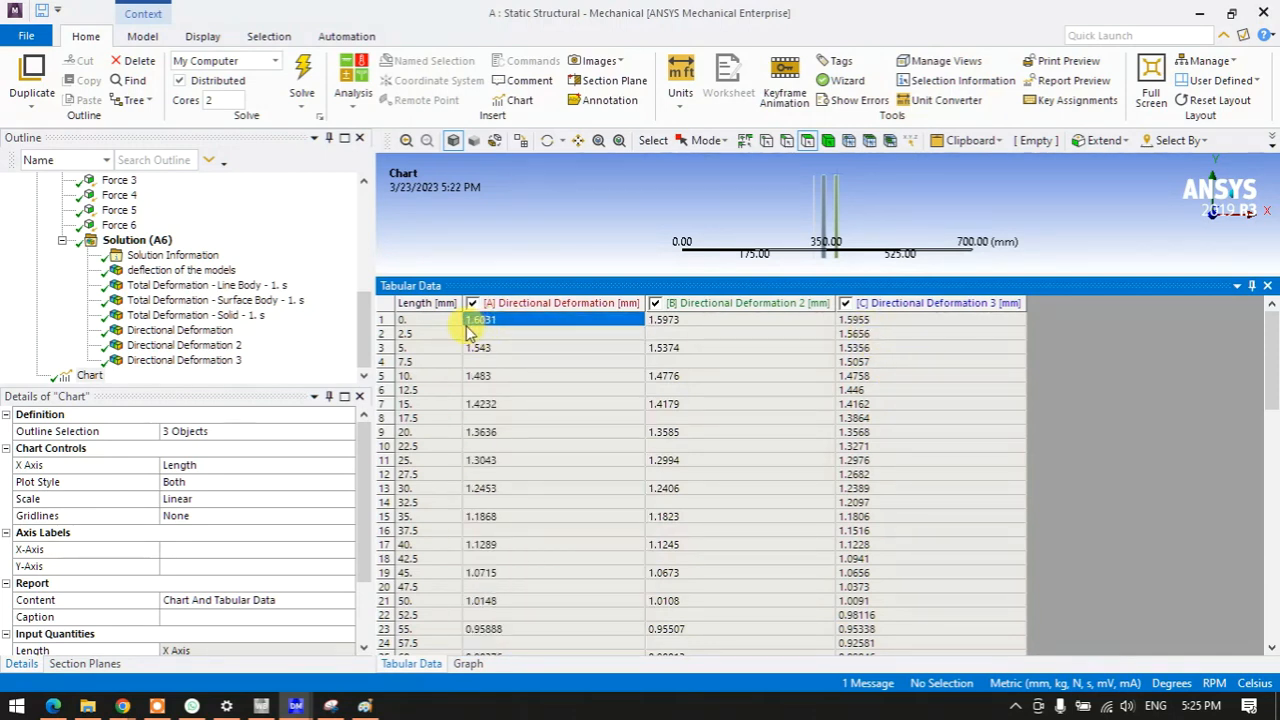
left_click(684, 323)
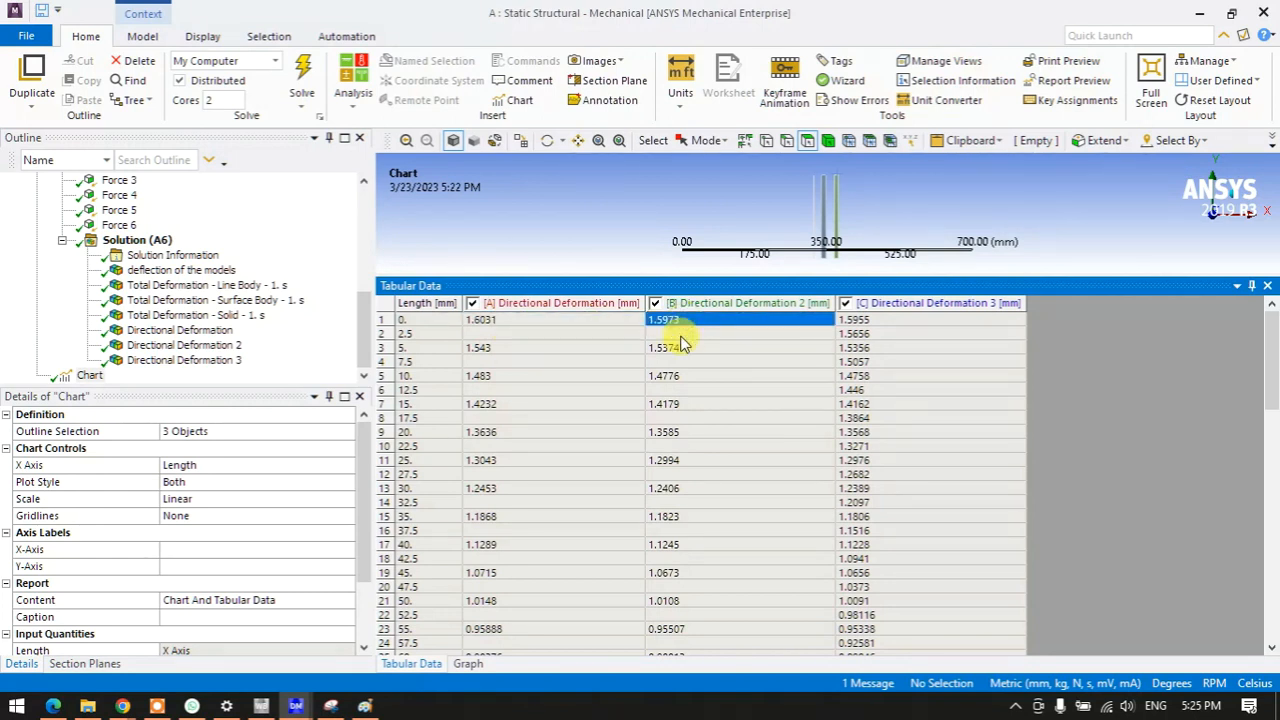
left_click(886, 322)
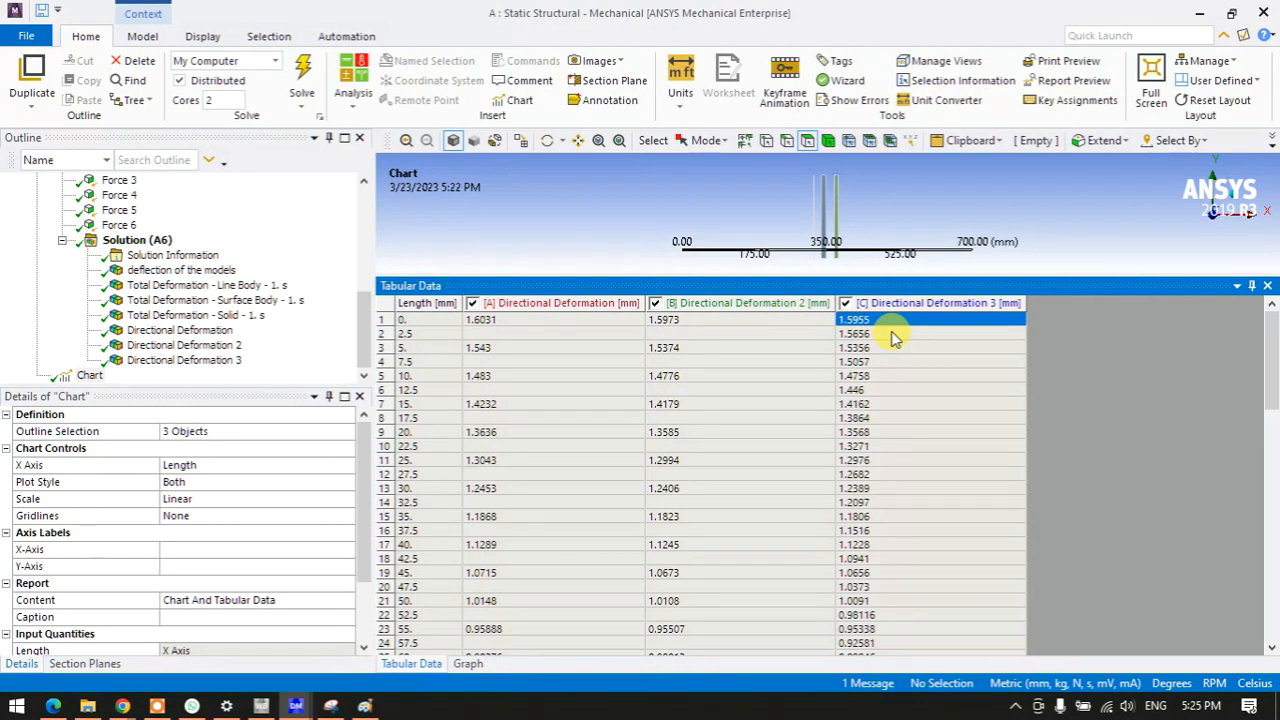
- Enlarge the model view and add an Equivalent (von-Mises) Stress result to the solution, scoped to the line body
left_click_drag(903, 278, 905, 614)
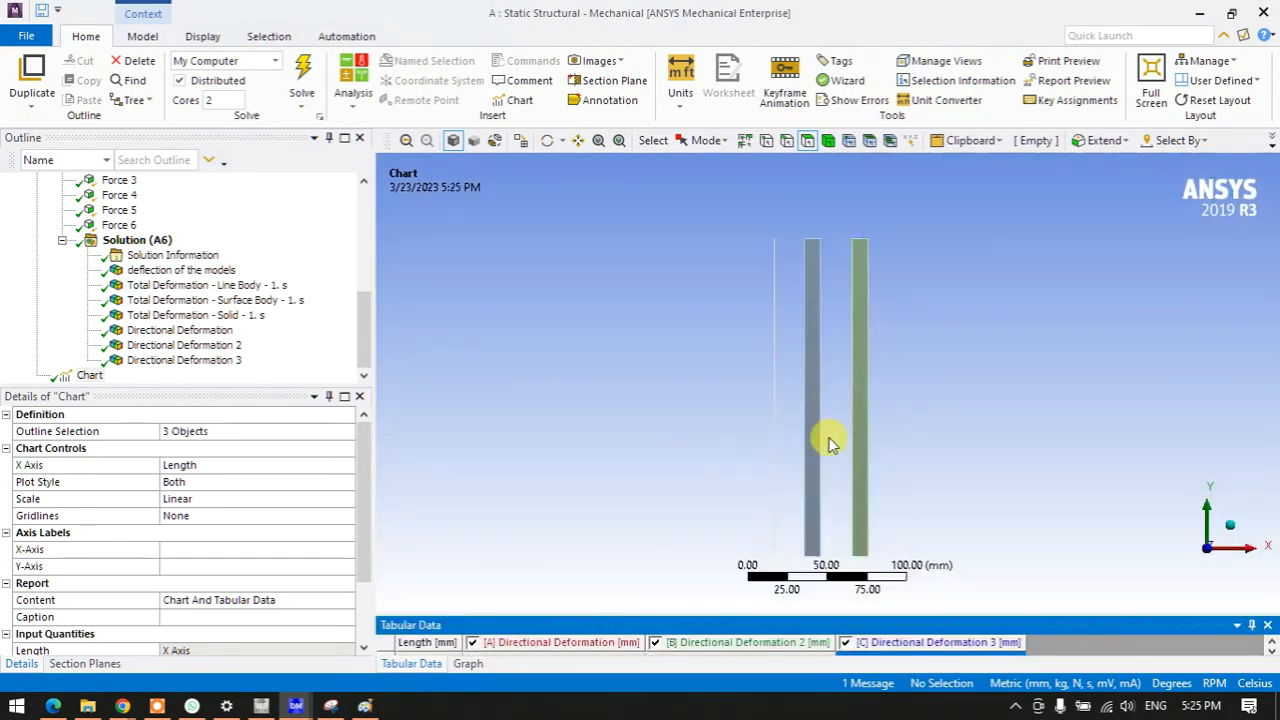
left_click(128, 241)
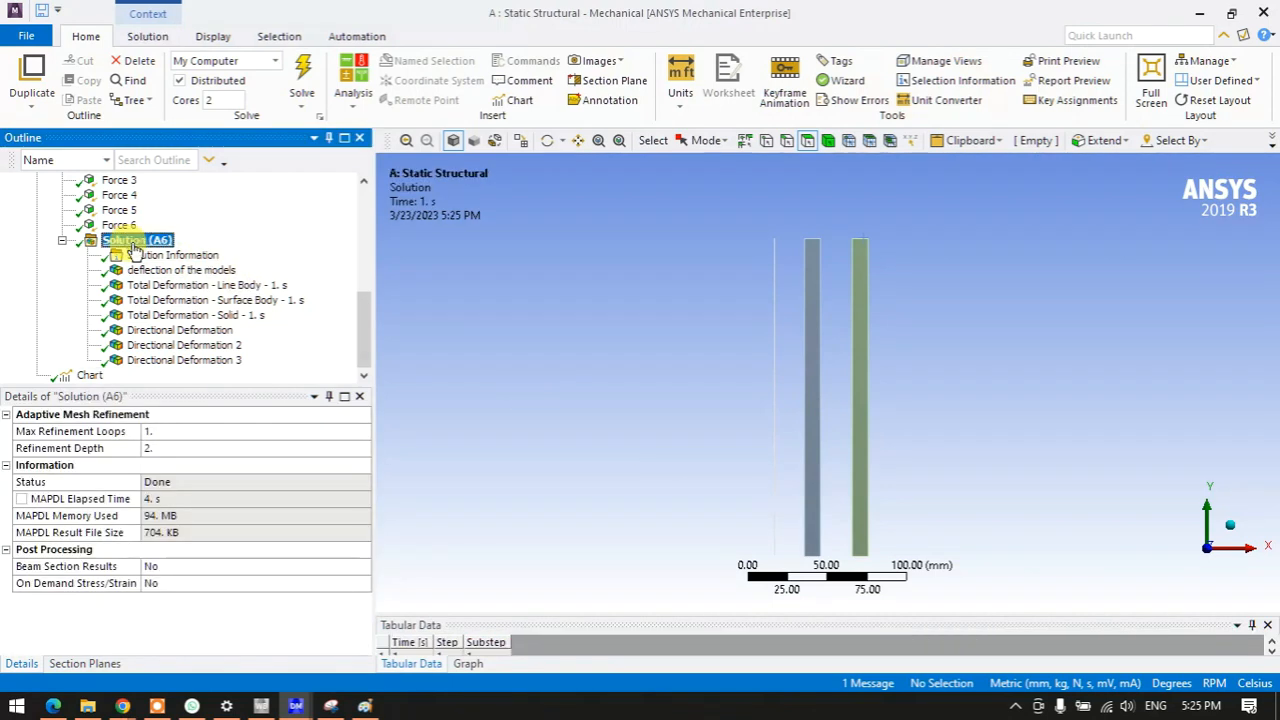
right_click(133, 245)
mouse_move(180, 253)
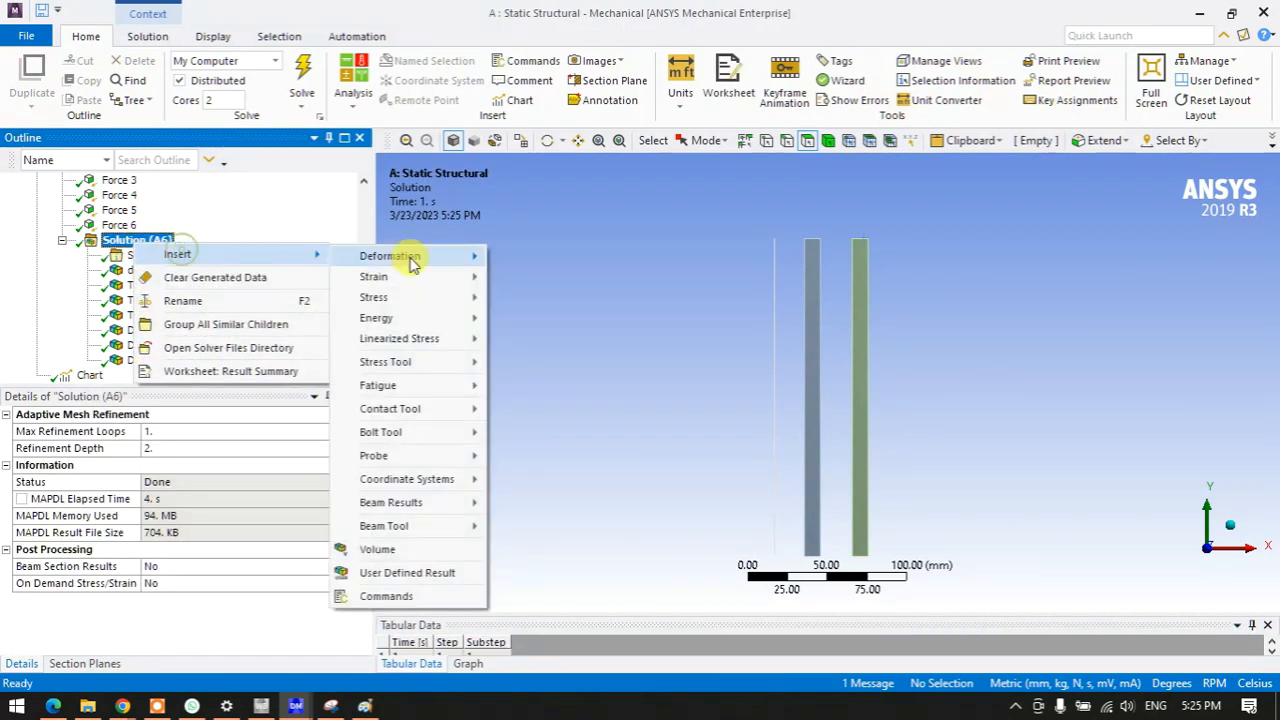
mouse_move(417, 297)
left_click(512, 300)
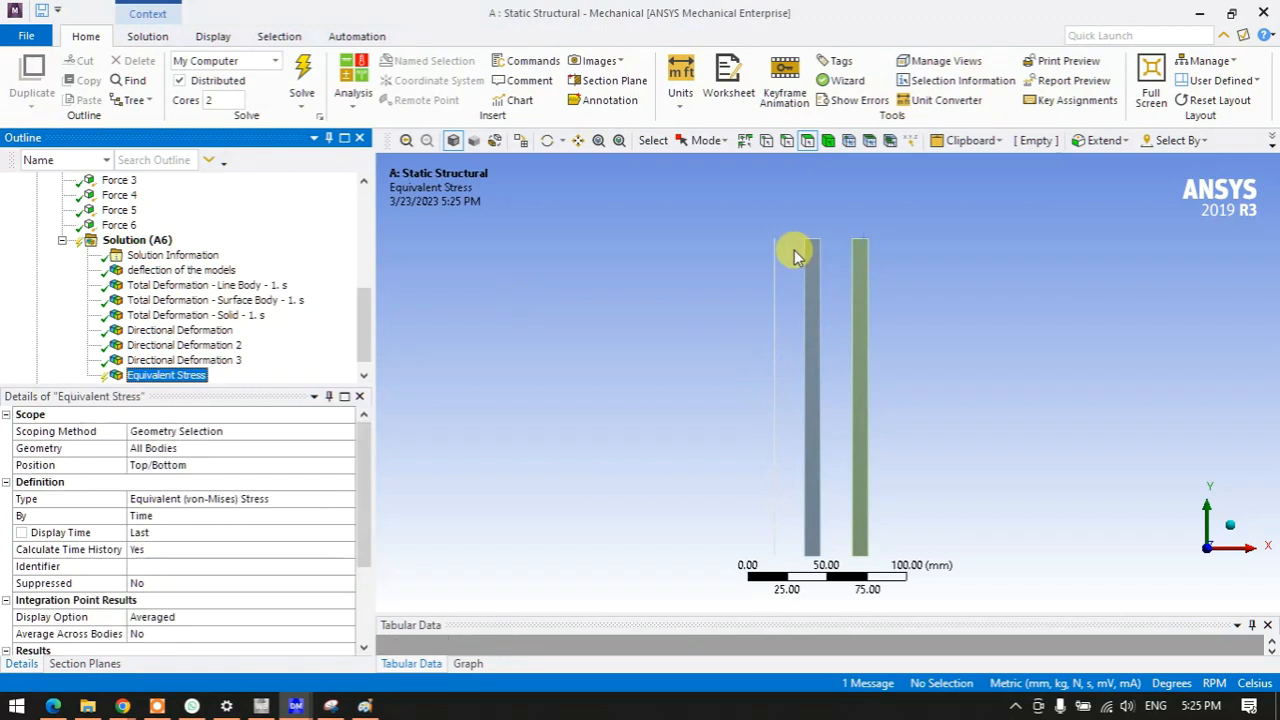
left_click(828, 141)
left_click(772, 268)
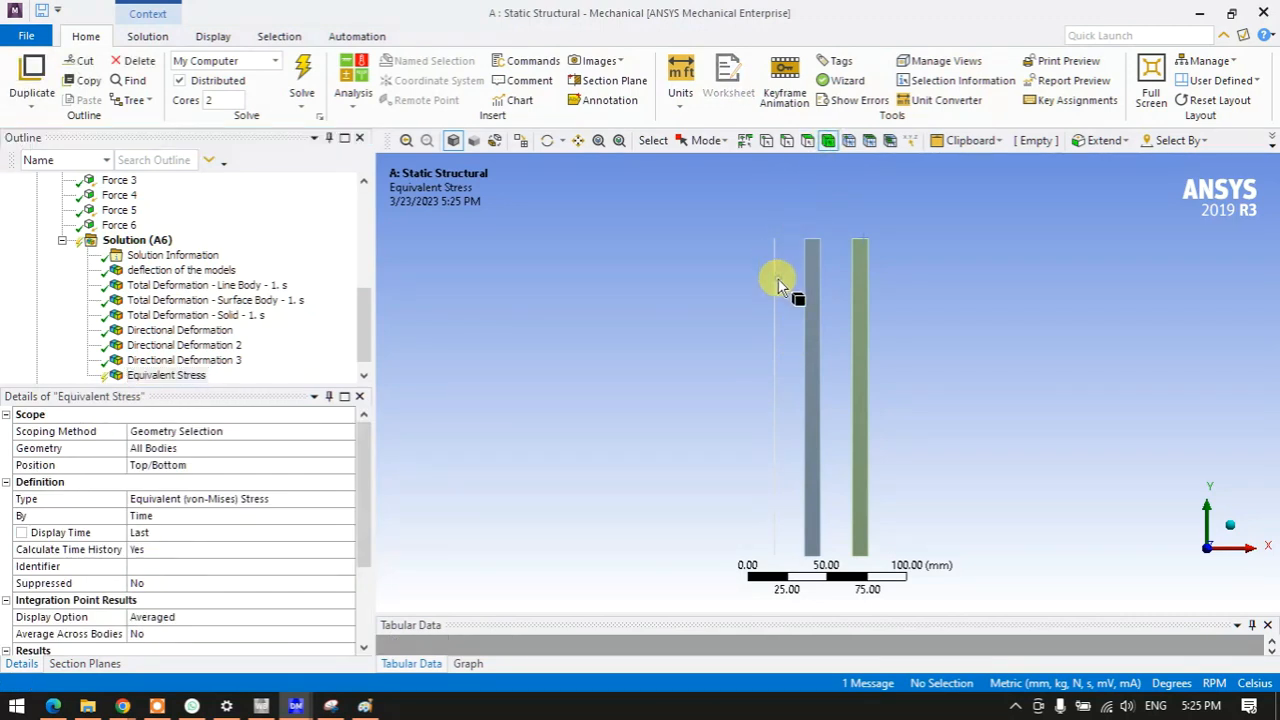
left_click(180, 448)
left_click(172, 448)
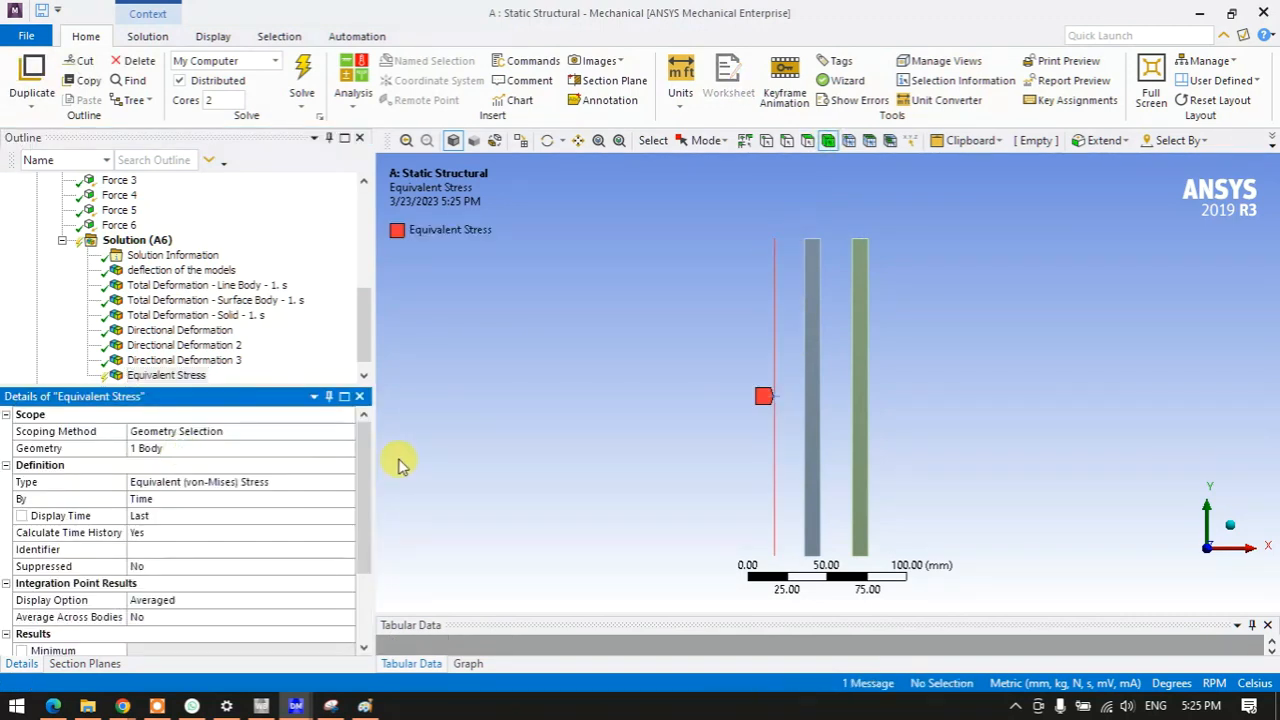
- Duplicate the Equivalent Stress result and scope the copy to the surface body
right_click(160, 374)
left_click(200, 310)
right_click(180, 375)
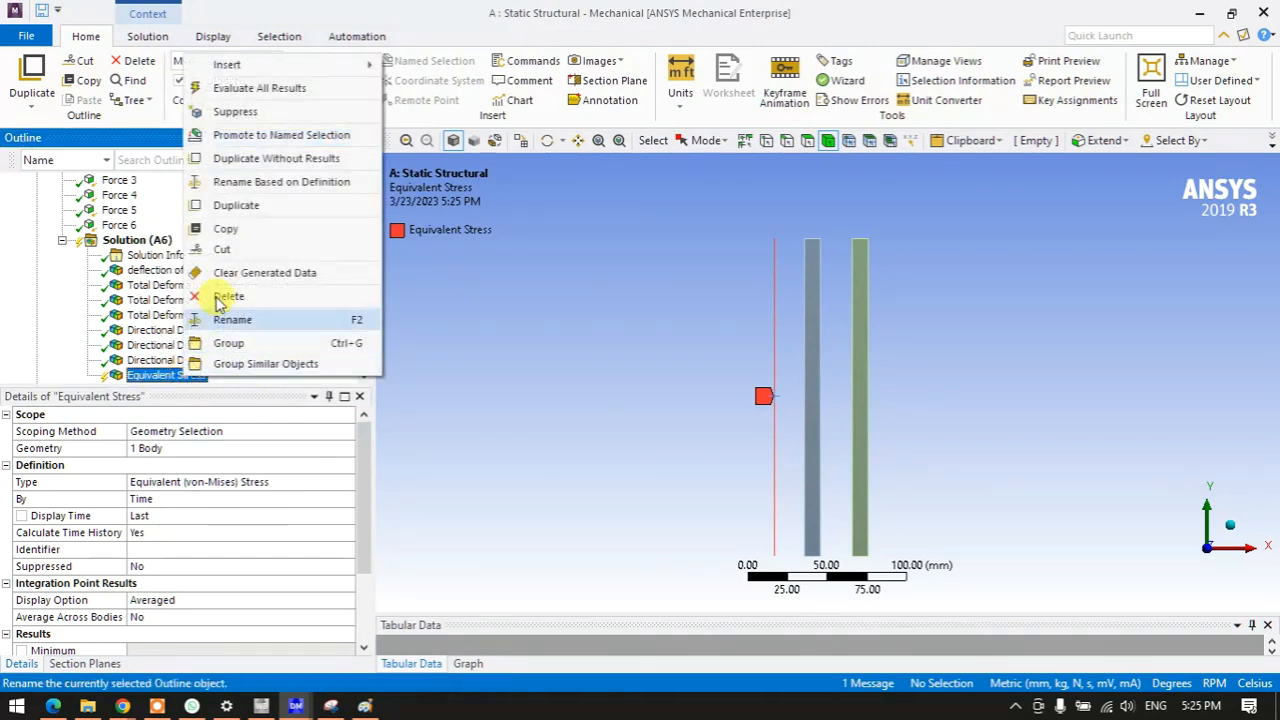
left_click(236, 205)
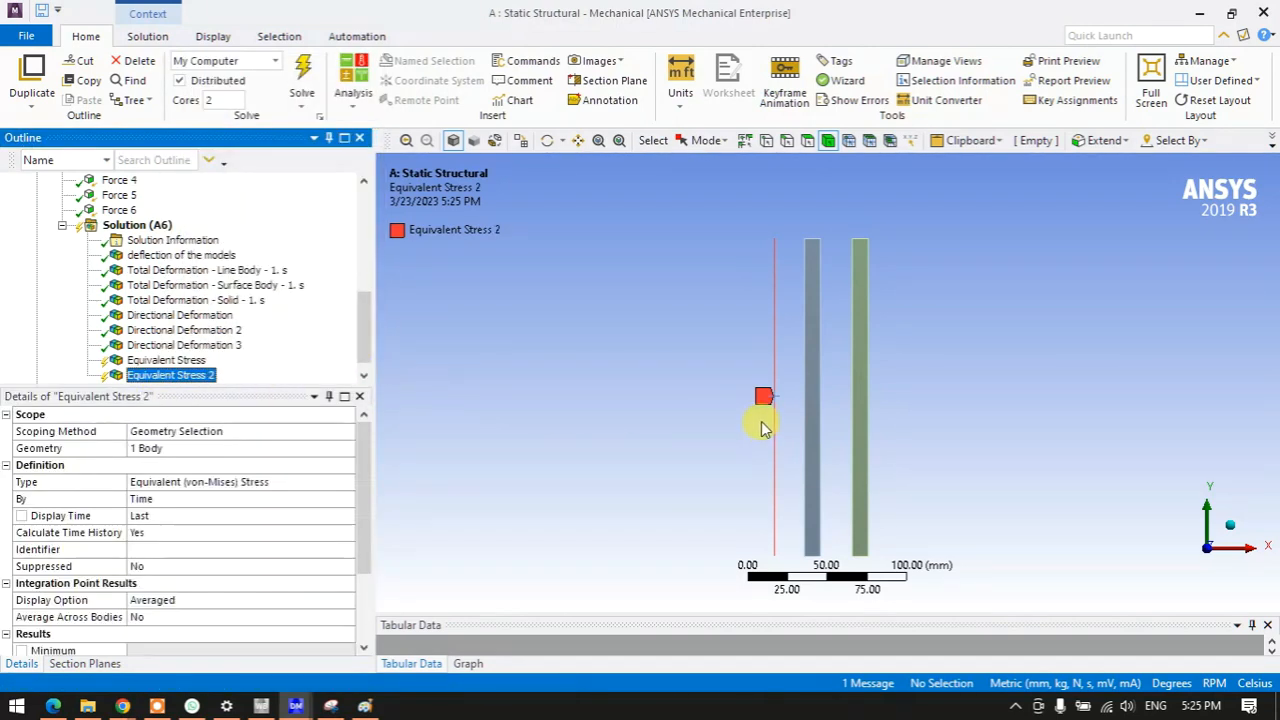
left_click(810, 385)
left_click(180, 448)
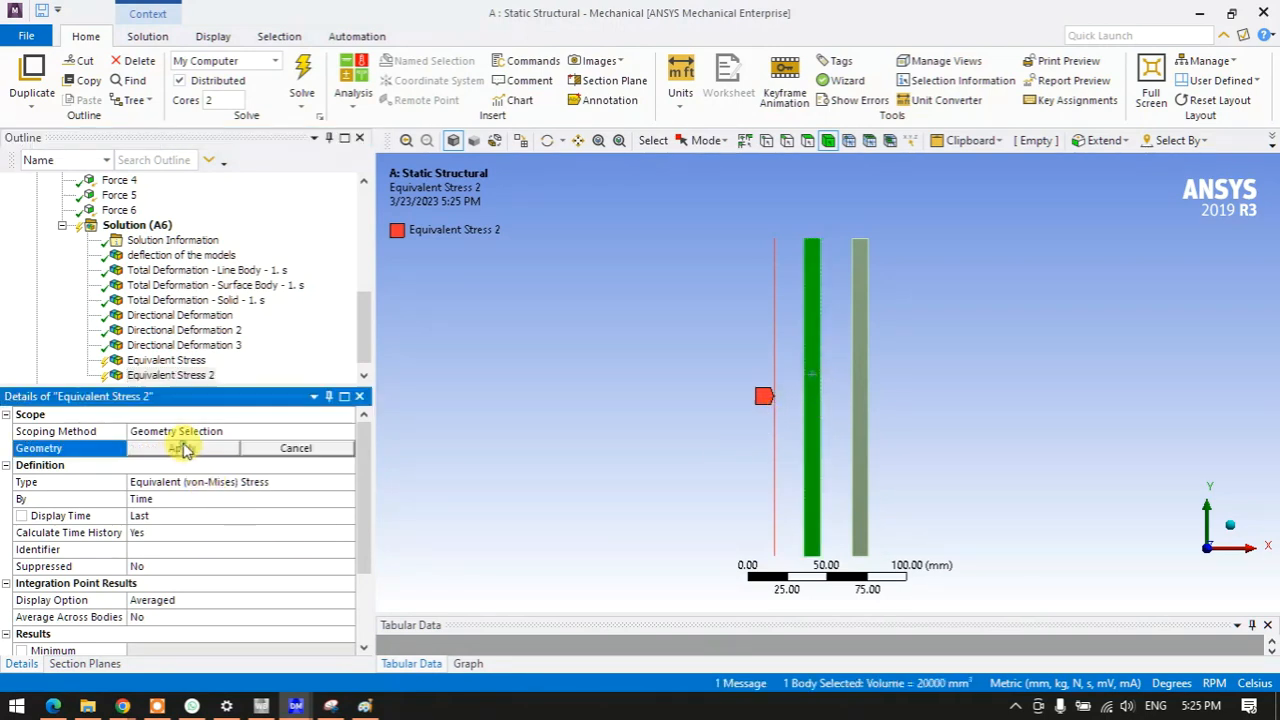
left_click(182, 445)
- Duplicate the surface body's stress result, scope the copy to the solid body, and solve the analysis
right_click(172, 375)
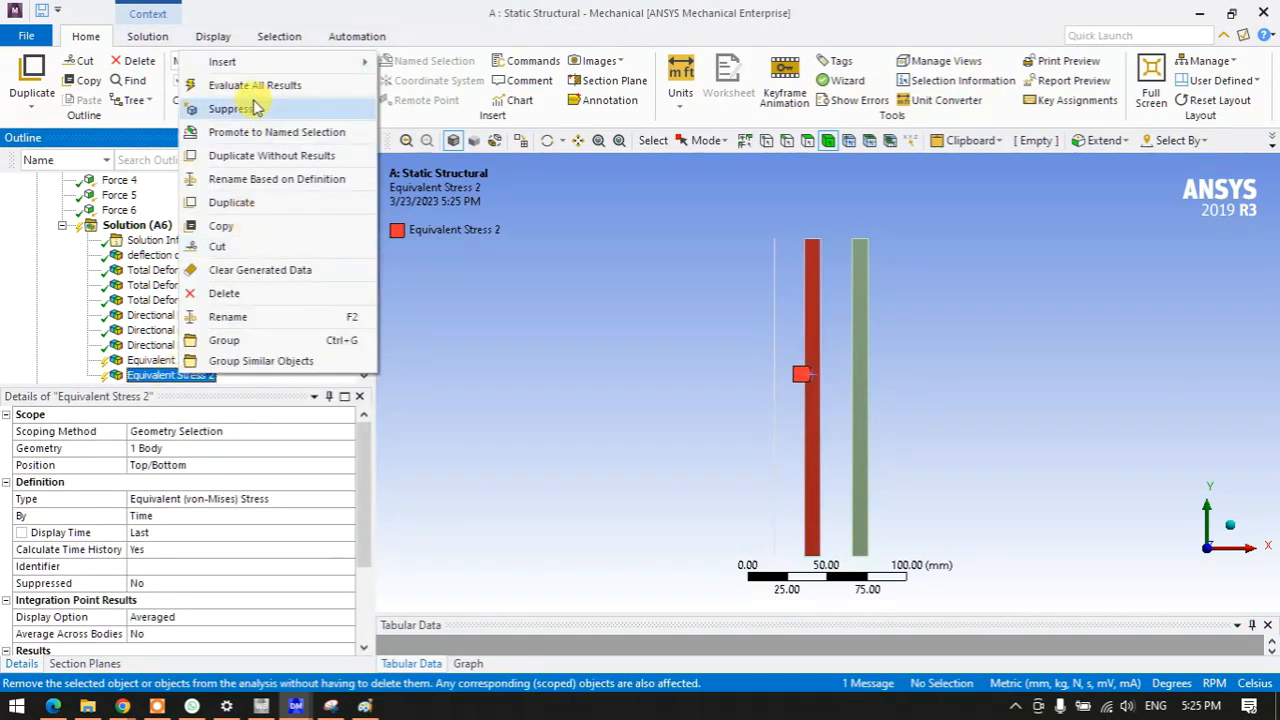
left_click(230, 202)
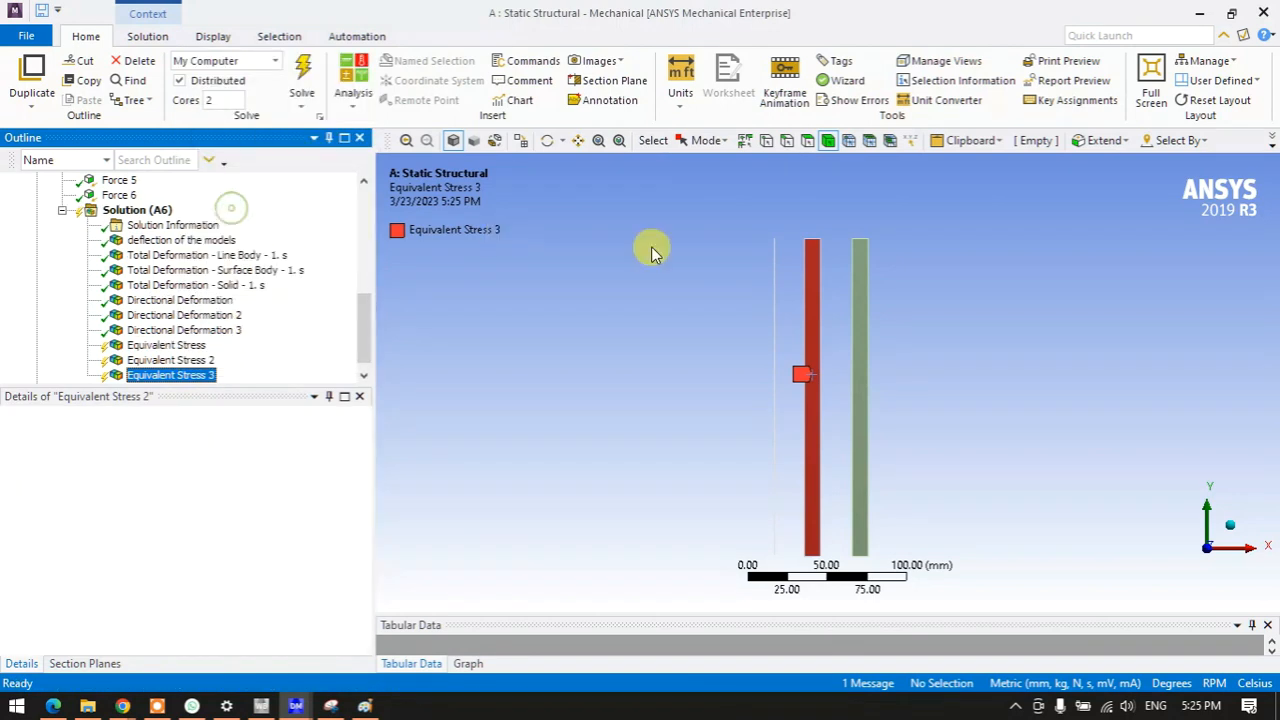
left_click(860, 333)
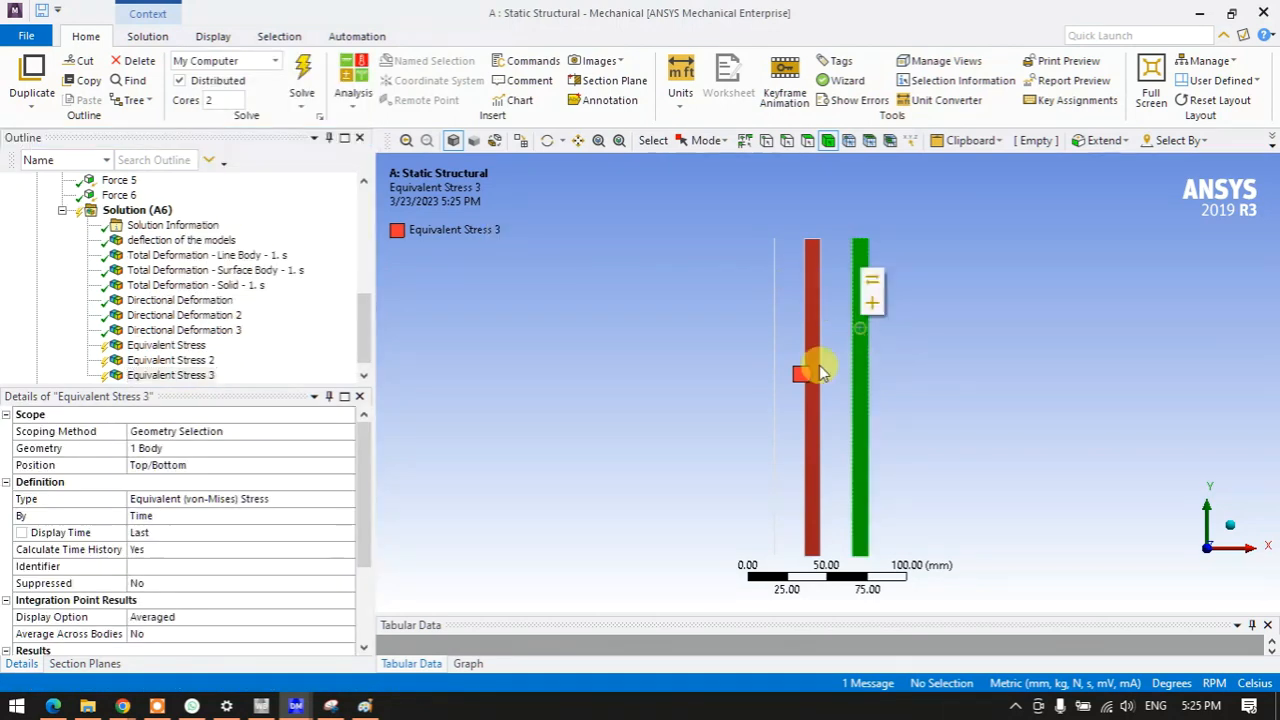
left_click(165, 452)
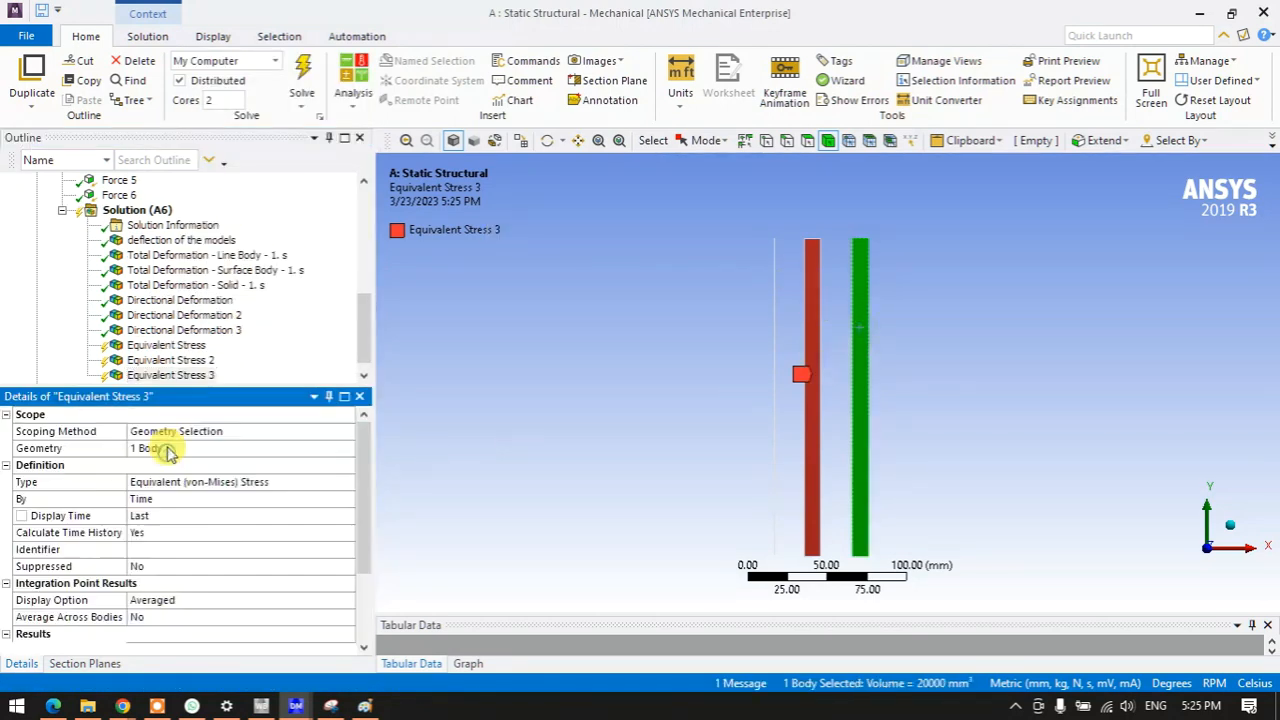
left_click(303, 78)
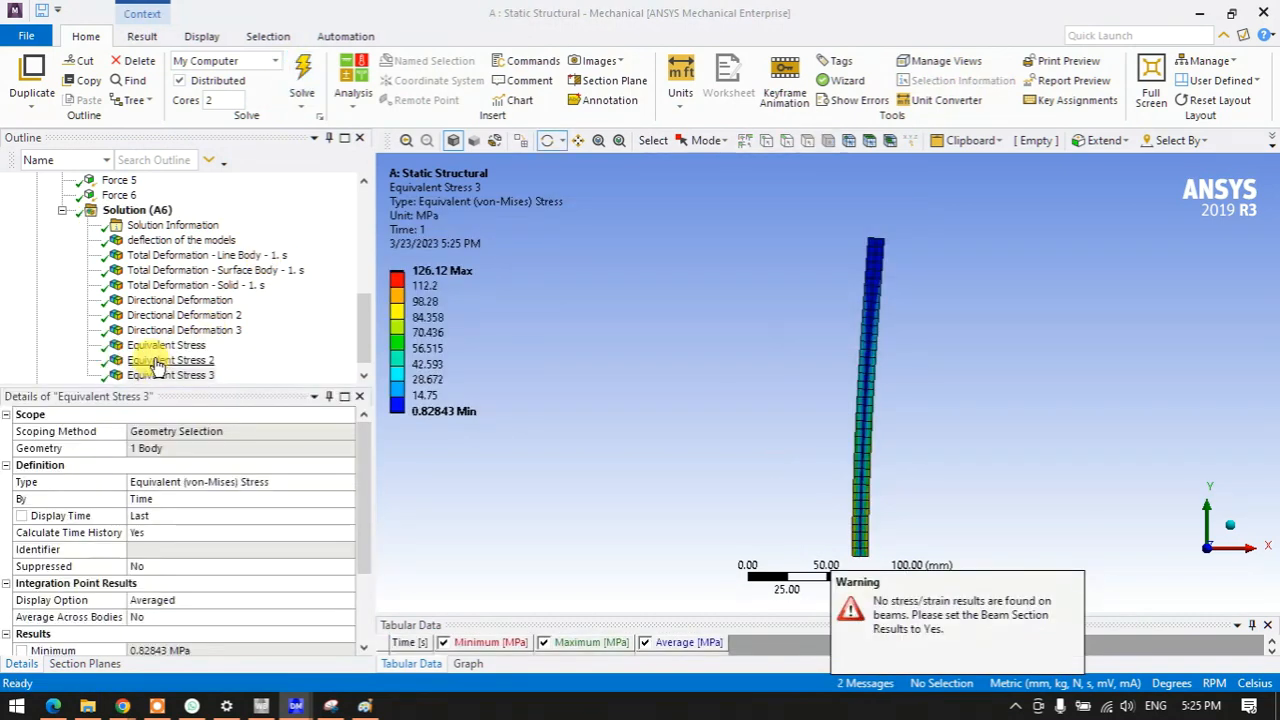
- Compare the equivalent stress plots of the surface body, solid body and line body
left_click(160, 361)
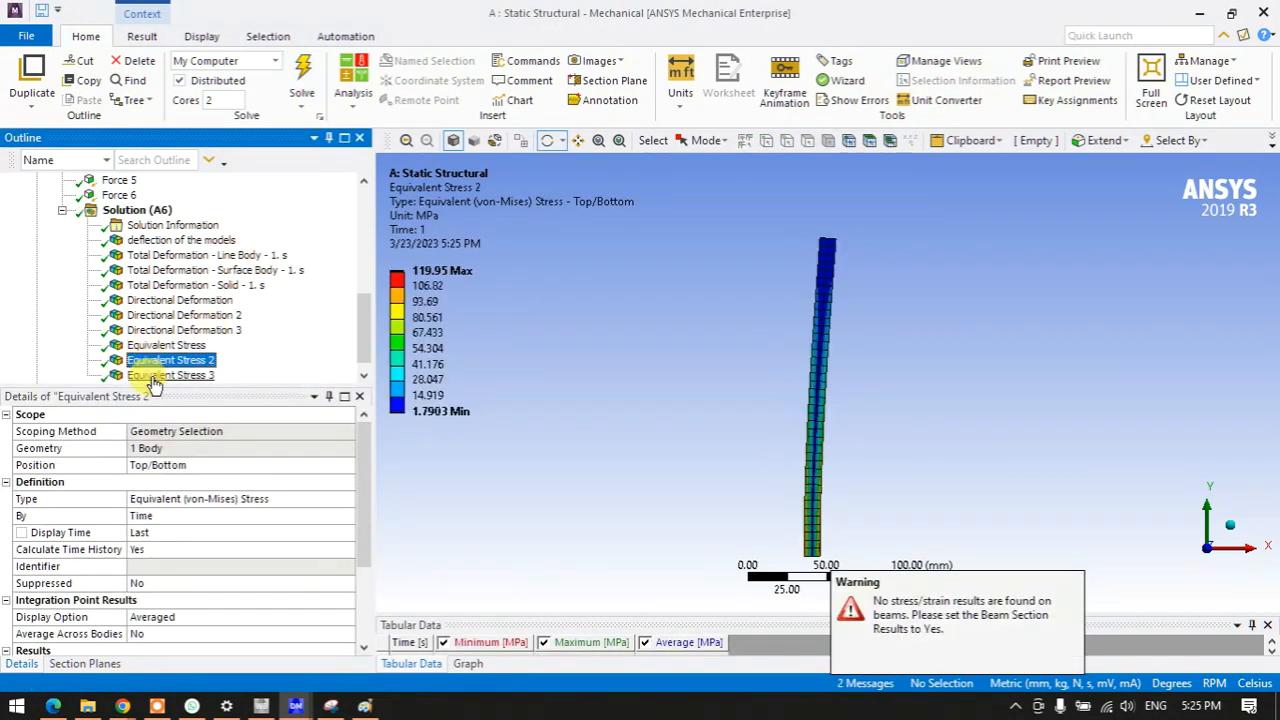
left_click(150, 376)
left_click(155, 346)
left_click(155, 361)
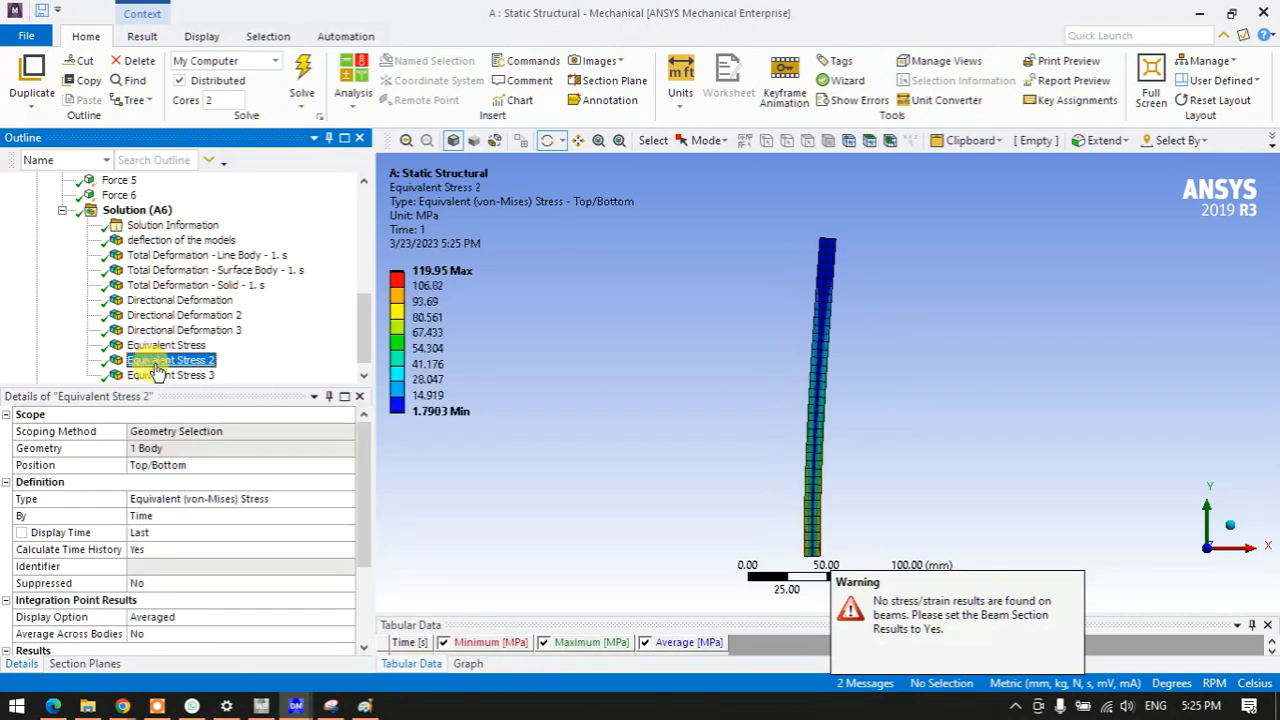
left_click(157, 376)
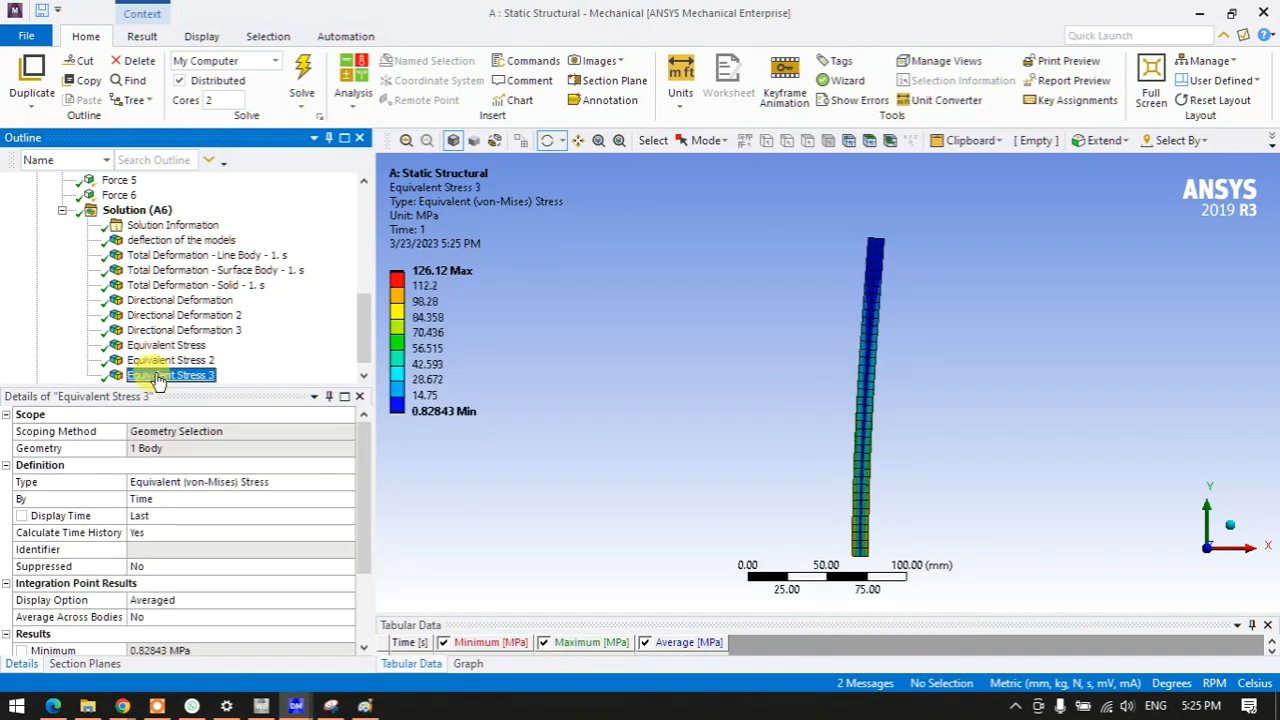
left_click(155, 346)
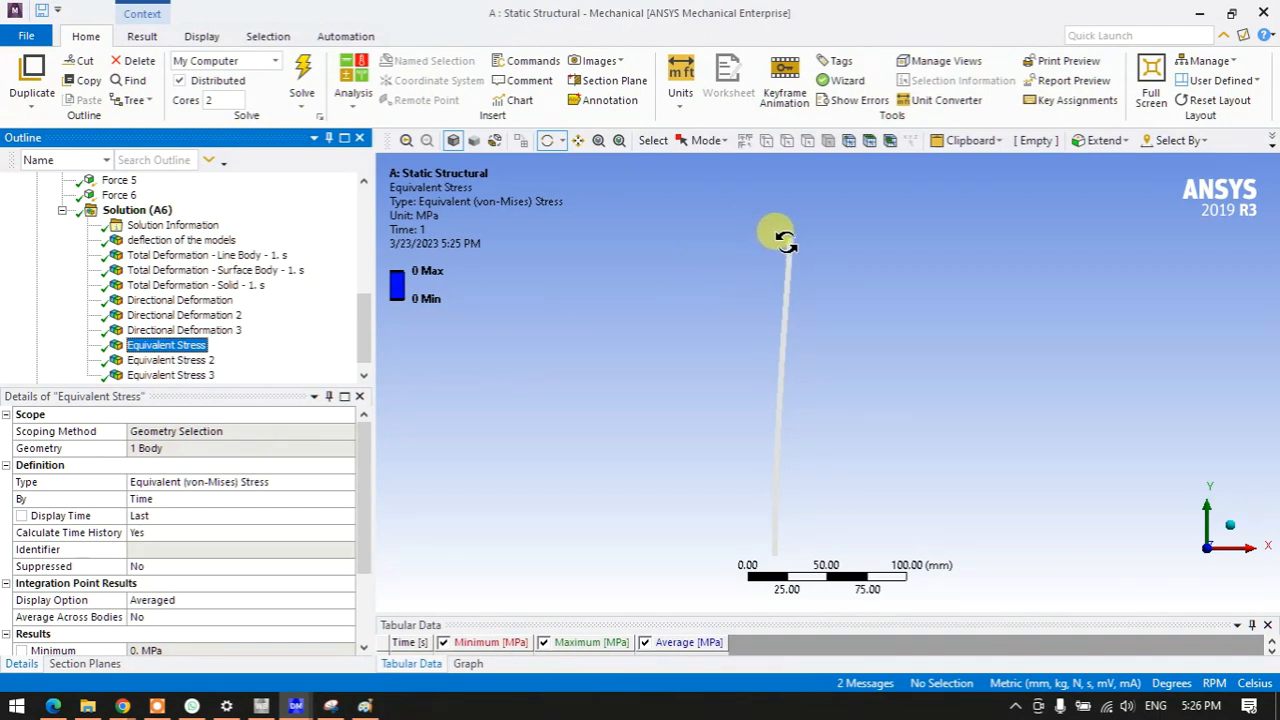
- Switch to Snipping Tool and handwrite S = F/A = 100/? above the graph, circling the question mark
left_click(331, 705)
scroll(457, 386, "up", 3)
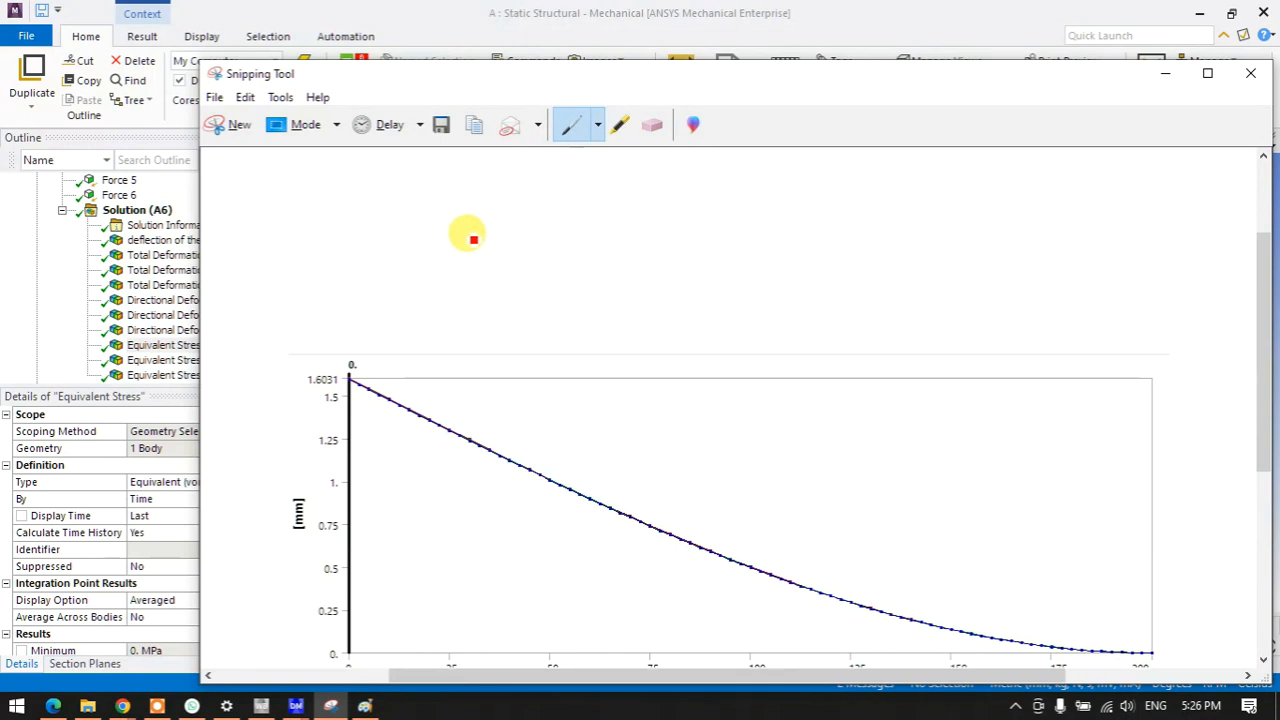
mouse_move(468, 216)
left_mouse_down()
mouse_move(441, 252)
mouse_move(501, 228)
left_mouse_up()
mouse_move(483, 238)
left_mouse_down()
mouse_move(512, 236)
mouse_move(555, 187)
mouse_move(558, 219)
left_mouse_up()
mouse_move(556, 234)
left_mouse_down()
mouse_move(543, 256)
mouse_move(568, 260)
mouse_move(575, 239)
left_mouse_up()
mouse_move(579, 212)
left_mouse_down()
mouse_move(591, 220)
mouse_move(647, 187)
left_mouse_up()
mouse_move(662, 184)
left_mouse_down()
mouse_move(690, 213)
mouse_move(672, 266)
left_mouse_up()
left_click(673, 282)
left_click_drag(686, 213, 666, 224)
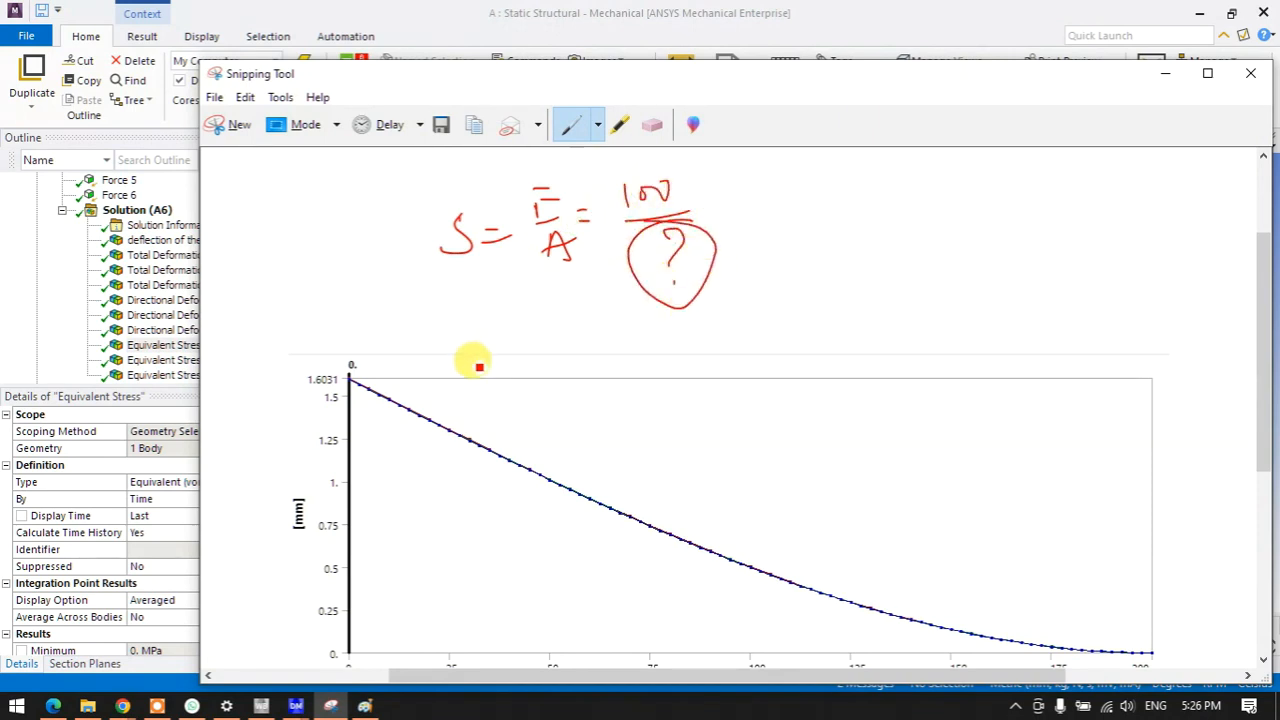
- Extend the handwritten equation with = 100/0 = ∞, and mark it with a vertical line crossed by an arrow and an underlined S
left_click_drag(737, 209, 752, 222)
left_click_drag(802, 172, 804, 195)
left_click_drag(816, 174, 829, 182)
left_click_drag(832, 172, 844, 181)
mouse_move(795, 216)
left_mouse_down()
mouse_move(845, 212)
mouse_move(826, 238)
mouse_move(900, 211)
left_mouse_up()
left_click_drag(884, 225, 974, 200)
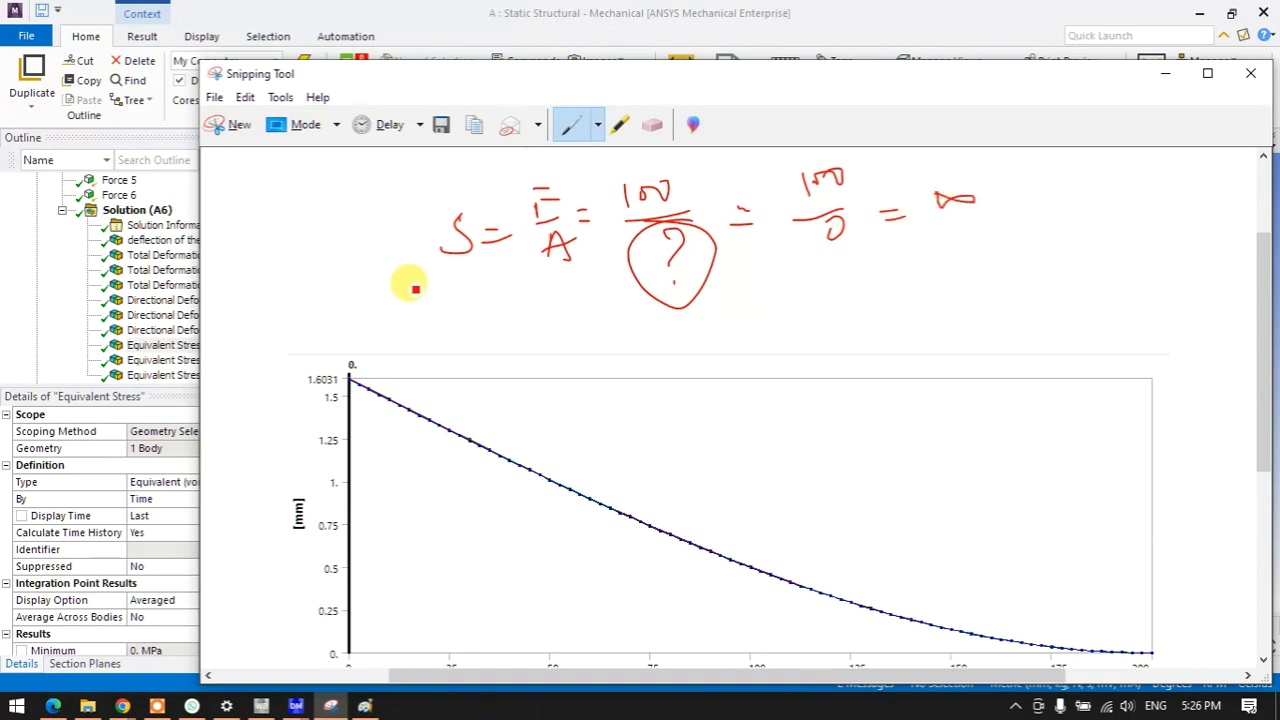
mouse_move(367, 232)
left_mouse_down()
mouse_move(377, 296)
mouse_move(402, 287)
mouse_move(392, 298)
left_mouse_up()
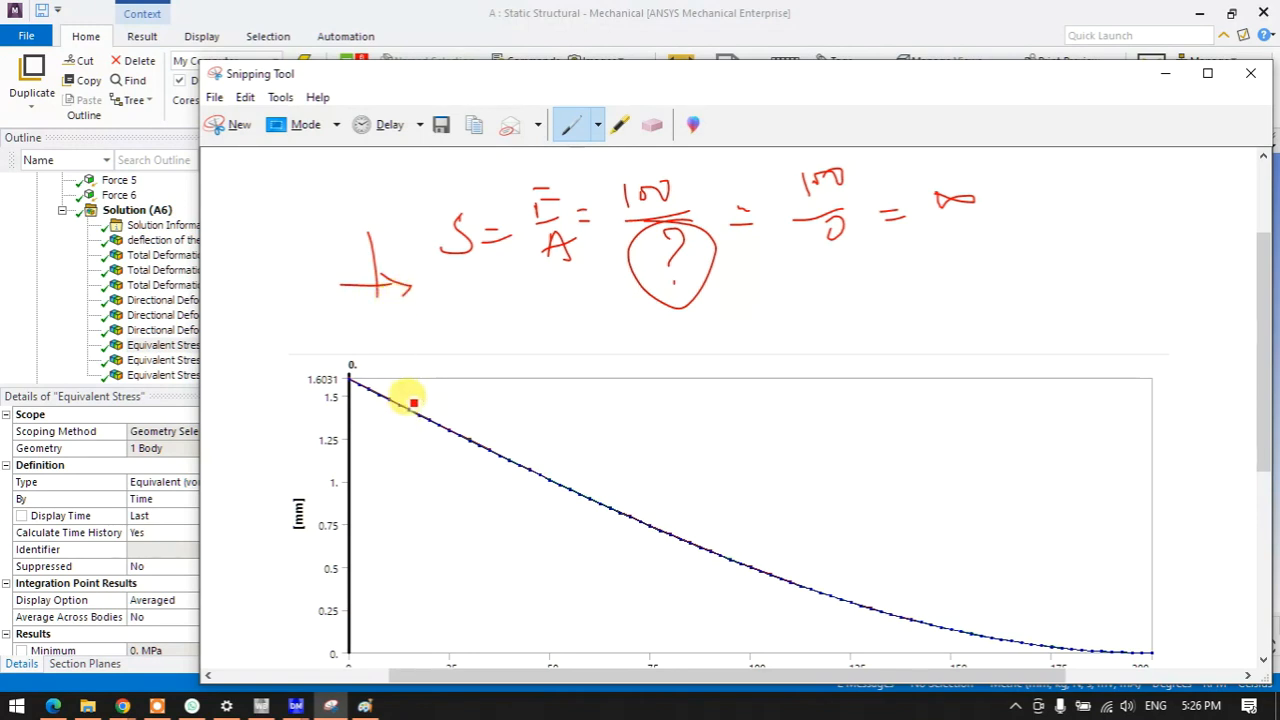
left_click_drag(438, 270, 483, 271)
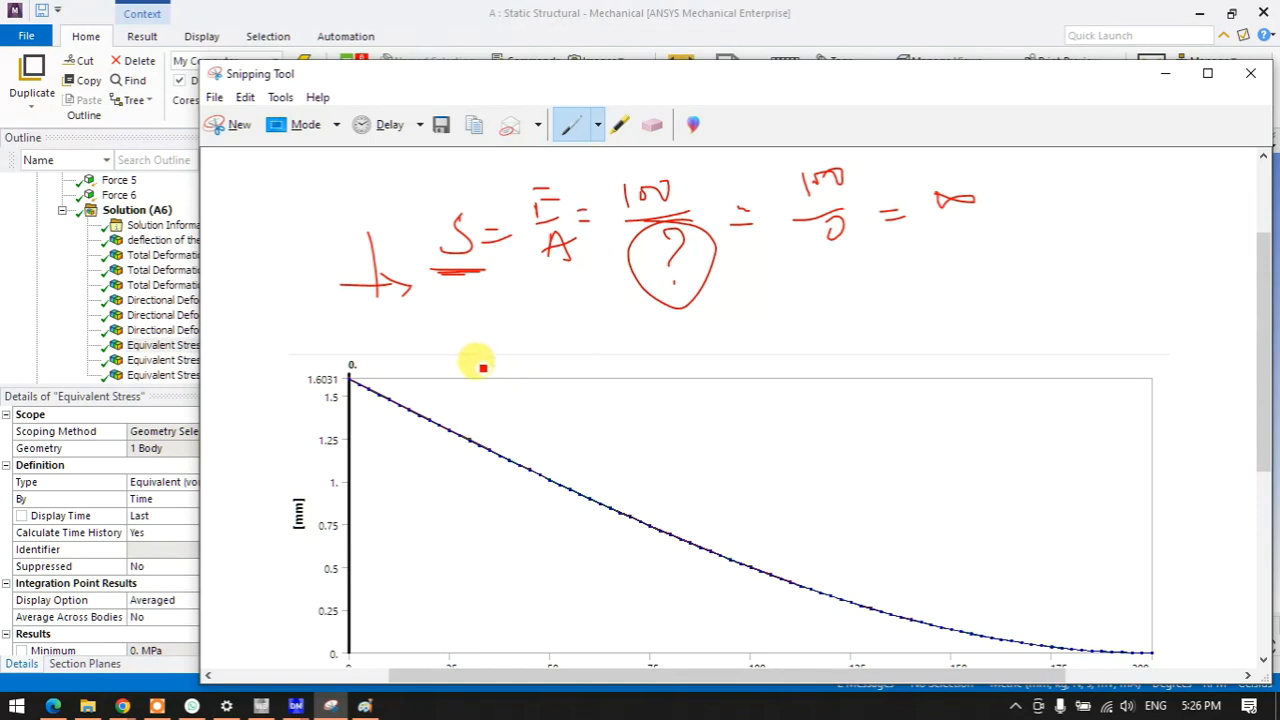
- Handwrite the surface body equation Ss = F/A = 100/(10×1) below the first stress equation, underlining A
mouse_move(480, 352)
left_mouse_down()
mouse_move(466, 368)
mouse_move(488, 376)
mouse_move(483, 396)
mouse_move(591, 317)
mouse_move(571, 349)
mouse_move(592, 383)
mouse_move(663, 337)
mouse_move(700, 331)
mouse_move(676, 367)
left_mouse_up()
left_click_drag(574, 406, 608, 403)
left_click_drag(663, 355, 720, 345)
left_click_drag(670, 388, 678, 384)
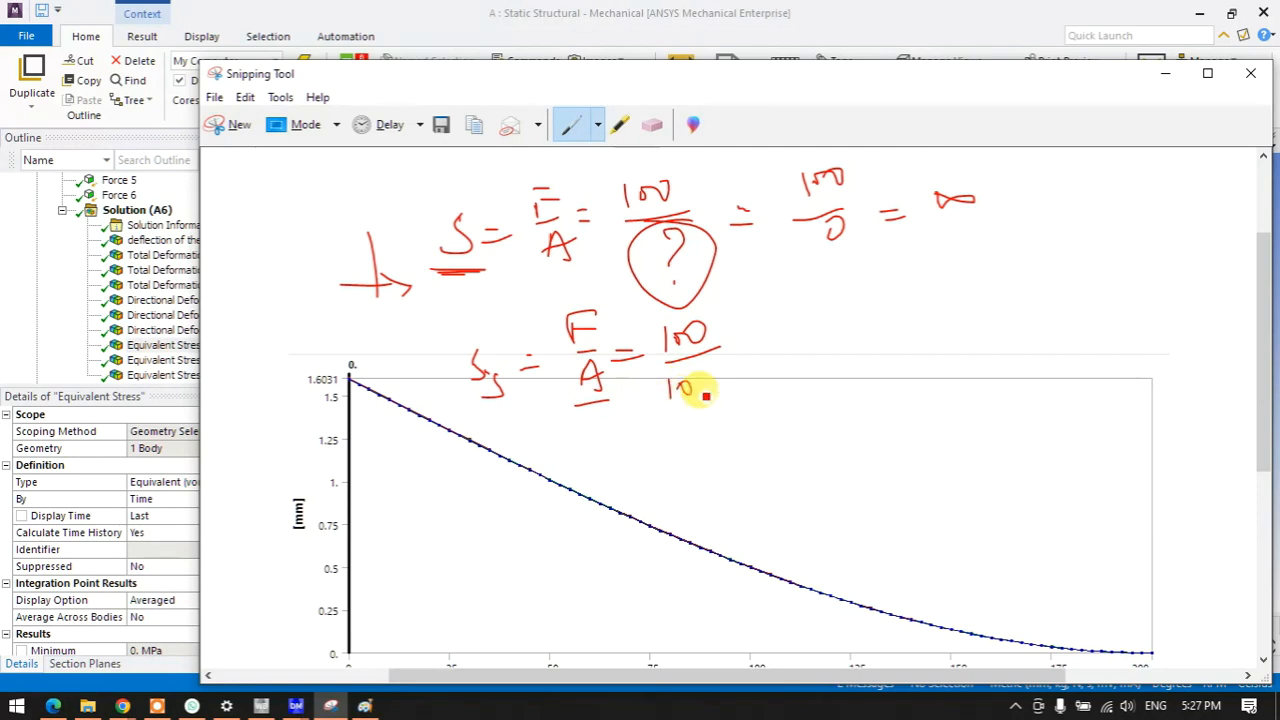
left_click_drag(707, 379, 696, 394)
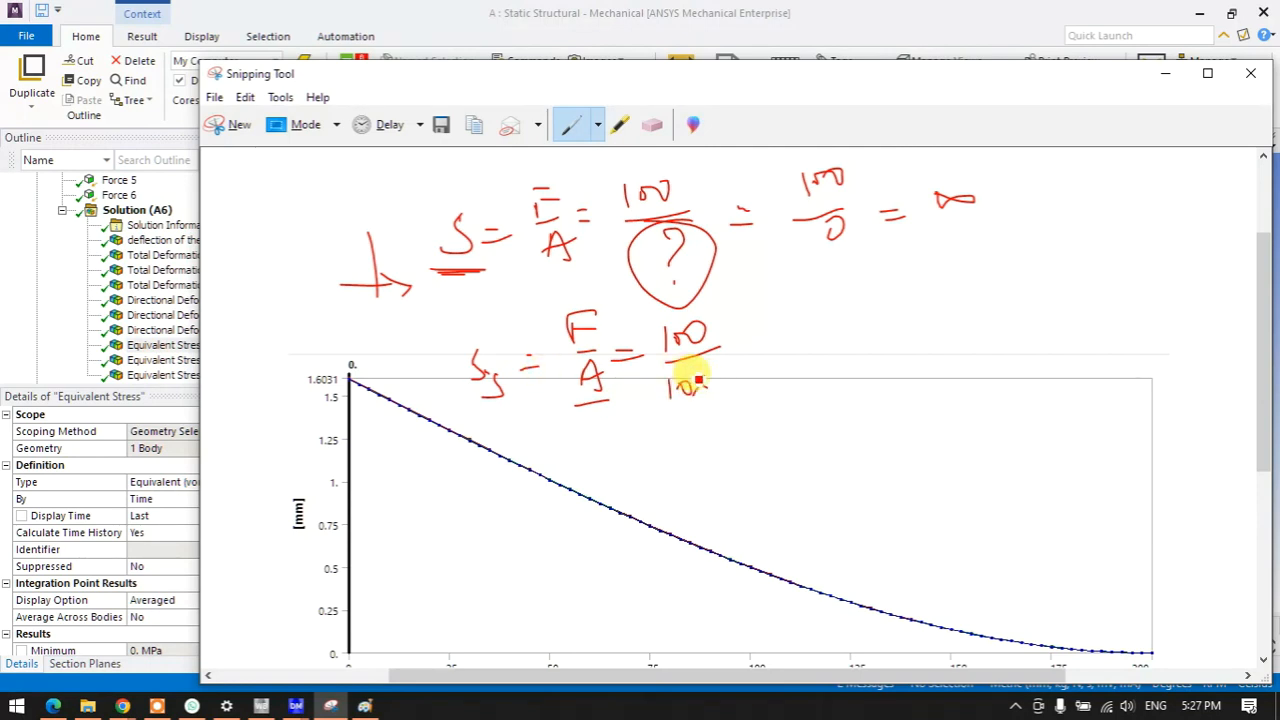
left_click_drag(721, 372, 719, 388)
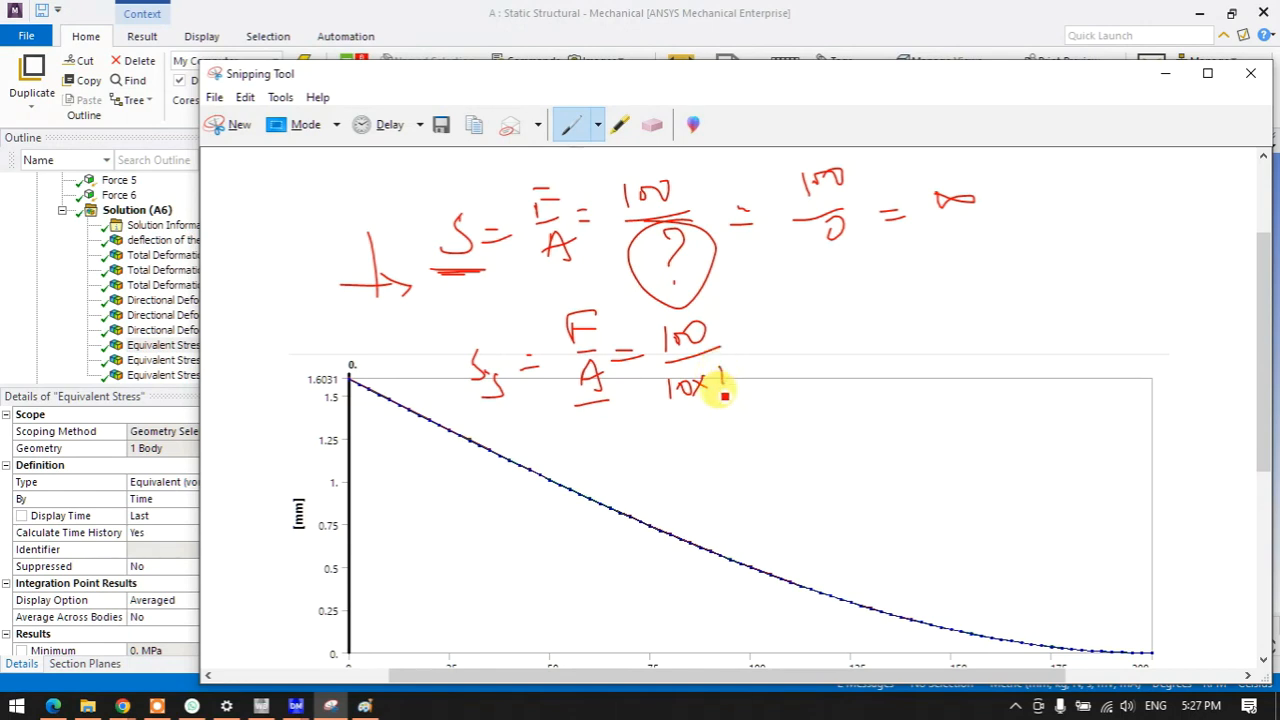
- Sketch the surface's edge with a dimension line labelled 10, circle the 1 in the denominator, underline its 10, and write = 100 beside the sketch
left_click_drag(790, 302, 943, 296)
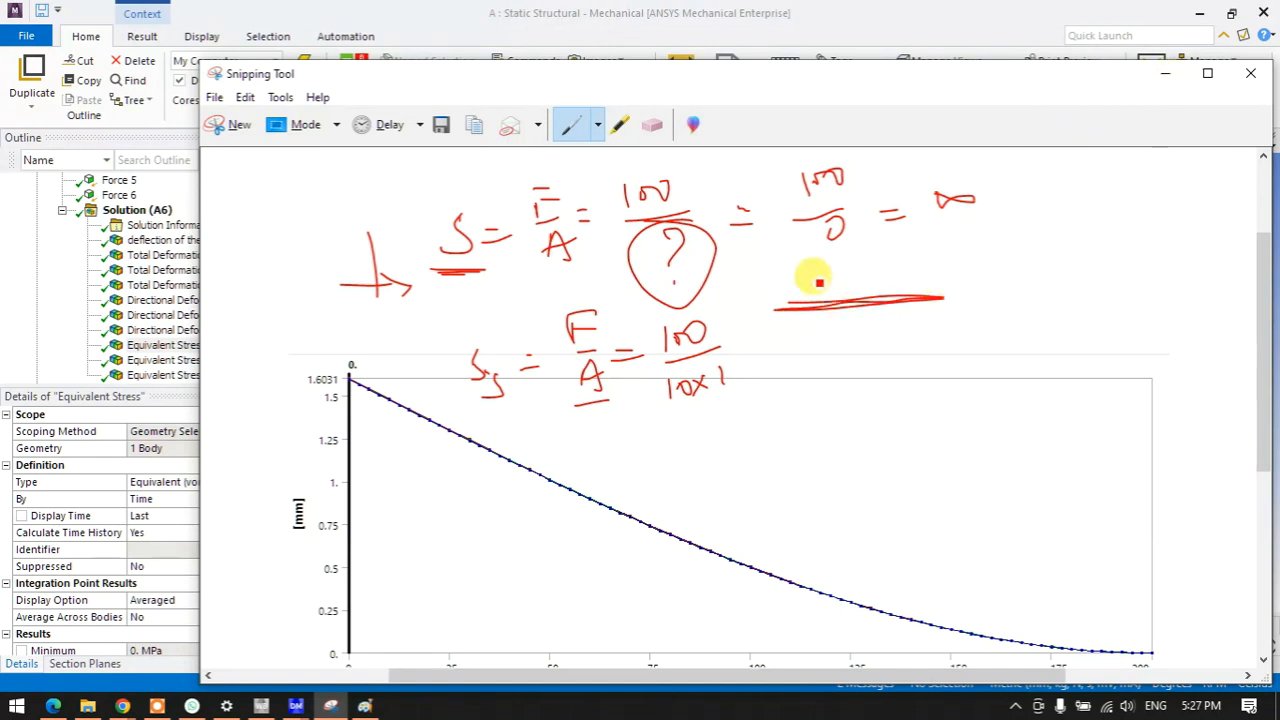
mouse_move(780, 321)
left_mouse_down()
mouse_move(783, 351)
mouse_move(932, 329)
mouse_move(932, 353)
mouse_move(870, 366)
mouse_move(884, 365)
left_mouse_up()
left_click_drag(932, 312, 955, 293)
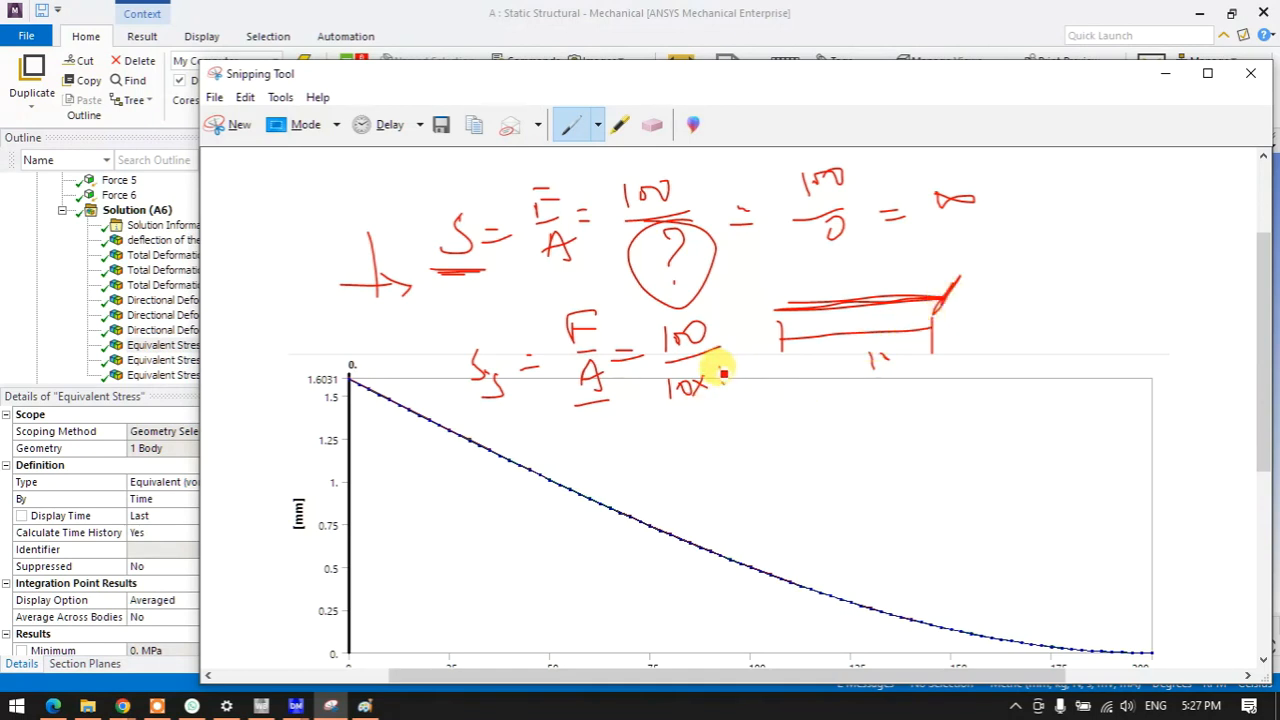
left_click_drag(718, 368, 722, 366)
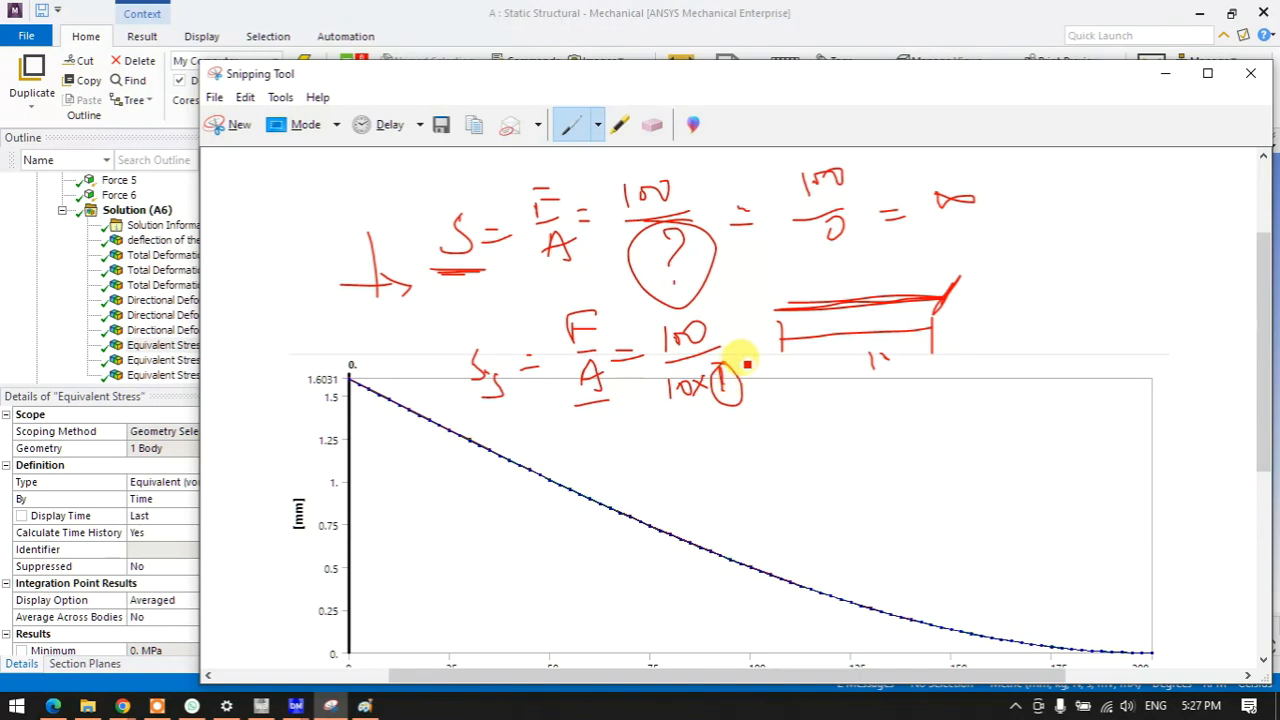
mouse_move(665, 397)
left_mouse_down()
mouse_move(686, 373)
mouse_move(690, 334)
left_mouse_up()
left_click_drag(966, 326, 1018, 328)
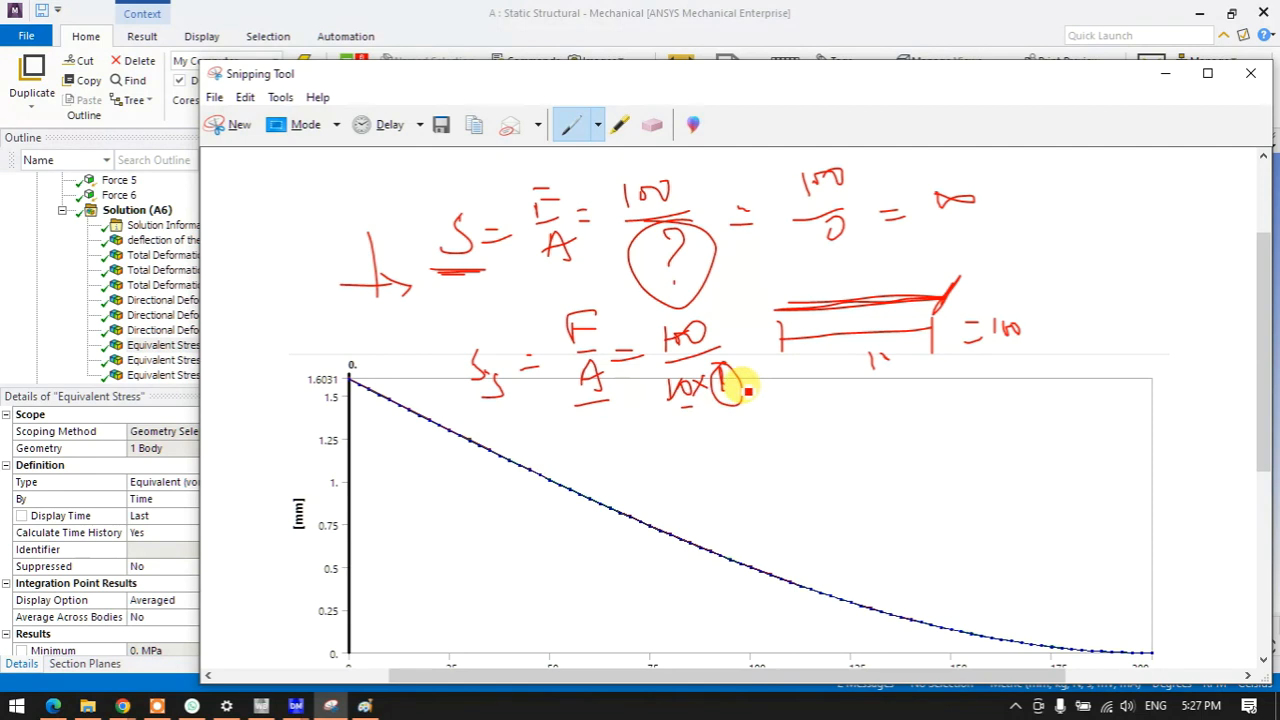
- Write alternative thickness values 0.01, 0.1 and a far smaller decimal below the circled 1, and enclose them in an outline joined to it
mouse_move(731, 399)
left_mouse_down()
mouse_move(750, 424)
mouse_move(789, 428)
left_mouse_up()
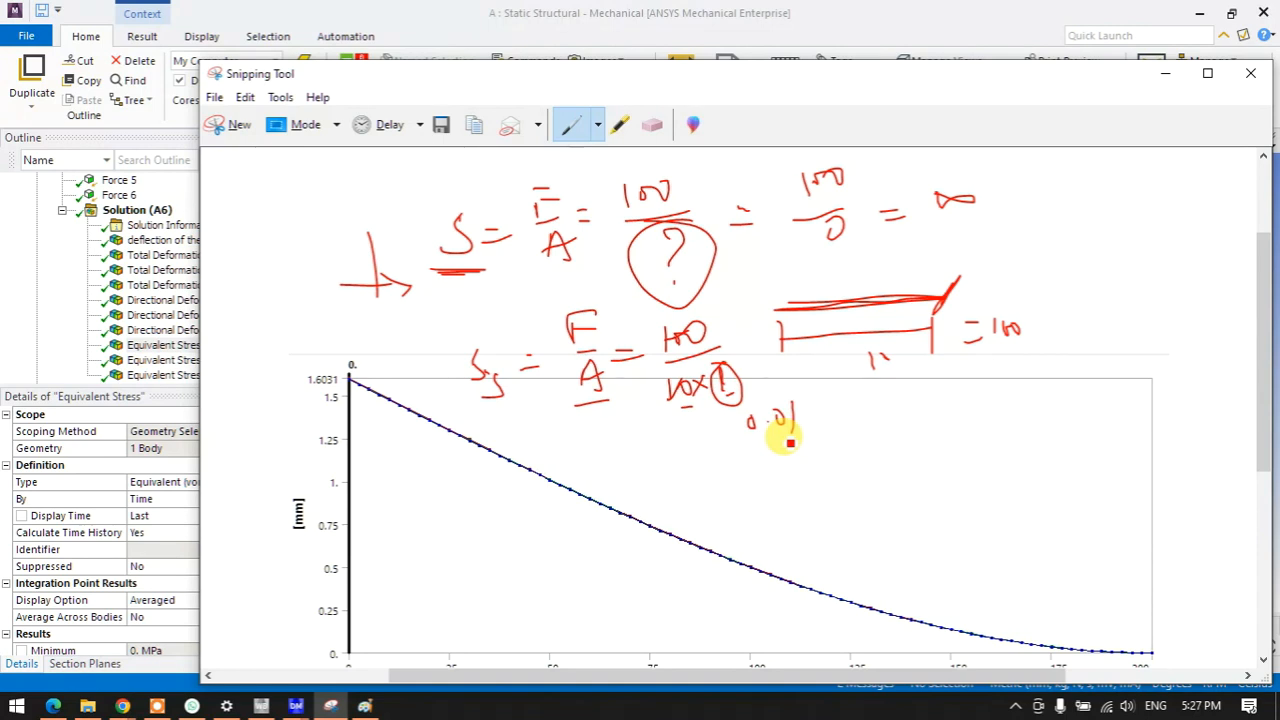
left_click_drag(841, 446, 868, 461)
left_click(851, 455)
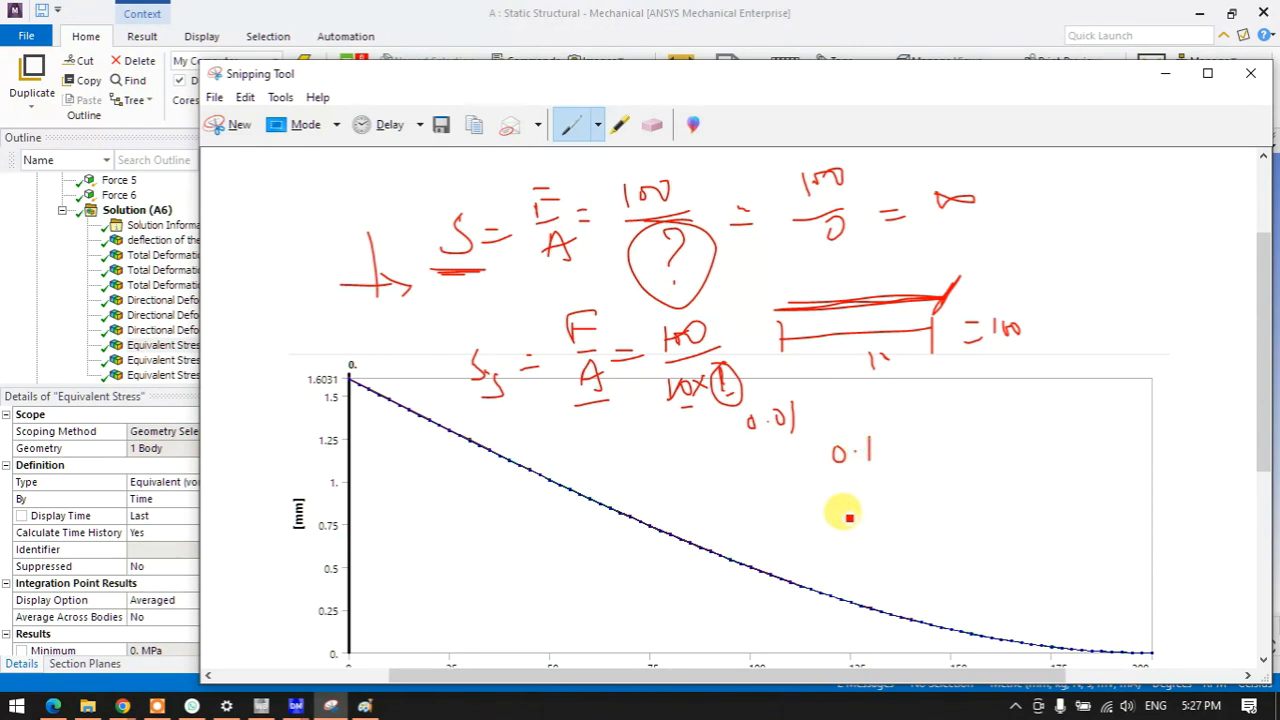
mouse_move(927, 420)
left_mouse_down()
mouse_move(982, 426)
mouse_move(1076, 408)
mouse_move(1076, 428)
left_mouse_up()
left_click(952, 432)
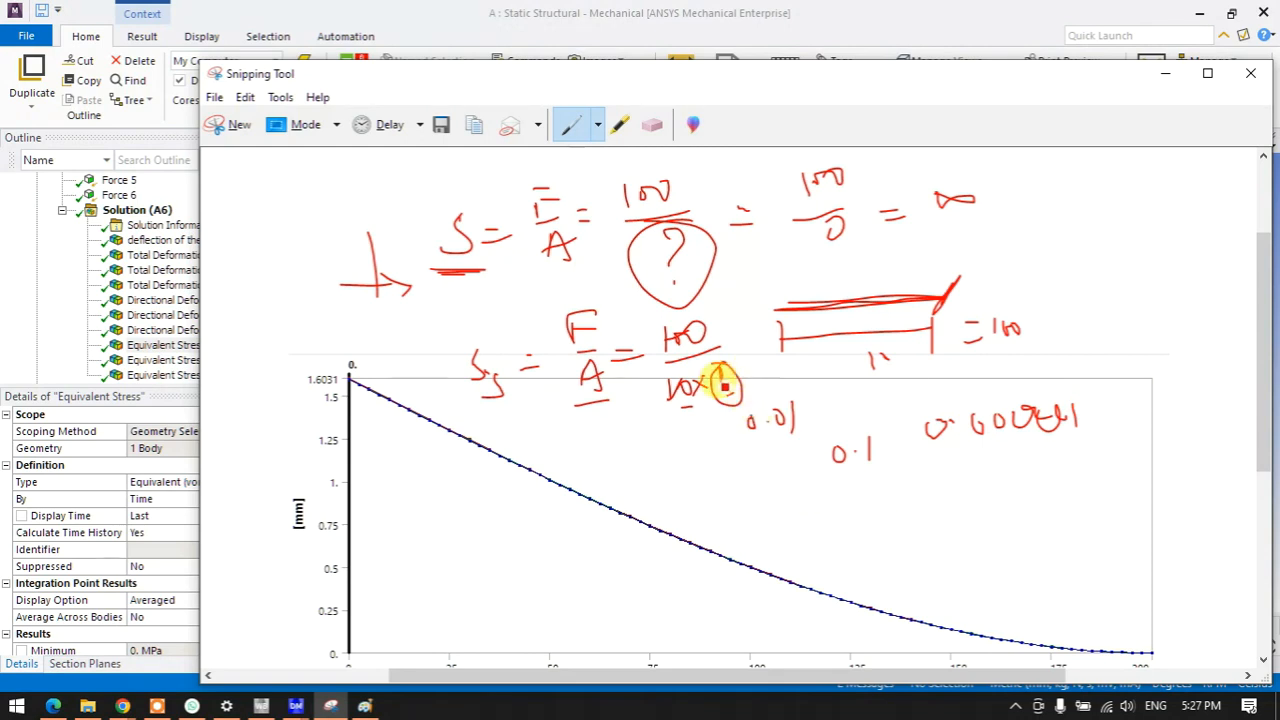
left_click_drag(716, 360, 731, 453)
mouse_move(857, 466)
left_mouse_down()
mouse_move(1100, 443)
mouse_move(1043, 380)
mouse_move(688, 381)
left_mouse_up()
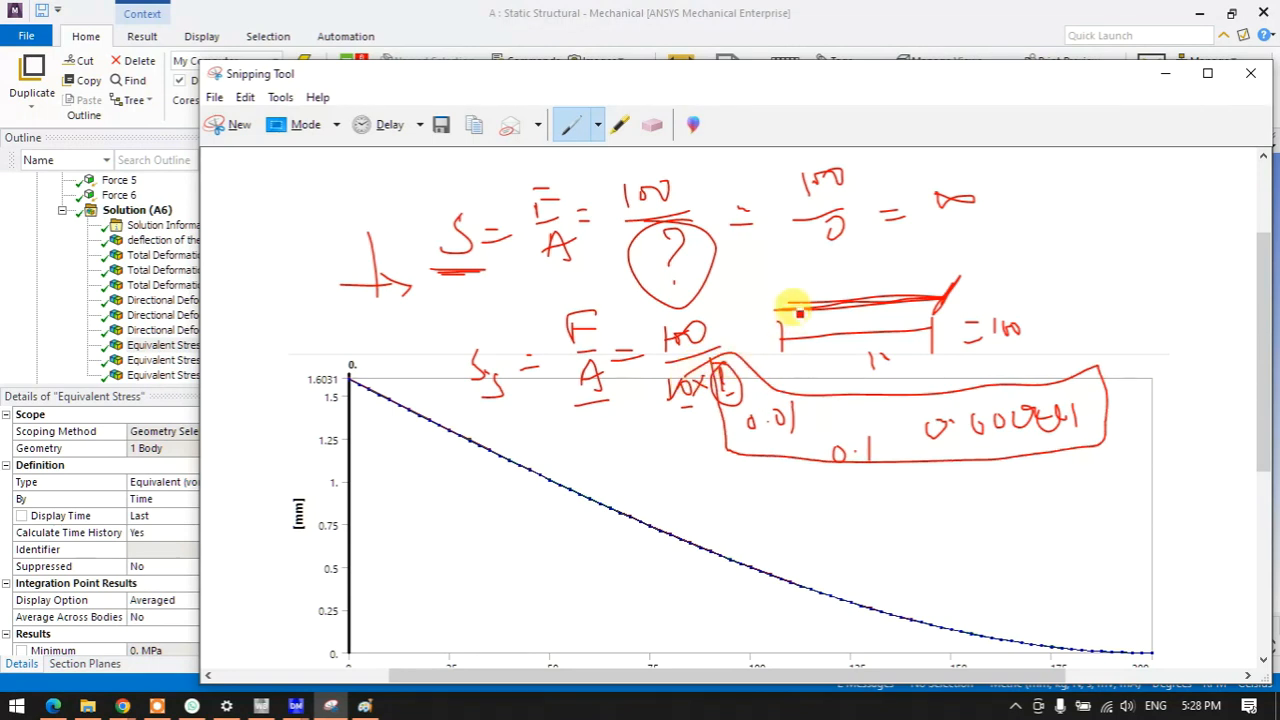
- Tick the surface sketch, draw arrows to the three thickness values, underline 0.01, and add a curved arrow rising from the circled 1
left_click_drag(794, 303, 843, 281)
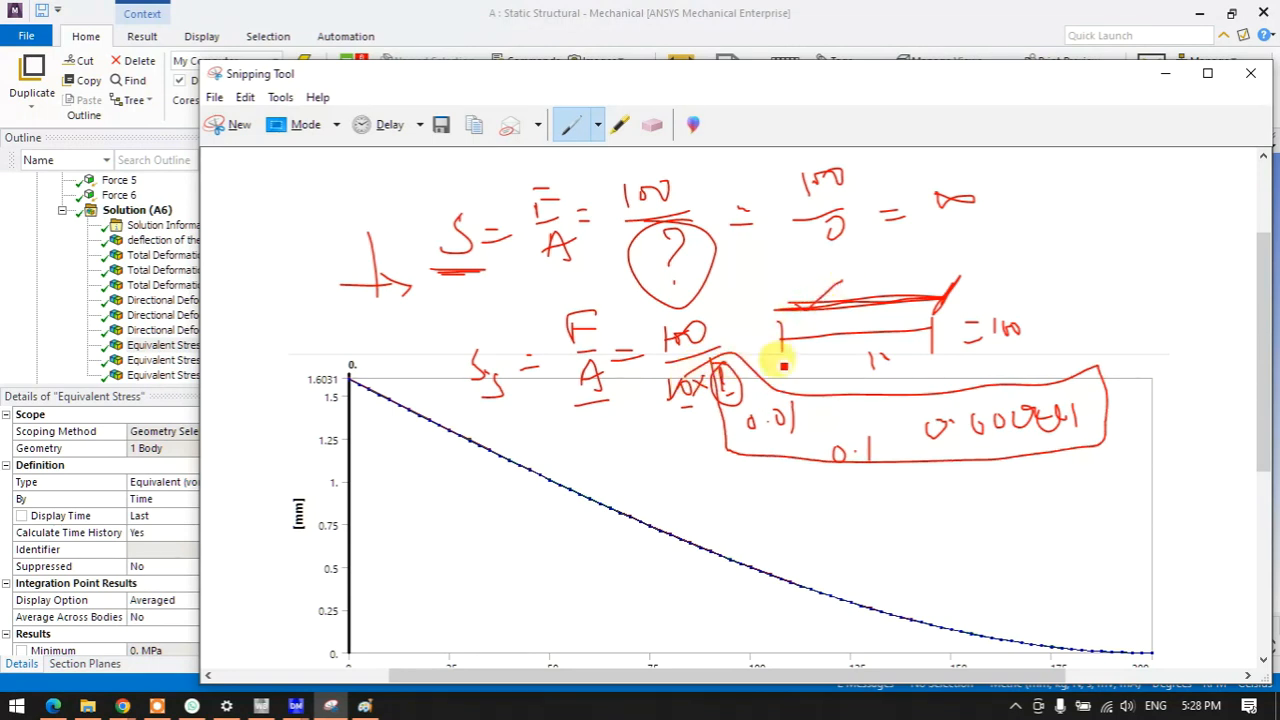
left_click_drag(756, 490, 808, 462)
left_click_drag(694, 497, 738, 438)
left_click_drag(902, 522, 947, 457)
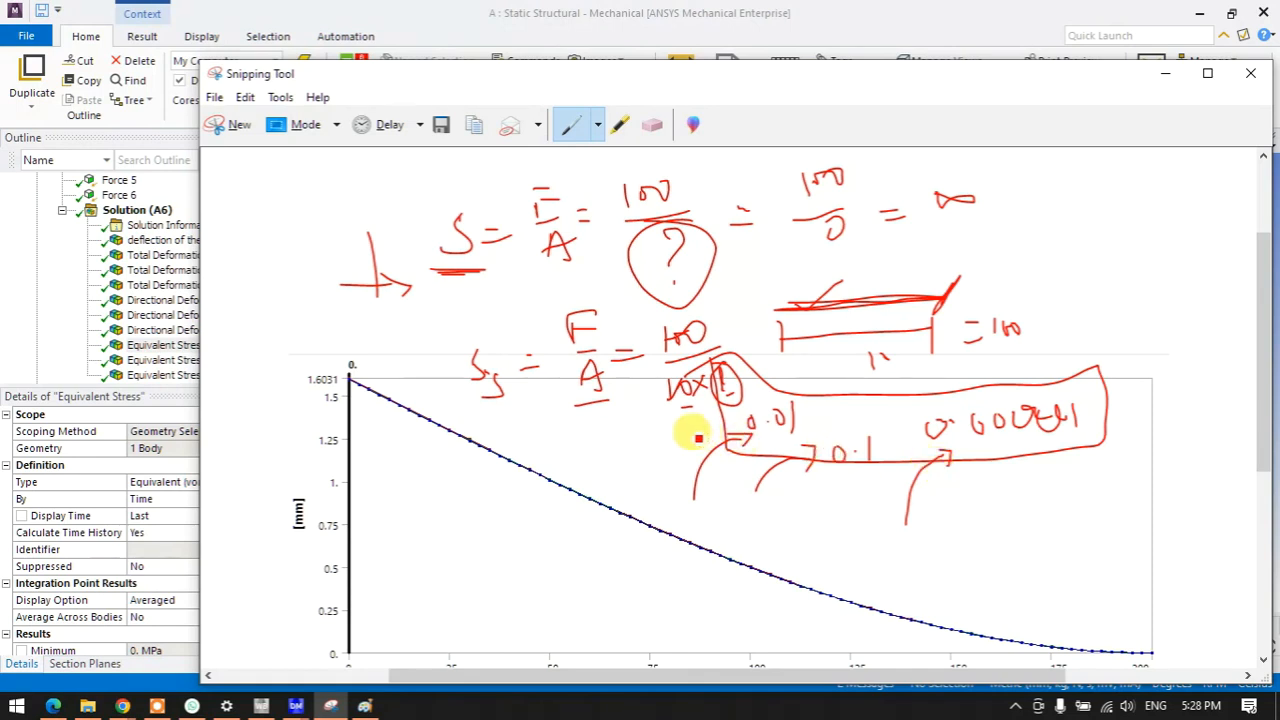
mouse_move(762, 438)
left_mouse_down()
mouse_move(786, 424)
mouse_move(797, 433)
left_mouse_up()
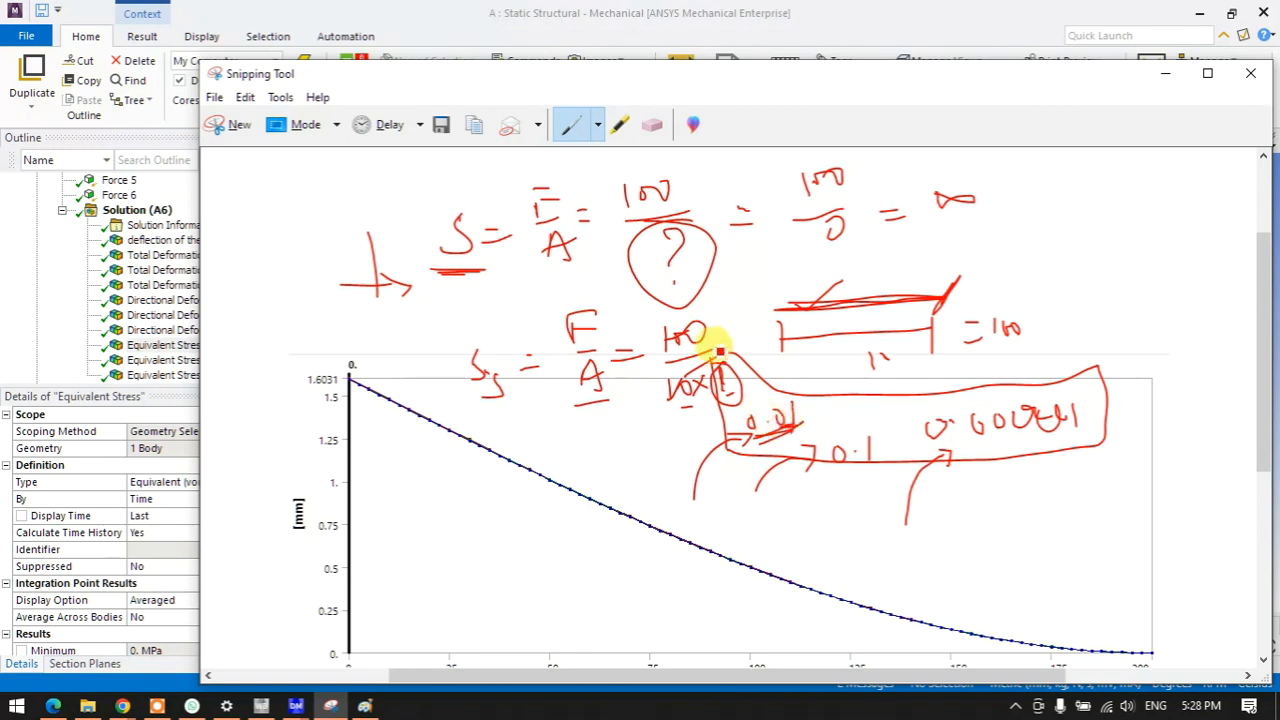
left_click_drag(746, 372, 741, 310)
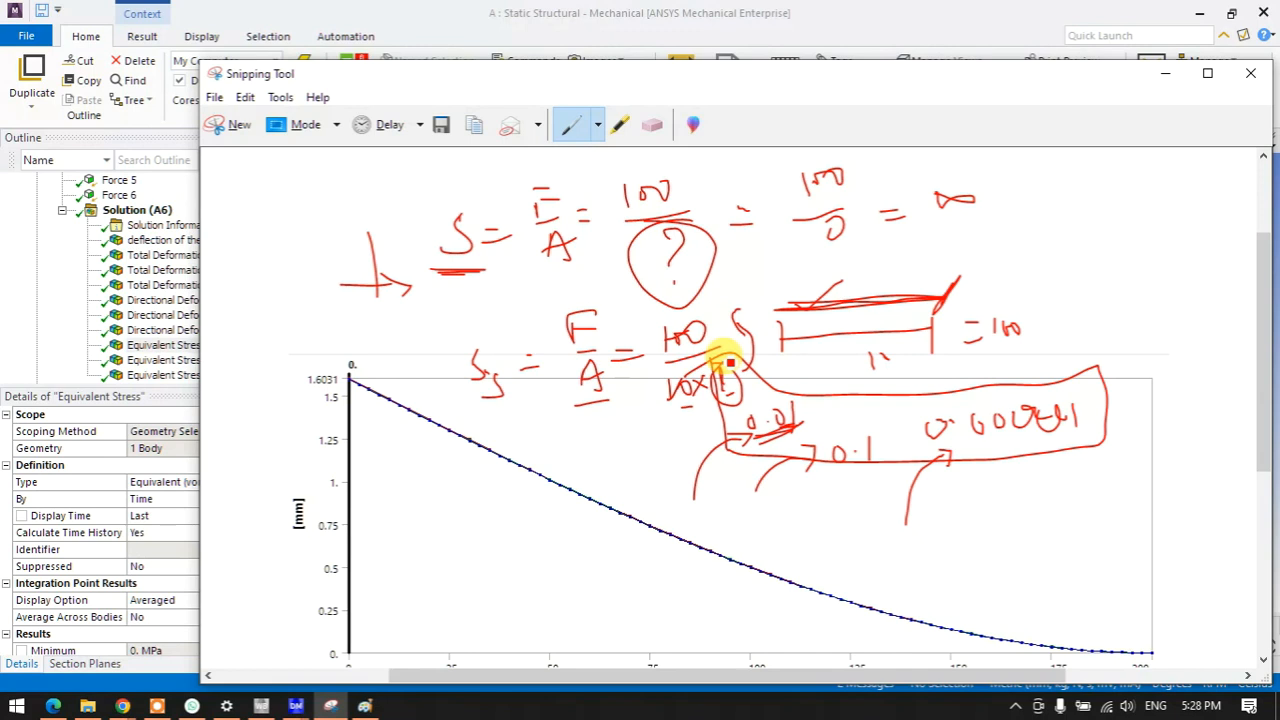
- Handwrite the fractions 100/(10×0.01) and 100/0.1 below the outlined thickness values
mouse_move(957, 506)
left_mouse_down()
mouse_move(961, 530)
mouse_move(989, 488)
mouse_move(954, 544)
mouse_move(961, 576)
left_mouse_up()
left_click_drag(978, 552, 994, 570)
mouse_move(980, 570)
left_mouse_down()
mouse_move(989, 550)
mouse_move(1040, 550)
left_mouse_up()
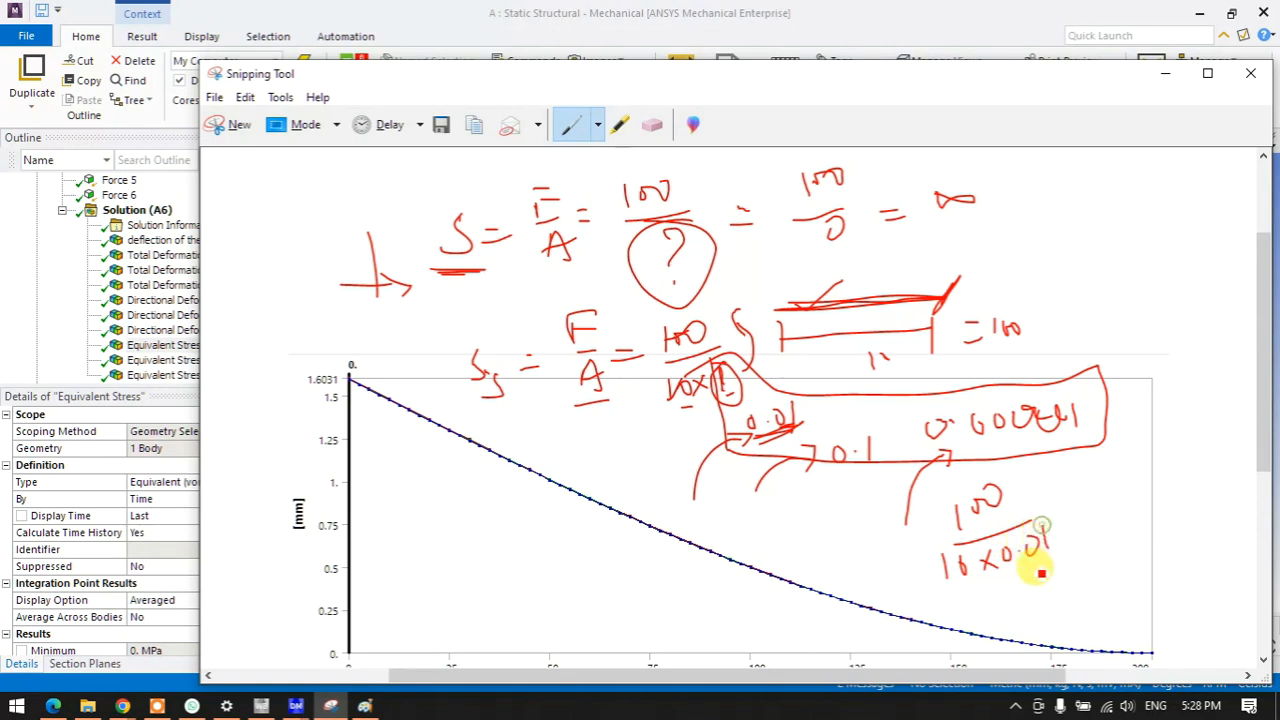
left_click_drag(1112, 506, 1100, 532)
left_click_drag(1128, 508, 1110, 514)
left_click_drag(1080, 572, 1148, 538)
left_click_drag(1082, 584, 1142, 586)
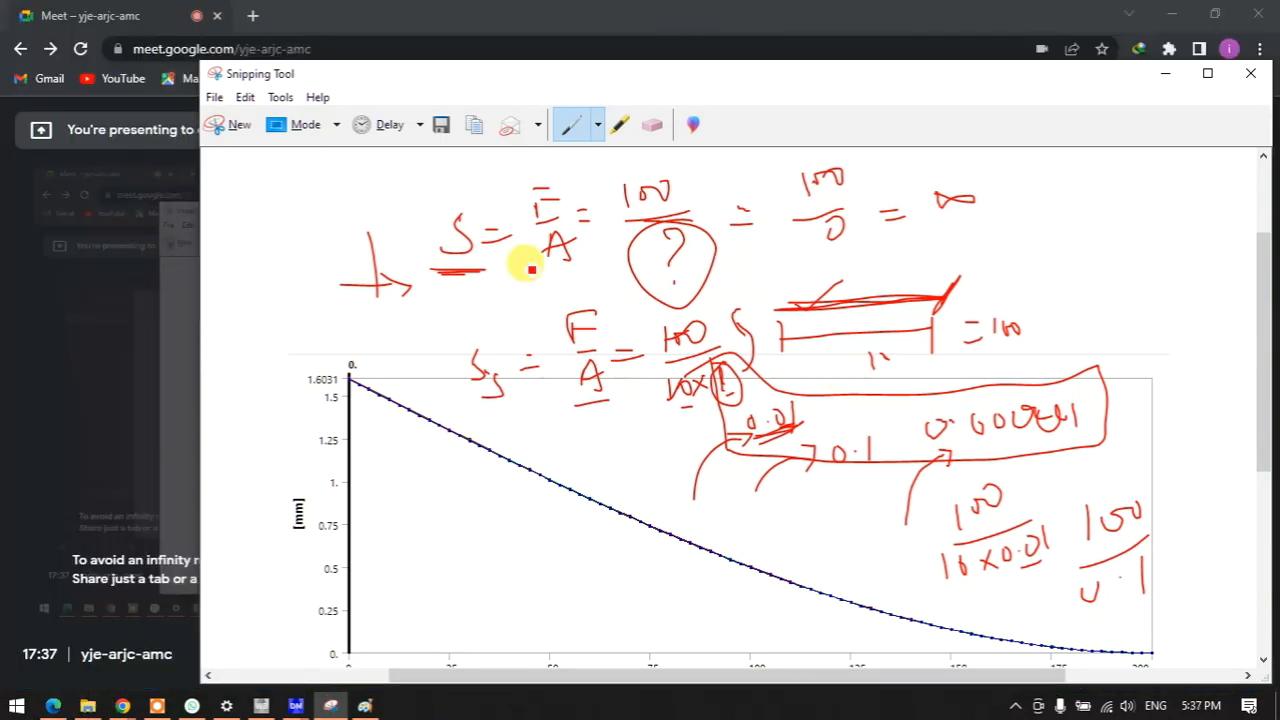
- Handwrite a list above the equations with 1D → 1D Analysis, 2D → 2D Analysis, and a 3D row with an arrow
scroll(594, 337, "down", 1)
scroll(605, 349, "up", 5)
mouse_move(266, 178)
left_mouse_down()
mouse_move(266, 212)
mouse_move(437, 190)
mouse_move(451, 200)
mouse_move(490, 180)
mouse_move(512, 208)
mouse_move(529, 186)
mouse_move(537, 200)
left_mouse_up()
mouse_move(258, 243)
left_mouse_down()
mouse_move(280, 268)
mouse_move(491, 251)
mouse_move(484, 288)
left_mouse_up()
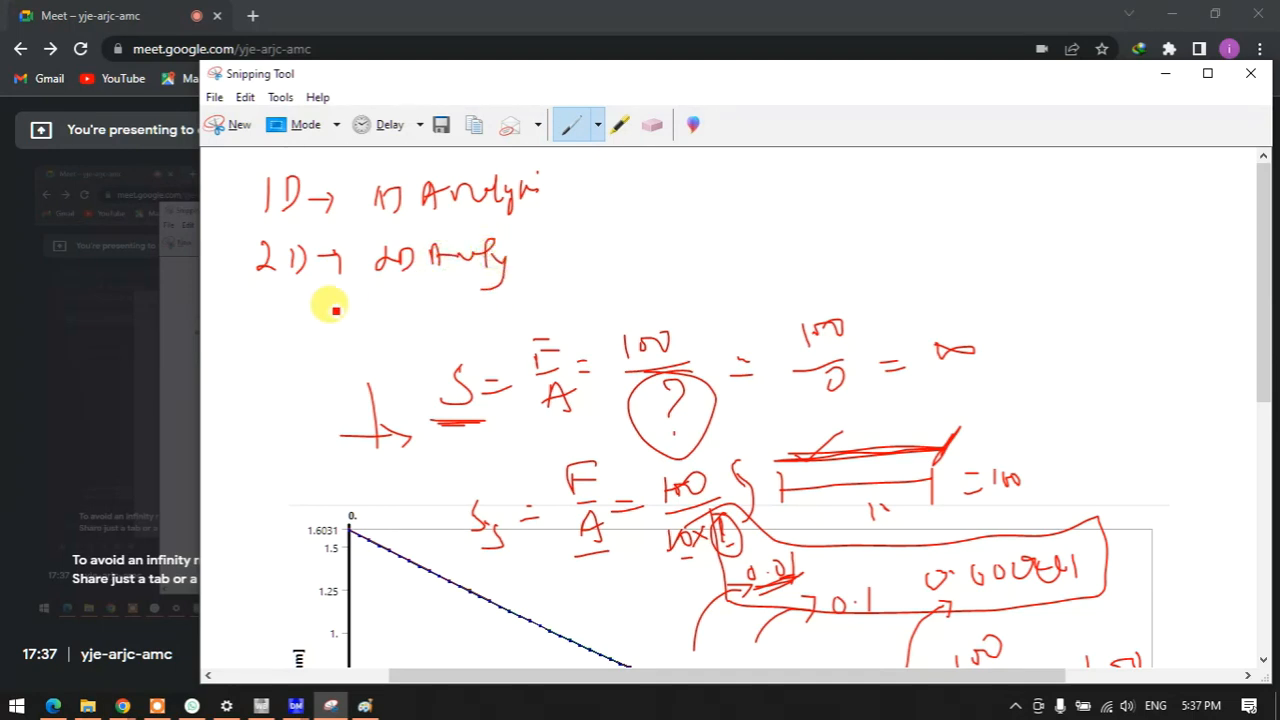
mouse_move(248, 304)
left_mouse_down()
mouse_move(263, 317)
mouse_move(461, 300)
left_mouse_up()
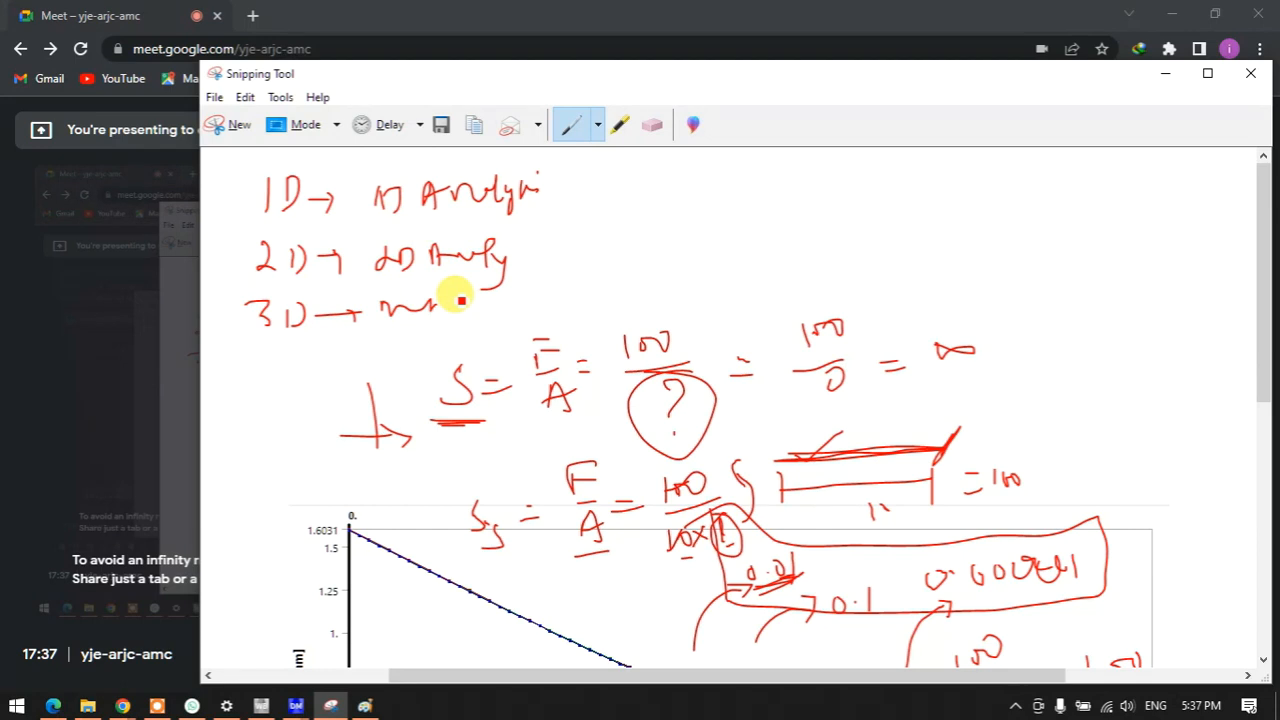
- Strike out the 1D row, mark it with a circled ×, and add a boxed 1D × beside it
mouse_move(226, 196)
left_mouse_down()
mouse_move(575, 198)
mouse_move(600, 178)
mouse_move(566, 211)
mouse_move(527, 192)
left_mouse_up()
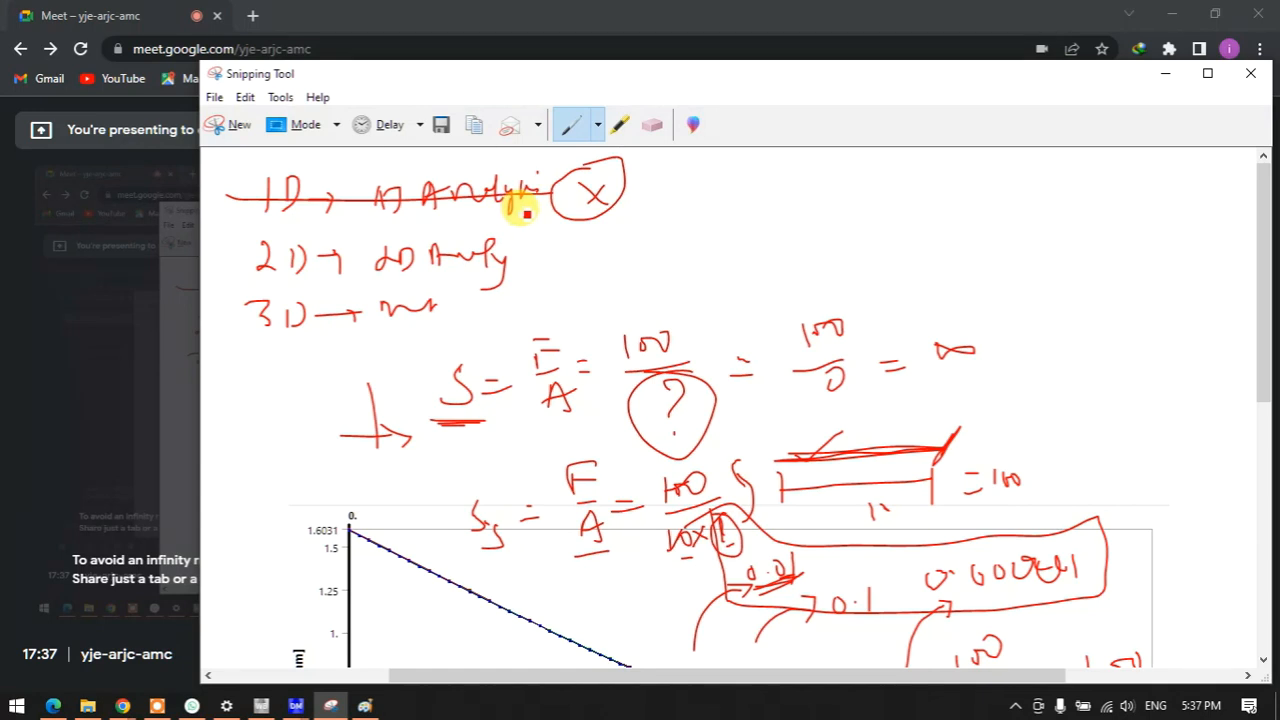
mouse_move(677, 172)
left_mouse_down()
mouse_move(677, 200)
mouse_move(740, 190)
left_mouse_up()
left_click_drag(740, 177, 727, 190)
mouse_move(650, 172)
left_mouse_down()
mouse_move(650, 205)
mouse_move(748, 170)
mouse_move(650, 216)
left_mouse_up()
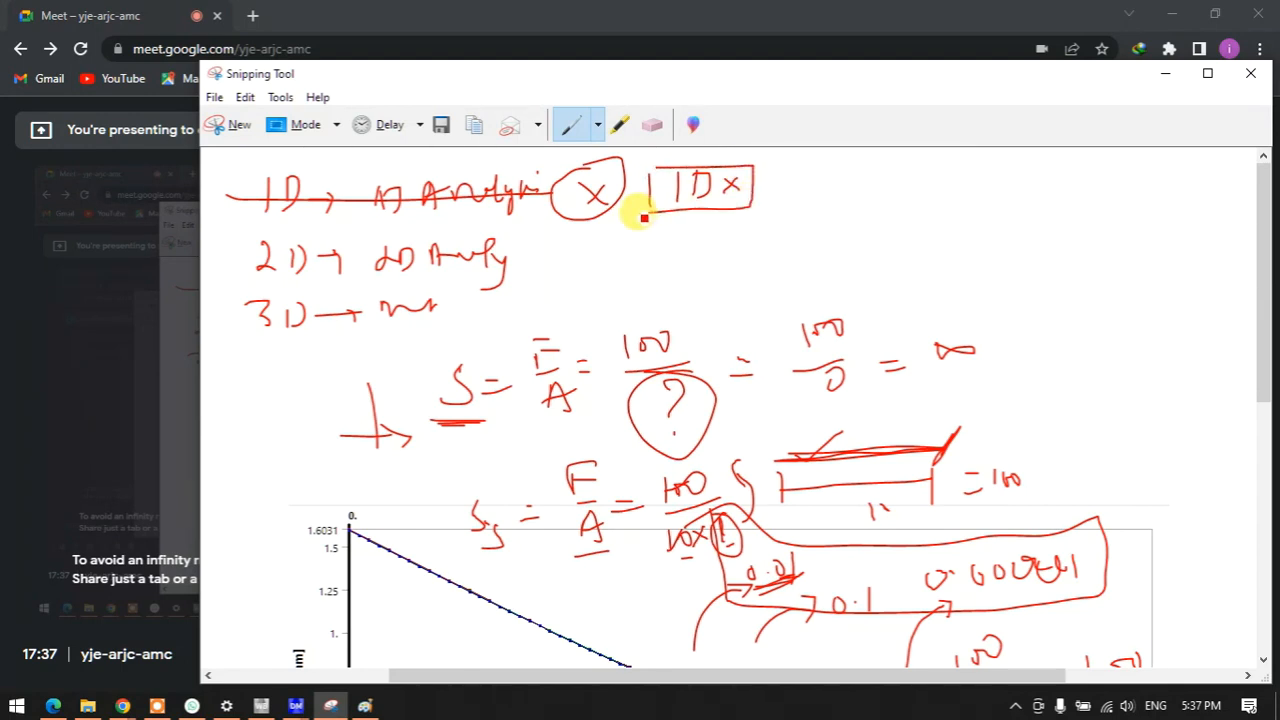
- Tick the 2D and 3D rows, and extend the 2D row with → sheet metal and braced examples including PCB
left_click_drag(231, 252, 281, 222)
left_click_drag(232, 318, 281, 290)
mouse_move(548, 256)
left_mouse_down()
mouse_move(597, 256)
mouse_move(590, 268)
mouse_move(655, 262)
mouse_move(691, 240)
mouse_move(689, 257)
mouse_move(757, 251)
mouse_move(777, 223)
mouse_move(800, 249)
mouse_move(766, 286)
mouse_move(809, 243)
mouse_move(851, 236)
mouse_move(874, 268)
mouse_move(915, 242)
mouse_move(1000, 226)
mouse_move(980, 206)
mouse_move(1026, 255)
mouse_move(1052, 218)
mouse_move(1057, 229)
left_mouse_up()
mouse_move(1062, 208)
left_mouse_down()
mouse_move(1060, 222)
mouse_move(1018, 230)
mouse_move(1048, 258)
left_mouse_up()
left_click_drag(1085, 187, 1084, 248)
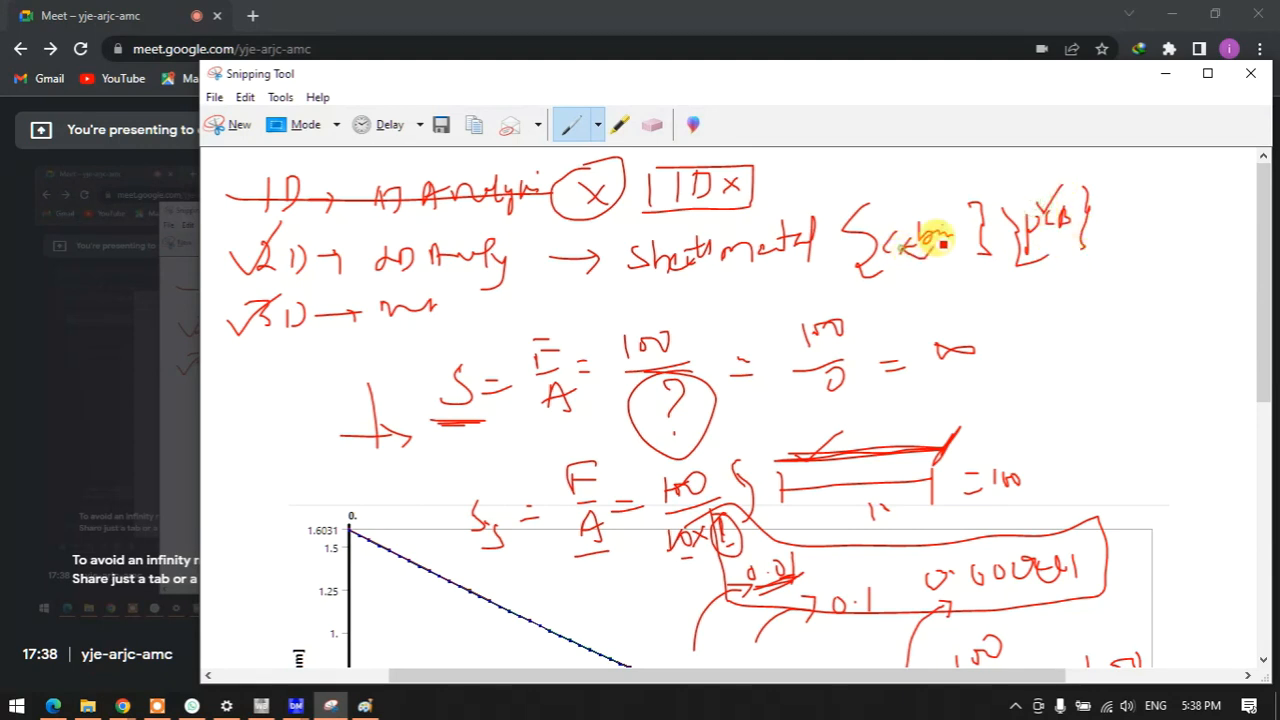
left_click_drag(252, 264, 320, 221)
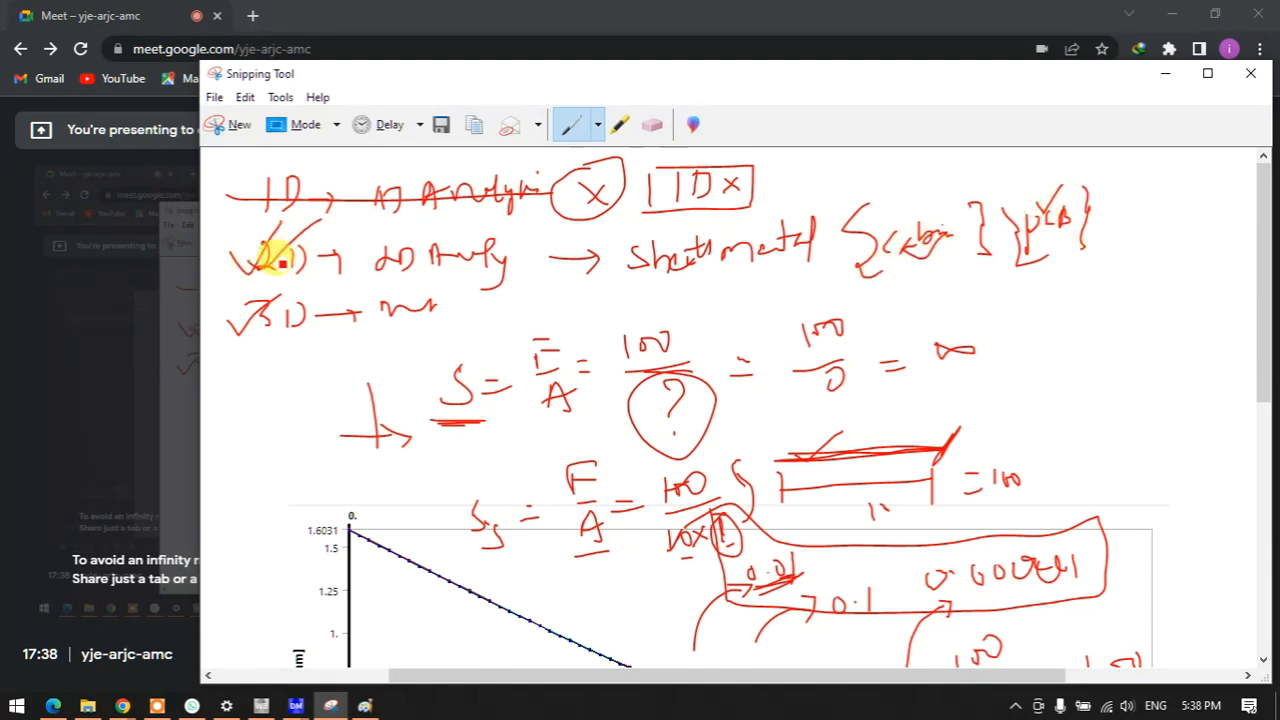
- Extend the 3D row with an arrow to two small sketched shapes and a note, box the 1D row, and re-mark all three rows
mouse_move(460, 314)
left_mouse_down()
mouse_move(617, 287)
mouse_move(630, 312)
mouse_move(677, 294)
mouse_move(686, 312)
left_mouse_up()
mouse_move(692, 300)
left_mouse_down()
mouse_move(814, 297)
mouse_move(800, 303)
left_mouse_up()
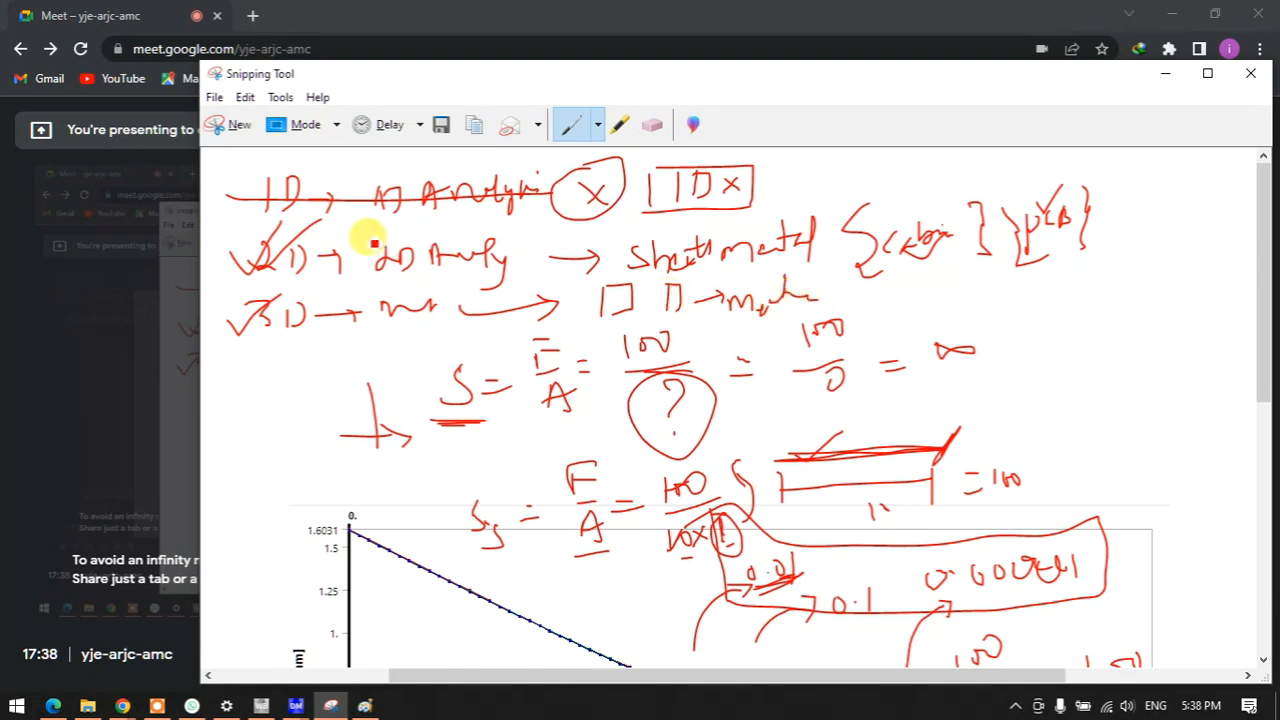
mouse_move(264, 162)
left_mouse_down()
mouse_move(256, 191)
mouse_move(765, 175)
mouse_move(660, 205)
mouse_move(348, 215)
mouse_move(252, 192)
mouse_move(509, 166)
mouse_move(744, 170)
left_mouse_up()
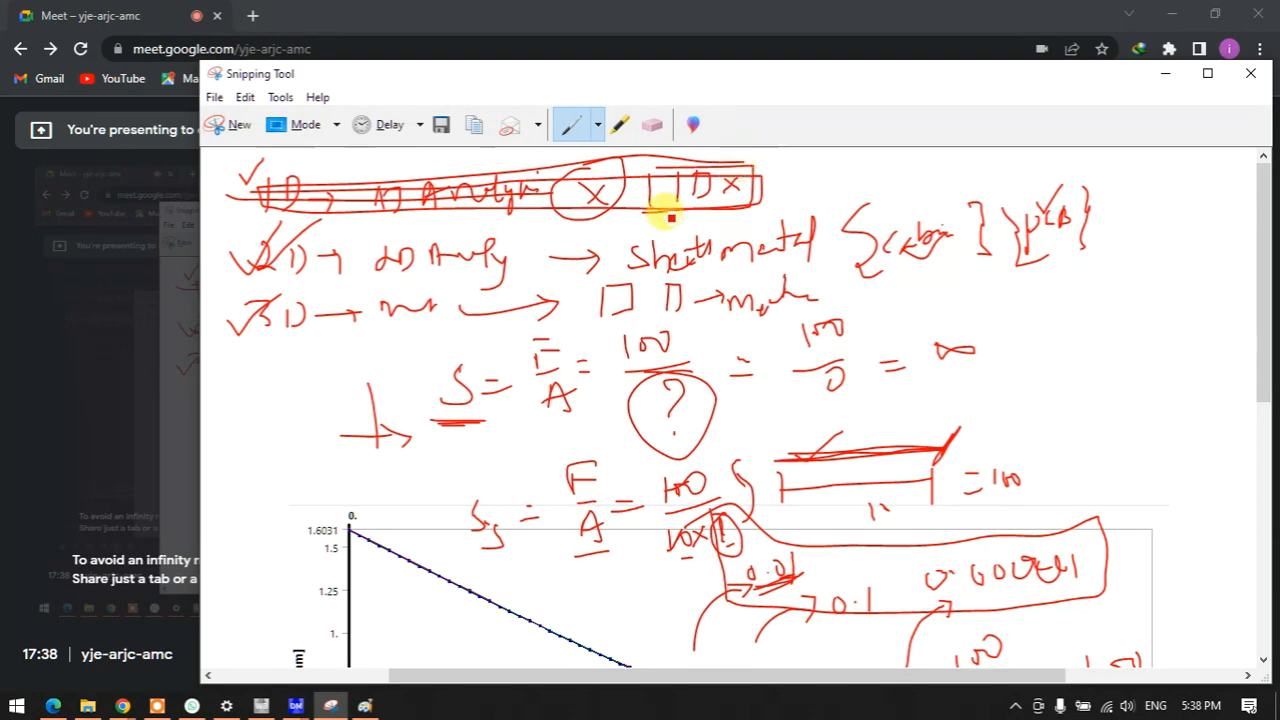
left_click_drag(263, 266, 294, 277)
mouse_move(273, 336)
left_mouse_down()
mouse_move(289, 280)
mouse_move(306, 337)
mouse_move(338, 314)
left_mouse_up()
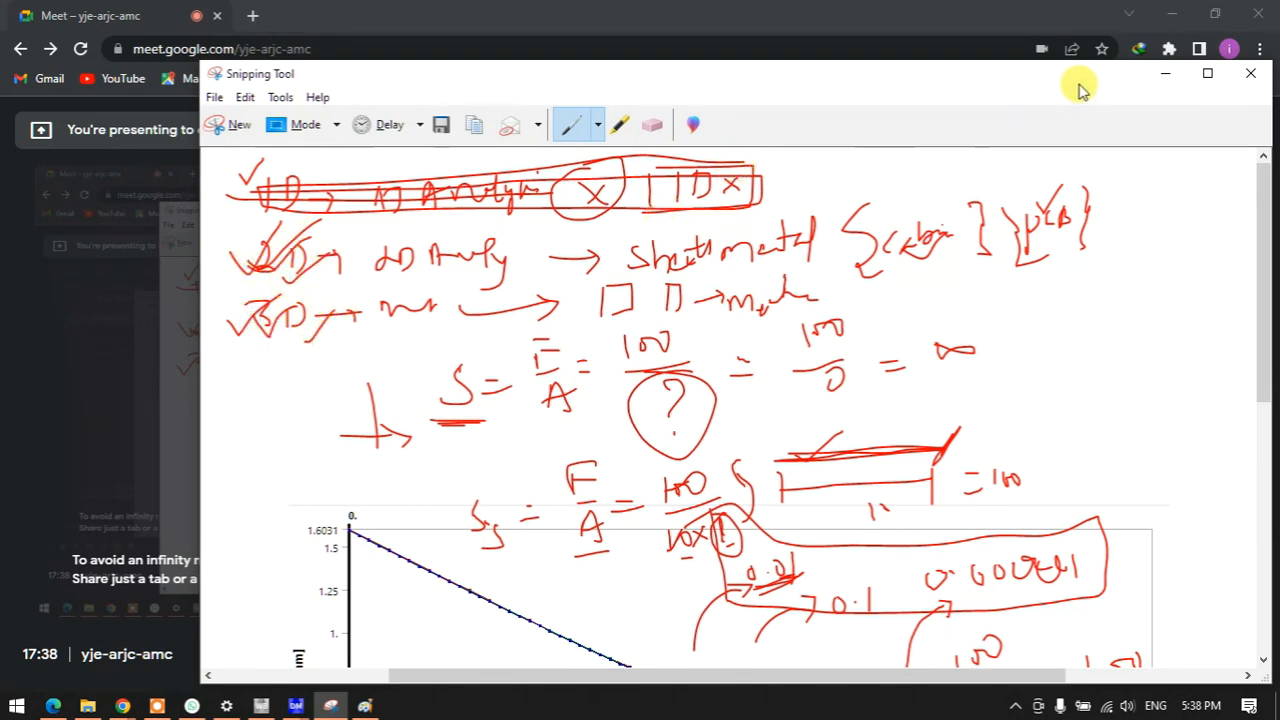
- Switch to DesignModeler and examine the line, surface and solid columns from an angled view
left_click(1163, 74)
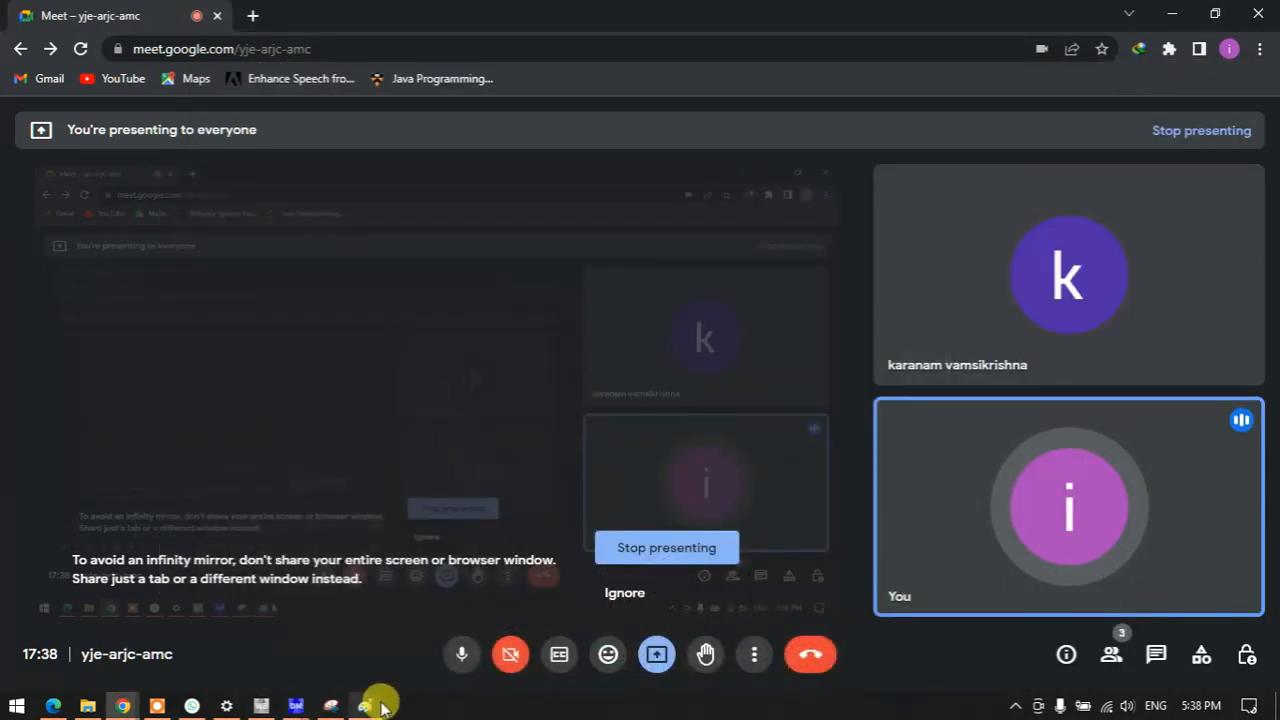
left_click(340, 712)
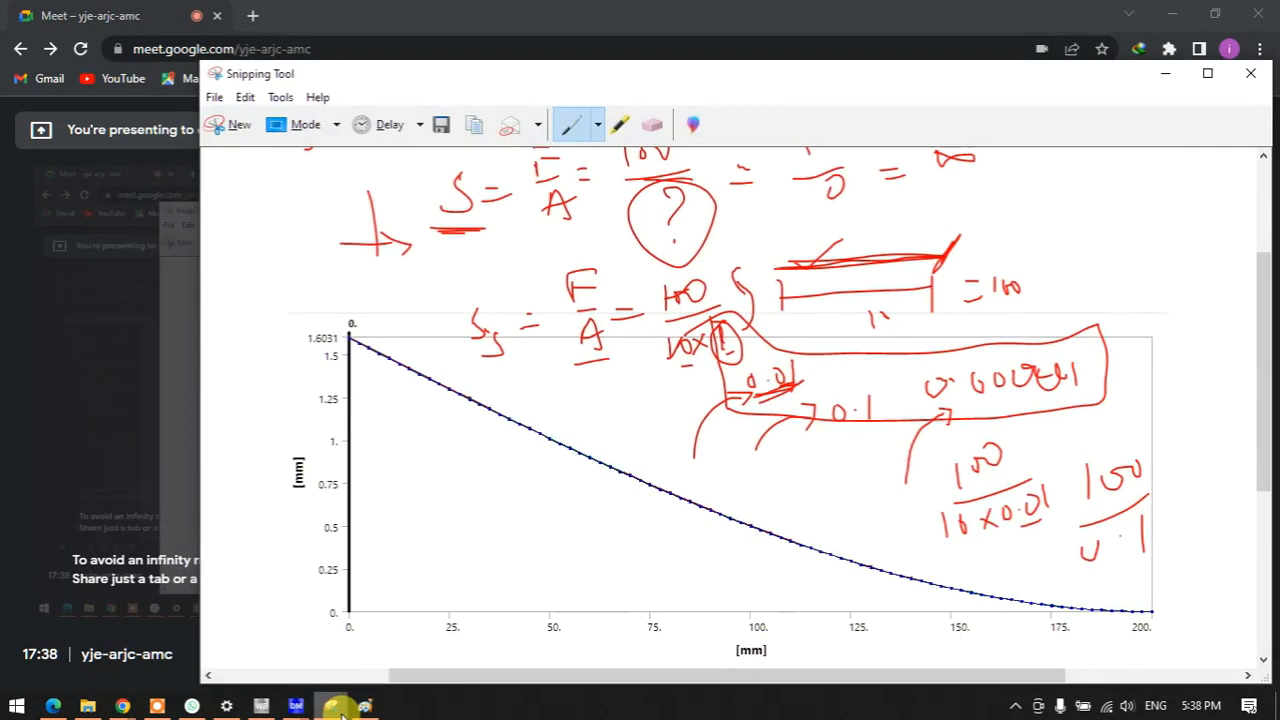
mouse_move(295, 706)
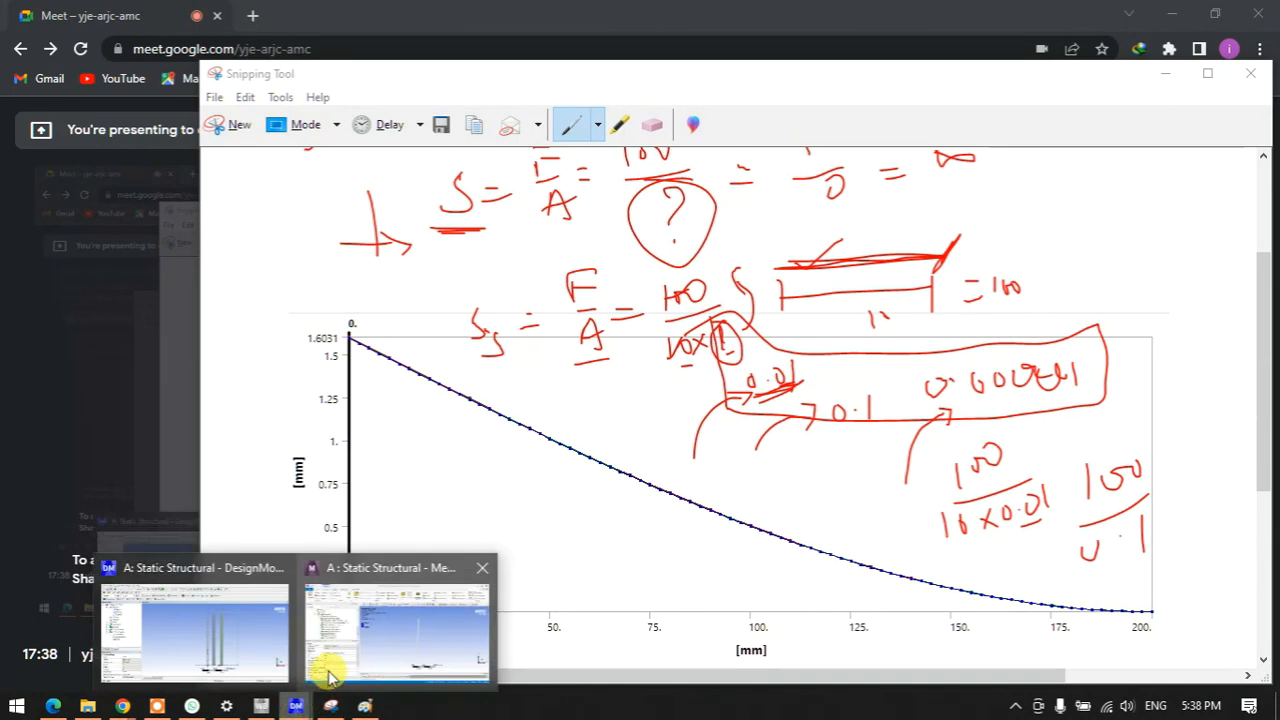
left_click(266, 670)
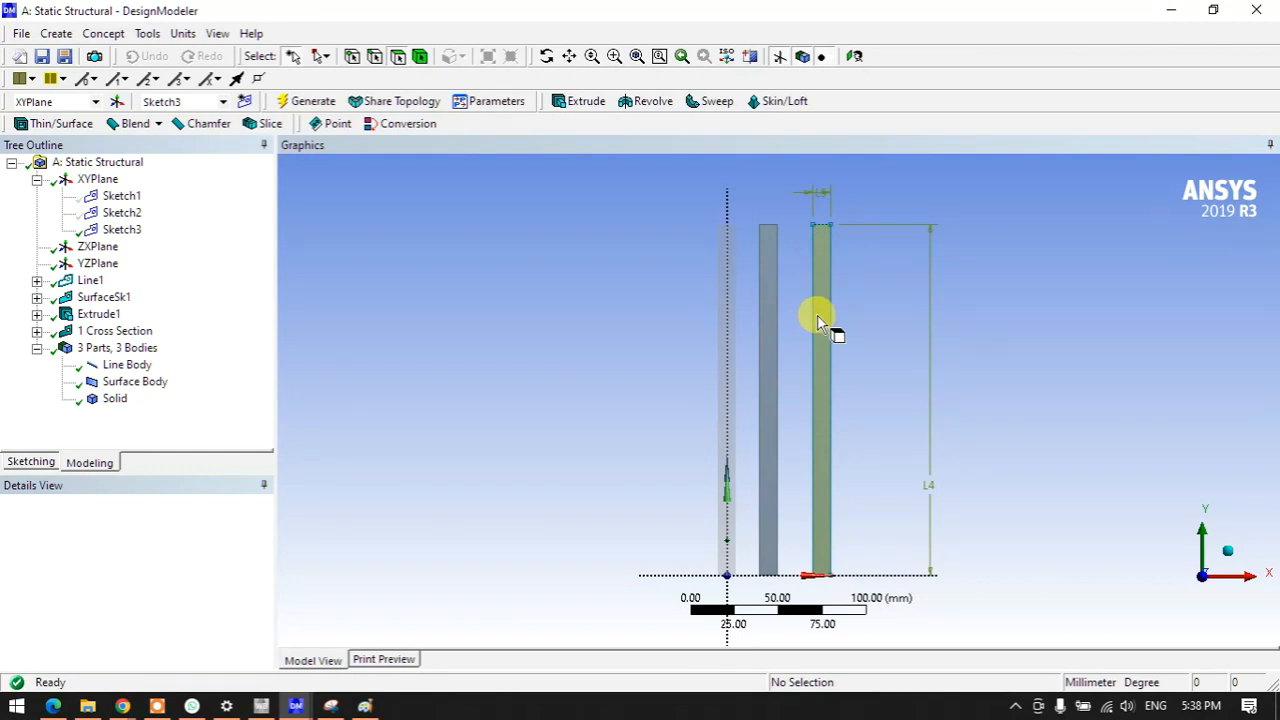
middle_click_drag(740, 363, 455, 350)
scroll(766, 463, "up", 5)
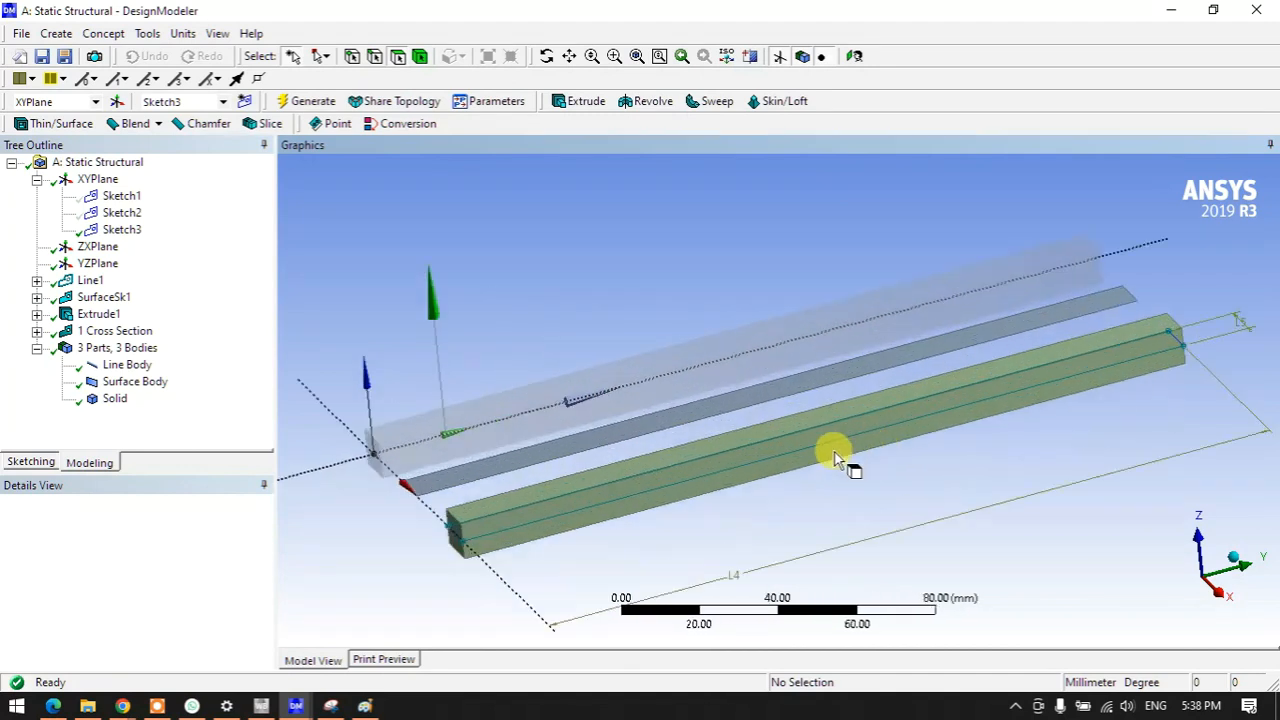
scroll(640, 515, "down", 2)
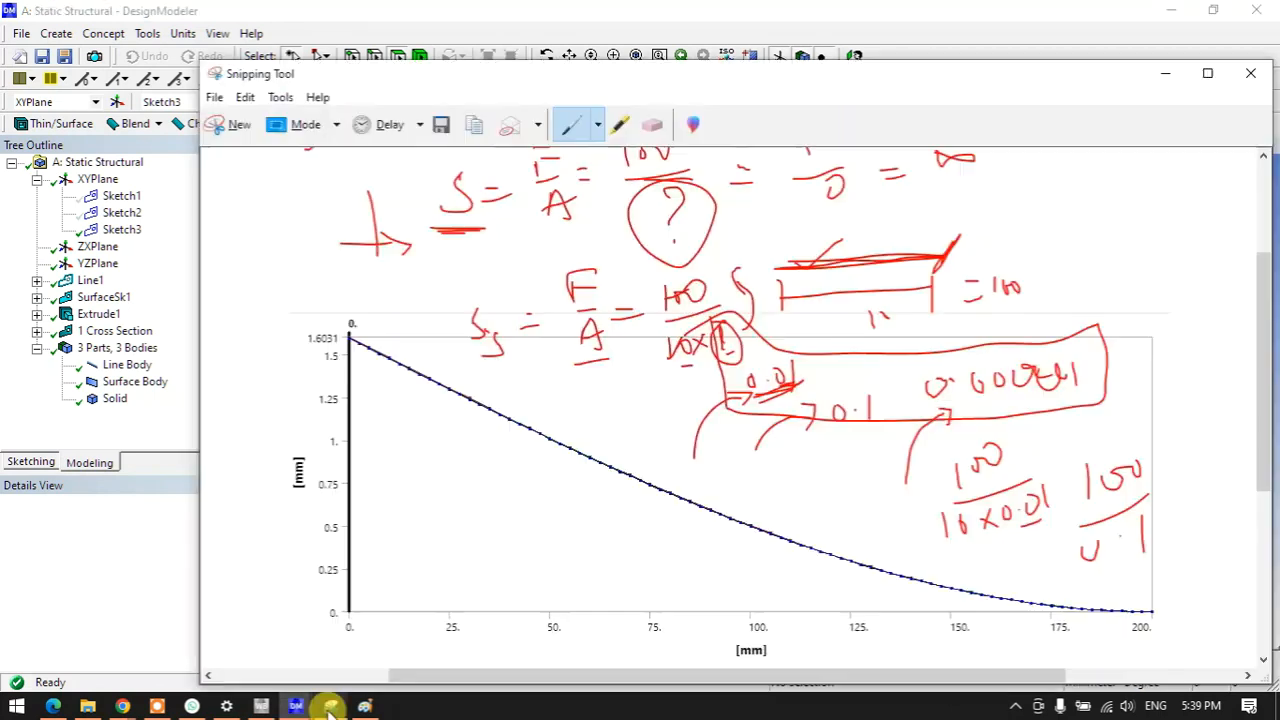
- Switch back to Snipping Tool and handwrite L, B.C and Support beside the equations, joined with a curly bracket
left_click(331, 706)
mouse_move(263, 230)
left_mouse_down()
mouse_move(289, 256)
mouse_move(262, 307)
mouse_move(318, 293)
mouse_move(271, 349)
left_mouse_up()
left_click(288, 296)
left_click_drag(288, 335, 320, 326)
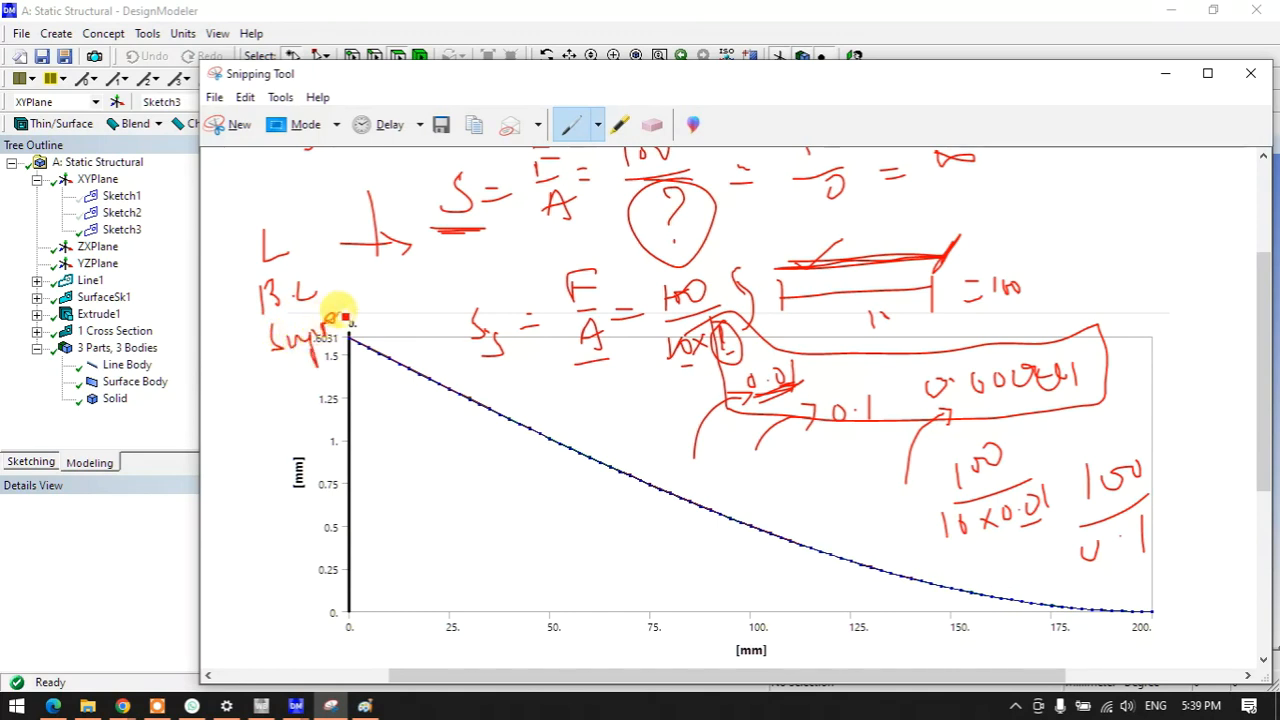
mouse_move(293, 215)
left_mouse_down()
mouse_move(357, 294)
mouse_move(345, 325)
left_mouse_up()
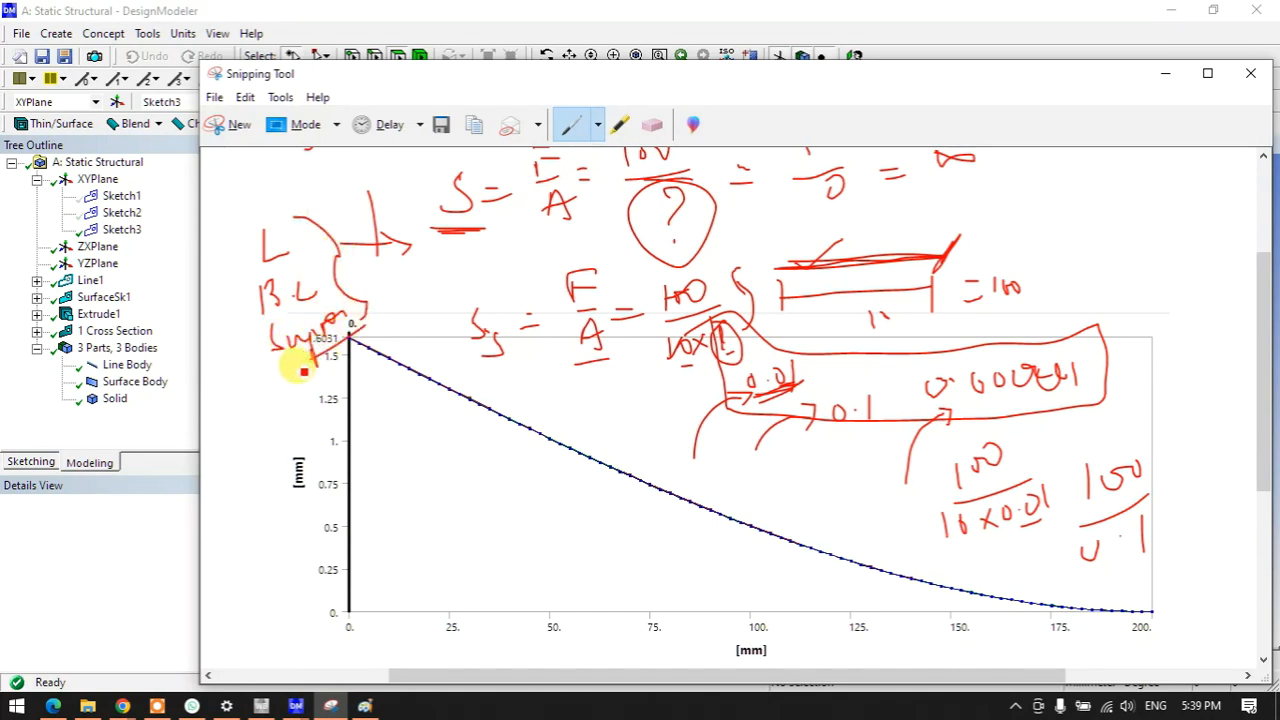
- Sketch a 3D box over the deflection curve with a downward force arrow on its top face
left_click_drag(414, 446, 416, 520)
mouse_move(414, 448)
left_mouse_down()
mouse_move(472, 454)
mouse_move(463, 514)
mouse_move(412, 520)
mouse_move(443, 417)
mouse_move(516, 415)
left_mouse_up()
mouse_move(516, 415)
left_mouse_down()
mouse_move(467, 456)
mouse_move(509, 468)
mouse_move(475, 521)
left_mouse_up()
mouse_move(458, 393)
left_mouse_down()
mouse_move(460, 440)
mouse_move(481, 419)
left_mouse_up()
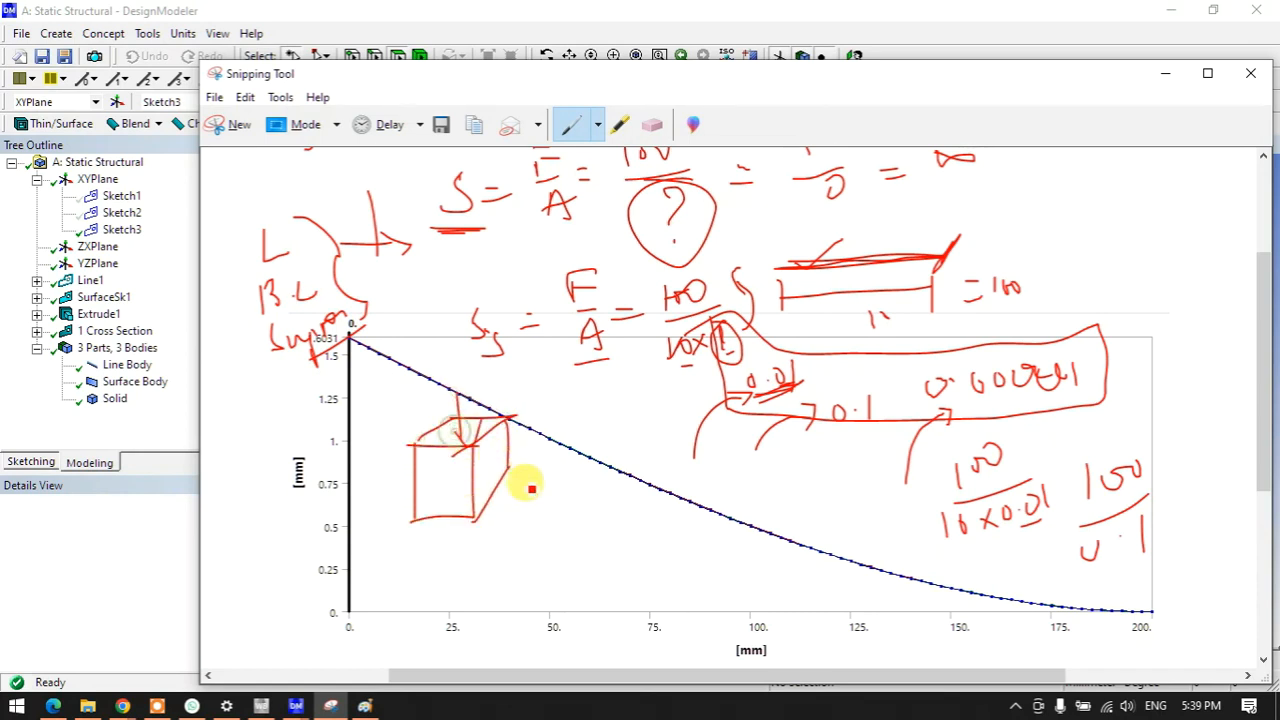
- Handwrite dl beside the sketched box and minimize the Snipping Tool notes
left_click_drag(535, 495, 558, 494)
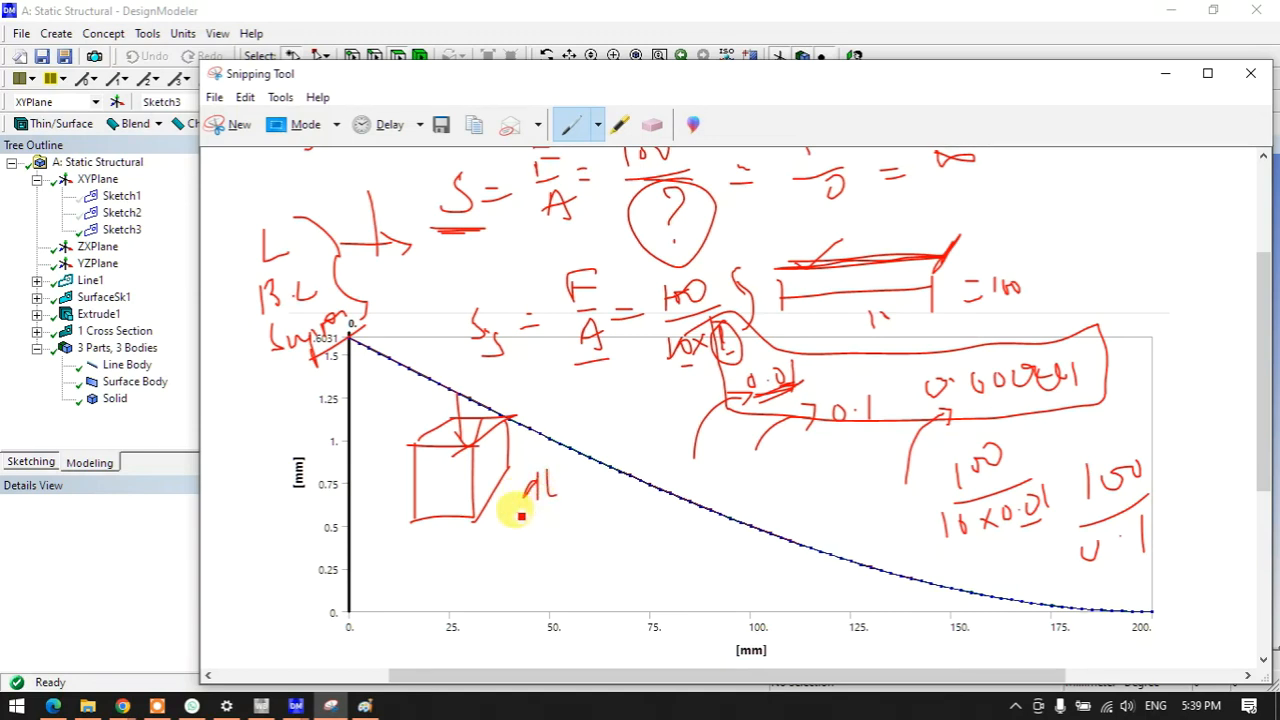
left_click(1172, 74)
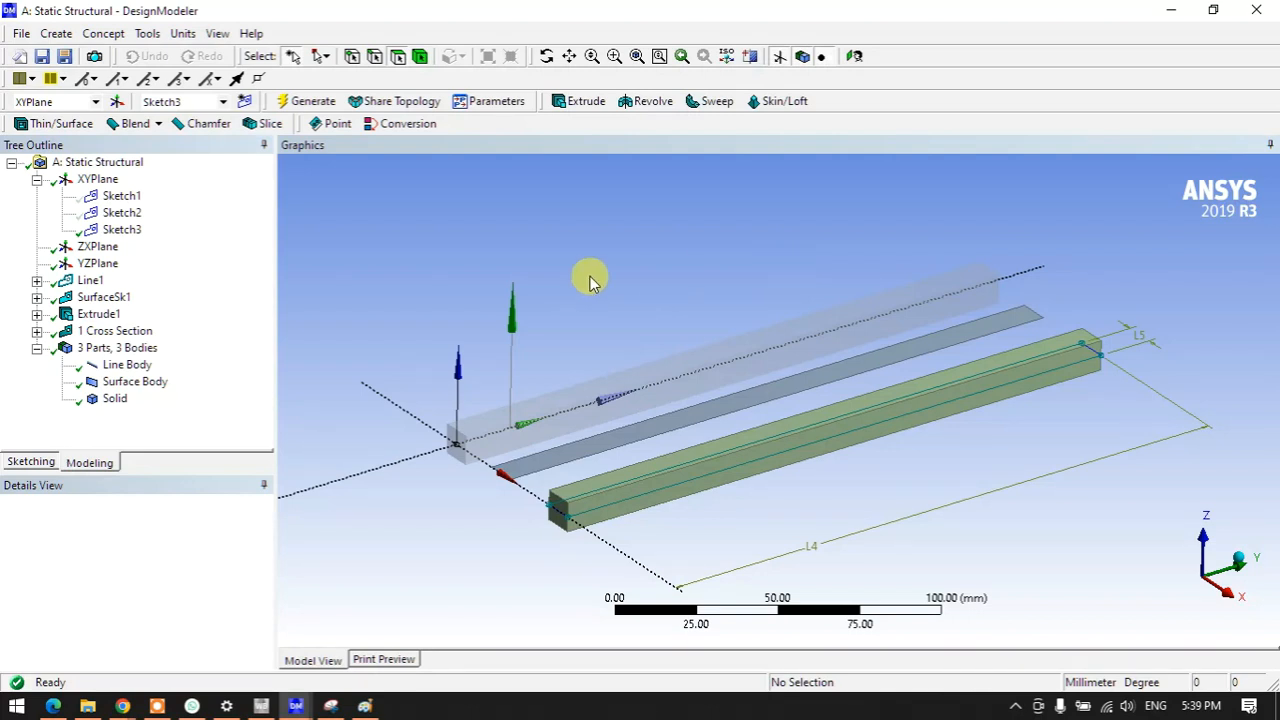
- Switch to ANSYS Mechanical and compare the Equivalent Stress, Equivalent Stress 2 and Equivalent Stress 3 results
mouse_move(310, 708)
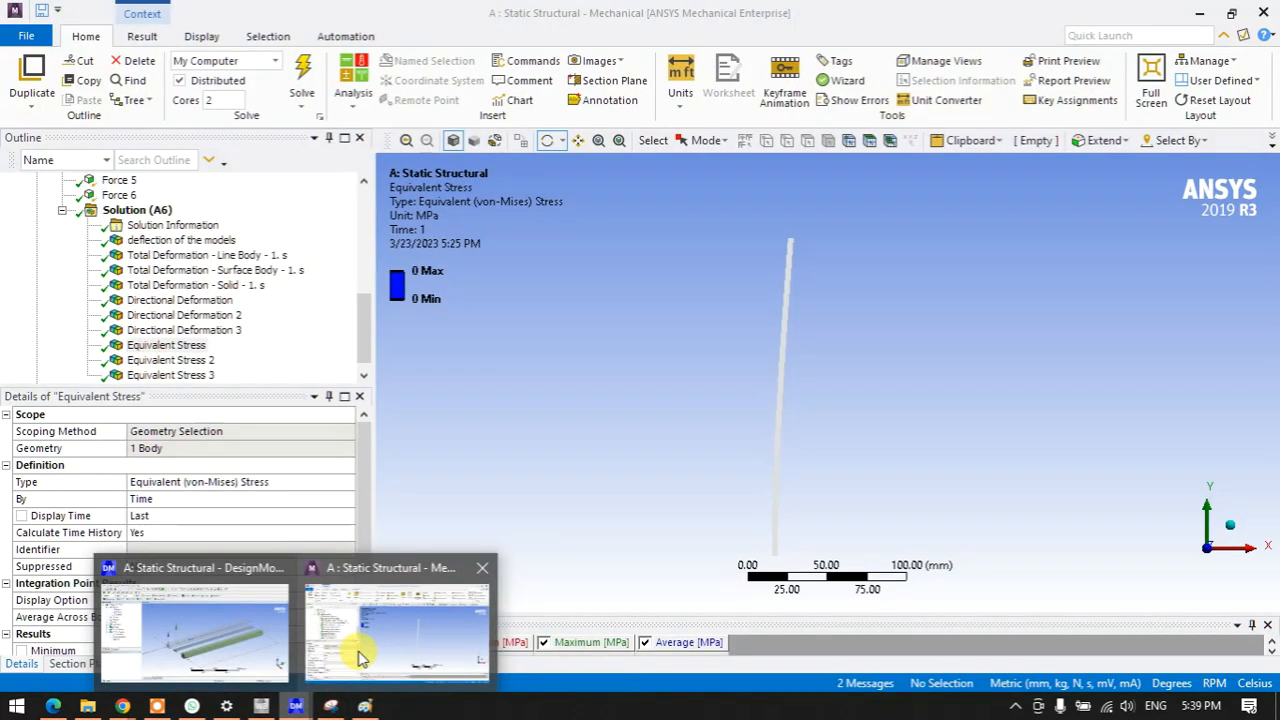
left_click(349, 634)
left_click(168, 346)
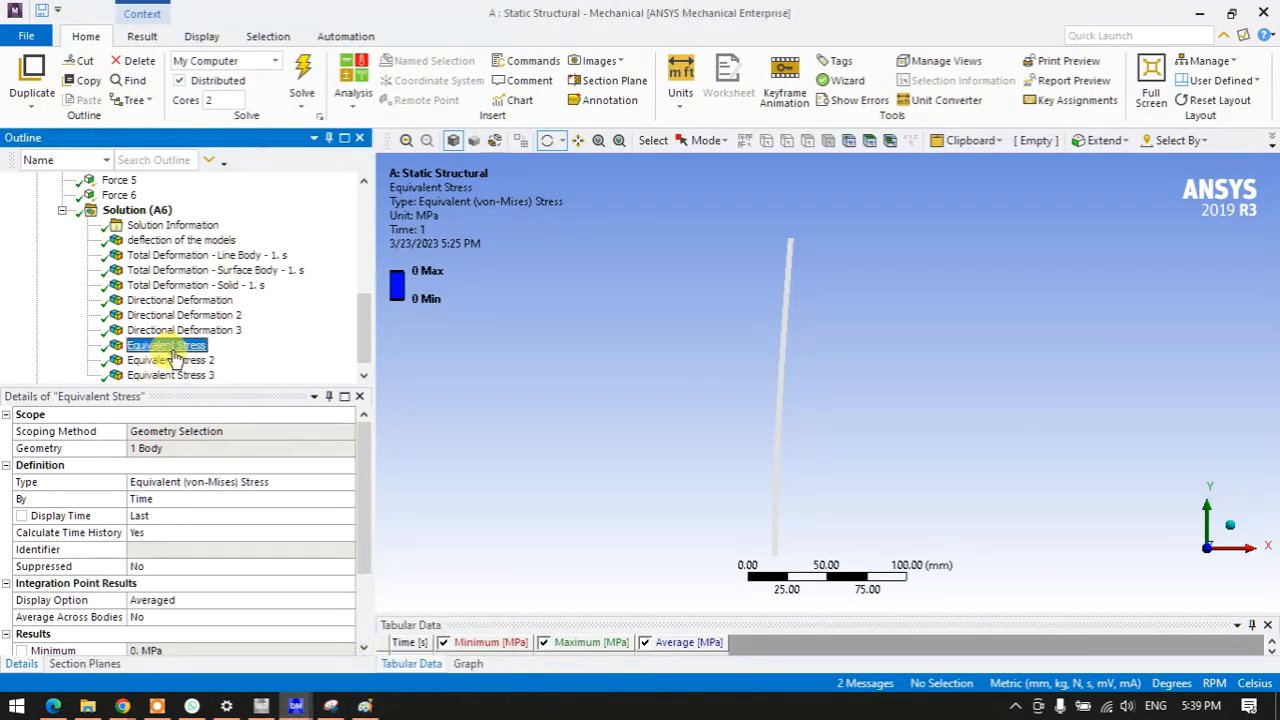
left_click(170, 360)
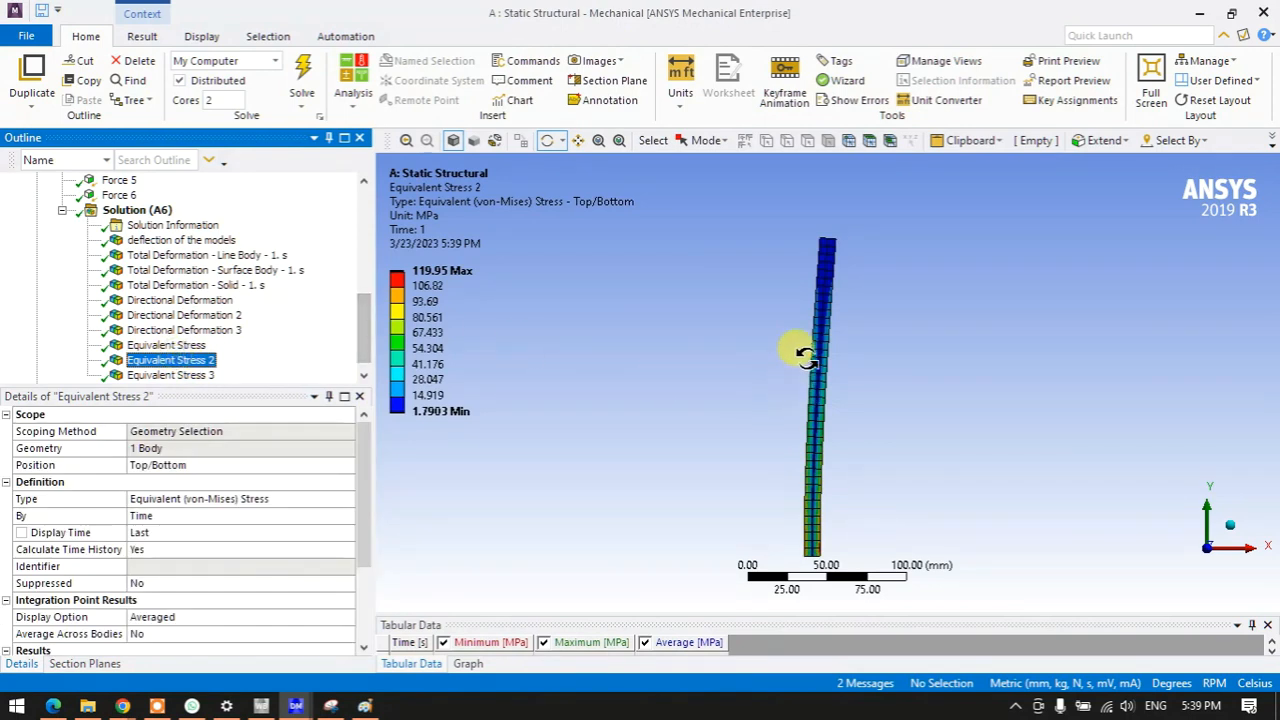
left_click(208, 376)
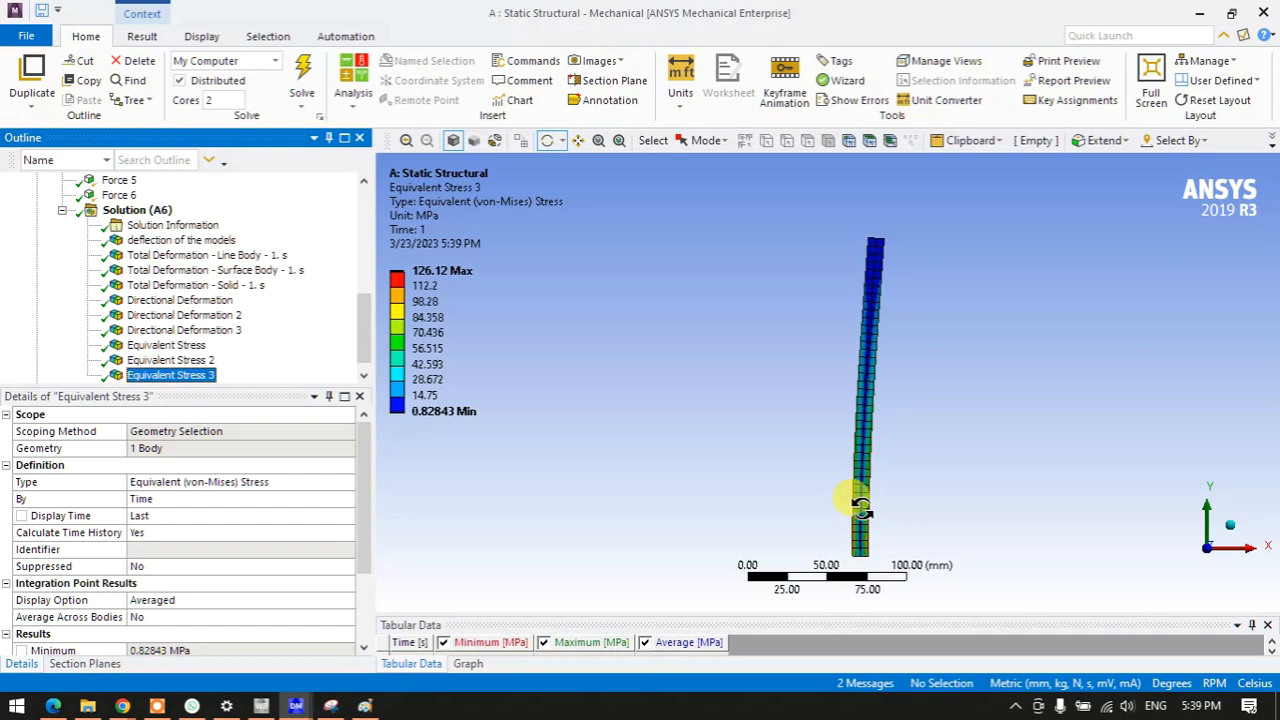
left_click_drag(852, 492, 850, 496)
- Return to the Equivalent Stress 2 result and examine the stress bands close up at the surface column's base
left_click(130, 362)
scroll(766, 465, "up", 6)
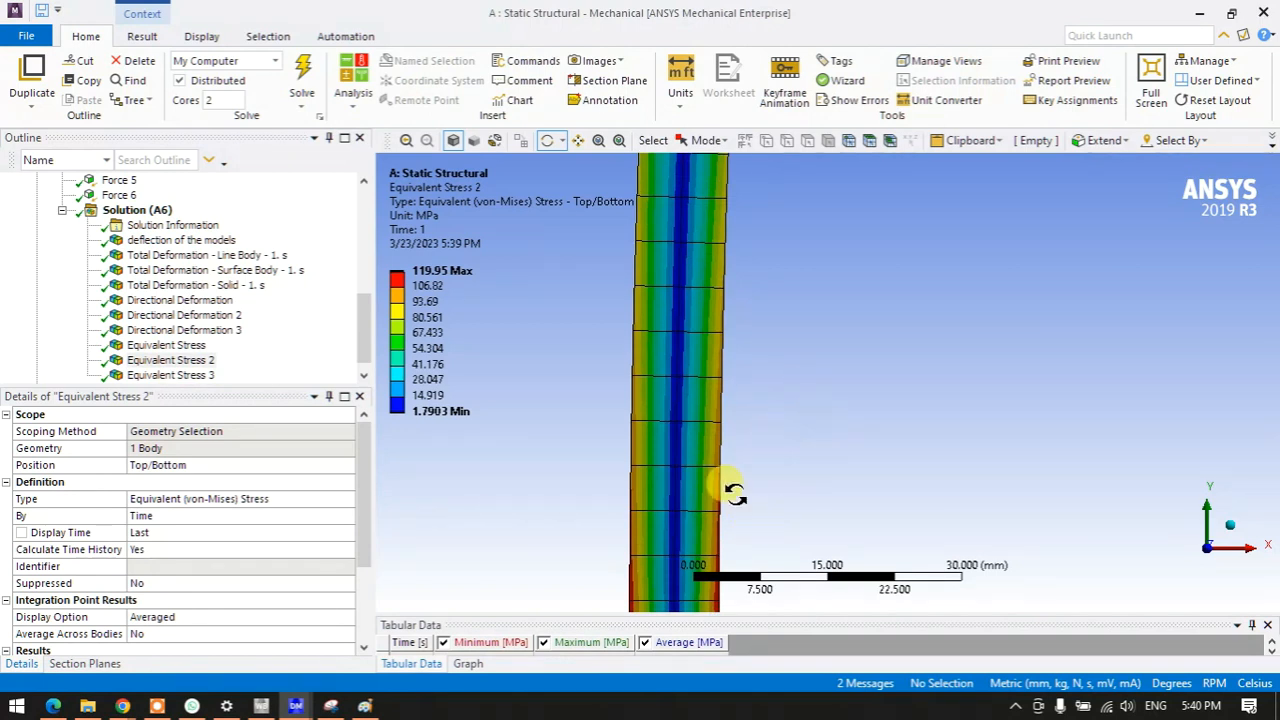
scroll(800, 265, "up", 5)
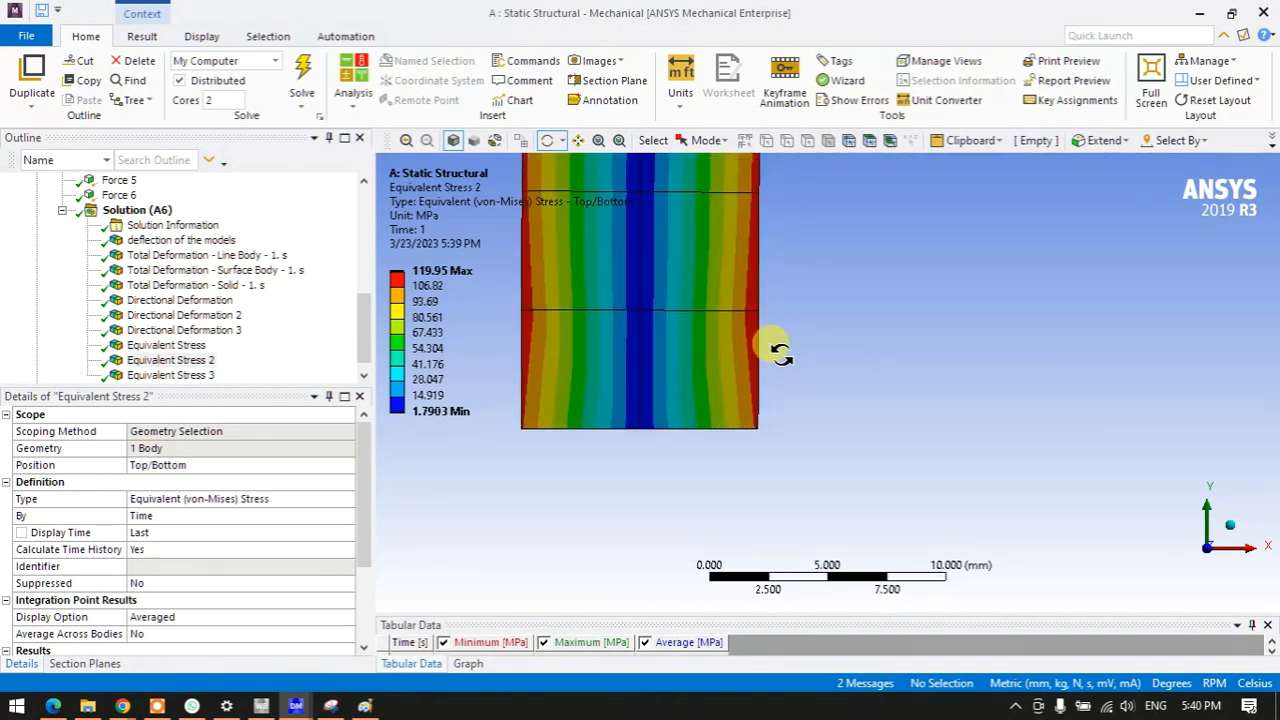
scroll(716, 418, "up", 2)
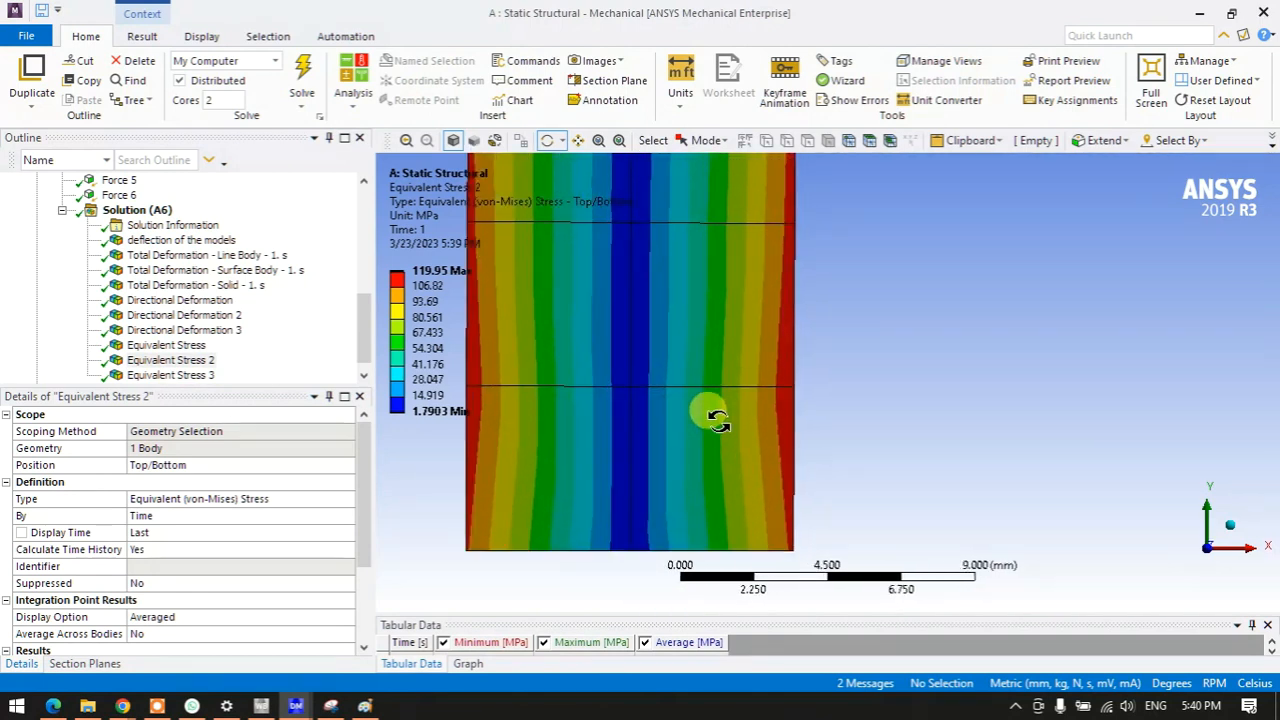
left_click_drag(716, 418, 812, 424)
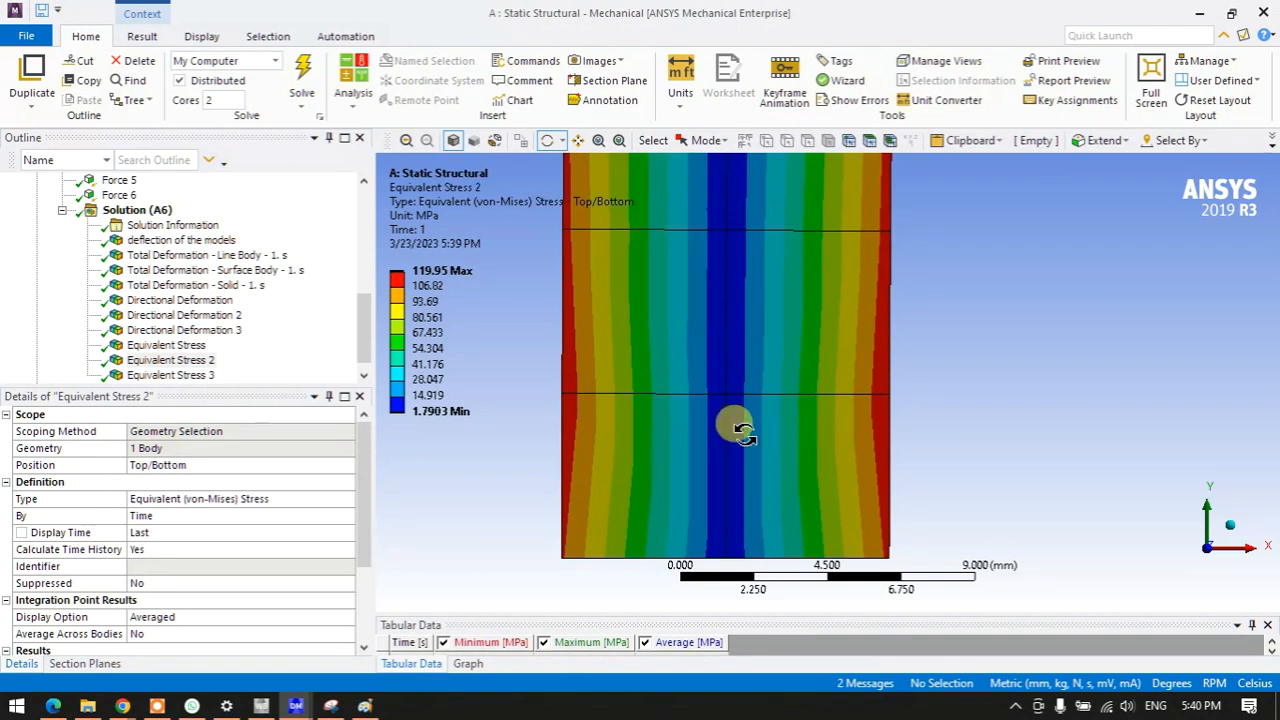
scroll(734, 423, "down", 1)
left_click(324, 706)
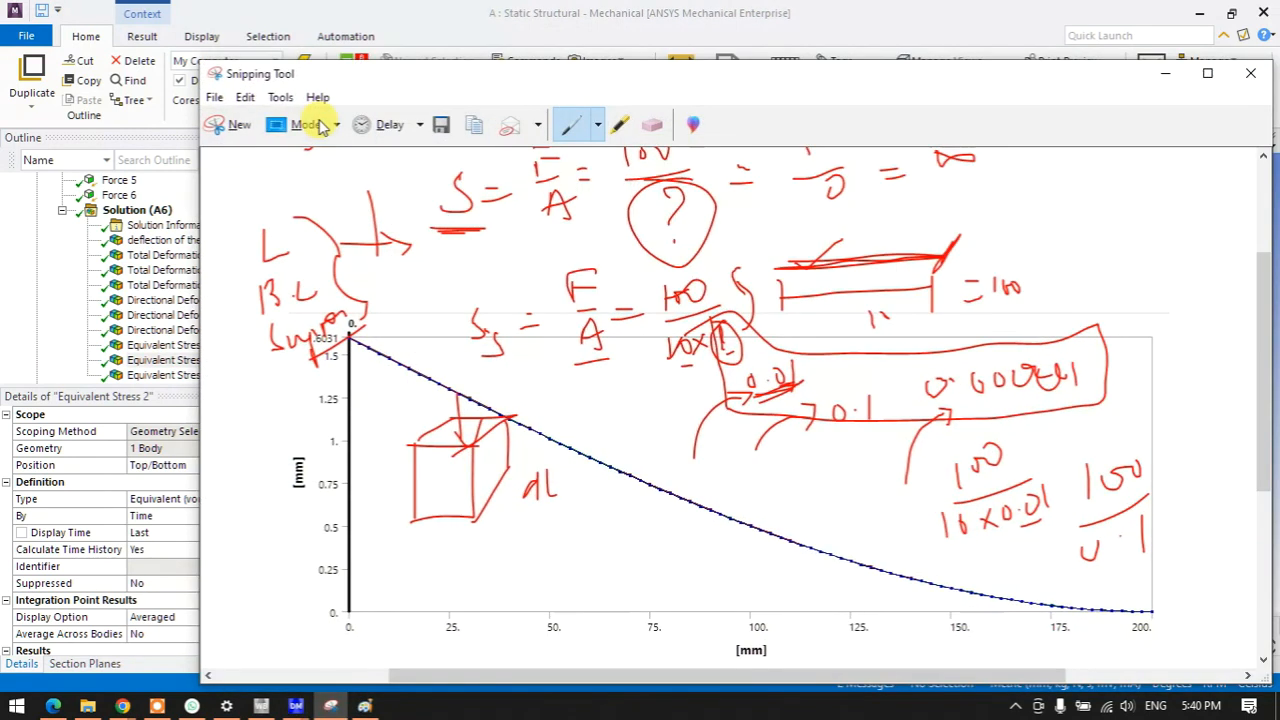
left_click(224, 126)
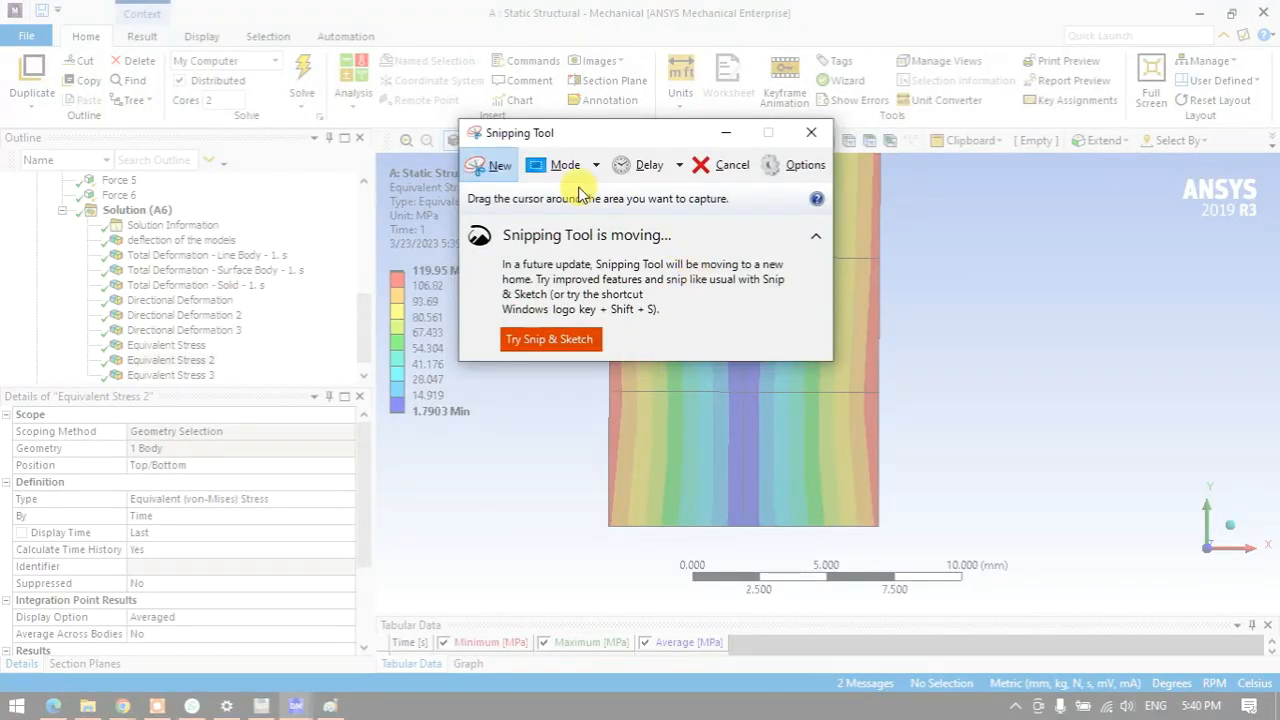
left_click(723, 134)
- Capture a new Snipping Tool snip of the lower part of the surface column's Equivalent Stress 2 plot
scroll(722, 358, "down", 3)
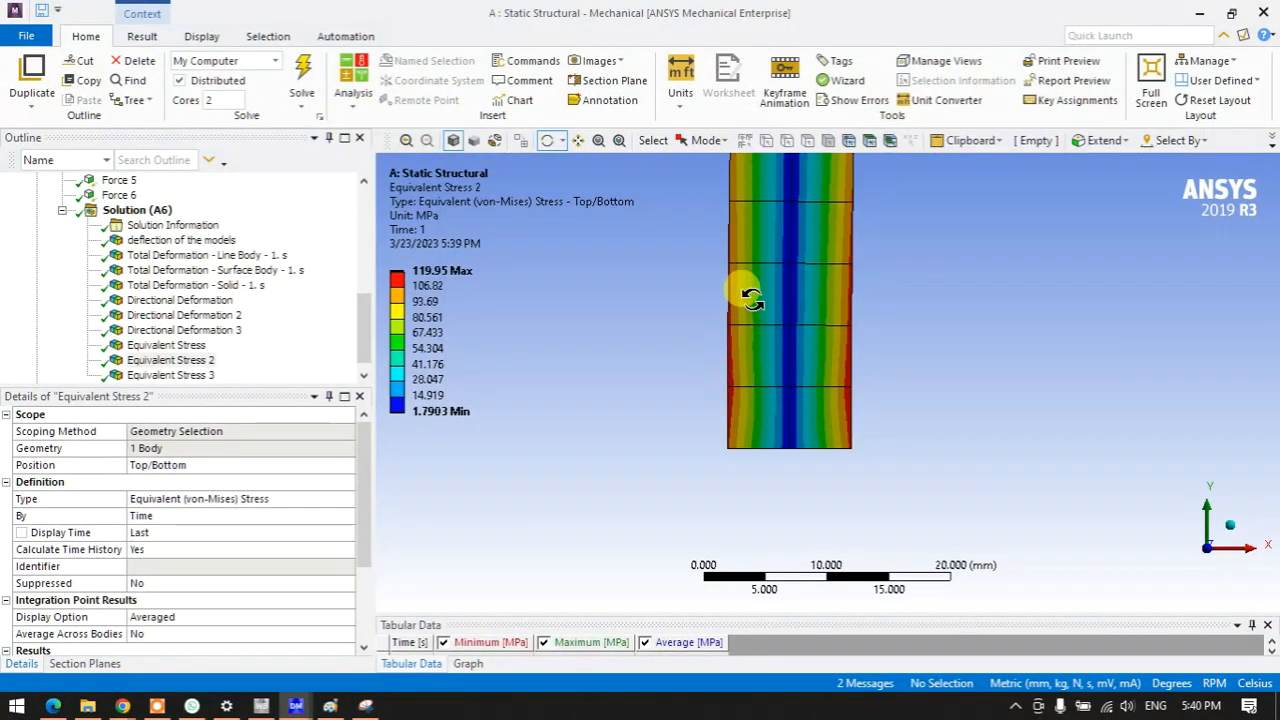
middle_click_drag(752, 300, 670, 390, "ctrl")
scroll(672, 392, "down", 3)
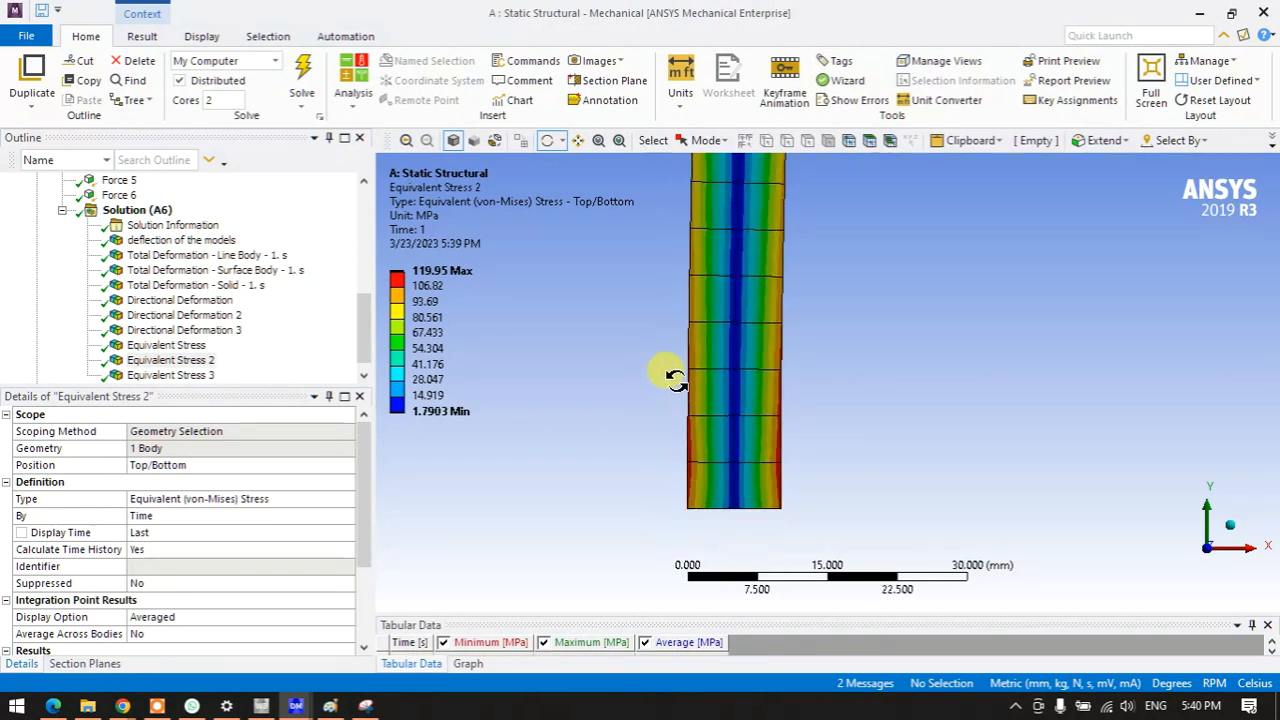
left_click(366, 706)
left_click(495, 164)
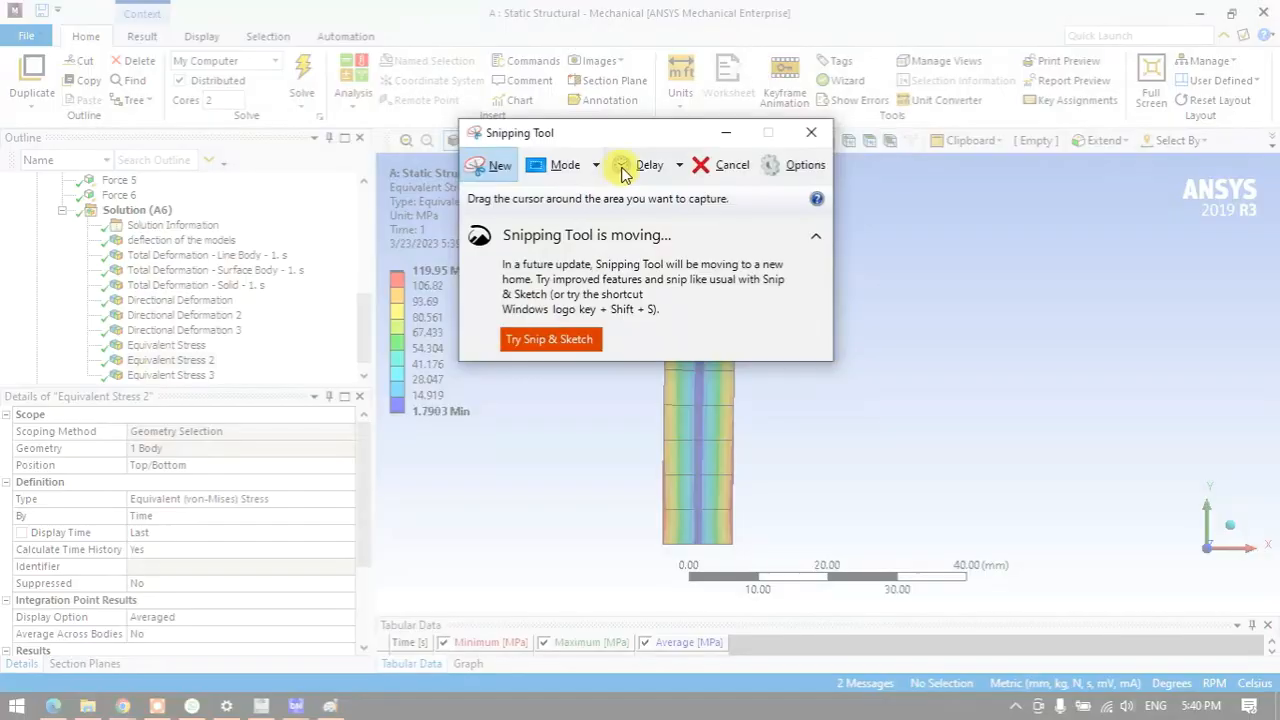
left_click_drag(872, 163, 571, 560)
- Trace the blue central band of the snipped column in red and mark its width above the top edge
scroll(716, 405, "down", 2)
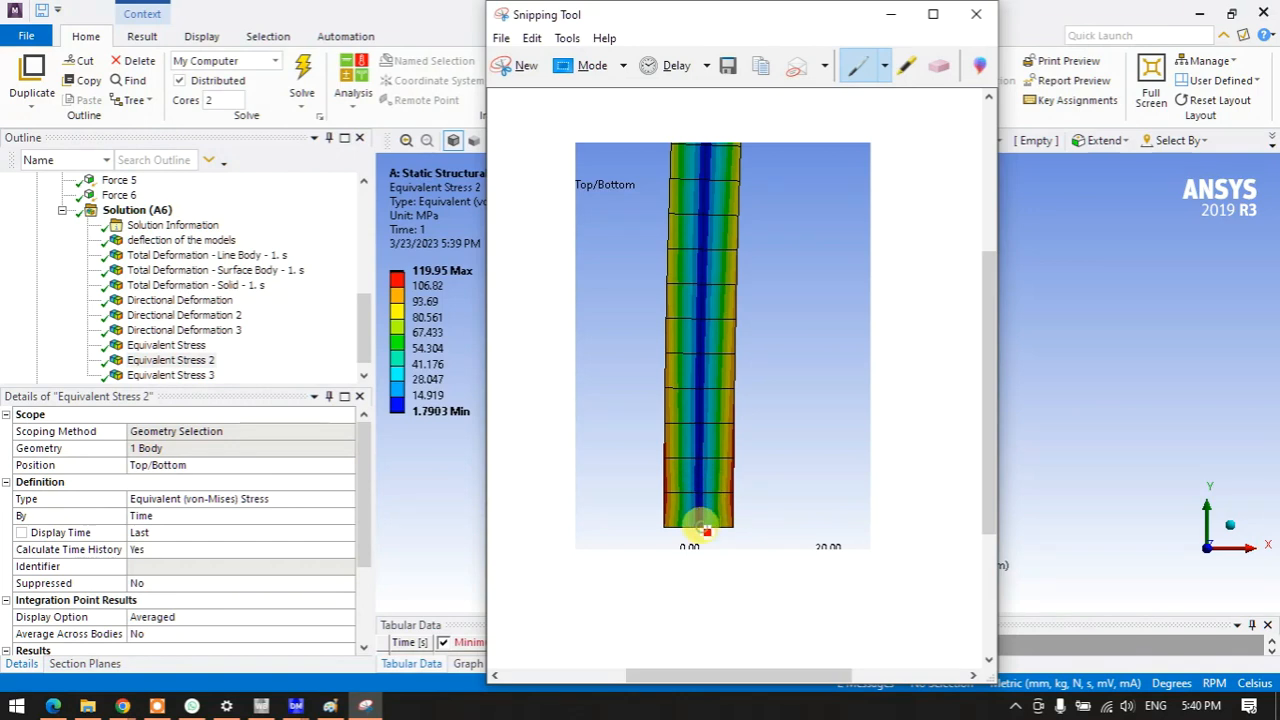
mouse_move(706, 528)
left_mouse_down()
mouse_move(700, 108)
mouse_move(712, 270)
left_mouse_up()
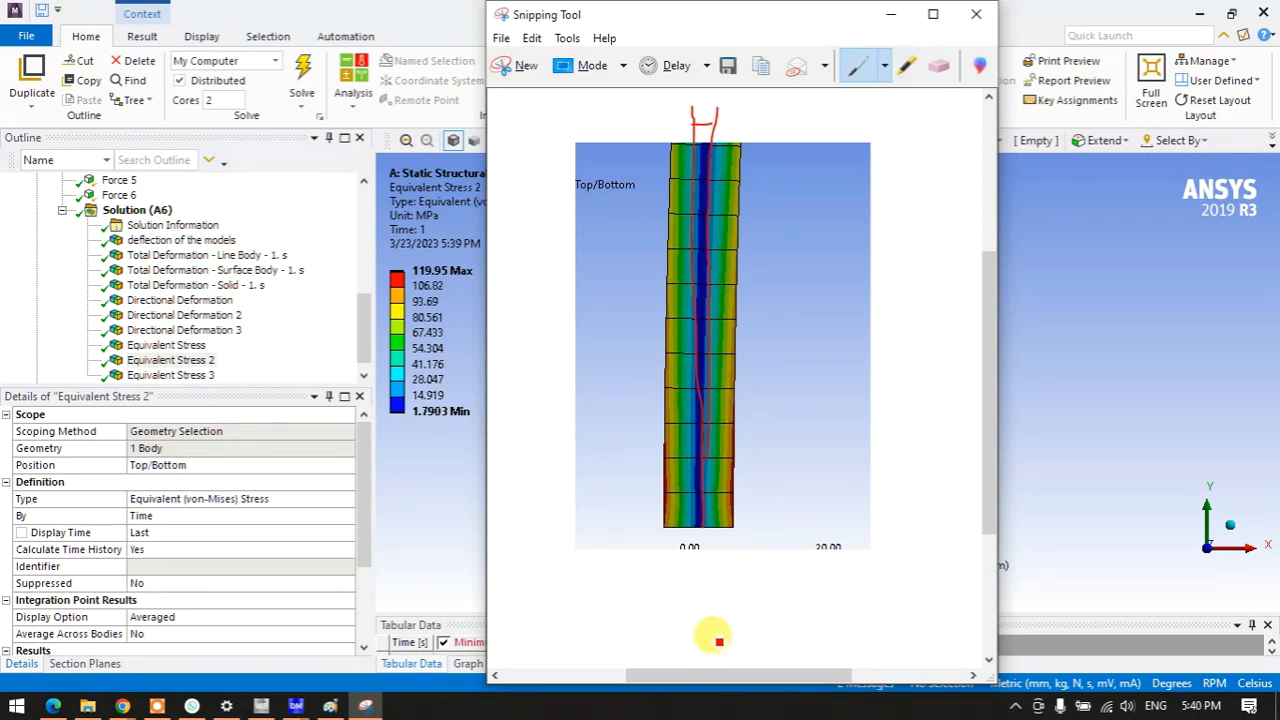
- Sketch a tall red rectangle below the snipped column, with a dotted vertical centreline and a handwritten label at its top
scroll(729, 586, "down", 5)
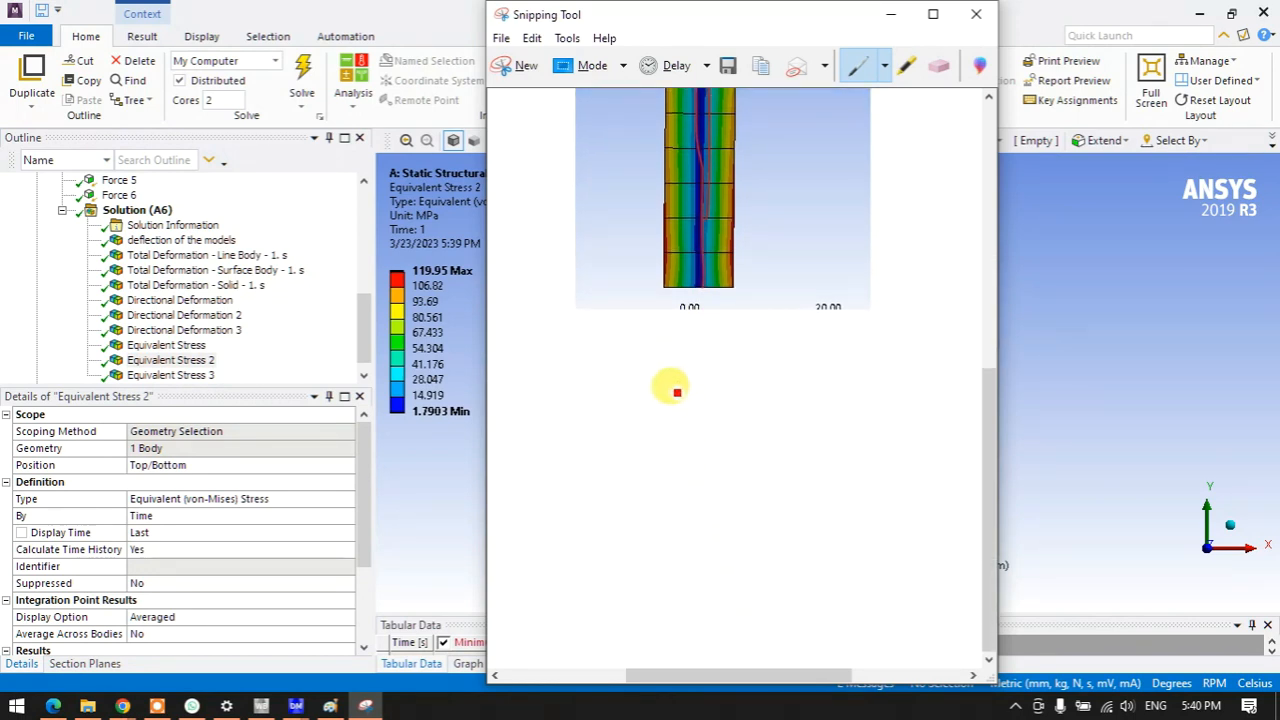
mouse_move(664, 366)
left_mouse_down()
mouse_move(664, 553)
mouse_move(706, 555)
mouse_move(751, 485)
mouse_move(752, 357)
mouse_move(660, 349)
mouse_move(658, 555)
left_mouse_up()
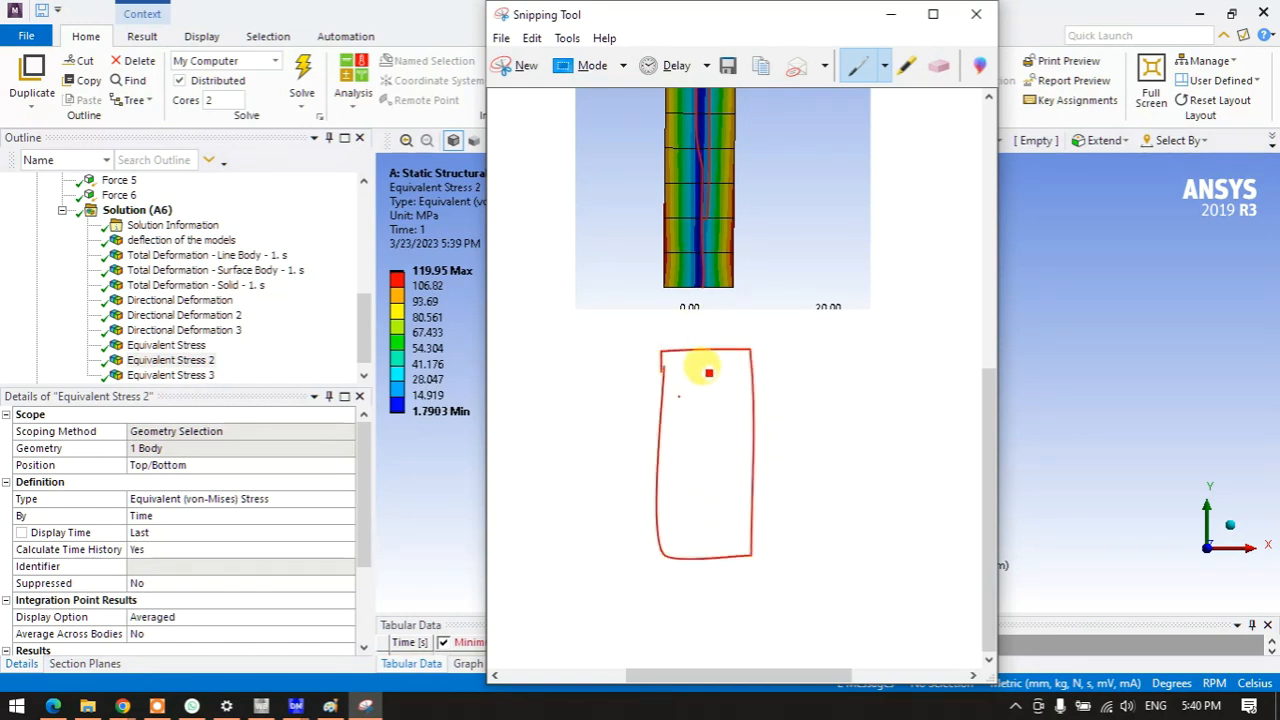
left_click(705, 589)
left_click(701, 564)
left_click(700, 544)
left_click(700, 521)
left_click(701, 500)
left_click(703, 479)
left_click(703, 460)
left_click(704, 442)
left_click(702, 420)
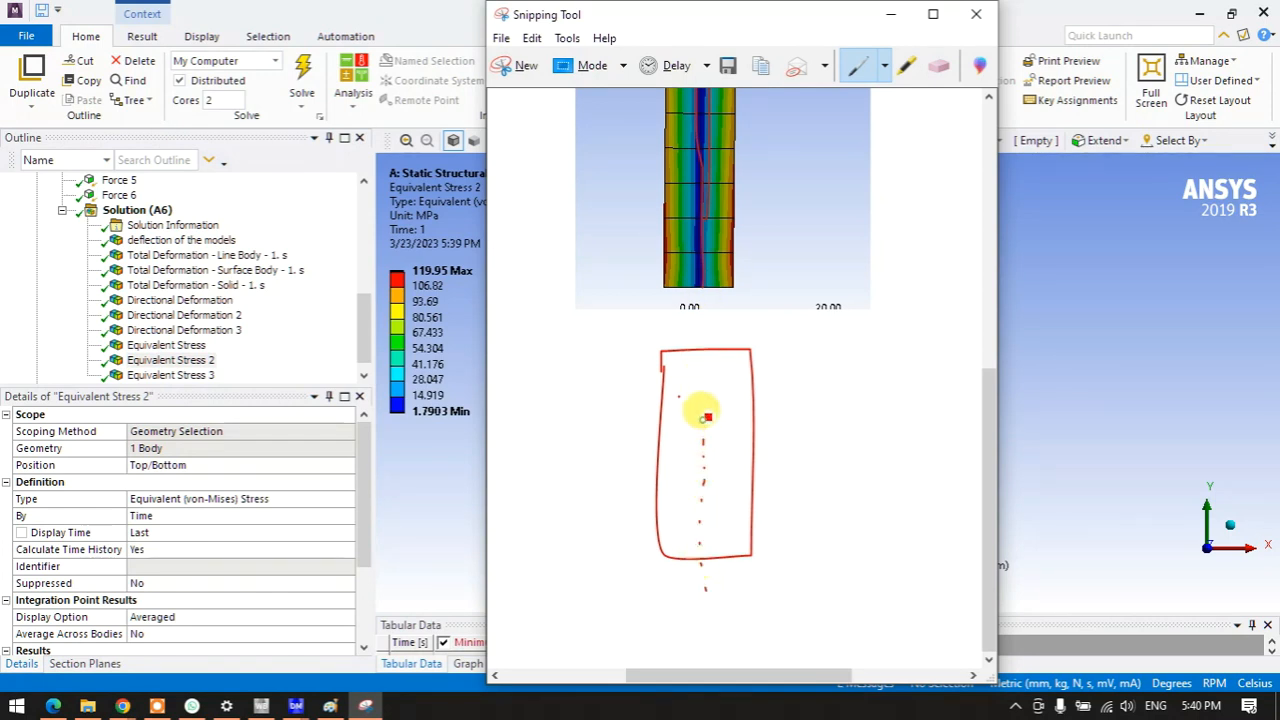
left_click(700, 355)
mouse_move(700, 344)
left_mouse_down()
mouse_move(700, 333)
mouse_move(779, 321)
mouse_move(790, 341)
left_mouse_up()
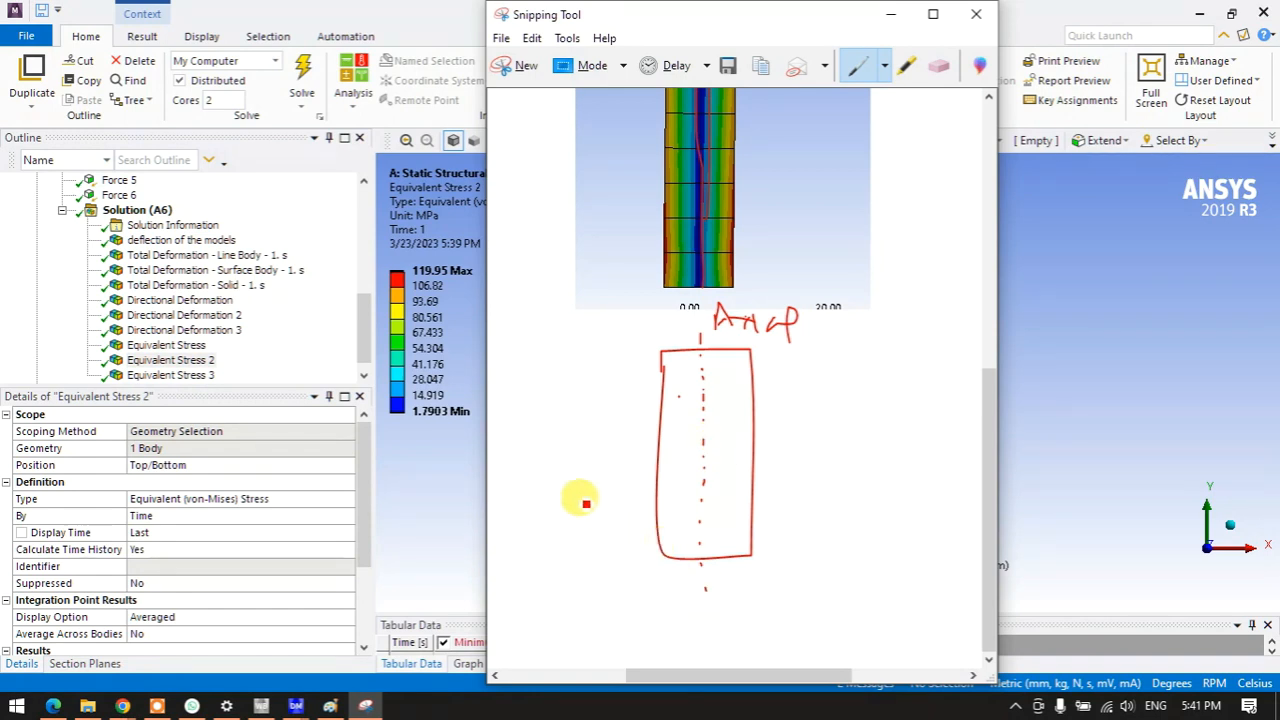
- Draw a horizontal force arrow pointing at the rectangle's upper-left corner and label it SF
mouse_move(556, 357)
left_mouse_down()
mouse_move(651, 349)
mouse_move(636, 370)
left_mouse_up()
left_click_drag(645, 343, 660, 350)
left_click_drag(574, 340, 584, 318)
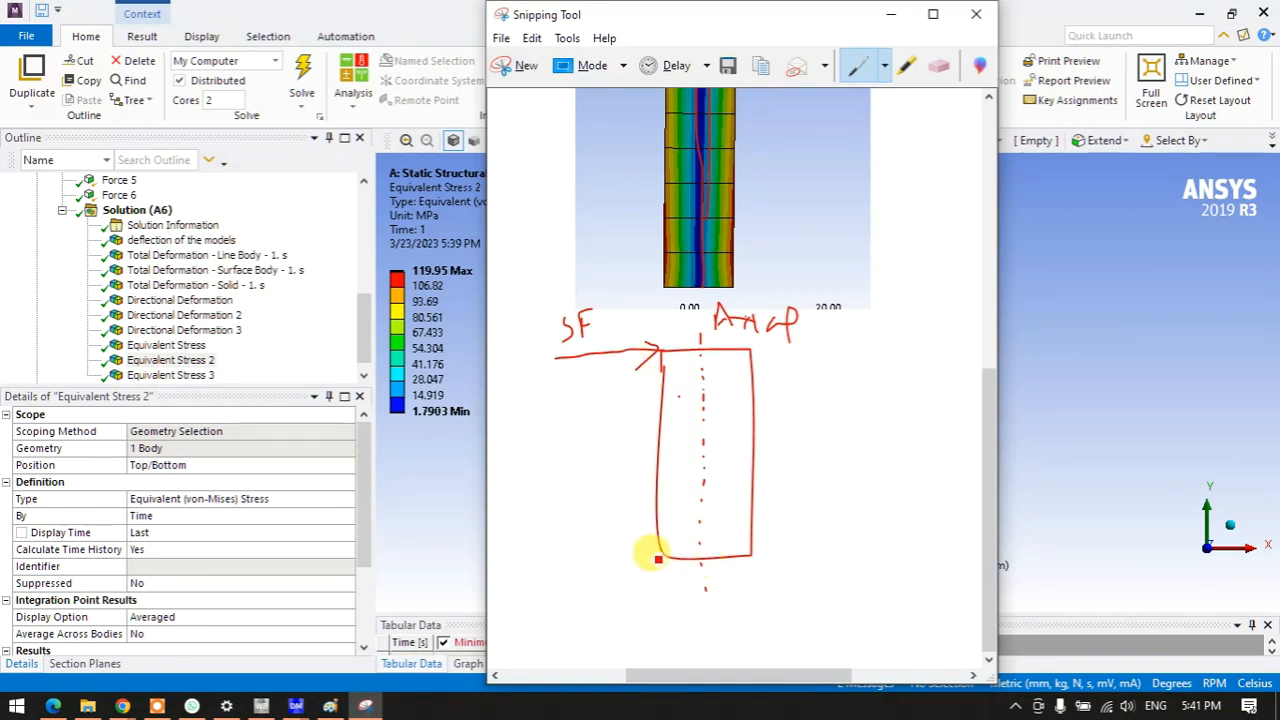
- Sketch a dashed outline of the rectangle deflected to the right, and trace it with a blue pen
mouse_move(663, 523)
left_mouse_down()
mouse_move(669, 391)
mouse_move(700, 349)
mouse_move(774, 357)
mouse_move(749, 500)
mouse_move(757, 549)
left_mouse_up()
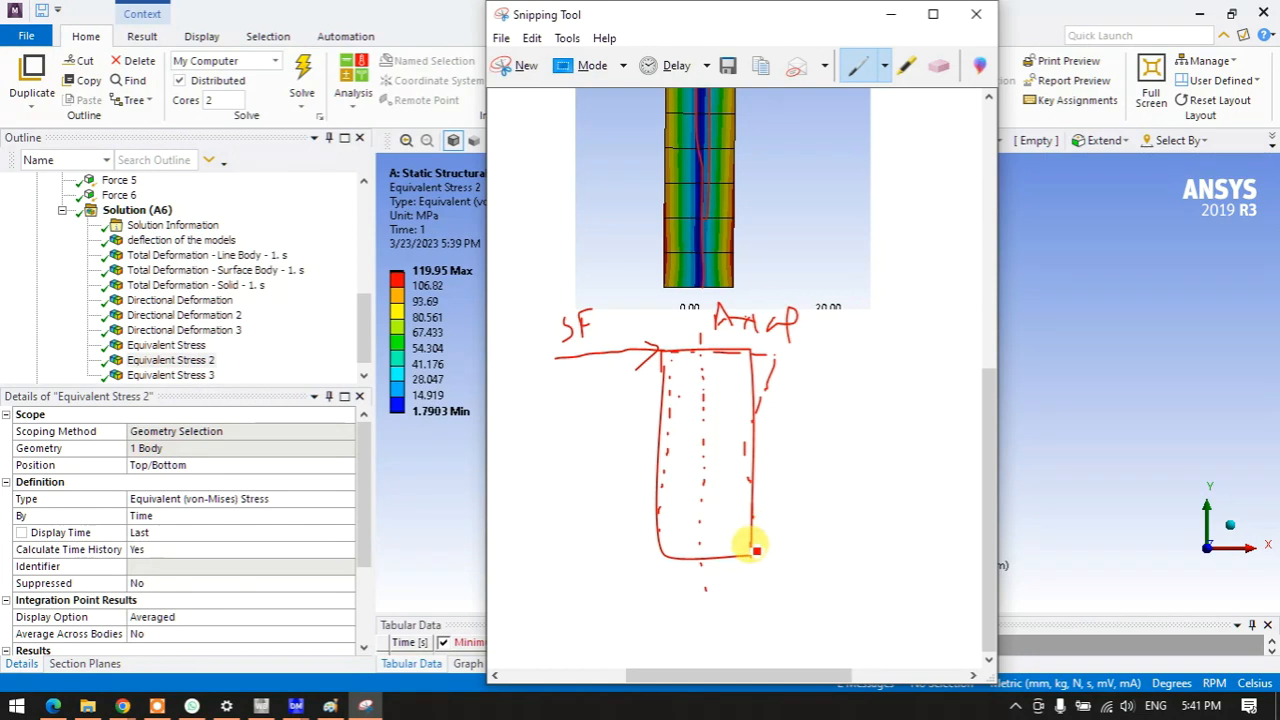
left_click(884, 65)
left_click(879, 117)
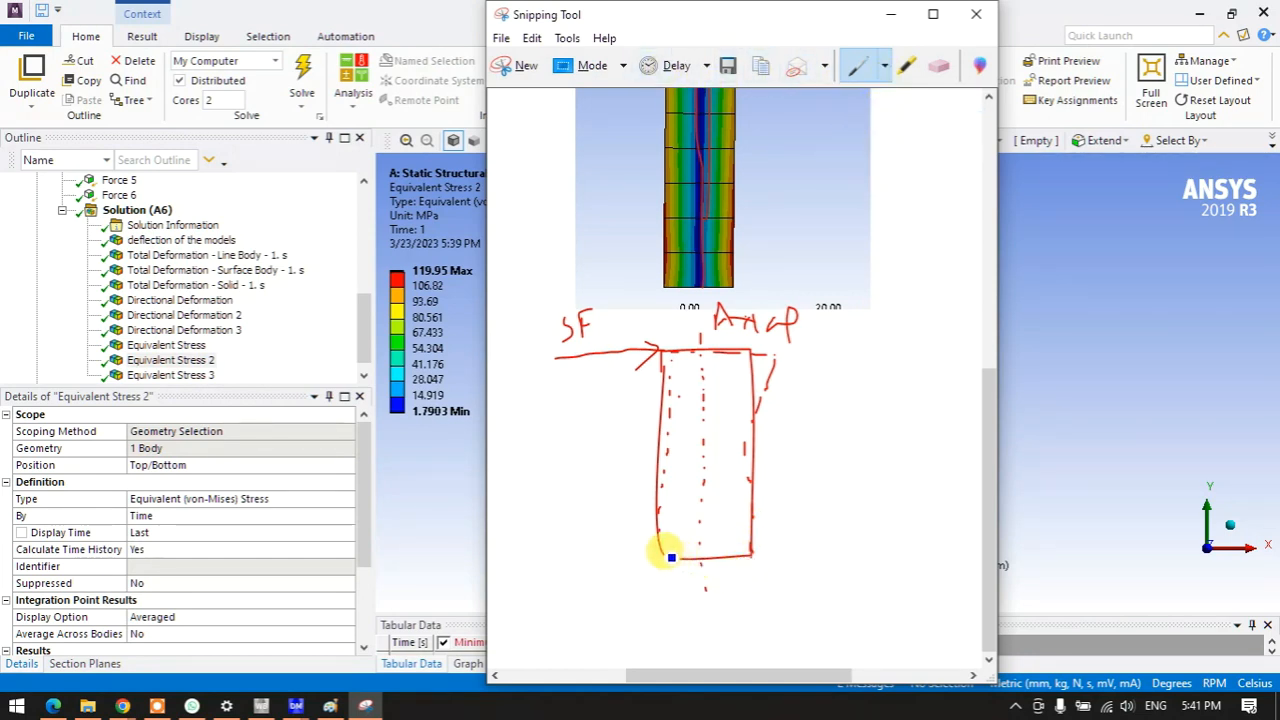
mouse_move(661, 545)
left_mouse_down()
mouse_move(674, 373)
mouse_move(706, 349)
mouse_move(766, 360)
mouse_move(753, 553)
left_mouse_up()
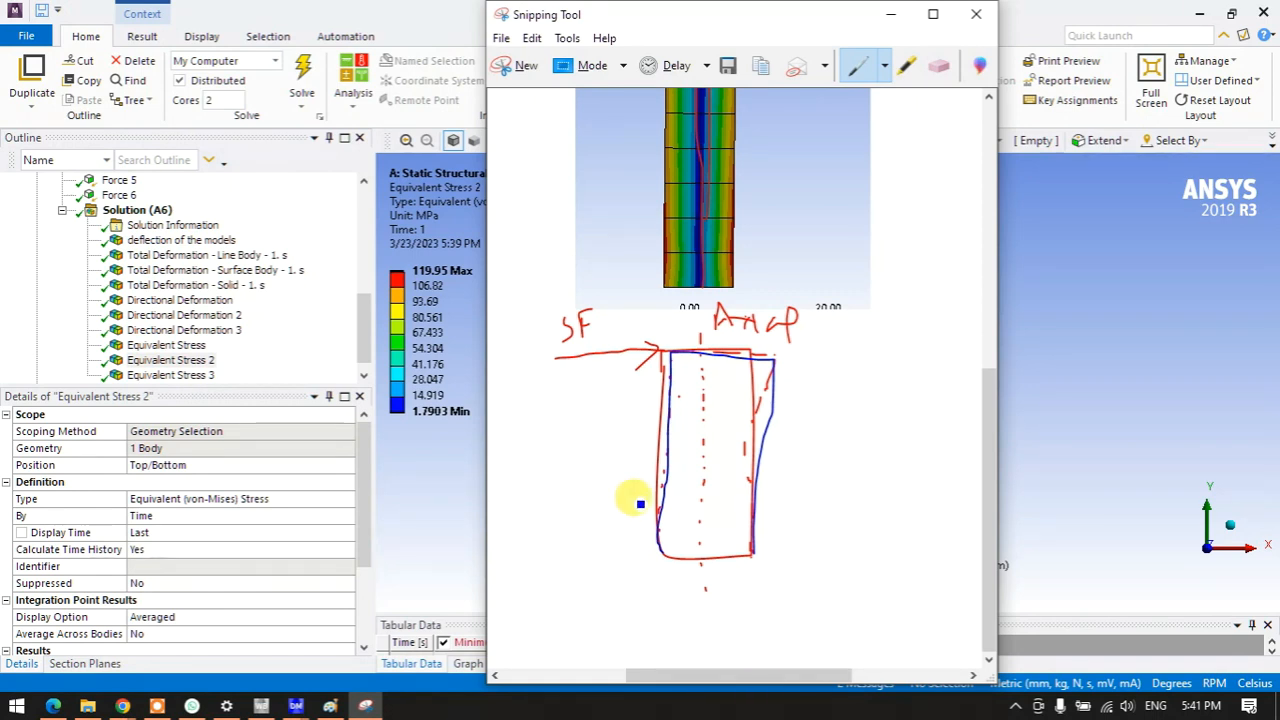
- Add blue check marks beside both sides of the rectangle and small displacement arrows at its two top corners
left_click_drag(601, 460, 672, 410)
left_click_drag(777, 452, 822, 416)
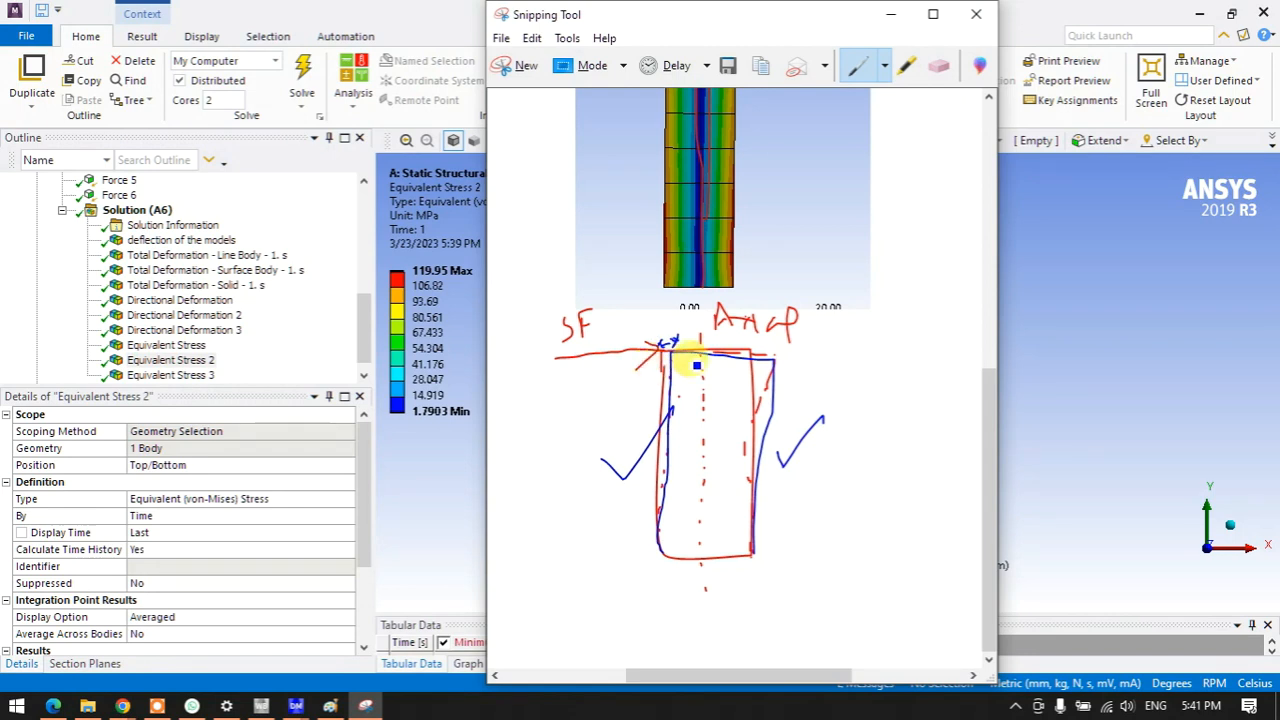
left_click_drag(749, 338, 765, 350)
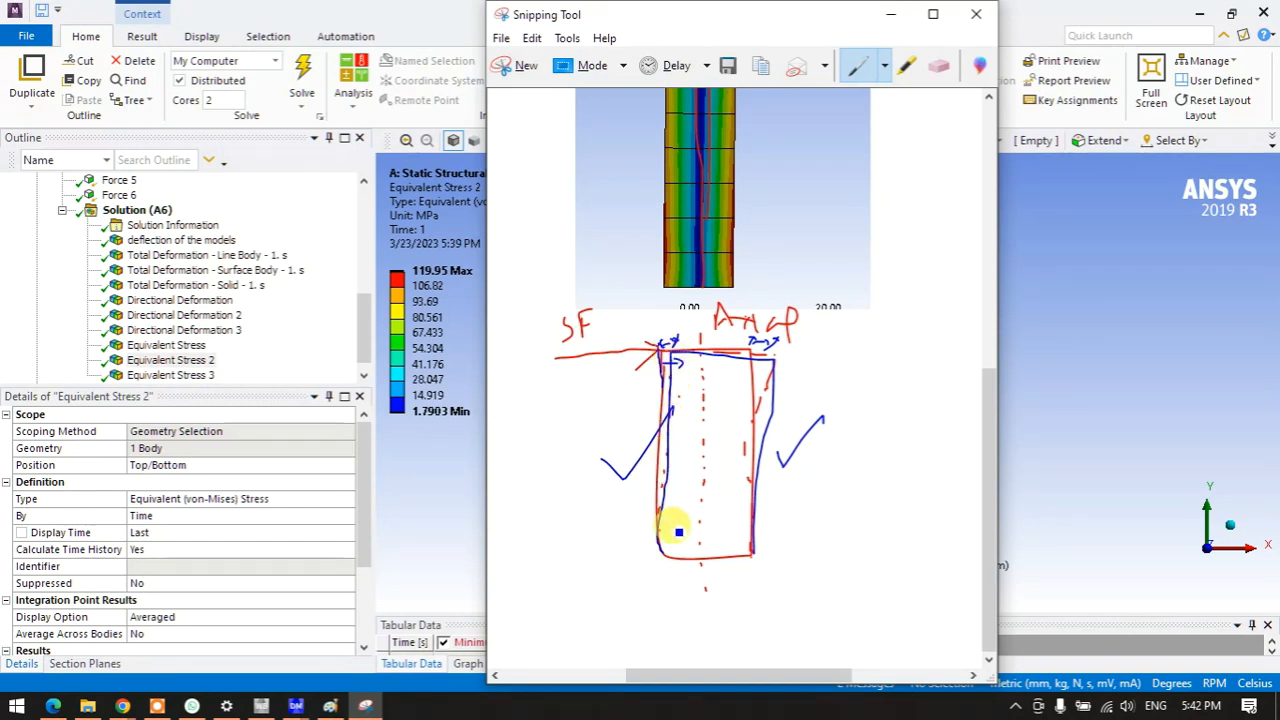
- Mark the bend along the rectangle's lower-left side and circle the left half of the snipped column in blue
mouse_move(654, 443)
left_mouse_down()
mouse_move(673, 519)
mouse_move(666, 449)
mouse_move(671, 529)
left_mouse_up()
mouse_move(665, 118)
left_mouse_down()
mouse_move(648, 290)
mouse_move(674, 114)
mouse_move(699, 180)
left_mouse_up()
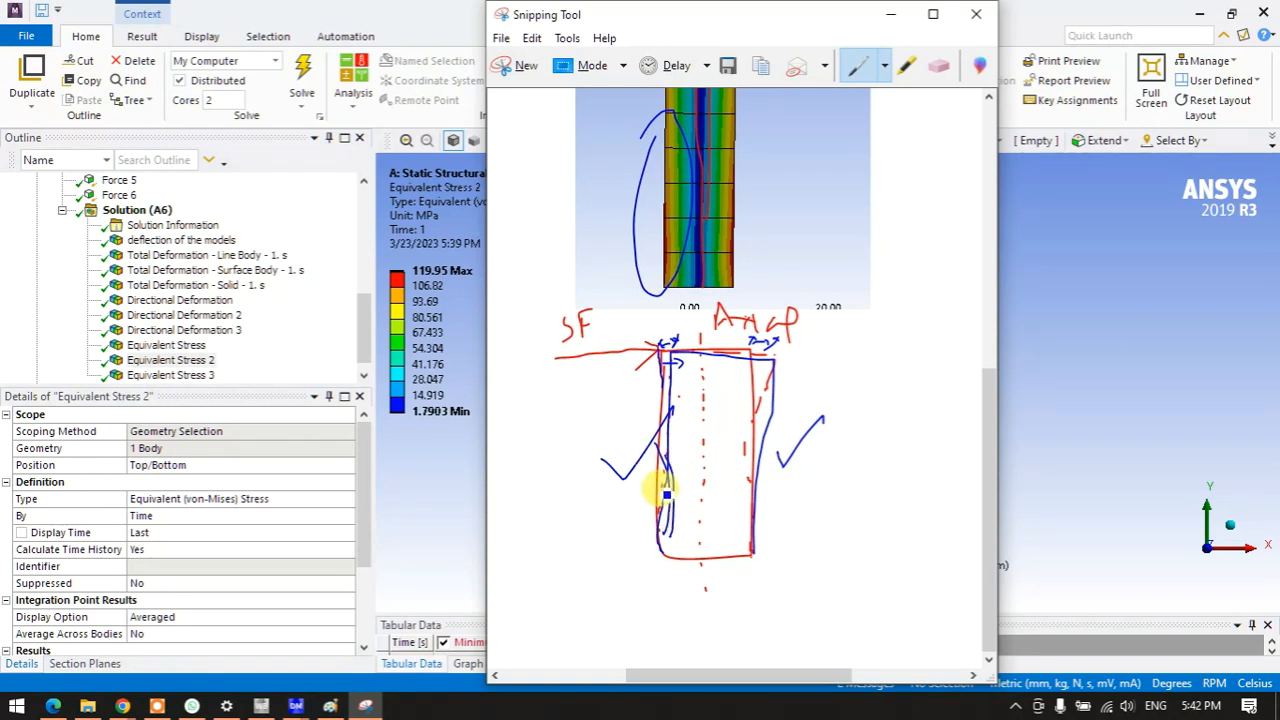
left_click_drag(680, 366, 668, 551)
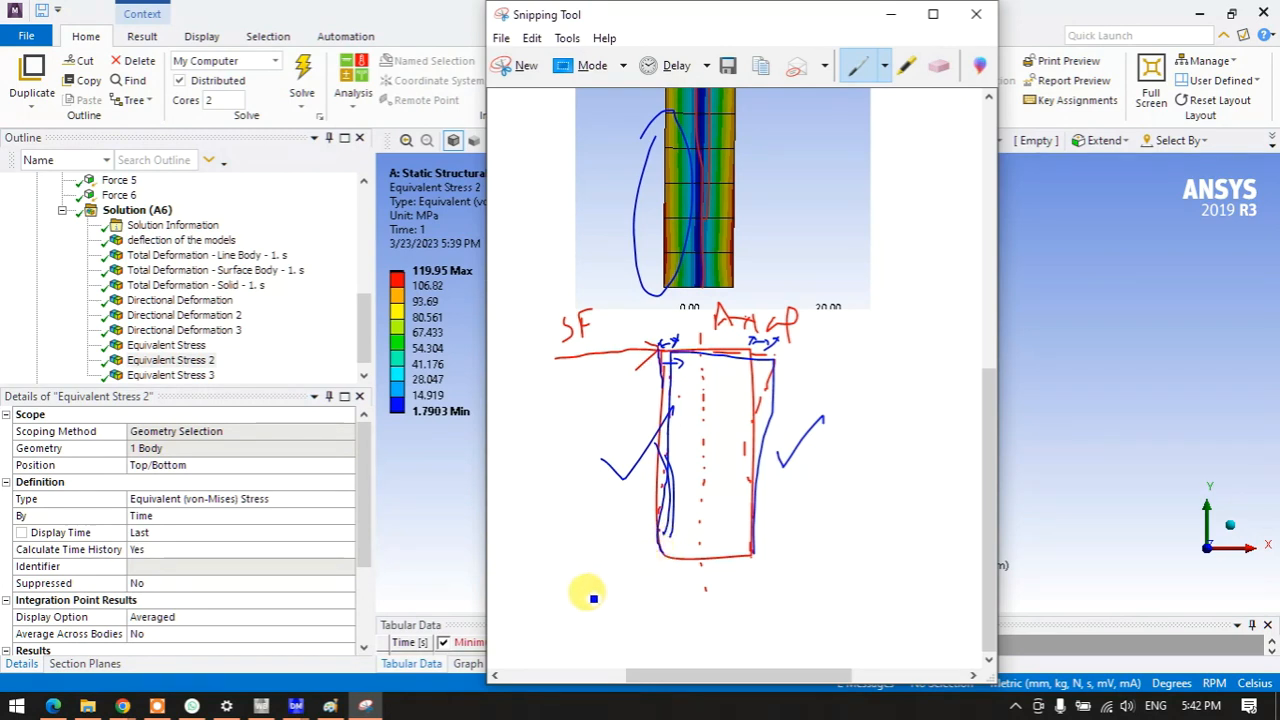
- Sketch a vertical line on a fixed base beside the rectangle, with a line bending to the right and a double-ended arrow along it
mouse_move(538, 618)
left_mouse_down()
mouse_move(583, 622)
mouse_move(567, 460)
left_mouse_up()
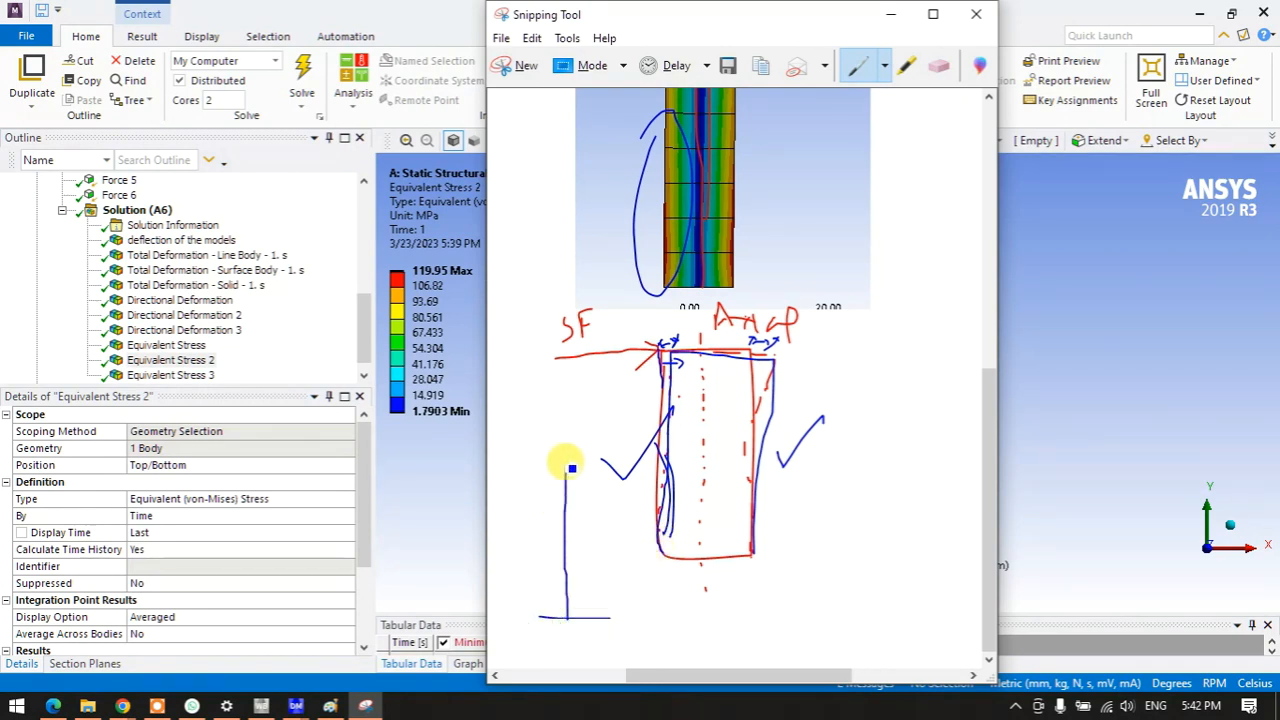
mouse_move(575, 600)
left_mouse_down()
mouse_move(571, 529)
mouse_move(603, 457)
left_mouse_up()
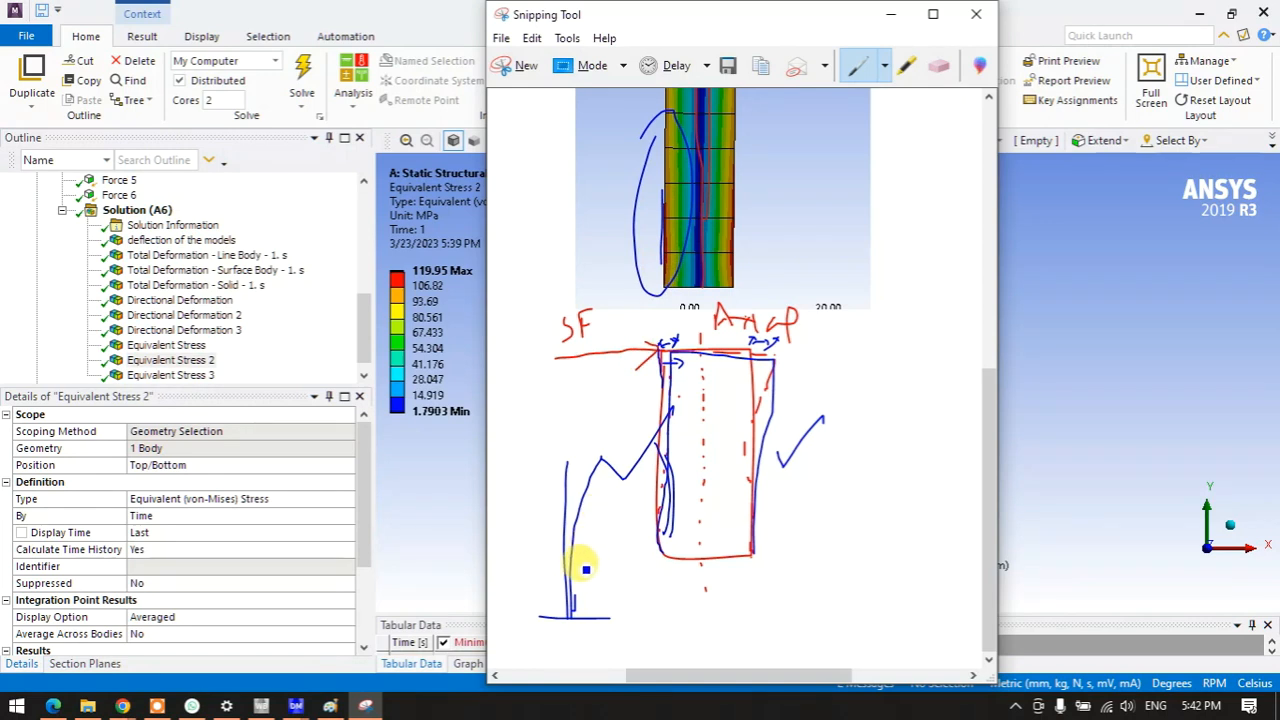
mouse_move(574, 608)
left_mouse_down()
mouse_move(586, 453)
mouse_move(569, 565)
mouse_move(571, 460)
mouse_move(589, 405)
mouse_move(592, 469)
mouse_move(555, 545)
left_mouse_up()
left_click_drag(546, 528, 551, 540)
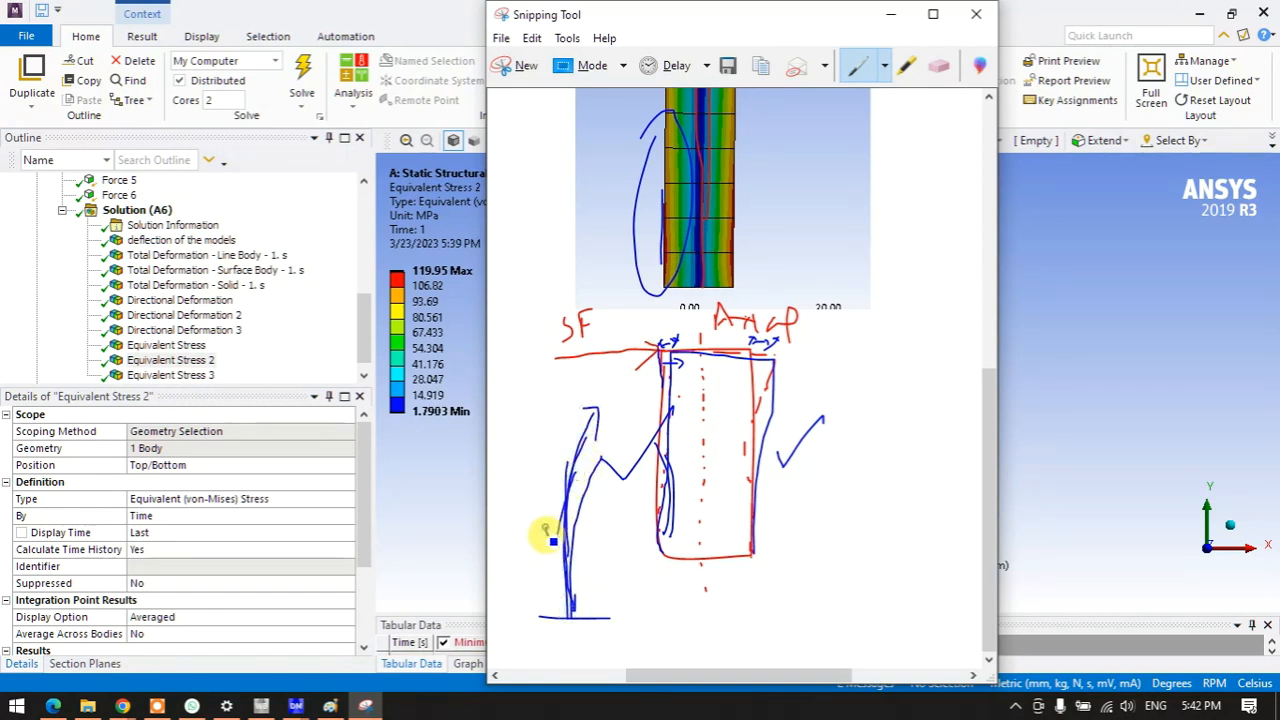
- Circle the snipped column's lower-right edge and sketch a second based vertical line with a bowed line on the rectangle's other side
mouse_move(732, 183)
left_mouse_down()
mouse_move(725, 234)
mouse_move(745, 190)
left_mouse_up()
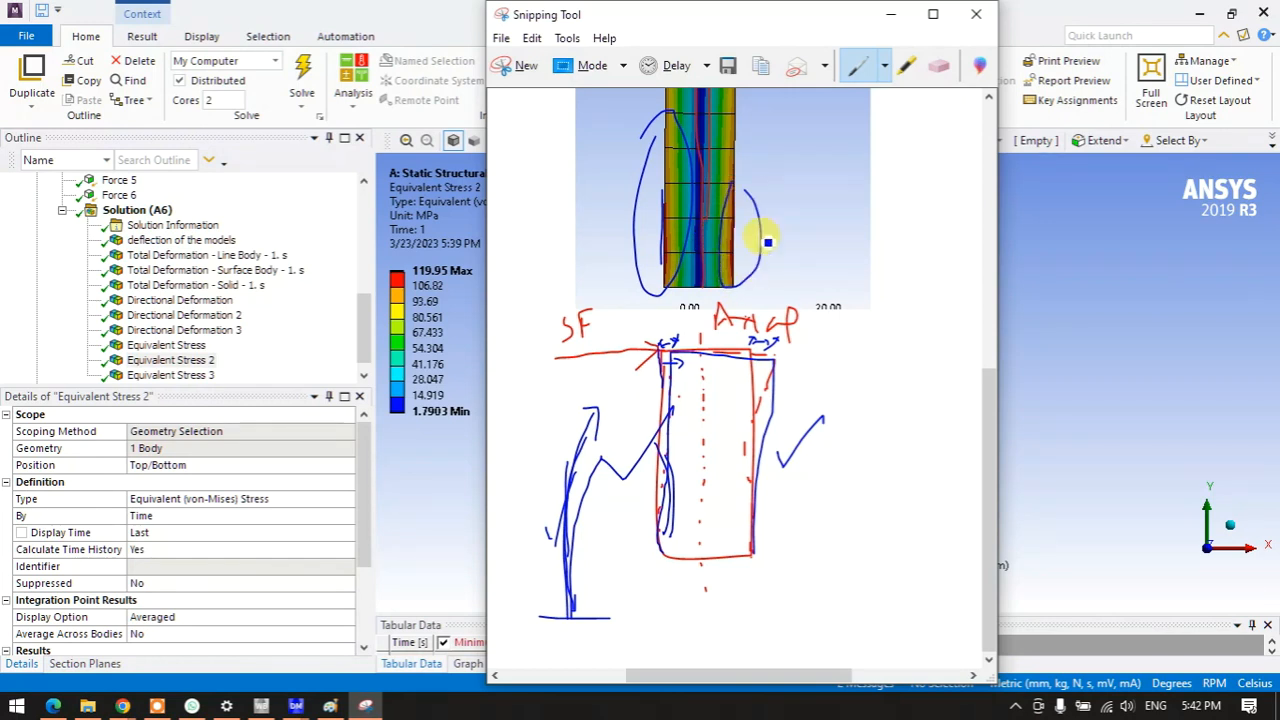
left_click_drag(871, 387, 873, 601)
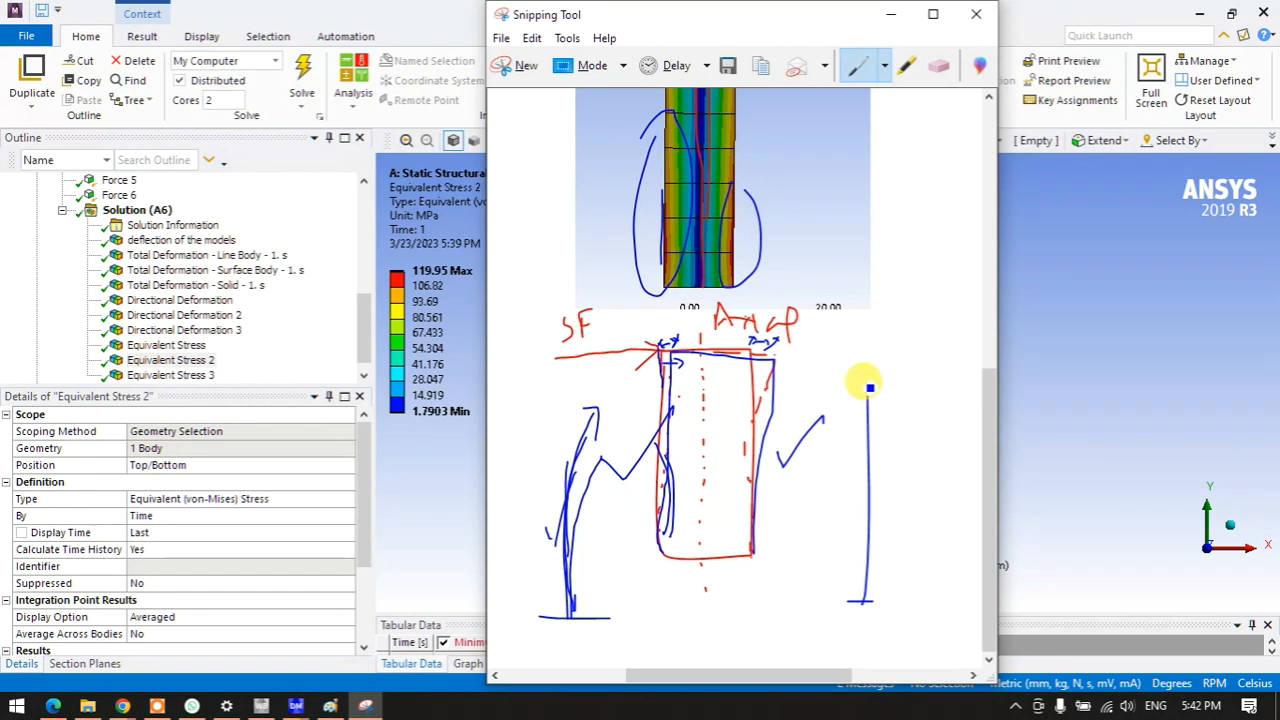
mouse_move(872, 385)
left_mouse_down()
mouse_move(853, 420)
mouse_move(851, 598)
left_mouse_up()
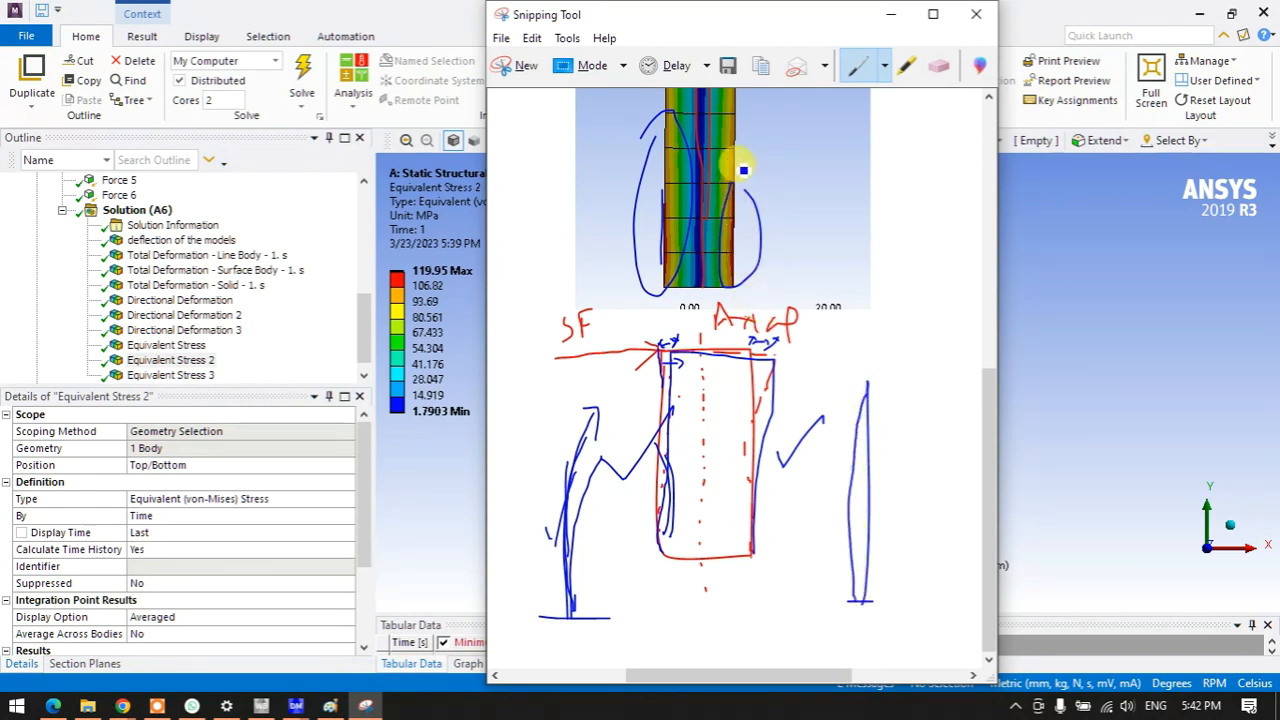
- Mark the snipped column's right edge and the bowed line in blue, and add upward and downward arrows with labels at the rectangle's lower corners
left_click_drag(741, 143, 745, 284)
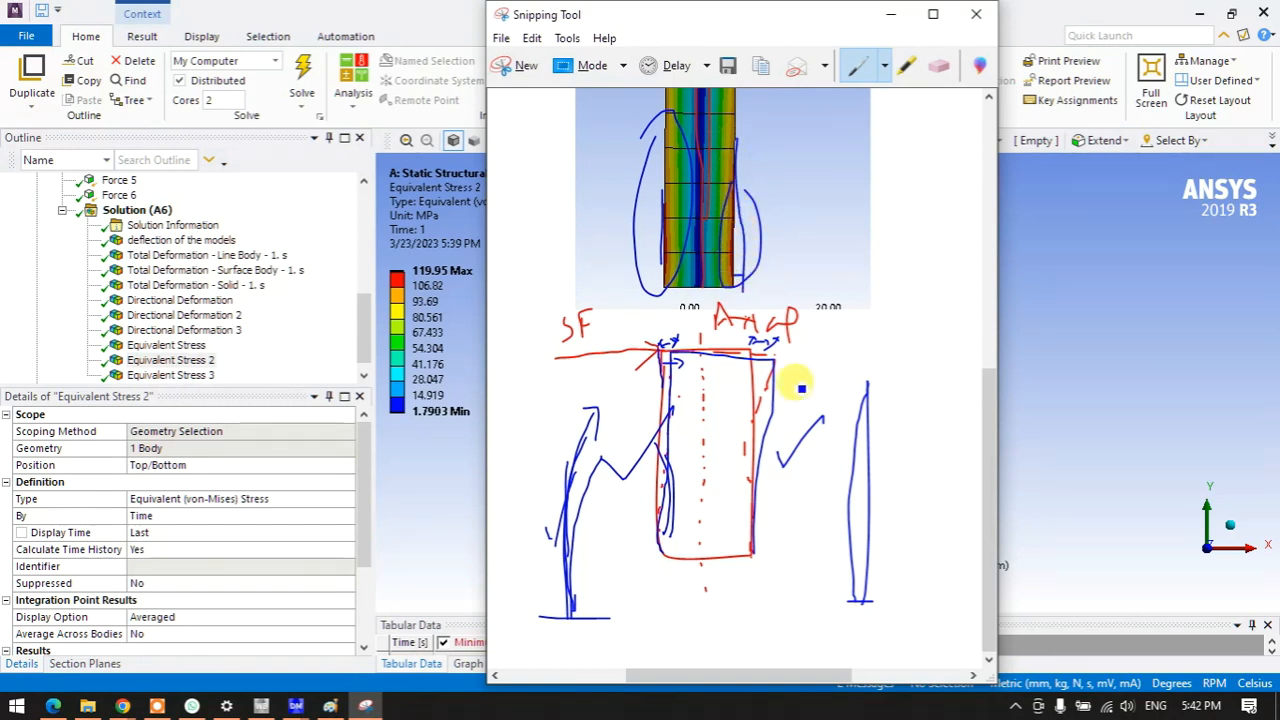
mouse_move(863, 445)
left_mouse_down()
mouse_move(868, 498)
mouse_move(852, 532)
left_mouse_up()
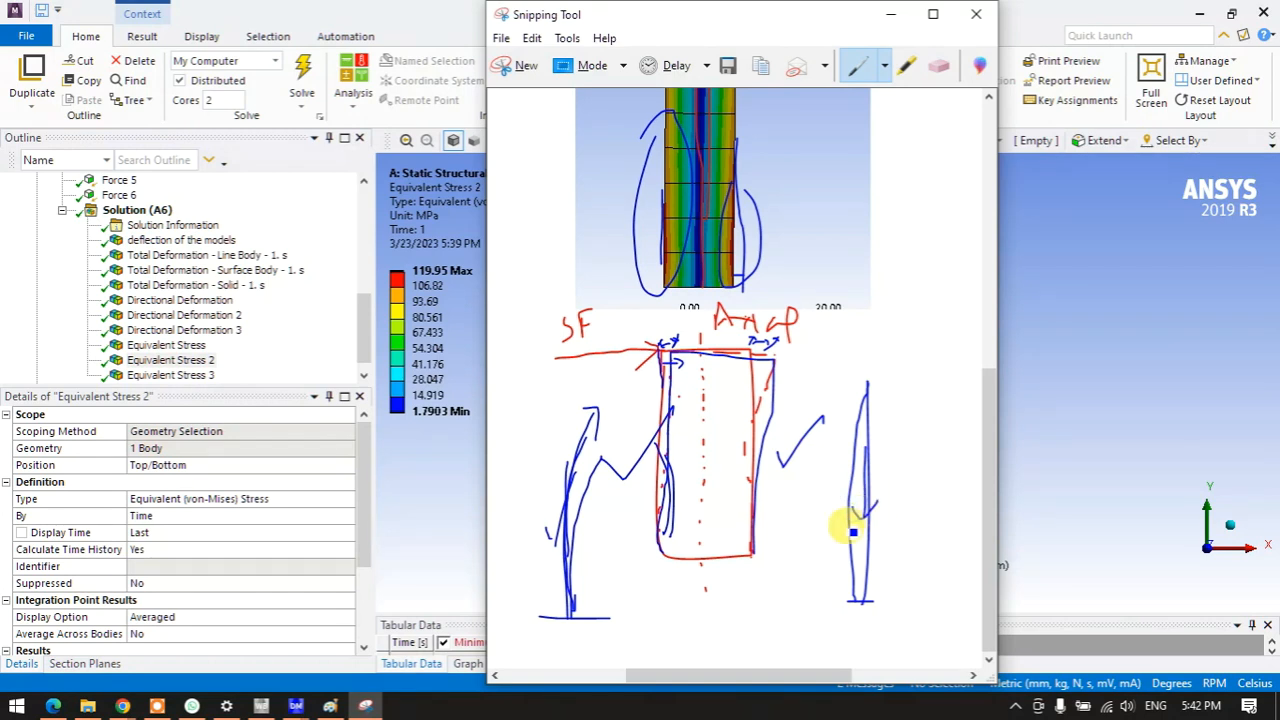
mouse_move(662, 587)
left_mouse_down()
mouse_move(651, 517)
mouse_move(689, 523)
mouse_move(674, 523)
mouse_move(660, 617)
mouse_move(657, 594)
mouse_move(690, 619)
left_mouse_up()
mouse_move(737, 526)
left_mouse_down()
mouse_move(751, 580)
mouse_move(803, 559)
left_mouse_up()
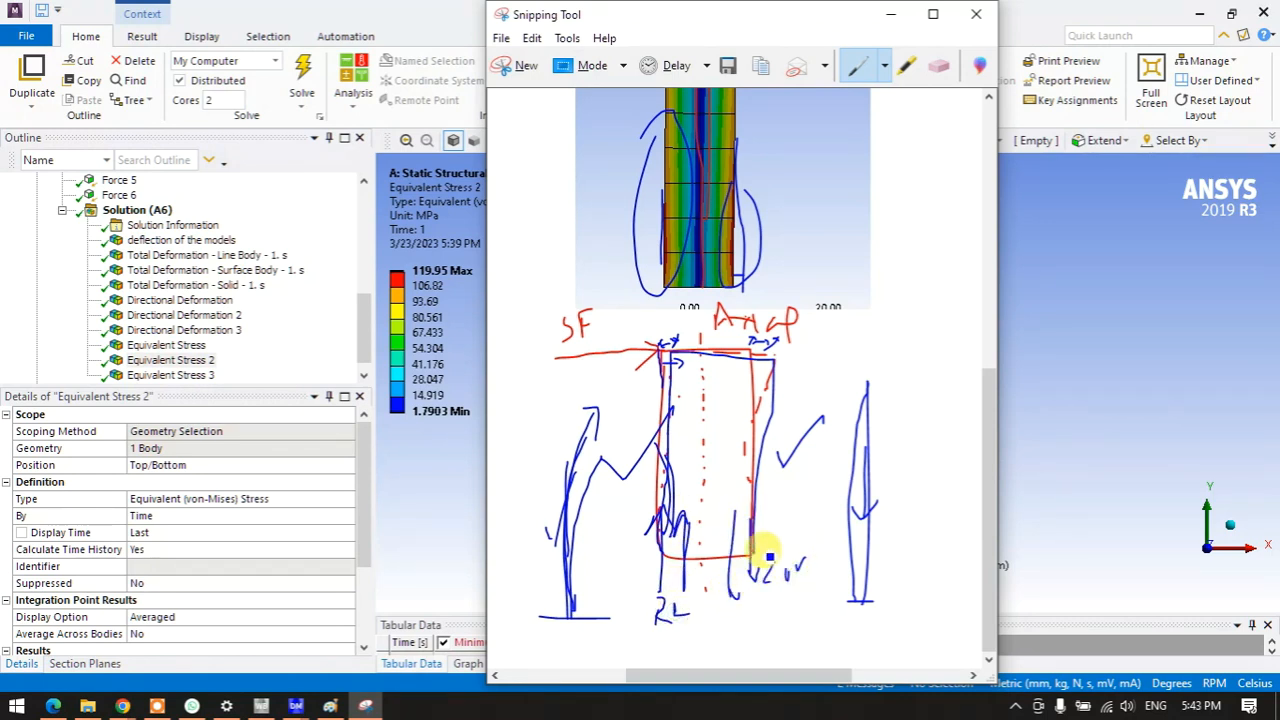
- Draw a blue base line across the rectangle's lower edge, a centre cross, and arrows showing one side moving up and the other down
left_click_drag(621, 552, 768, 550)
mouse_move(668, 563)
left_mouse_down()
mouse_move(676, 443)
mouse_move(697, 465)
left_mouse_up()
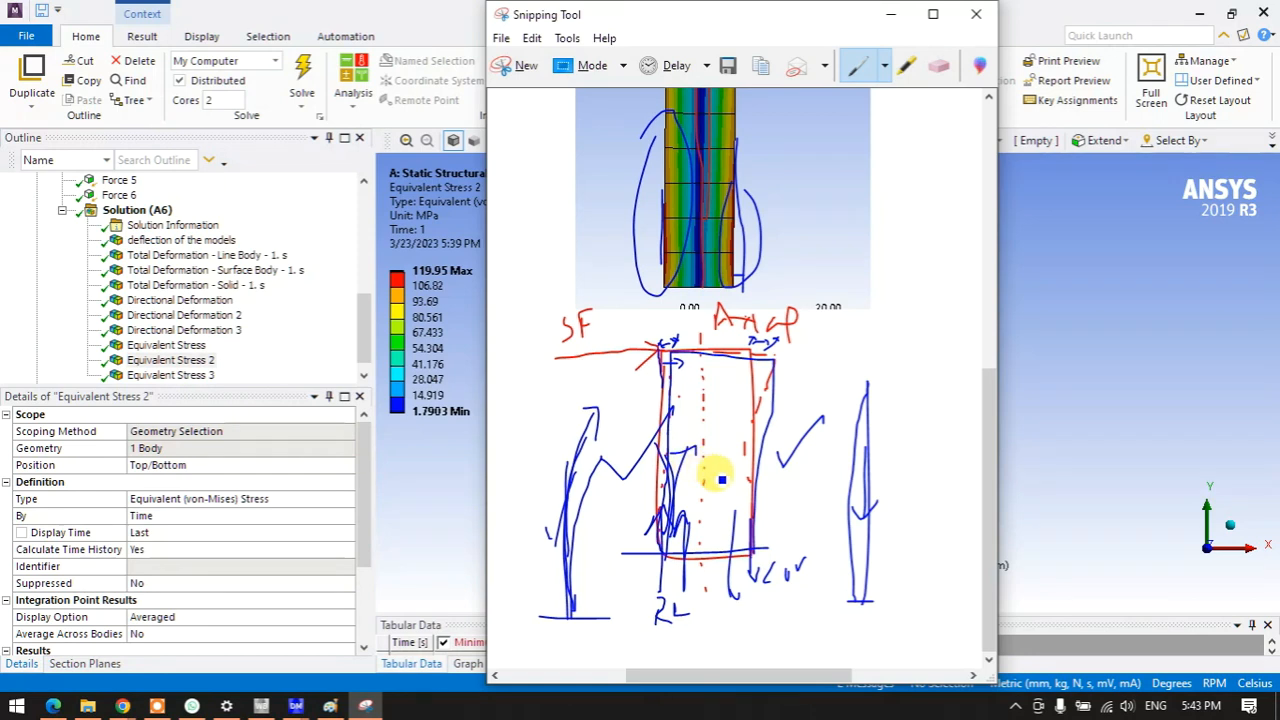
left_click_drag(737, 418, 737, 537)
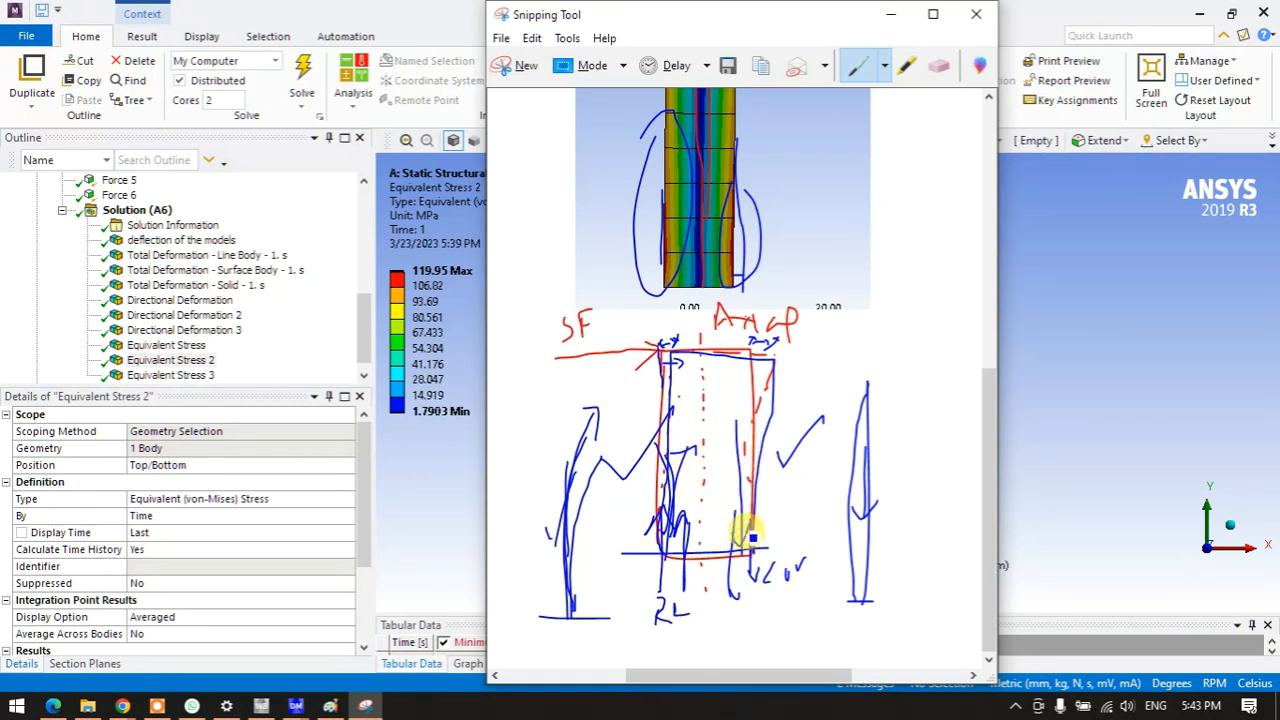
left_click_drag(694, 453, 695, 457)
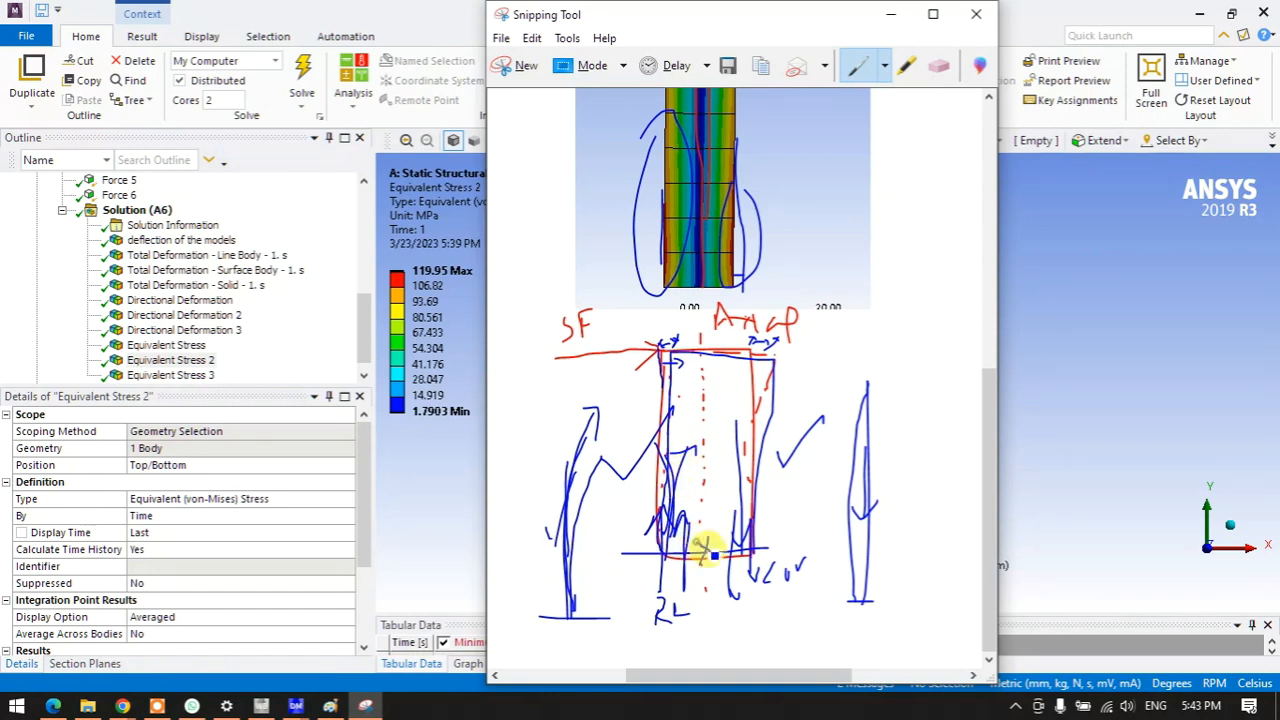
mouse_move(670, 562)
left_mouse_down()
mouse_move(663, 514)
mouse_move(720, 371)
mouse_move(735, 364)
left_mouse_up()
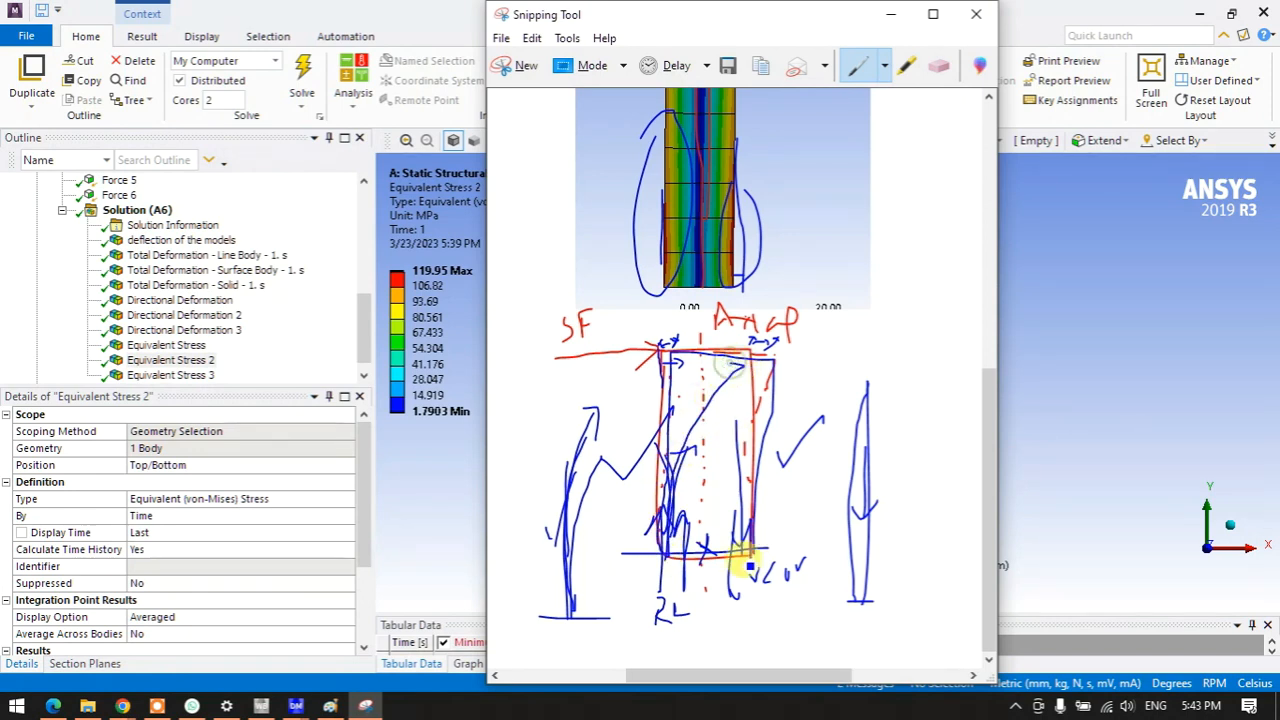
left_click_drag(737, 622, 722, 630)
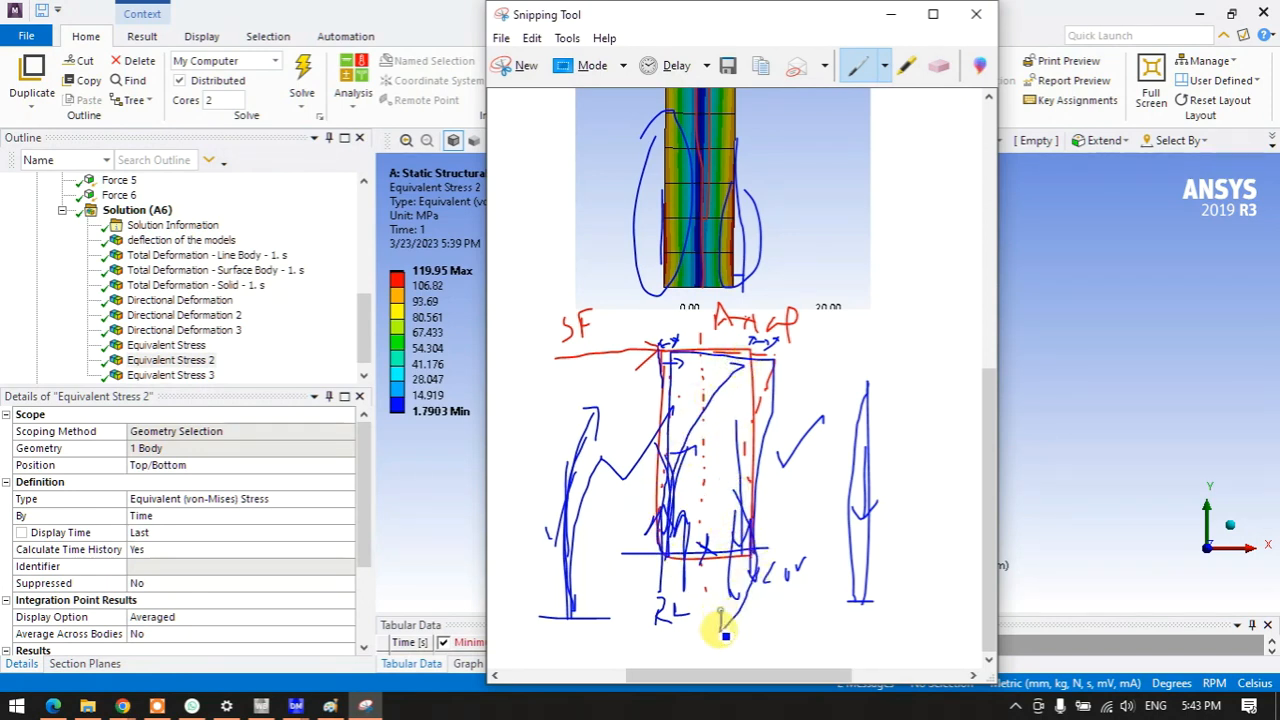
- Switch the pen to red and sketch rising and falling arrows inside the rectangle, labelling its base "md"
left_click(885, 66)
left_click(888, 134)
left_click(885, 66)
left_click(875, 90)
mouse_move(680, 522)
left_mouse_down()
mouse_move(663, 543)
mouse_move(686, 423)
mouse_move(720, 448)
mouse_move(738, 555)
left_mouse_up()
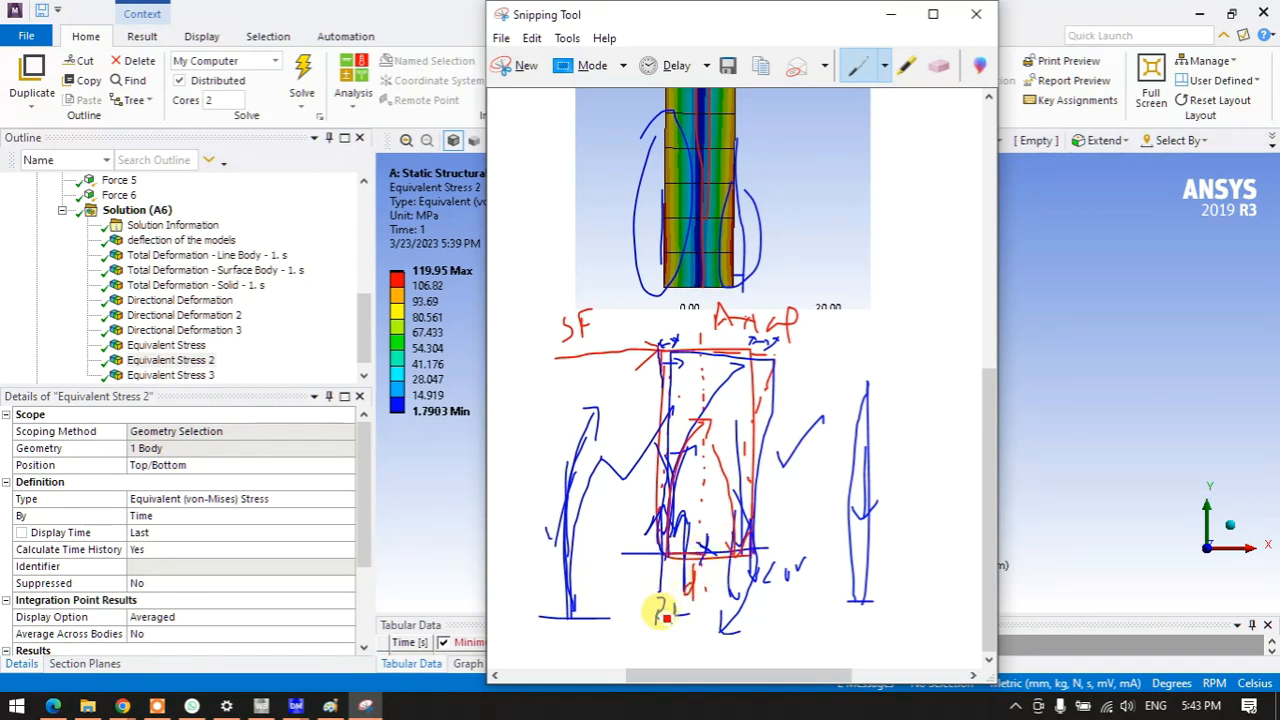
mouse_move(669, 555)
left_mouse_down()
mouse_move(689, 404)
mouse_move(722, 434)
left_mouse_up()
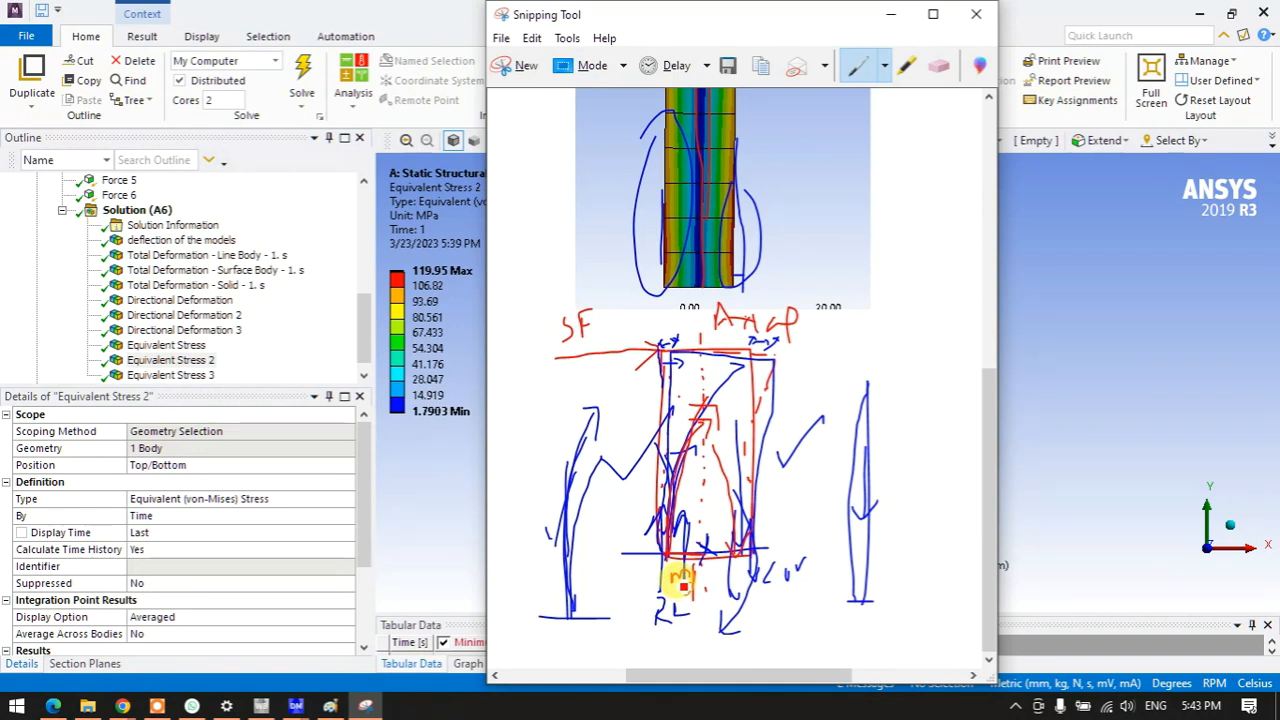
- Sketch a red circle with a centre cross, a horizontal line through it and clockwise rotation arrows beside the rectangle
mouse_move(848, 342)
left_mouse_down()
mouse_move(940, 341)
mouse_move(907, 350)
mouse_move(868, 294)
mouse_move(877, 303)
left_mouse_up()
mouse_move(943, 342)
left_mouse_down()
mouse_move(924, 400)
mouse_move(937, 398)
left_mouse_up()
mouse_move(896, 325)
left_mouse_down()
mouse_move(945, 355)
mouse_move(852, 310)
mouse_move(915, 285)
mouse_move(899, 334)
left_mouse_up()
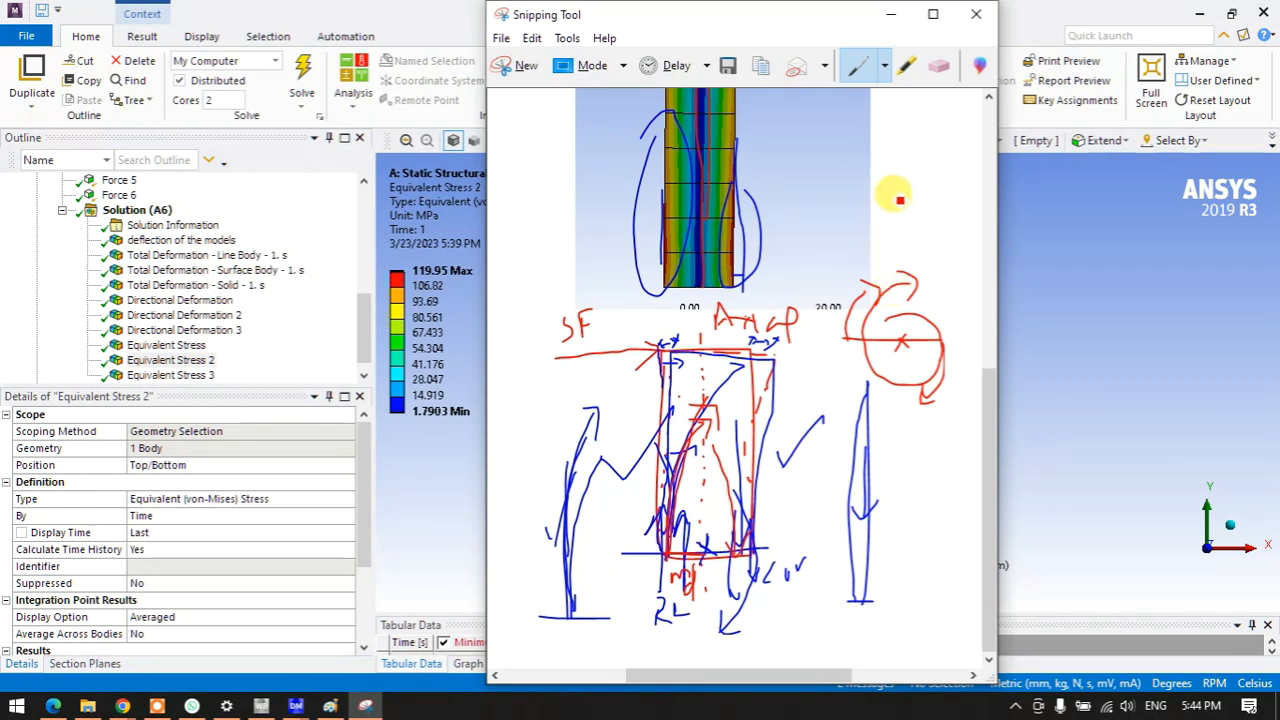
mouse_move(896, 197)
left_mouse_down()
mouse_move(918, 182)
mouse_move(876, 190)
mouse_move(895, 150)
left_mouse_up()
- Return to ANSYS Mechanical and review Equivalent Stress, Directional Deformation 2, the surface body's total deformation and Equivalent Stress 3
left_click(890, 14)
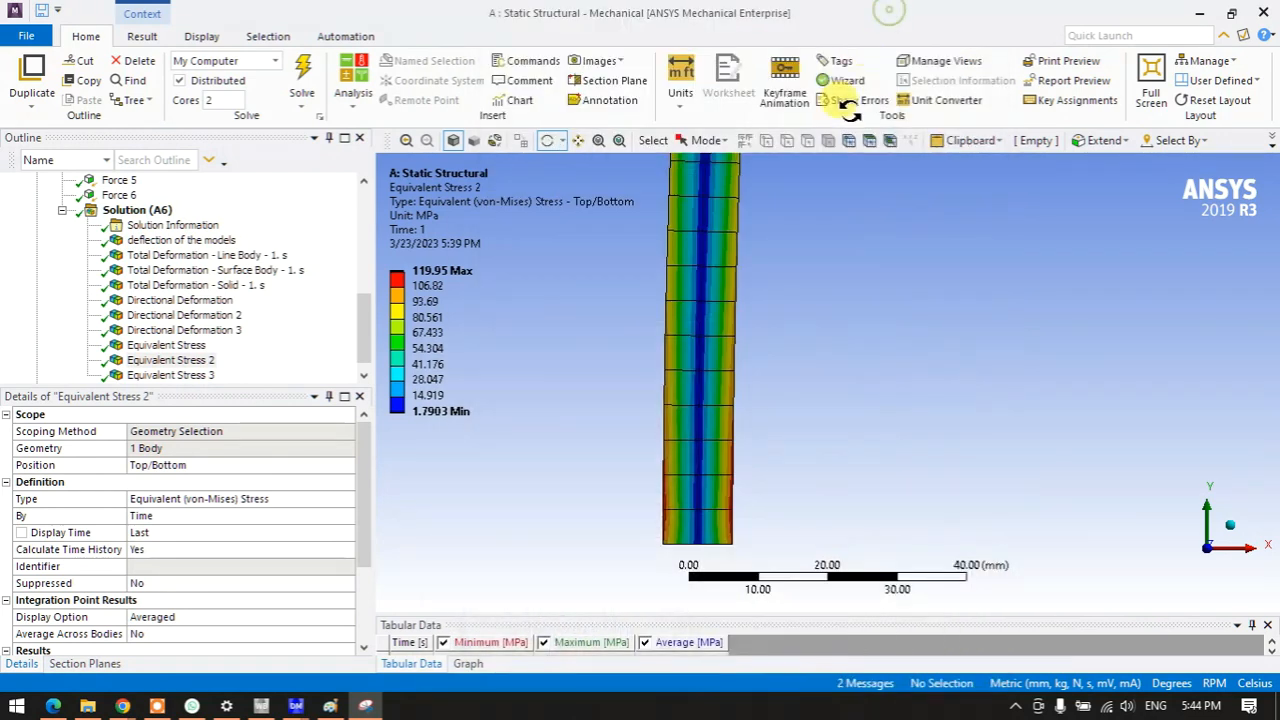
left_click(115, 212)
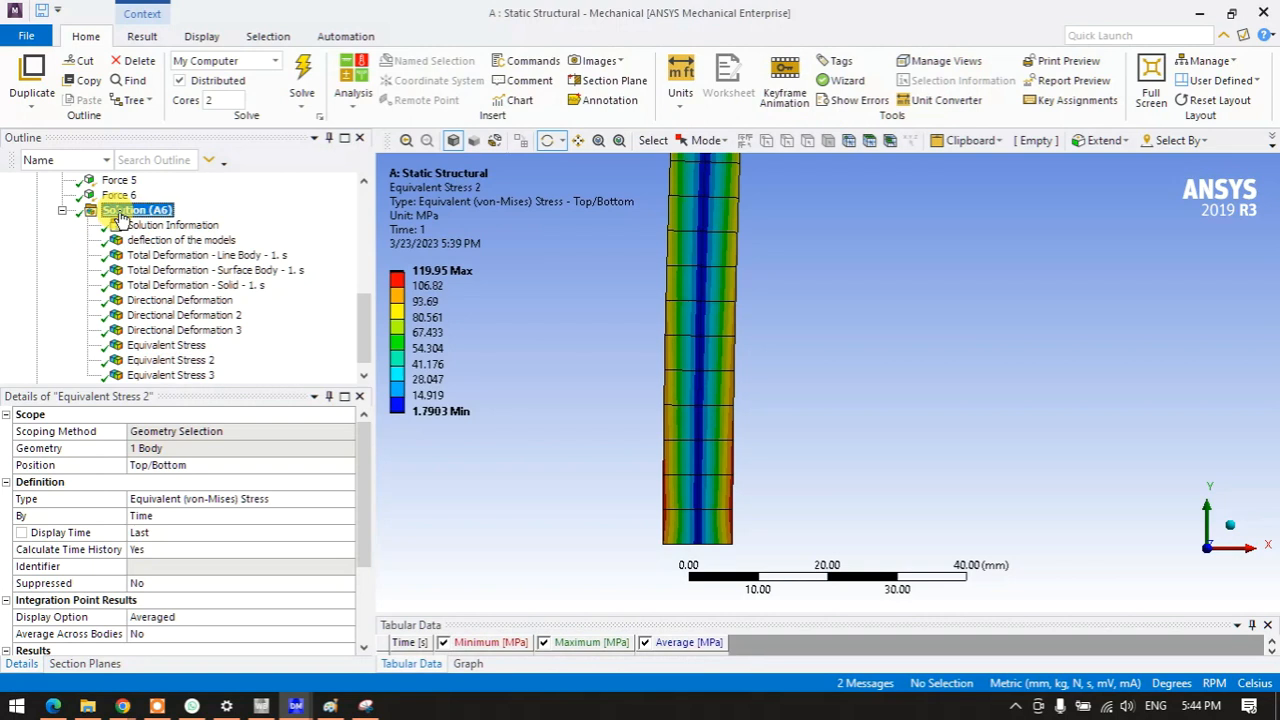
left_click(211, 36)
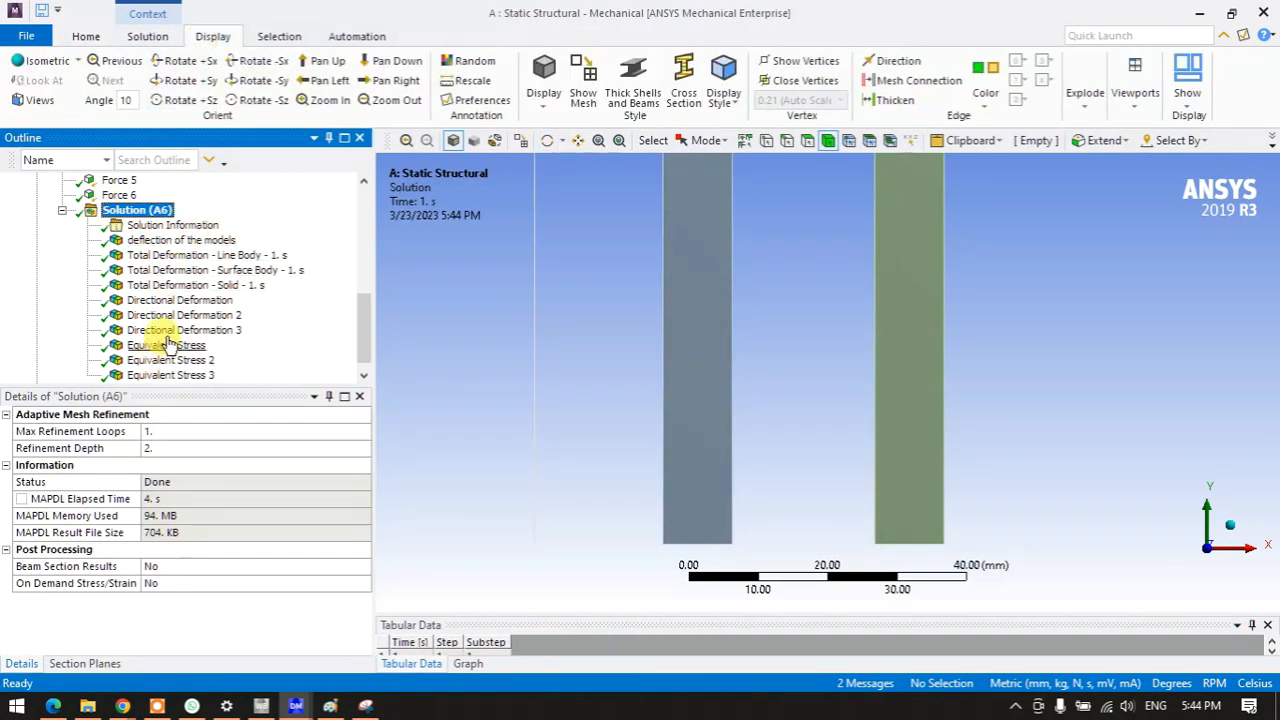
left_click(166, 345)
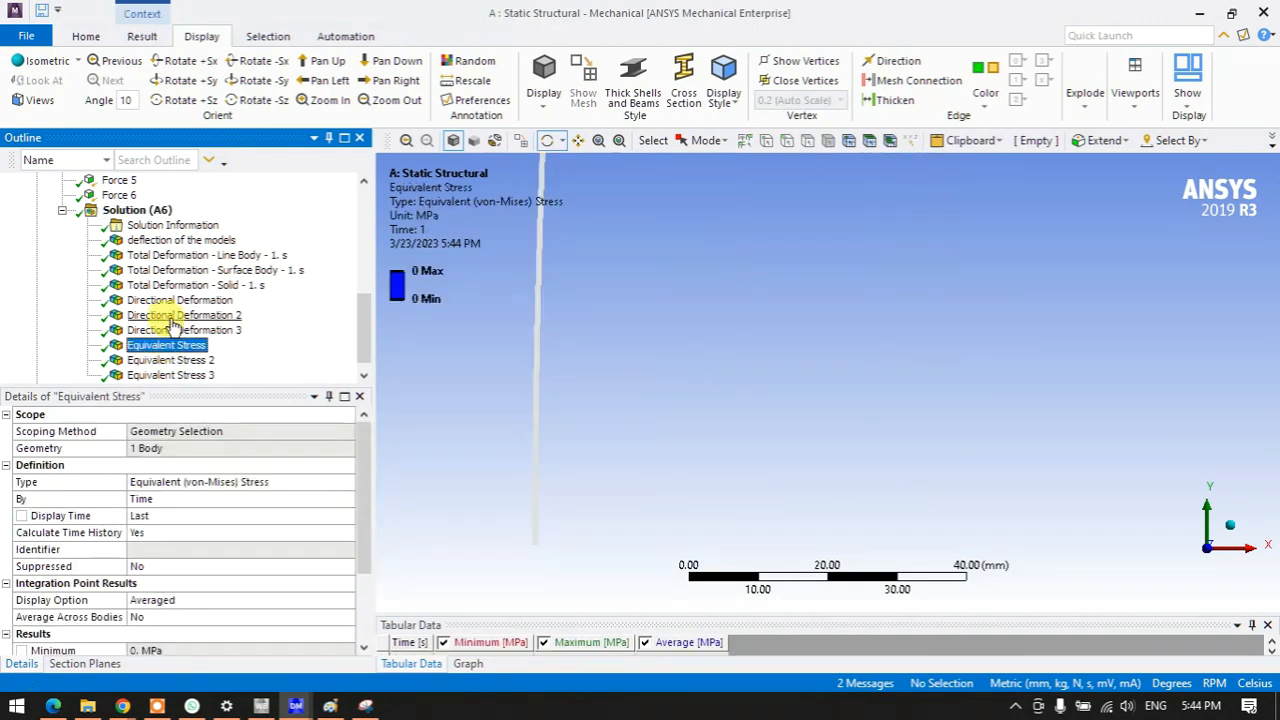
left_click(176, 316)
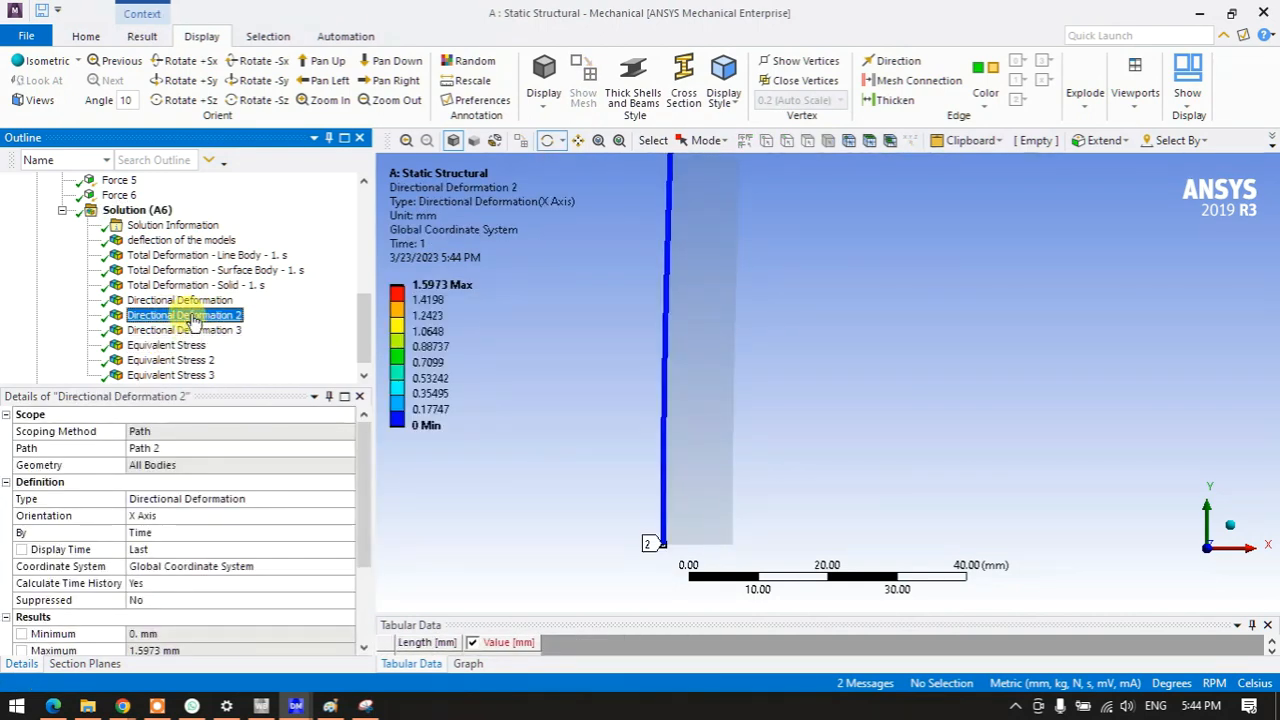
left_click(190, 270)
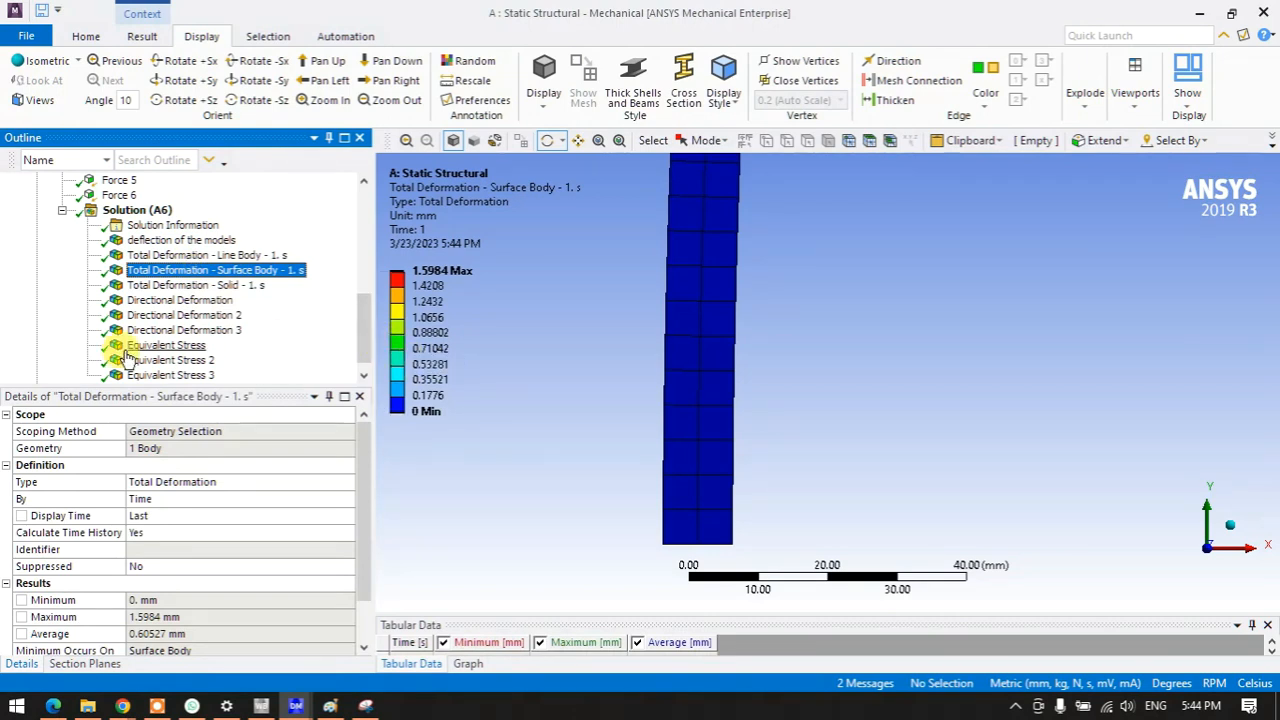
left_click(150, 375)
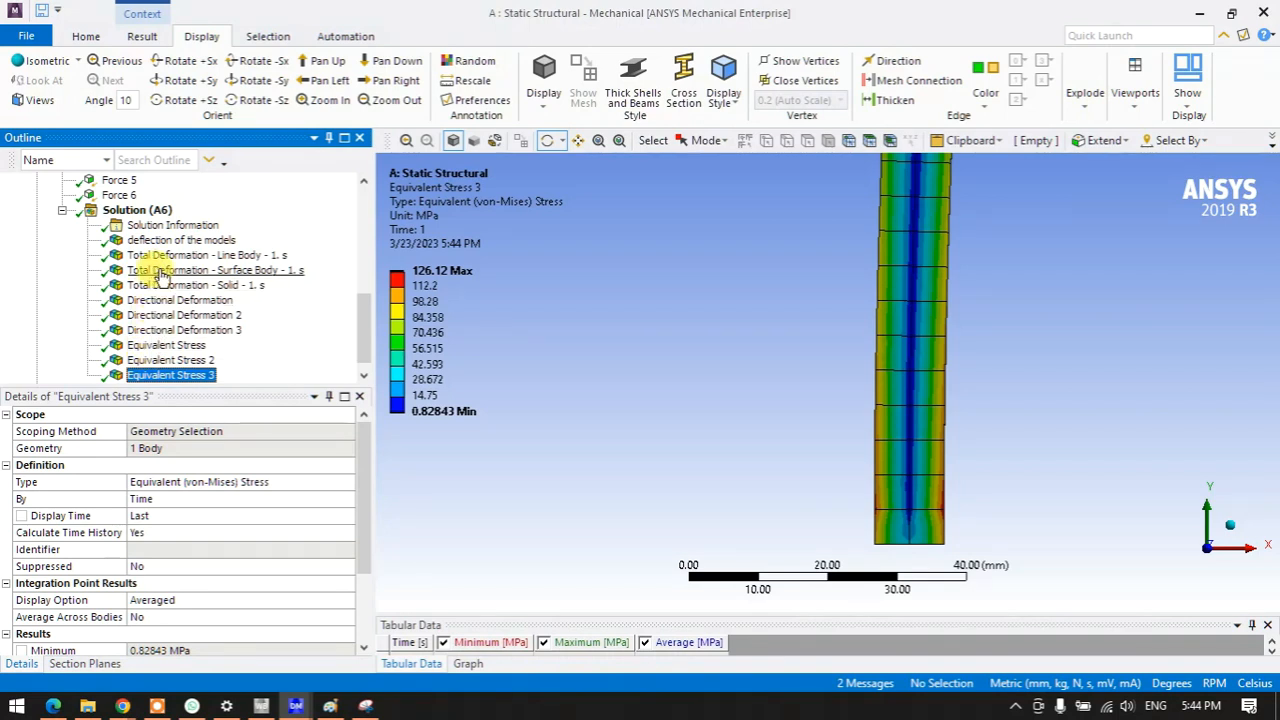
- Show the solid column's total deformation as vectors and examine the arrows along its height
left_click(163, 287)
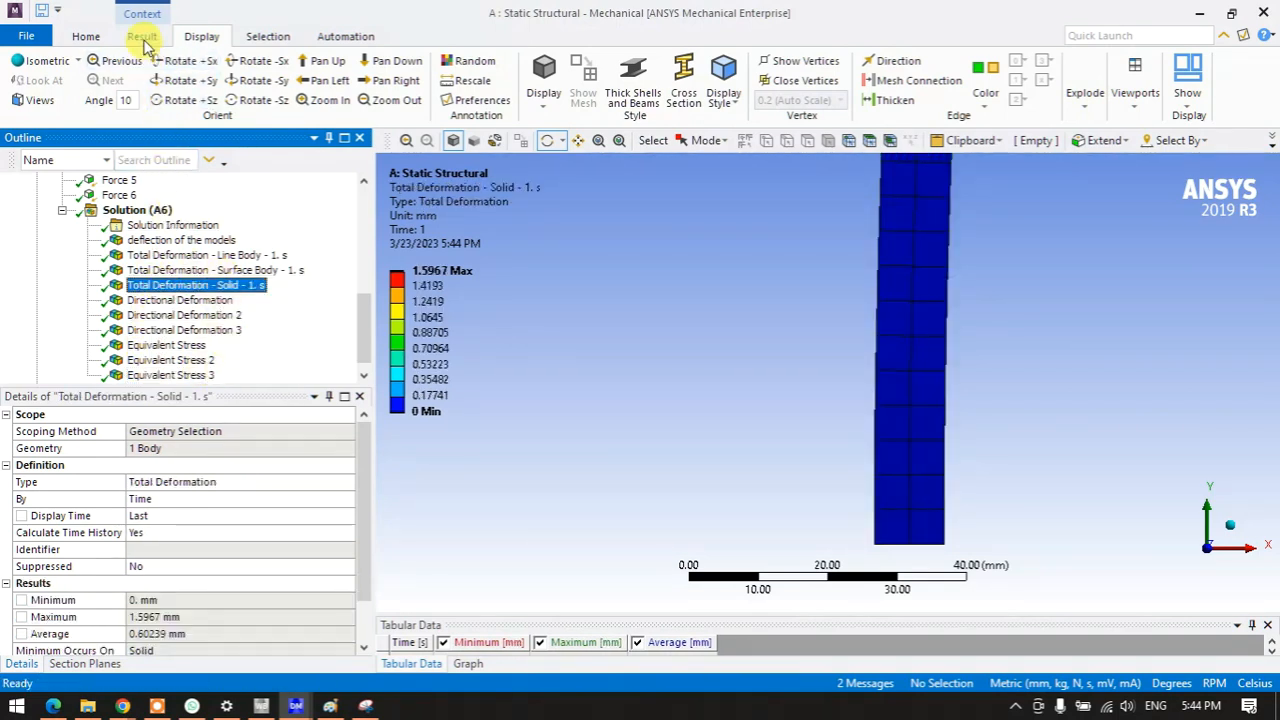
left_click(142, 37)
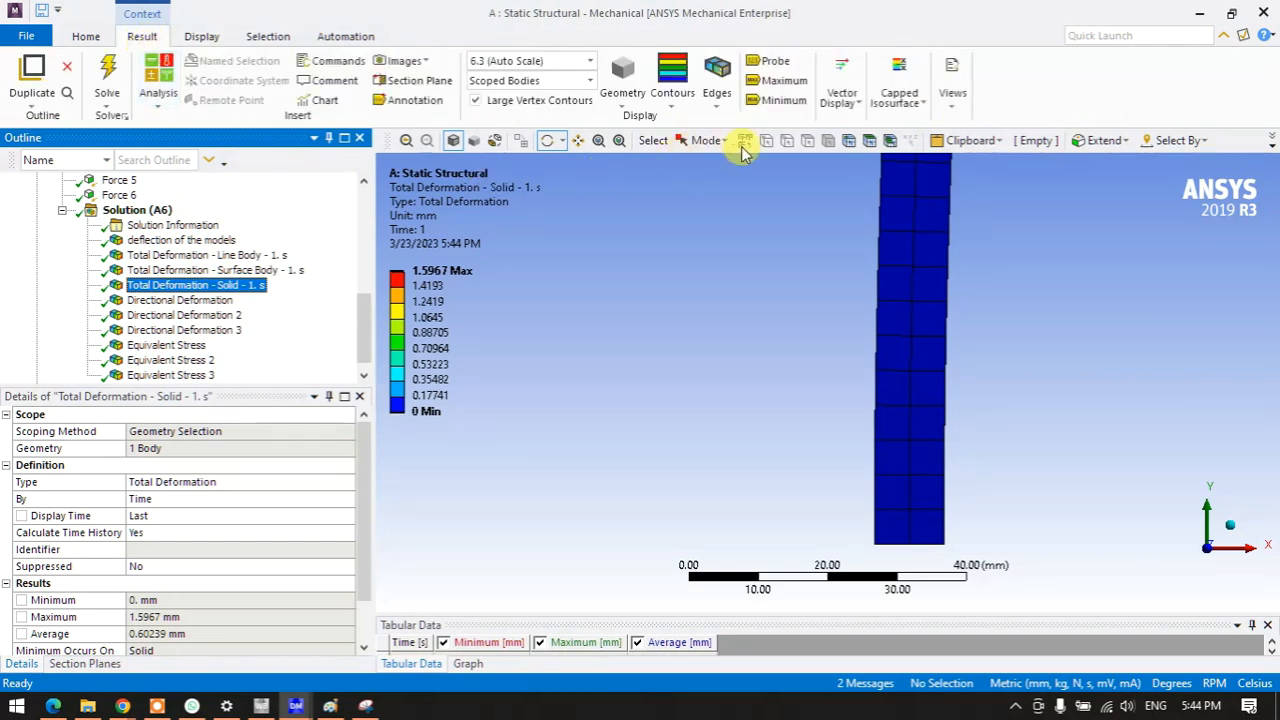
left_click(842, 105)
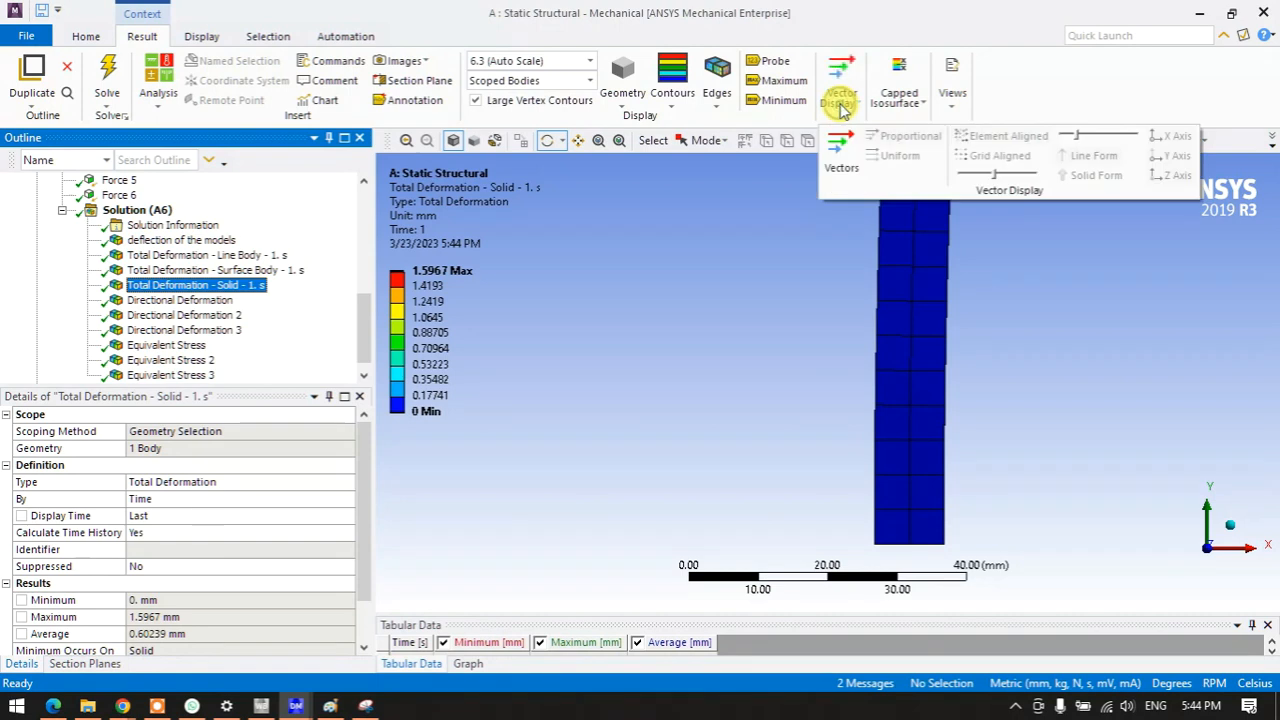
left_click(840, 143)
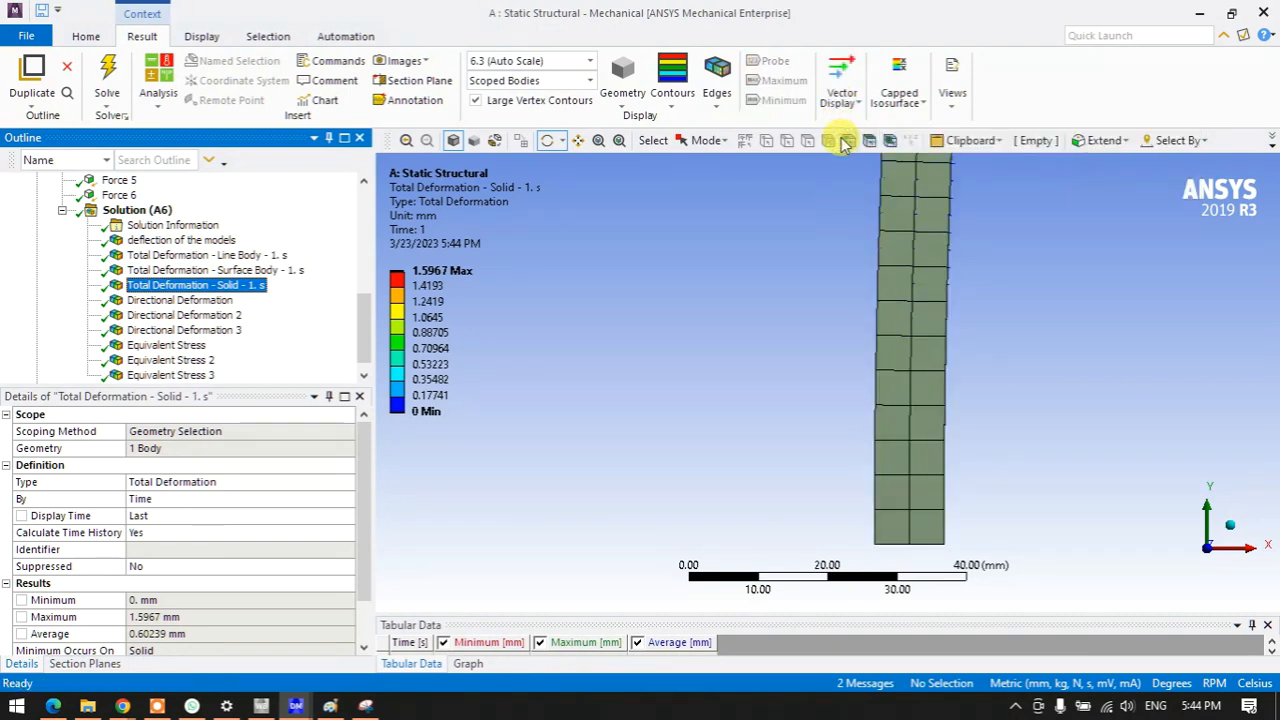
scroll(697, 394, "down", 4)
left_click_drag(697, 400, 860, 363)
scroll(855, 363, "up", 3)
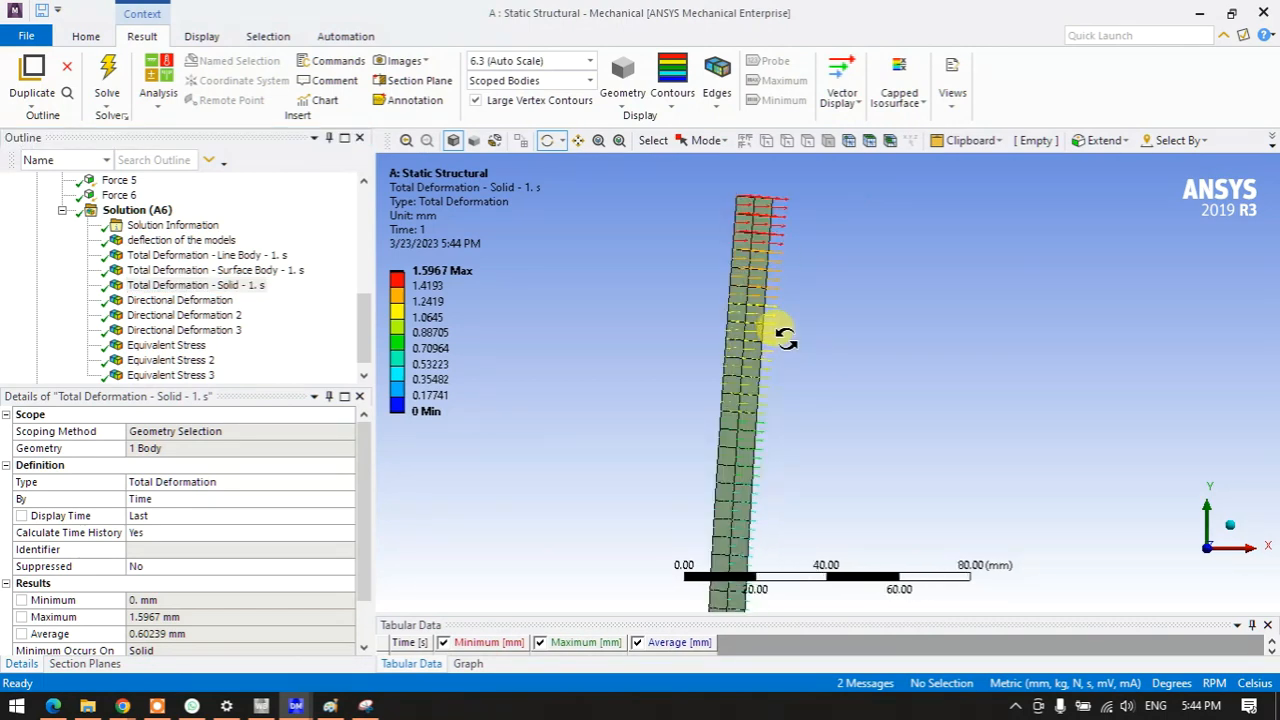
- Try to use the vector display for the Equivalent Stress 2 result near the column's base
left_click(184, 366)
left_click_drag(610, 460, 715, 303)
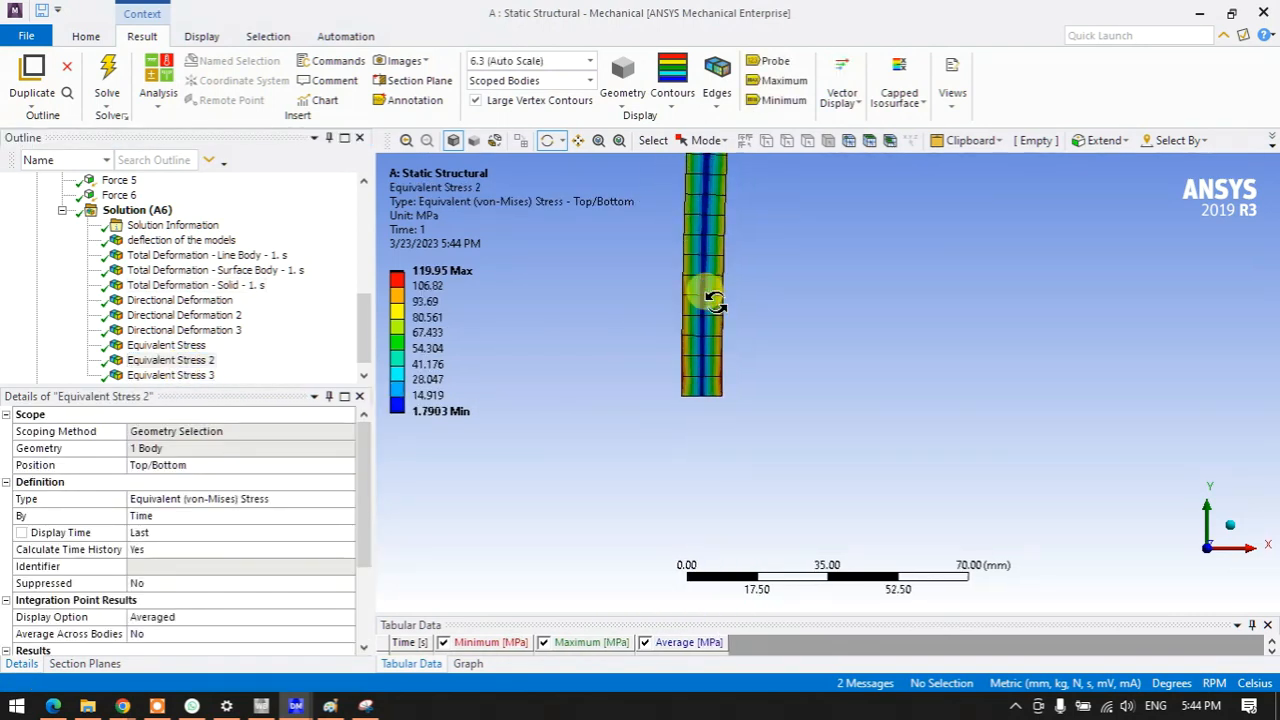
left_click(843, 80)
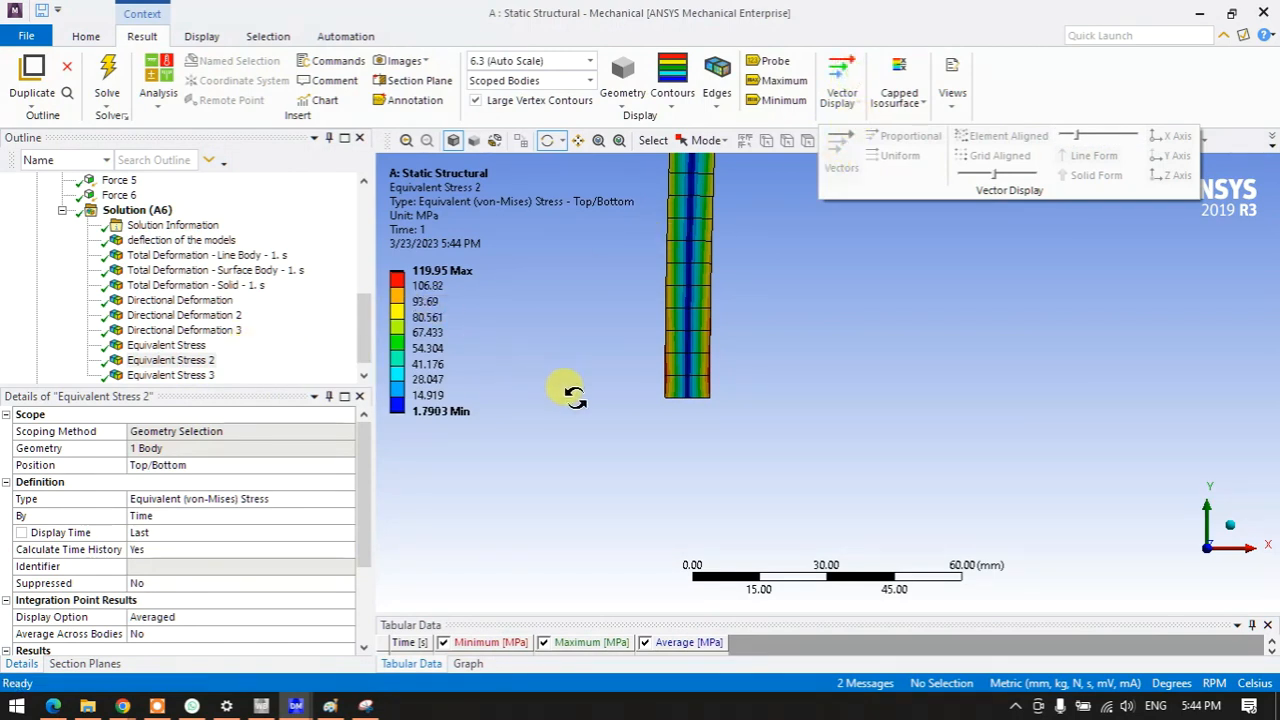
left_click_drag(570, 393, 623, 491)
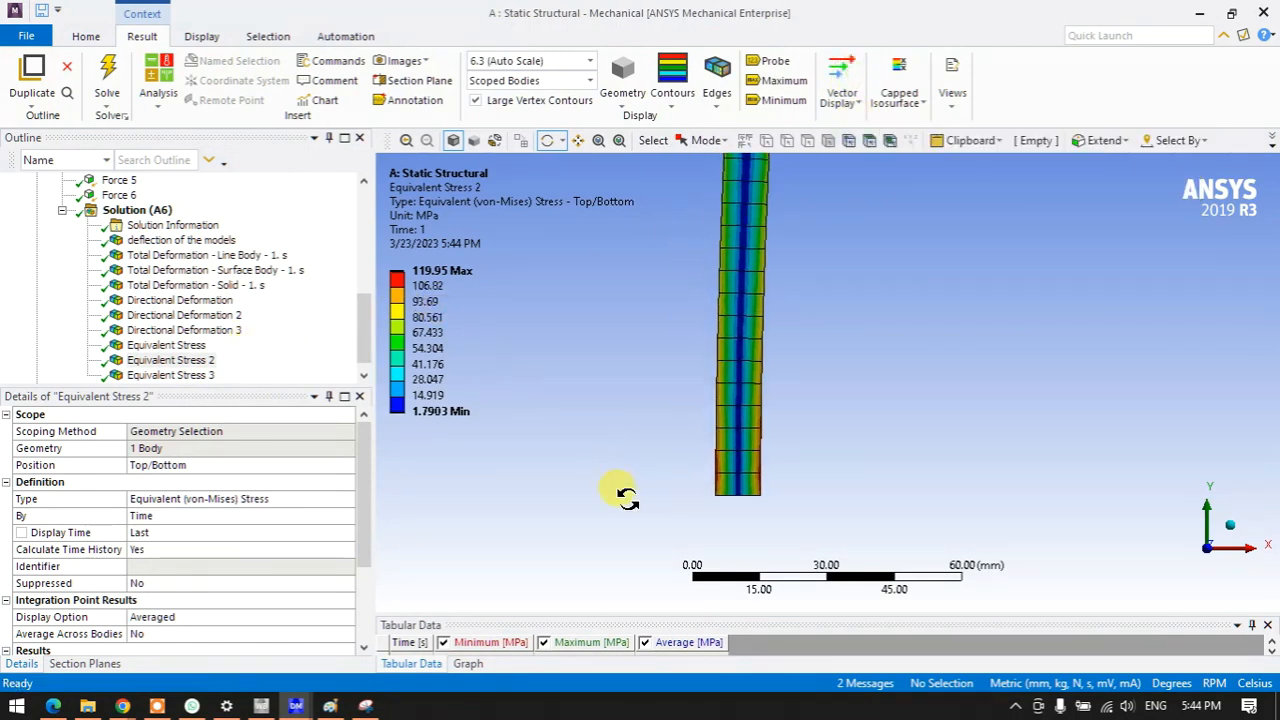
- Examine the surface body's total deformation vectors from the free top down to the fixed base
left_click(190, 271)
left_click_drag(688, 262, 737, 246)
middle_click_drag(737, 246, 842, 404, "ctrl")
scroll(735, 380, "up", 5)
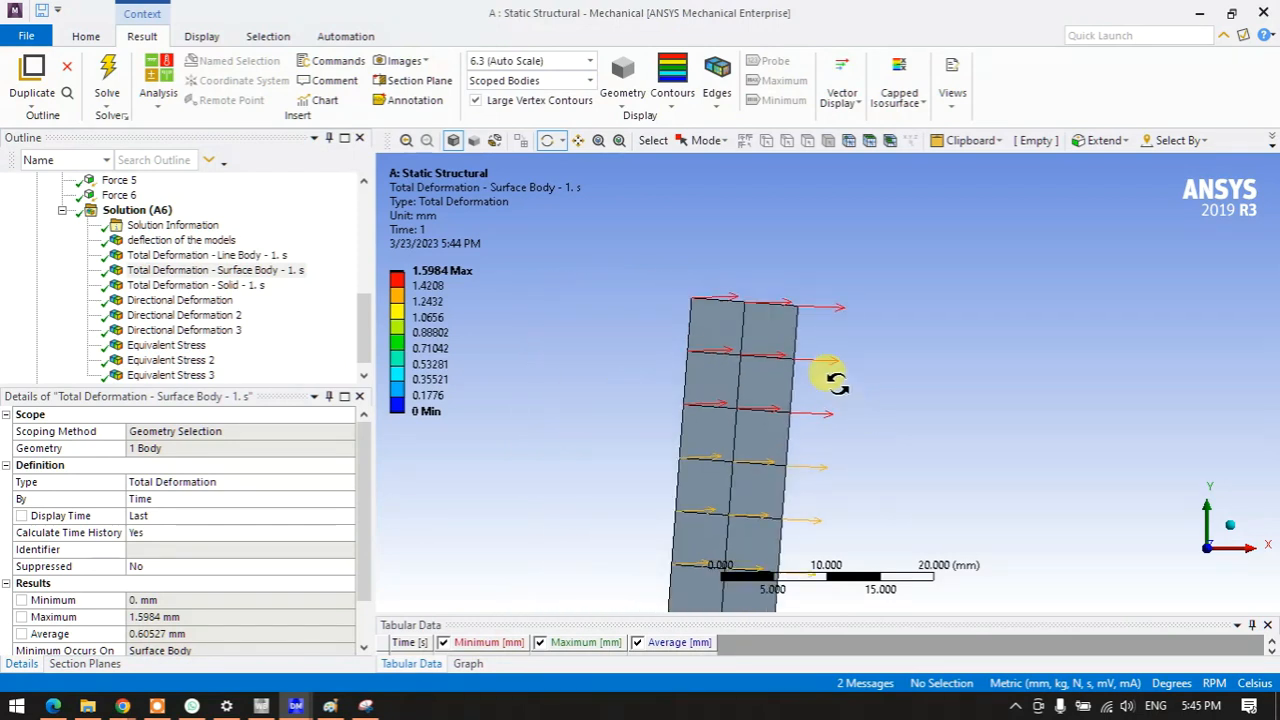
scroll(835, 380, "up", 4)
scroll(794, 257, "down", 6)
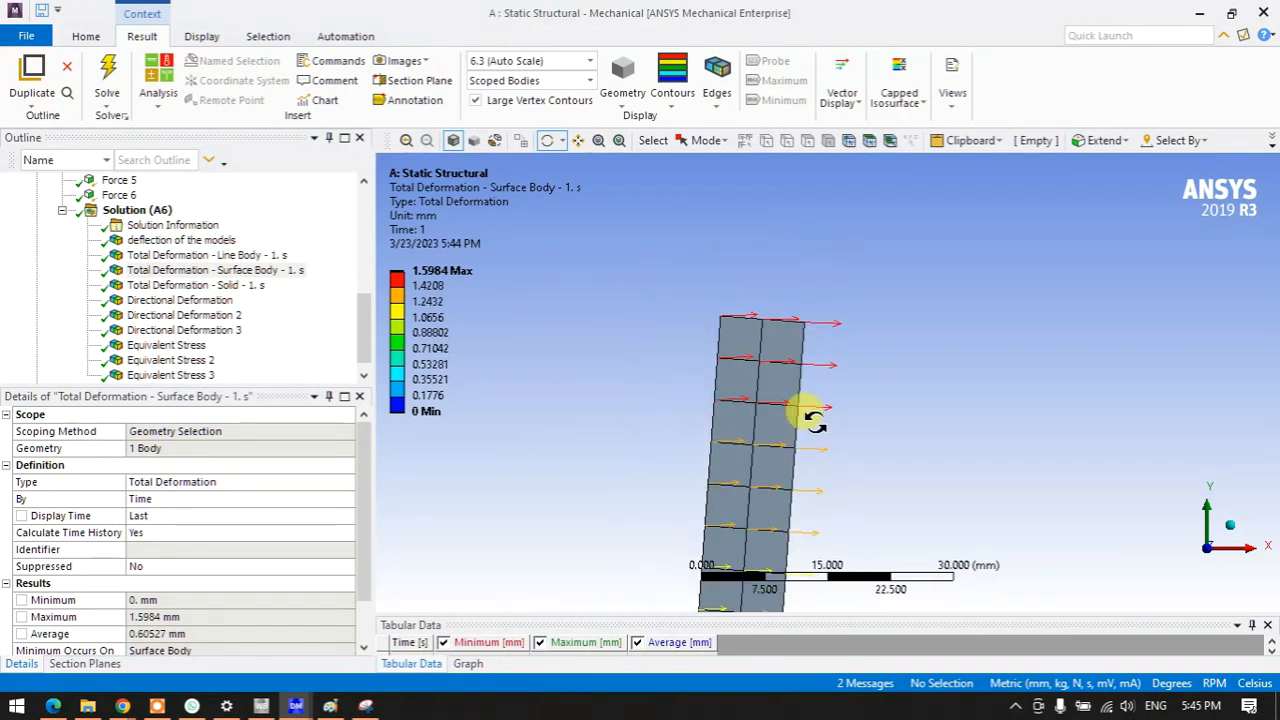
scroll(815, 422, "down", 6)
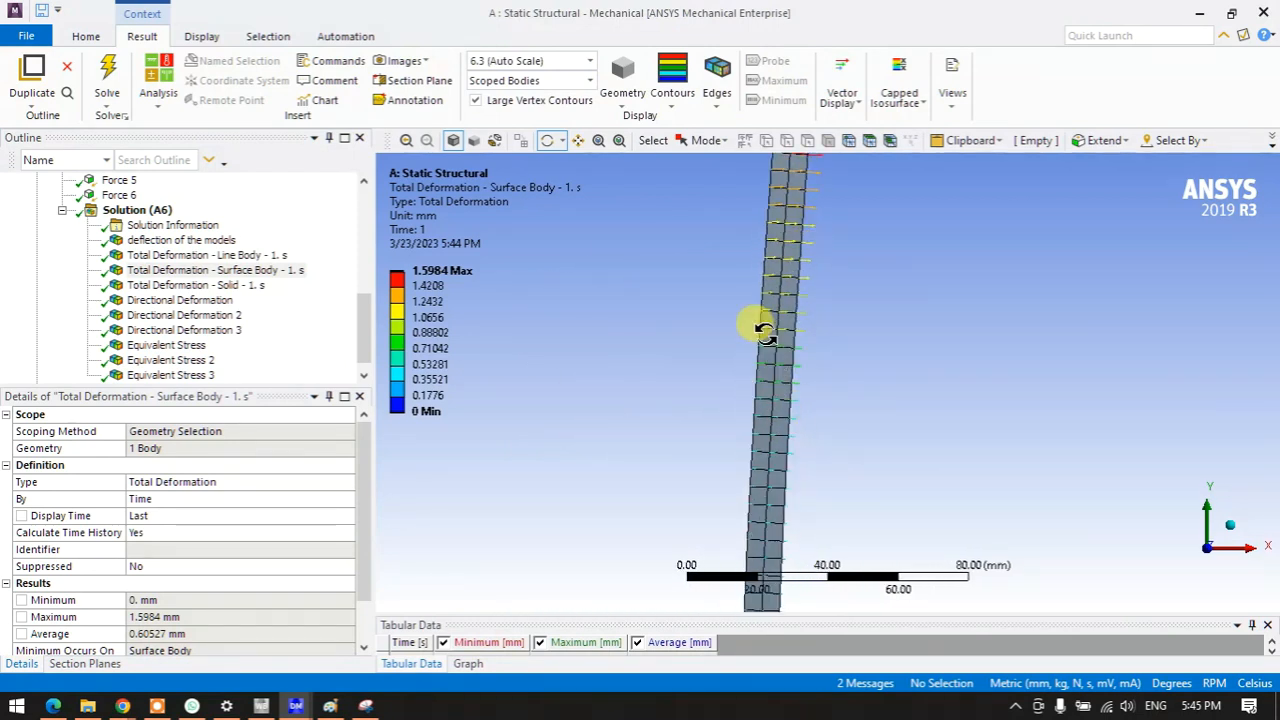
scroll(806, 305, "down", 5)
left_click_drag(818, 400, 771, 377)
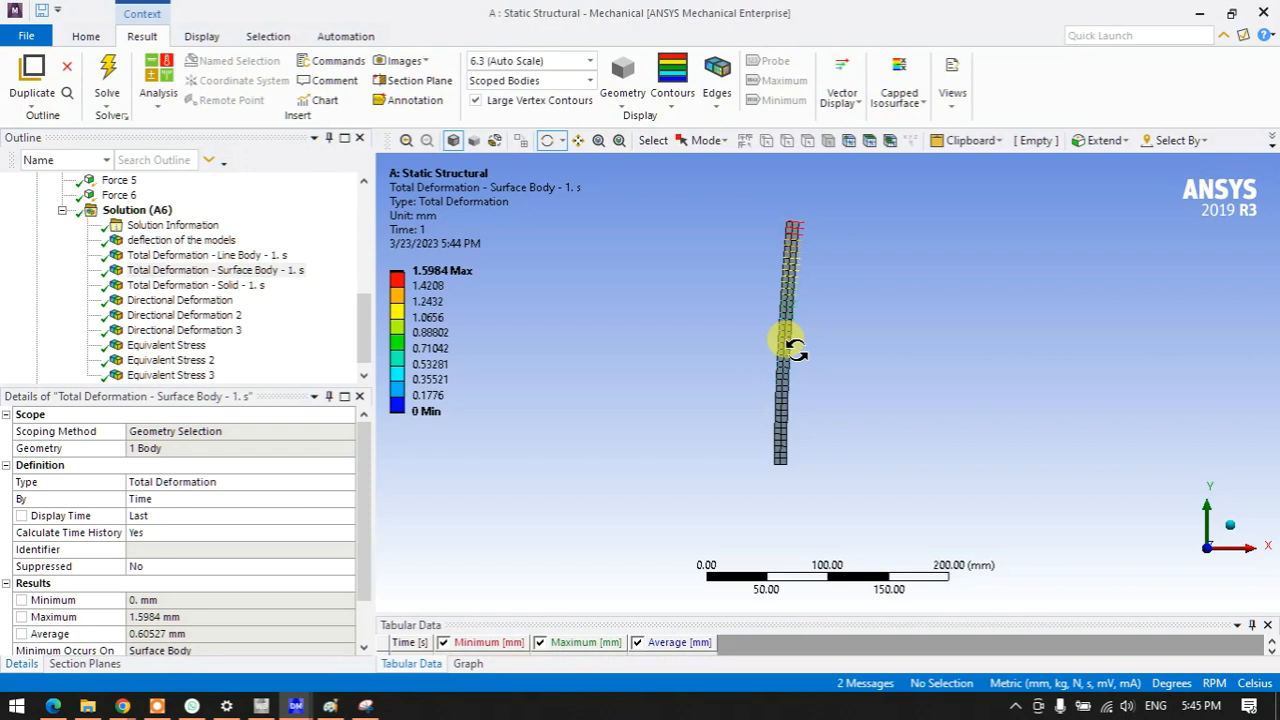
scroll(790, 195, "up", 4)
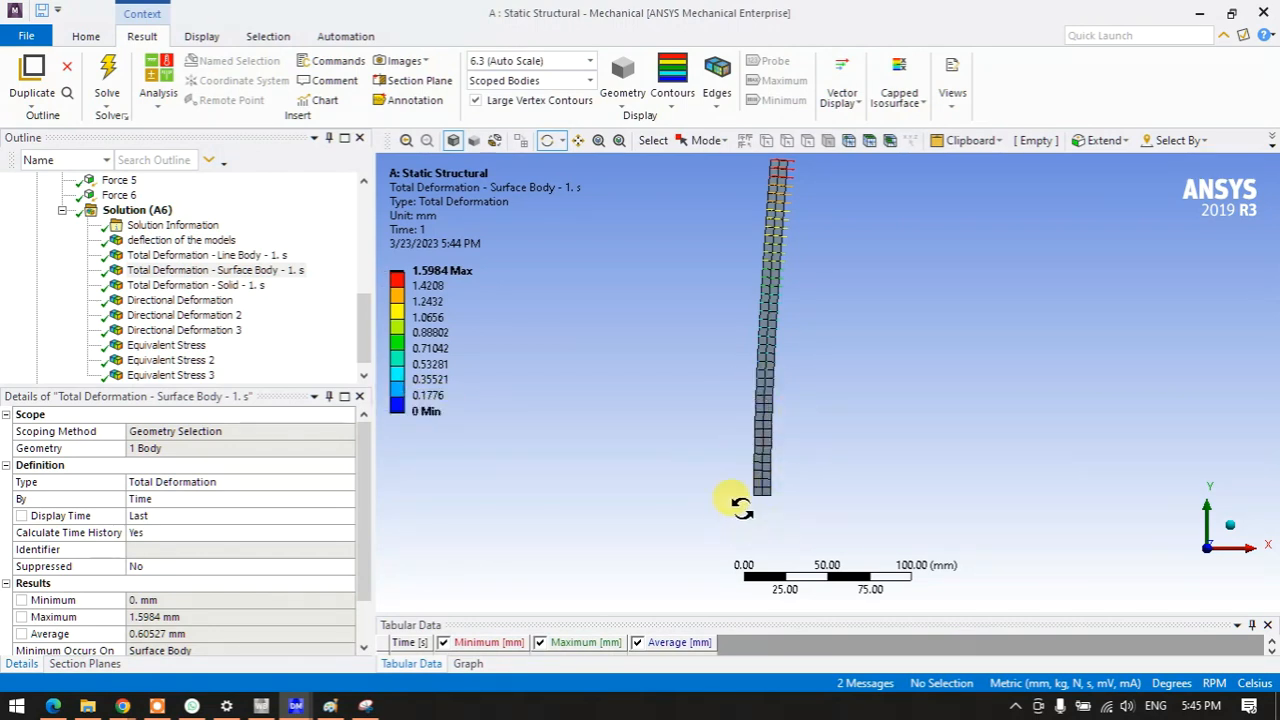
left_click_drag(741, 507, 761, 507)
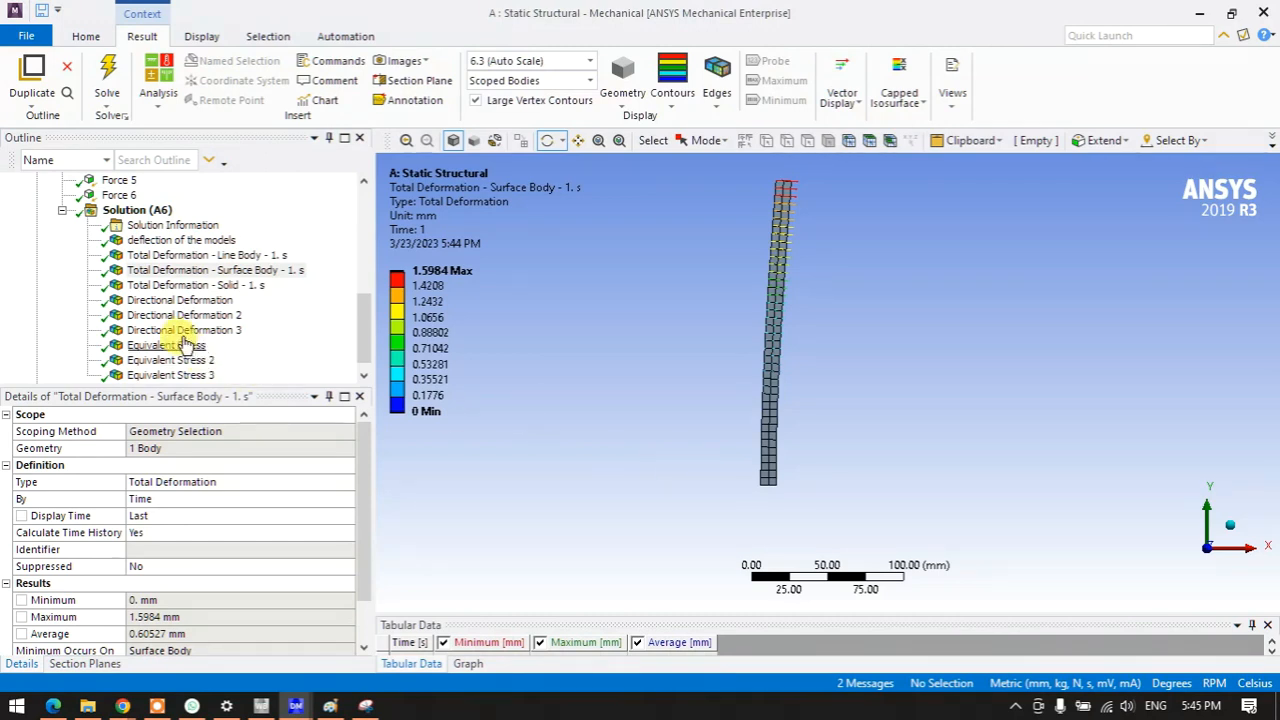
- Examine the Equivalent Stress 2 contours close up at the surface column's fixed base
left_click(180, 360)
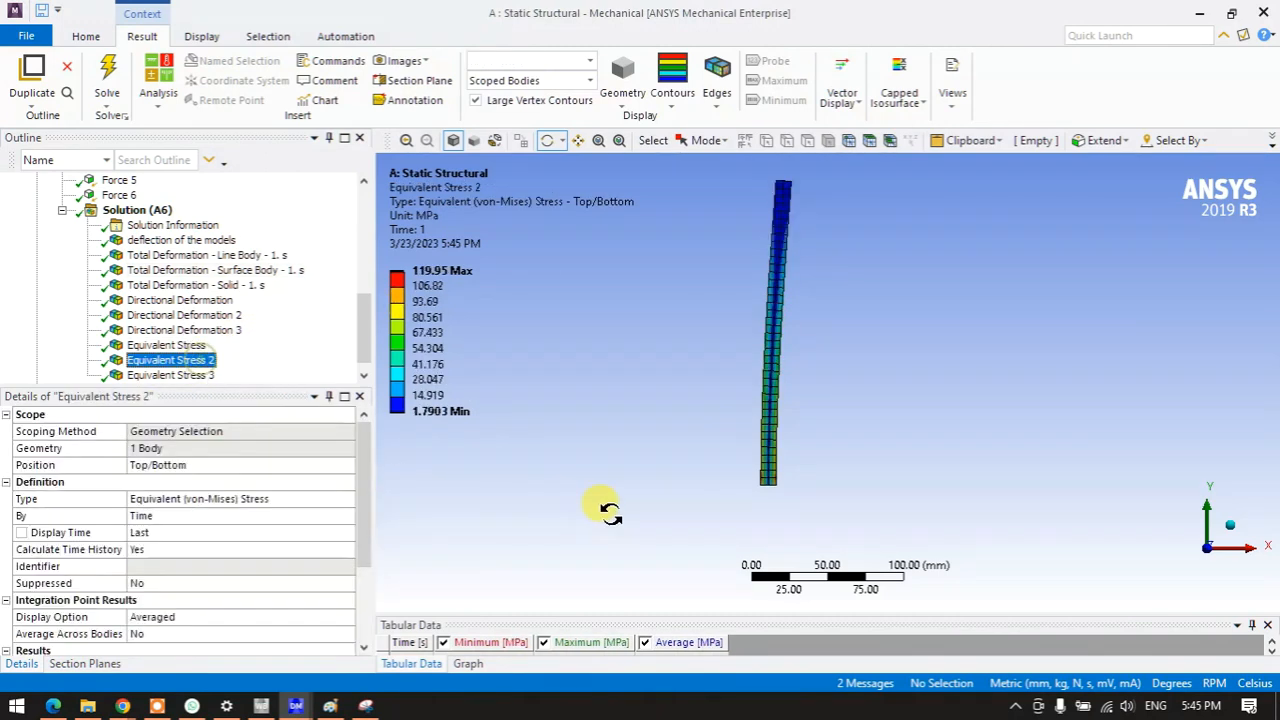
scroll(760, 510, "up", 6)
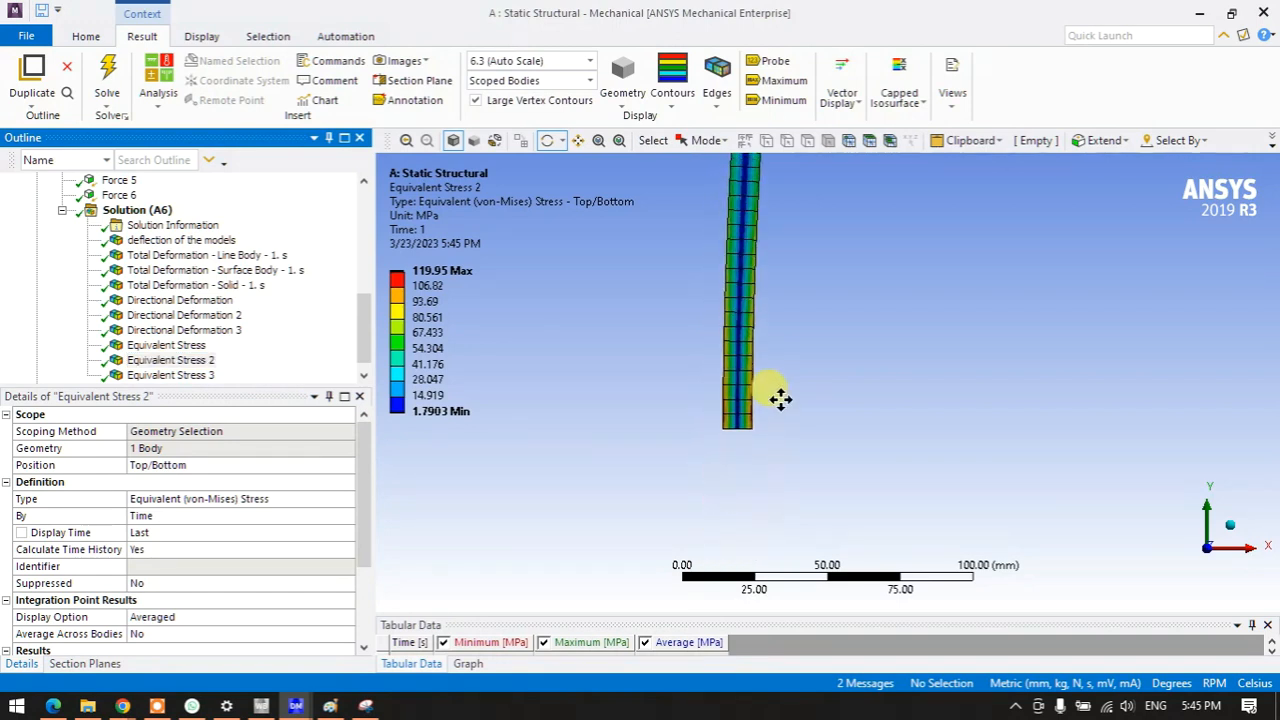
scroll(763, 497, "up", 3)
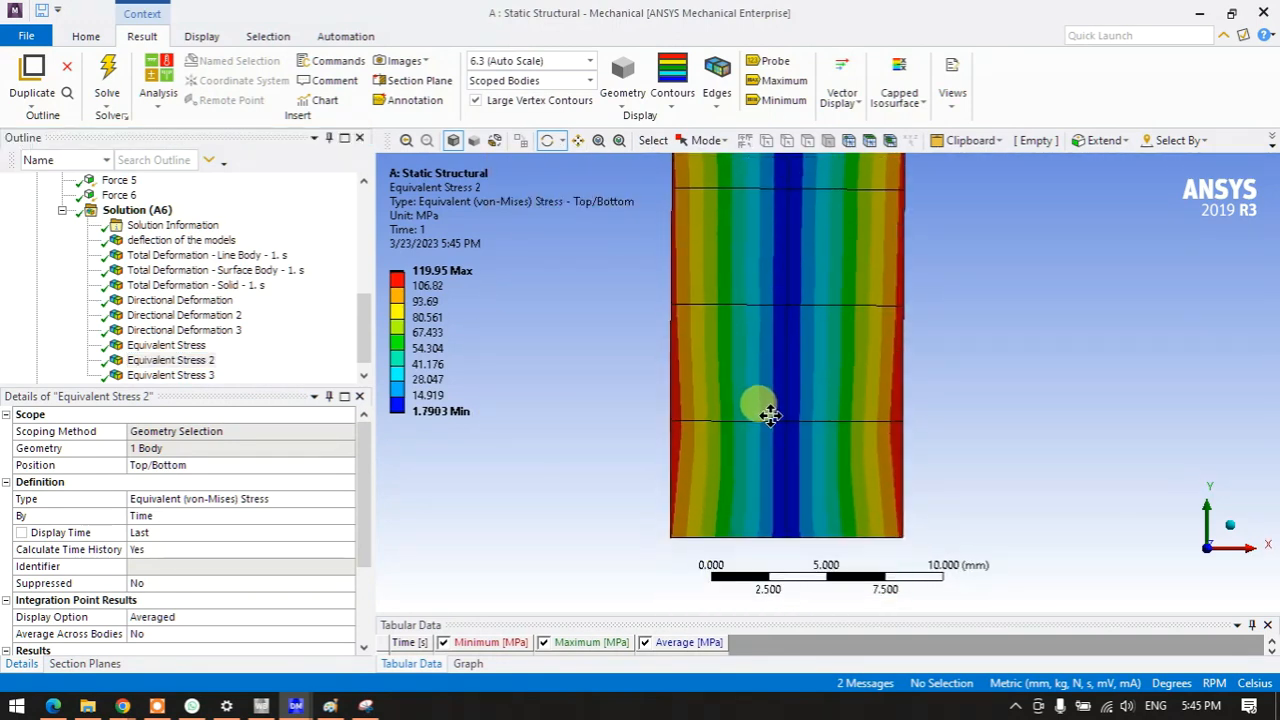
- Set the mesh element size to 1 mm and solve the static structural model again
scroll(766, 410, "up", 2)
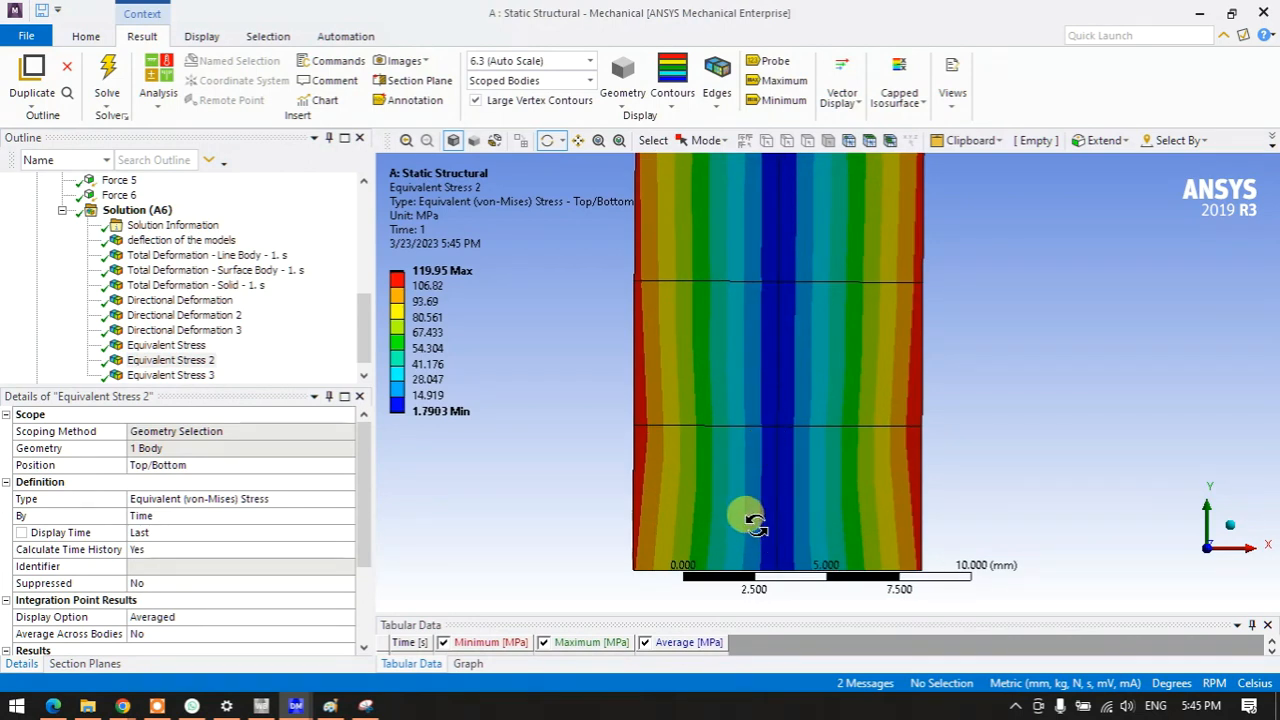
scroll(232, 308, "up", 5)
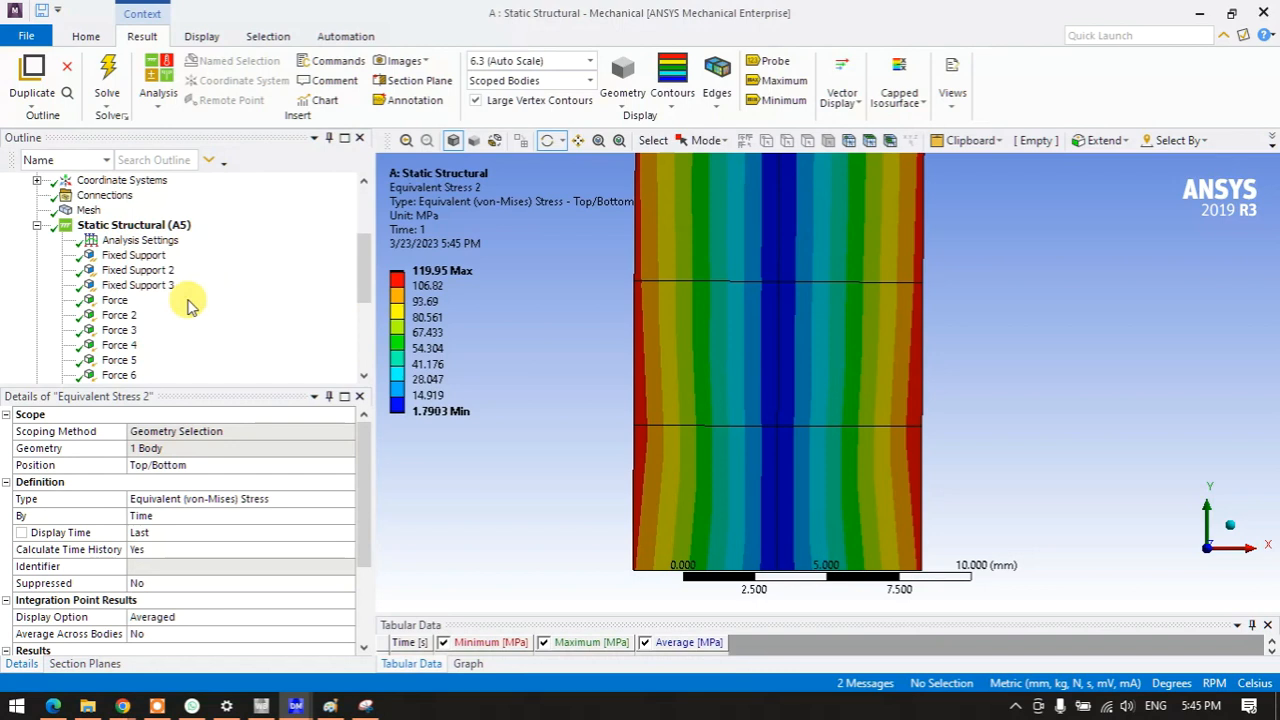
left_click(90, 212)
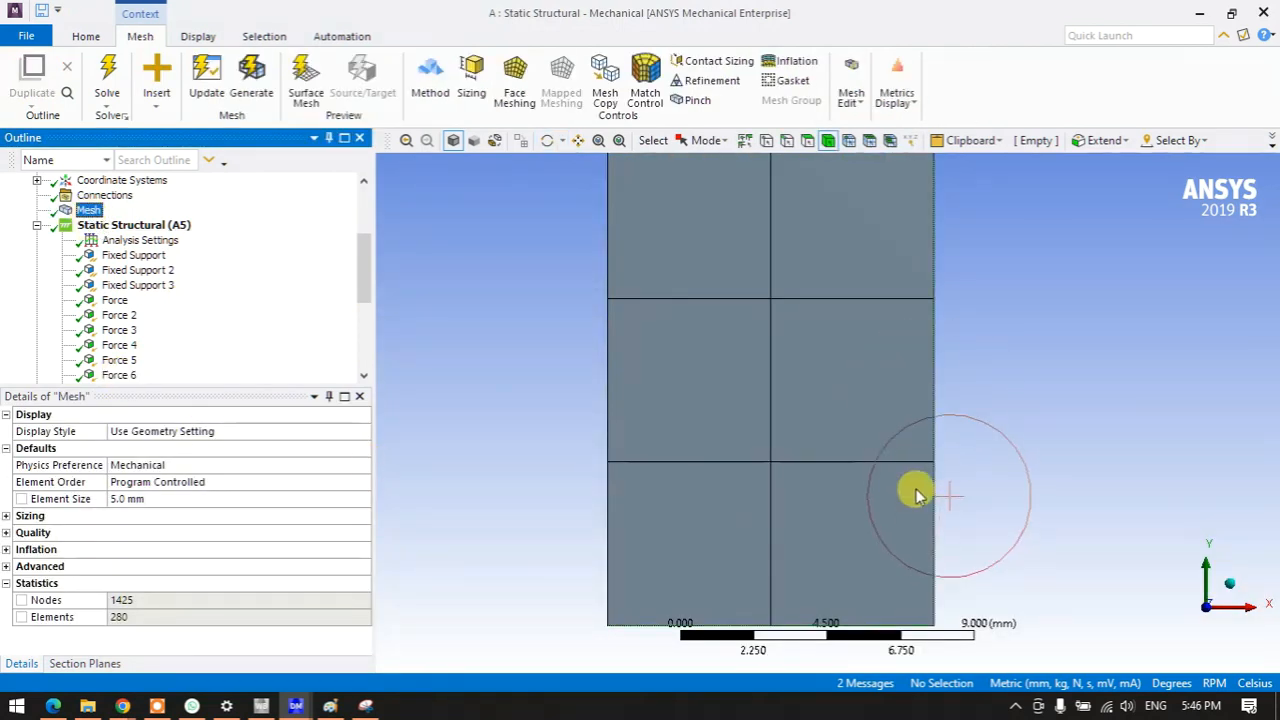
left_click(155, 499)
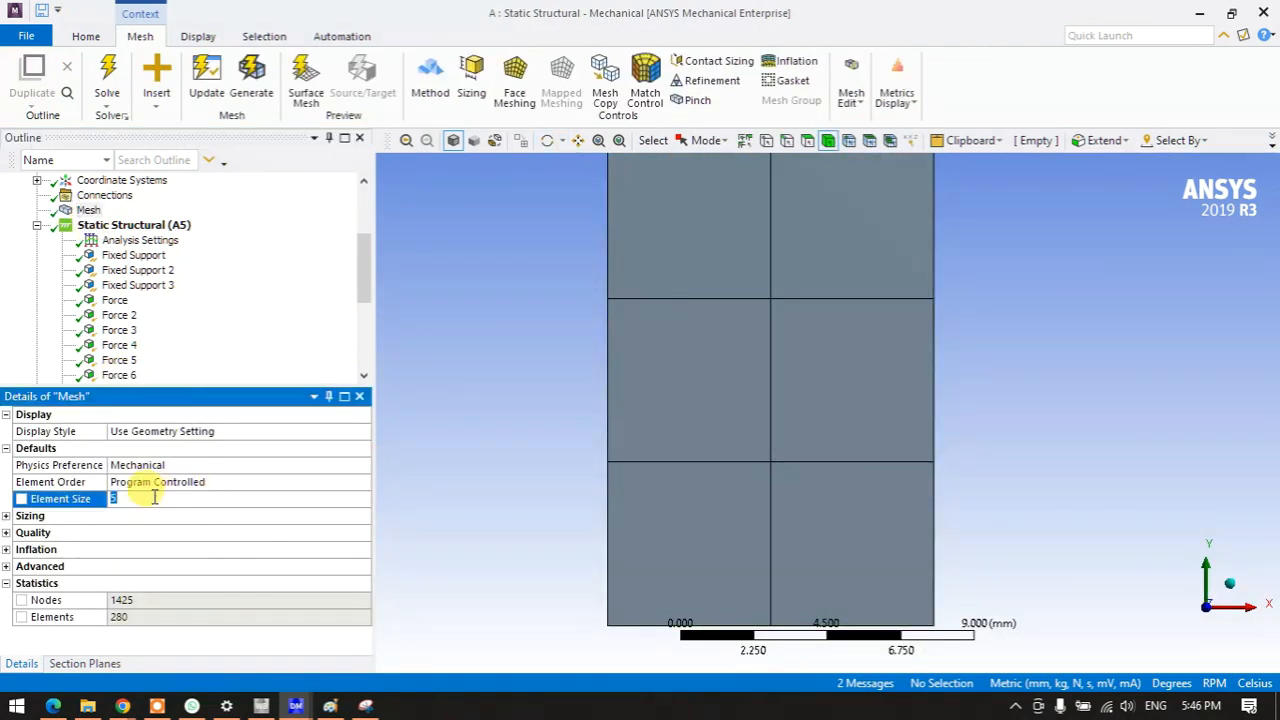
type("1")
key("Return")
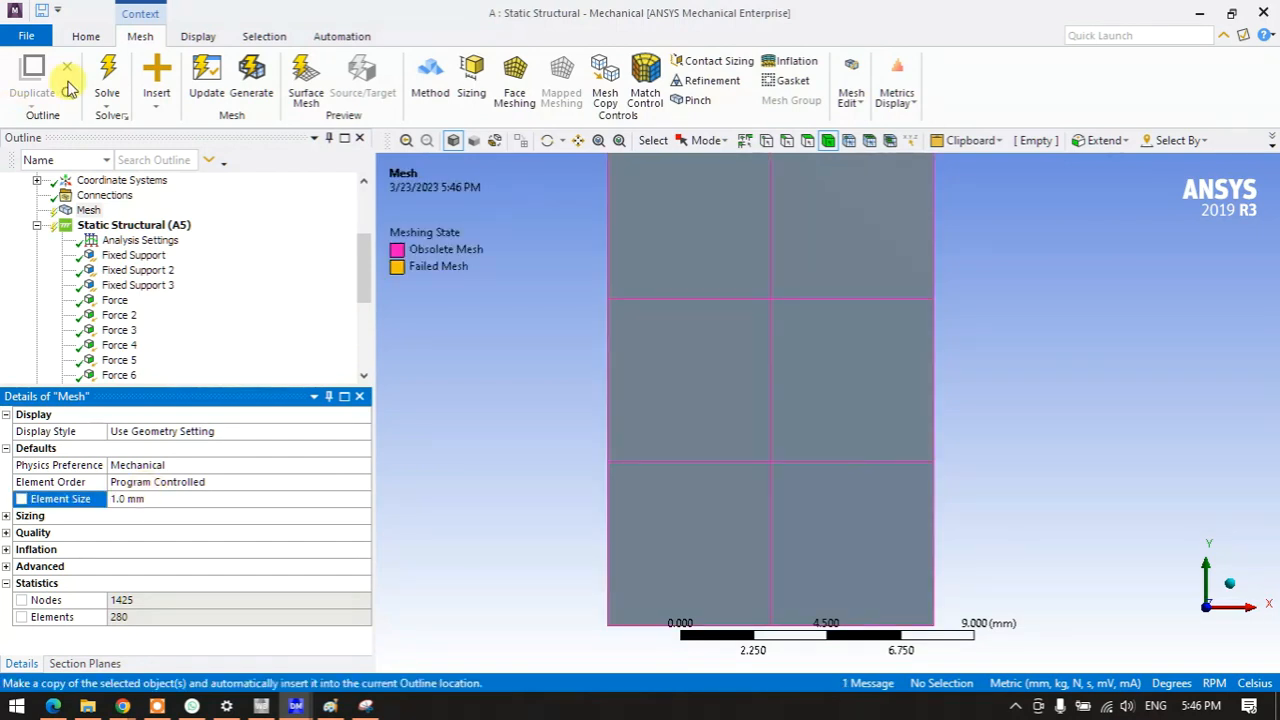
left_click(110, 66)
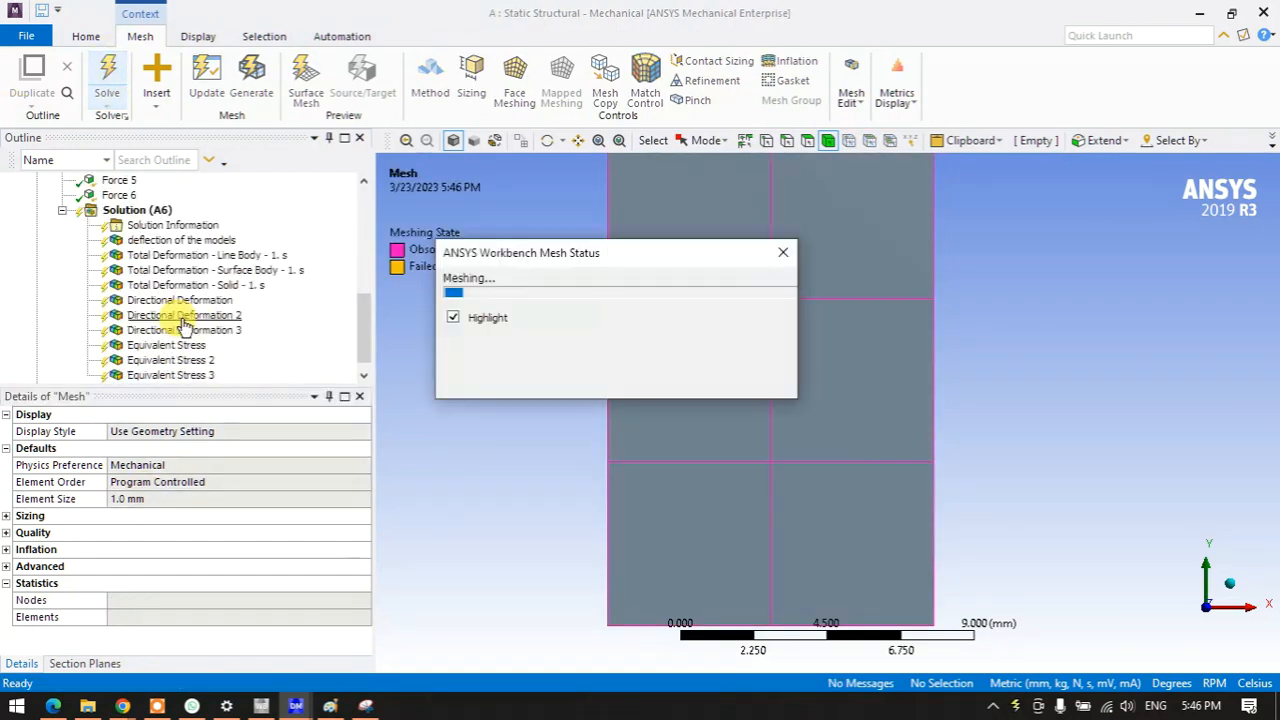
- Examine the Equivalent Stress 2 contours on the refined mesh at the surface column's fixed base
left_click(185, 345)
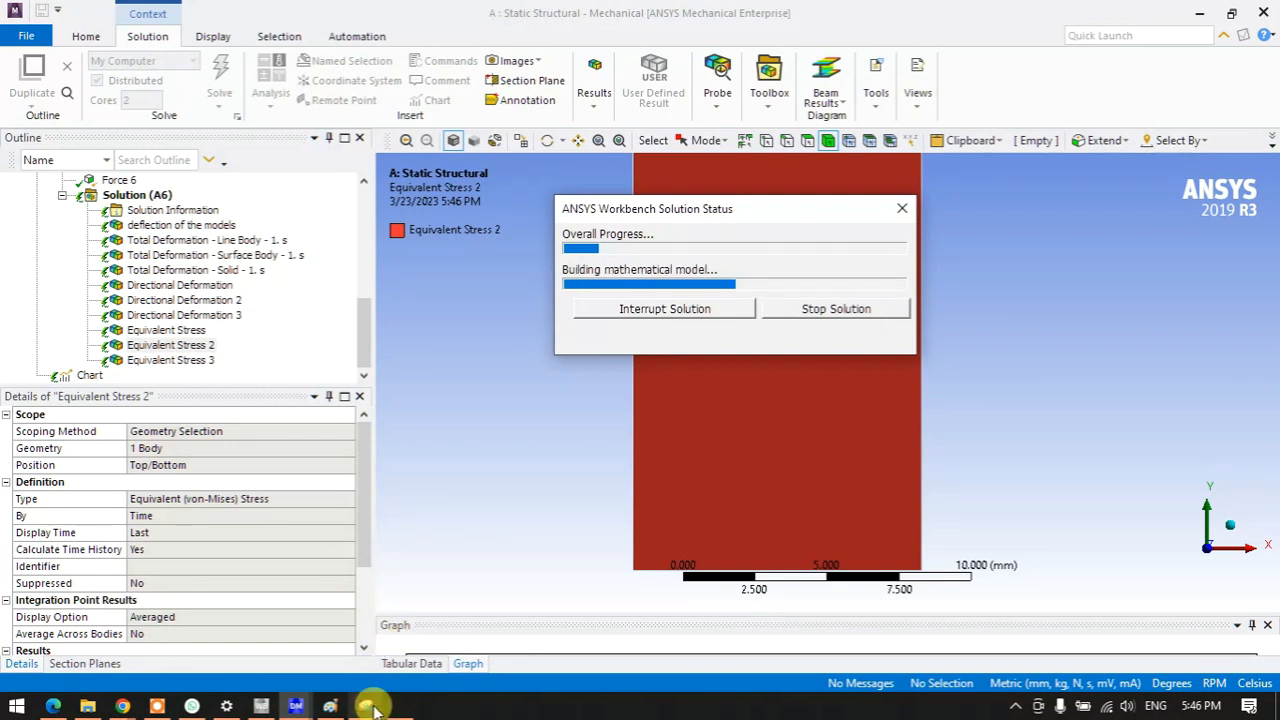
mouse_move(371, 706)
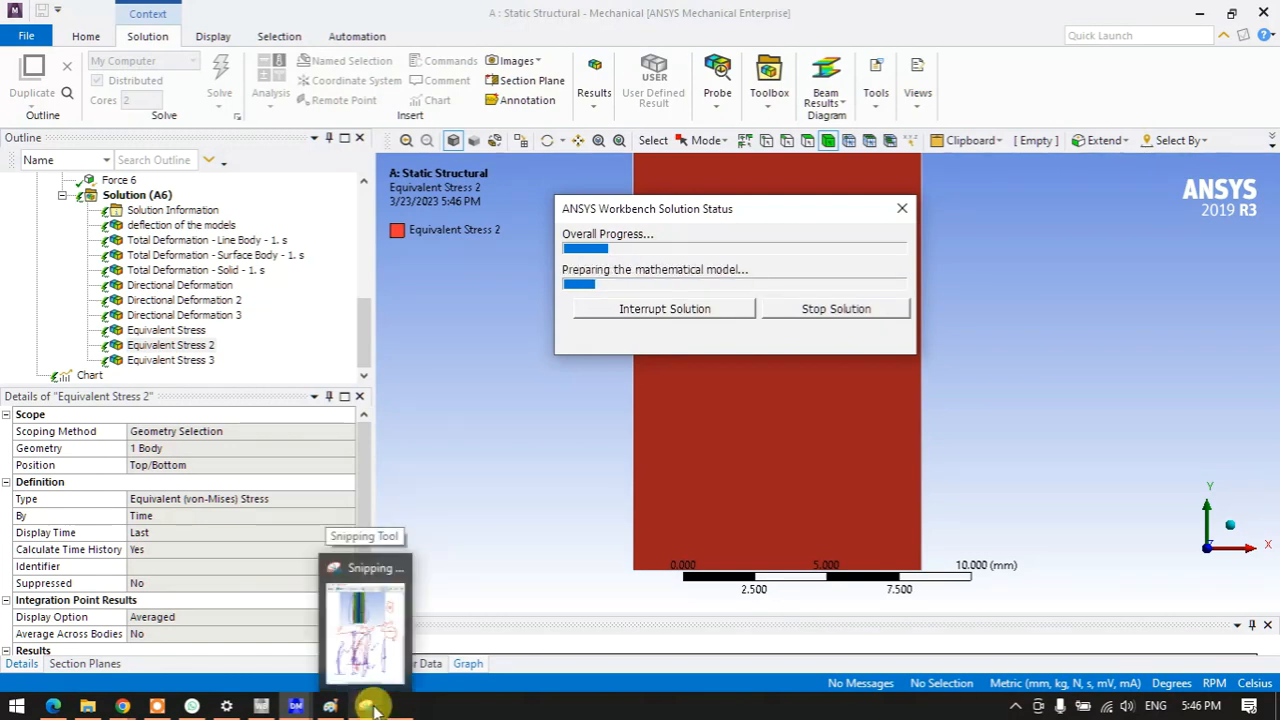
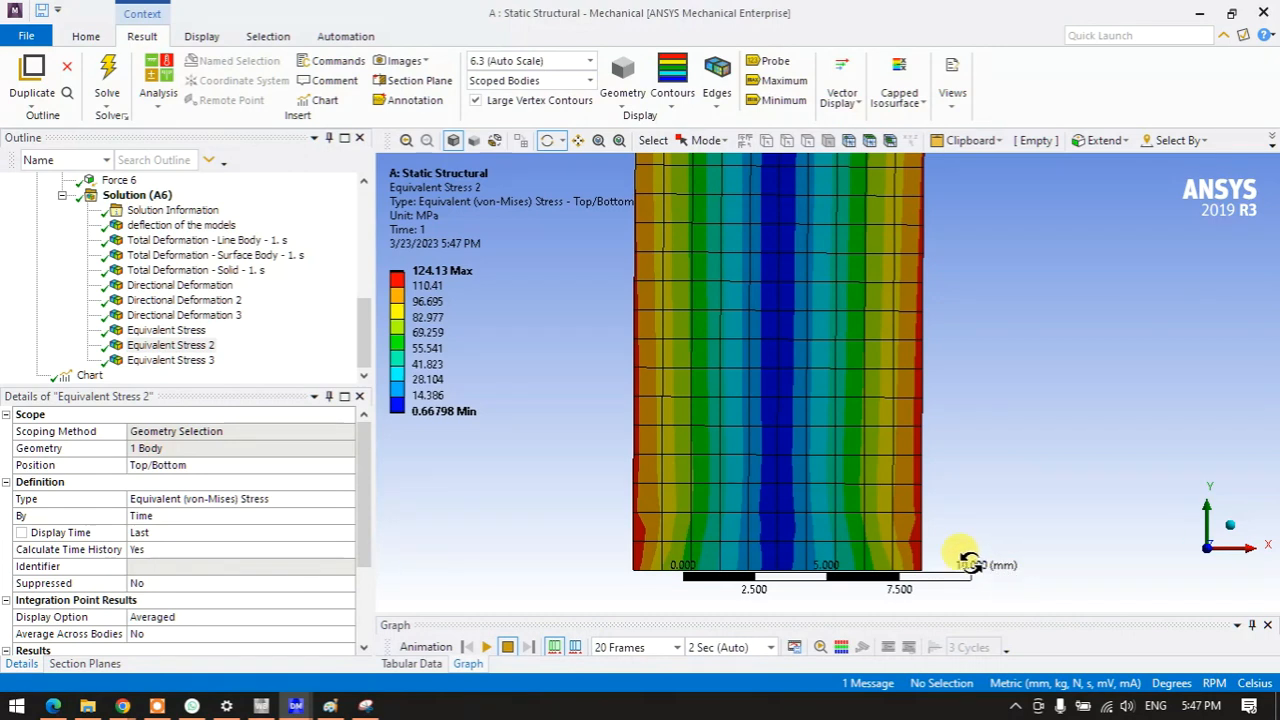
scroll(921, 537, "up", 1)
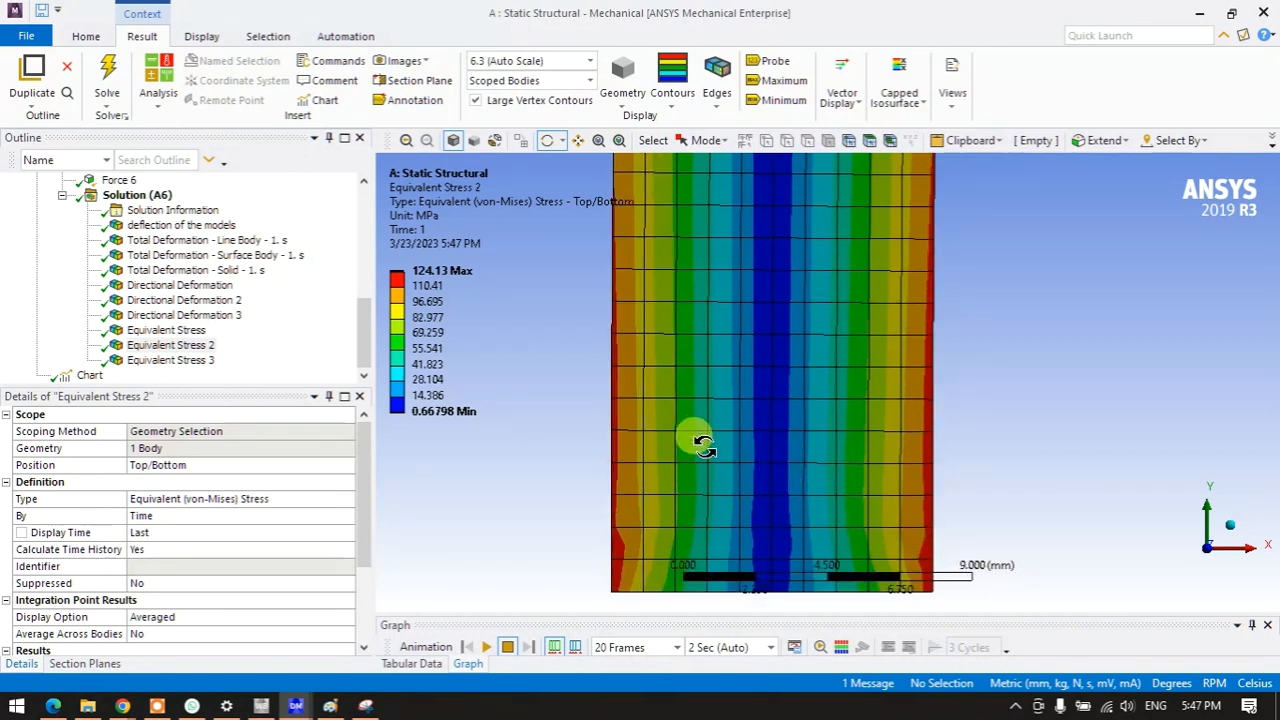
middle_click_drag(704, 446, 707, 338, "ctrl")
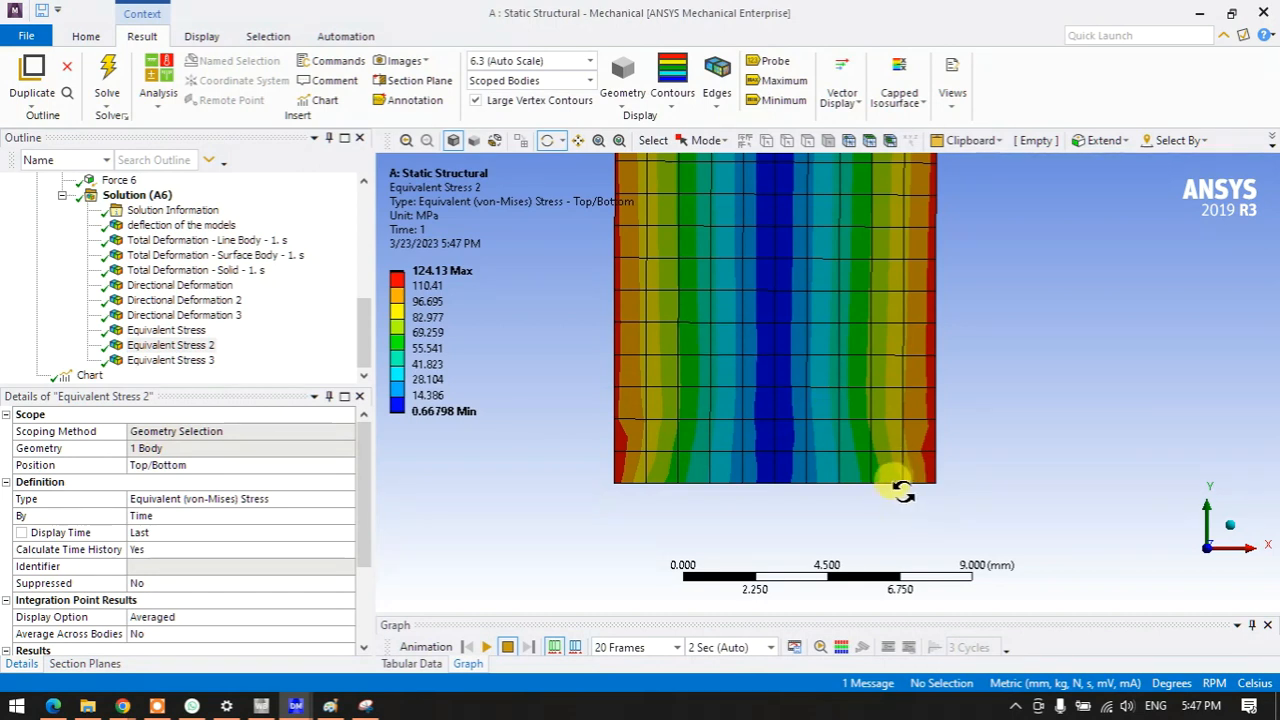
- Capture a new rectangular snip of the refined stress contours at the column's base in Snipping Tool
left_click(365, 706)
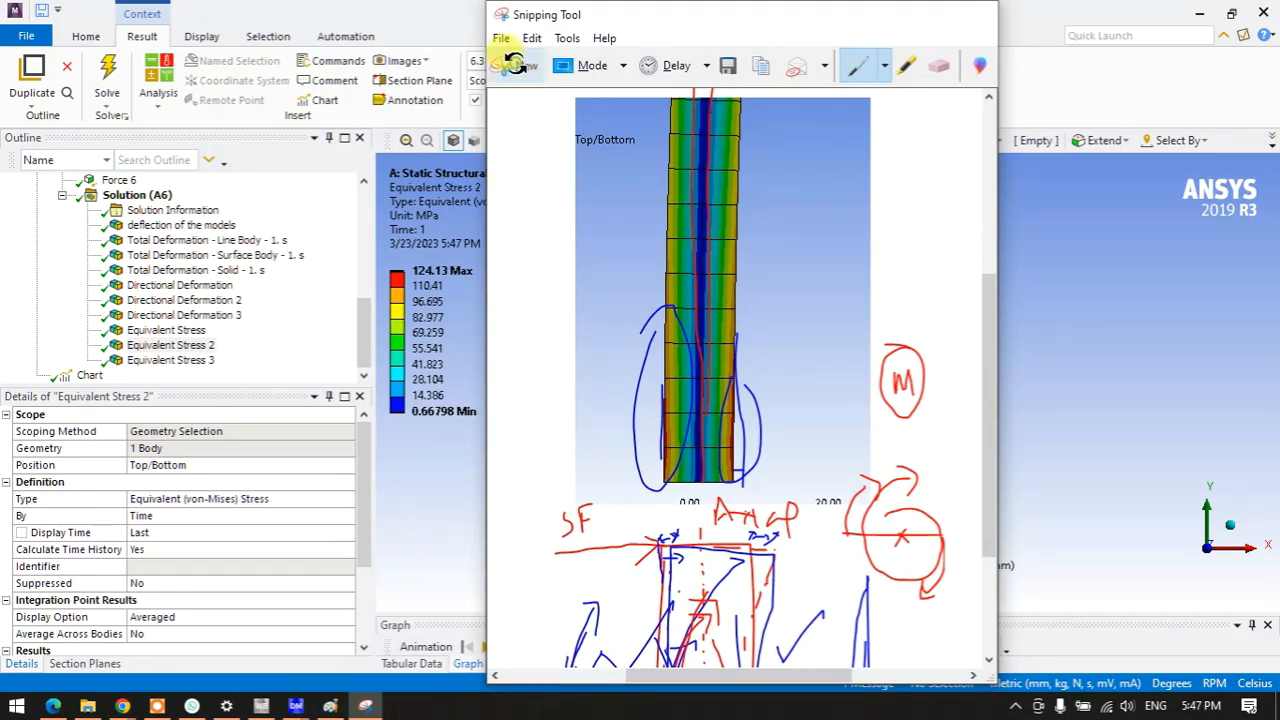
left_click(515, 66)
left_click_drag(965, 160, 574, 514)
scroll(634, 437, "down", 1)
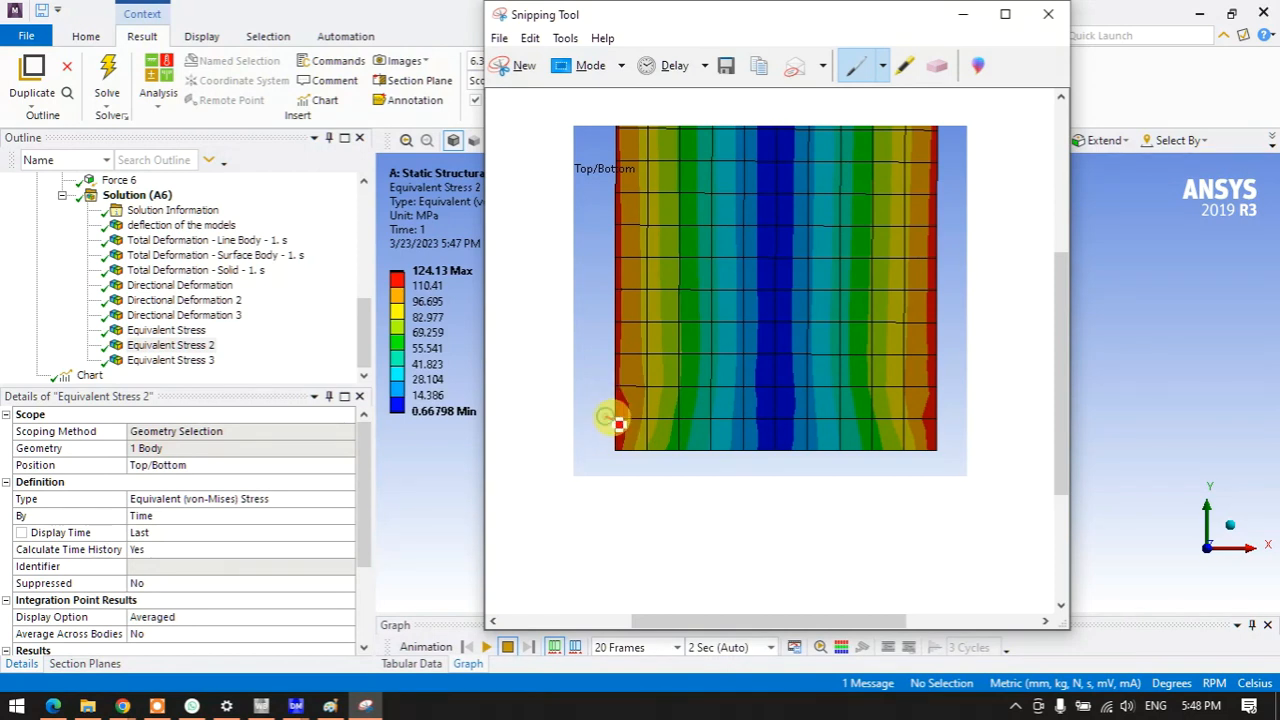
- Mark the bottom element row on the snip, circle both high-stress corners, and draw outward arrows from them
mouse_move(597, 418)
left_mouse_down()
mouse_move(749, 423)
mouse_move(603, 421)
mouse_move(605, 451)
mouse_move(571, 441)
left_mouse_up()
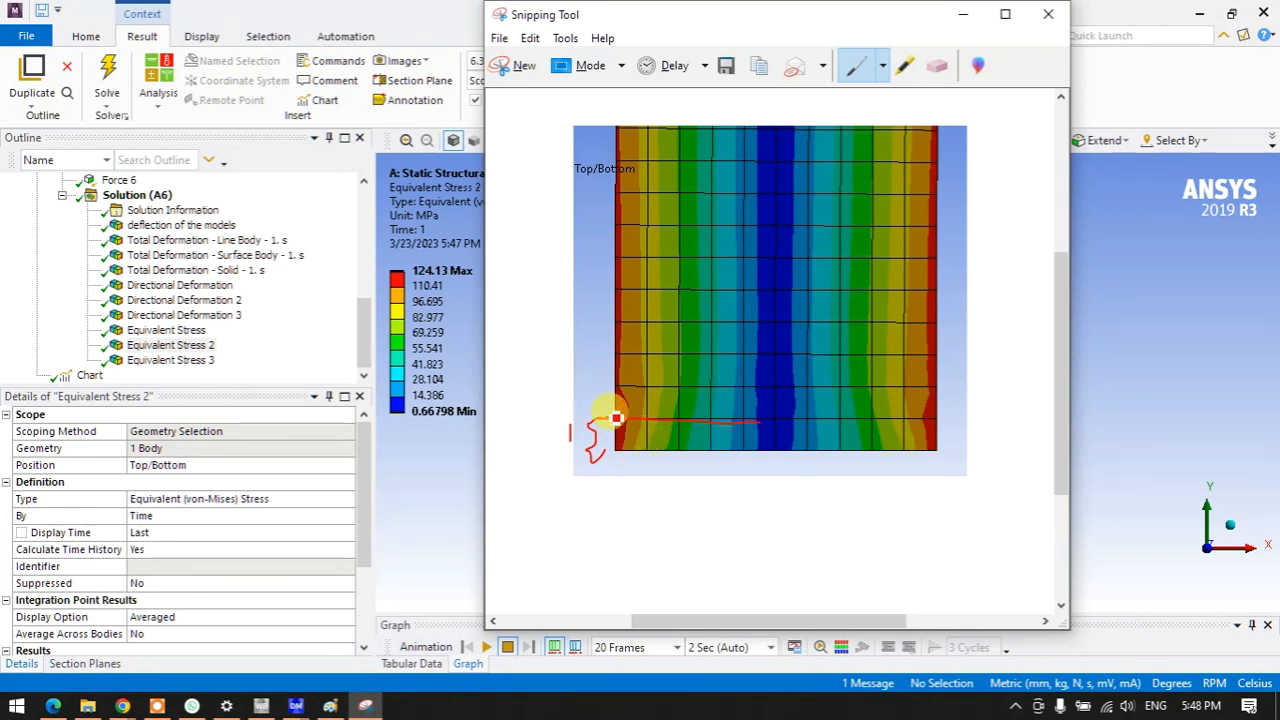
mouse_move(631, 387)
left_mouse_down()
mouse_move(608, 378)
mouse_move(591, 400)
mouse_move(594, 443)
mouse_move(644, 419)
mouse_move(623, 378)
mouse_move(622, 412)
left_mouse_up()
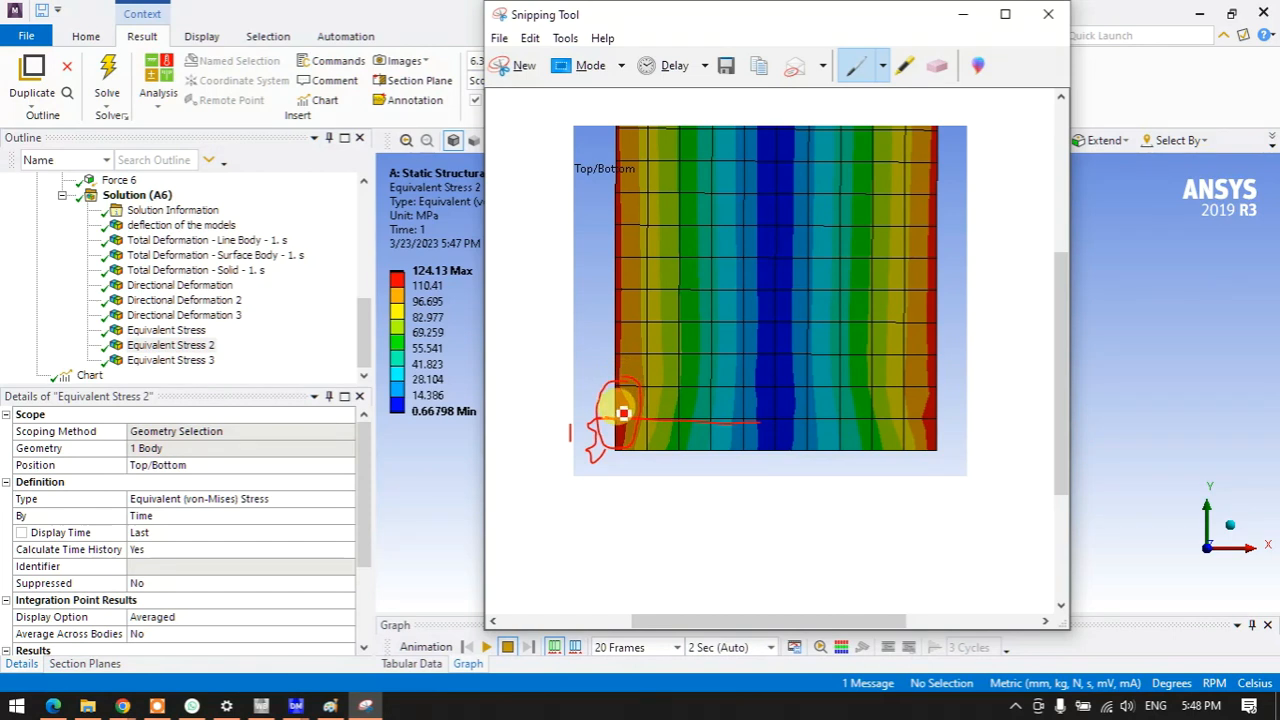
mouse_move(946, 380)
left_mouse_down()
mouse_move(909, 400)
mouse_move(906, 428)
mouse_move(940, 434)
mouse_move(903, 383)
mouse_move(893, 405)
left_mouse_up()
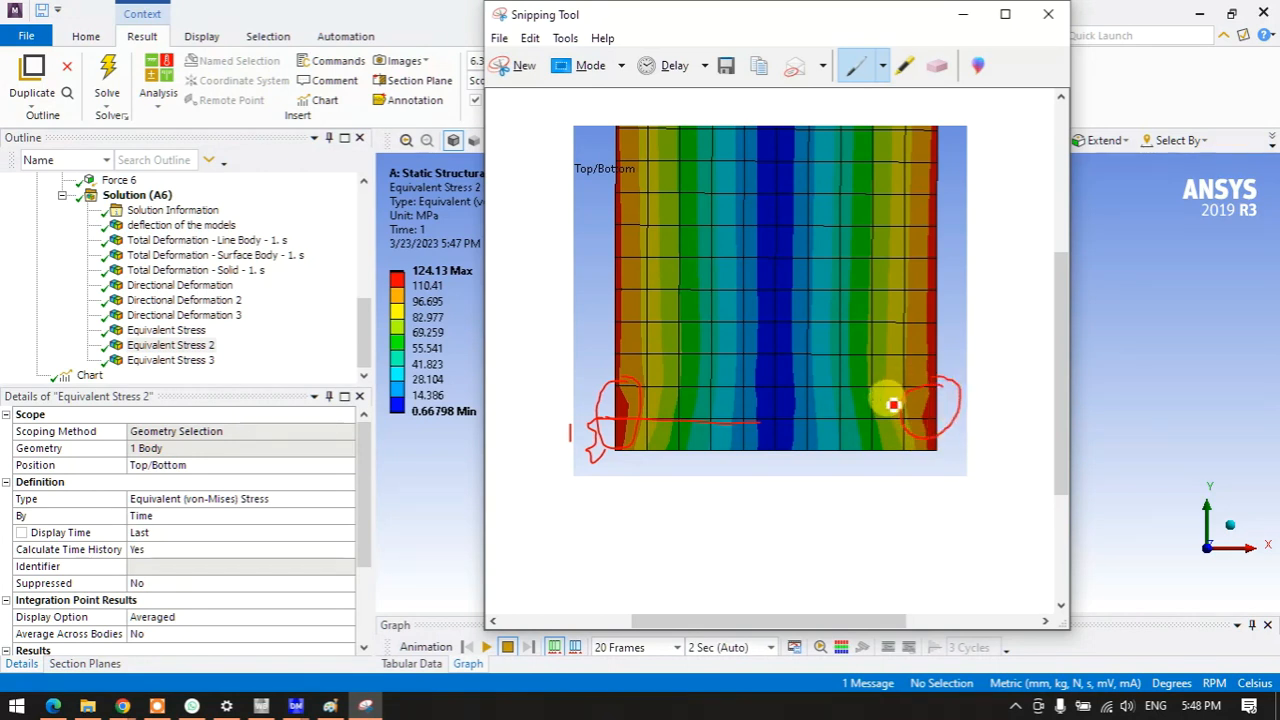
mouse_move(617, 402)
left_mouse_down()
mouse_move(568, 403)
mouse_move(585, 426)
left_mouse_up()
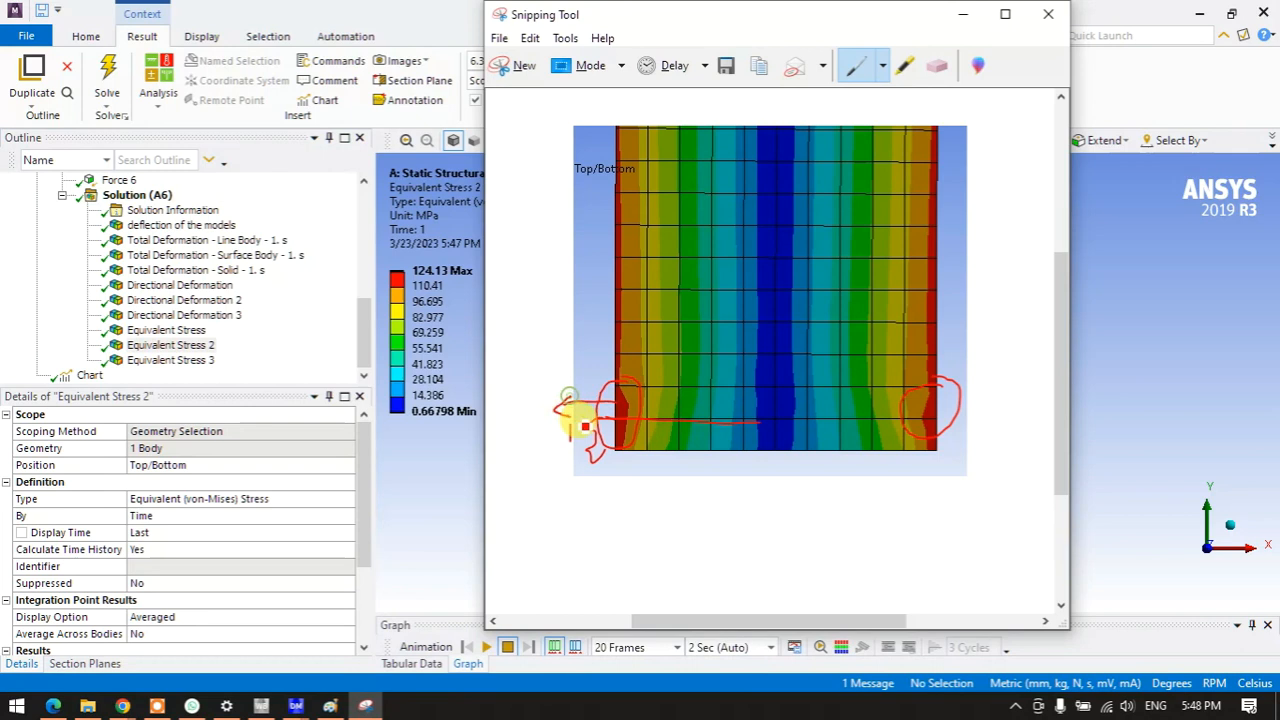
left_click_drag(923, 408, 983, 405)
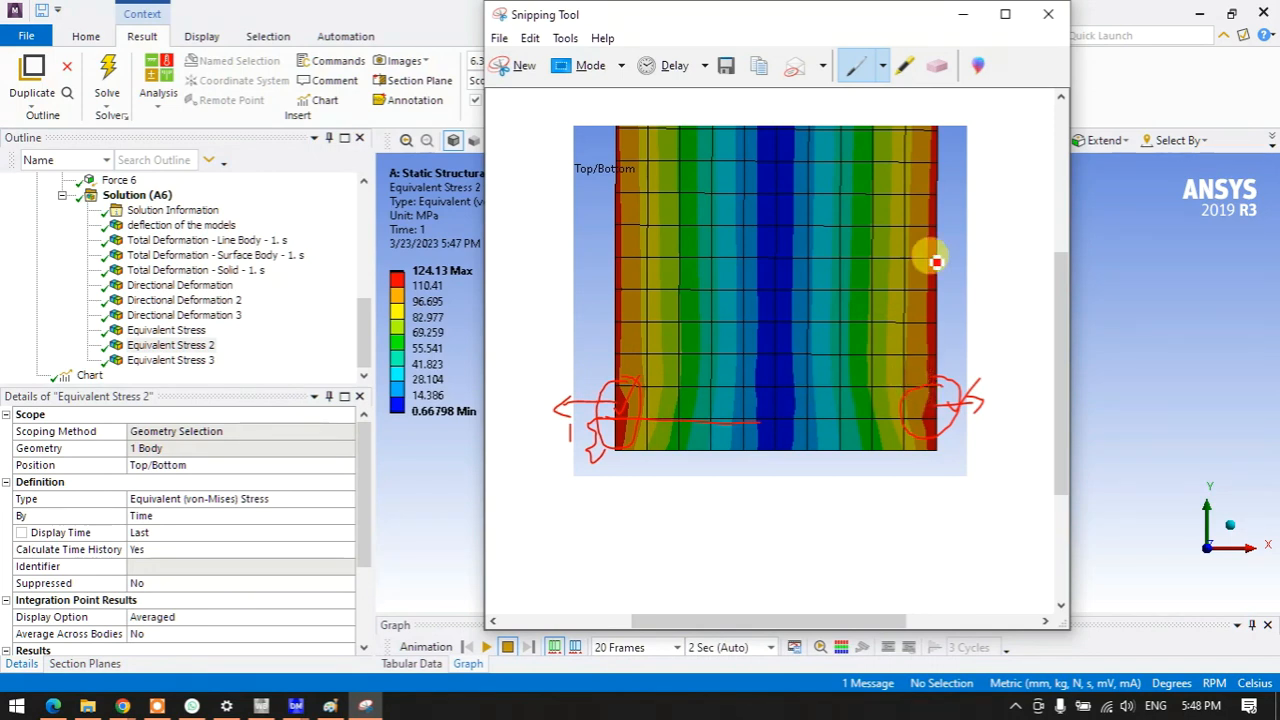
- Return to ANSYS Mechanical and suppress Force 5, the 100 N edge load at the surface column's free top
left_click(963, 14)
scroll(110, 300, "up", 2)
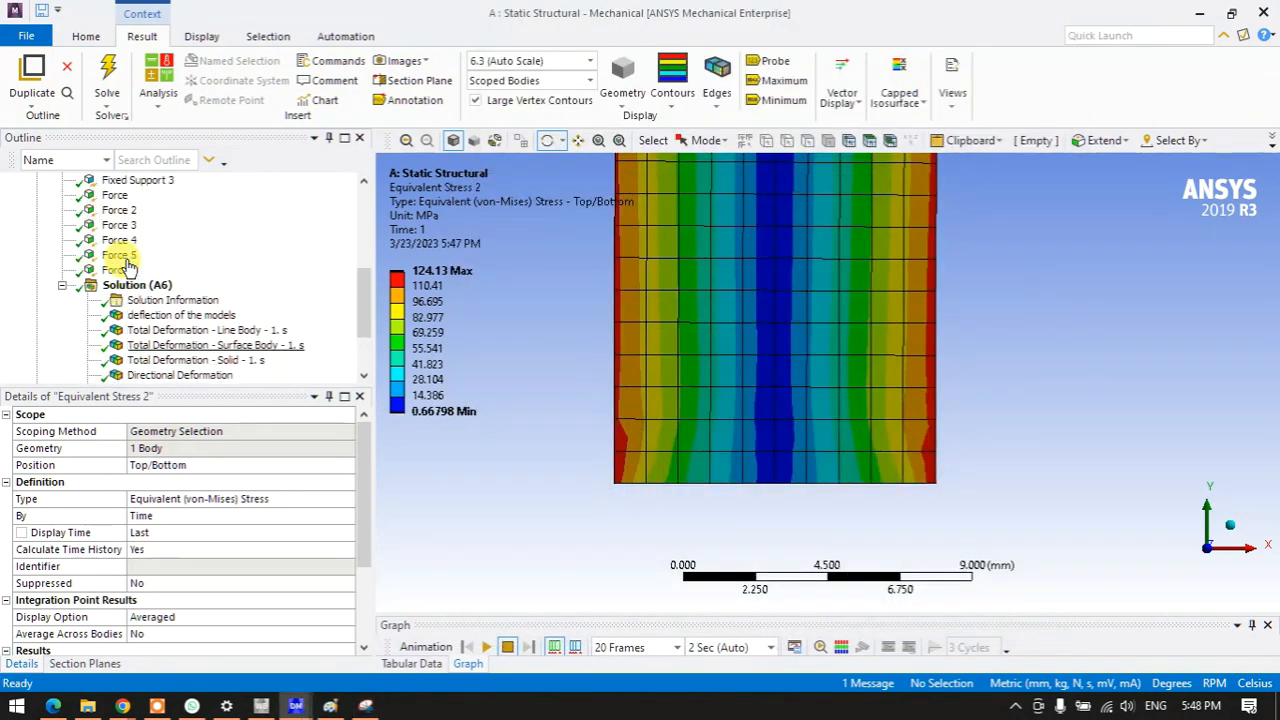
left_click(118, 255)
scroll(640, 405, "down", 5)
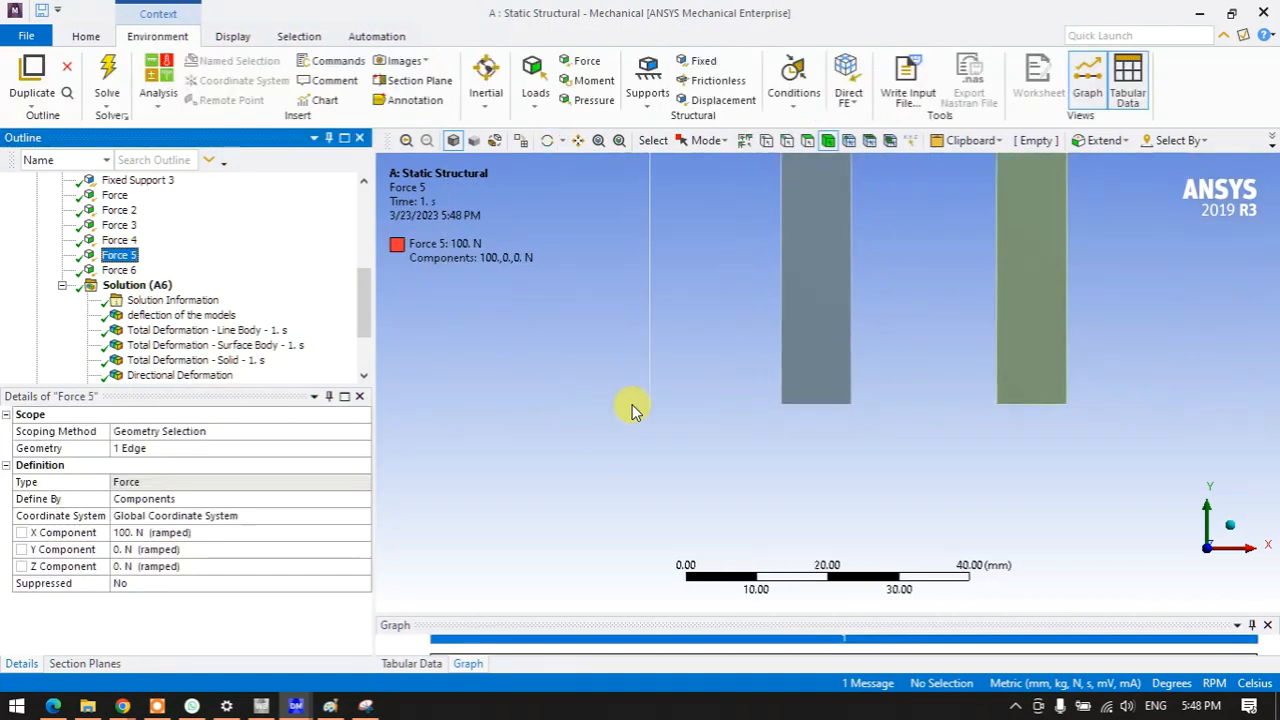
scroll(829, 194, "up", 2)
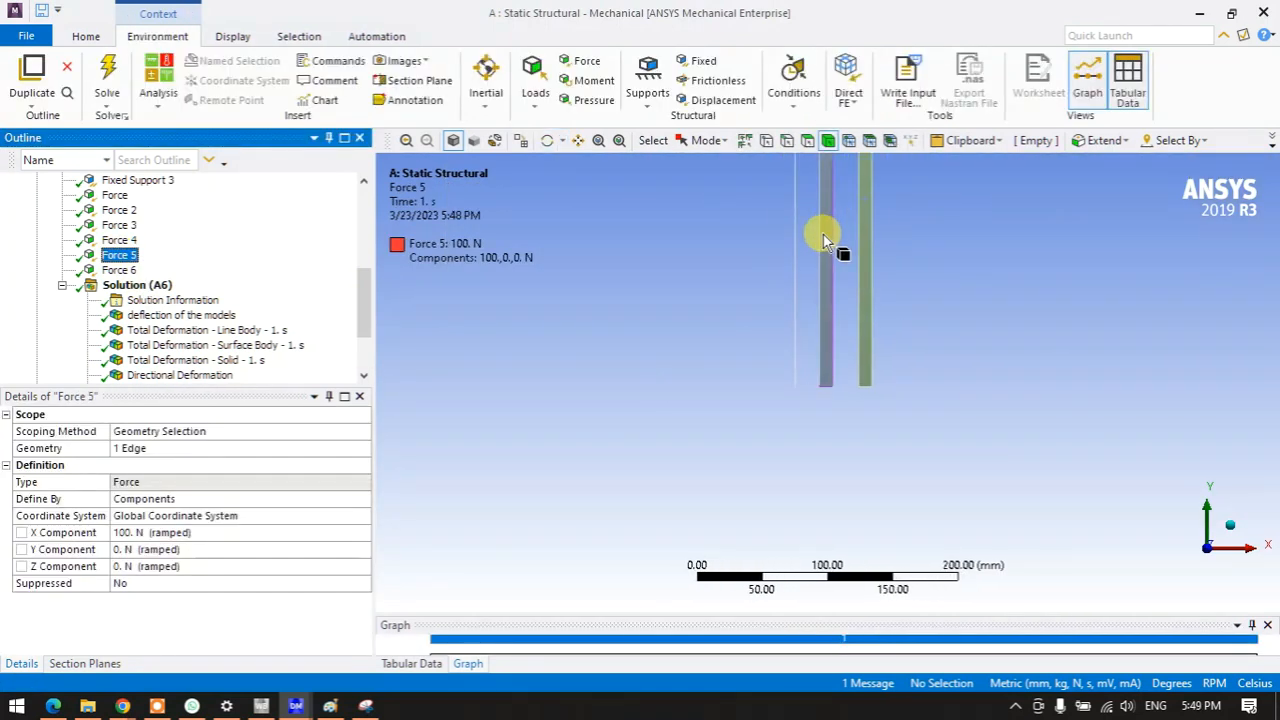
middle_click_drag(816, 248, 799, 394, "ctrl")
scroll(826, 264, "up", 4)
middle_click_drag(818, 290, 817, 391, "ctrl")
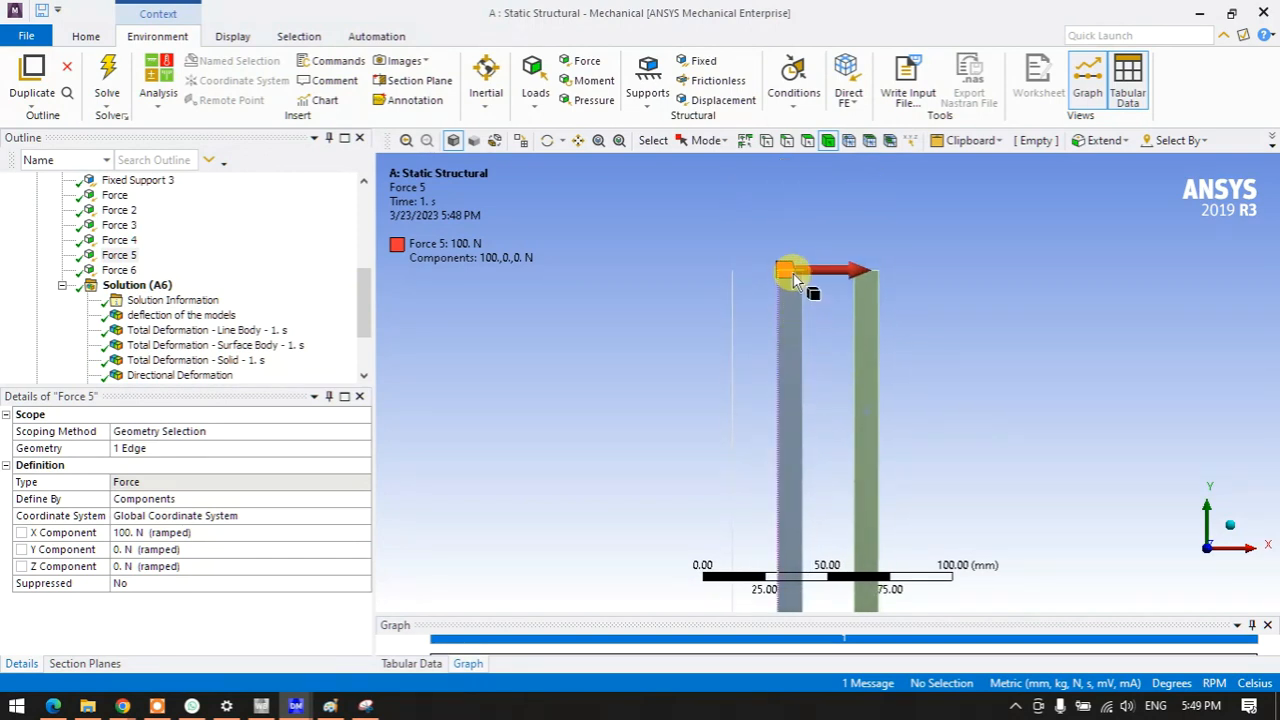
right_click(114, 257)
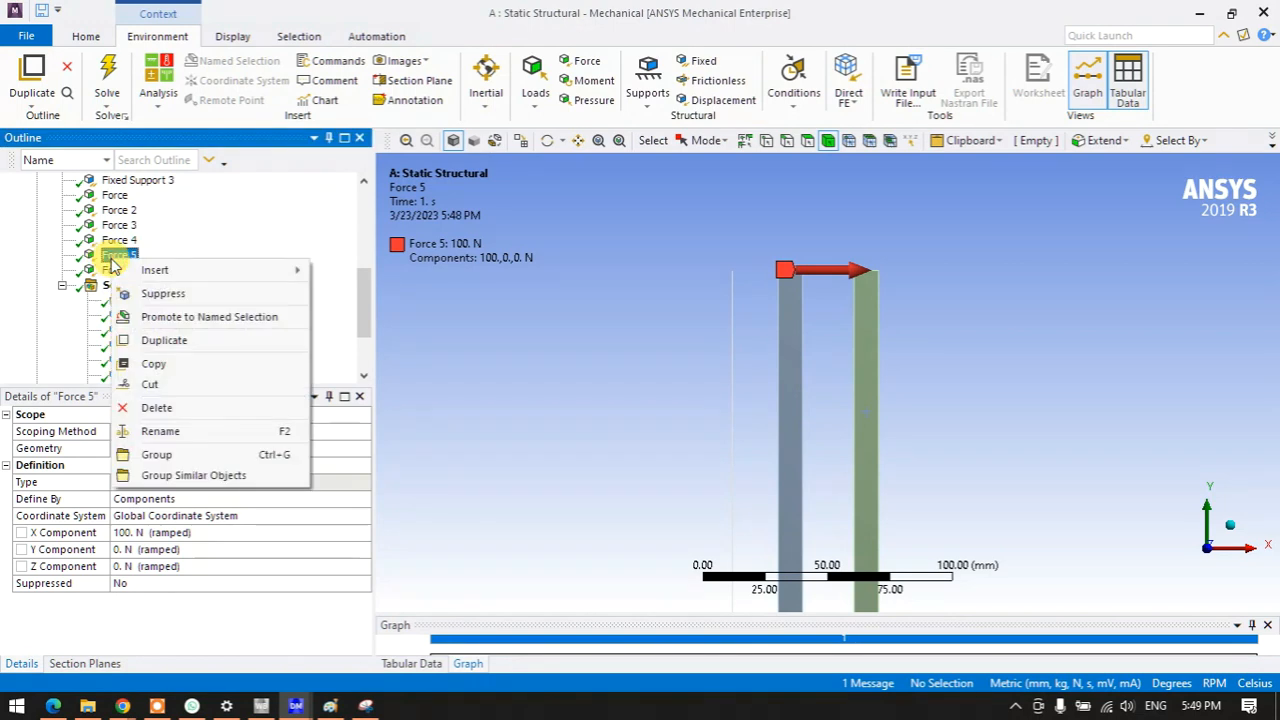
left_click(160, 295)
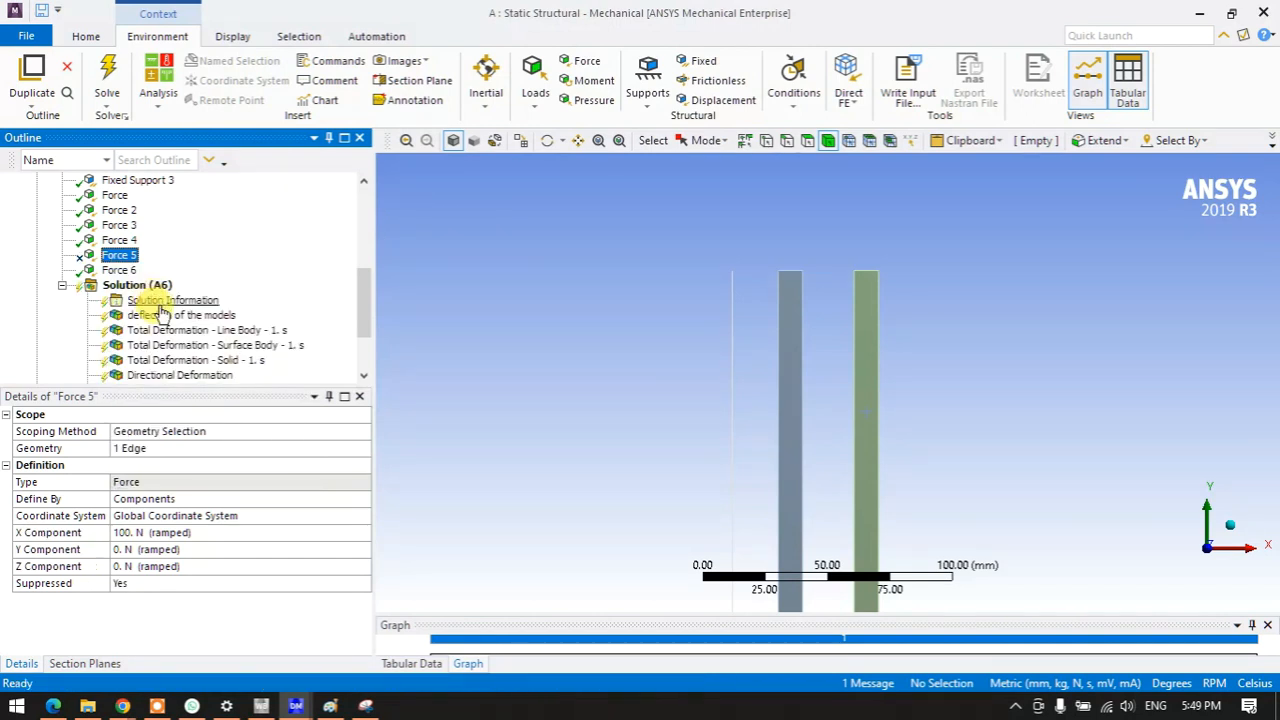
- In Snipping Tool, handwrite "1. Hide →" below the snip with a tick, a cross and a tick above its row
left_click(360, 708)
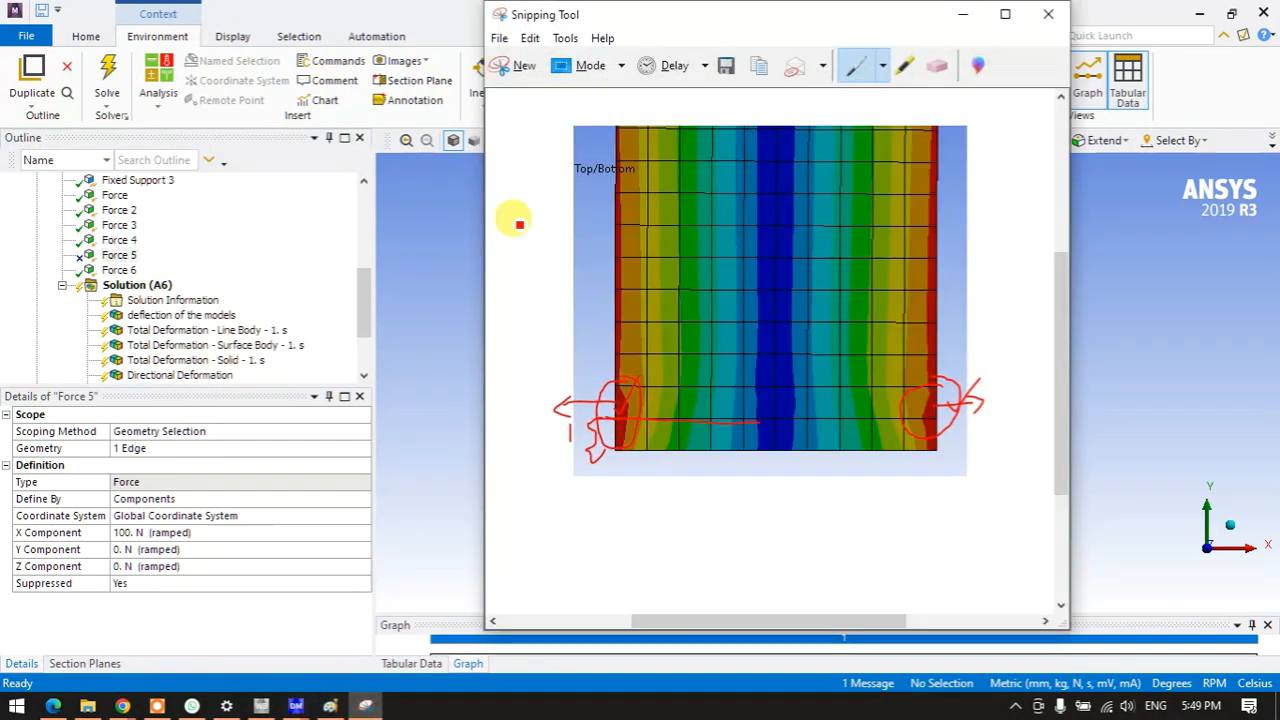
scroll(632, 351, "down", 5)
mouse_move(523, 306)
left_mouse_down()
mouse_move(526, 340)
mouse_move(578, 353)
left_mouse_up()
left_click(545, 330)
mouse_move(566, 310)
left_mouse_down()
mouse_move(572, 346)
mouse_move(630, 330)
mouse_move(716, 335)
mouse_move(705, 346)
left_mouse_up()
mouse_move(772, 288)
left_mouse_down()
mouse_move(806, 265)
mouse_move(893, 302)
mouse_move(868, 301)
left_mouse_up()
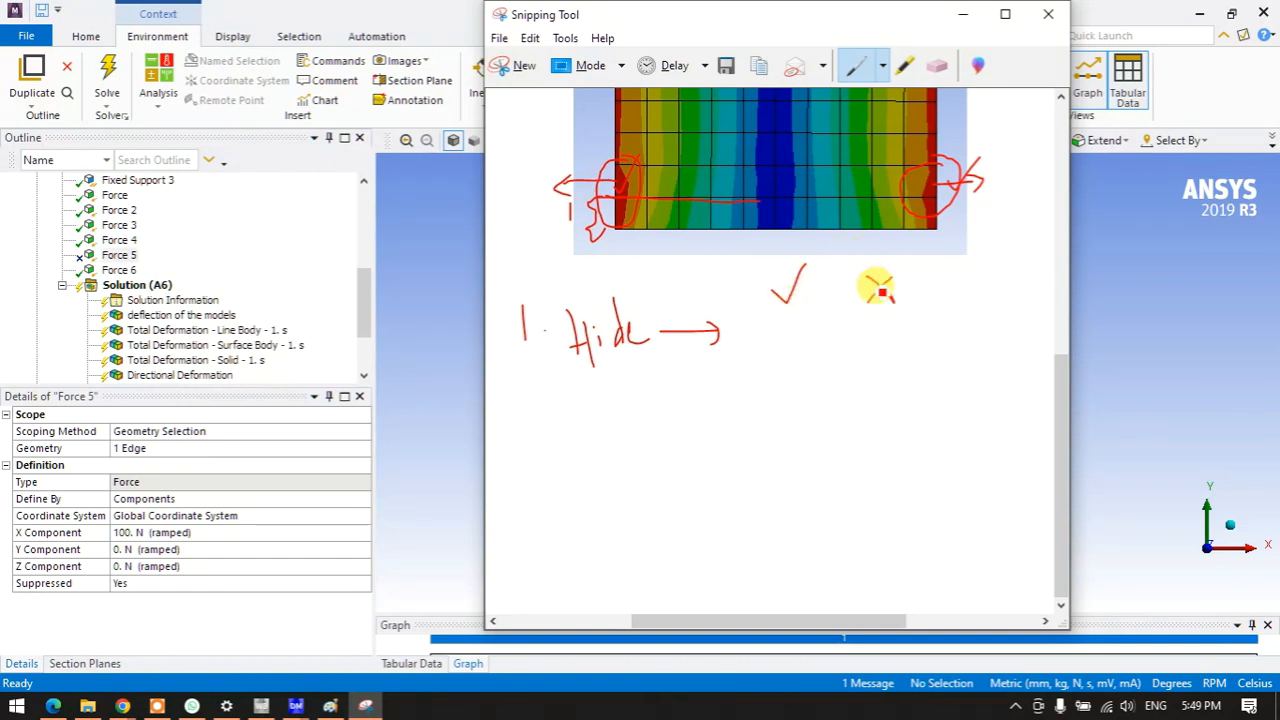
left_click_drag(945, 282, 988, 264)
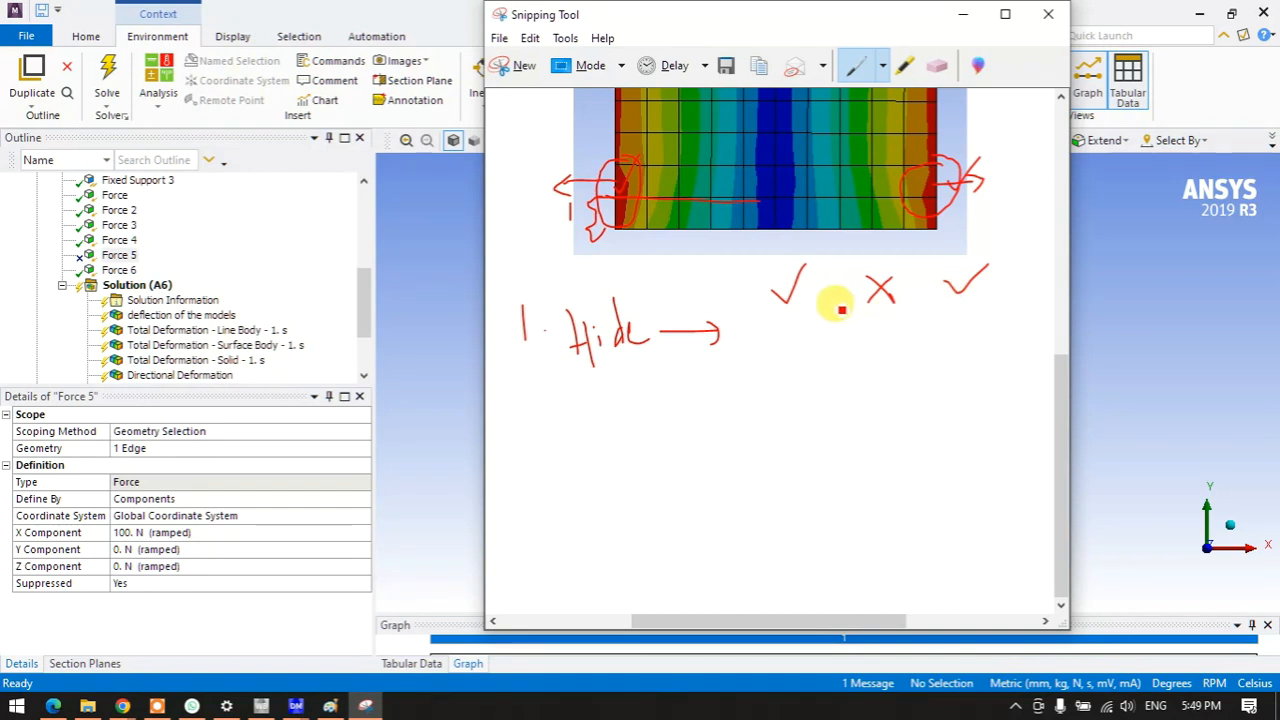
left_click_drag(783, 265, 797, 257)
mouse_move(873, 265)
left_mouse_down()
mouse_move(888, 279)
mouse_move(872, 279)
left_mouse_up()
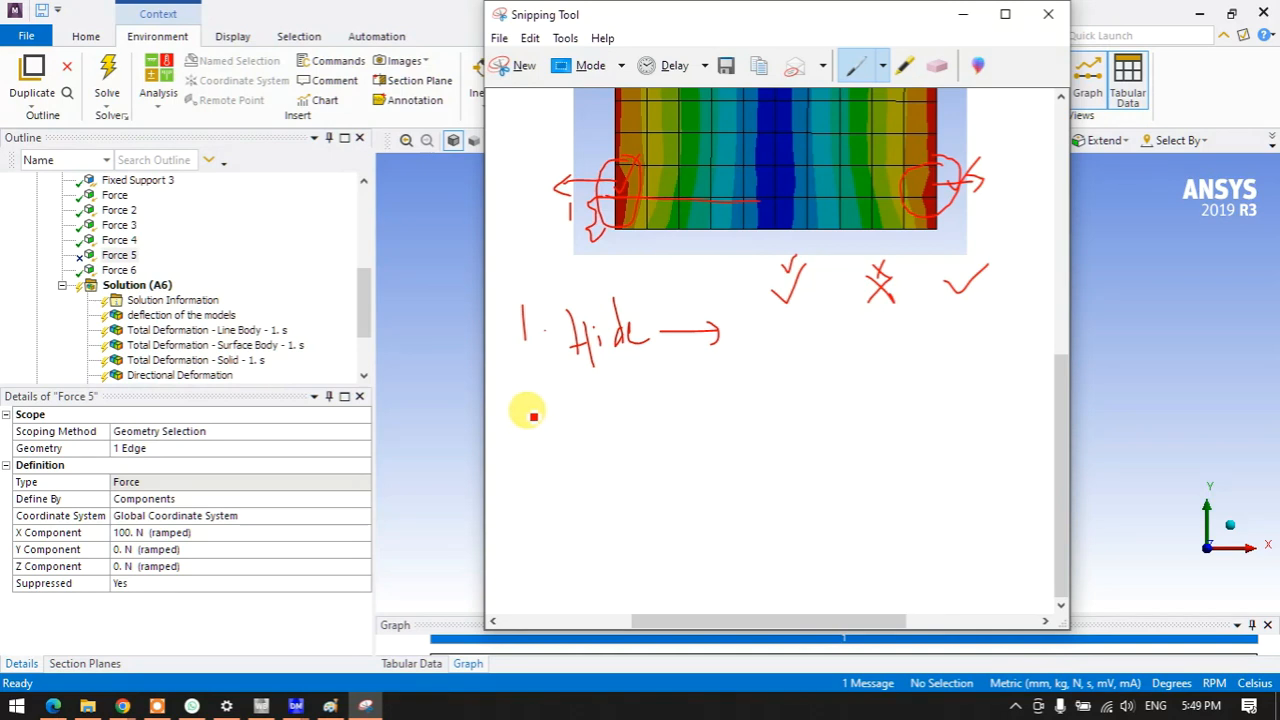
- Handwrite "2. Delete →" below the Hide row, followed by three crosses, and underline the first cross
mouse_move(514, 410)
left_mouse_down()
mouse_move(545, 429)
mouse_move(808, 380)
mouse_move(892, 400)
left_mouse_up()
left_click_drag(892, 372, 864, 396)
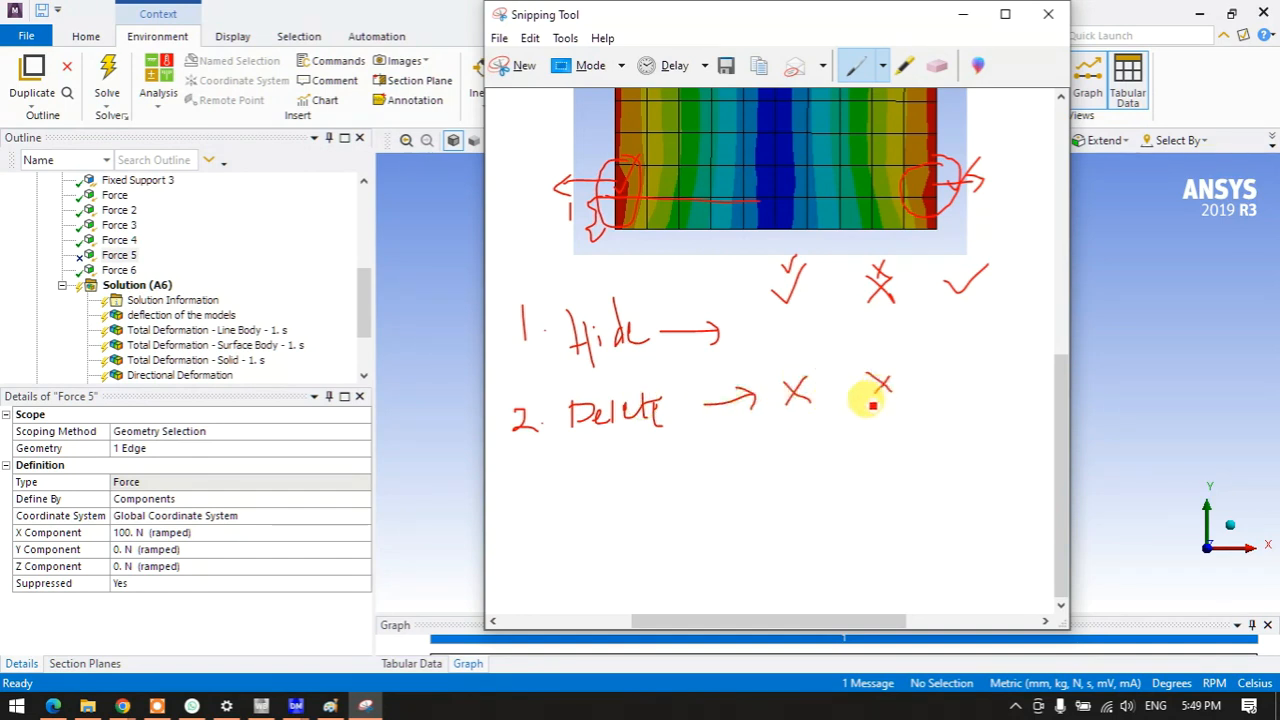
left_click_drag(945, 374, 961, 390)
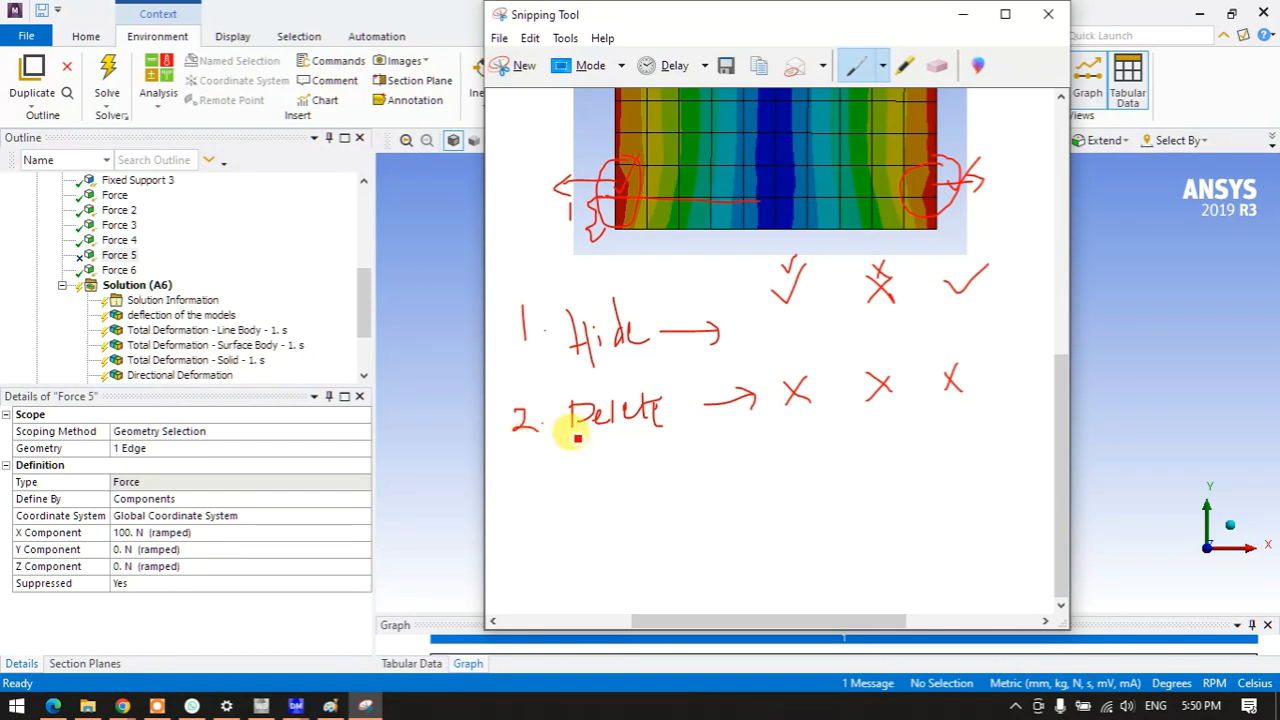
left_click_drag(784, 412, 830, 410)
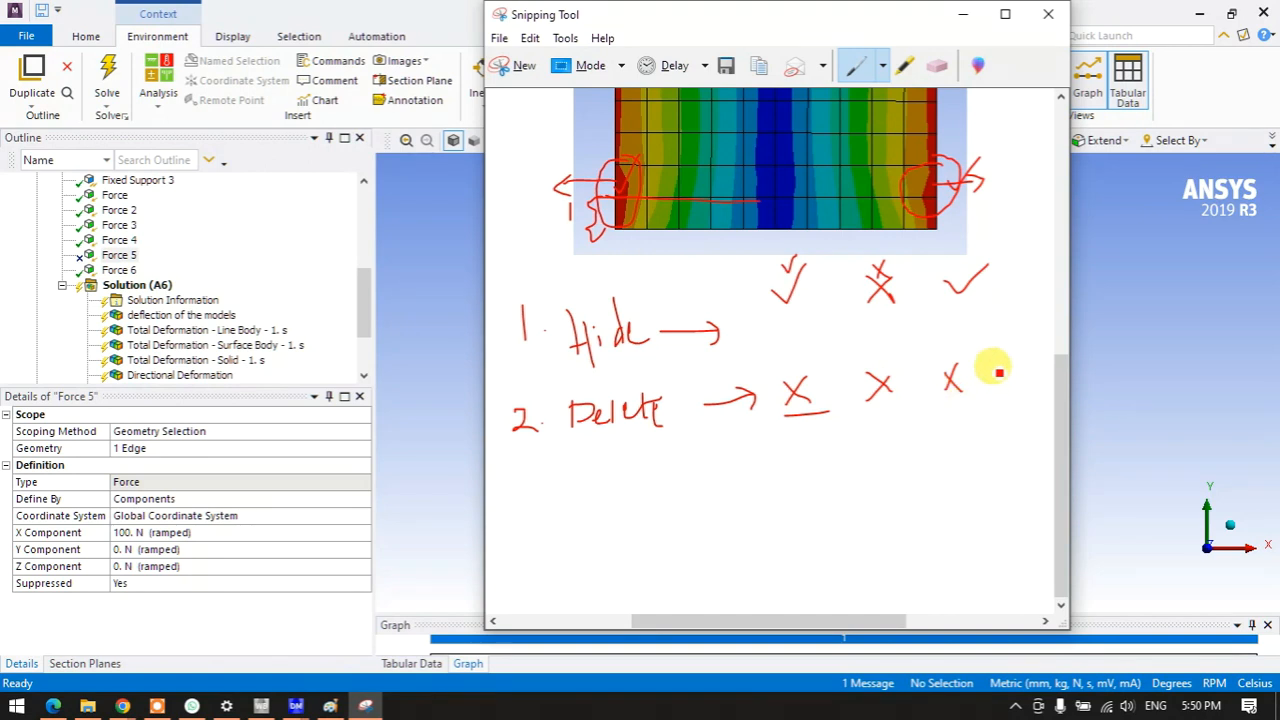
- Handwrite a third row for suppress with an arrow, a tick and two crosses
mouse_move(503, 477)
left_mouse_down()
mouse_move(506, 507)
mouse_move(571, 486)
mouse_move(620, 518)
mouse_move(634, 486)
mouse_move(670, 480)
left_mouse_up()
mouse_move(710, 478)
left_mouse_down()
mouse_move(751, 465)
mouse_move(745, 478)
mouse_move(836, 431)
left_mouse_up()
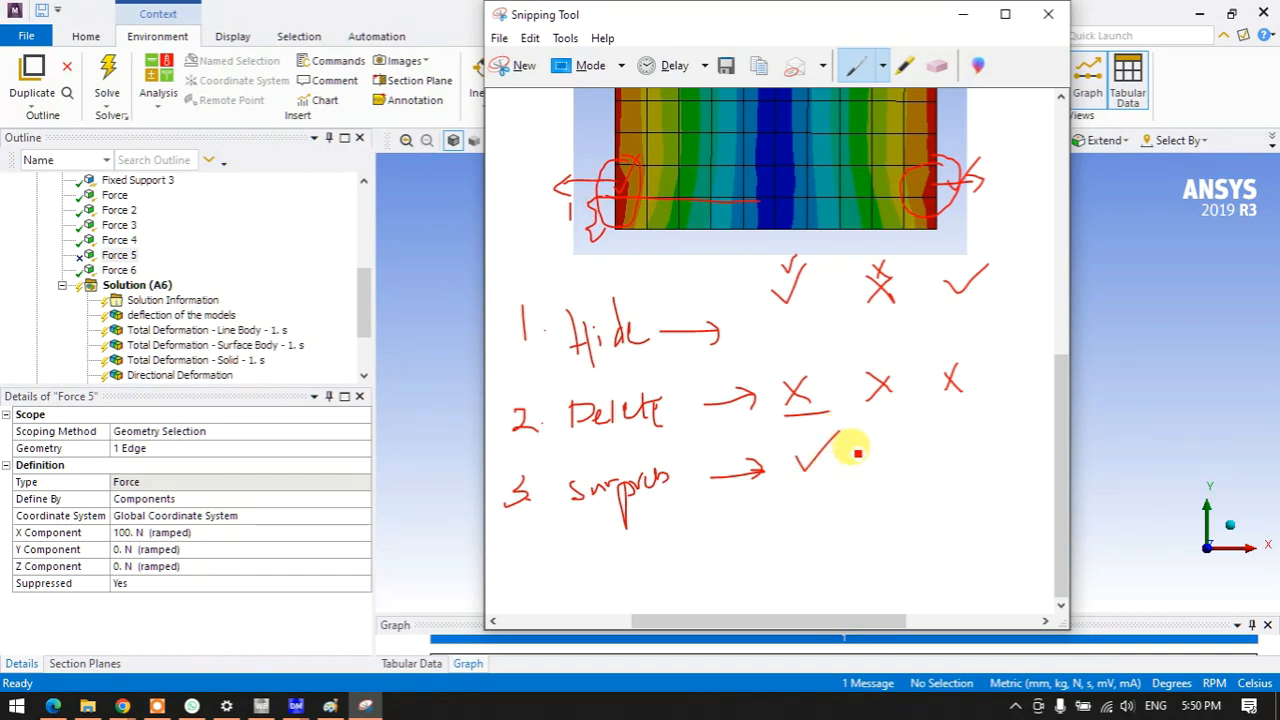
left_click_drag(882, 457, 884, 460)
left_click_drag(883, 441, 858, 474)
left_click_drag(936, 442, 962, 465)
left_click_drag(956, 441, 918, 499)
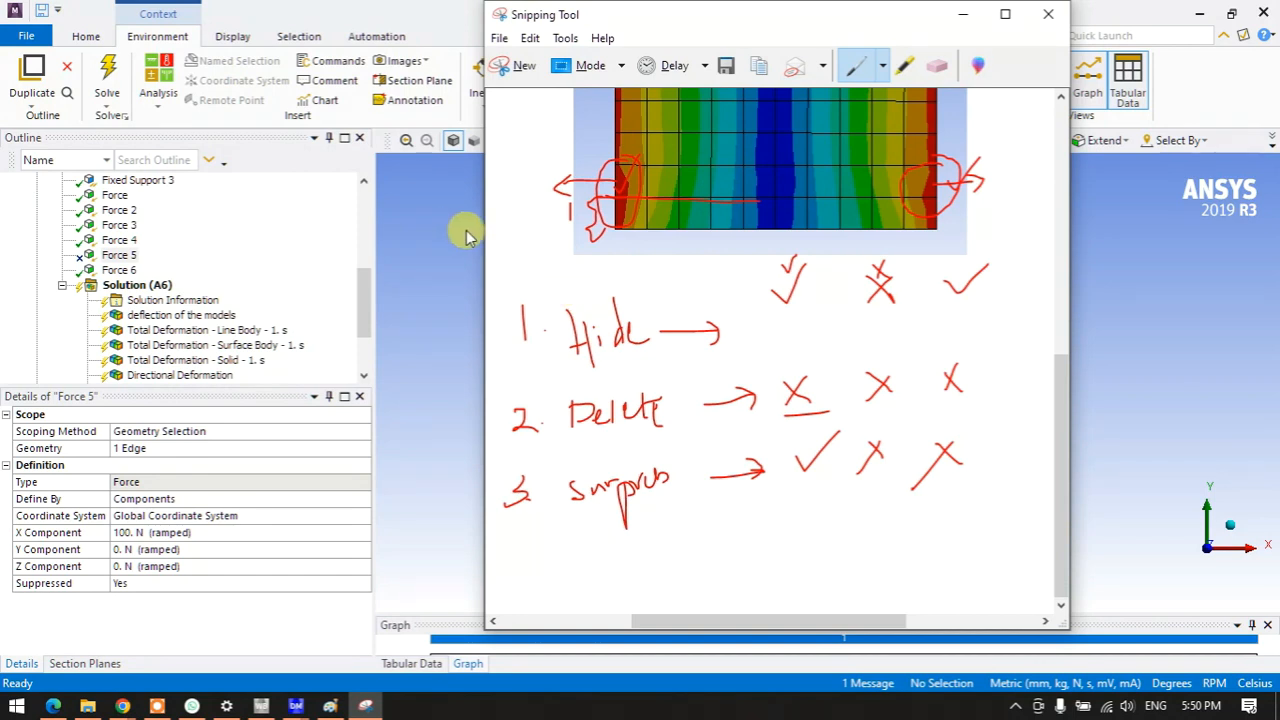
- Add a tick beside the Hide and suppress rows, and box and underline the Delete row
left_click_drag(520, 280, 557, 238)
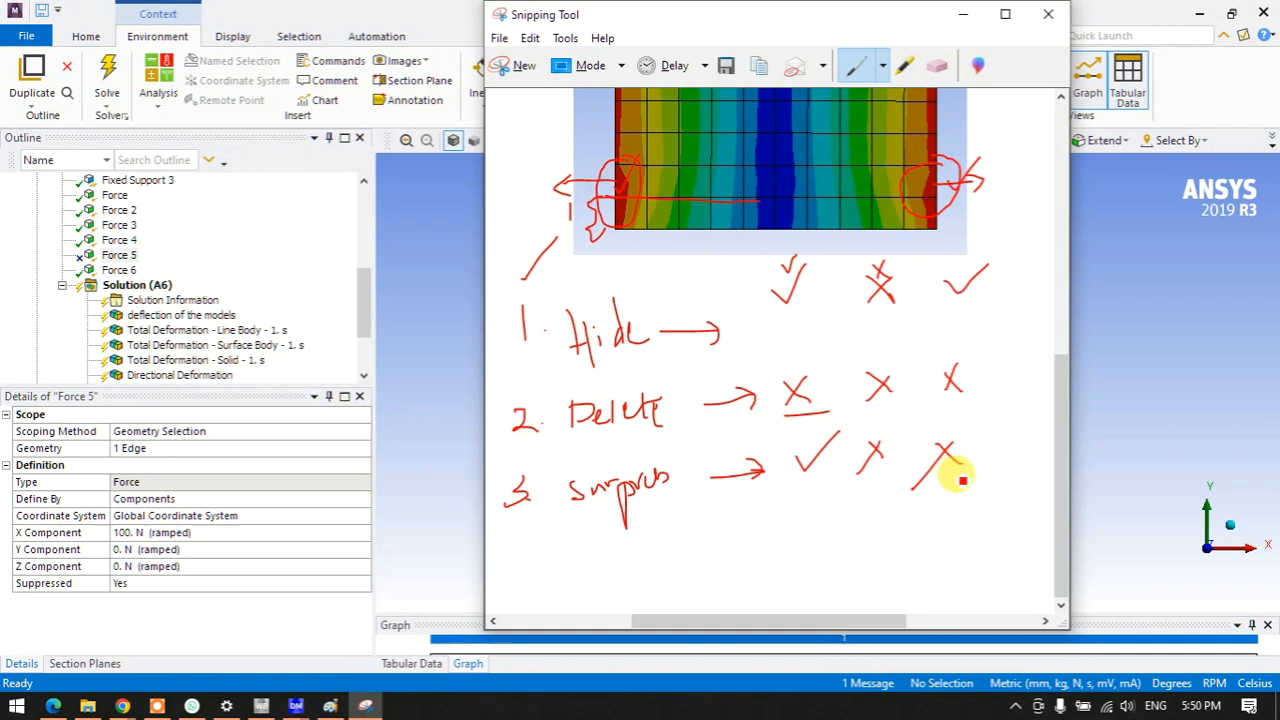
mouse_move(952, 506)
left_mouse_down()
mouse_move(1004, 442)
mouse_move(600, 416)
mouse_move(508, 425)
mouse_move(666, 380)
mouse_move(871, 366)
mouse_move(975, 400)
mouse_move(785, 398)
mouse_move(800, 391)
mouse_move(789, 420)
left_mouse_up()
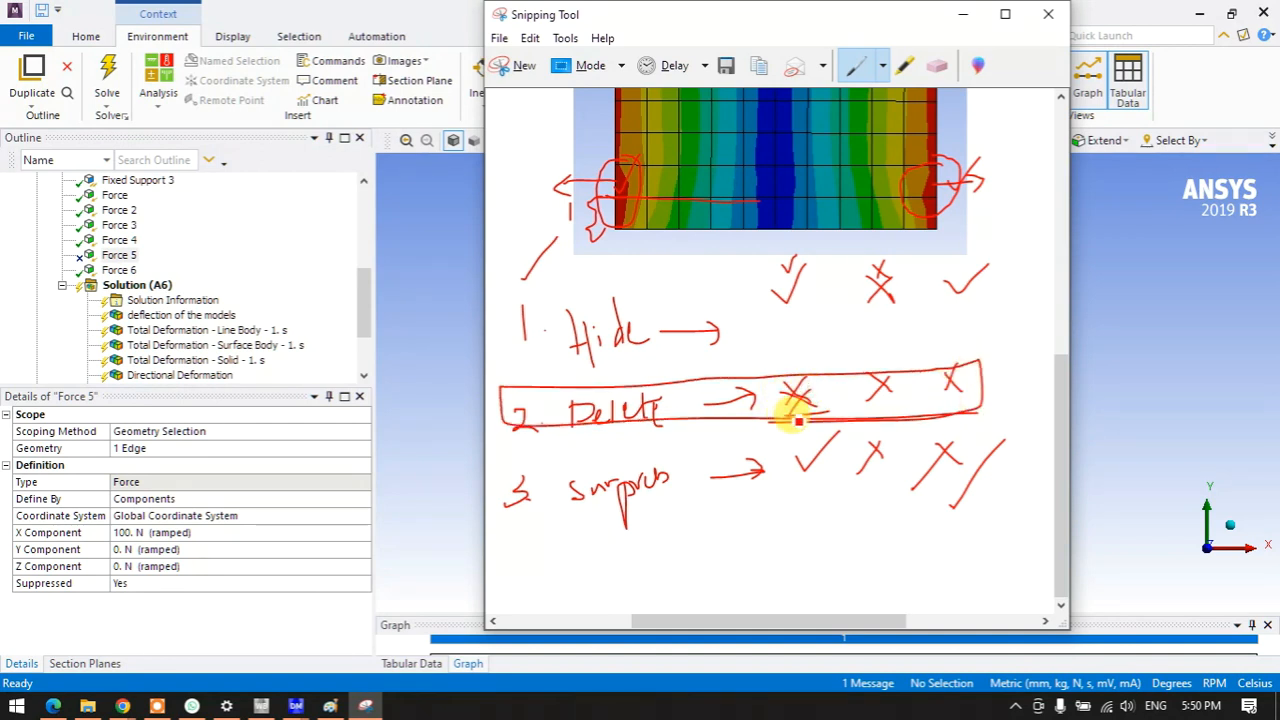
- Sketch two small boxes with outward arrows below the suppress row, extend the first box's arrow, and handwrite a short word beside them
mouse_move(789, 545)
left_mouse_down()
mouse_move(809, 506)
mouse_move(780, 560)
mouse_move(786, 512)
mouse_move(808, 545)
mouse_move(837, 534)
mouse_move(828, 520)
left_mouse_up()
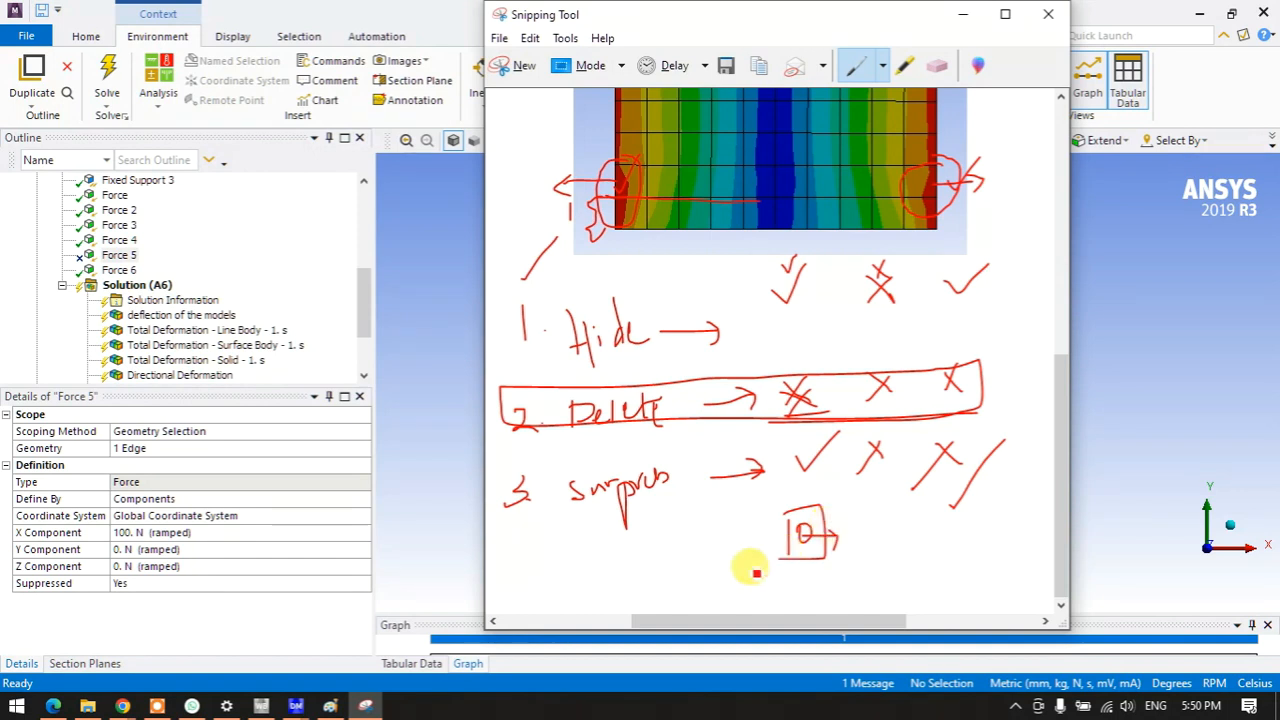
mouse_move(647, 533)
left_mouse_down()
mouse_move(657, 574)
mouse_move(684, 509)
mouse_move(670, 576)
left_mouse_up()
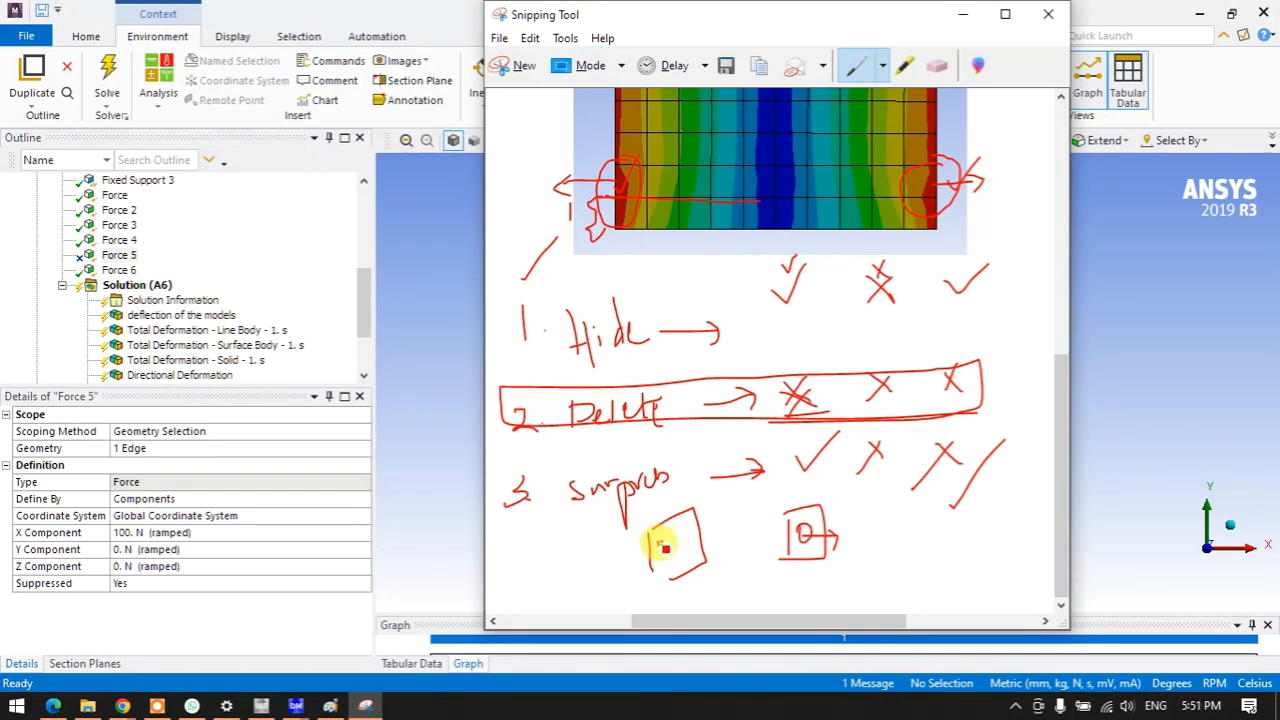
left_click_drag(663, 545, 637, 552)
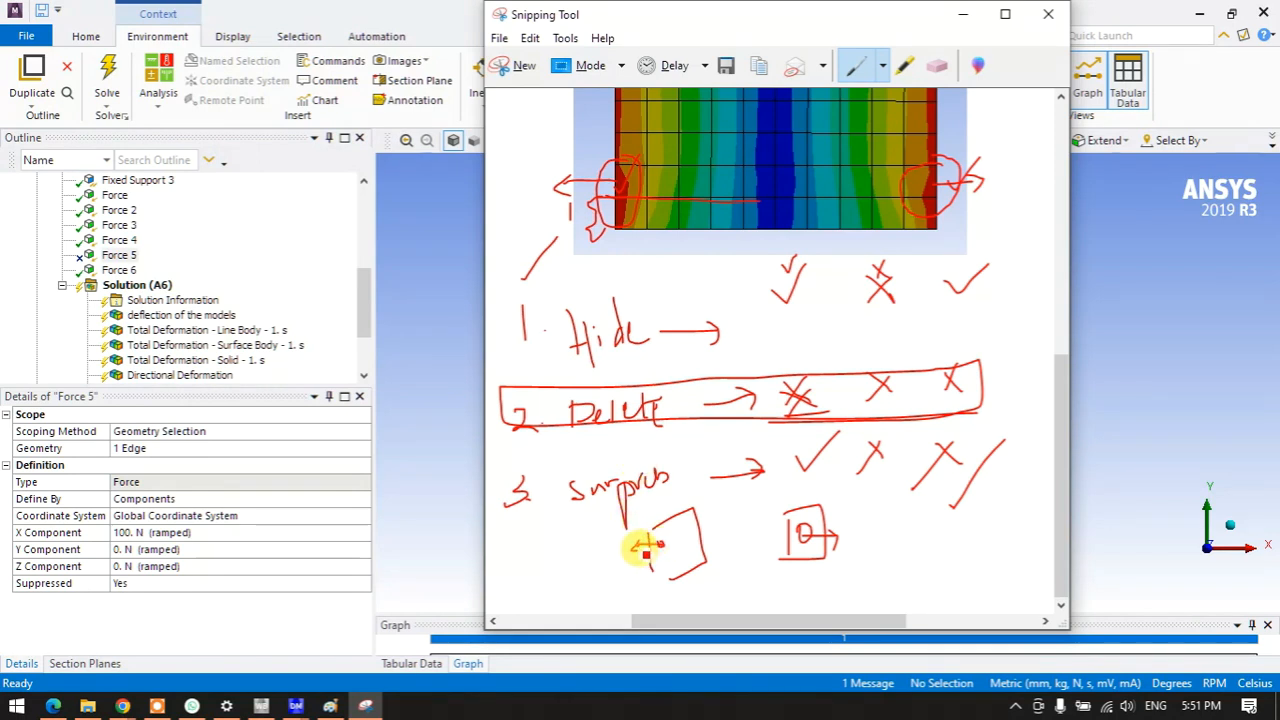
mouse_move(663, 544)
left_mouse_down()
mouse_move(607, 552)
mouse_move(618, 556)
left_mouse_up()
mouse_move(598, 512)
left_mouse_down()
mouse_move(601, 536)
mouse_move(668, 550)
mouse_move(690, 518)
left_mouse_up()
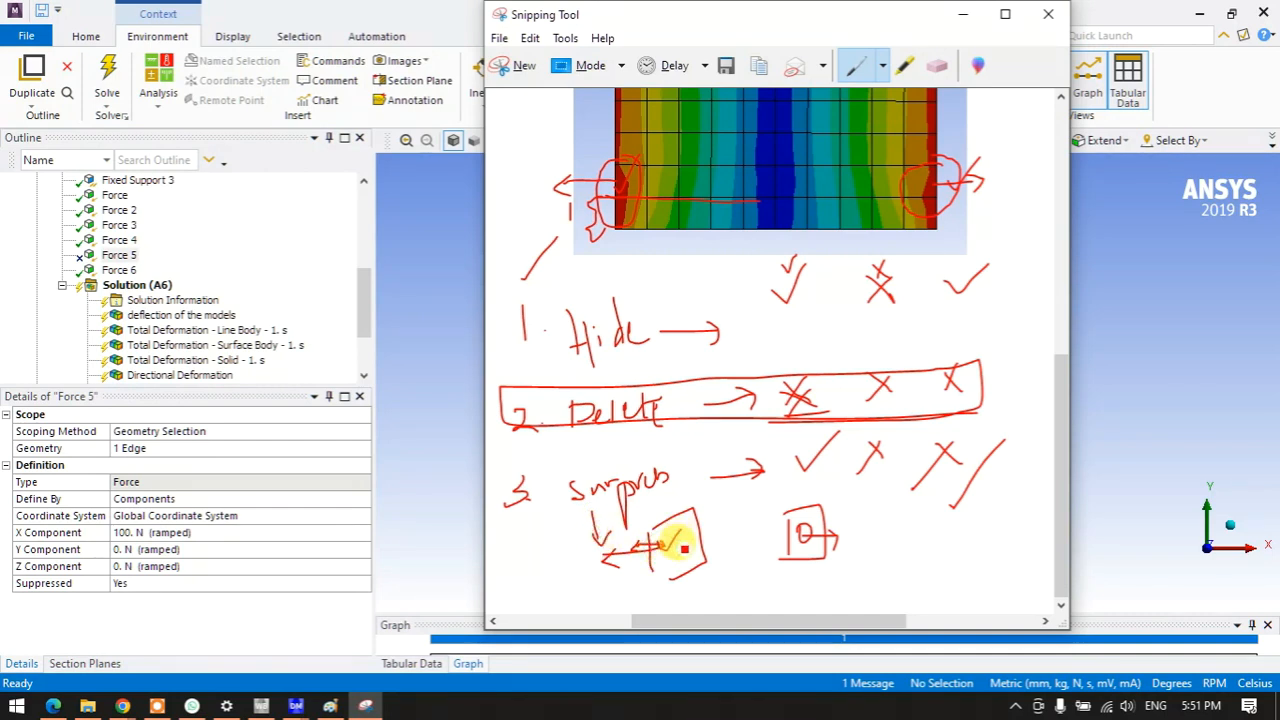
mouse_move(909, 574)
left_mouse_down()
mouse_move(937, 563)
mouse_move(943, 540)
mouse_move(965, 558)
mouse_move(957, 573)
left_mouse_up()
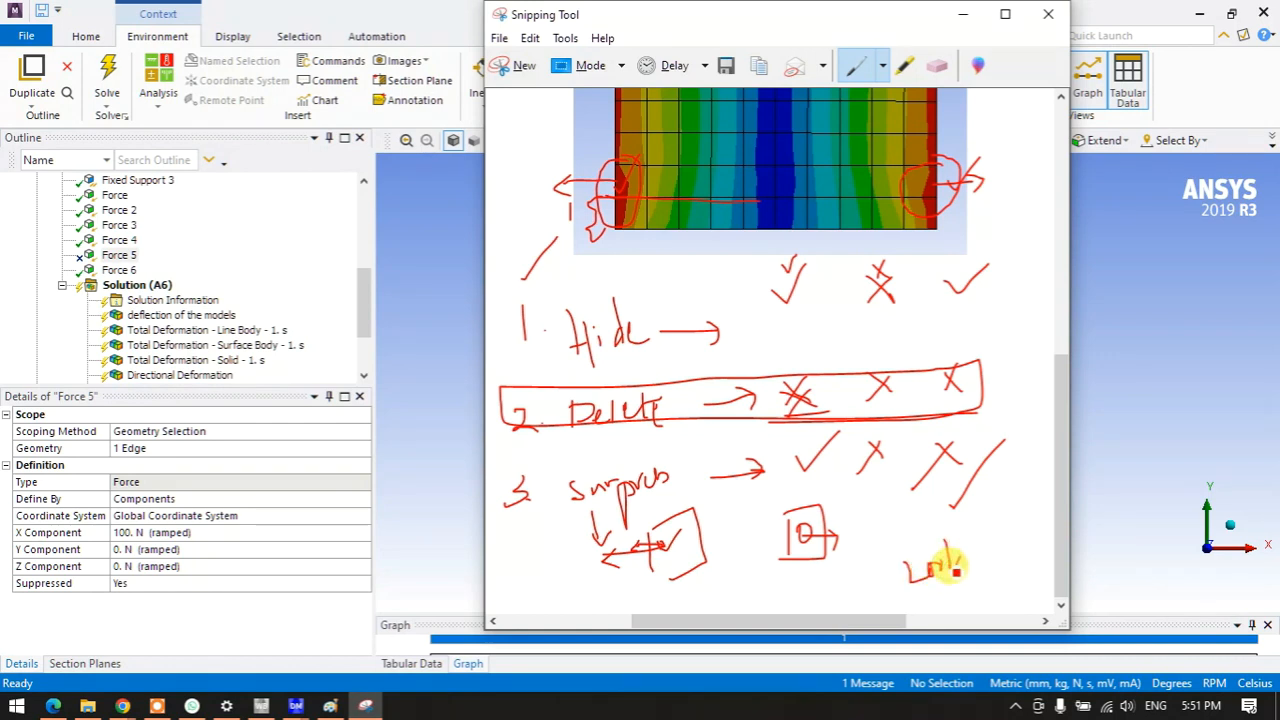
- Strike through Delete, bracket the Delete and suppress rows together, and circle the first mark in each of the two rows
mouse_move(619, 425)
left_mouse_down()
mouse_move(580, 409)
mouse_move(699, 346)
left_mouse_up()
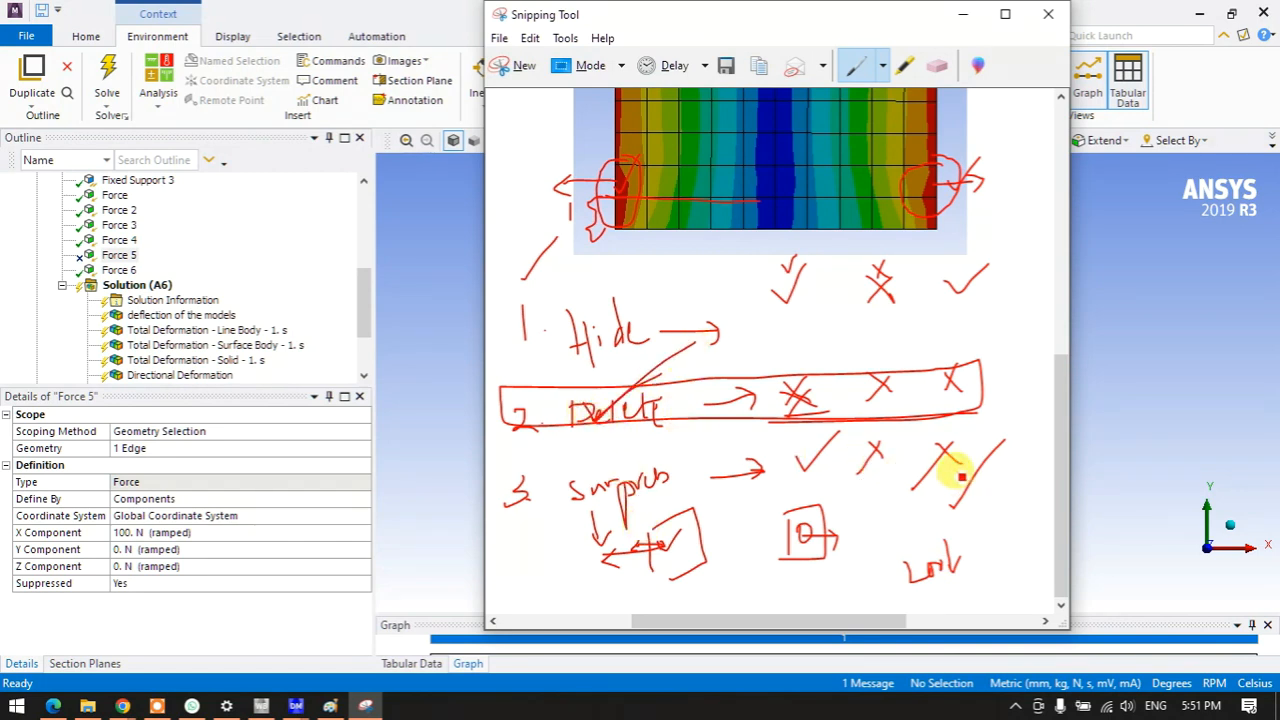
left_click_drag(955, 472, 1000, 452)
left_click_drag(540, 388, 556, 498)
mouse_move(848, 449)
left_mouse_down()
mouse_move(806, 423)
mouse_move(843, 474)
left_mouse_up()
mouse_move(803, 411)
left_mouse_down()
mouse_move(820, 343)
mouse_move(800, 398)
mouse_move(818, 408)
left_mouse_up()
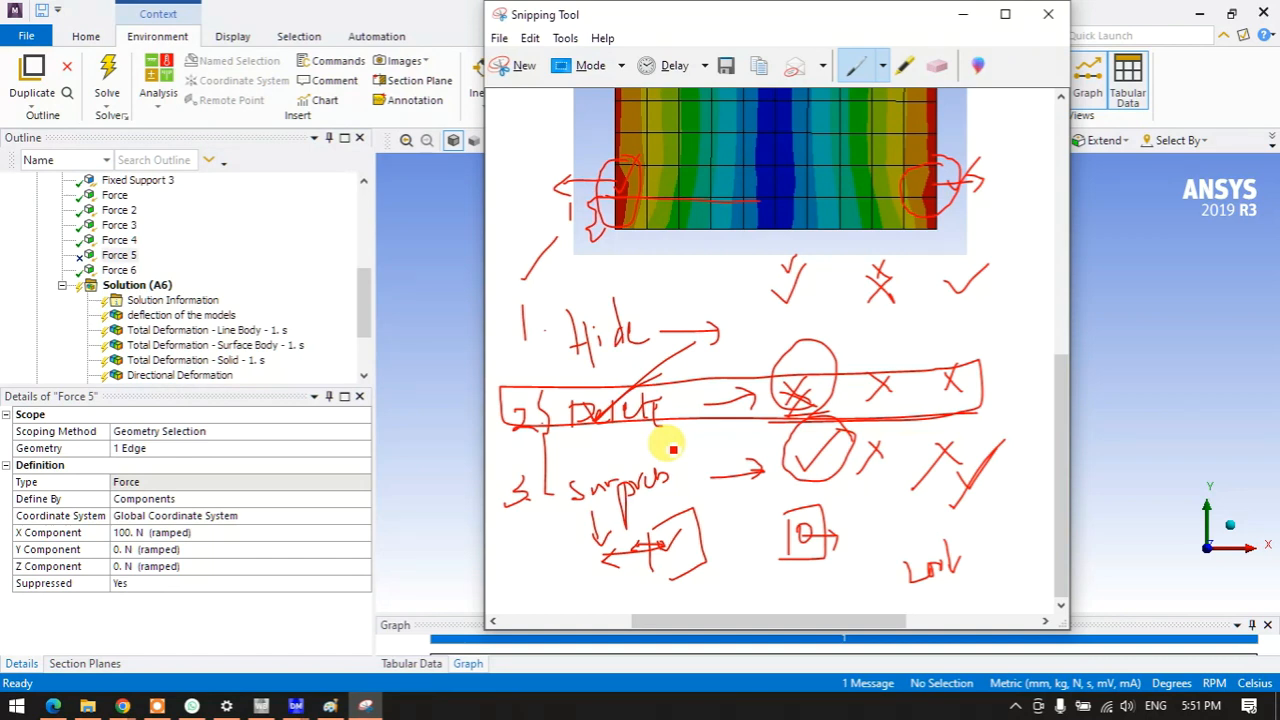
- Add ticks beside suppress and Hide, retrace the Hide row's ticks, and circle its cross
left_click_drag(684, 469, 720, 449)
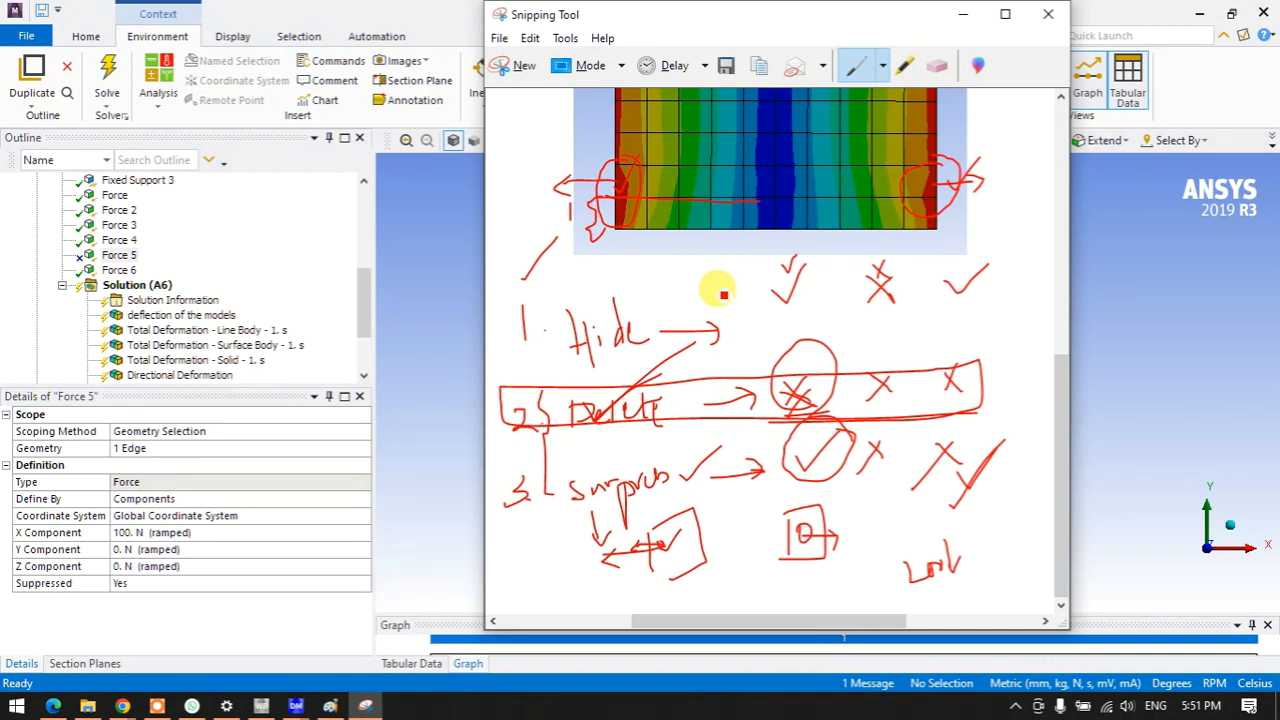
left_click_drag(648, 295, 677, 289)
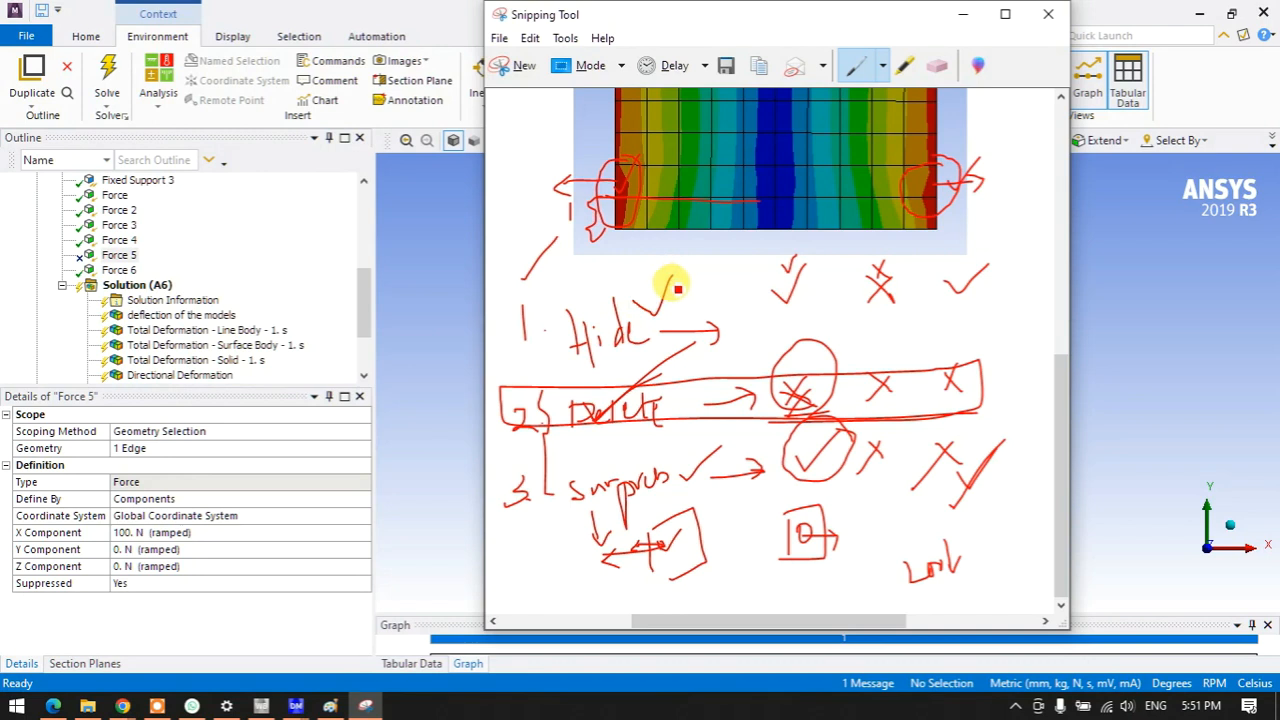
left_click_drag(777, 277, 812, 258)
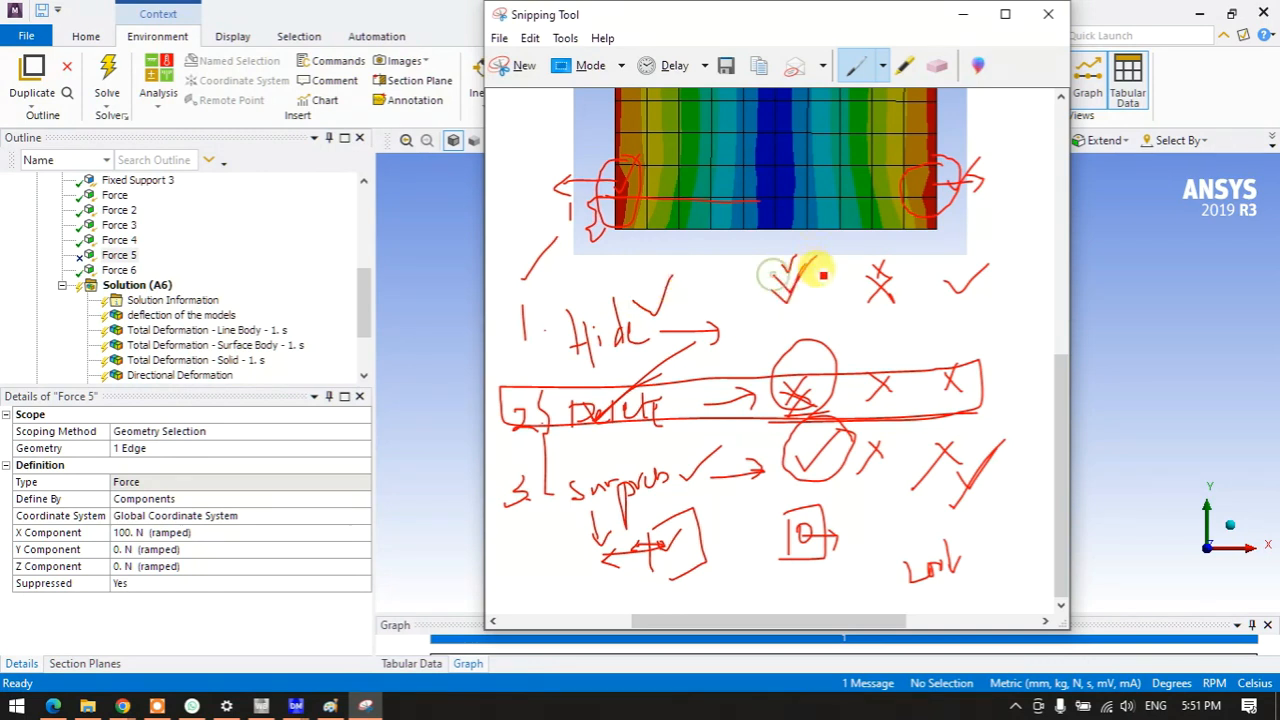
mouse_move(950, 290)
left_mouse_down()
mouse_move(992, 256)
mouse_move(929, 280)
mouse_move(849, 251)
mouse_move(912, 256)
left_mouse_up()
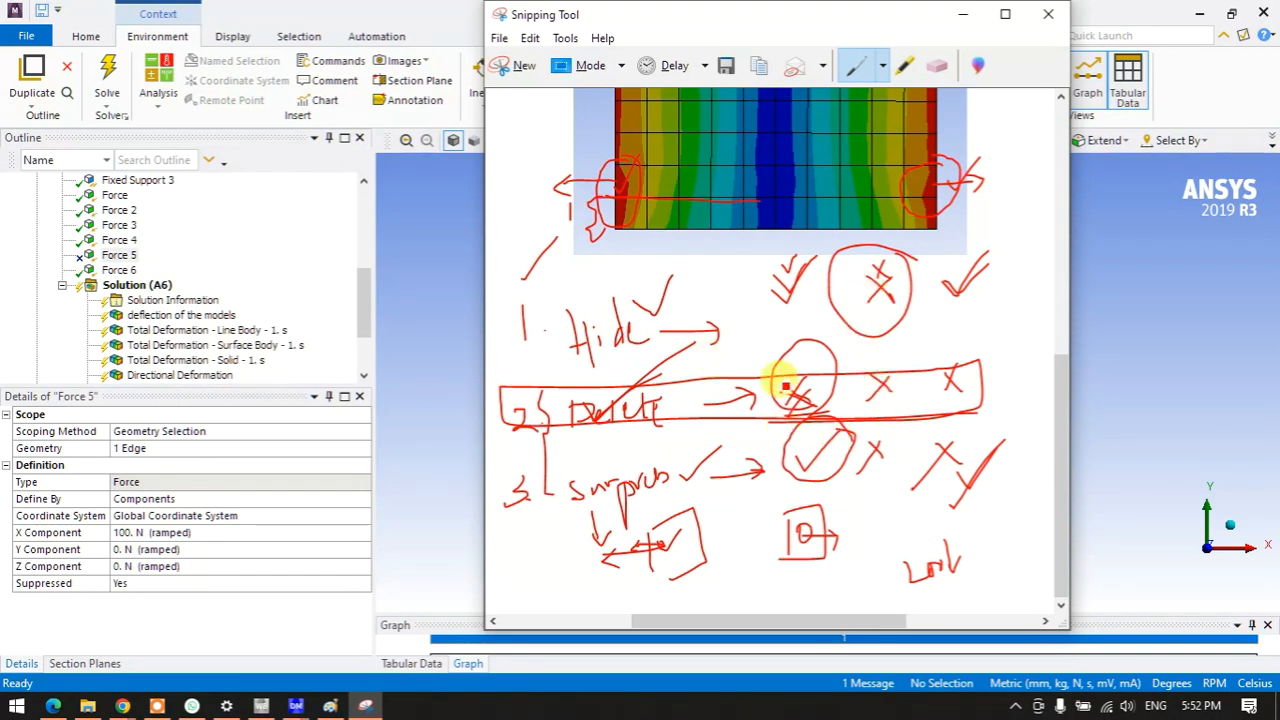
- Return to ANSYS Mechanical and solve the static structural analysis again with Force 5 suppressed
left_click(964, 14)
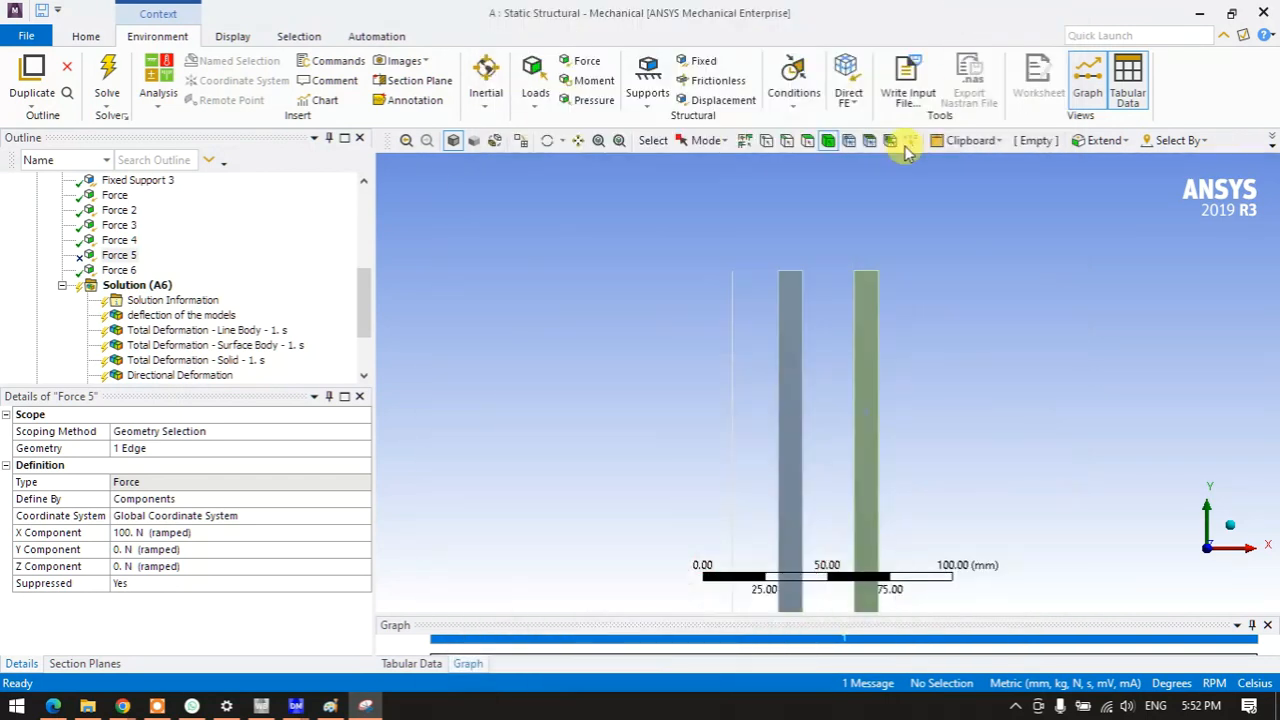
left_click(113, 287)
left_click(119, 255)
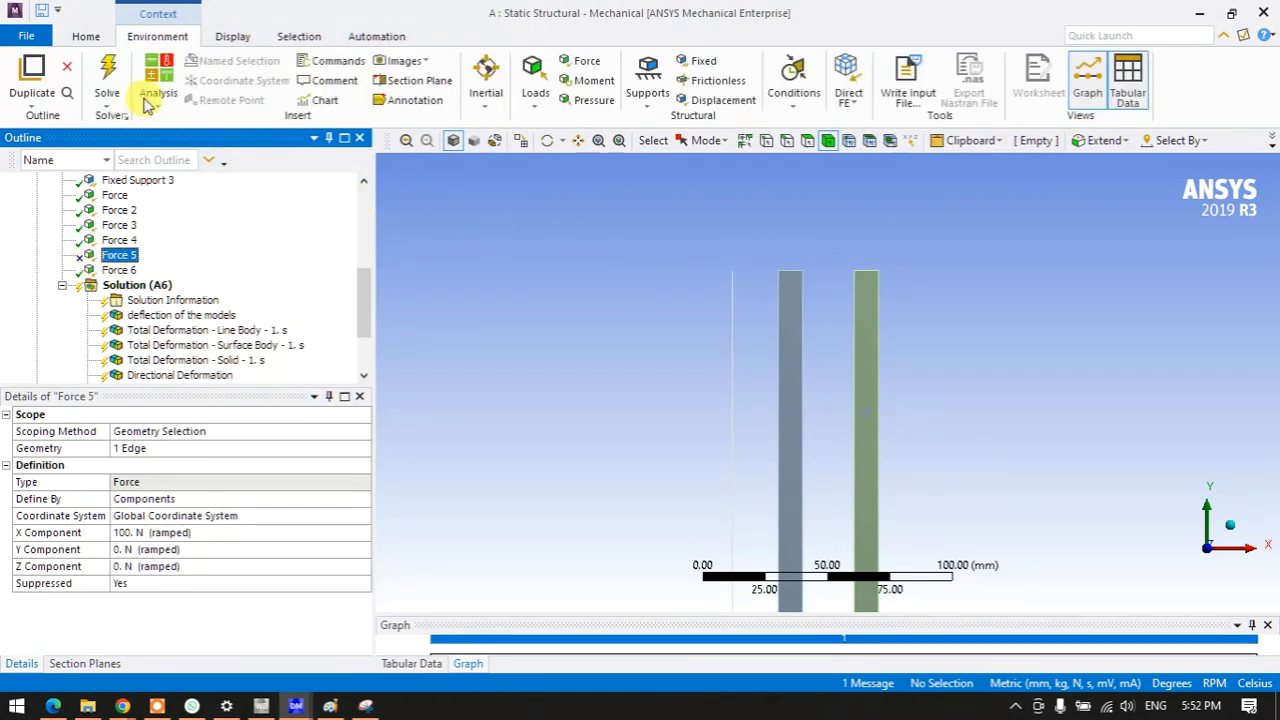
left_click(108, 75)
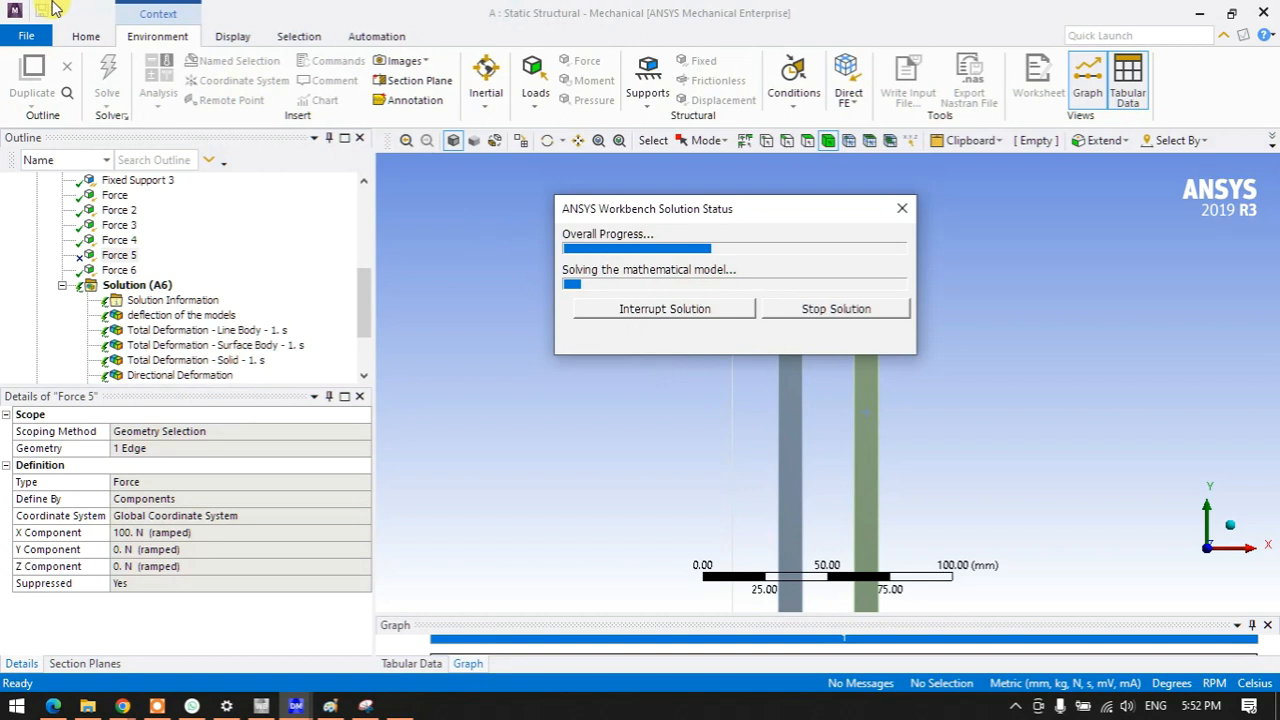
- Display the surface body's total deformation result, followed by the Equivalent Stress 2 result
left_click(182, 345)
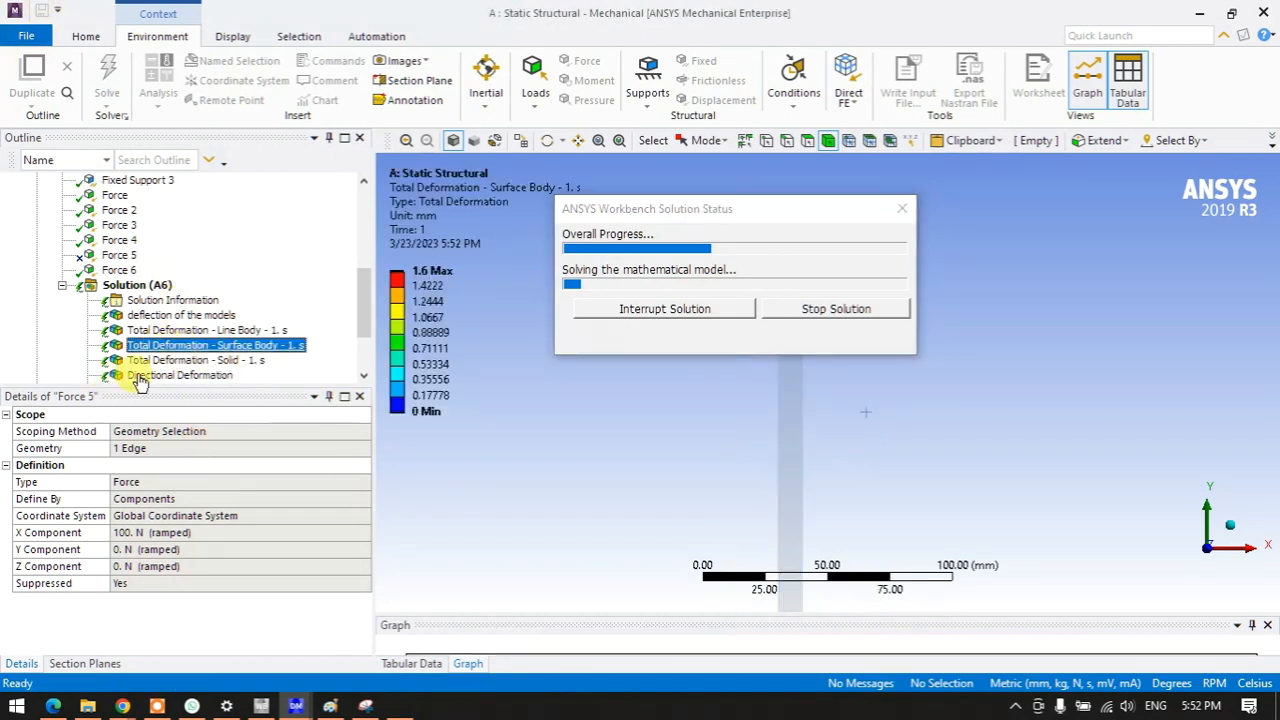
scroll(367, 320, "down", 2)
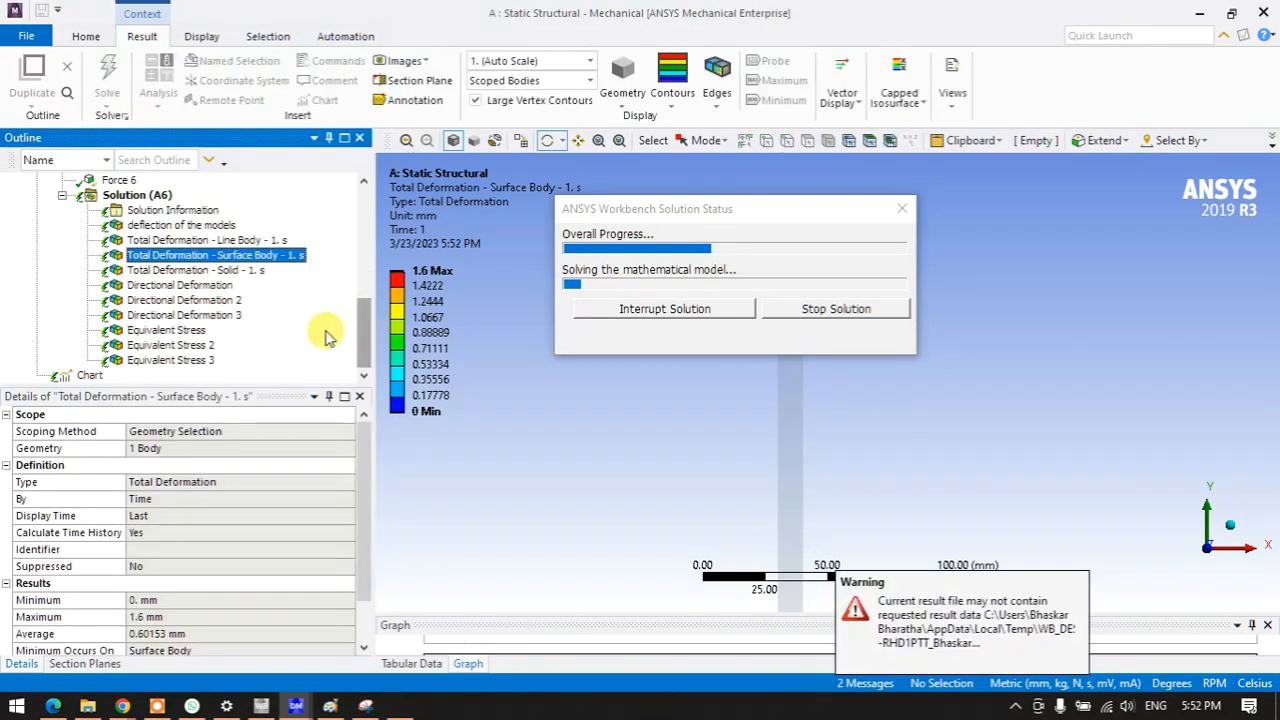
left_click(170, 345)
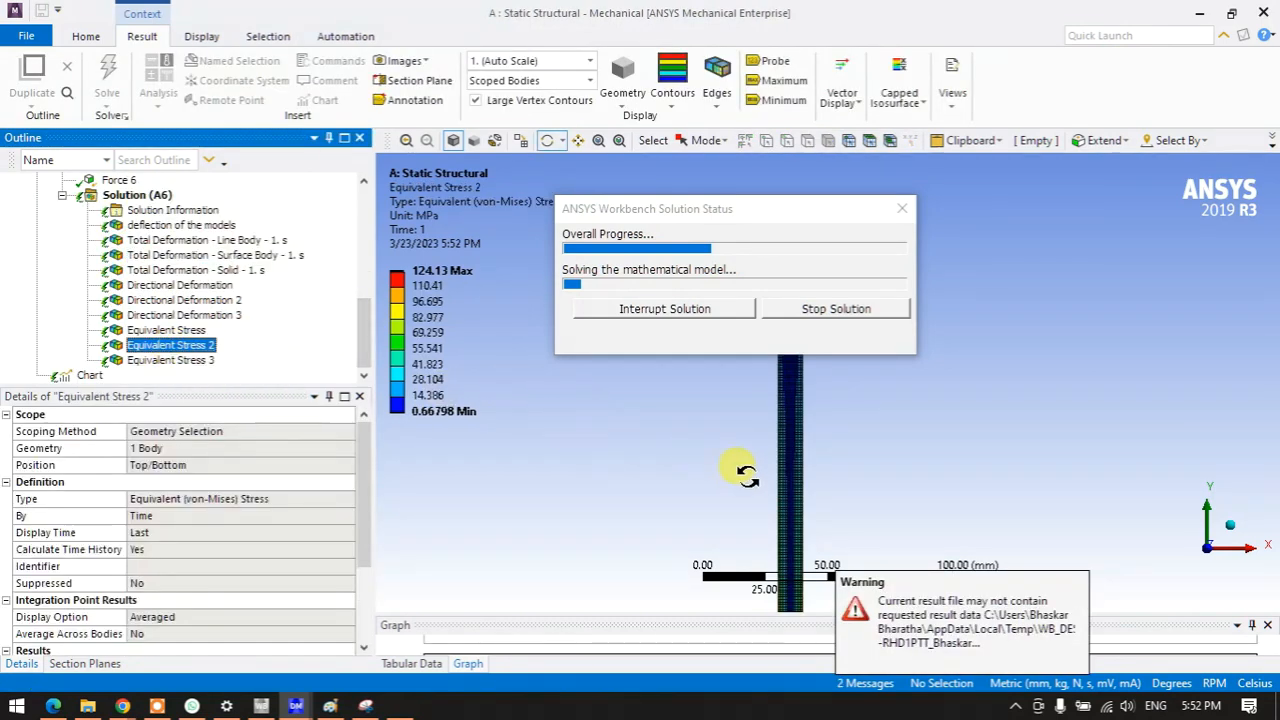
- Examine the equivalent stress contours and mesh at the base of the surface column
scroll(737, 470, "up", 3)
middle_click_drag(829, 517, 888, 145, "ctrl")
middle_click_drag(884, 565, 874, 289)
middle_click_drag(866, 509, 874, 432)
scroll(861, 504, "up", 5)
middle_click_drag(861, 502, 900, 268, "ctrl")
scroll(892, 379, "up", 2)
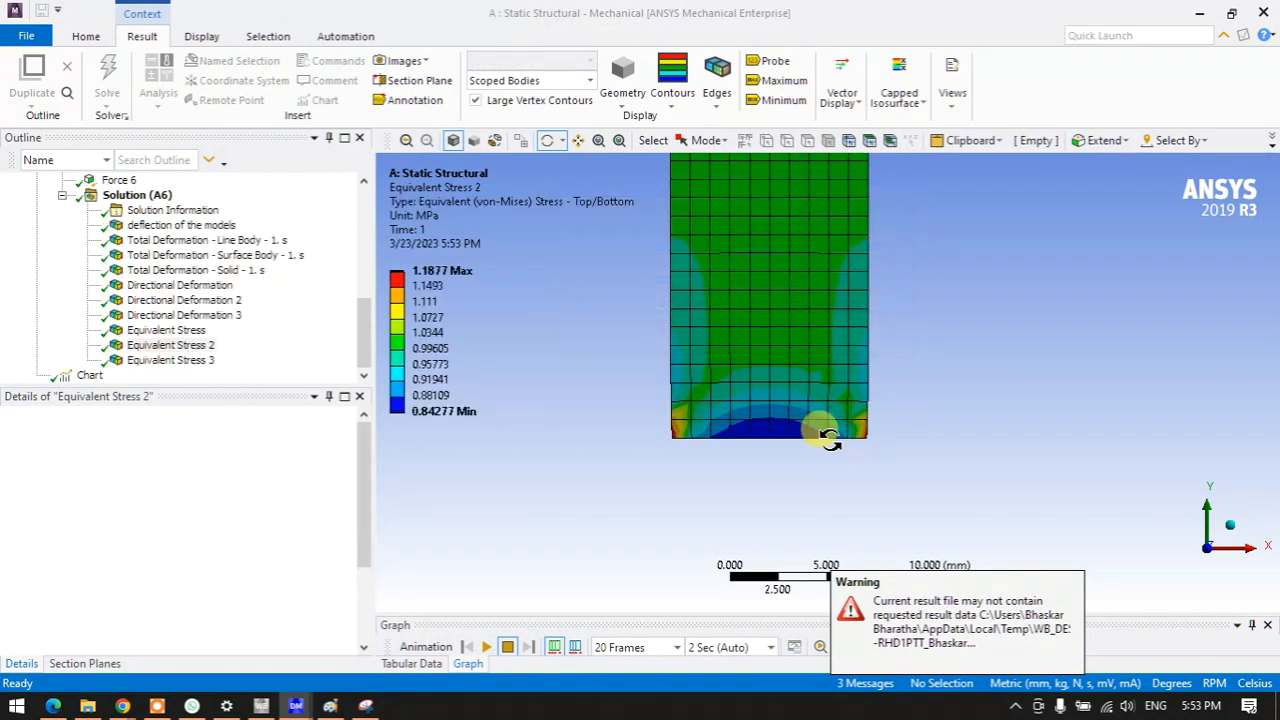
scroll(830, 440, "up", 5)
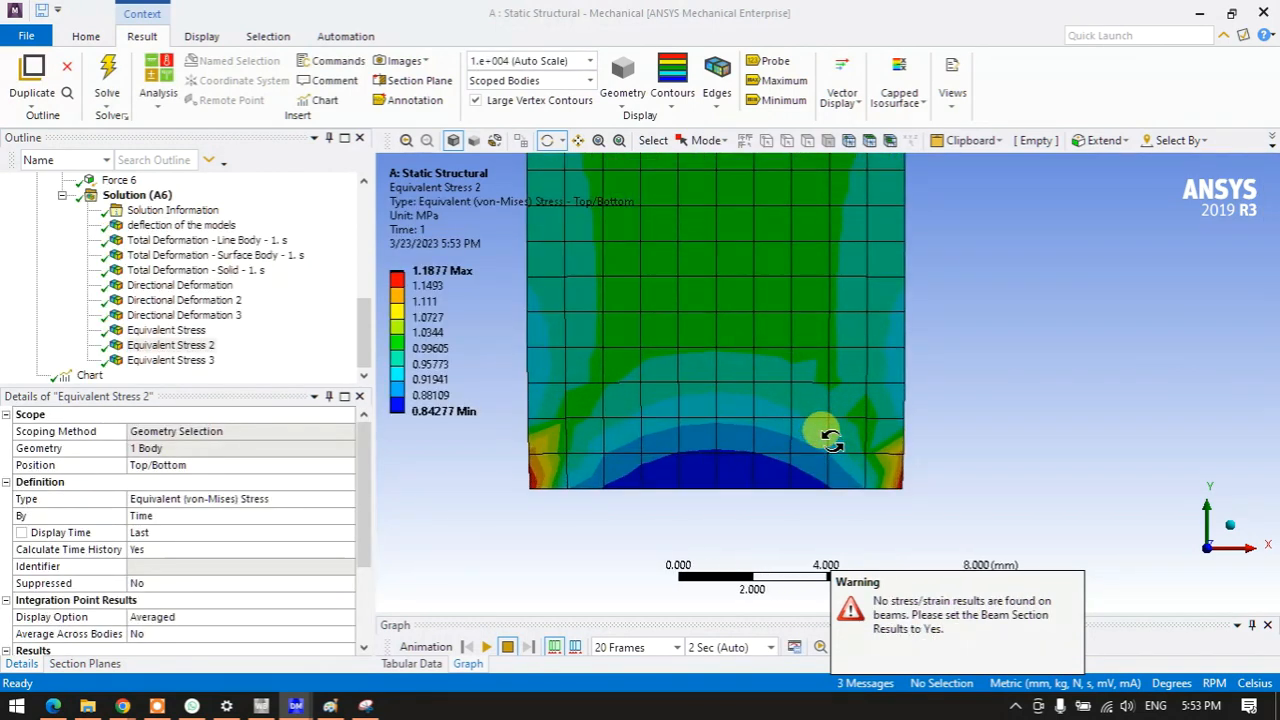
scroll(828, 437, "down", 6)
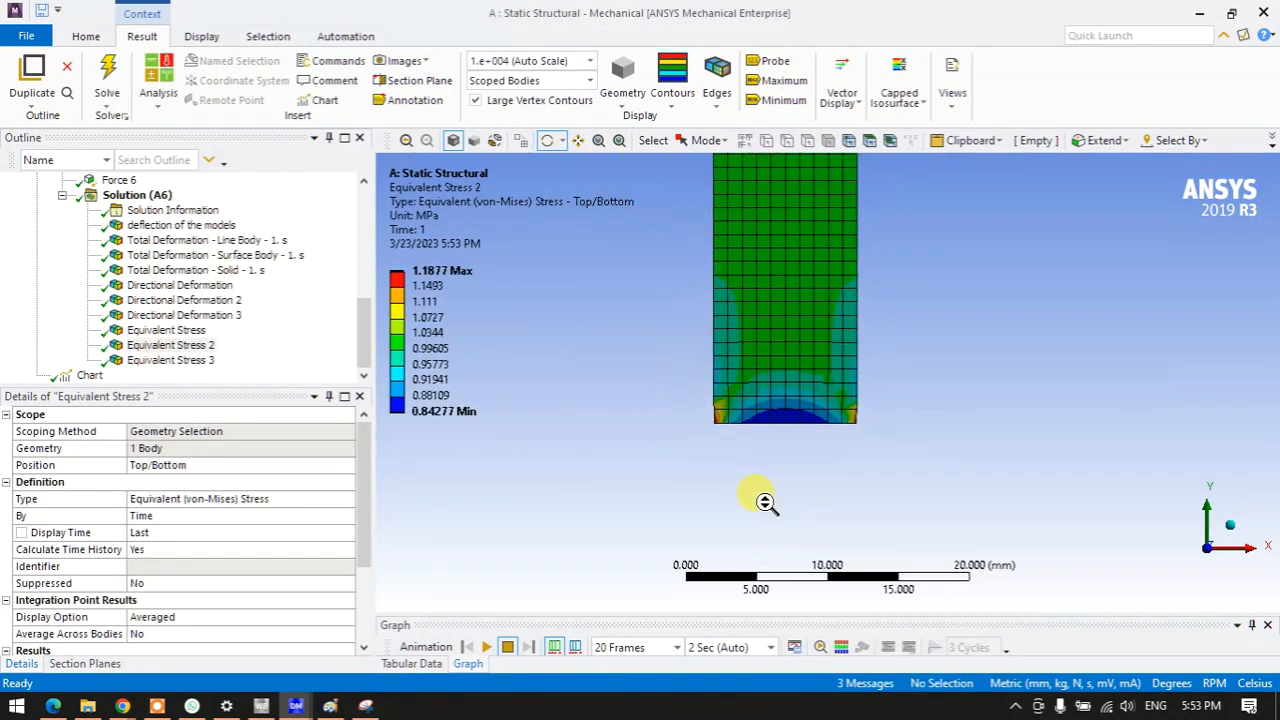
scroll(770, 375, "down", 10)
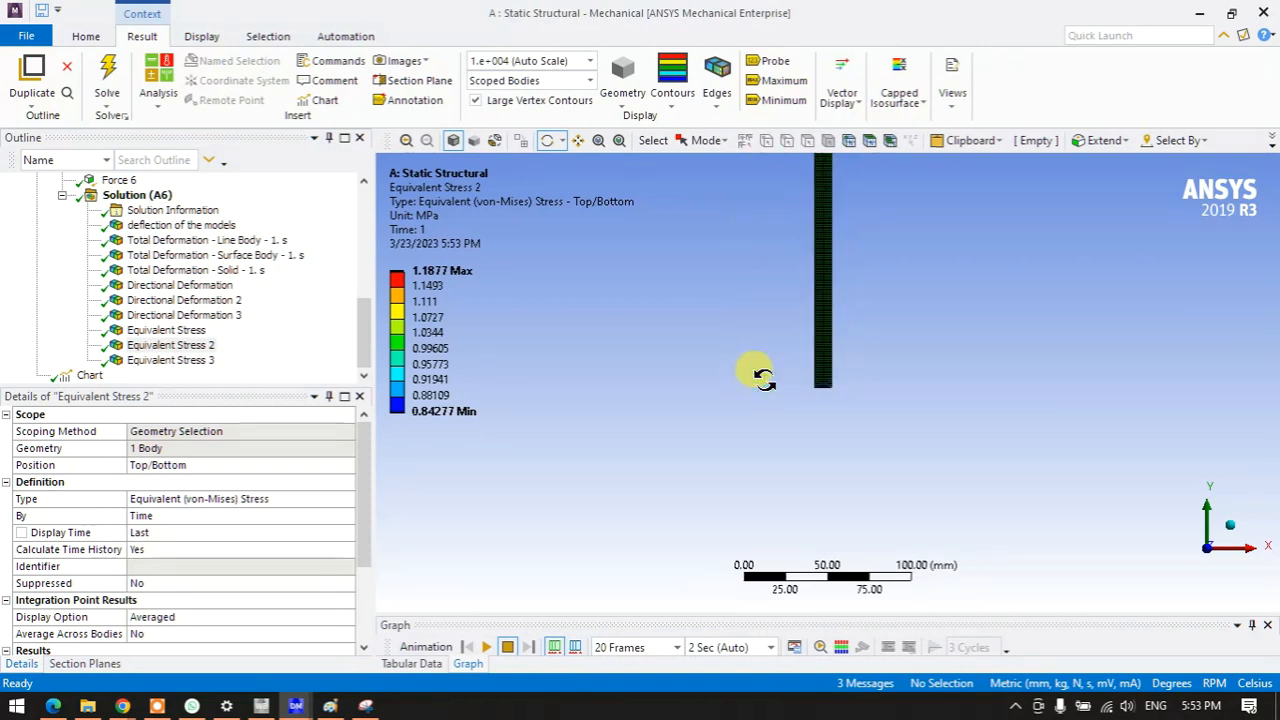
scroll(788, 364, "up", 12)
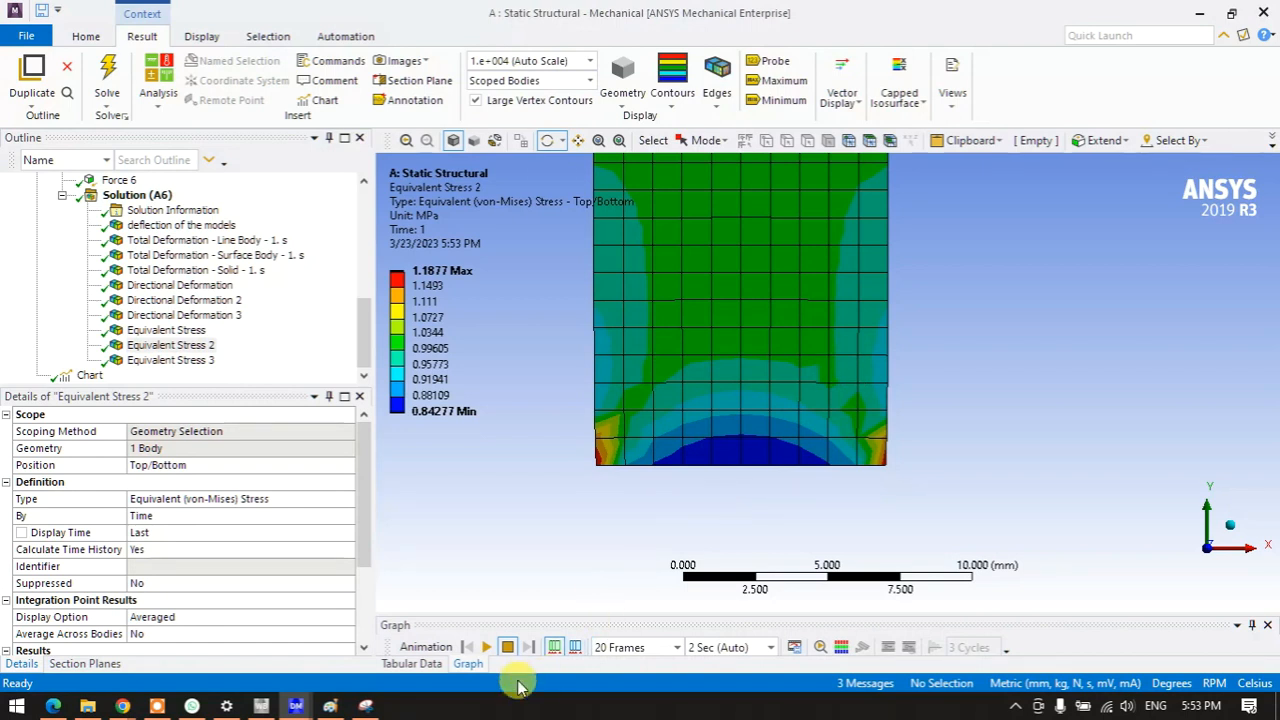
- Switch to Snipping Tool and capture a new snip of the stress contours at the surface column's base
left_click(366, 706)
scroll(537, 499, "down", 4)
scroll(620, 414, "up", 3)
left_click(510, 68)
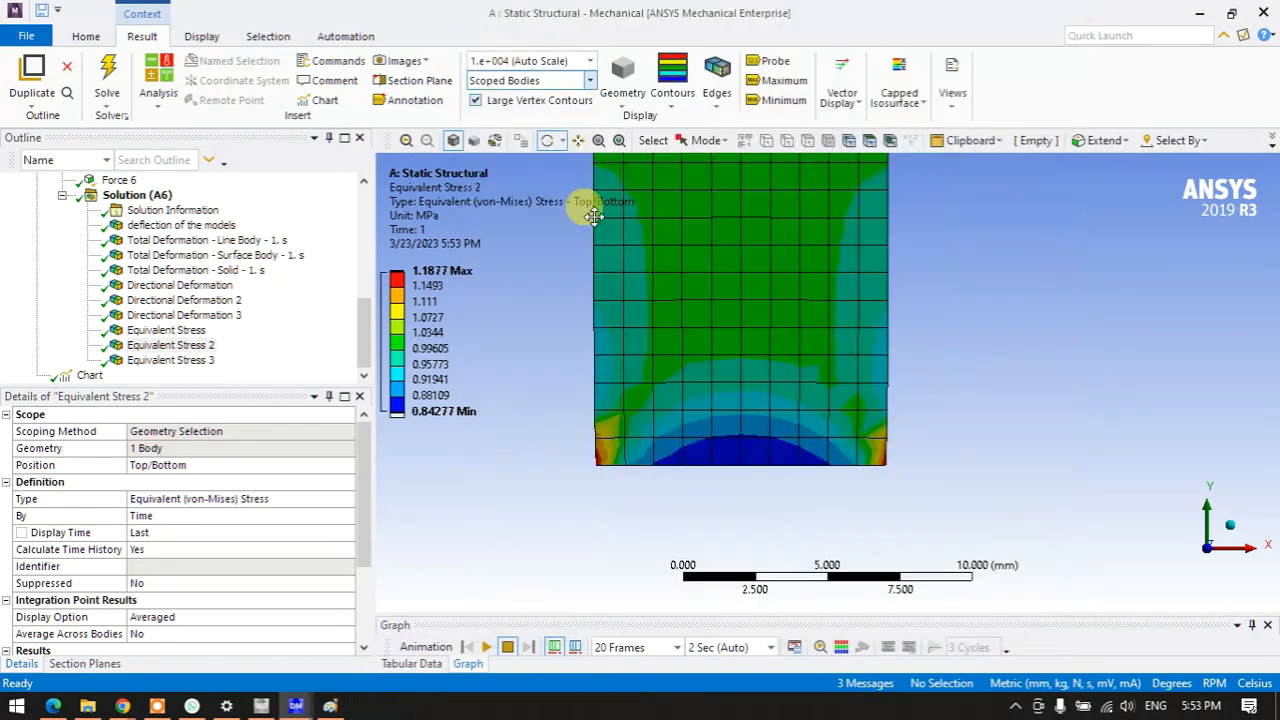
left_click_drag(973, 185, 523, 516)
- Draw downward arrows across the column in the snip and a curved mark outside each edge
mouse_move(595, 253)
left_mouse_down()
mouse_move(603, 395)
mouse_move(630, 355)
left_mouse_up()
mouse_move(884, 240)
left_mouse_down()
mouse_move(886, 371)
mouse_move(918, 320)
left_mouse_up()
left_click_drag(766, 249, 770, 362)
left_click_drag(744, 325, 772, 364)
left_click_drag(695, 265, 716, 366)
left_click_drag(827, 256, 808, 330)
left_click_drag(553, 378, 578, 400)
left_click_drag(930, 360, 982, 388)
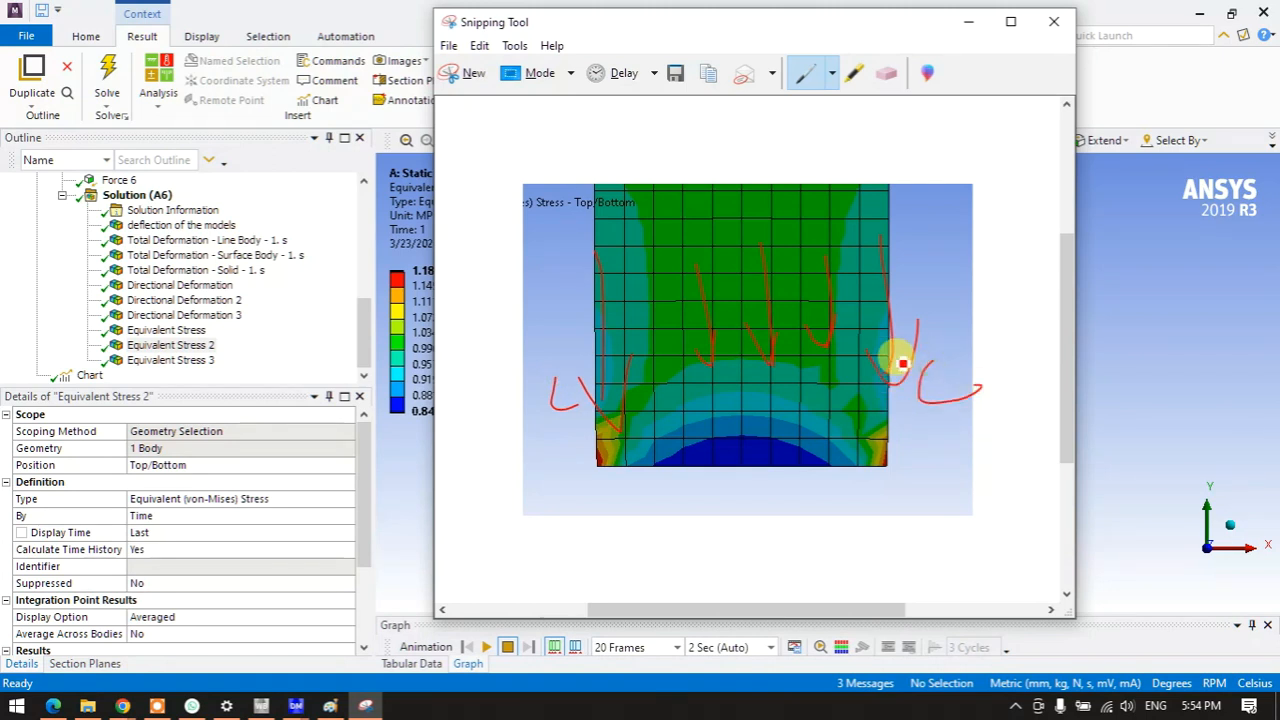
- Below the snip, sketch a rectangular column with a downward load arrow on top and both sides bulging outward
scroll(651, 545, "down", 3)
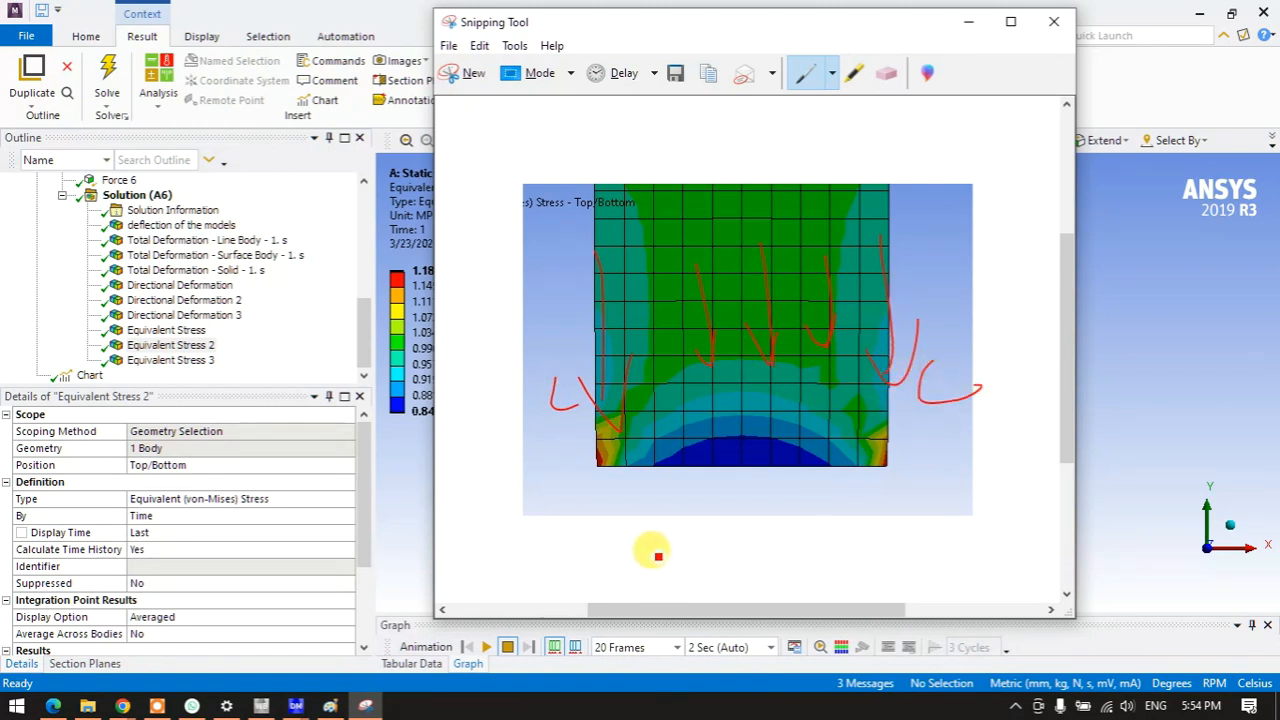
mouse_move(597, 527)
left_mouse_down()
mouse_move(586, 423)
mouse_move(600, 374)
mouse_move(660, 367)
mouse_move(668, 477)
mouse_move(627, 532)
left_mouse_up()
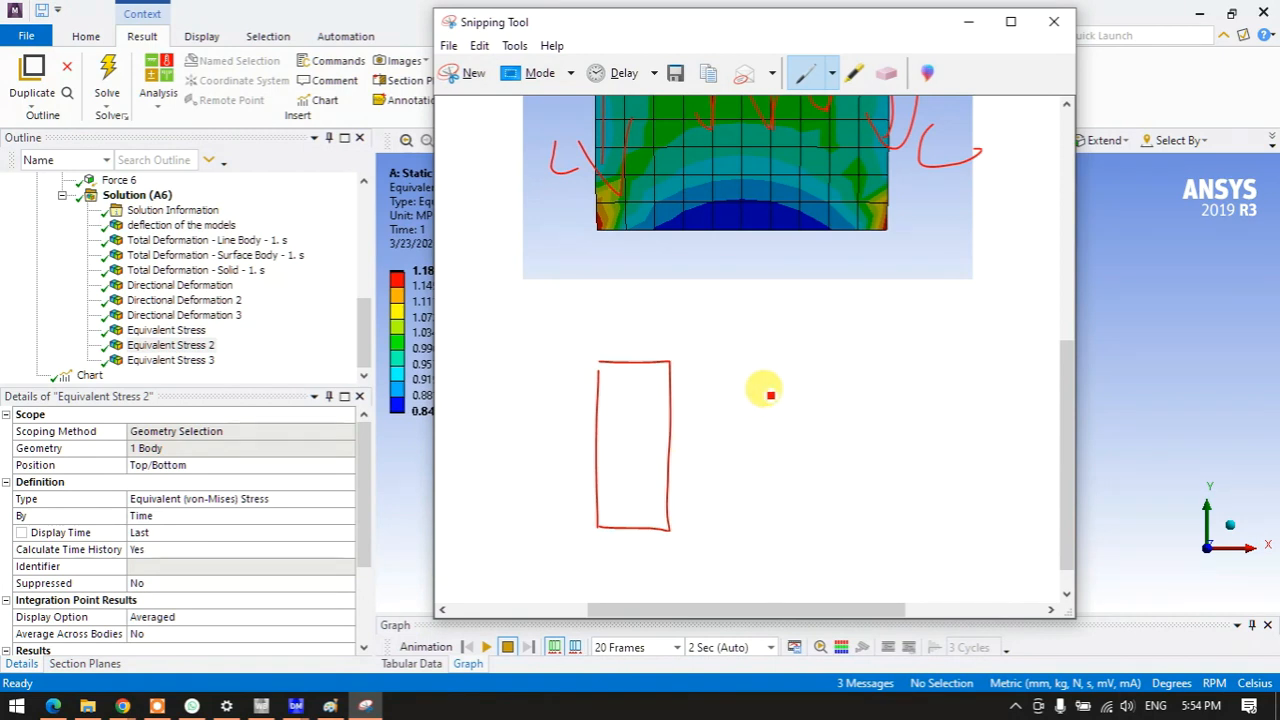
left_click_drag(625, 281, 627, 350)
left_click_drag(614, 331, 640, 329)
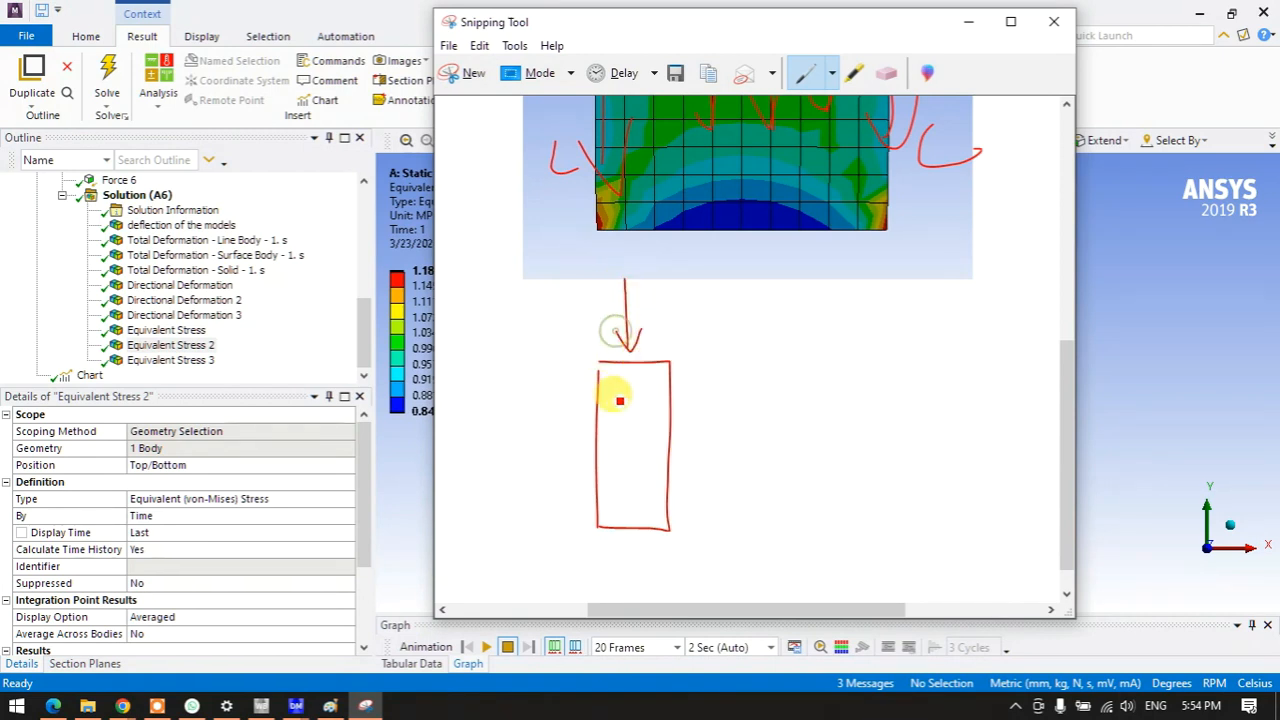
mouse_move(600, 367)
left_mouse_down()
mouse_move(578, 489)
mouse_move(597, 527)
left_mouse_up()
left_click_drag(670, 365, 700, 525)
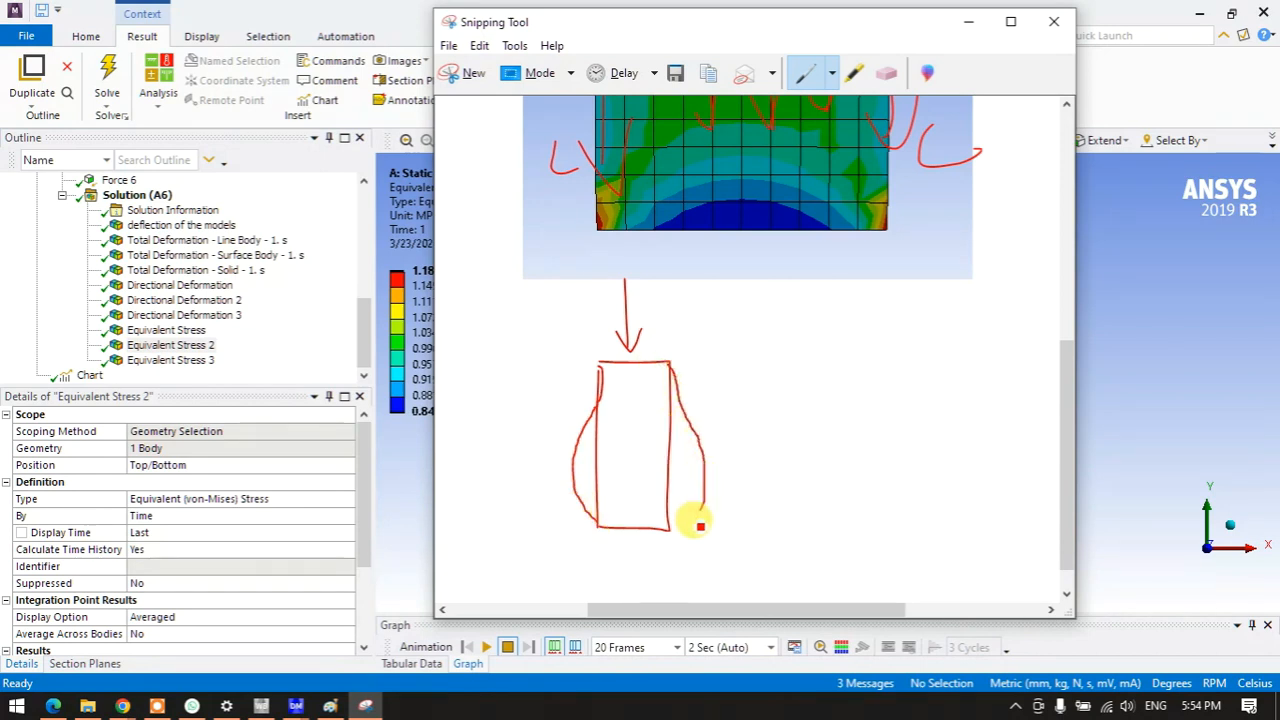
- Mark both edges of the column in the snip and handwrite "Buckling" above it
scroll(843, 214, "up", 5)
mouse_move(887, 308)
left_mouse_down()
mouse_move(877, 331)
mouse_move(920, 351)
left_mouse_up()
mouse_move(595, 312)
left_mouse_down()
mouse_move(562, 413)
mouse_move(571, 318)
left_mouse_up()
mouse_move(668, 128)
left_mouse_down()
mouse_move(699, 152)
mouse_move(731, 122)
mouse_move(769, 134)
mouse_move(775, 153)
left_mouse_up()
- Return to ANSYS Mechanical and view the full length of the surface column's stress result
left_click(966, 26)
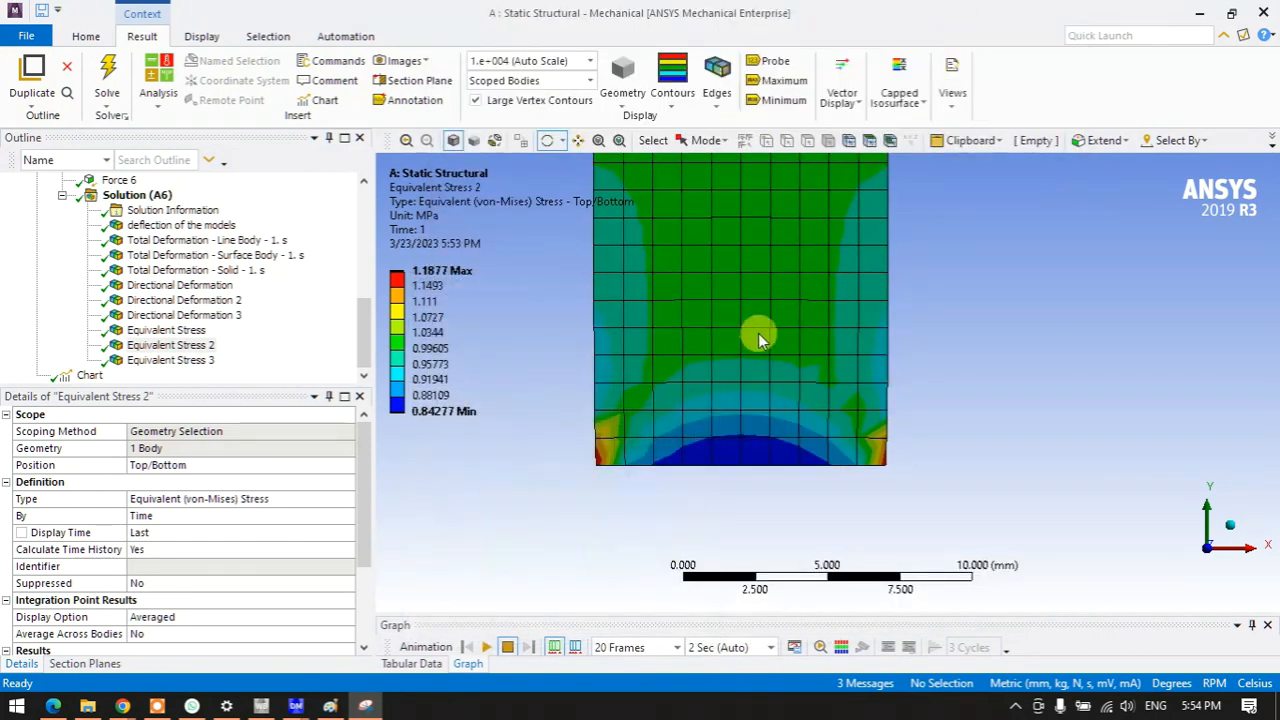
scroll(760, 394, "down", 8)
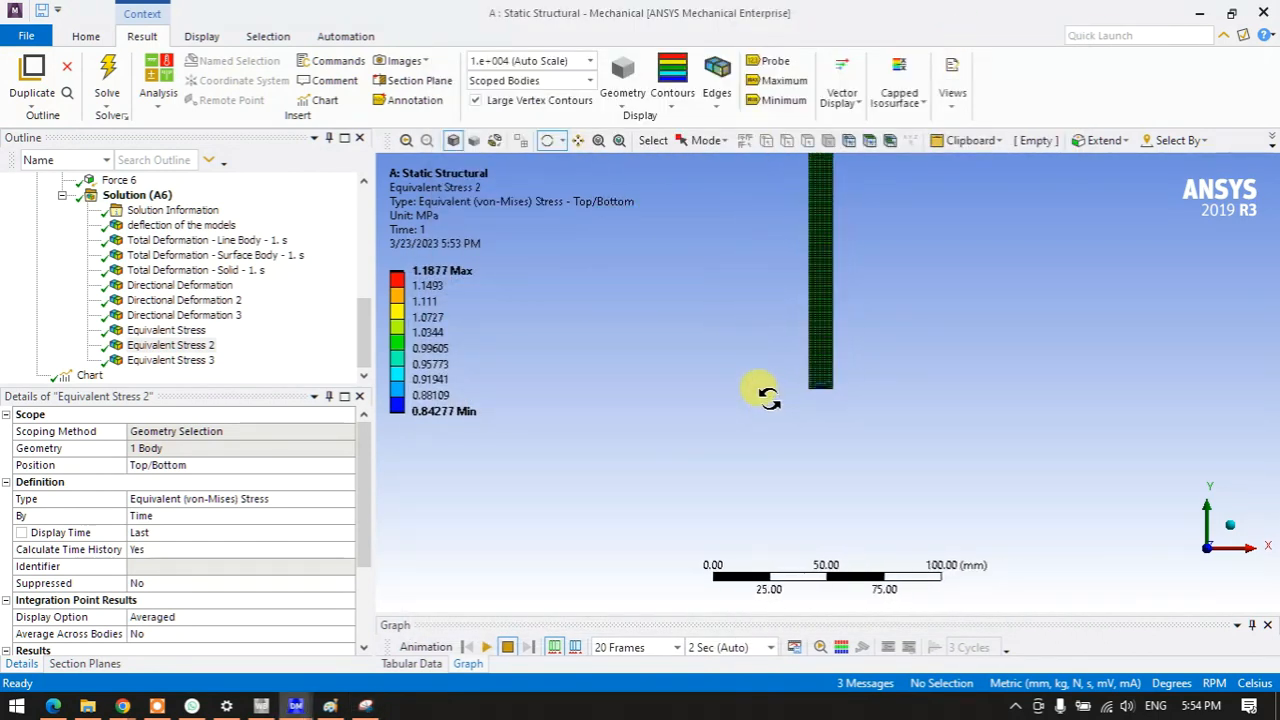
left_click_drag(820, 337, 805, 490)
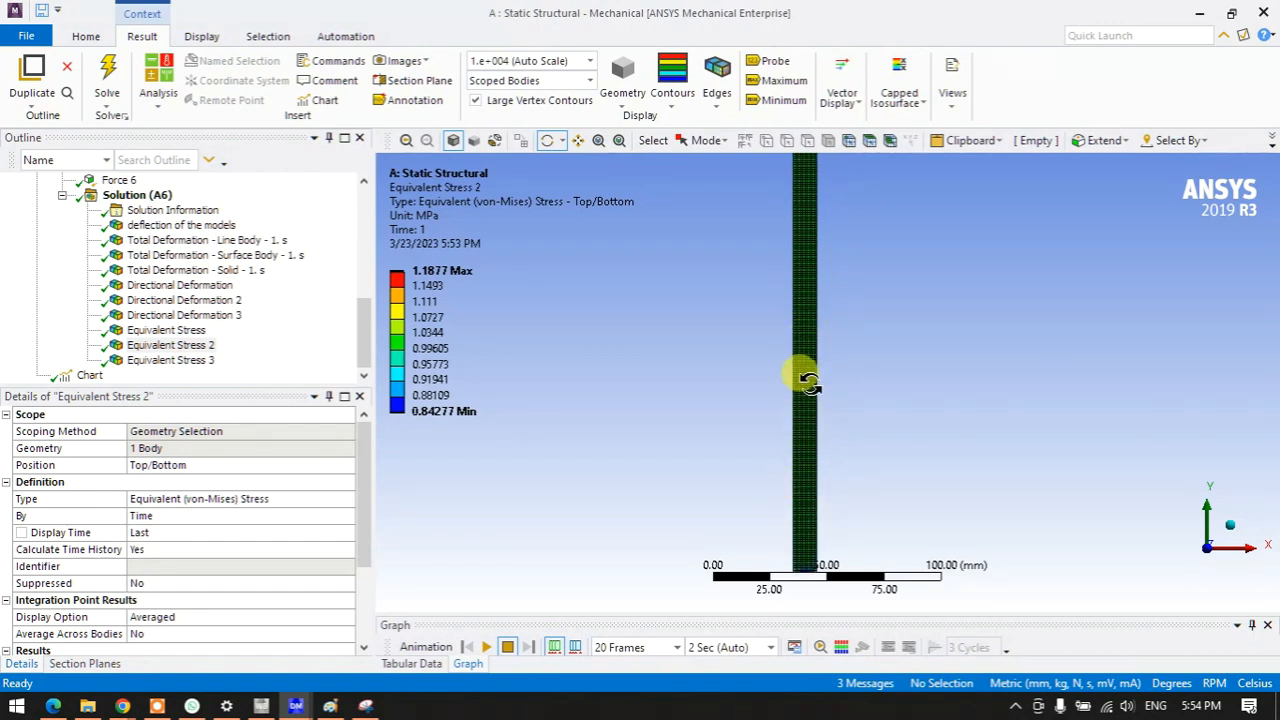
left_click_drag(808, 381, 812, 510)
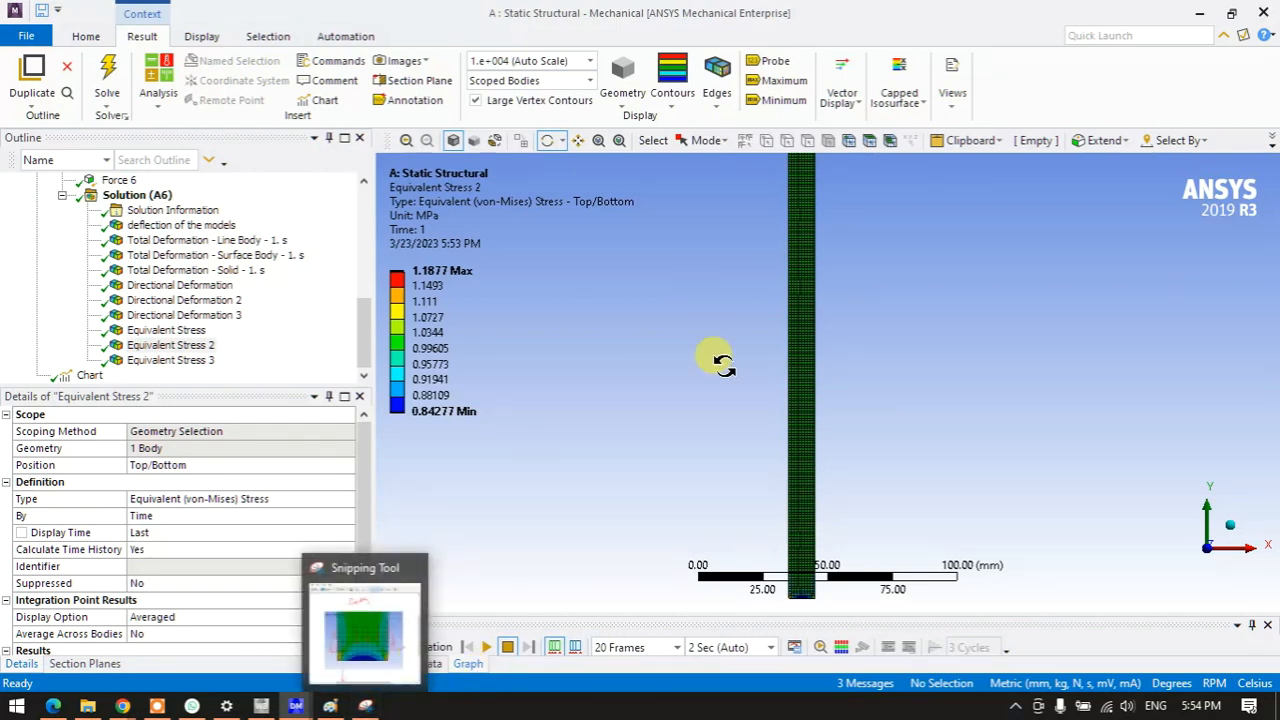
- In Snipping Tool, sketch a rectangular column above the Buckling note with a thickened top edge, a downward load arrow and a dashed centreline
left_click(368, 706)
scroll(690, 385, "up", 4)
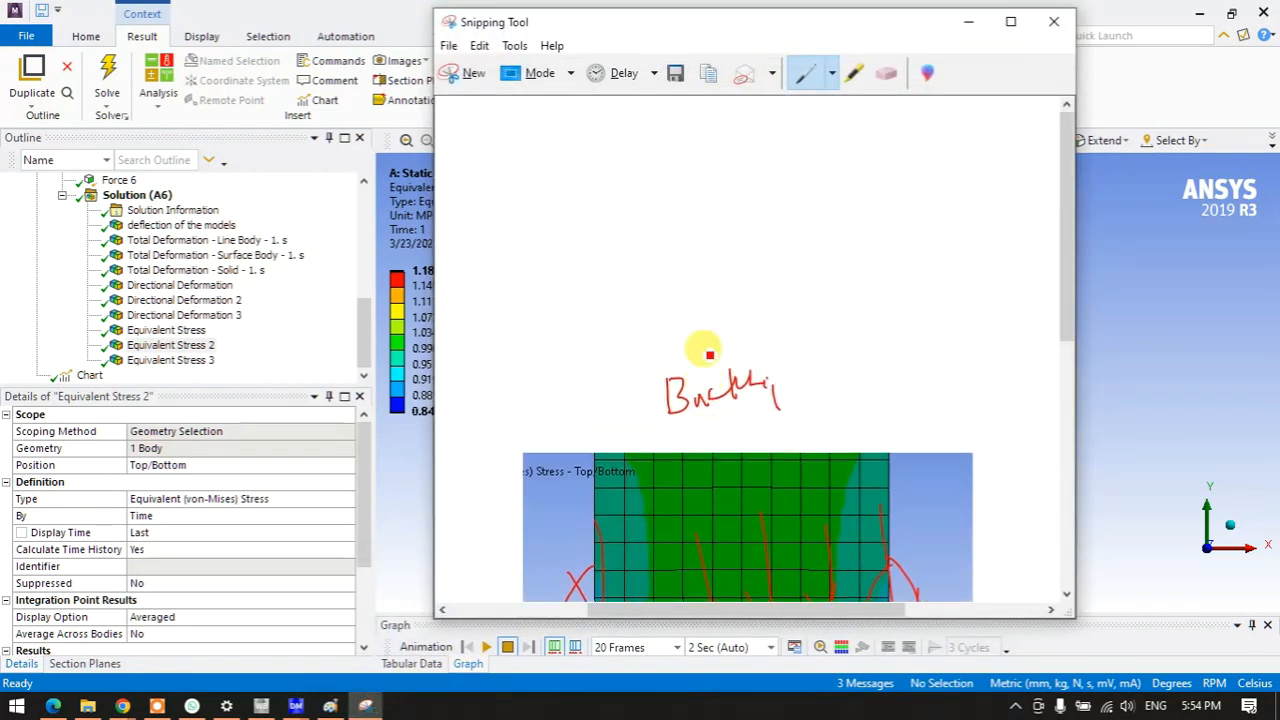
mouse_move(522, 162)
left_mouse_down()
mouse_move(520, 300)
mouse_move(592, 233)
mouse_move(520, 294)
left_mouse_up()
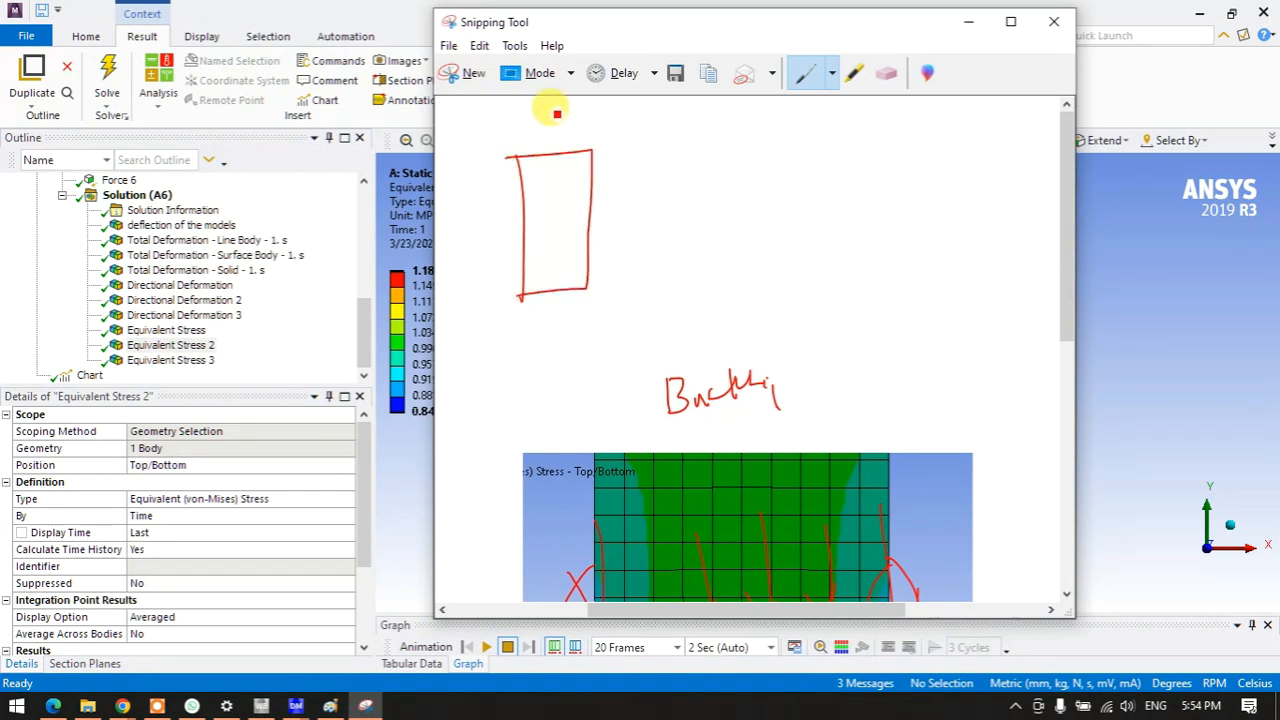
mouse_move(531, 165)
left_mouse_down()
mouse_move(600, 149)
mouse_move(523, 150)
mouse_move(557, 160)
mouse_move(551, 109)
mouse_move(555, 222)
left_mouse_up()
left_click_drag(555, 235, 555, 249)
left_click_drag(555, 262, 555, 300)
left_click_drag(552, 312, 552, 320)
left_click(546, 341)
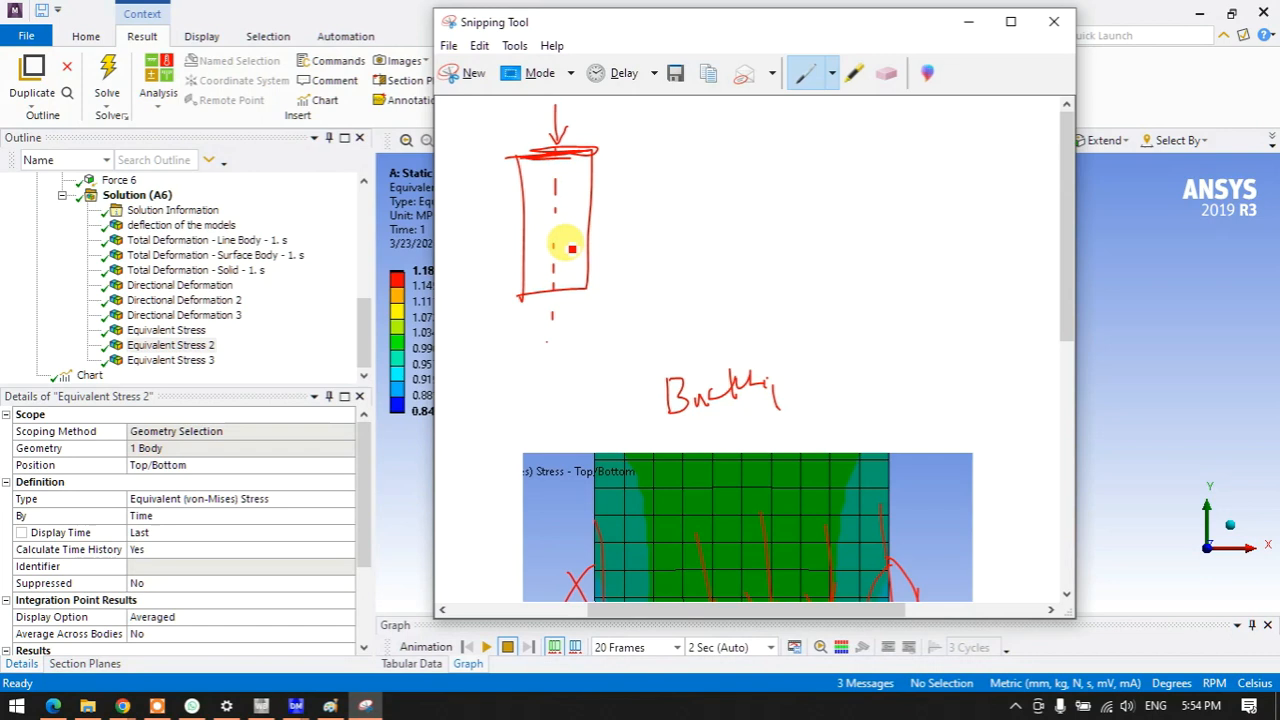
- Label the column "11N" with an arrow to "Buckling", and sketch a second column with a horizontal load arrow marked "S.F"
mouse_move(612, 186)
left_mouse_down()
mouse_move(612, 228)
mouse_move(648, 228)
left_mouse_up()
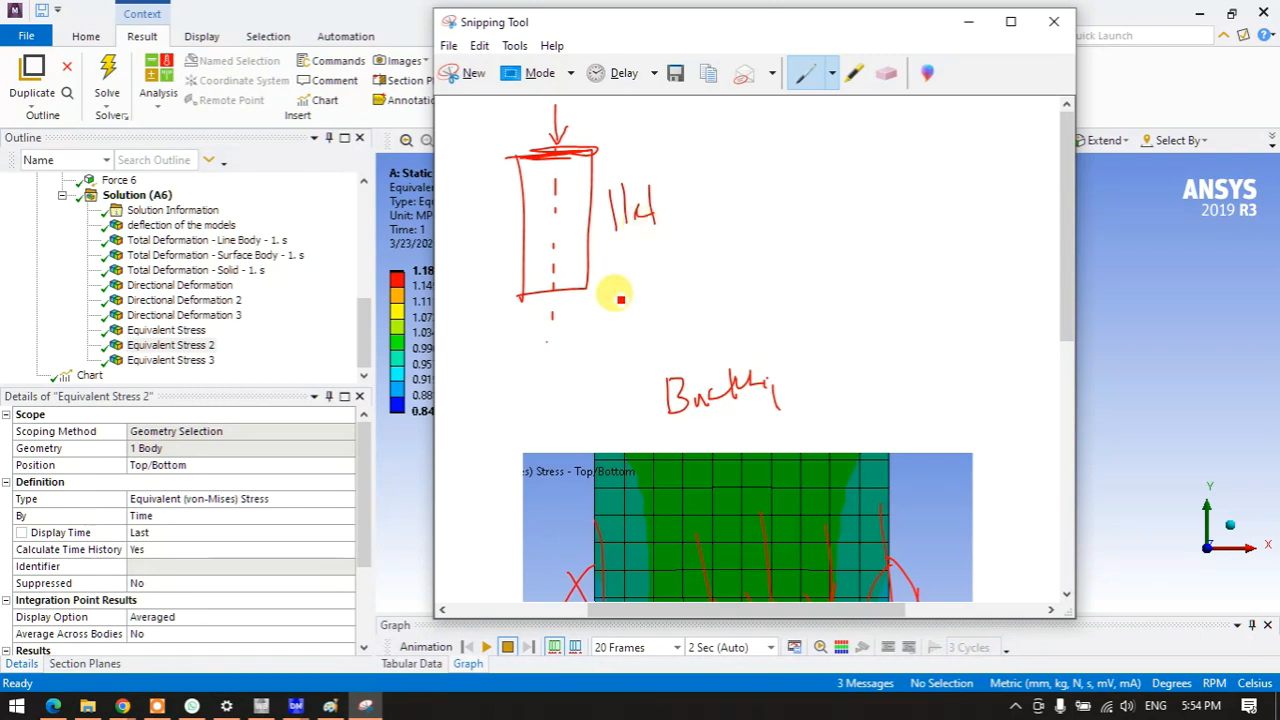
mouse_move(580, 266)
left_mouse_down()
mouse_move(667, 271)
mouse_move(689, 251)
mouse_move(720, 277)
mouse_move(684, 291)
left_mouse_up()
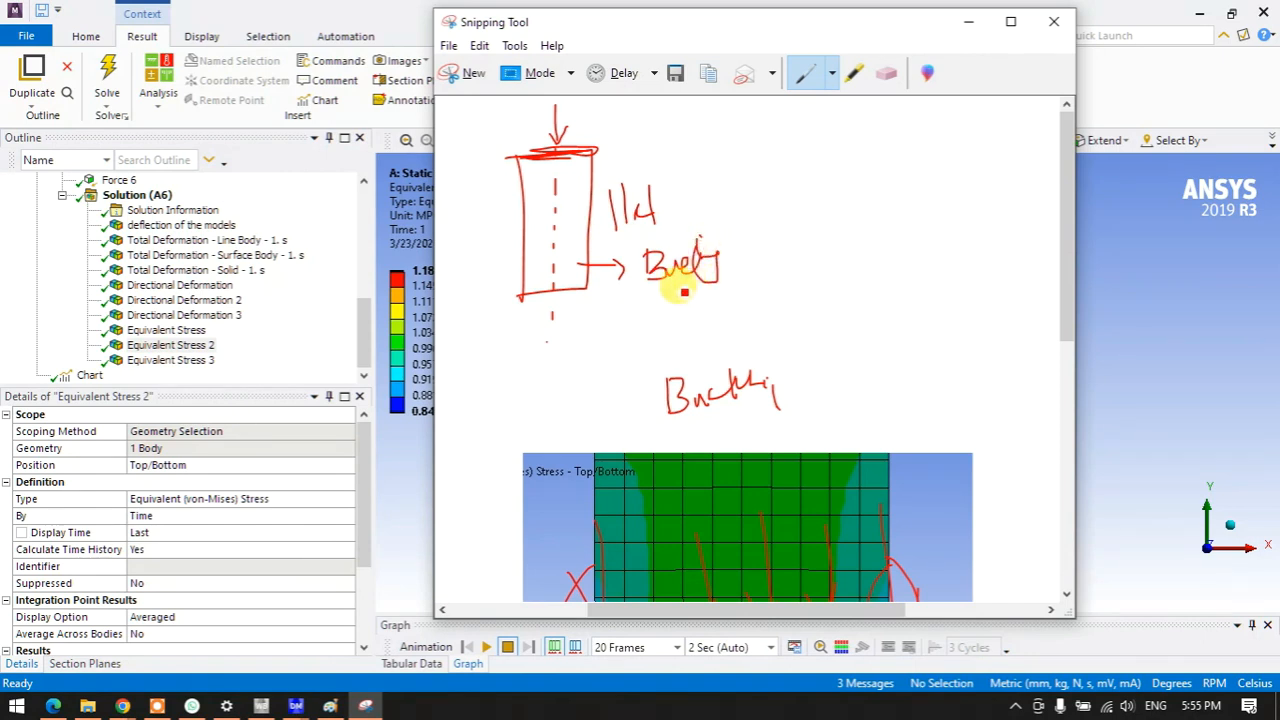
mouse_move(820, 132)
left_mouse_down()
mouse_move(822, 256)
mouse_move(871, 257)
mouse_move(867, 124)
mouse_move(820, 132)
mouse_move(880, 130)
left_mouse_up()
left_click_drag(903, 145, 889, 172)
mouse_move(922, 152)
left_mouse_down()
mouse_move(922, 166)
mouse_move(937, 144)
left_mouse_up()
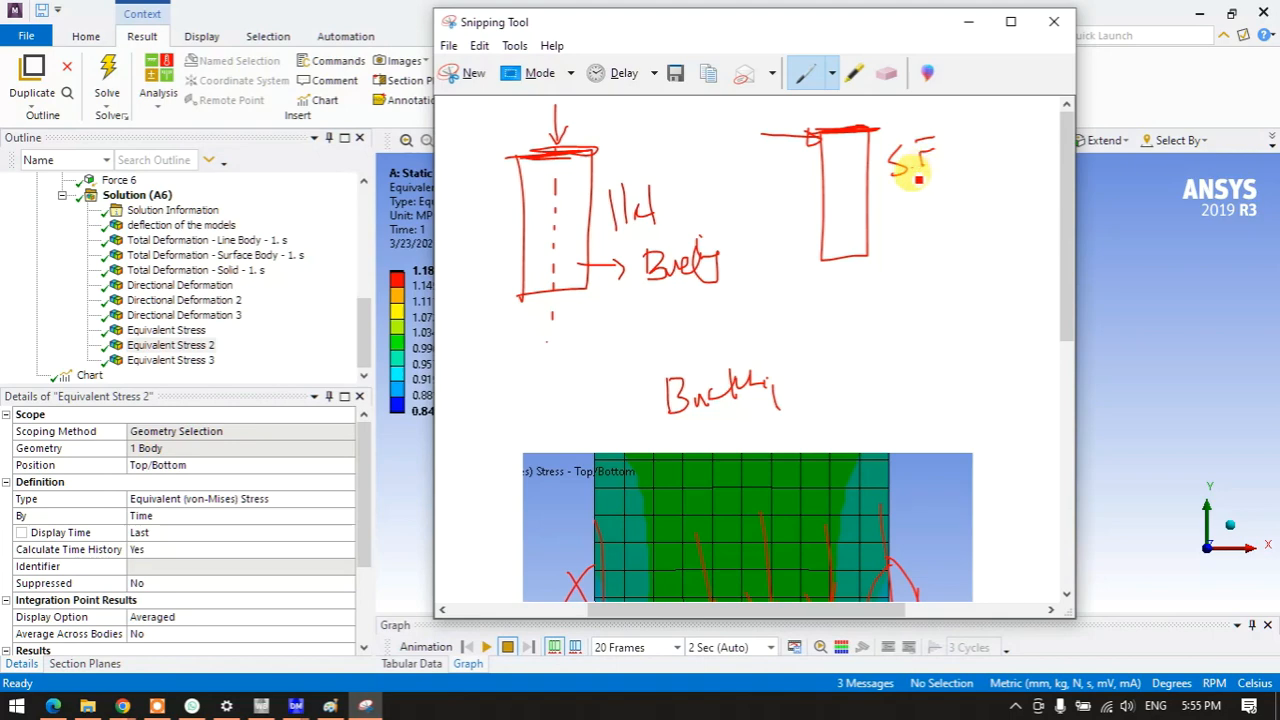
- Check the Google Meet call in Chrome and return to Snipping Tool
left_click(122, 706)
left_click(90, 655)
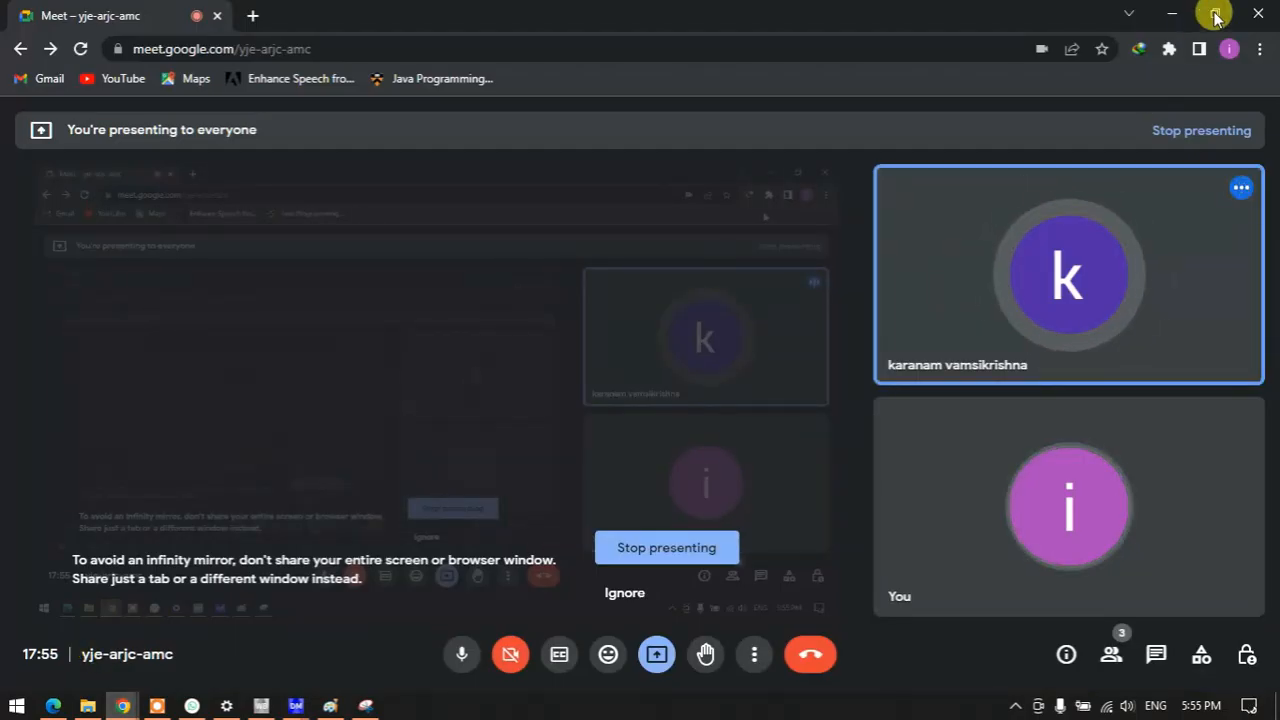
left_click(1173, 14)
- Handwrite "1N" below "S.F", draw a vertical line through the second column and reinforce its horizontal load arrow
mouse_move(926, 172)
left_mouse_down()
mouse_move(913, 172)
mouse_move(912, 211)
mouse_move(941, 210)
left_mouse_up()
left_click_drag(849, 105, 860, 295)
mouse_move(852, 237)
left_mouse_down()
mouse_move(852, 94)
mouse_move(853, 211)
left_mouse_up()
left_click_drag(756, 139, 815, 141)
left_click_drag(815, 134, 833, 157)
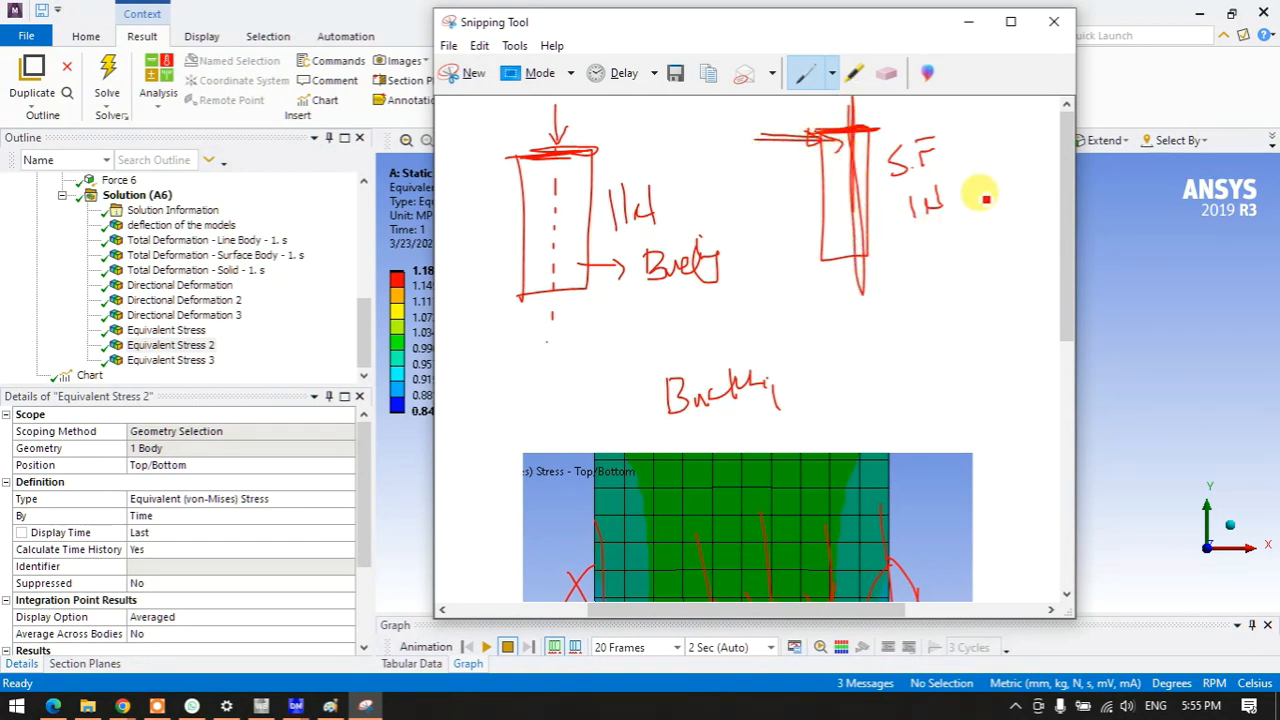
- Handwrite "Bending more" below the second column and add check marks beside the Buckling and Bending notes
mouse_move(927, 330)
left_mouse_down()
mouse_move(920, 300)
mouse_move(934, 320)
mouse_move(977, 294)
mouse_move(1012, 296)
left_mouse_up()
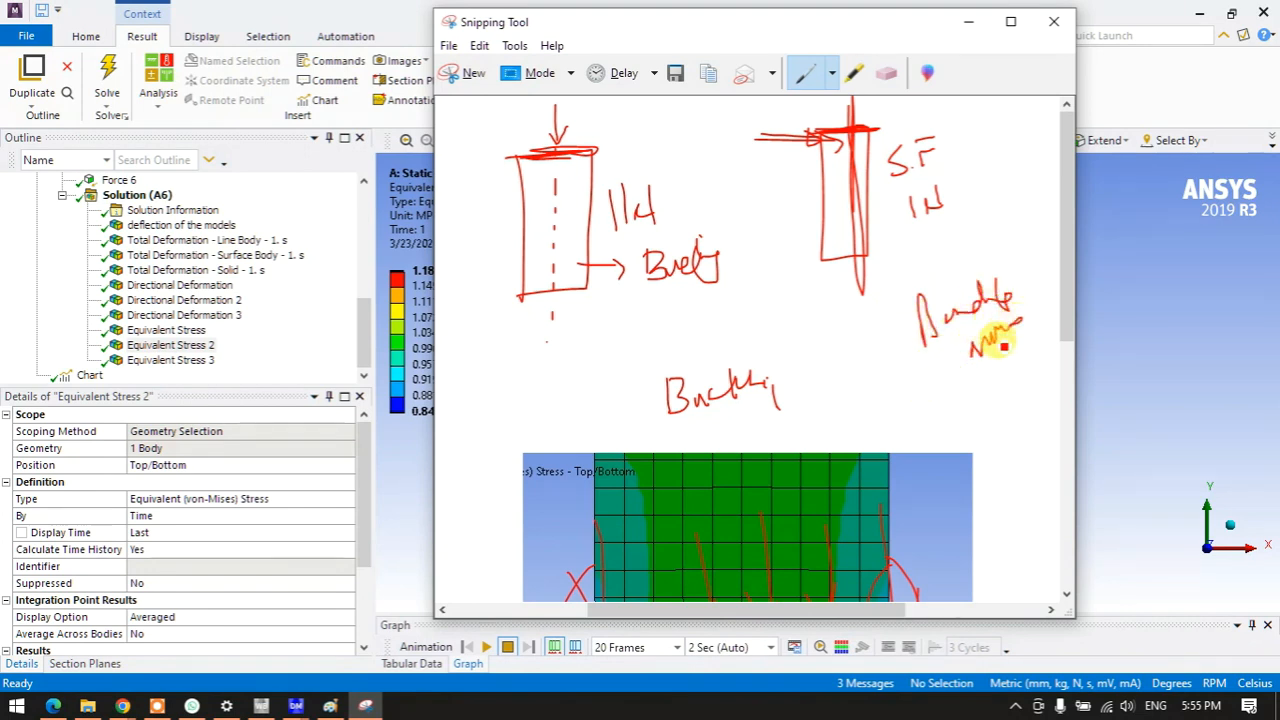
left_click_drag(628, 381, 688, 338)
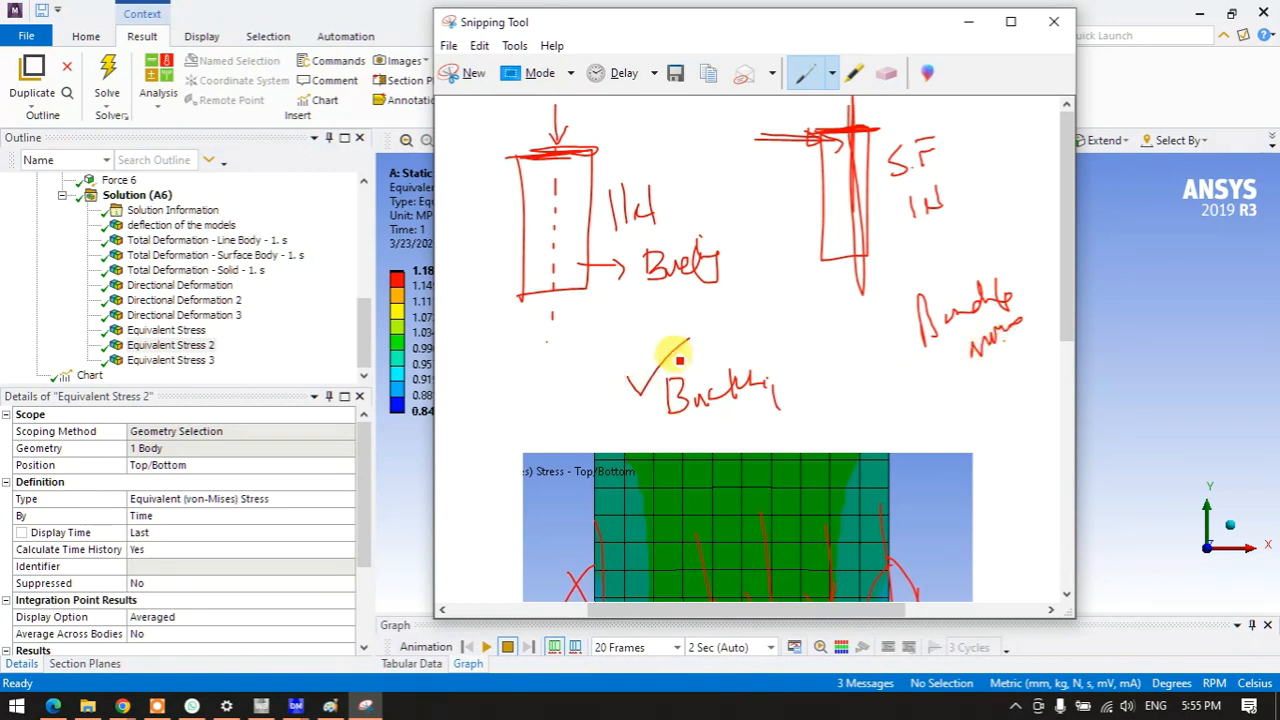
left_click_drag(863, 307, 928, 284)
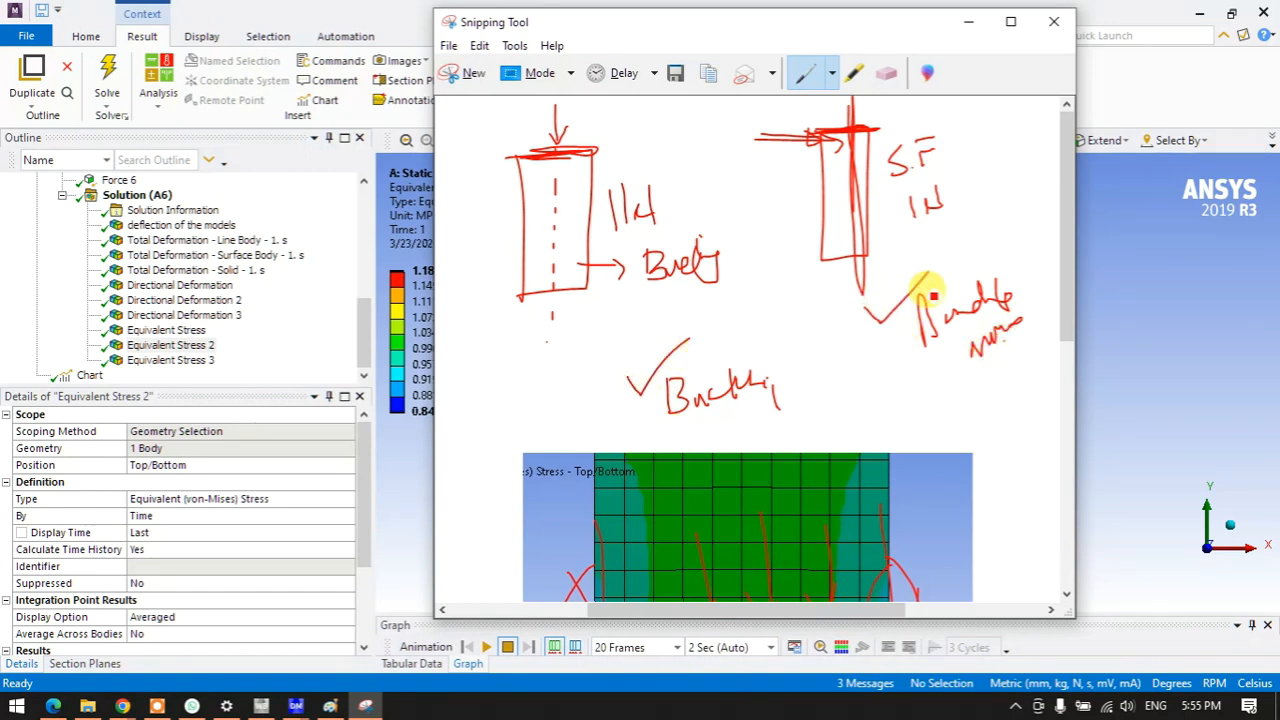
mouse_move(707, 322)
left_mouse_down()
mouse_move(723, 350)
mouse_move(748, 312)
left_mouse_up()
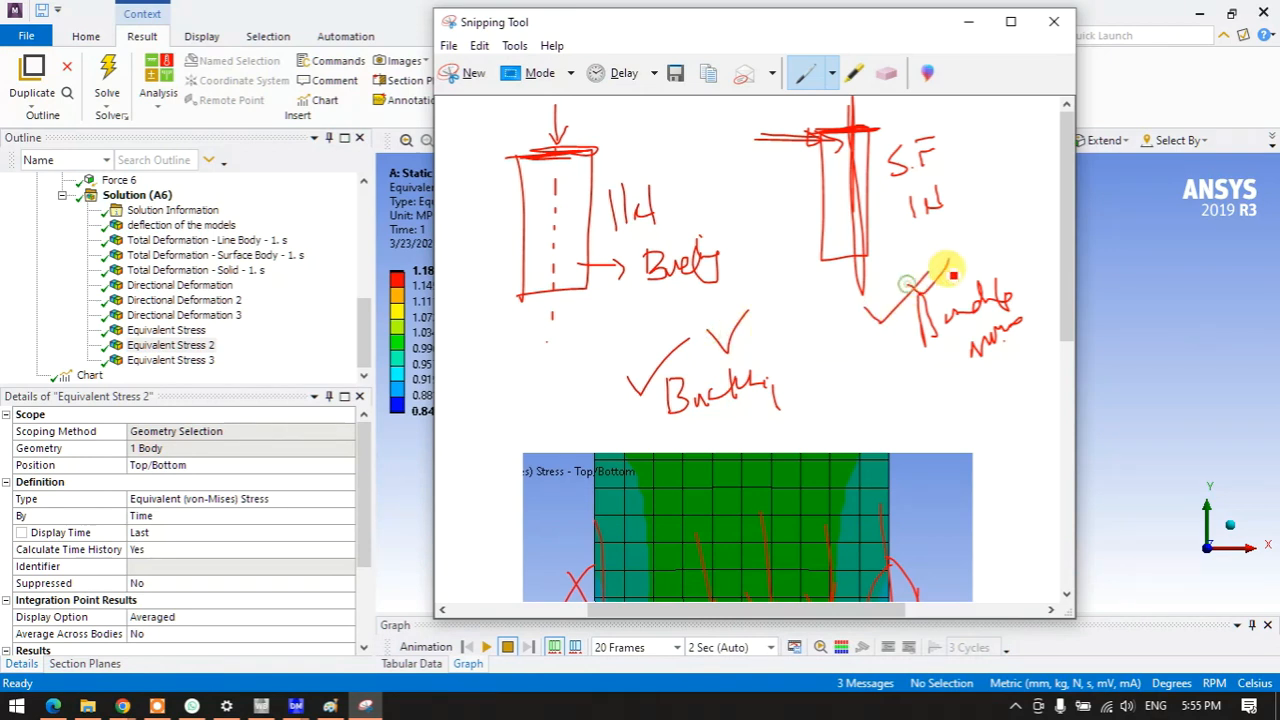
- Handwrite "deflection" above the Buckling note, a short note beside "1N", and a downward arrow below the first column
mouse_move(607, 327)
left_mouse_down()
mouse_move(615, 352)
mouse_move(646, 357)
mouse_move(651, 334)
mouse_move(682, 325)
left_mouse_up()
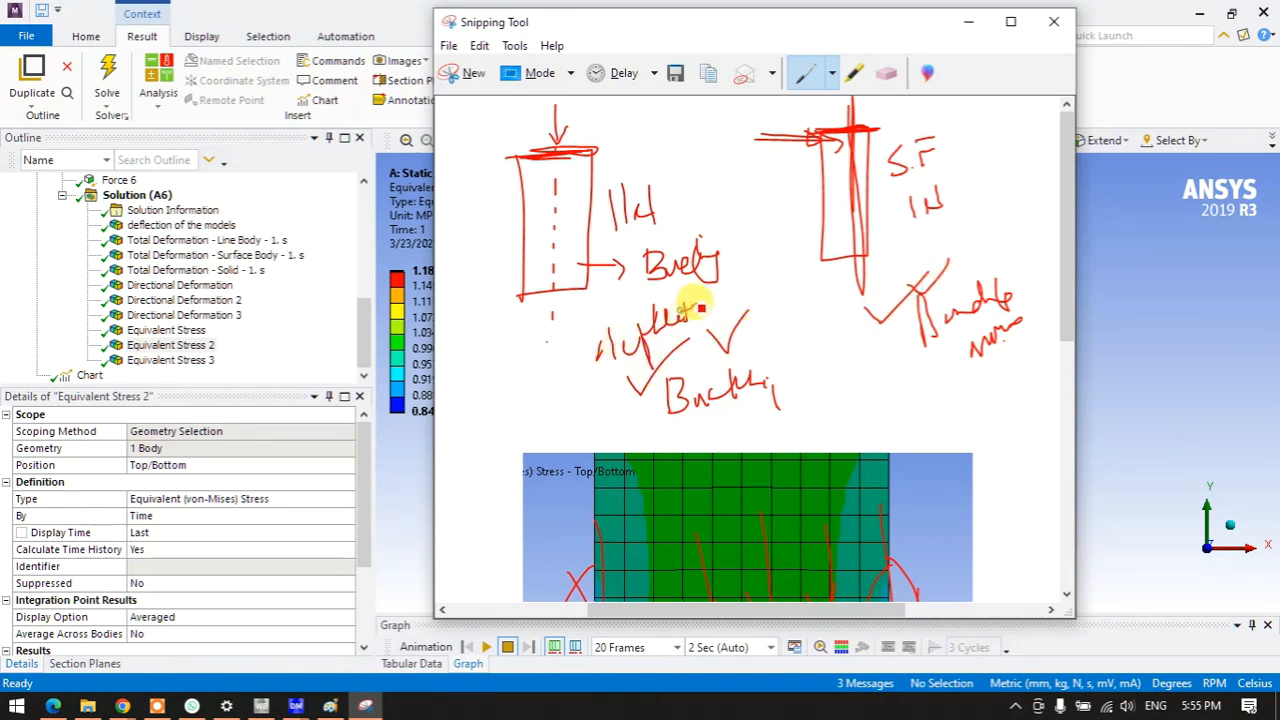
left_click_drag(958, 213, 981, 229)
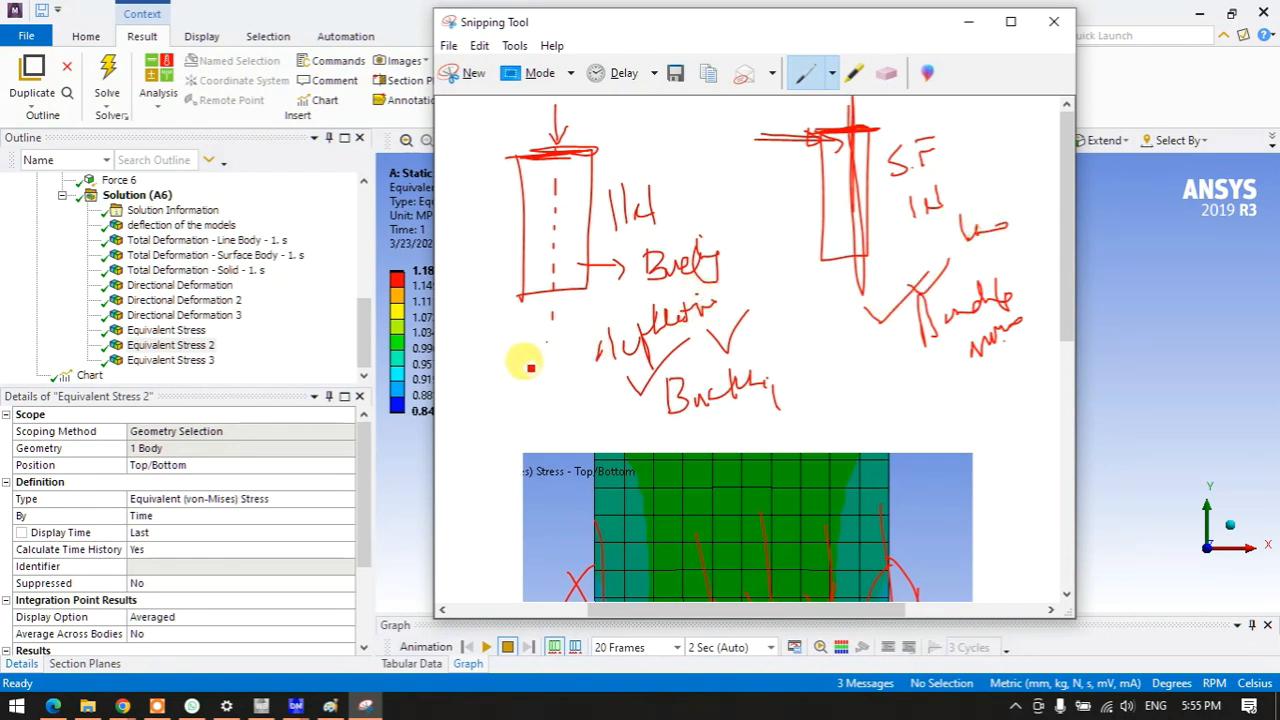
mouse_move(535, 347)
left_mouse_down()
mouse_move(538, 398)
mouse_move(550, 383)
left_mouse_up()
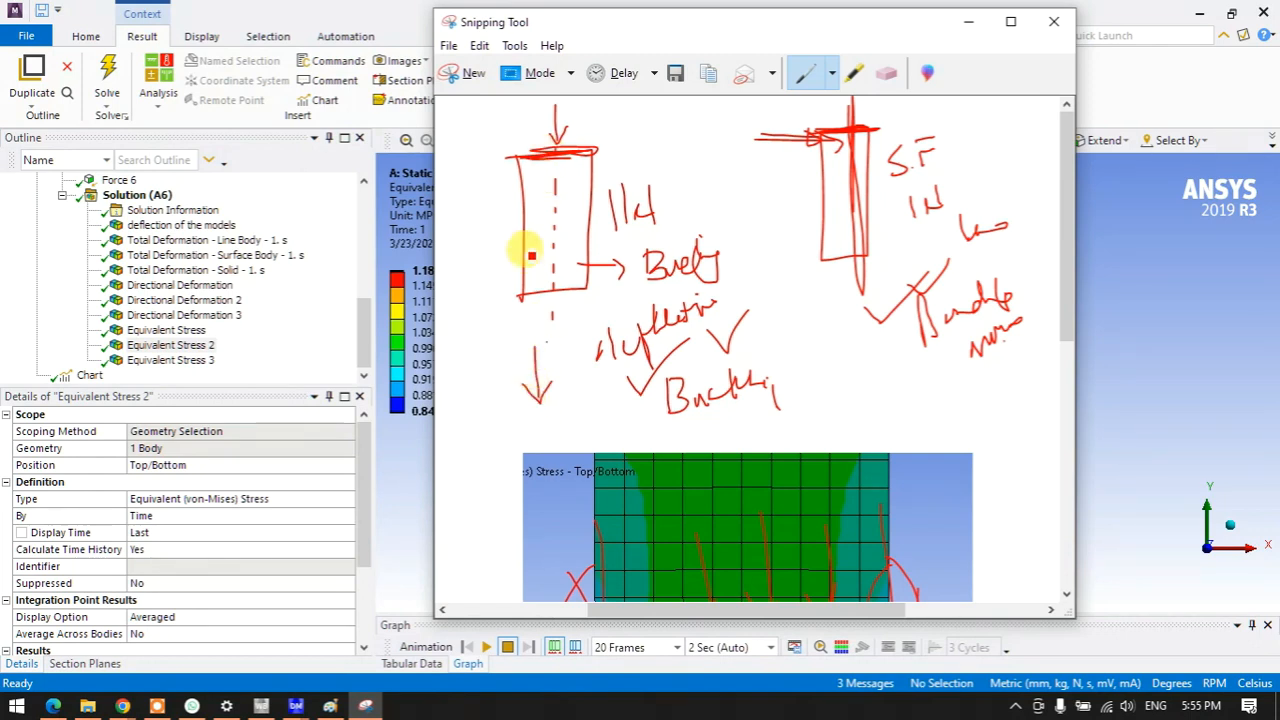
- Draw a horizontal arrow below the Bending note and handwrite "d → F" beneath it
mouse_move(867, 381)
left_mouse_down()
mouse_move(959, 378)
mouse_move(944, 398)
left_mouse_up()
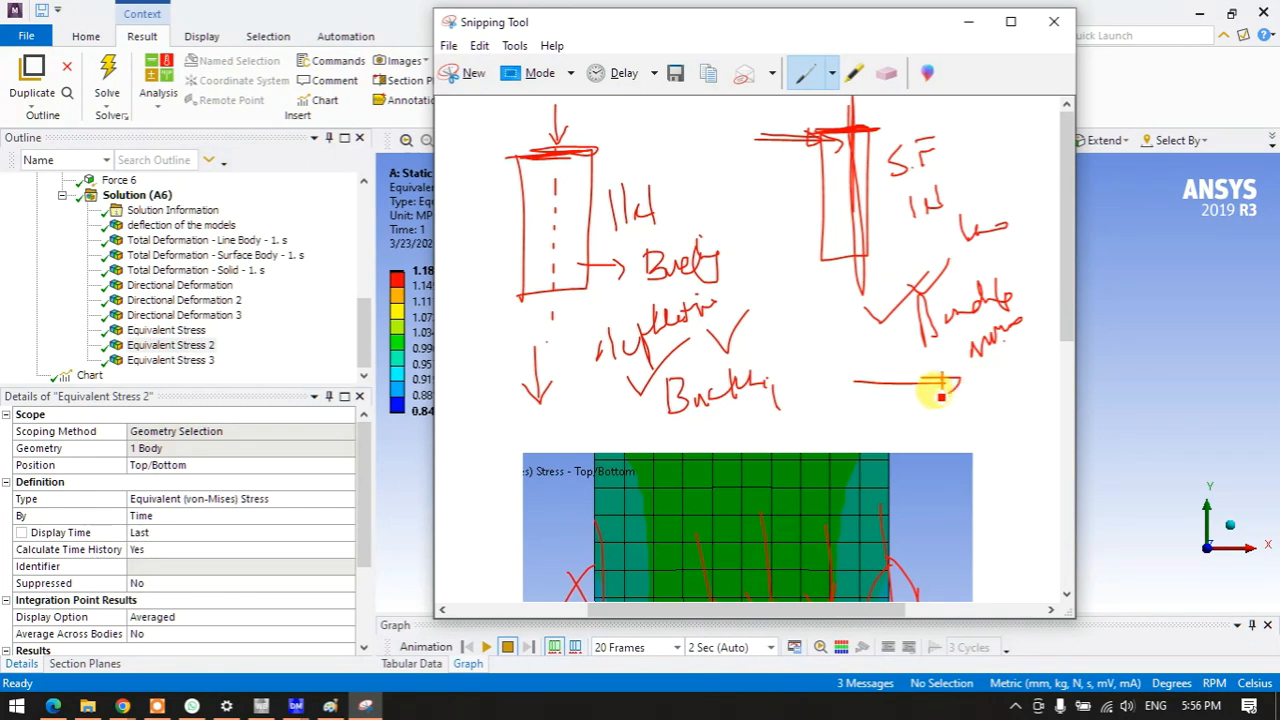
left_click_drag(922, 414, 922, 429)
mouse_move(927, 395)
left_mouse_down()
mouse_move(930, 428)
mouse_move(970, 412)
left_mouse_up()
left_click_drag(963, 406, 960, 433)
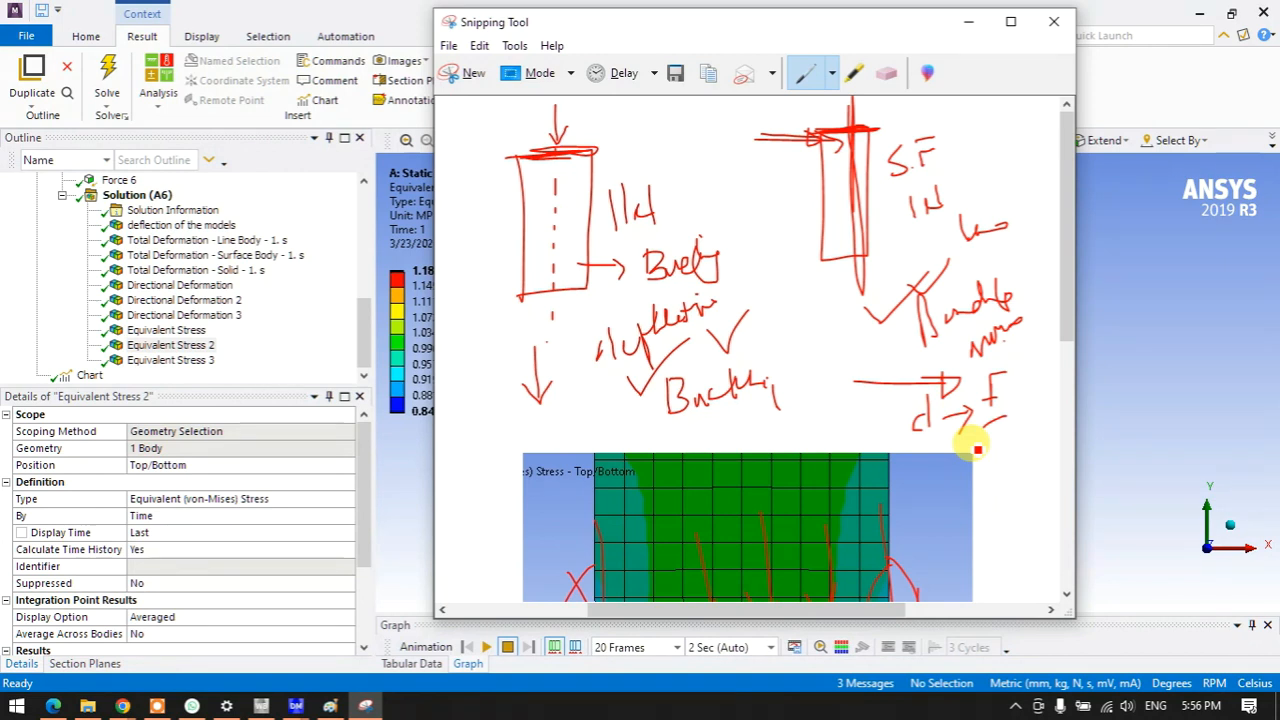
- Return to ANSYS Mechanical and examine the stress distribution at the base of the surface column
left_click(966, 21)
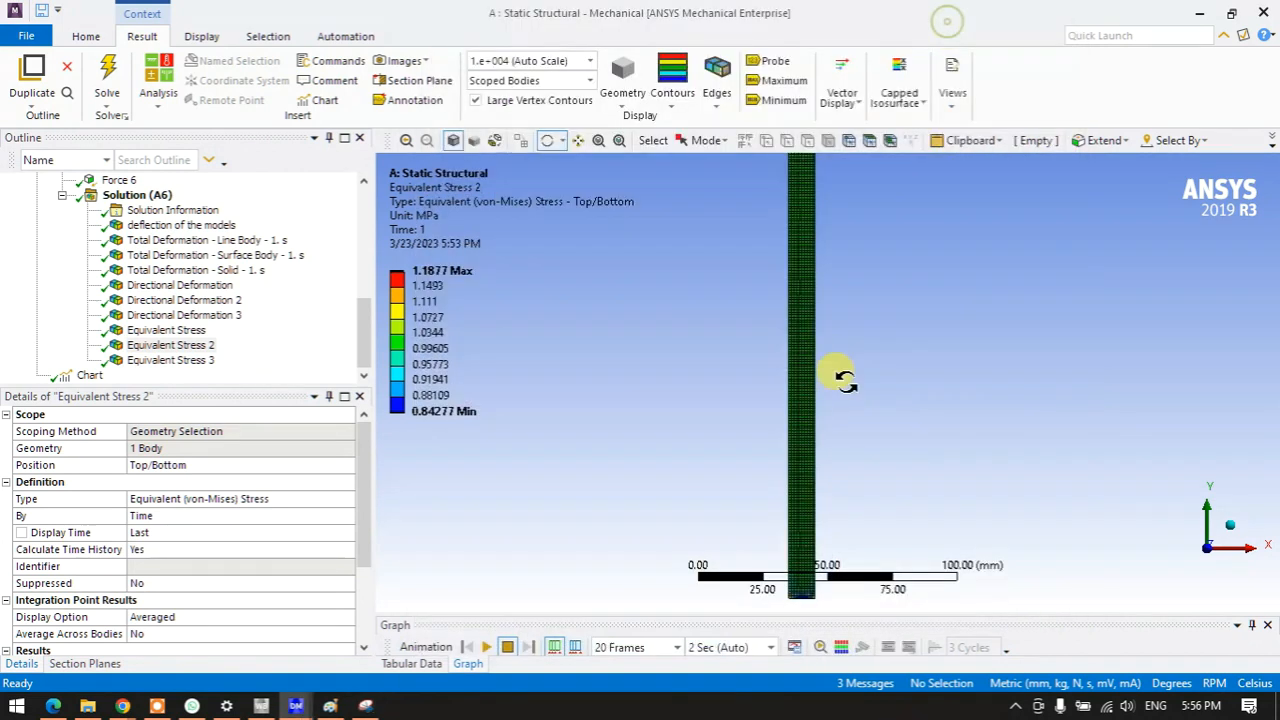
scroll(780, 432, "down", 3)
scroll(803, 466, "up", 5)
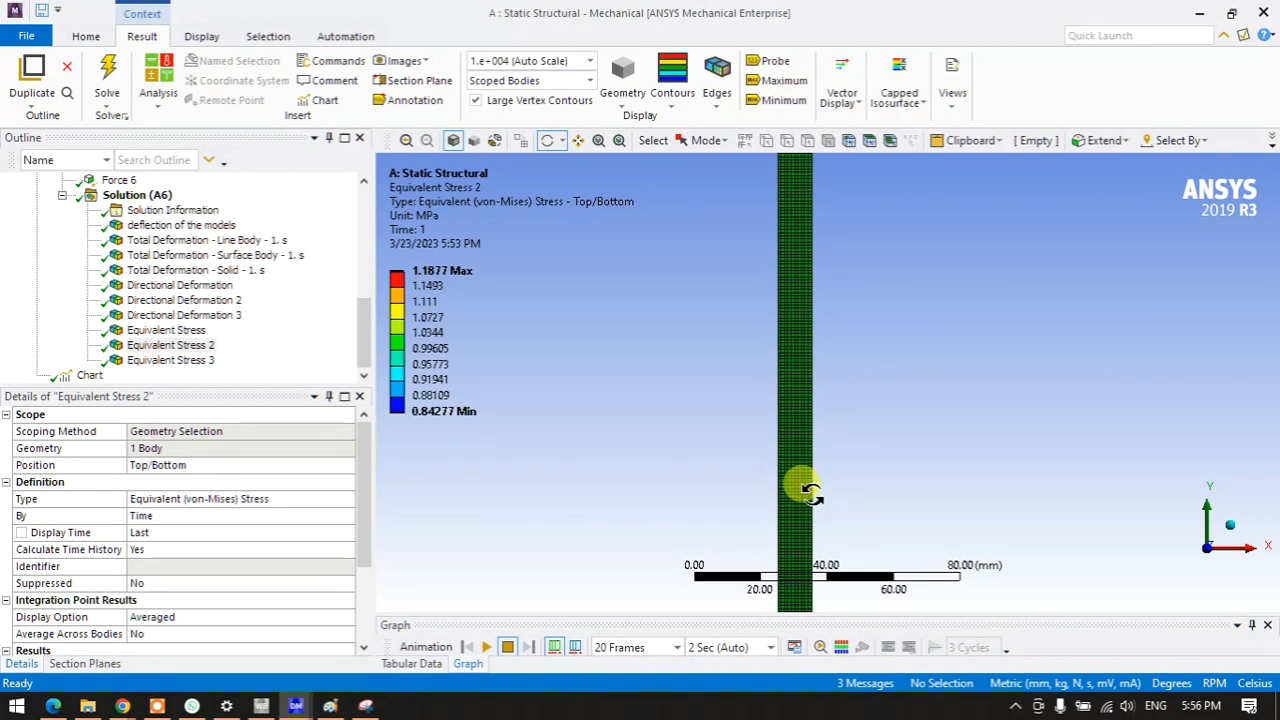
middle_click_drag(812, 493, 812, 265, "ctrl")
scroll(808, 429, "up", 5)
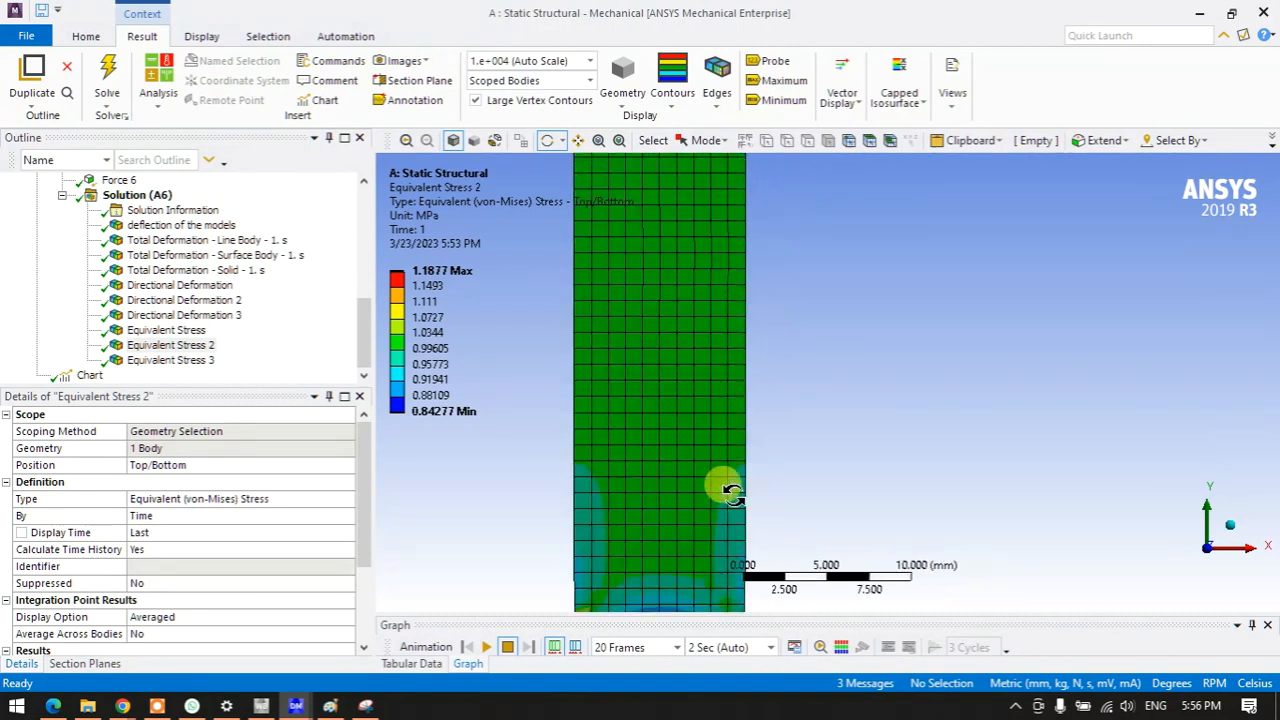
middle_click_drag(771, 416, 797, 392, "ctrl")
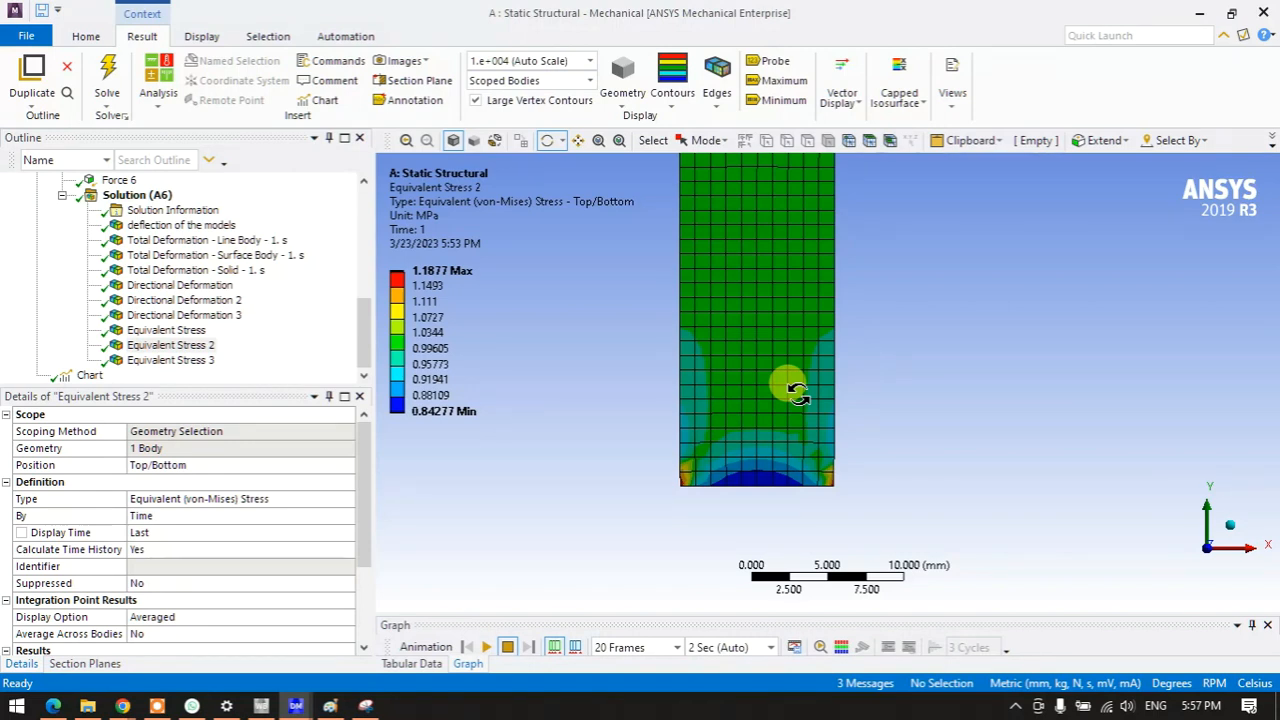
- View the longer span of the surface column at a slight angle and review the forces and results in the model tree
scroll(790, 385, "down", 10)
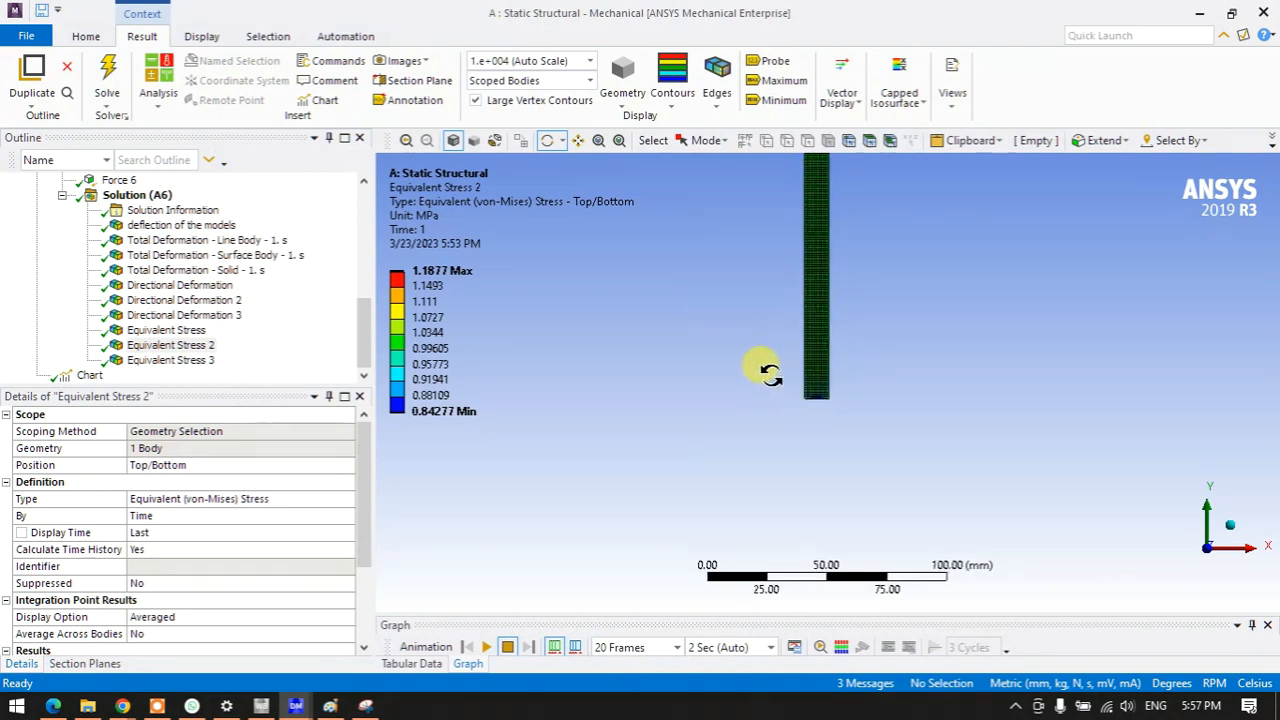
middle_click_drag(776, 325, 702, 463, "ctrl")
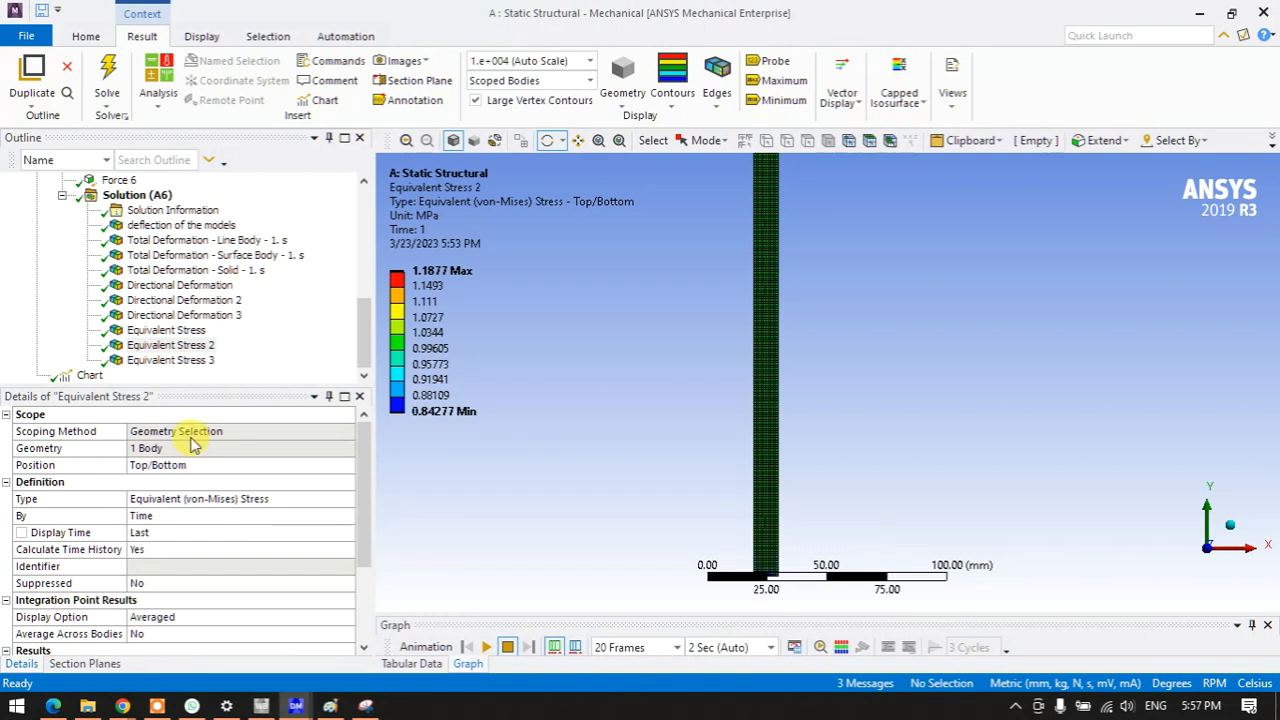
scroll(205, 310, "up", 2)
scroll(205, 310, "up", 2)
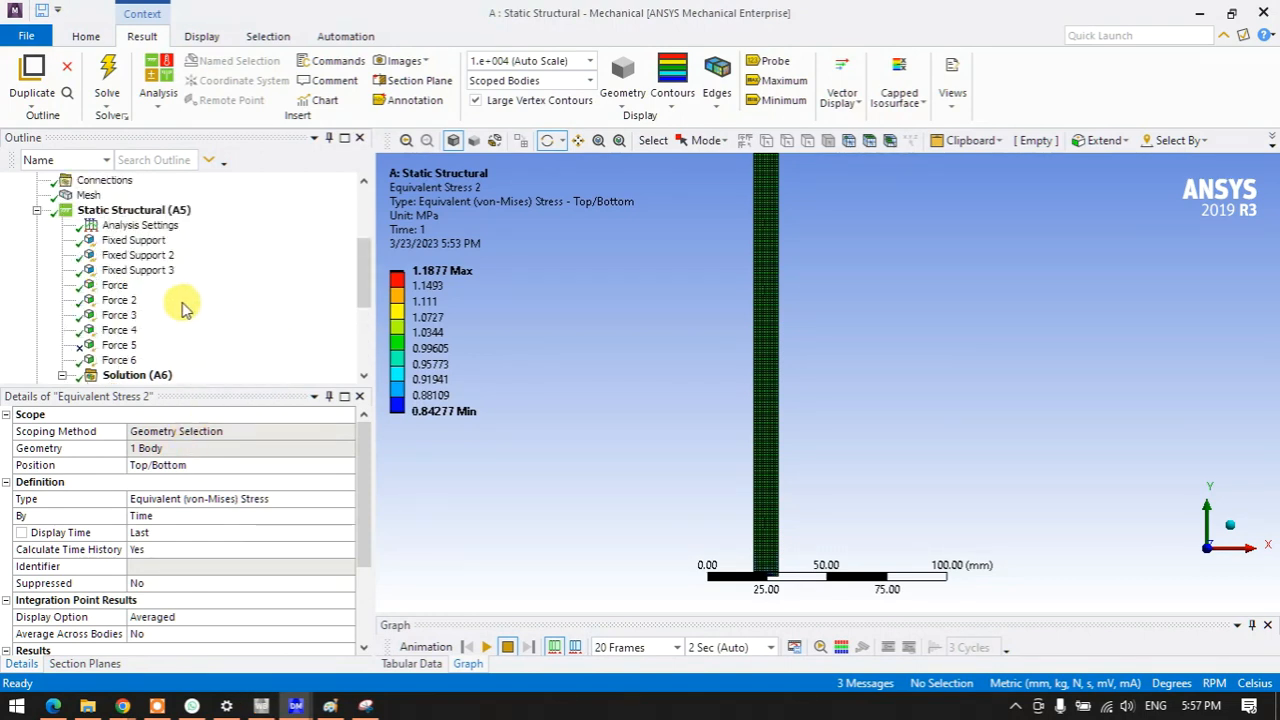
scroll(160, 318, "down", 2)
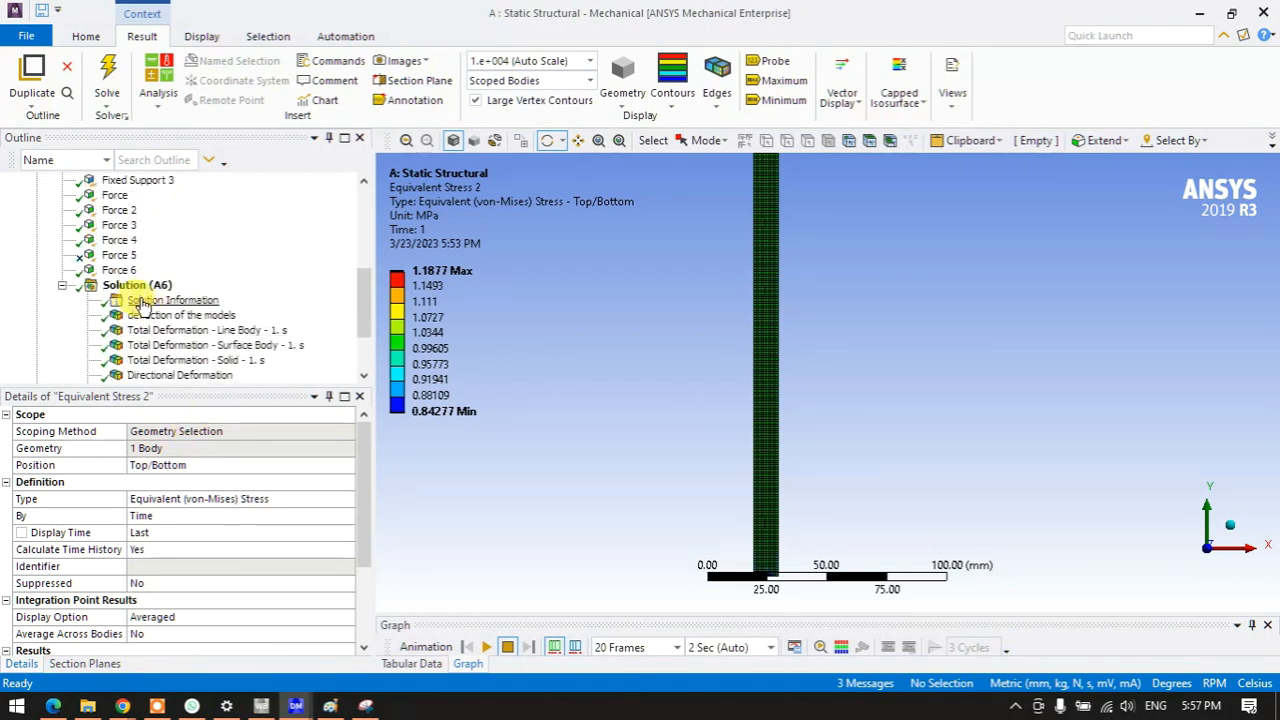
left_click_drag(586, 351, 700, 375)
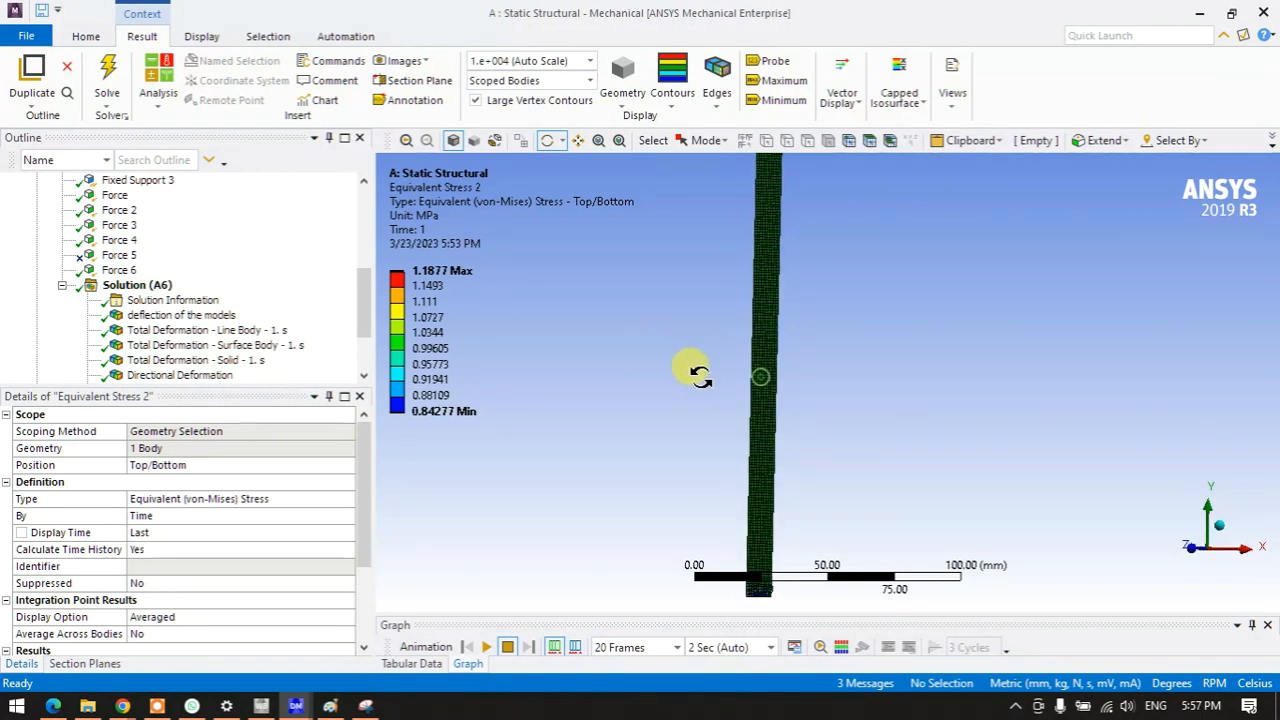
- In Snipping Tool, write a circled "S" with options 2 and 3 ticked, and arrows to a square with thickness "t" and a cube
left_click(366, 706)
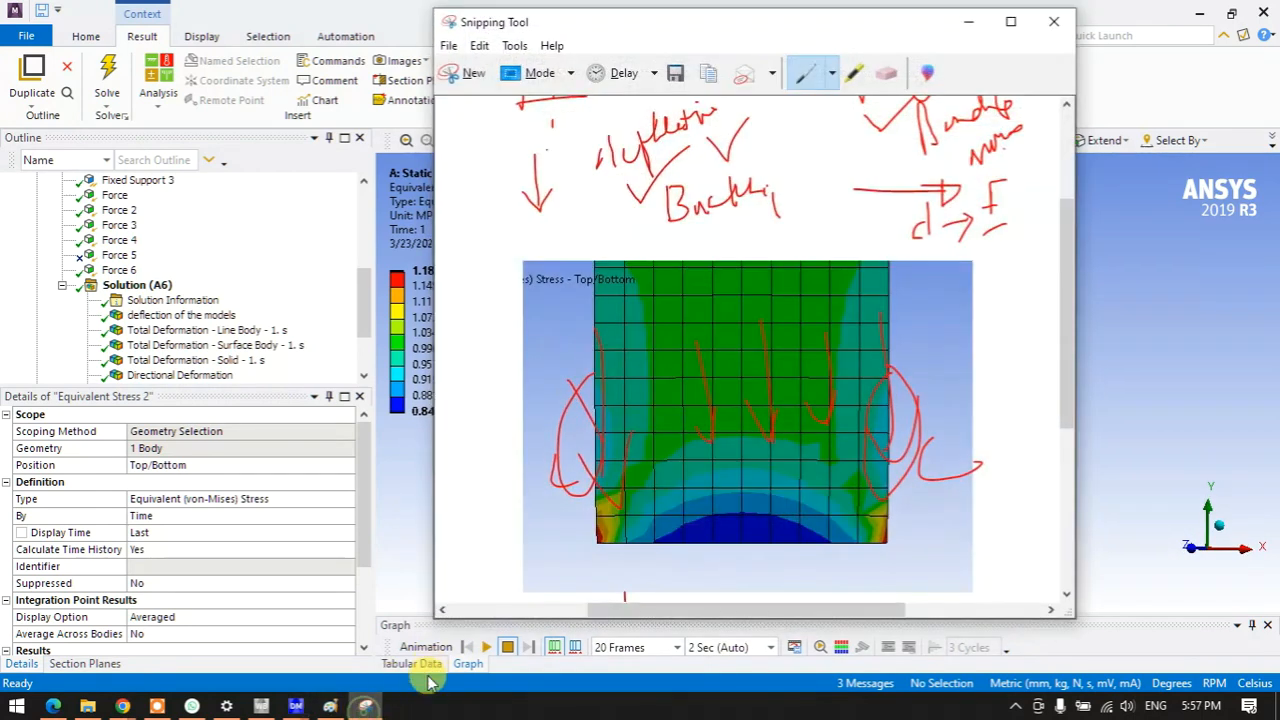
left_click_drag(469, 234, 474, 268)
mouse_move(488, 208)
left_mouse_down()
mouse_move(455, 232)
mouse_move(452, 265)
mouse_move(495, 247)
mouse_move(509, 211)
mouse_move(507, 288)
left_mouse_up()
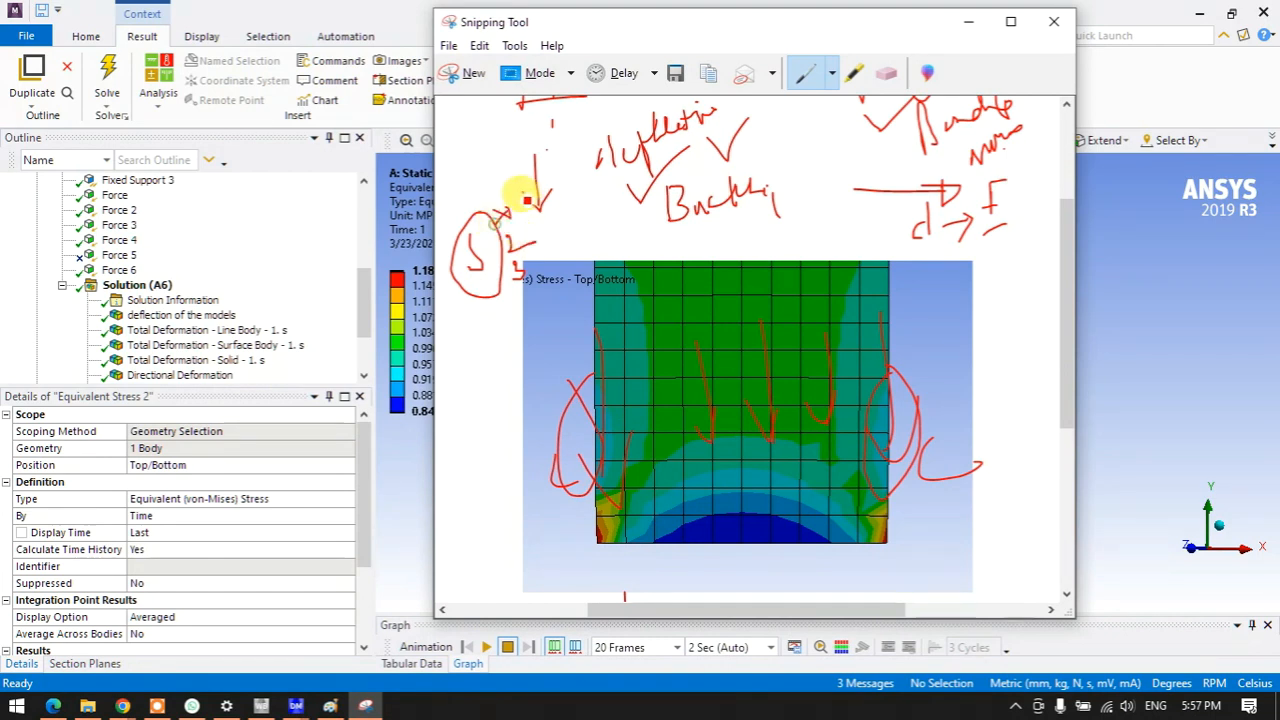
mouse_move(509, 220)
left_mouse_down()
mouse_move(523, 199)
mouse_move(543, 214)
left_mouse_up()
mouse_move(537, 268)
left_mouse_down()
mouse_move(560, 248)
mouse_move(555, 229)
mouse_move(600, 224)
mouse_move(601, 208)
mouse_move(650, 236)
mouse_move(651, 220)
mouse_move(646, 237)
left_mouse_up()
mouse_move(555, 269)
left_mouse_down()
mouse_move(600, 272)
mouse_move(640, 243)
mouse_move(619, 283)
left_mouse_up()
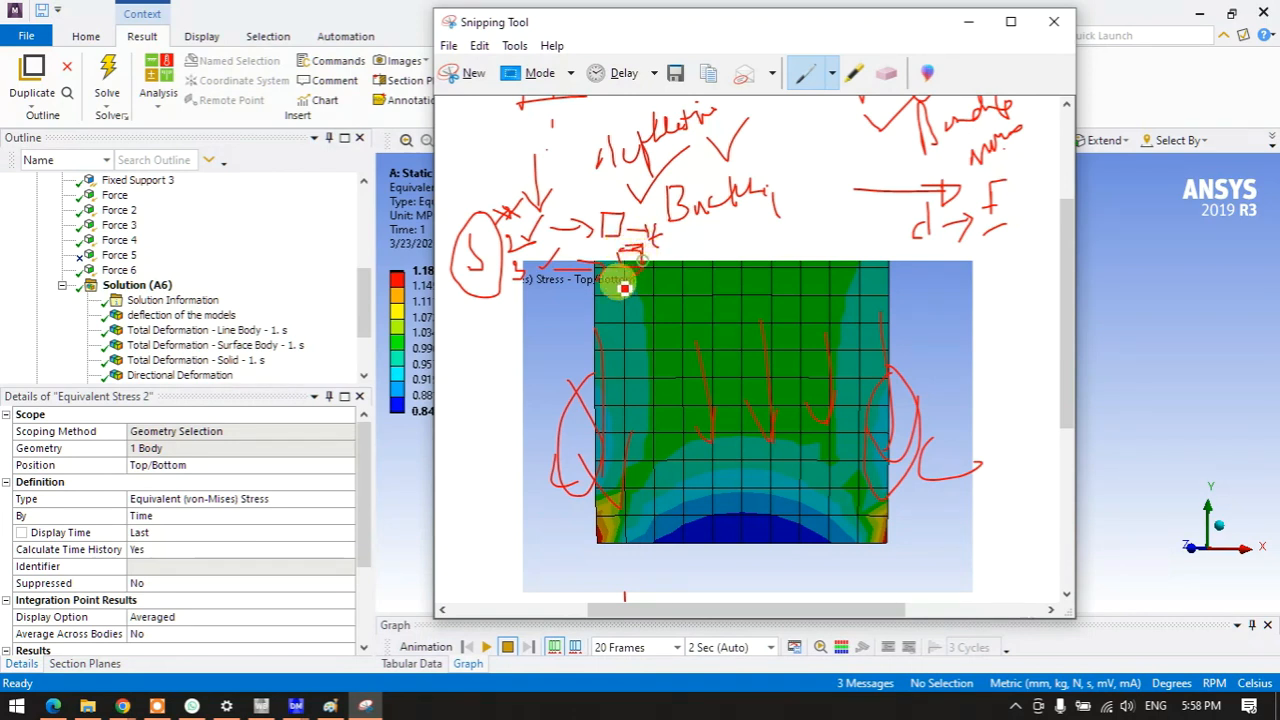
- Below the circled S, write a circled "F" with arrows and continue down to "Result" and a pair of notes ending in "Bending"
mouse_move(460, 328)
left_mouse_down()
mouse_move(460, 348)
mouse_move(474, 326)
left_mouse_up()
mouse_move(461, 339)
left_mouse_down()
mouse_move(491, 328)
mouse_move(466, 302)
left_mouse_up()
mouse_move(477, 348)
left_mouse_down()
mouse_move(521, 358)
mouse_move(500, 377)
left_mouse_up()
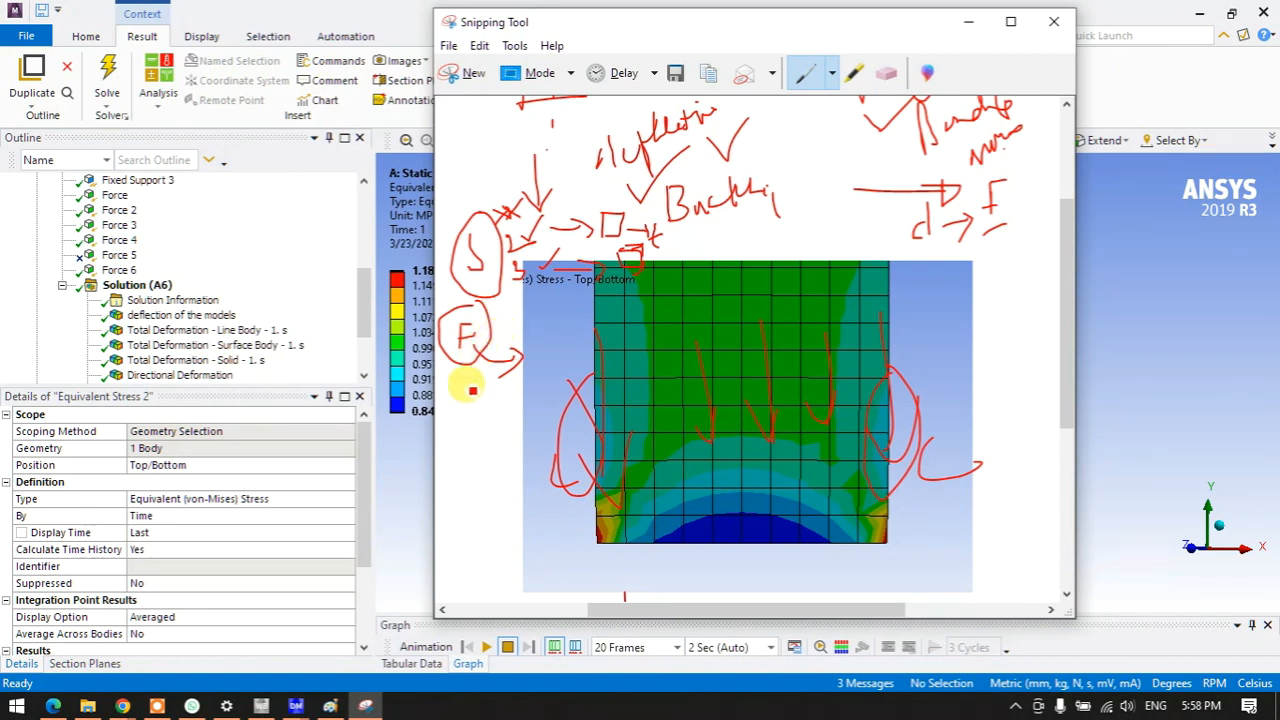
mouse_move(474, 393)
left_mouse_down()
mouse_move(463, 434)
mouse_move(505, 451)
mouse_move(526, 406)
mouse_move(545, 405)
left_mouse_up()
mouse_move(470, 483)
left_mouse_down()
mouse_move(463, 498)
mouse_move(478, 497)
mouse_move(449, 531)
mouse_move(505, 525)
mouse_move(471, 563)
mouse_move(480, 580)
mouse_move(563, 591)
left_mouse_up()
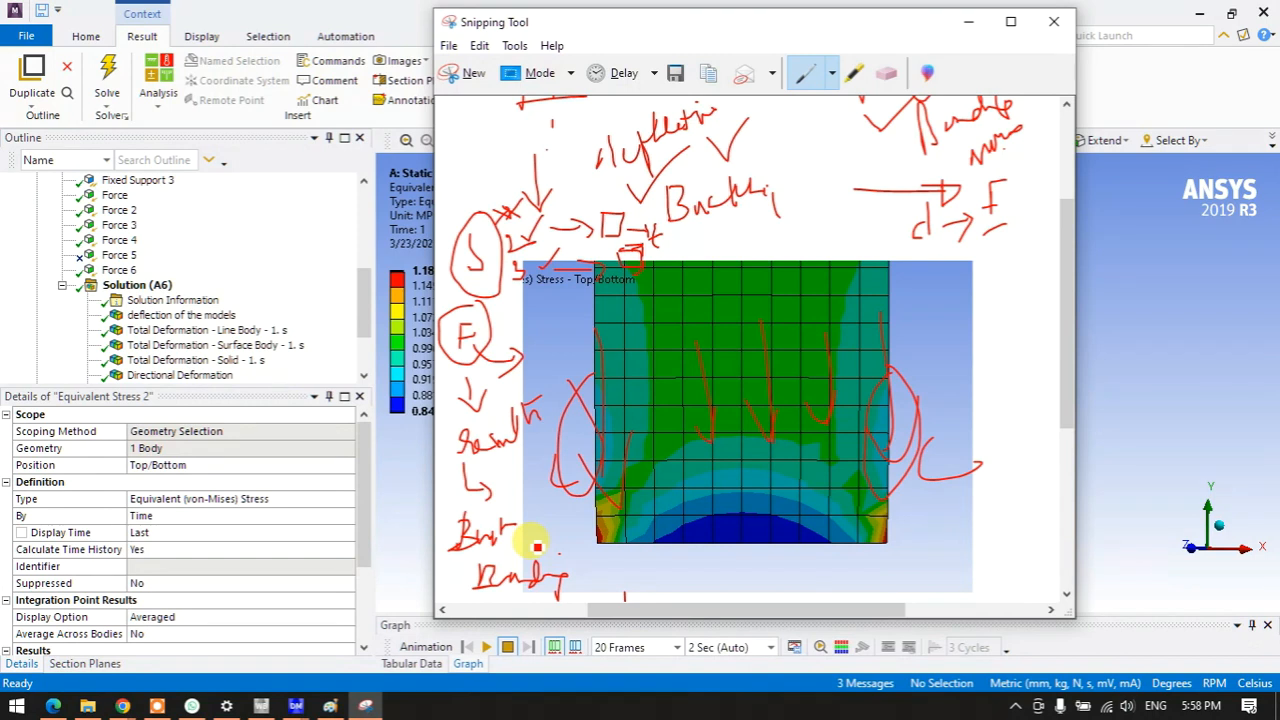
- Add bracketed values to both notes under Result, with "(10)" on the upper one, strike out the upper note and underline "Bending"
mouse_move(593, 566)
left_mouse_down()
mouse_move(592, 595)
mouse_move(603, 582)
mouse_move(617, 592)
left_mouse_up()
left_click_drag(624, 566, 630, 596)
mouse_move(540, 513)
left_mouse_down()
mouse_move(534, 537)
mouse_move(547, 530)
left_mouse_up()
left_click_drag(556, 510, 555, 512)
left_click_drag(562, 505, 564, 533)
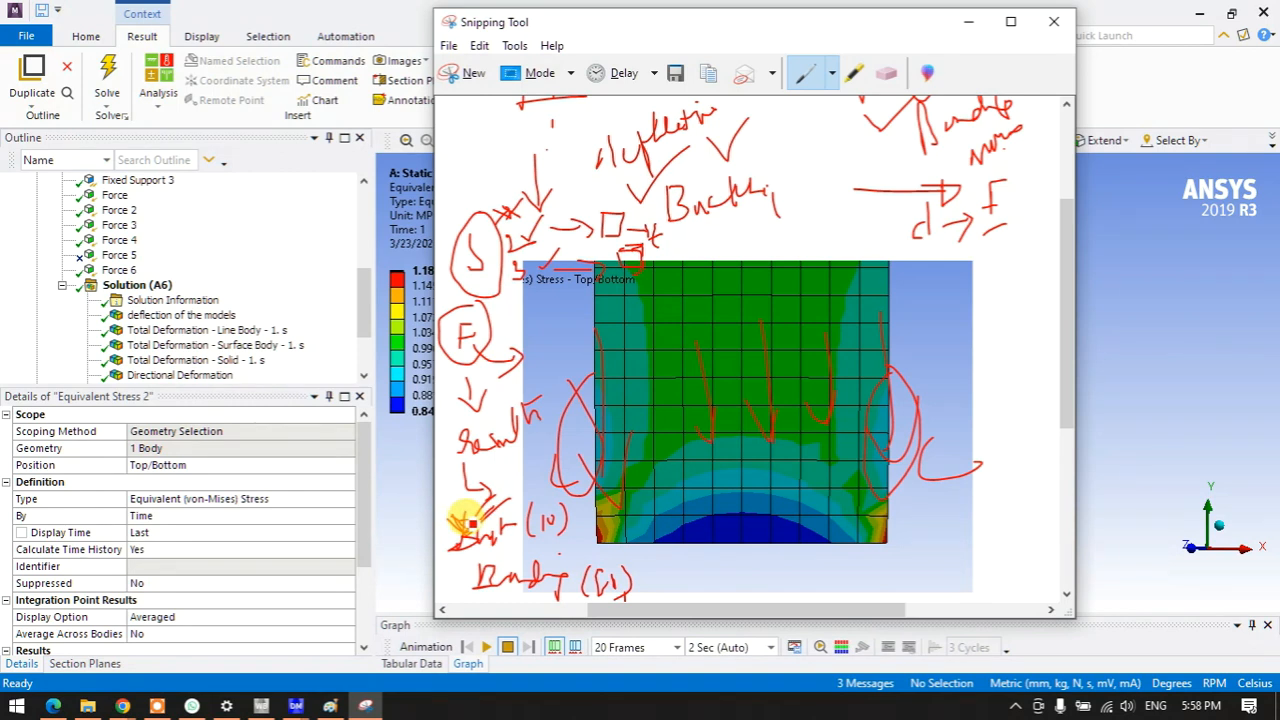
scroll(583, 588, "down", 1)
left_click_drag(509, 567, 563, 546)
- Beside the bulging column sketch, draw a horizontal cantilever with upward and downward deflected curves and a downward arrow at its free end
scroll(673, 545, "down", 5)
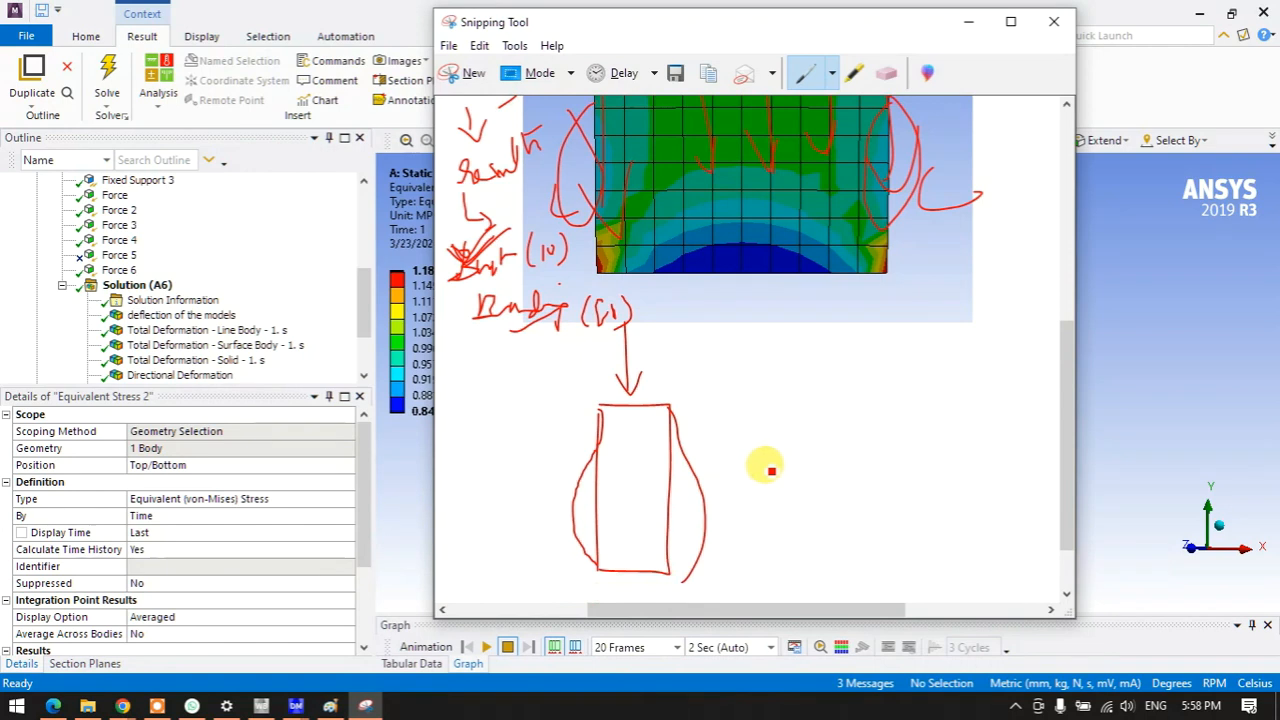
left_click_drag(740, 434, 912, 455)
mouse_move(751, 436)
left_mouse_down()
mouse_move(829, 434)
mouse_move(975, 467)
left_mouse_up()
mouse_move(742, 432)
left_mouse_down()
mouse_move(980, 421)
mouse_move(983, 453)
left_mouse_up()
mouse_move(977, 446)
left_mouse_down()
mouse_move(991, 451)
mouse_move(998, 426)
left_mouse_up()
mouse_move(745, 434)
left_mouse_down()
mouse_move(846, 422)
mouse_move(962, 368)
left_mouse_up()
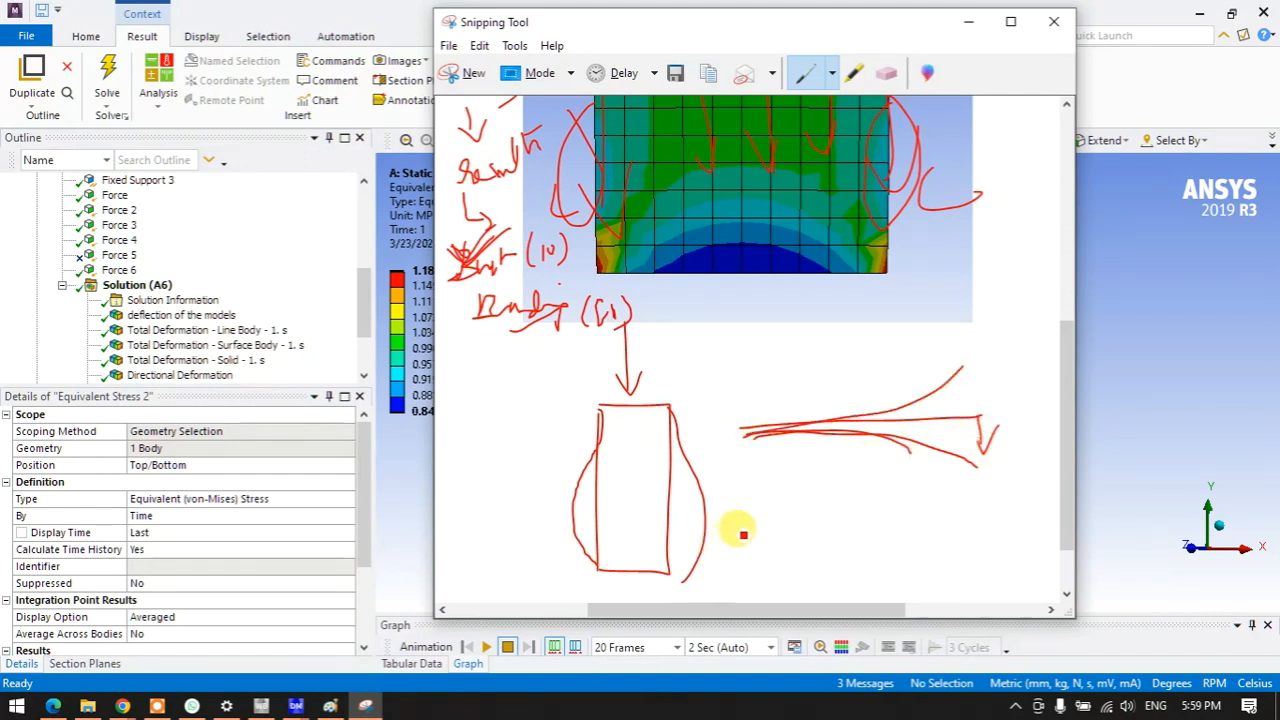
- Sketch two opposing curved beams below the cantilever, and draw and cross out a kinked column line under the snip
left_click_drag(738, 515, 957, 507)
mouse_move(748, 582)
left_mouse_down()
mouse_move(889, 557)
mouse_move(975, 570)
left_mouse_up()
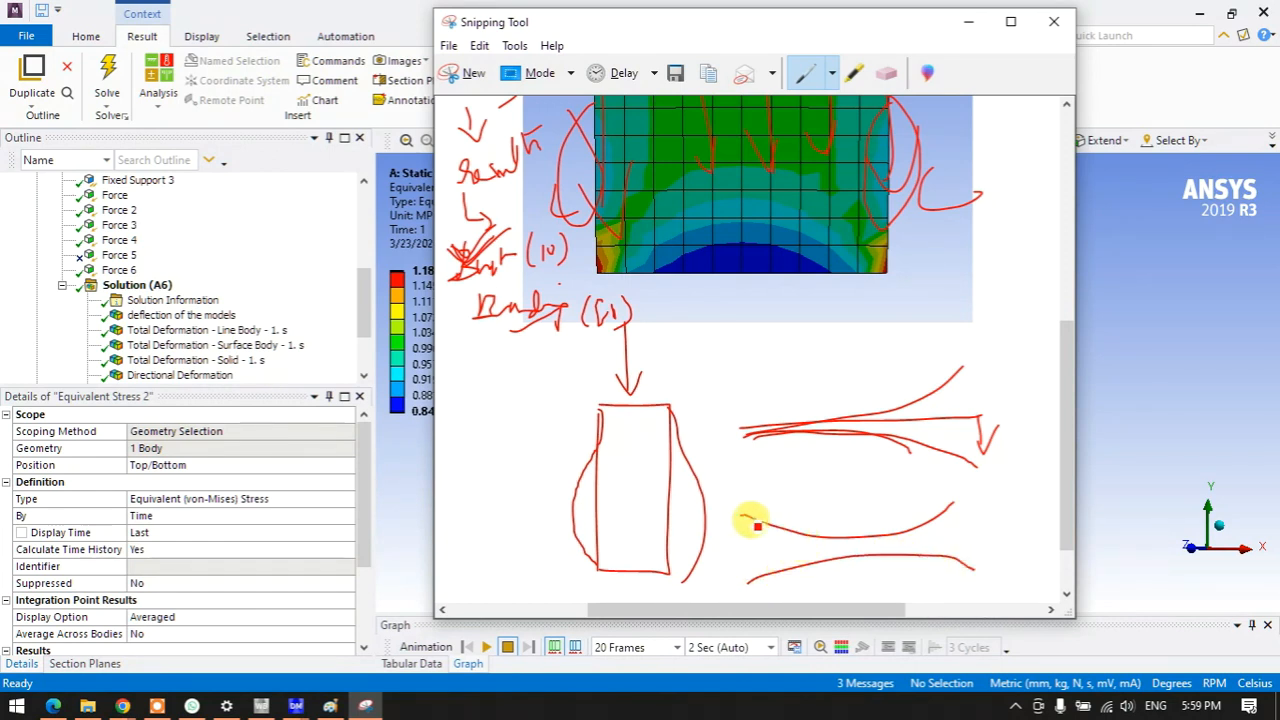
mouse_move(737, 514)
left_mouse_down()
mouse_move(808, 531)
mouse_move(943, 514)
left_mouse_up()
left_click_drag(817, 537, 942, 529)
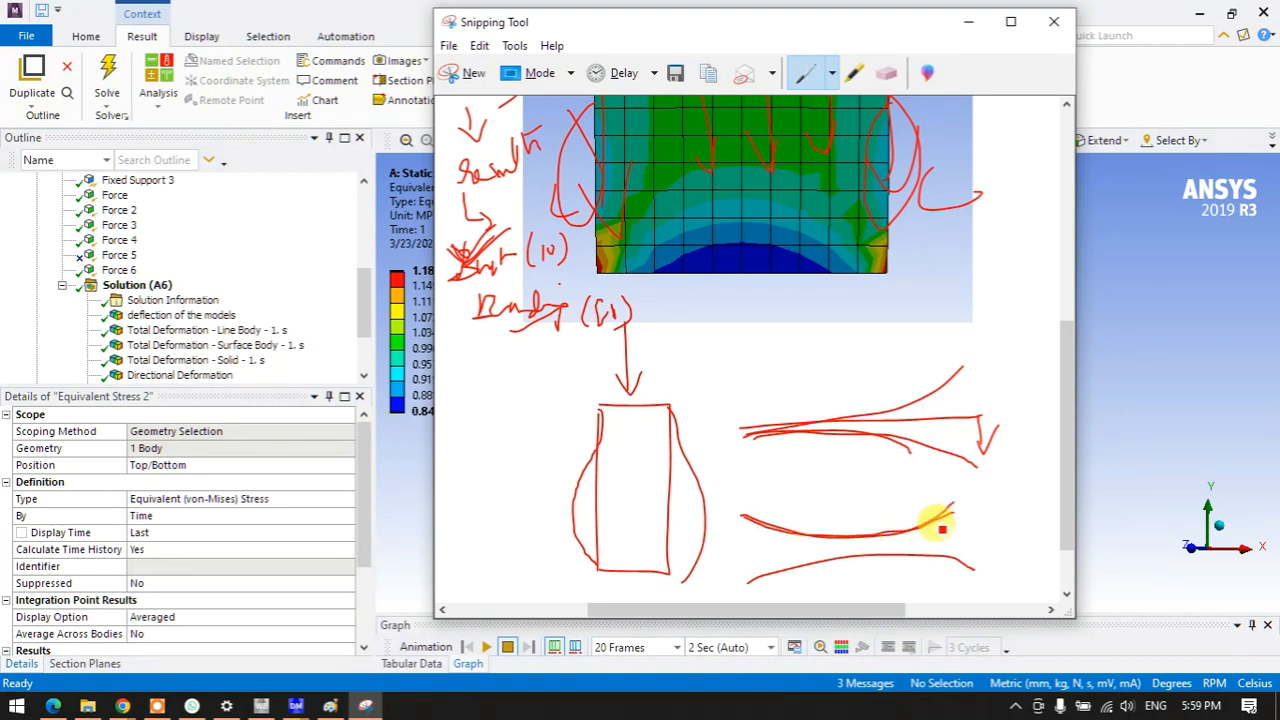
mouse_move(771, 232)
left_mouse_down()
mouse_move(757, 337)
mouse_move(771, 378)
left_mouse_up()
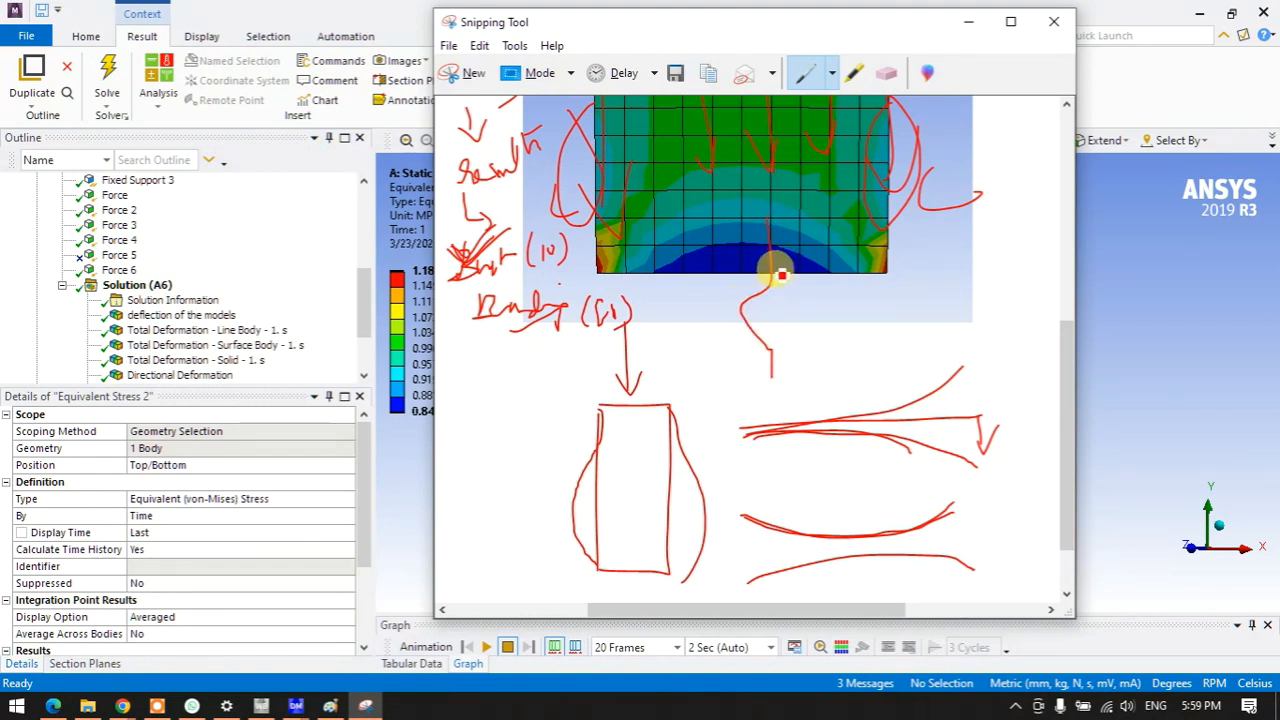
mouse_move(756, 300)
left_mouse_down()
mouse_move(766, 345)
mouse_move(762, 307)
mouse_move(722, 337)
left_mouse_up()
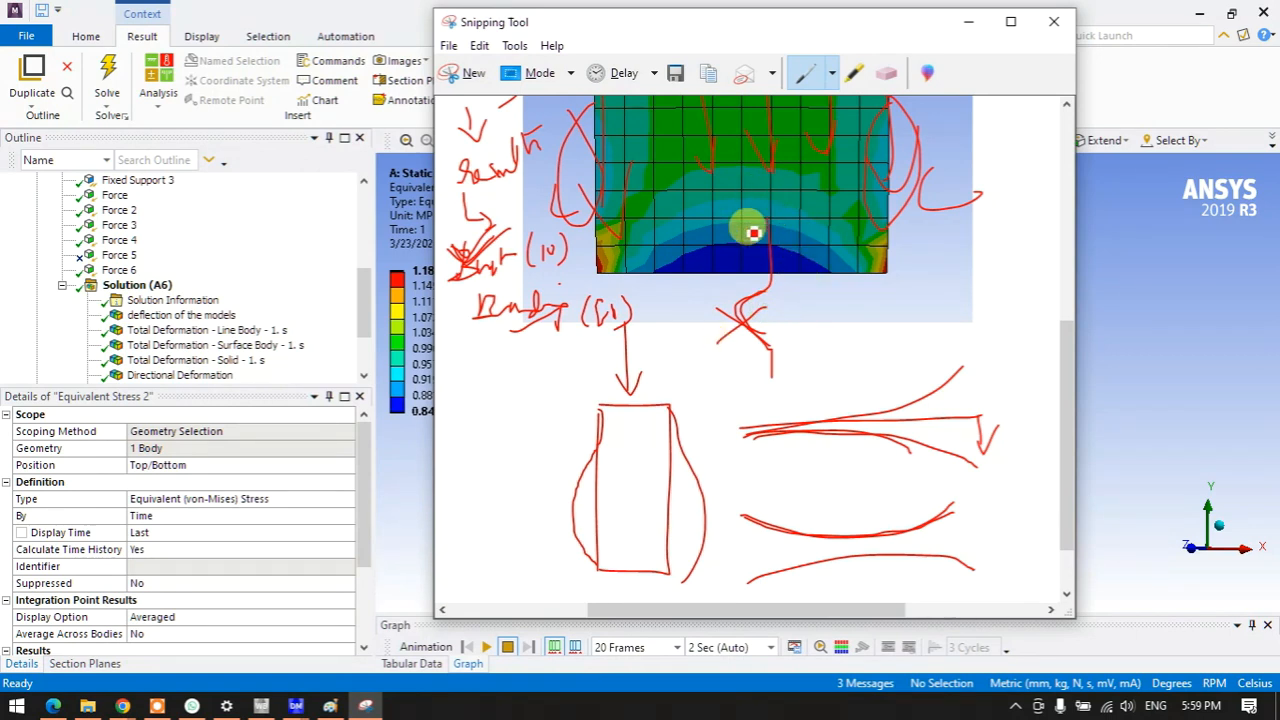
- Cap the crossed-out column sketch with end bars, draw a straight doubled column with downward arrows over it, tick it and outline the whole sketch
left_click_drag(752, 211, 806, 211)
left_click_drag(756, 381, 790, 381)
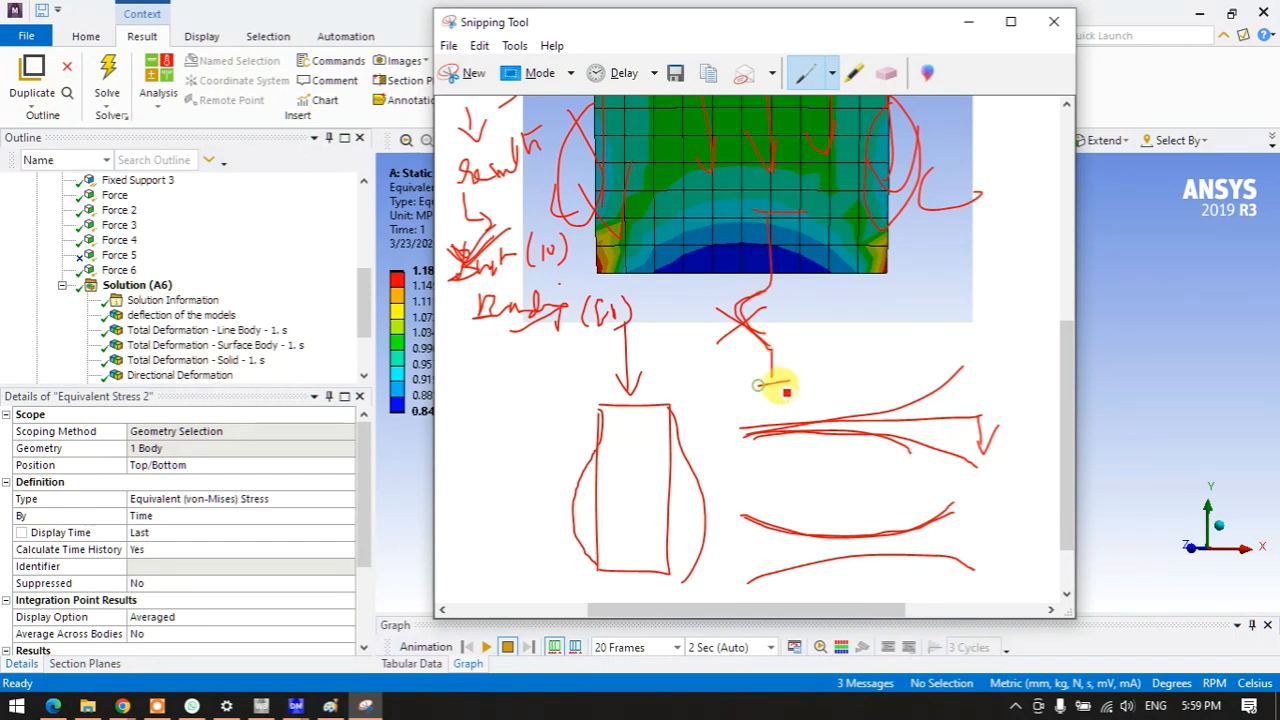
mouse_move(772, 213)
left_mouse_down()
mouse_move(771, 386)
mouse_move(771, 214)
mouse_move(776, 383)
mouse_move(809, 390)
left_mouse_up()
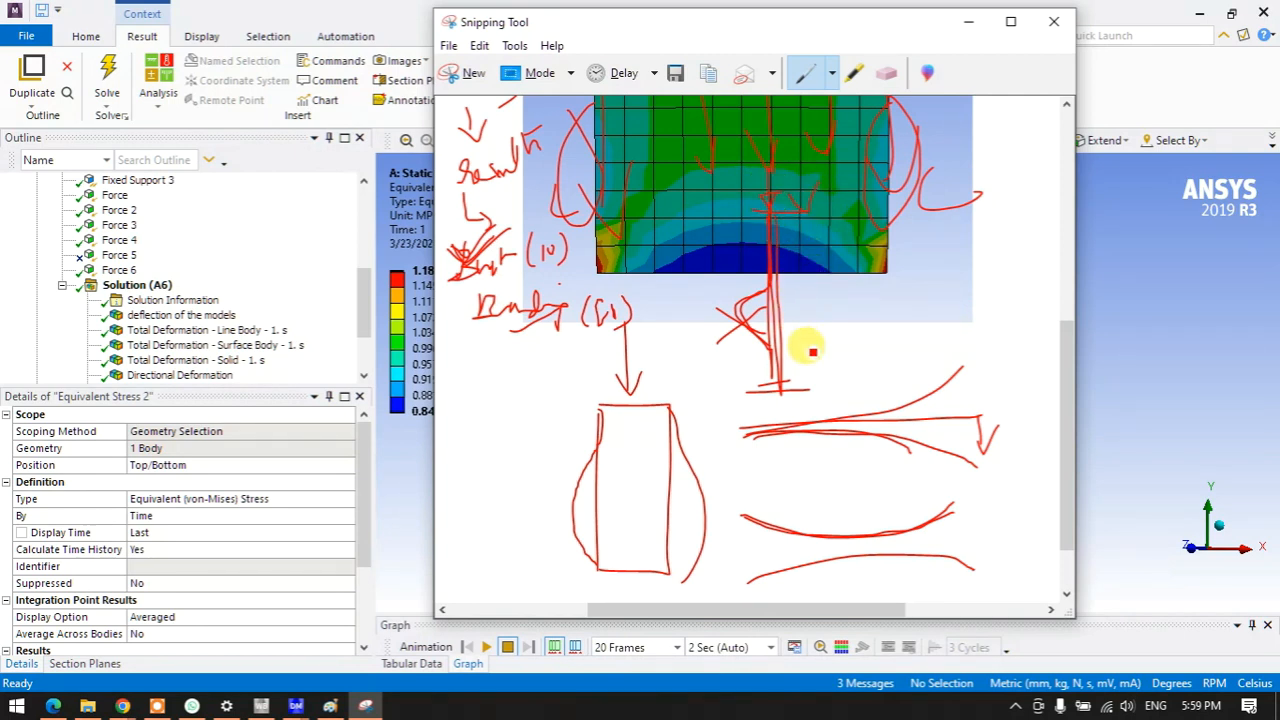
left_click_drag(806, 330, 830, 318)
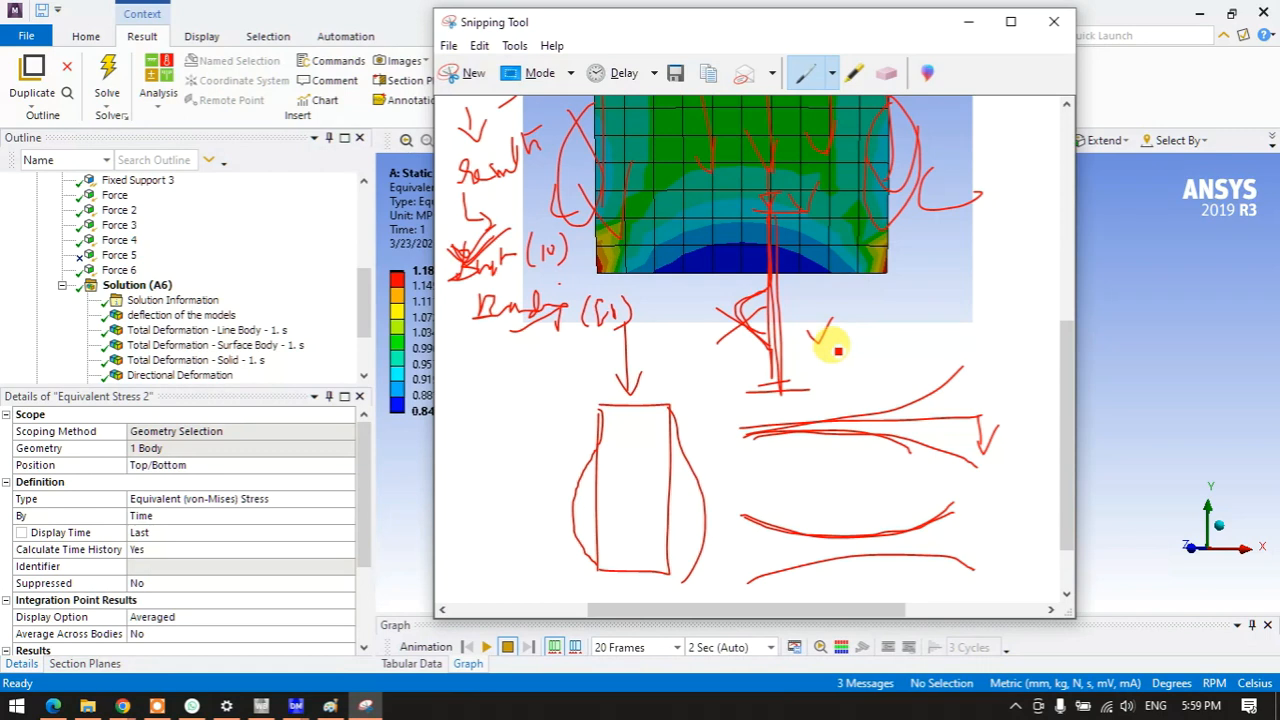
mouse_move(828, 150)
left_mouse_down()
mouse_move(797, 134)
mouse_move(723, 323)
mouse_move(733, 432)
mouse_move(829, 423)
mouse_move(834, 243)
left_mouse_up()
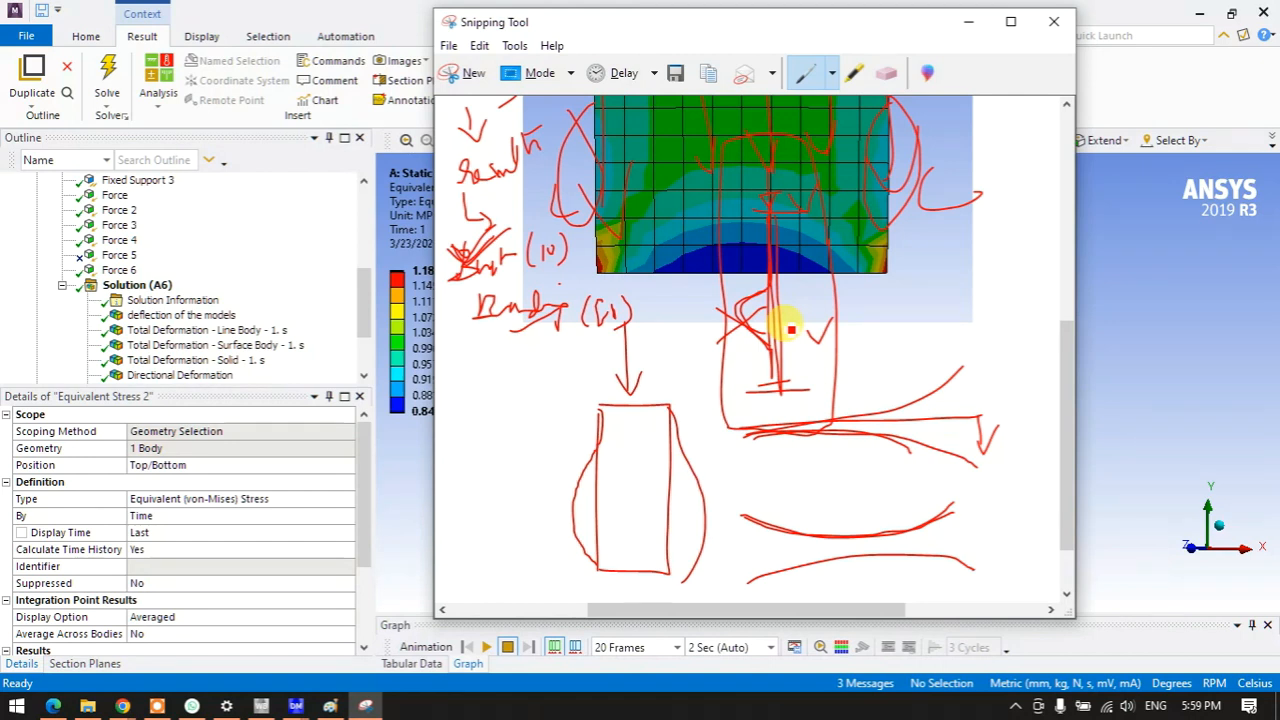
- Add a tick mark to the cantilever sketch and to each of the two curved beams below it
scroll(760, 428, "down", 2)
left_click_drag(821, 384, 870, 340)
left_click_drag(833, 446, 868, 427)
left_click_drag(823, 494, 865, 467)
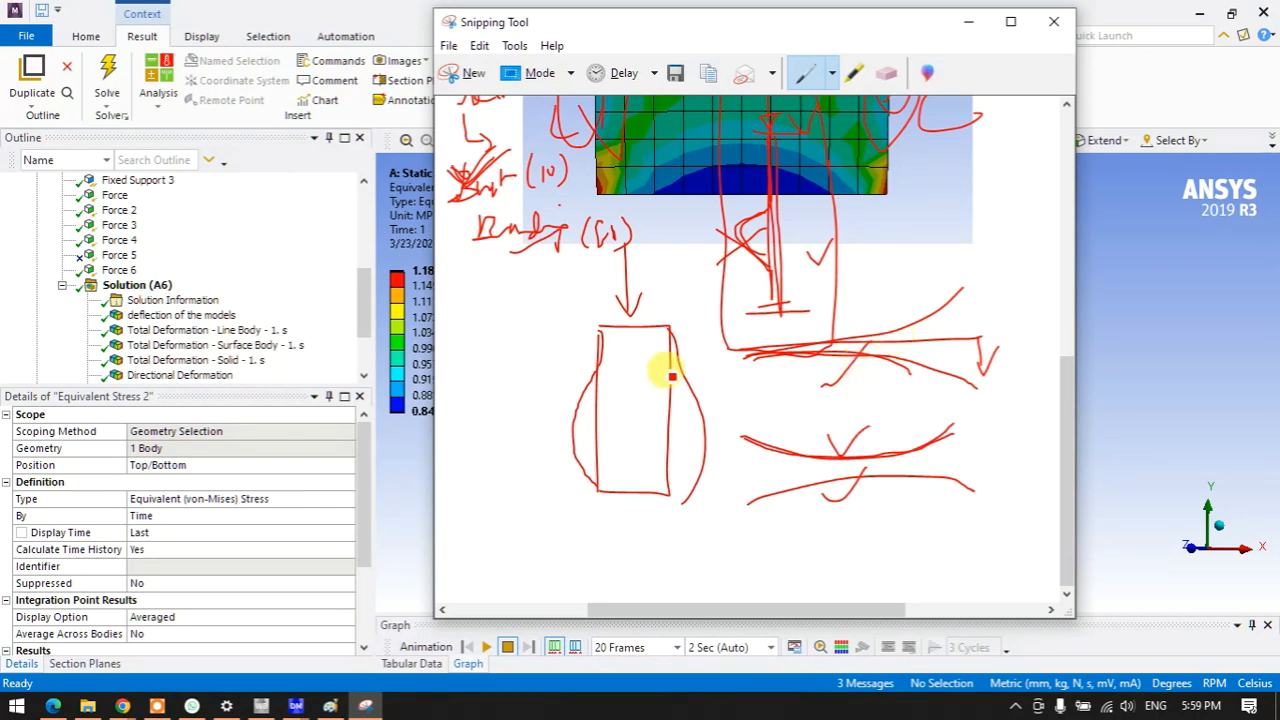
- Handwrite two short notes beside the bulging column, underline both with slanted strokes and retrace the column's nearby bulge curve
left_click_drag(511, 348, 488, 374)
left_click_drag(514, 320, 528, 353)
left_click_drag(532, 341, 534, 390)
left_click_drag(527, 369, 542, 366)
left_click_drag(504, 424, 498, 446)
mouse_move(545, 434)
left_mouse_down()
mouse_move(551, 420)
mouse_move(566, 477)
mouse_move(603, 418)
mouse_move(597, 438)
left_mouse_up()
left_click_drag(506, 465, 682, 405)
left_click_drag(515, 391, 557, 378)
left_click_drag(600, 372, 591, 400)
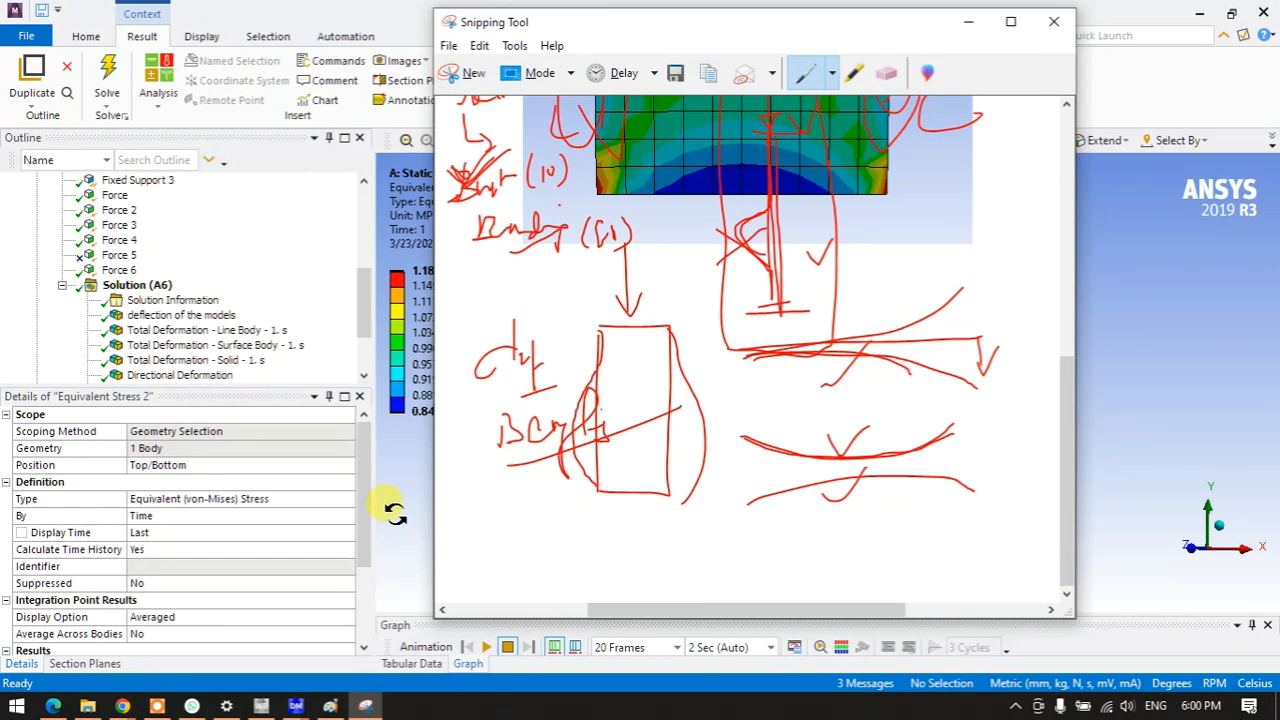
left_click(157, 706)
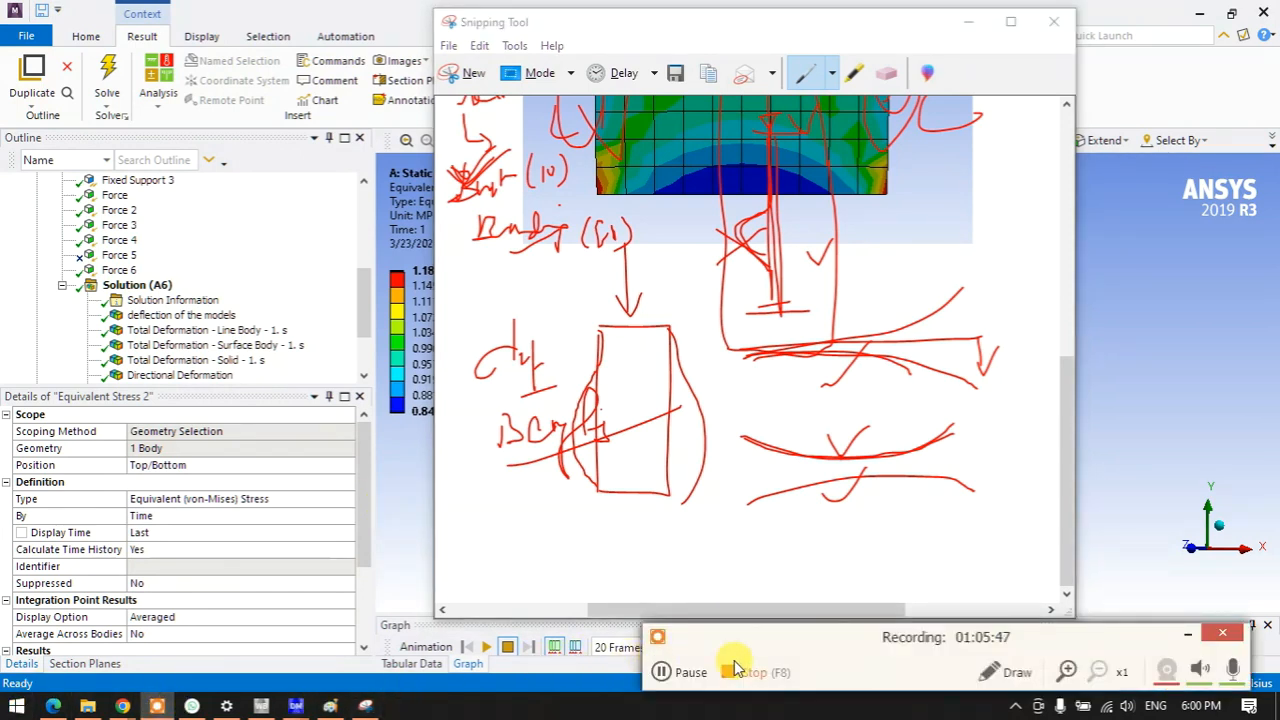